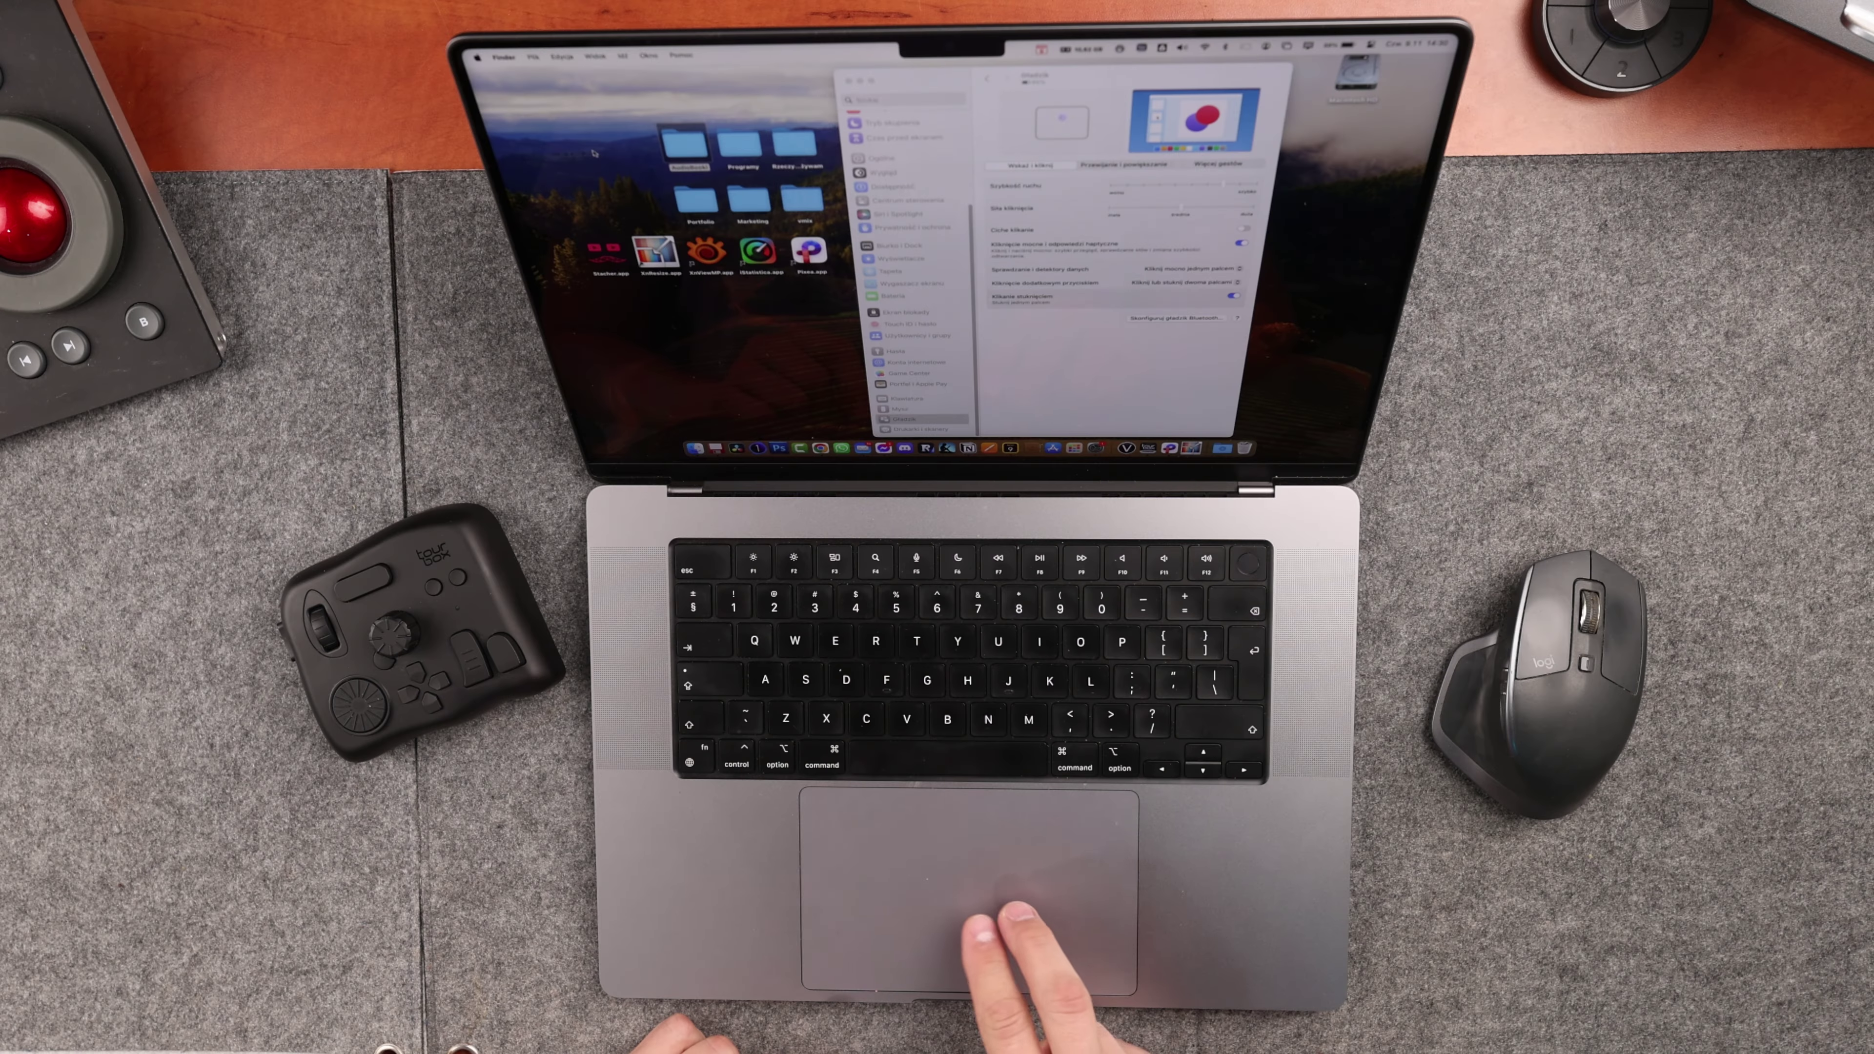
# - Review the trackpad settings for pointing, for scrolling and zooming, and for additional gestures
pyautogui.rightClick(681, 154)
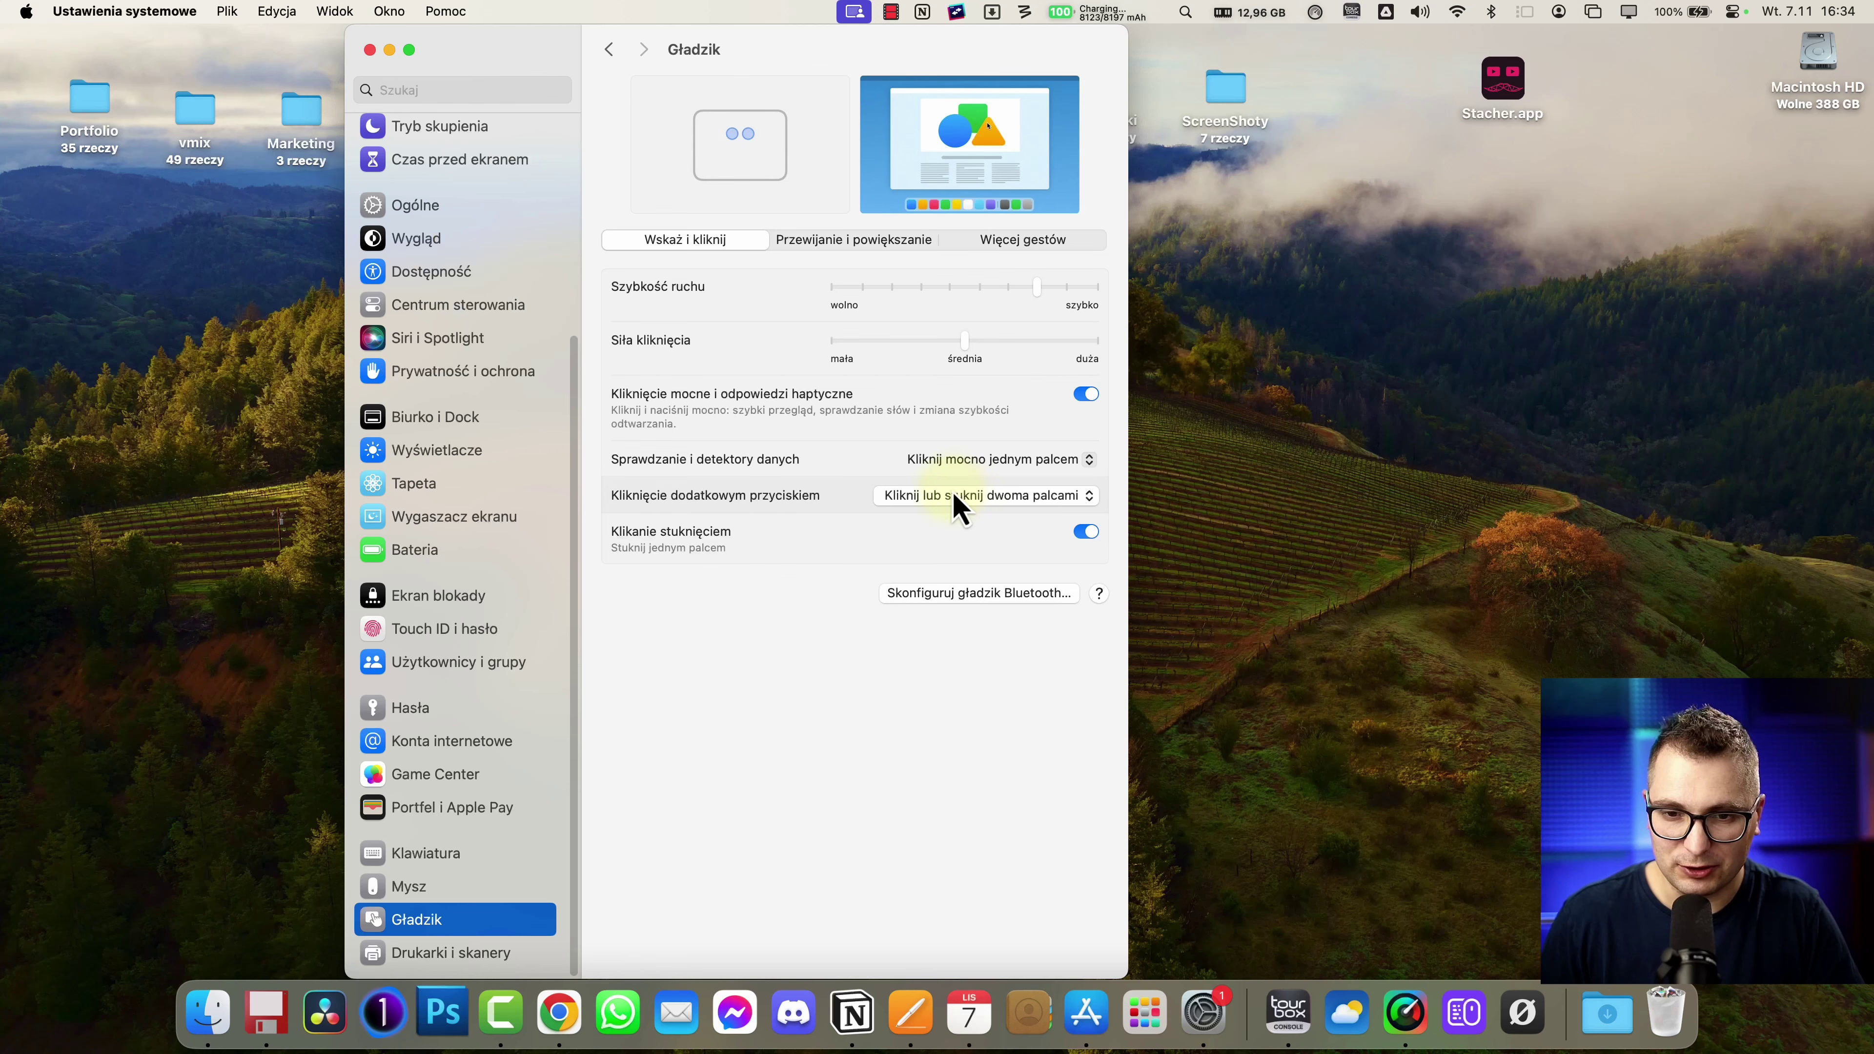
pyautogui.click(808, 242)
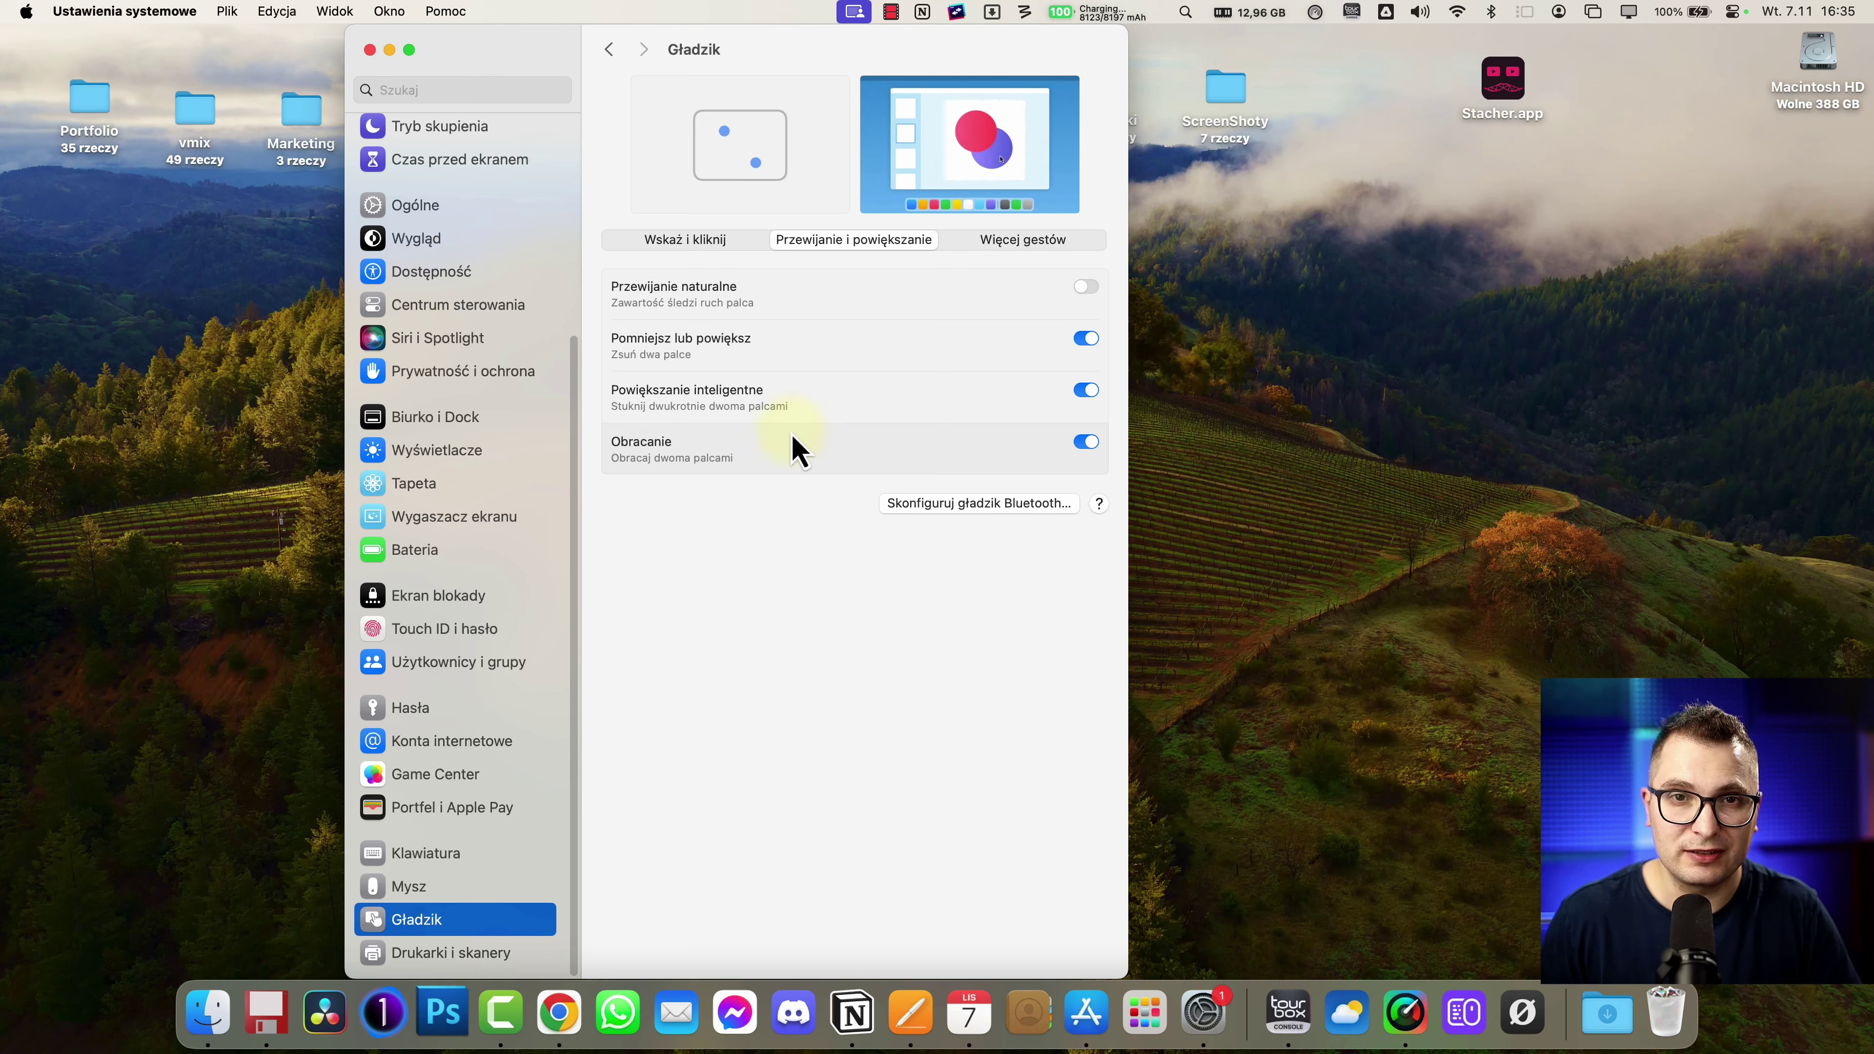
pyautogui.click(1008, 242)
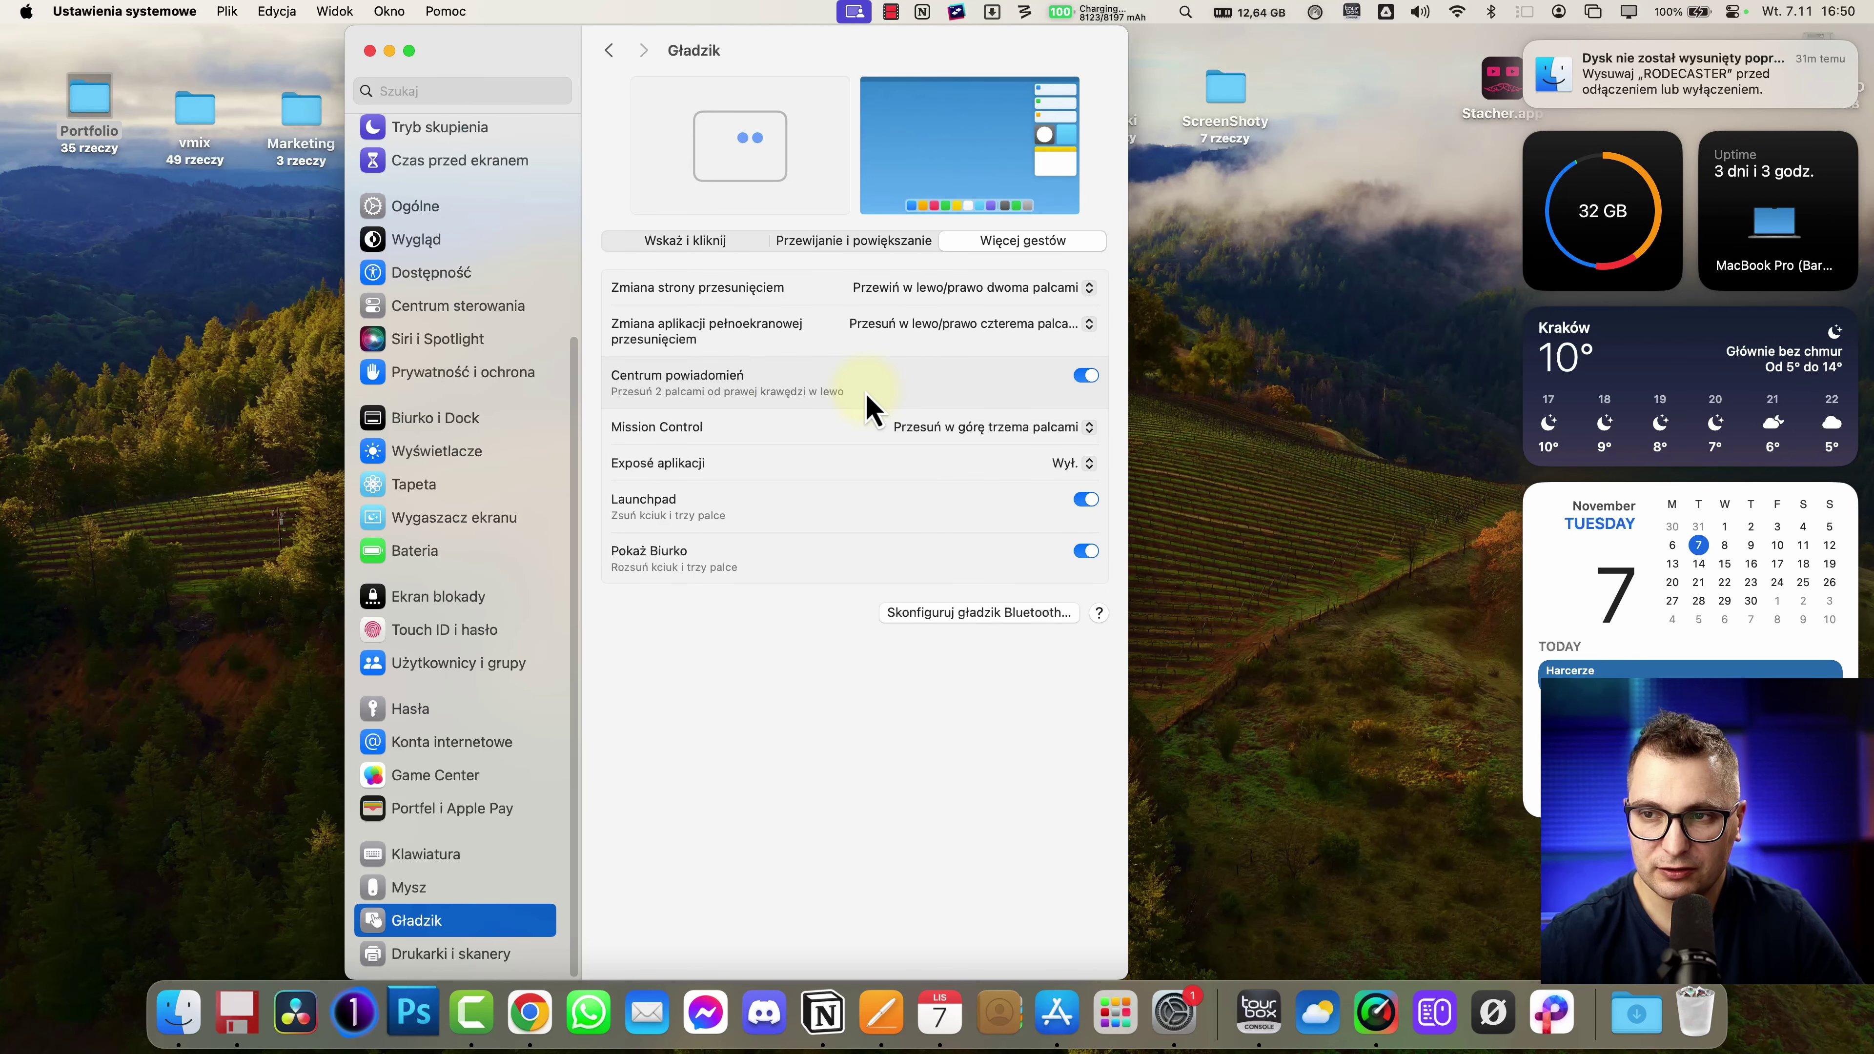
pyautogui.click(866, 401)
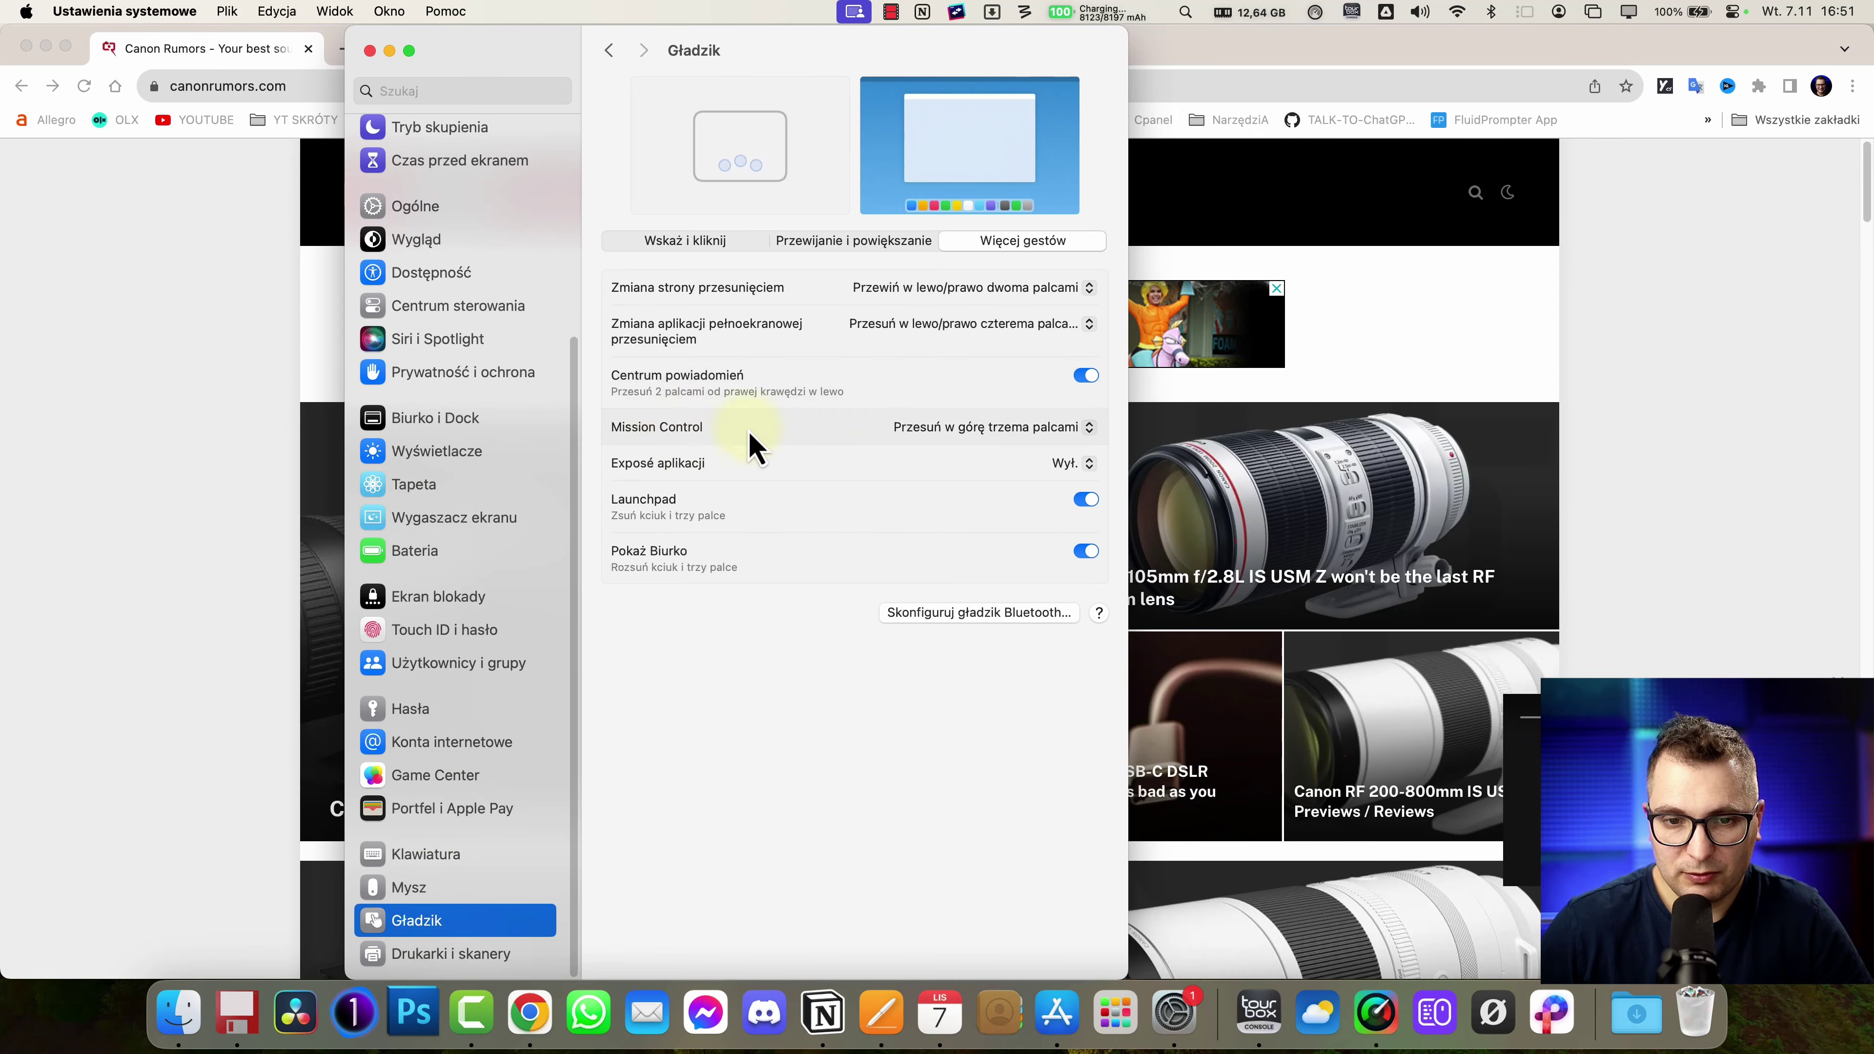
pyautogui.click(865, 285)
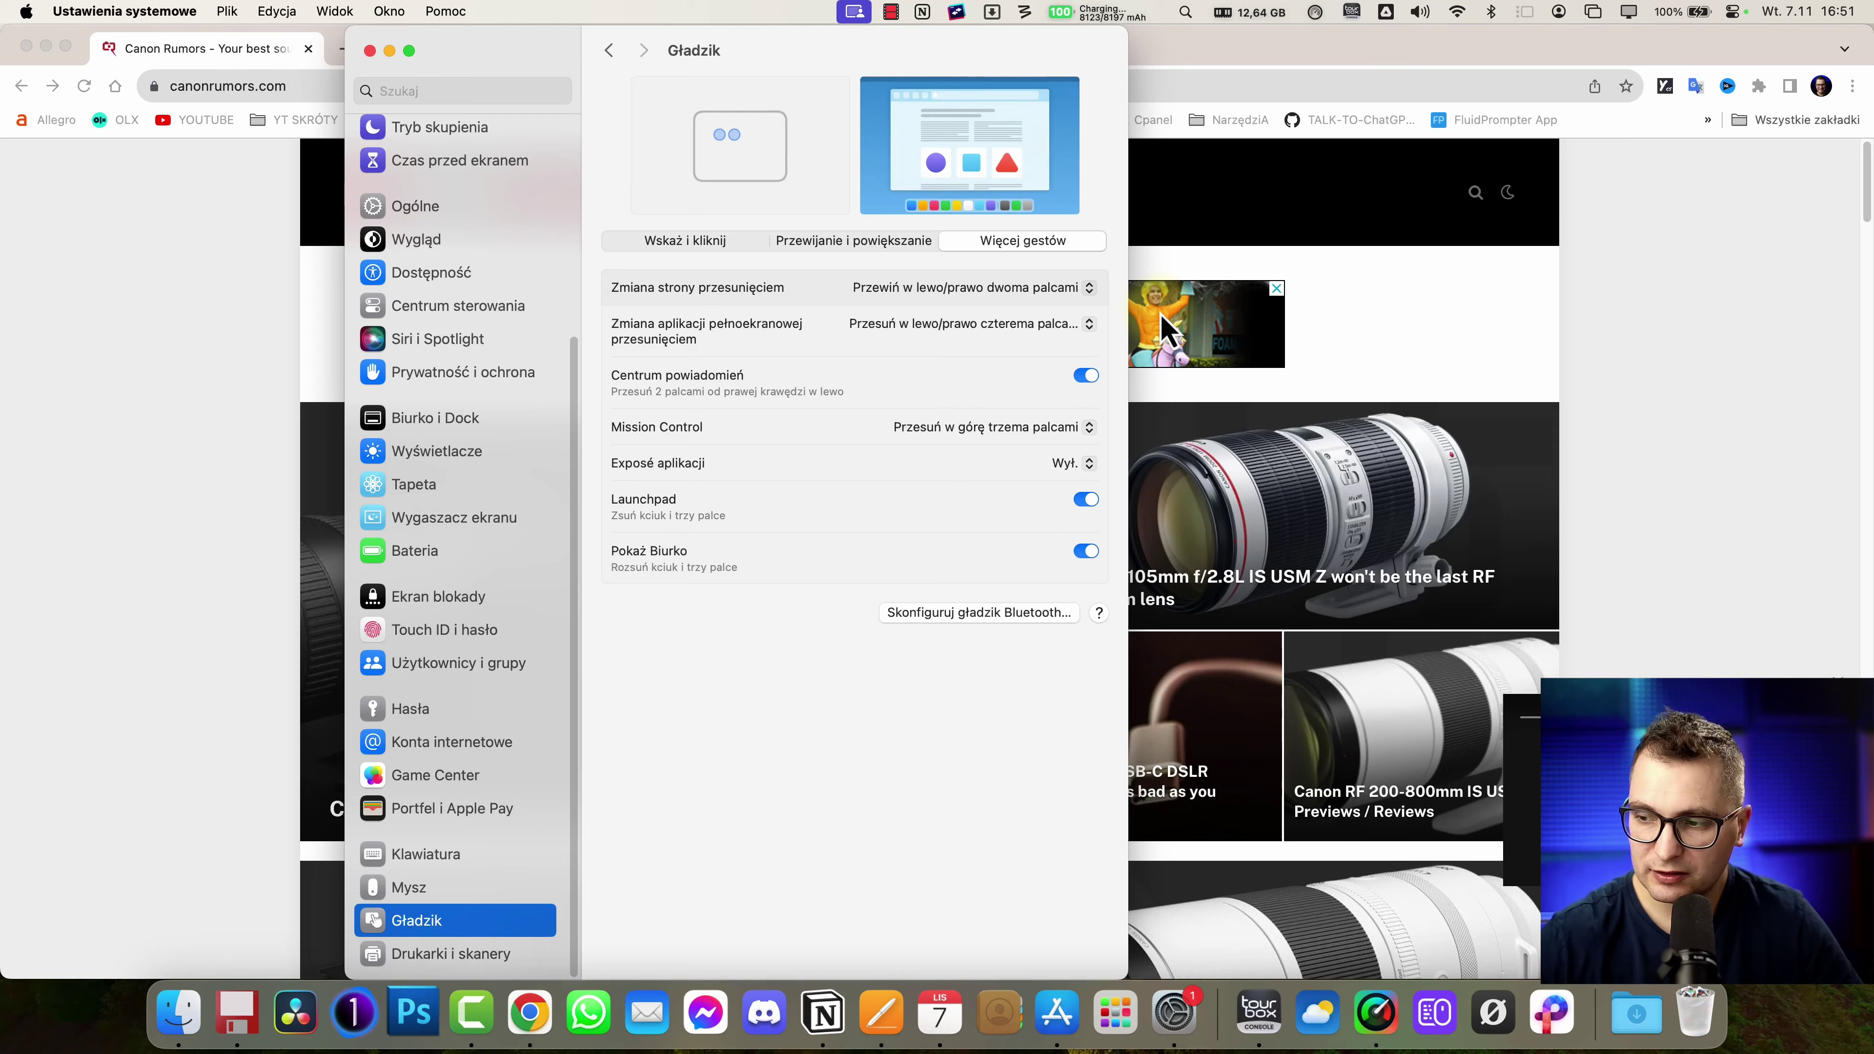
# - Bring up and dismiss the Mission Control, Launchpad and show-desktop views in turn
pyautogui.hotkey('ctrl', 'Up')
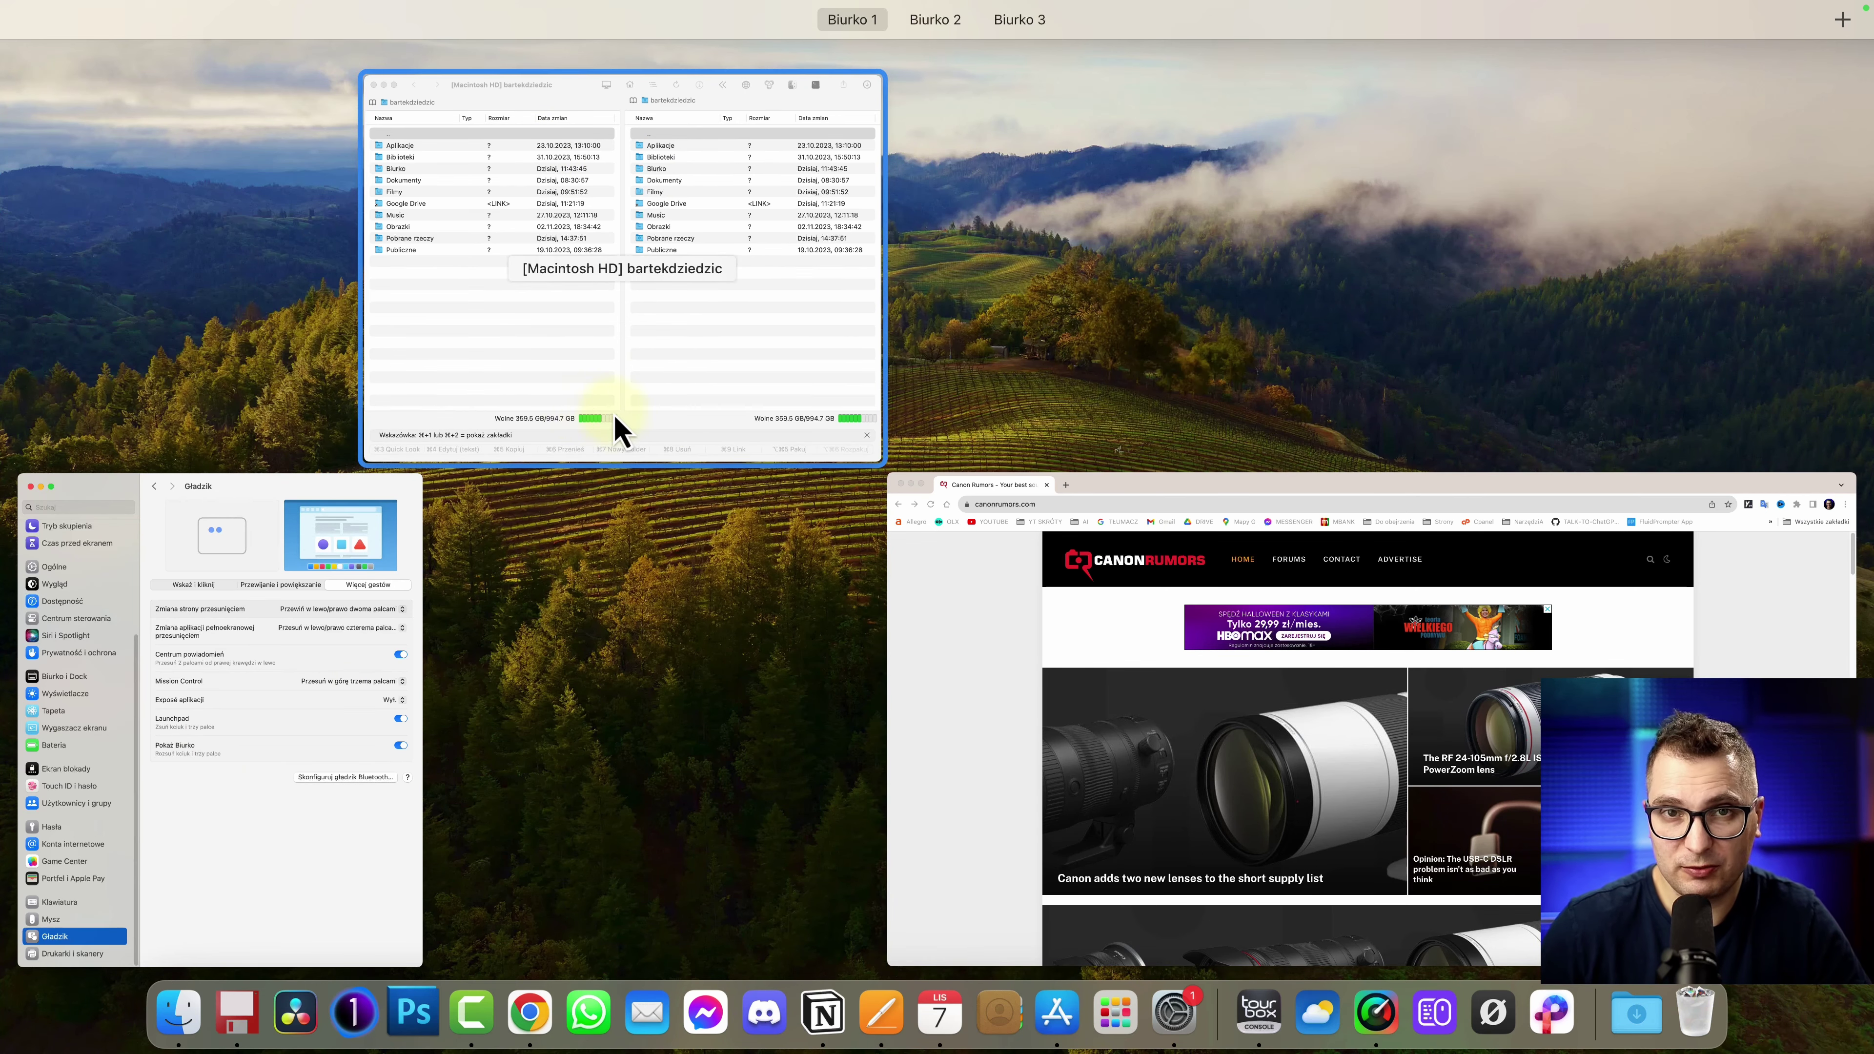
pyautogui.press('Escape')
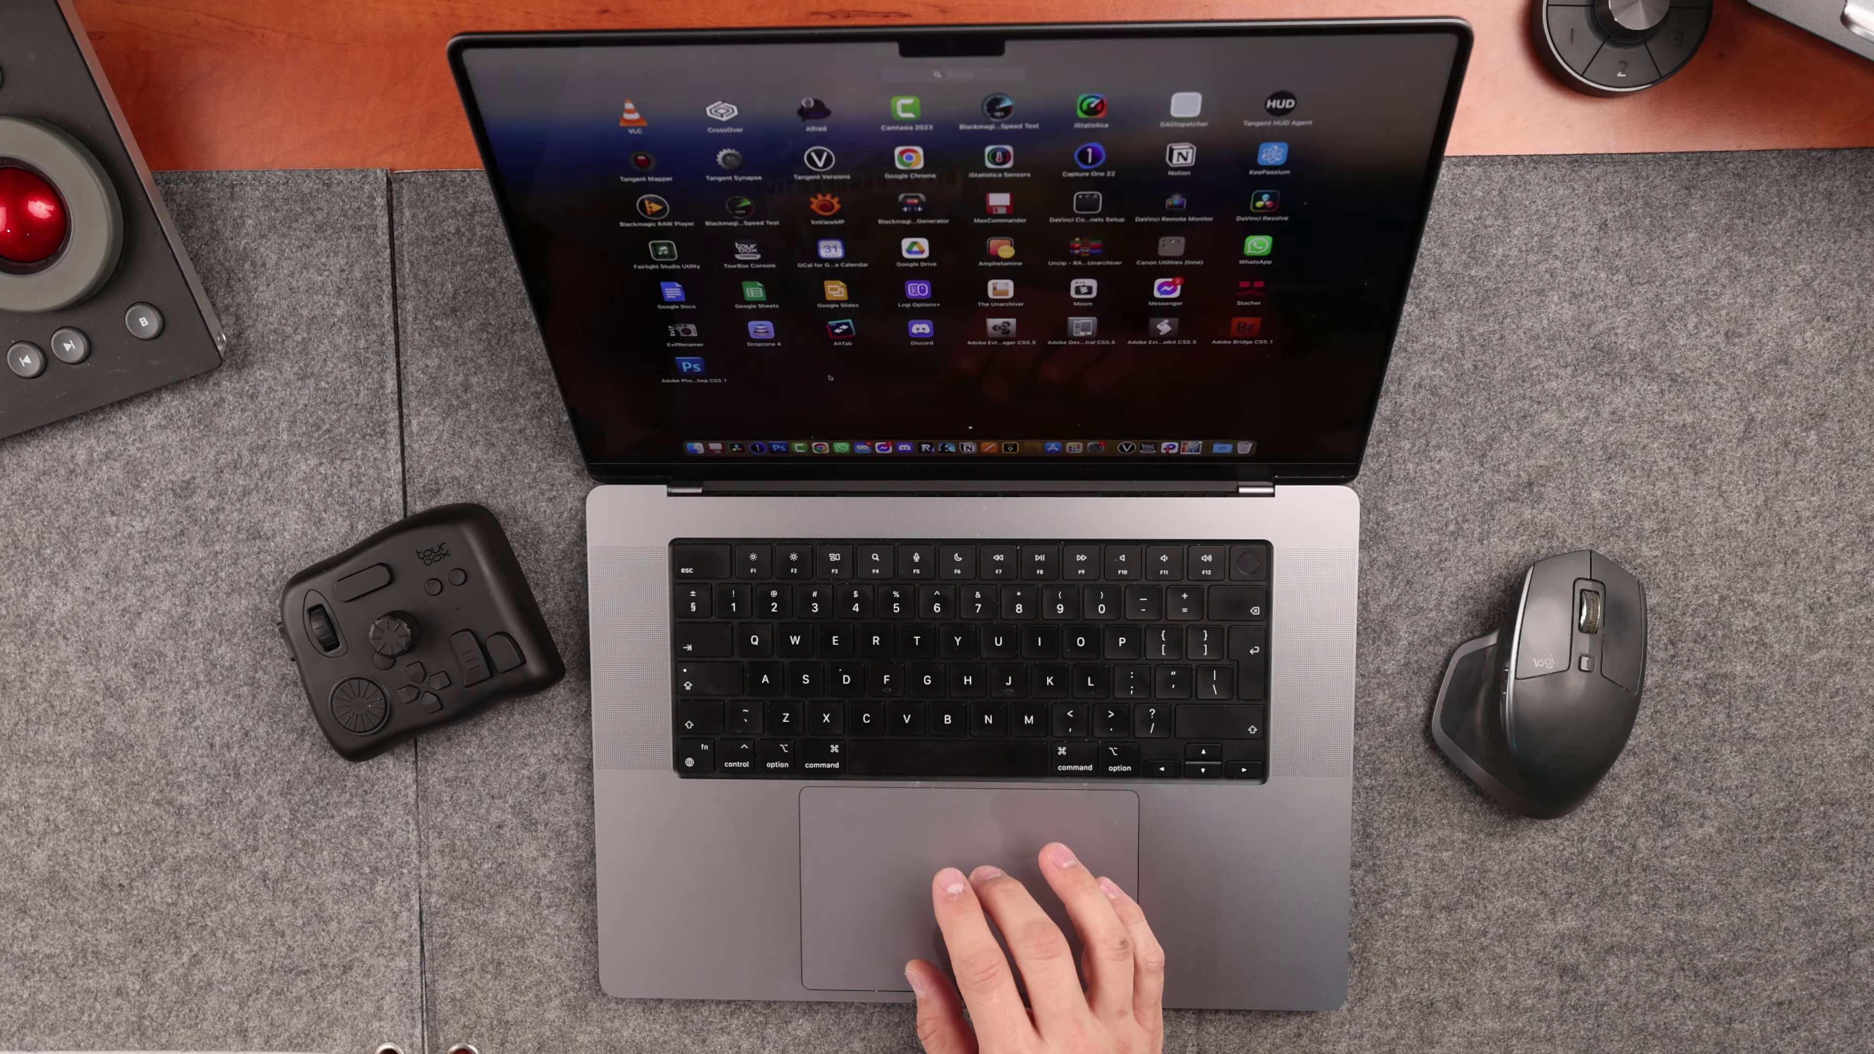
pyautogui.press('F4')
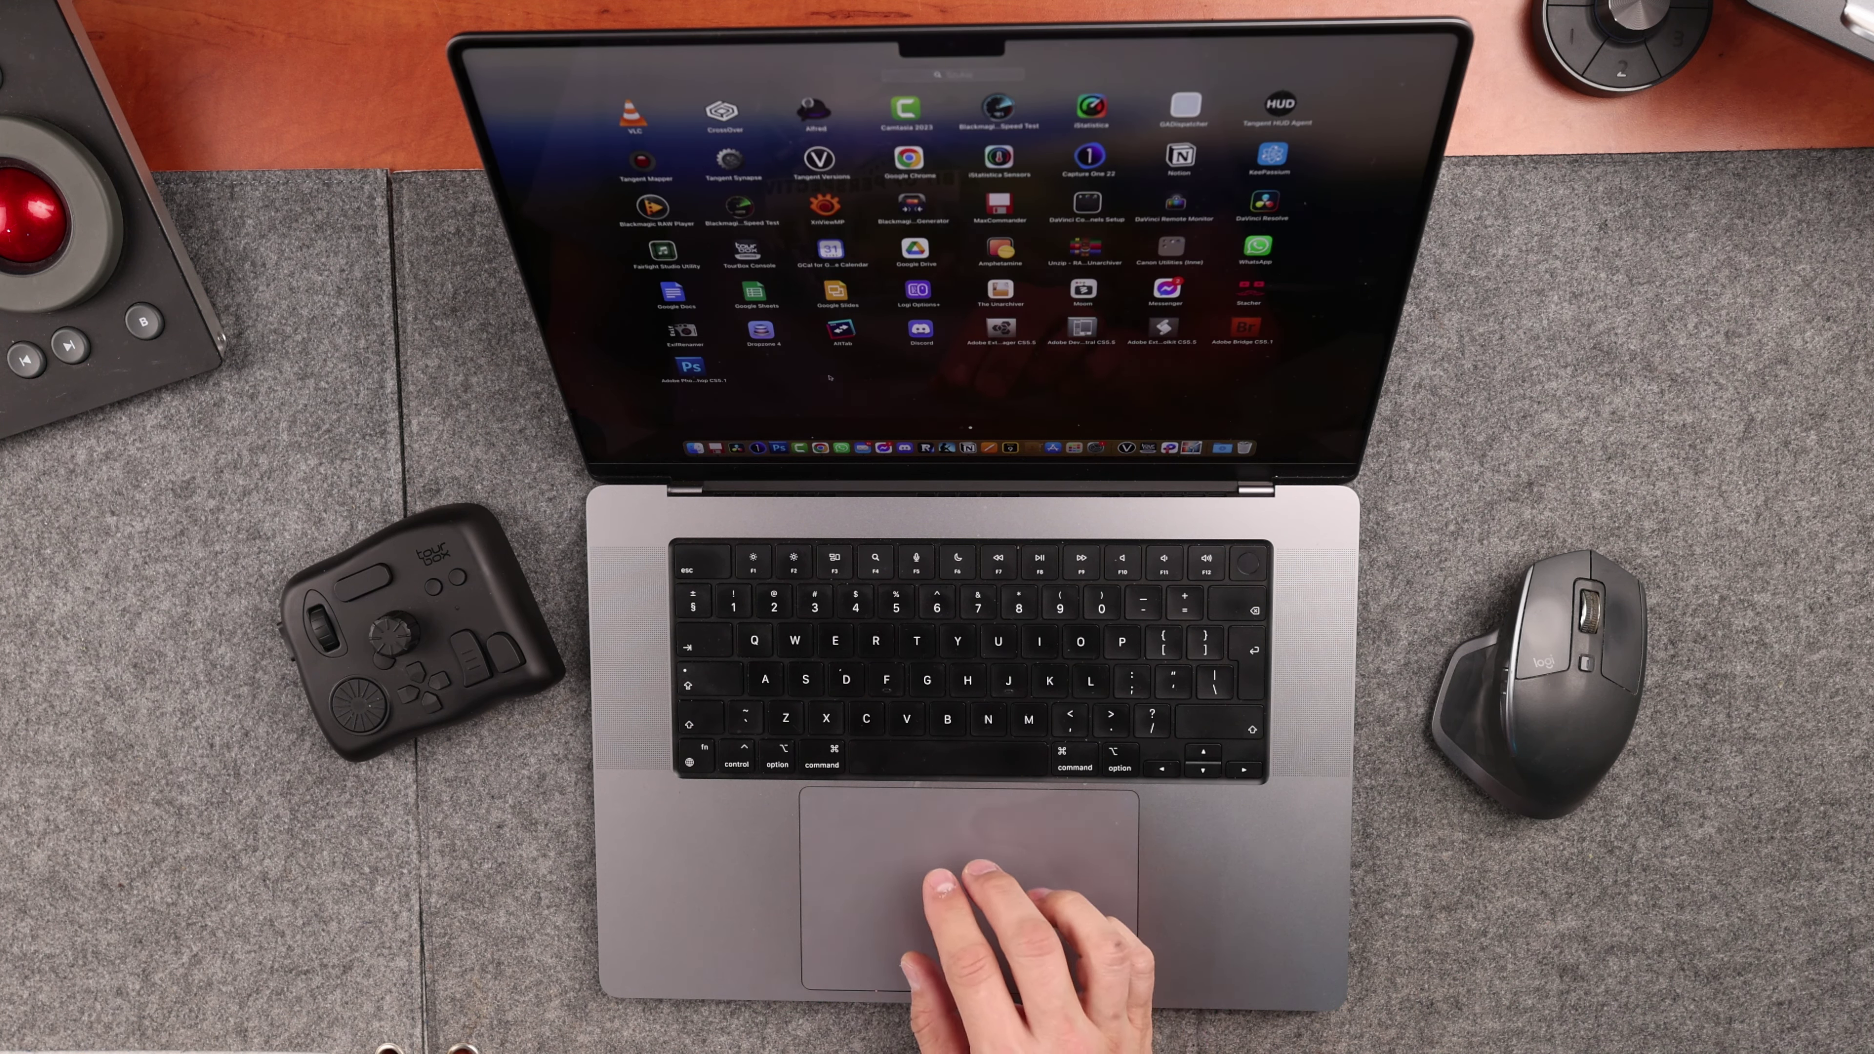
pyautogui.press('F4')
pyautogui.press('F11')
pyautogui.press('F11')
pyautogui.press('F11')
pyautogui.press('F11')
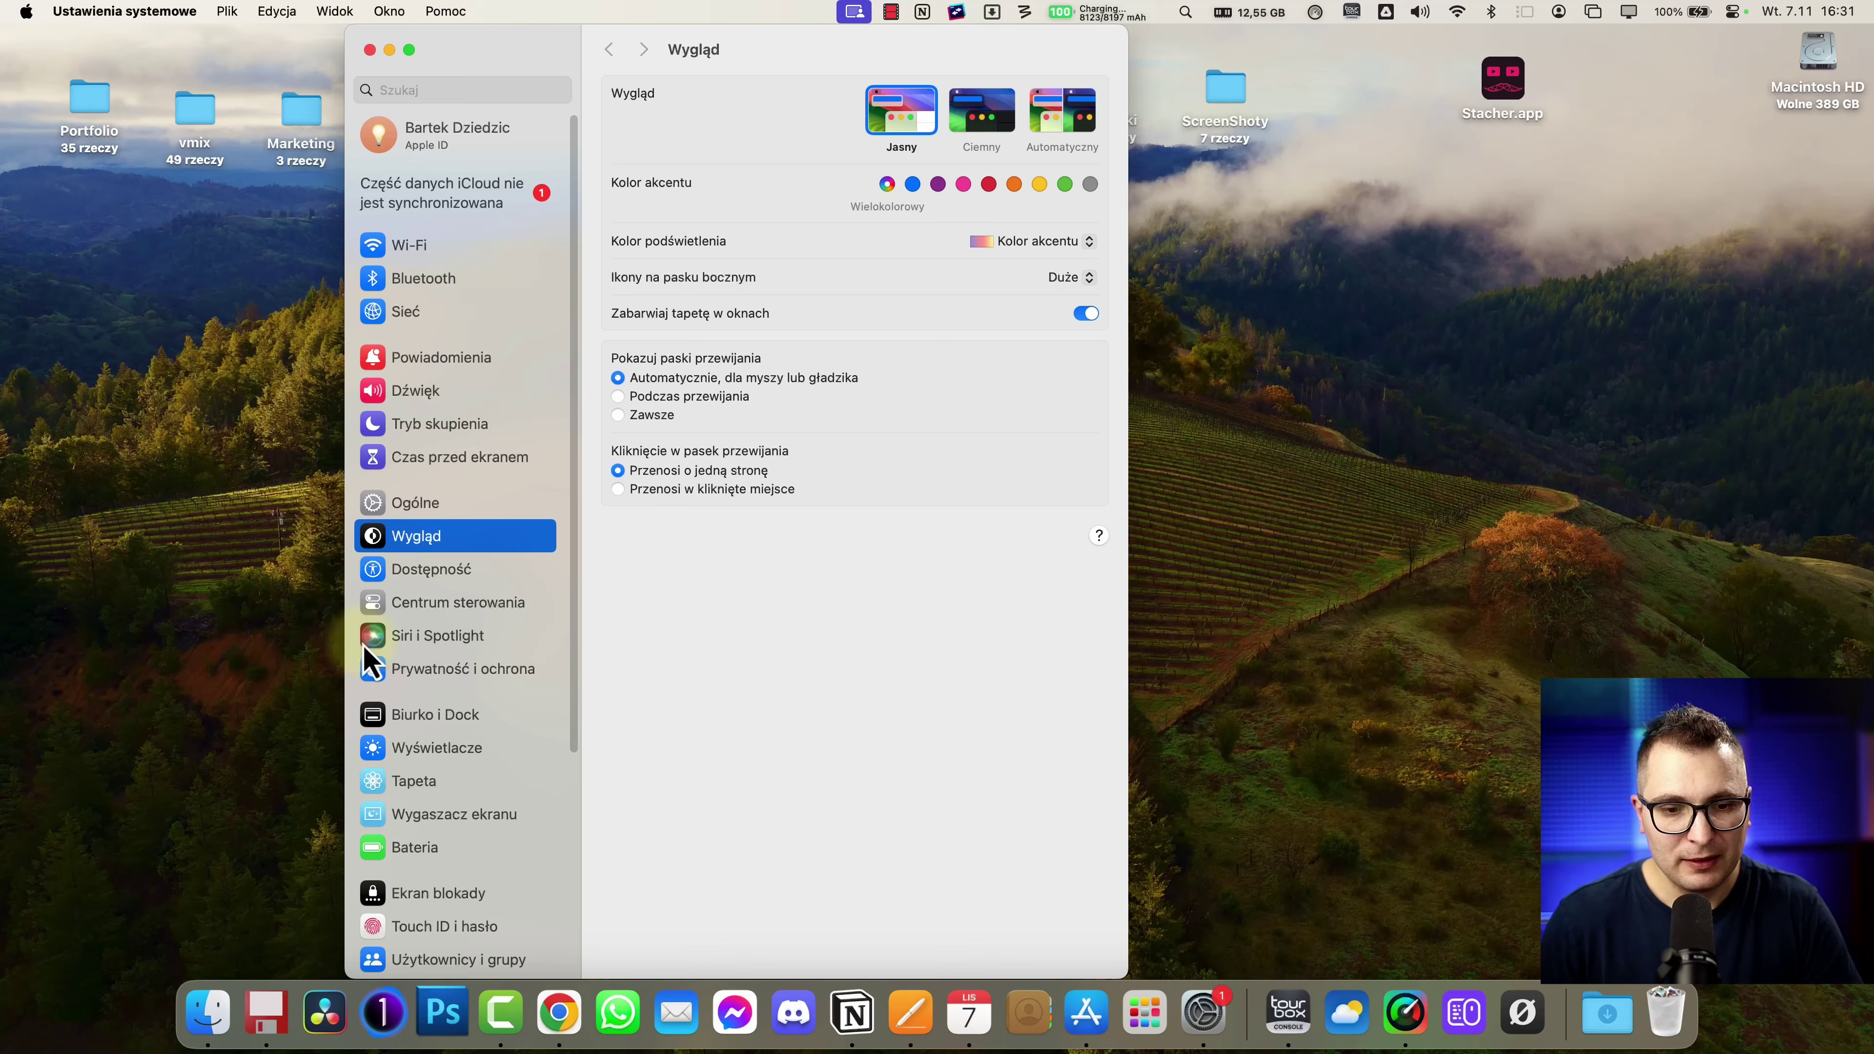
# - In the display settings, make the built-in display's resolutions appear as a list
pyautogui.click(447, 751)
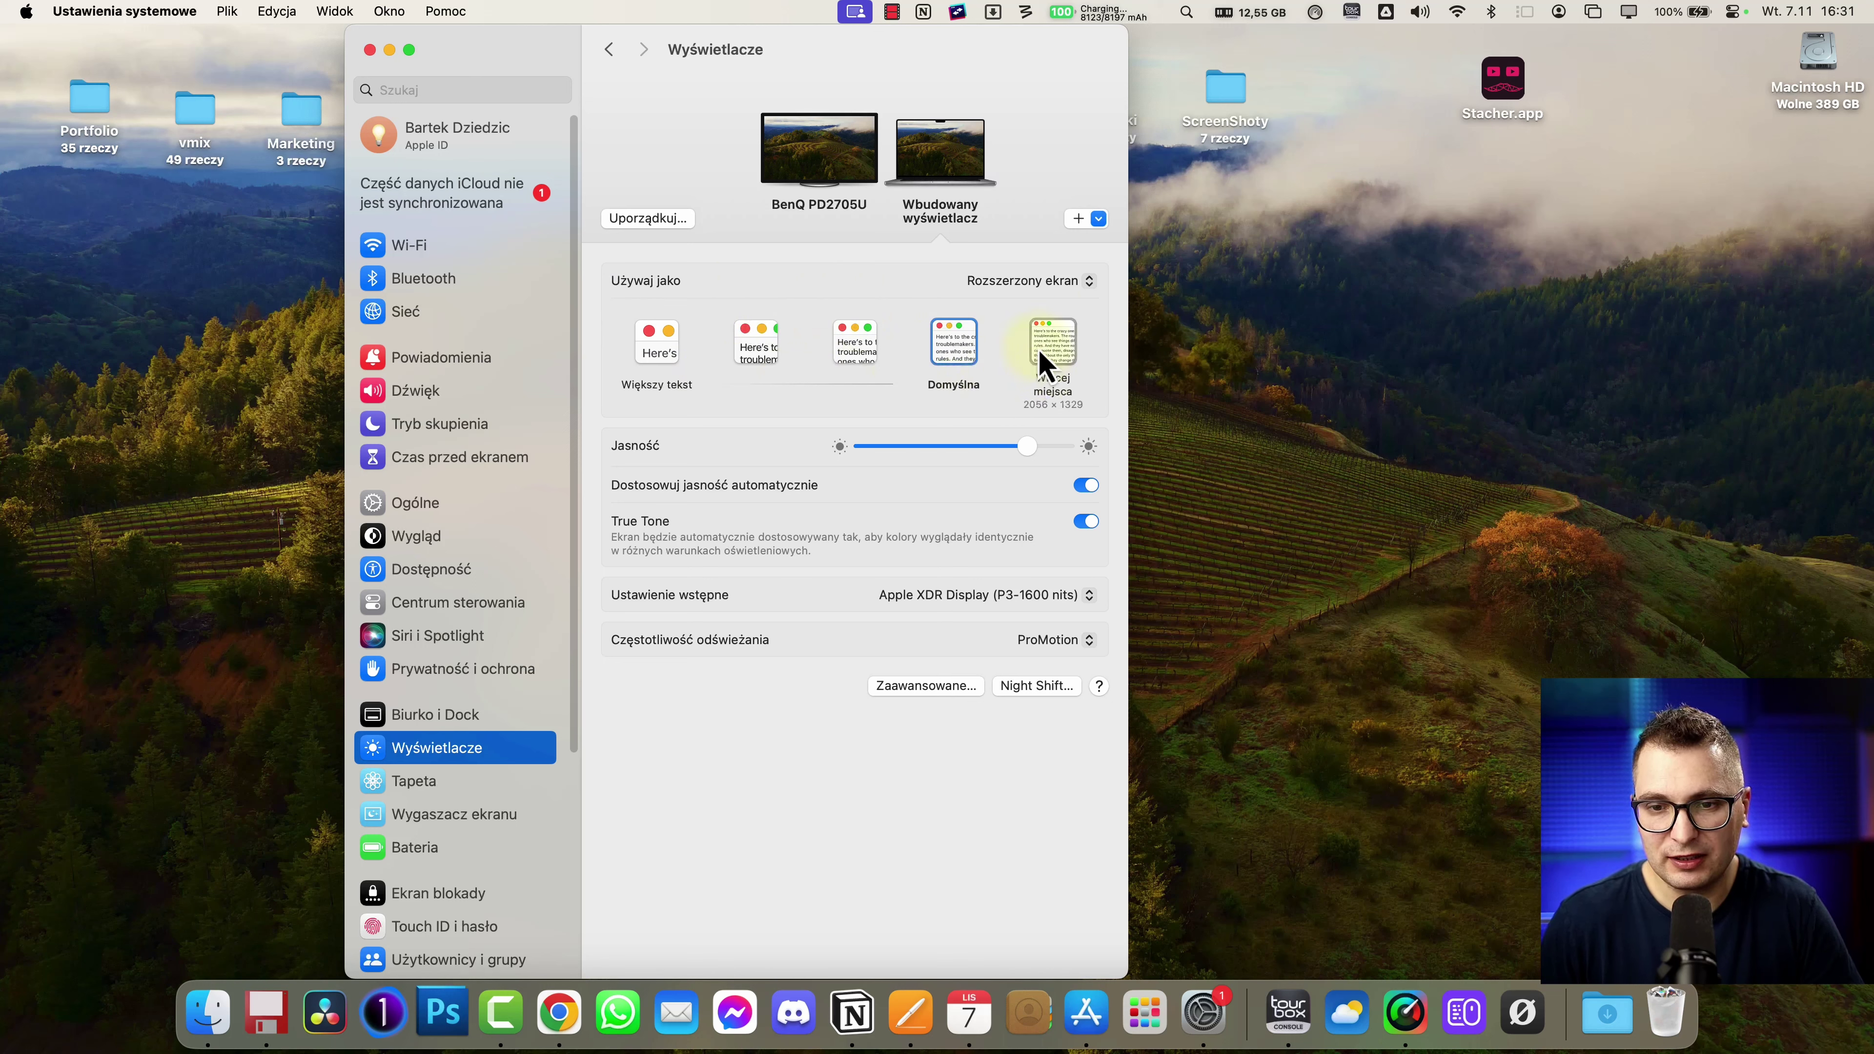
pyautogui.click(952, 692)
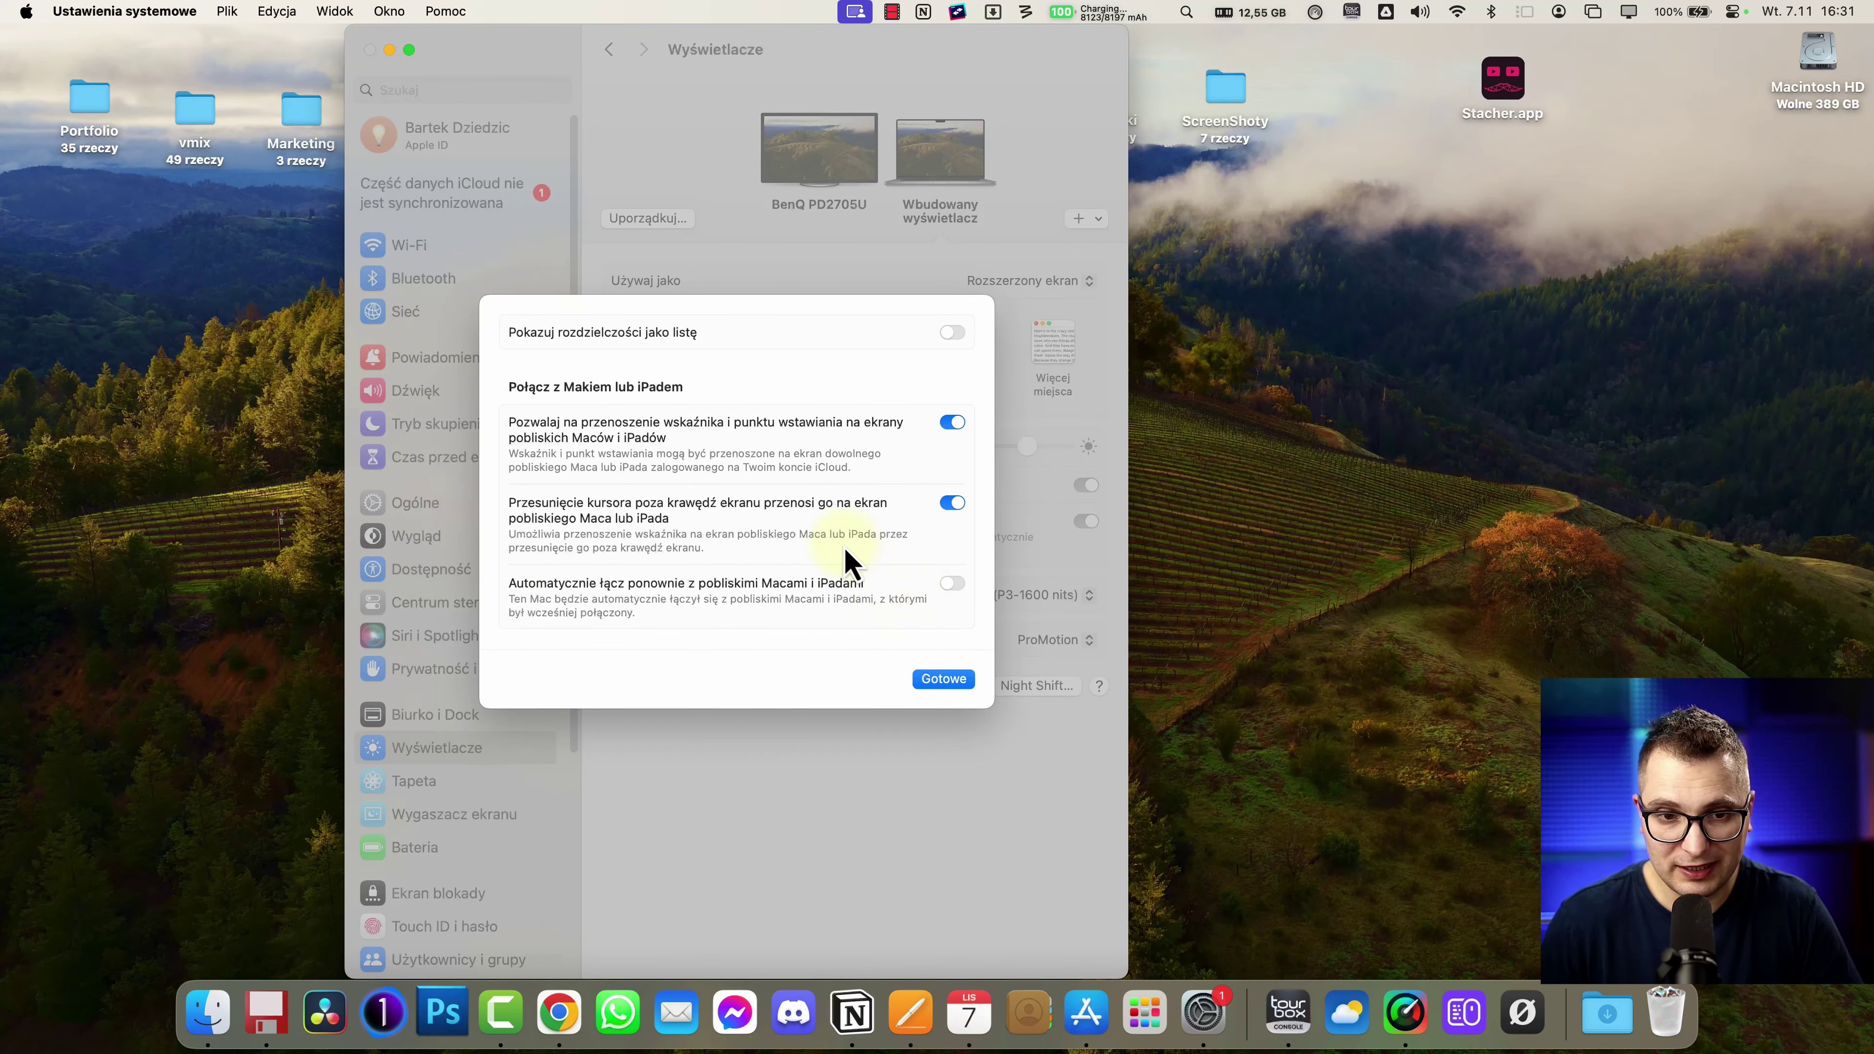
pyautogui.click(956, 334)
pyautogui.click(959, 681)
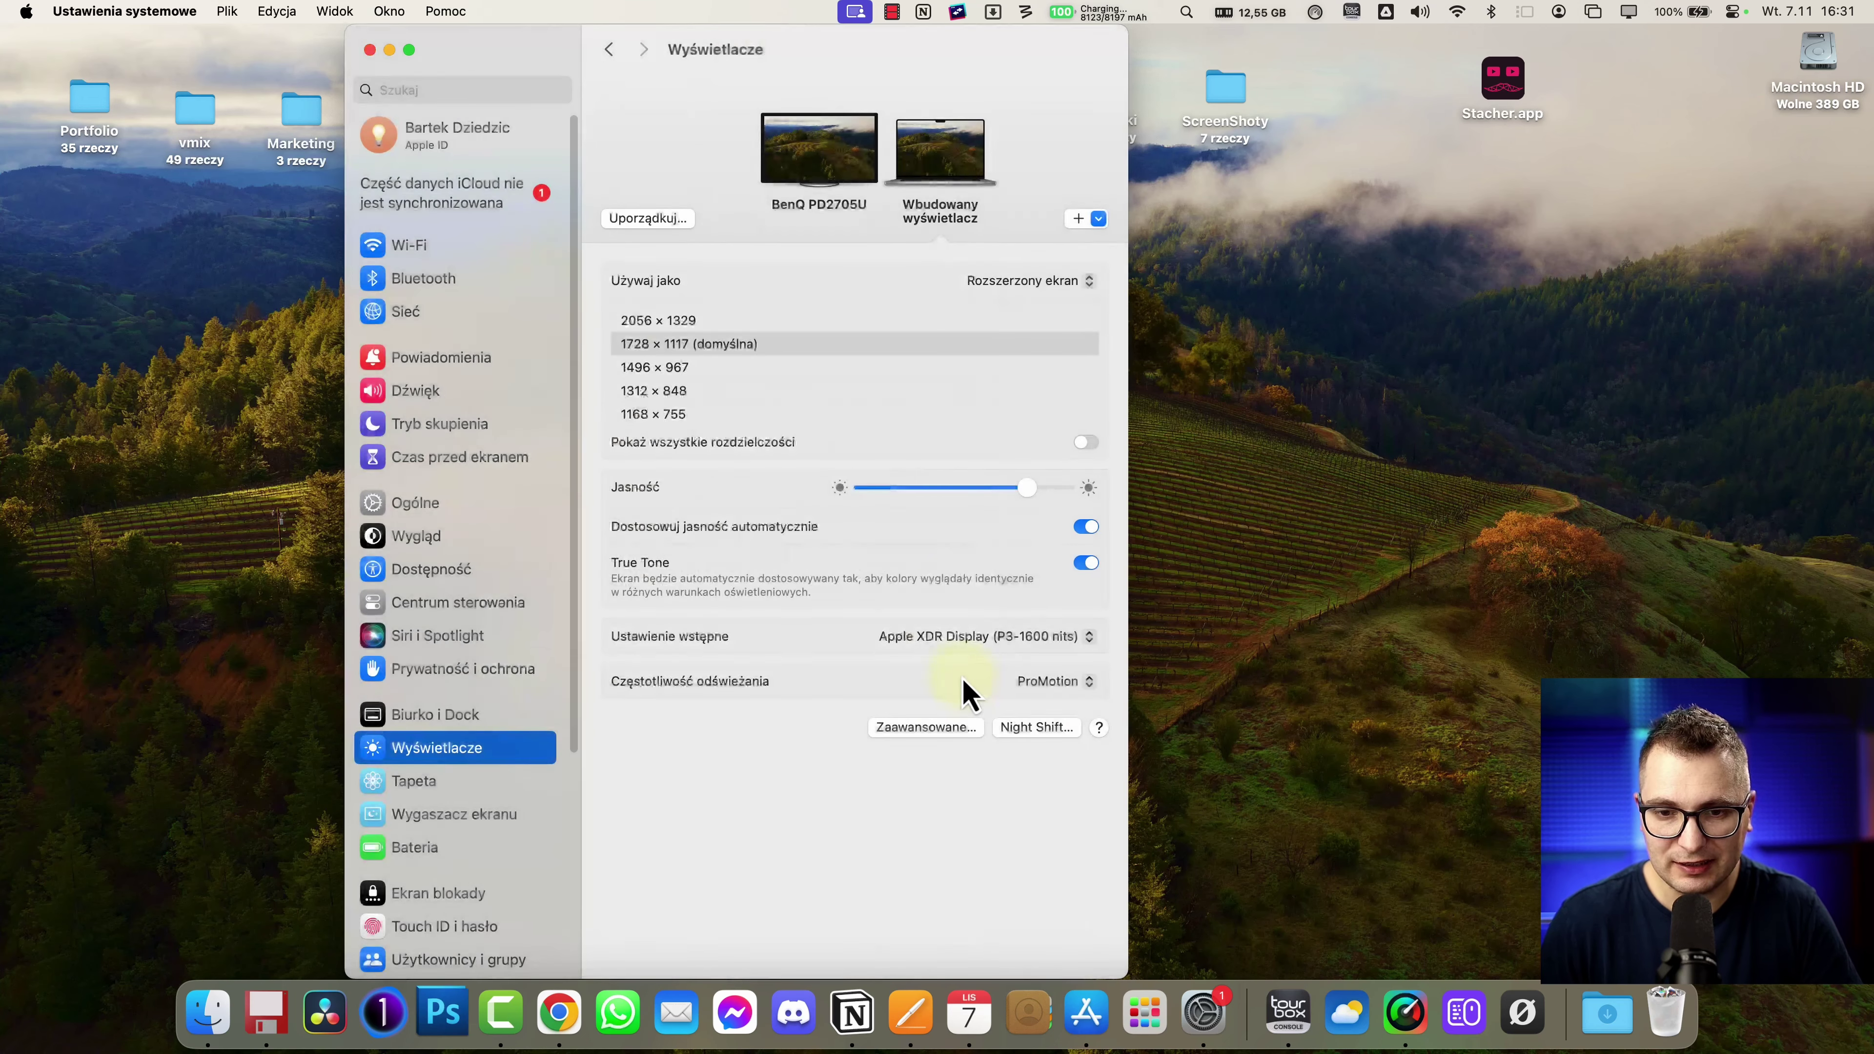
# - Show all resolutions of the built-in display and turn off automatic brightness adjustment
pyautogui.click(1087, 444)
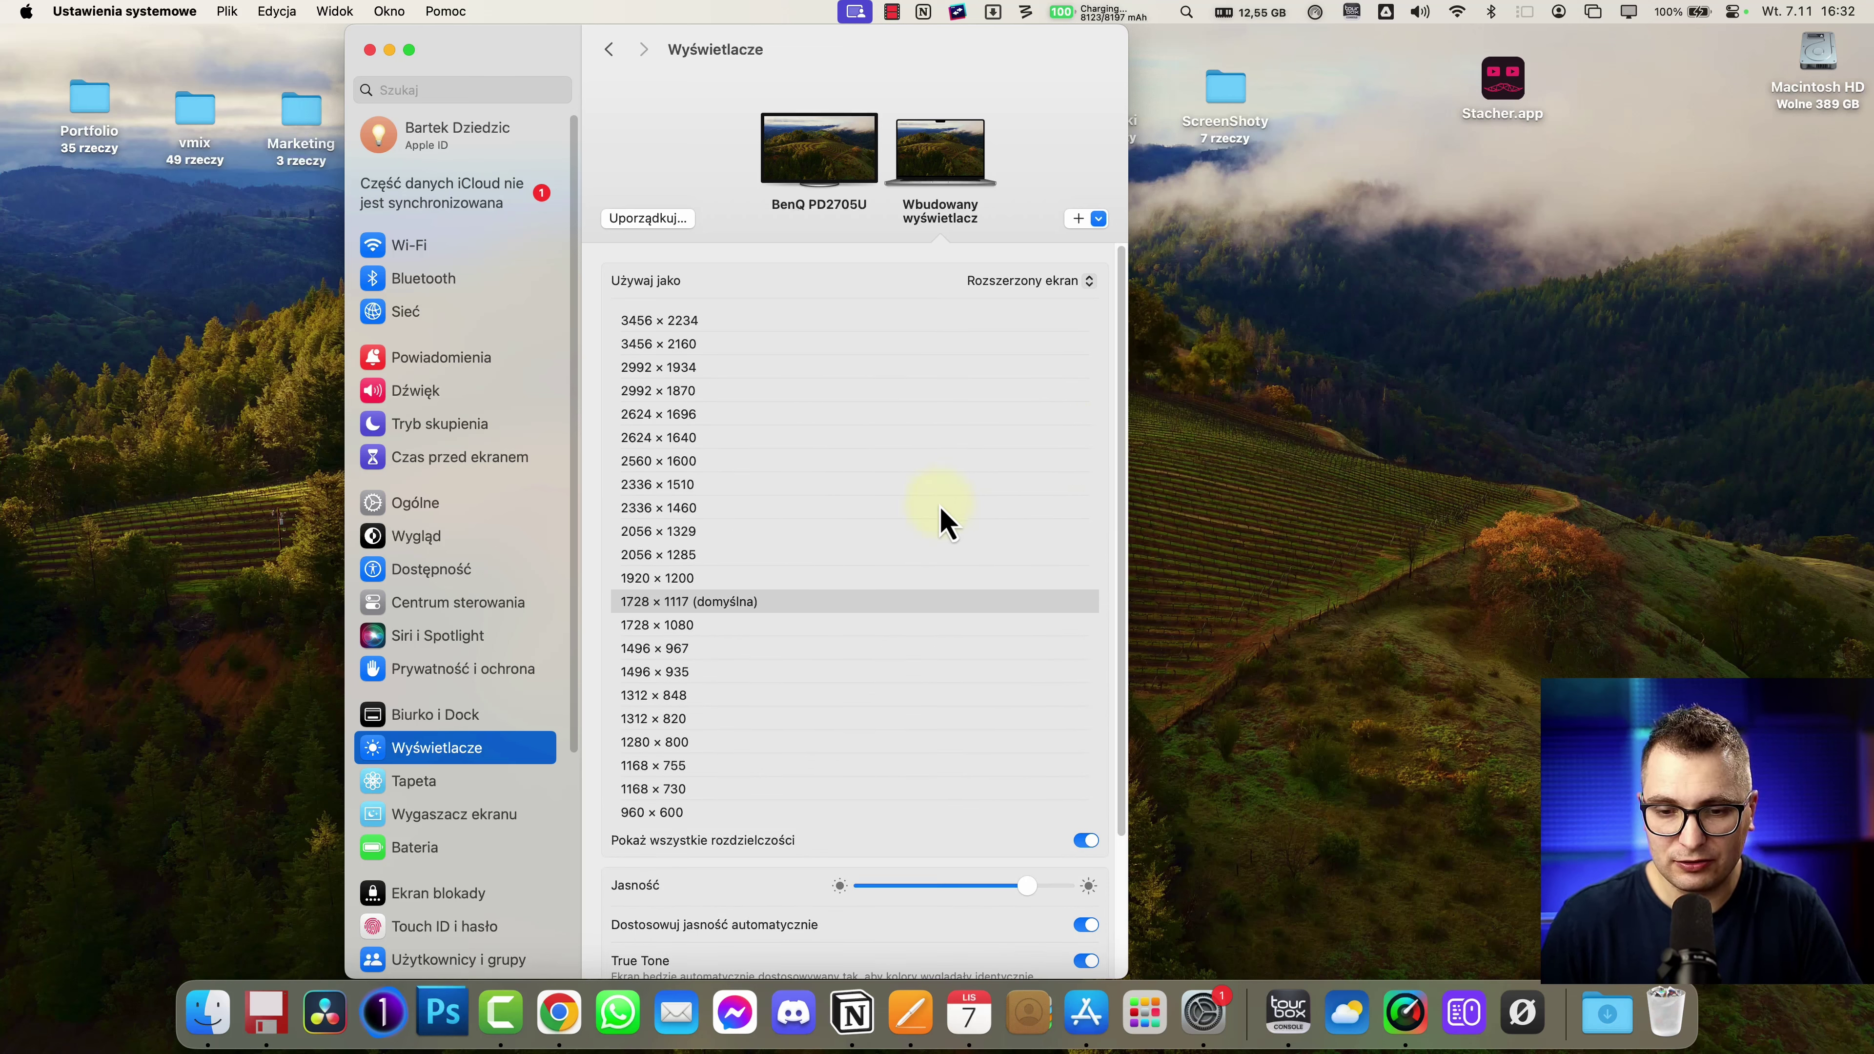
pyautogui.scroll(-5, 942, 519)
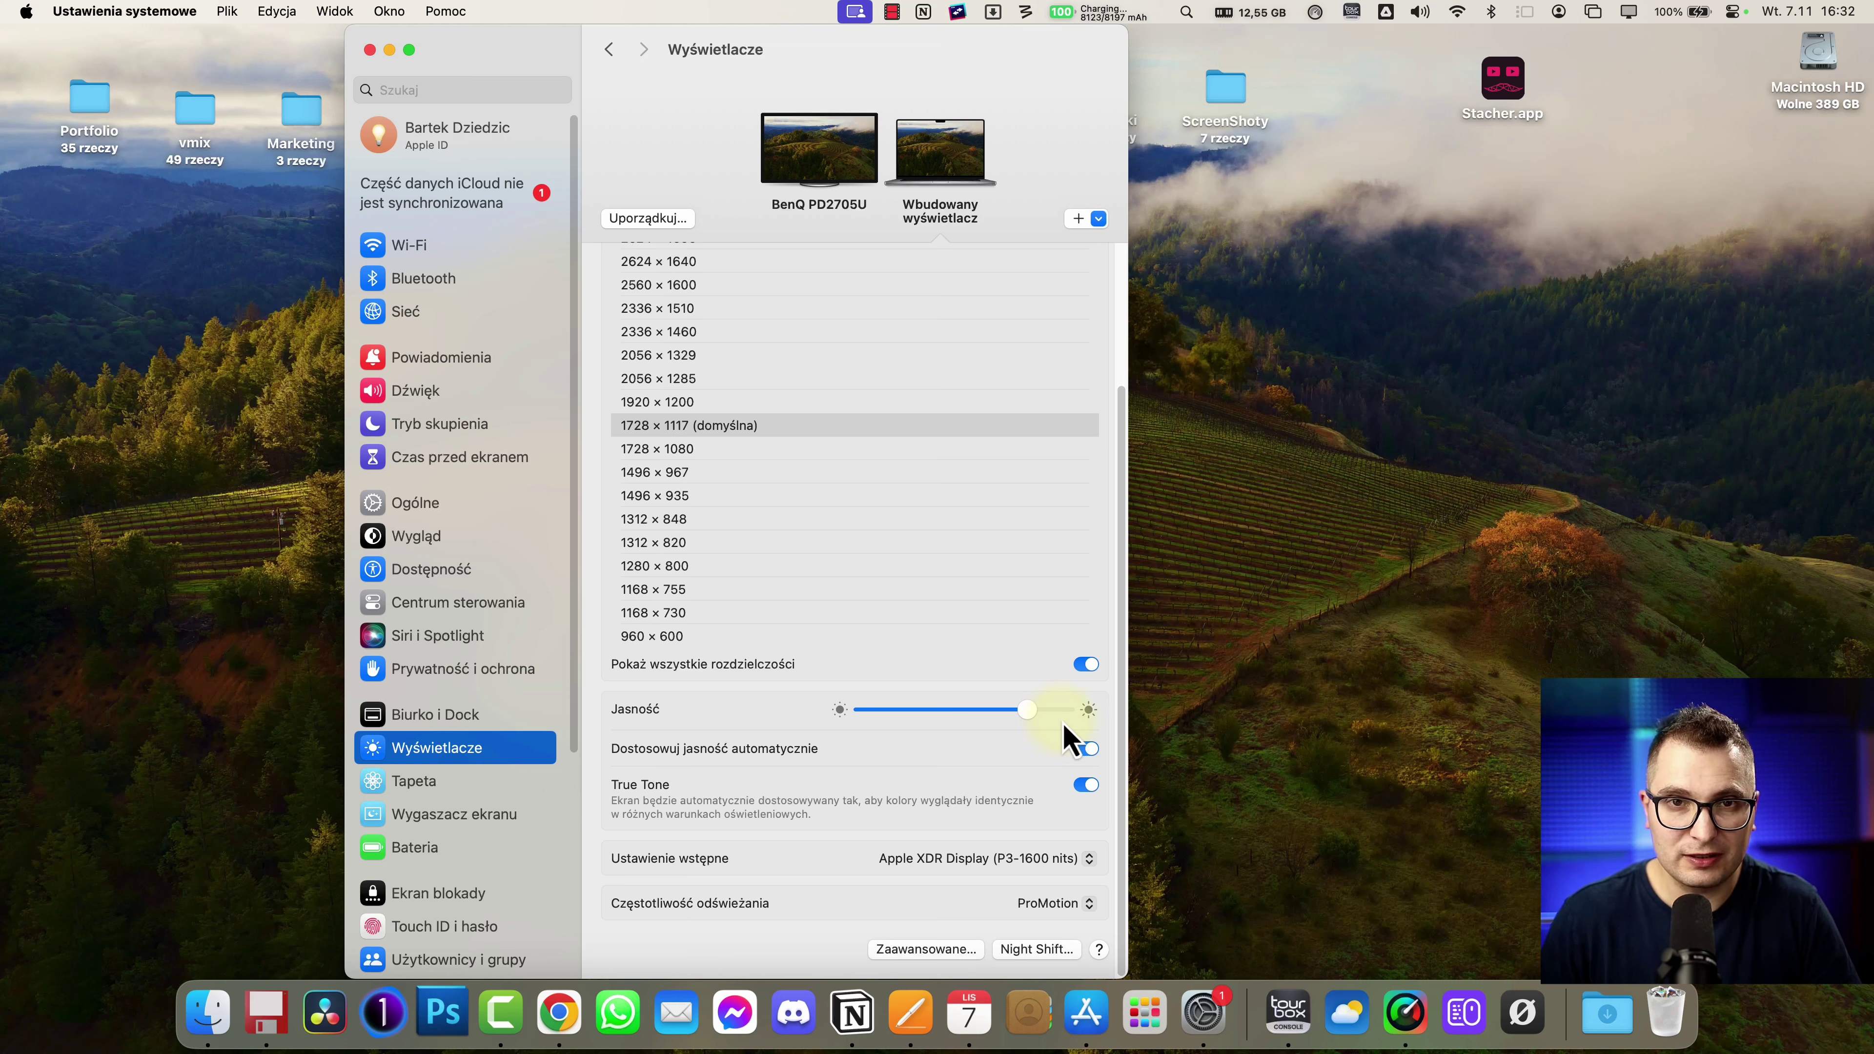
pyautogui.click(1091, 750)
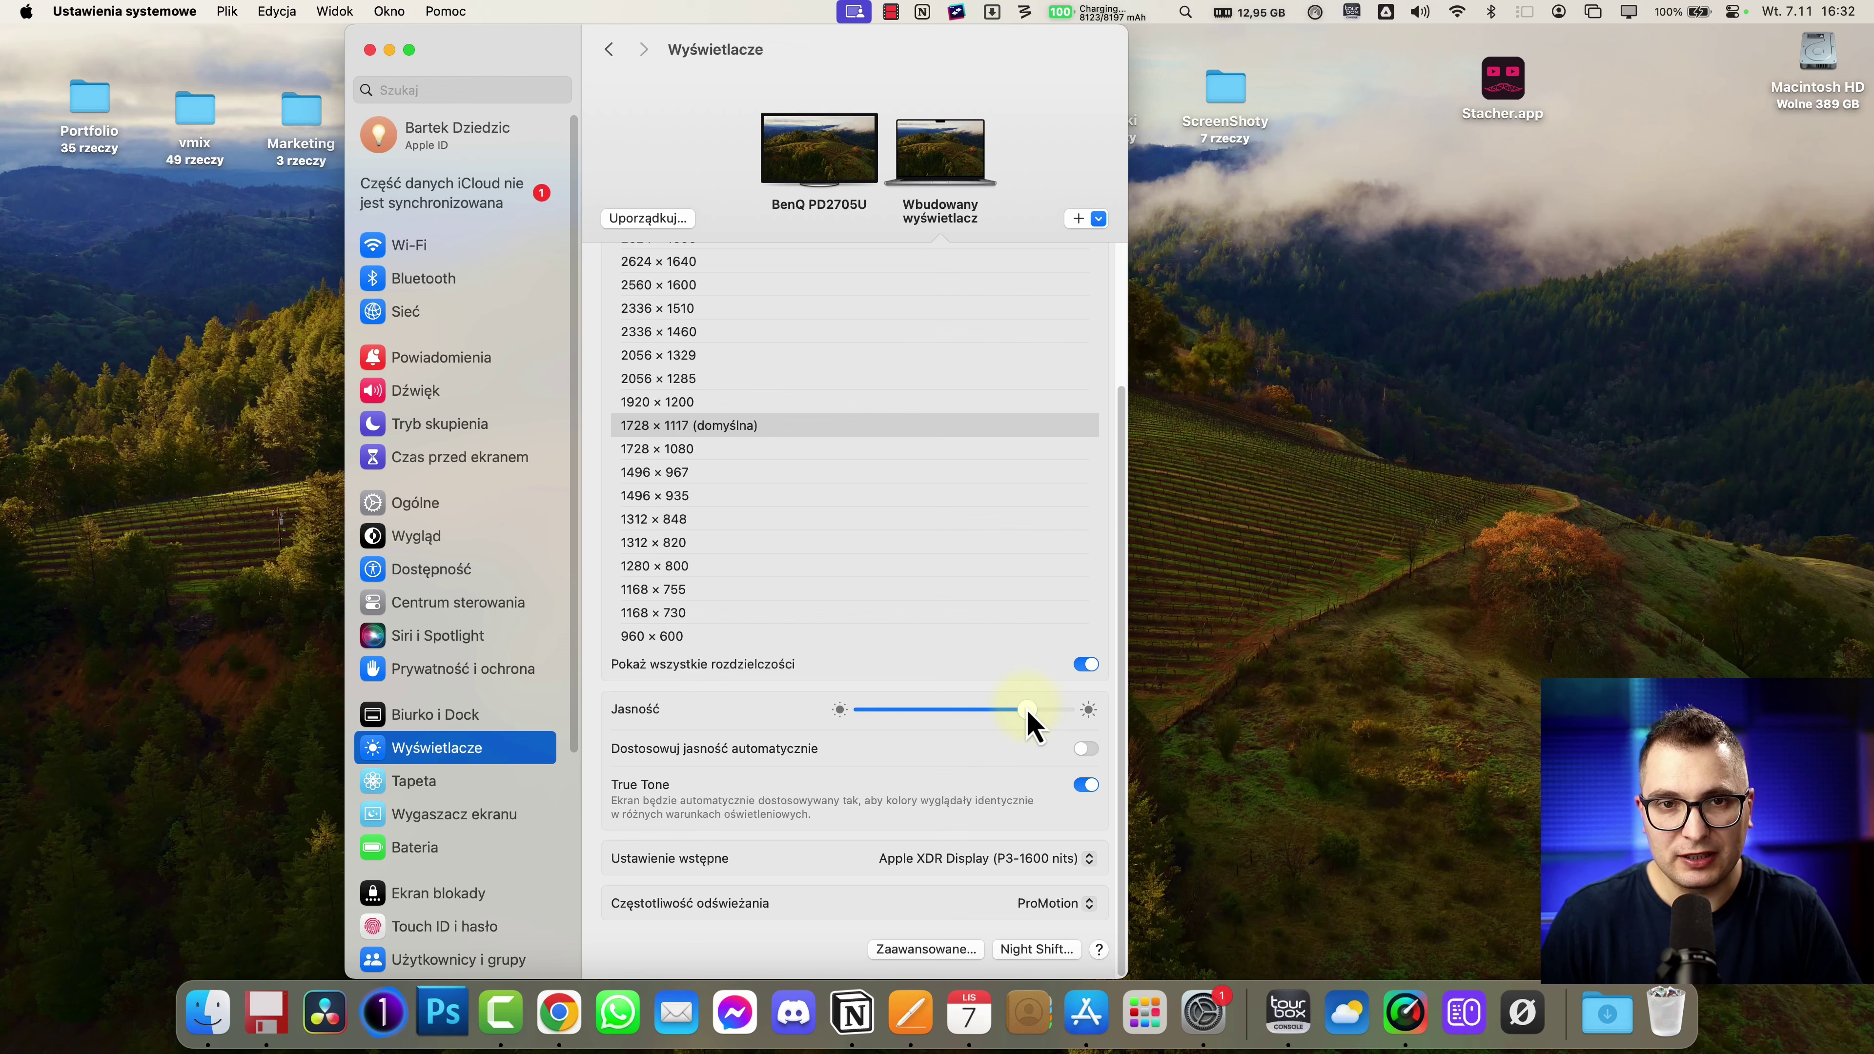
# - Check the battery options, including slight display dimming on battery power, and close them
pyautogui.click(442, 851)
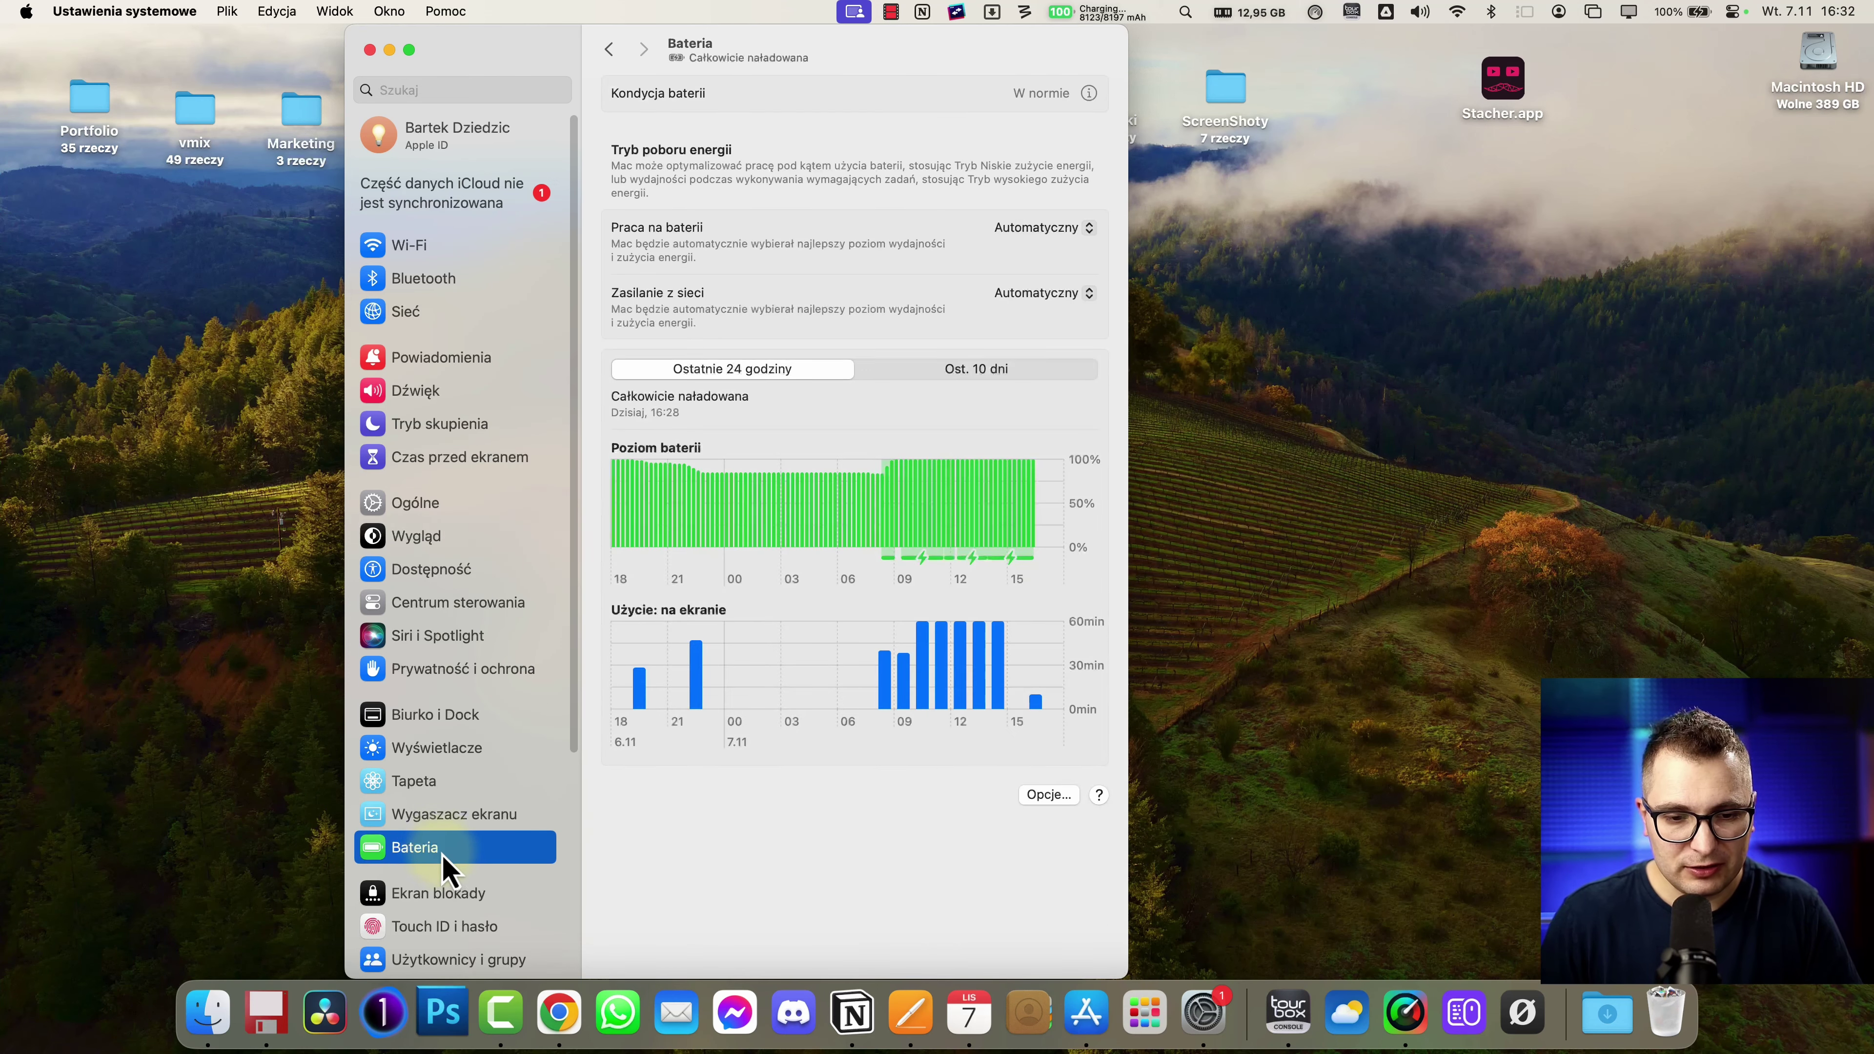
pyautogui.click(1048, 795)
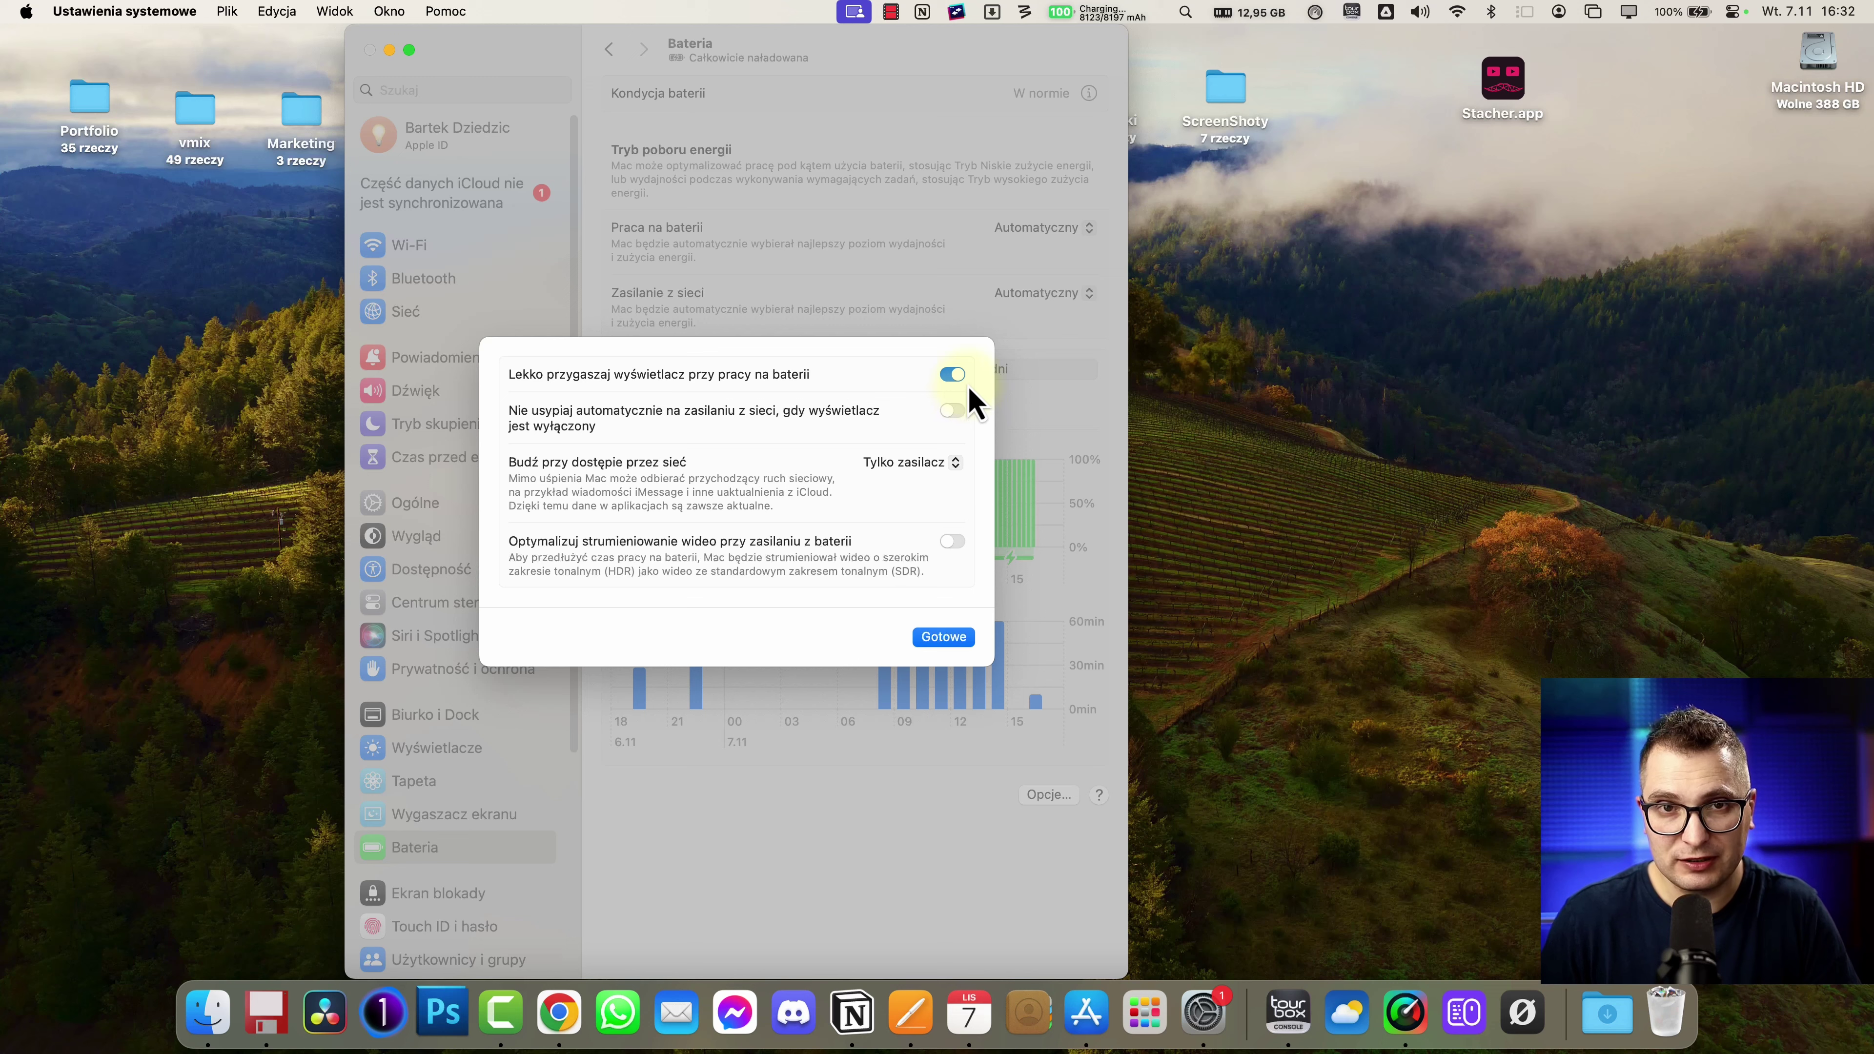
pyautogui.click(946, 639)
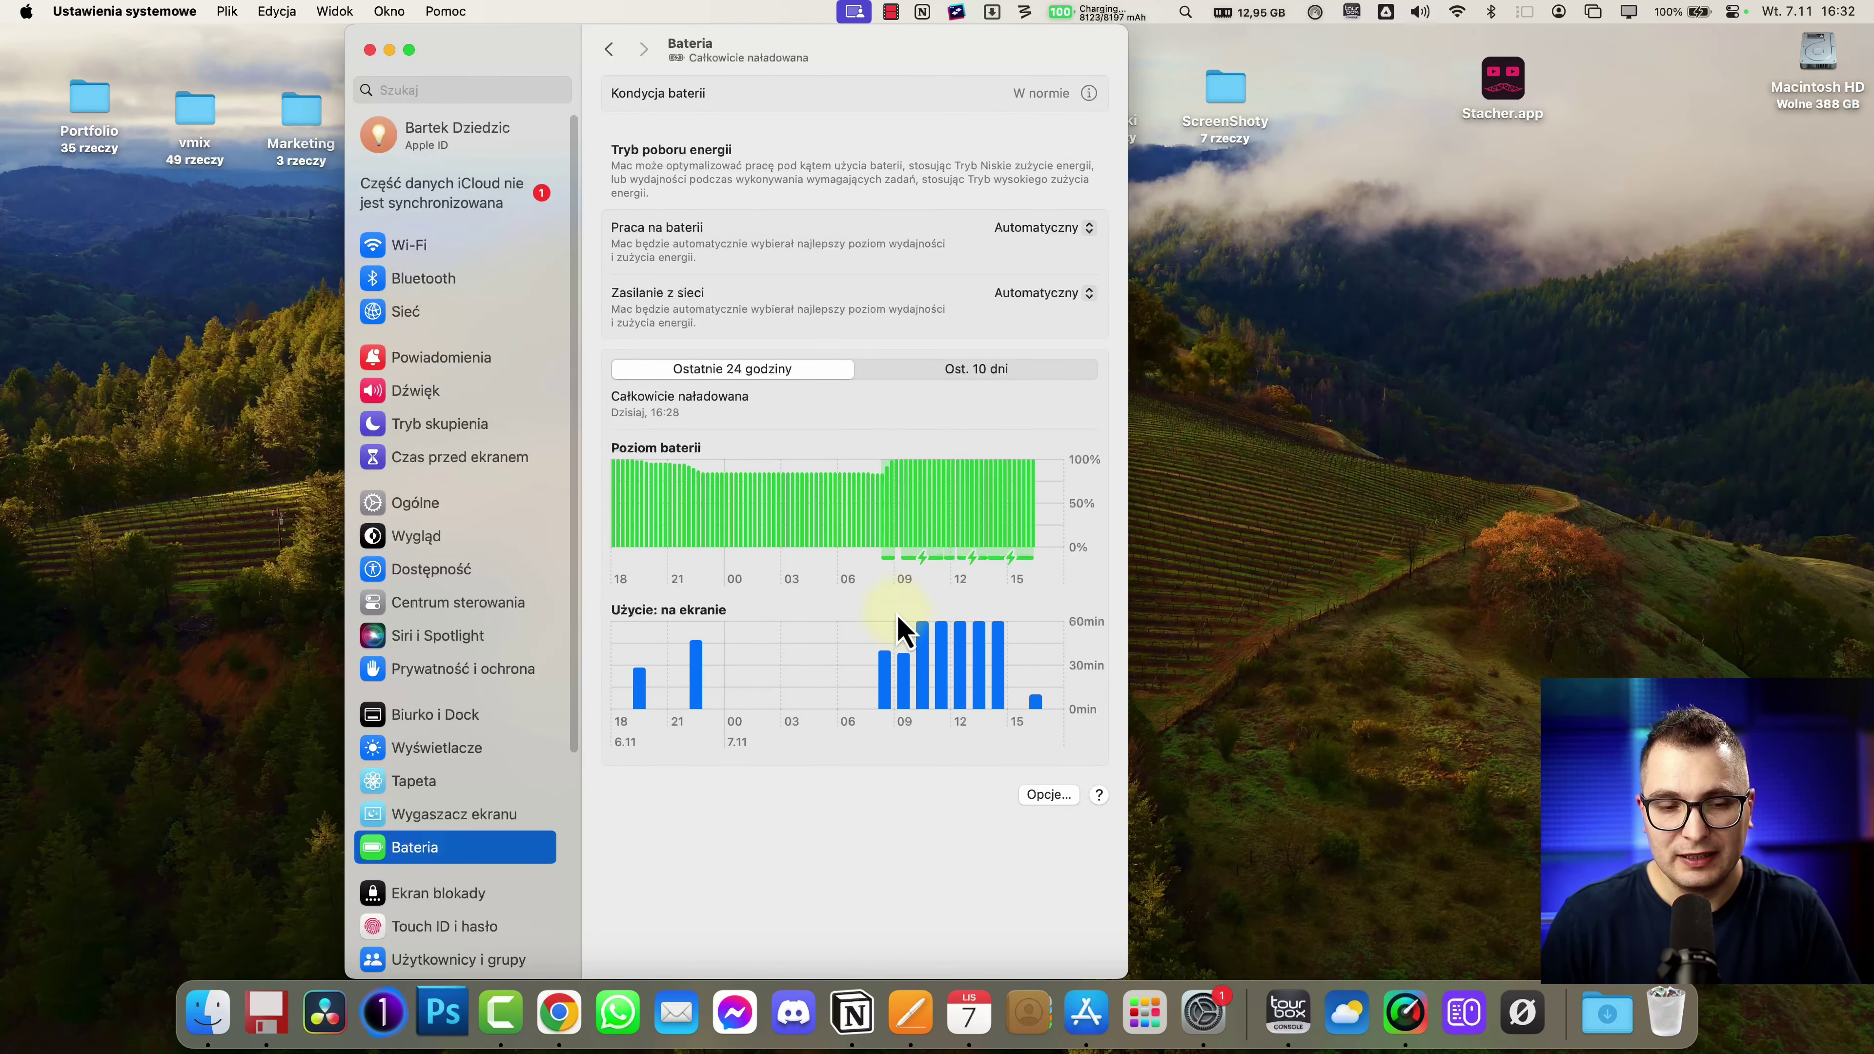
# - Return to the display settings and turn off showing all resolutions
pyautogui.click(422, 749)
pyautogui.scroll(-5, 879, 652)
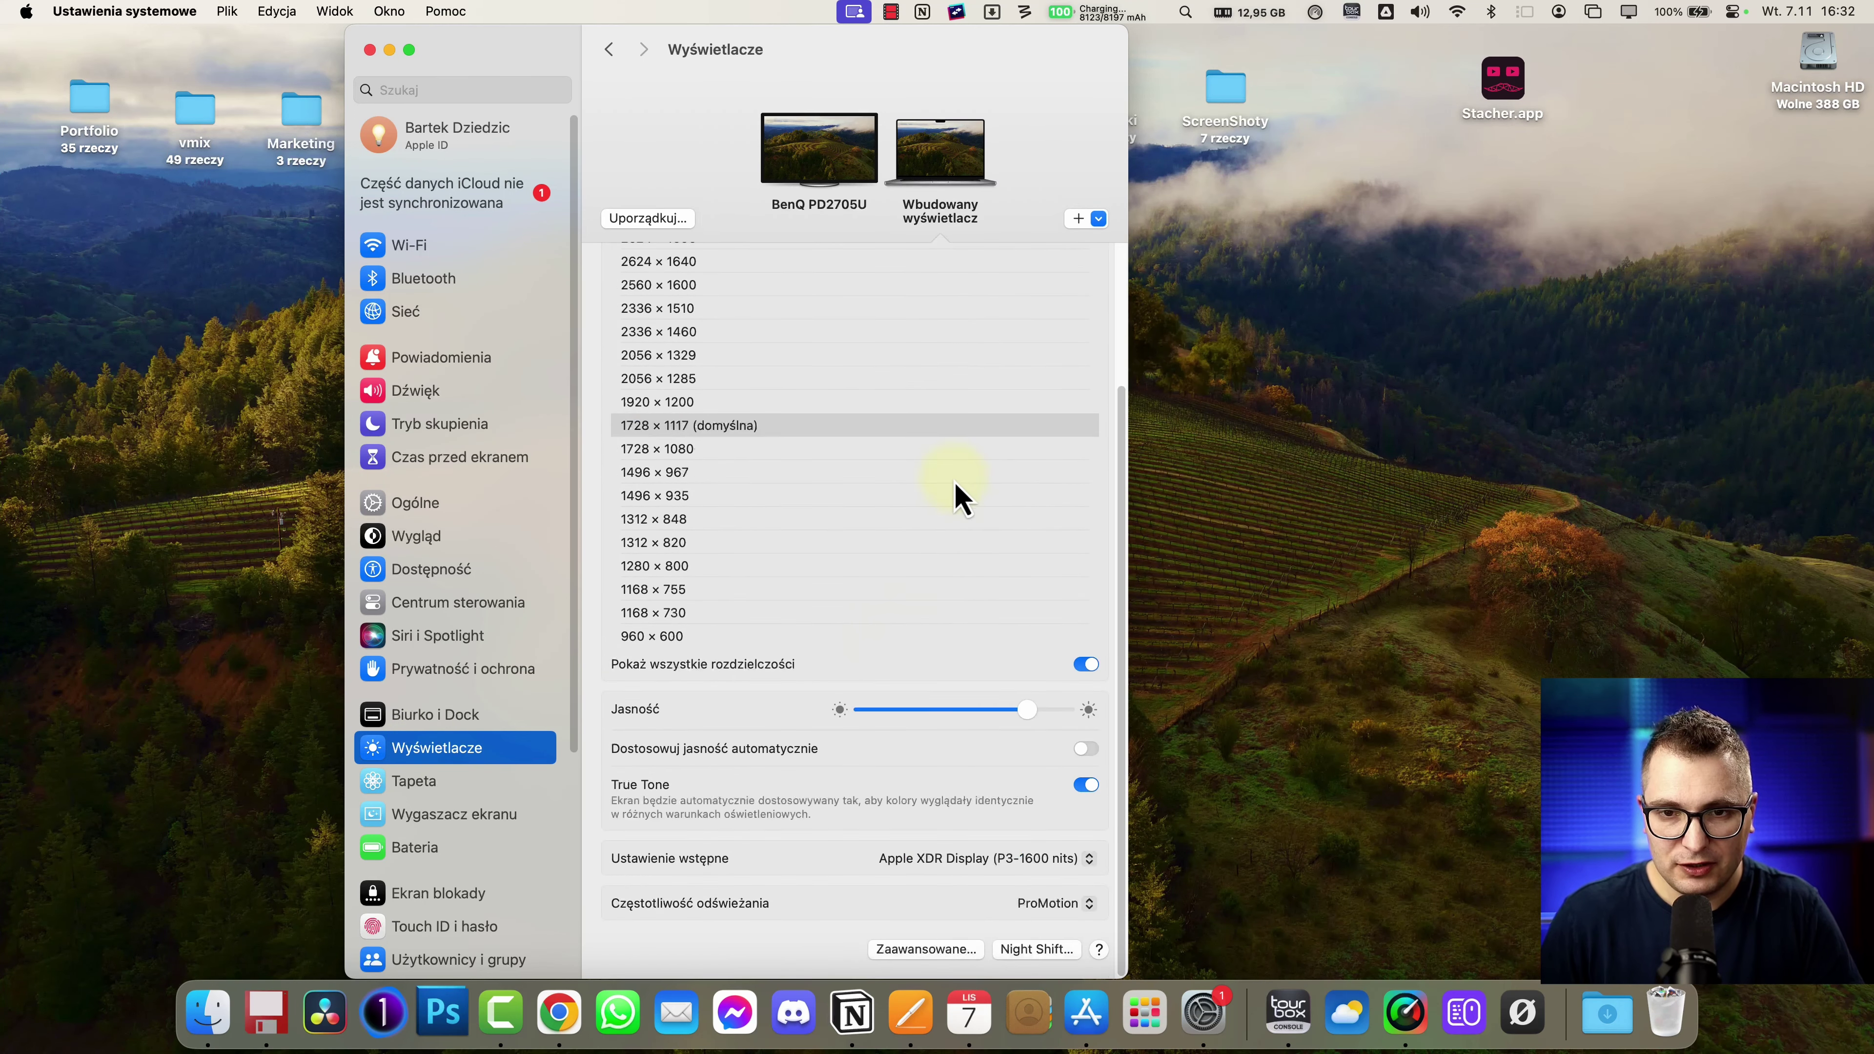
pyautogui.click(1085, 663)
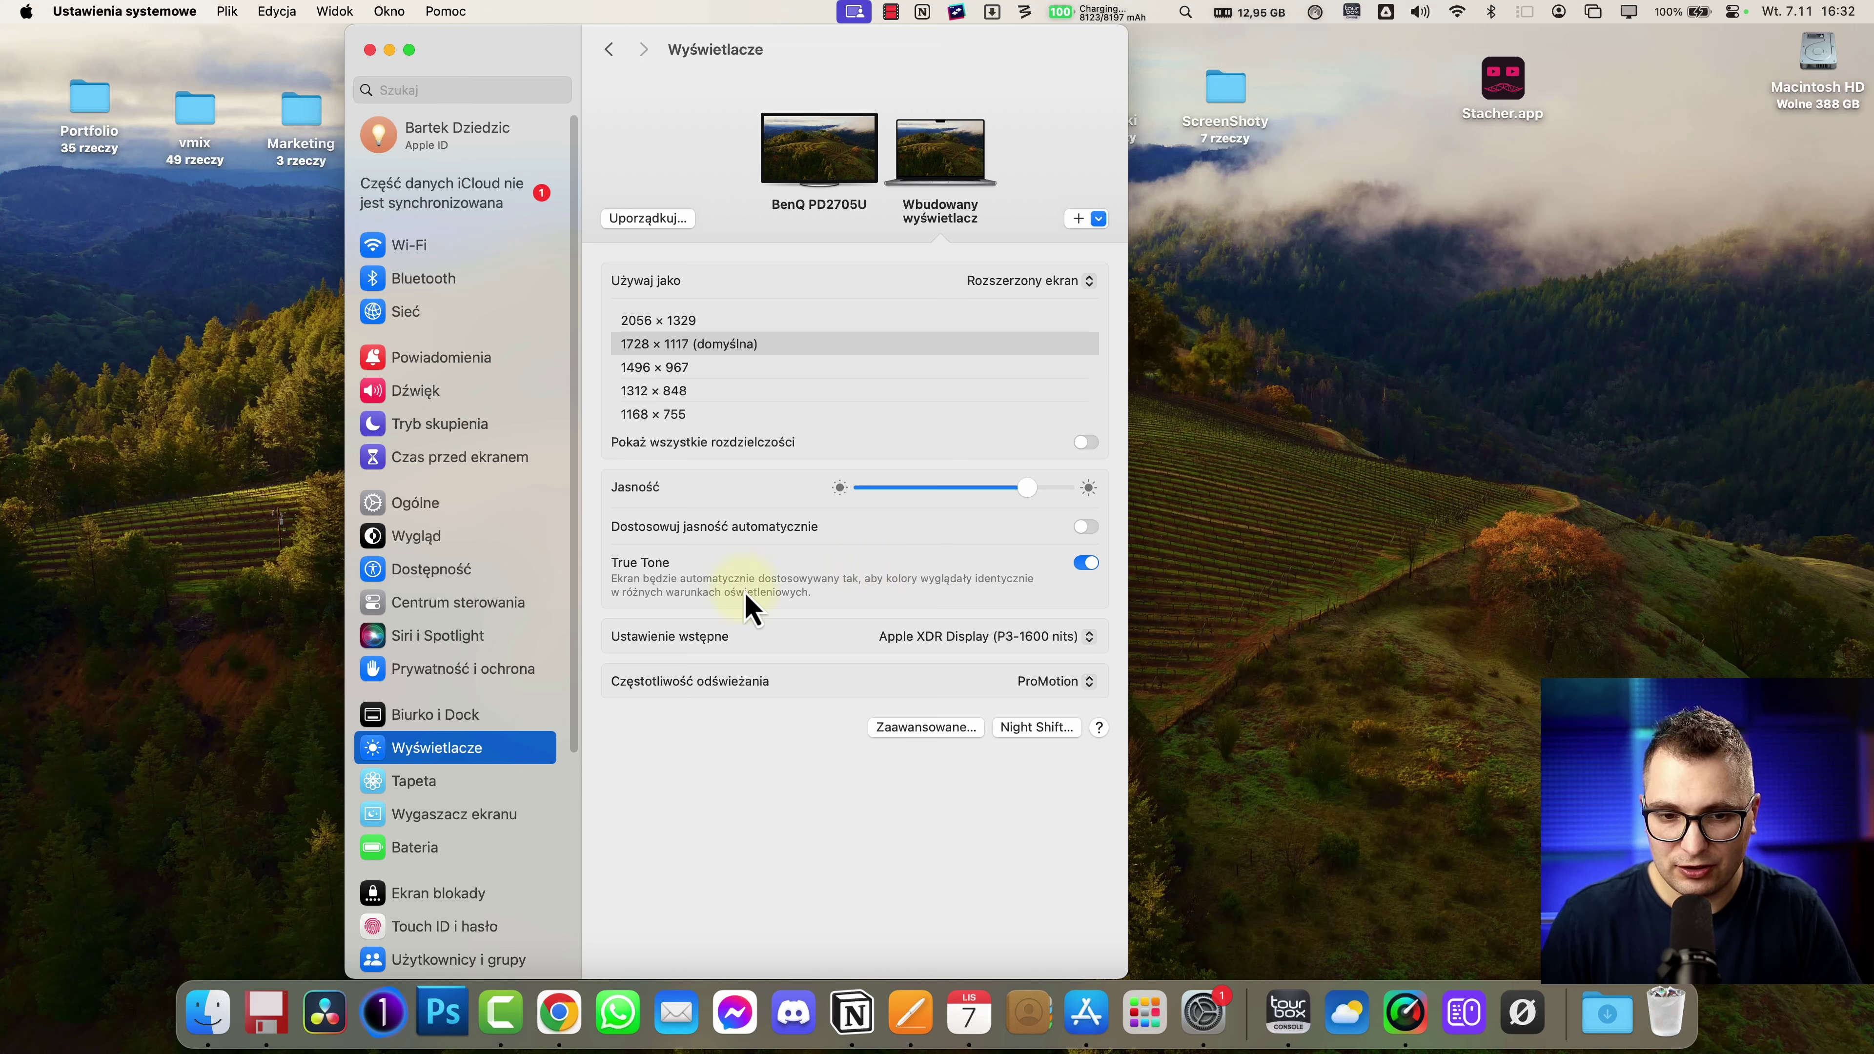
# - Turn off True Tone and open the Night Shift schedule choices
pyautogui.click(1083, 564)
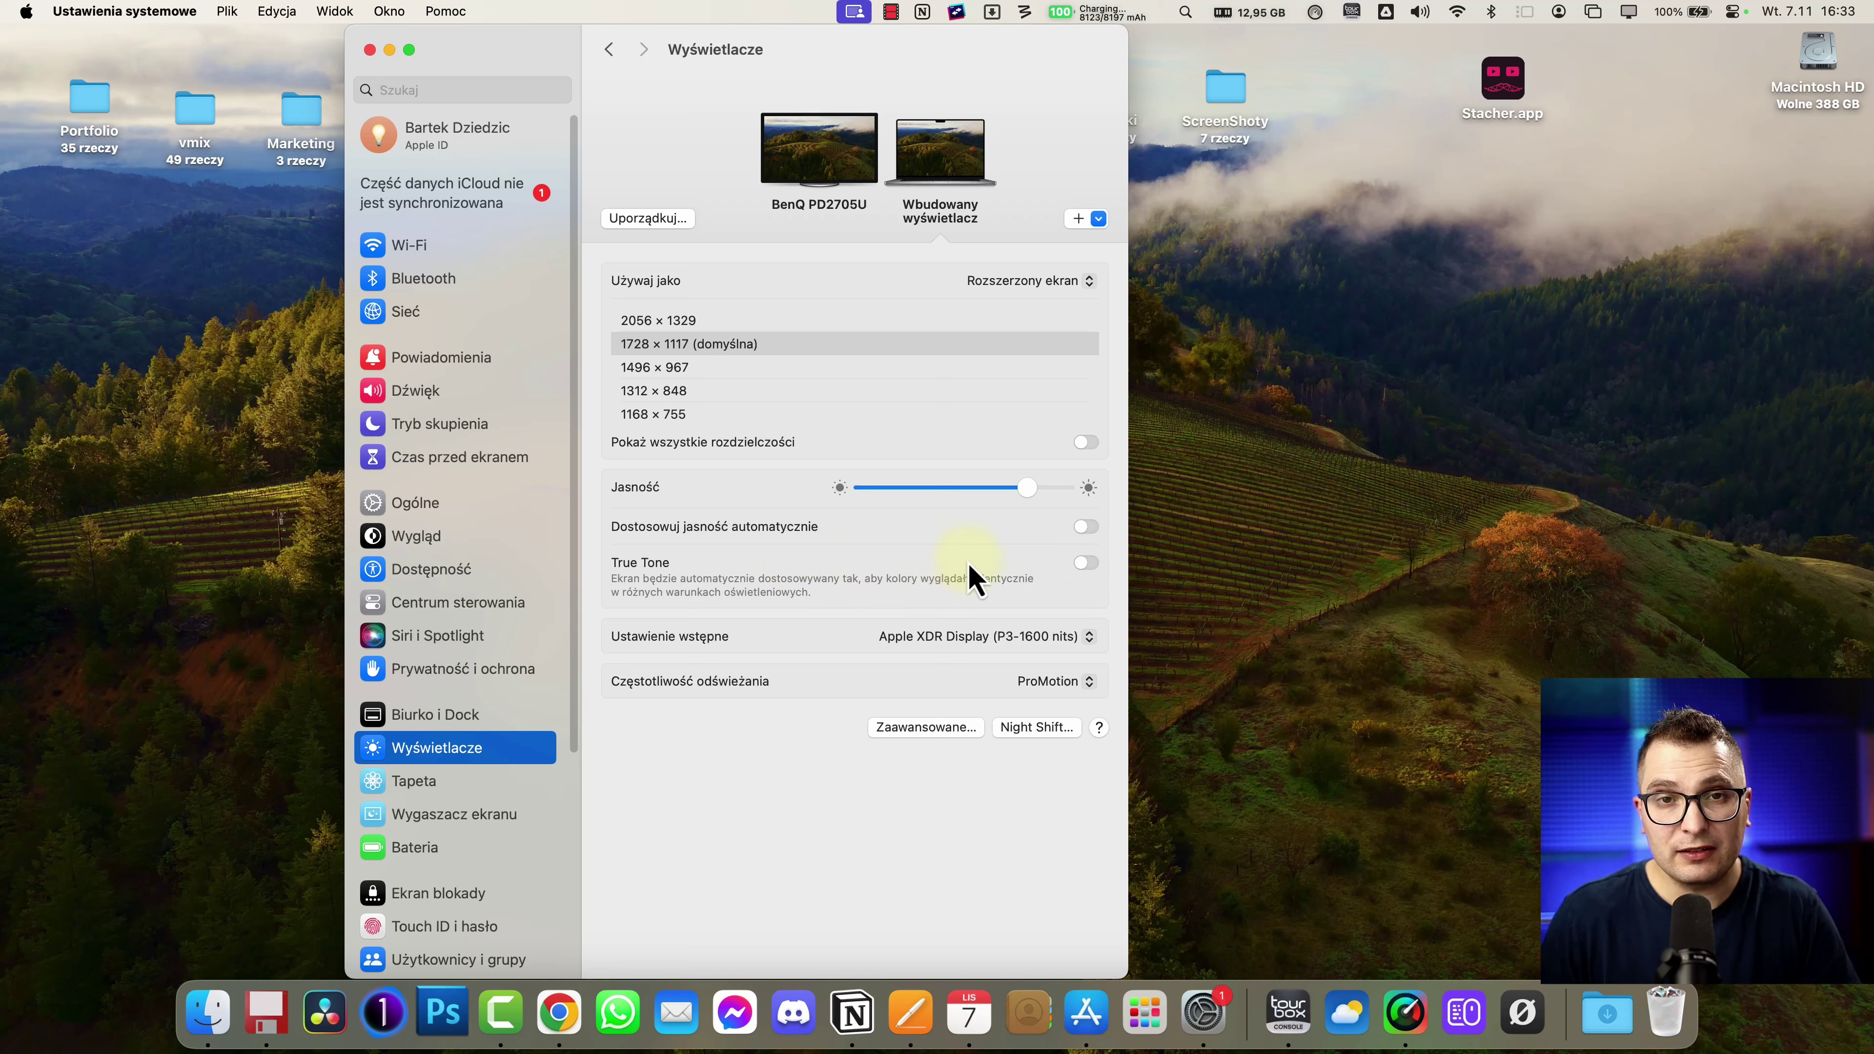
pyautogui.click(1037, 729)
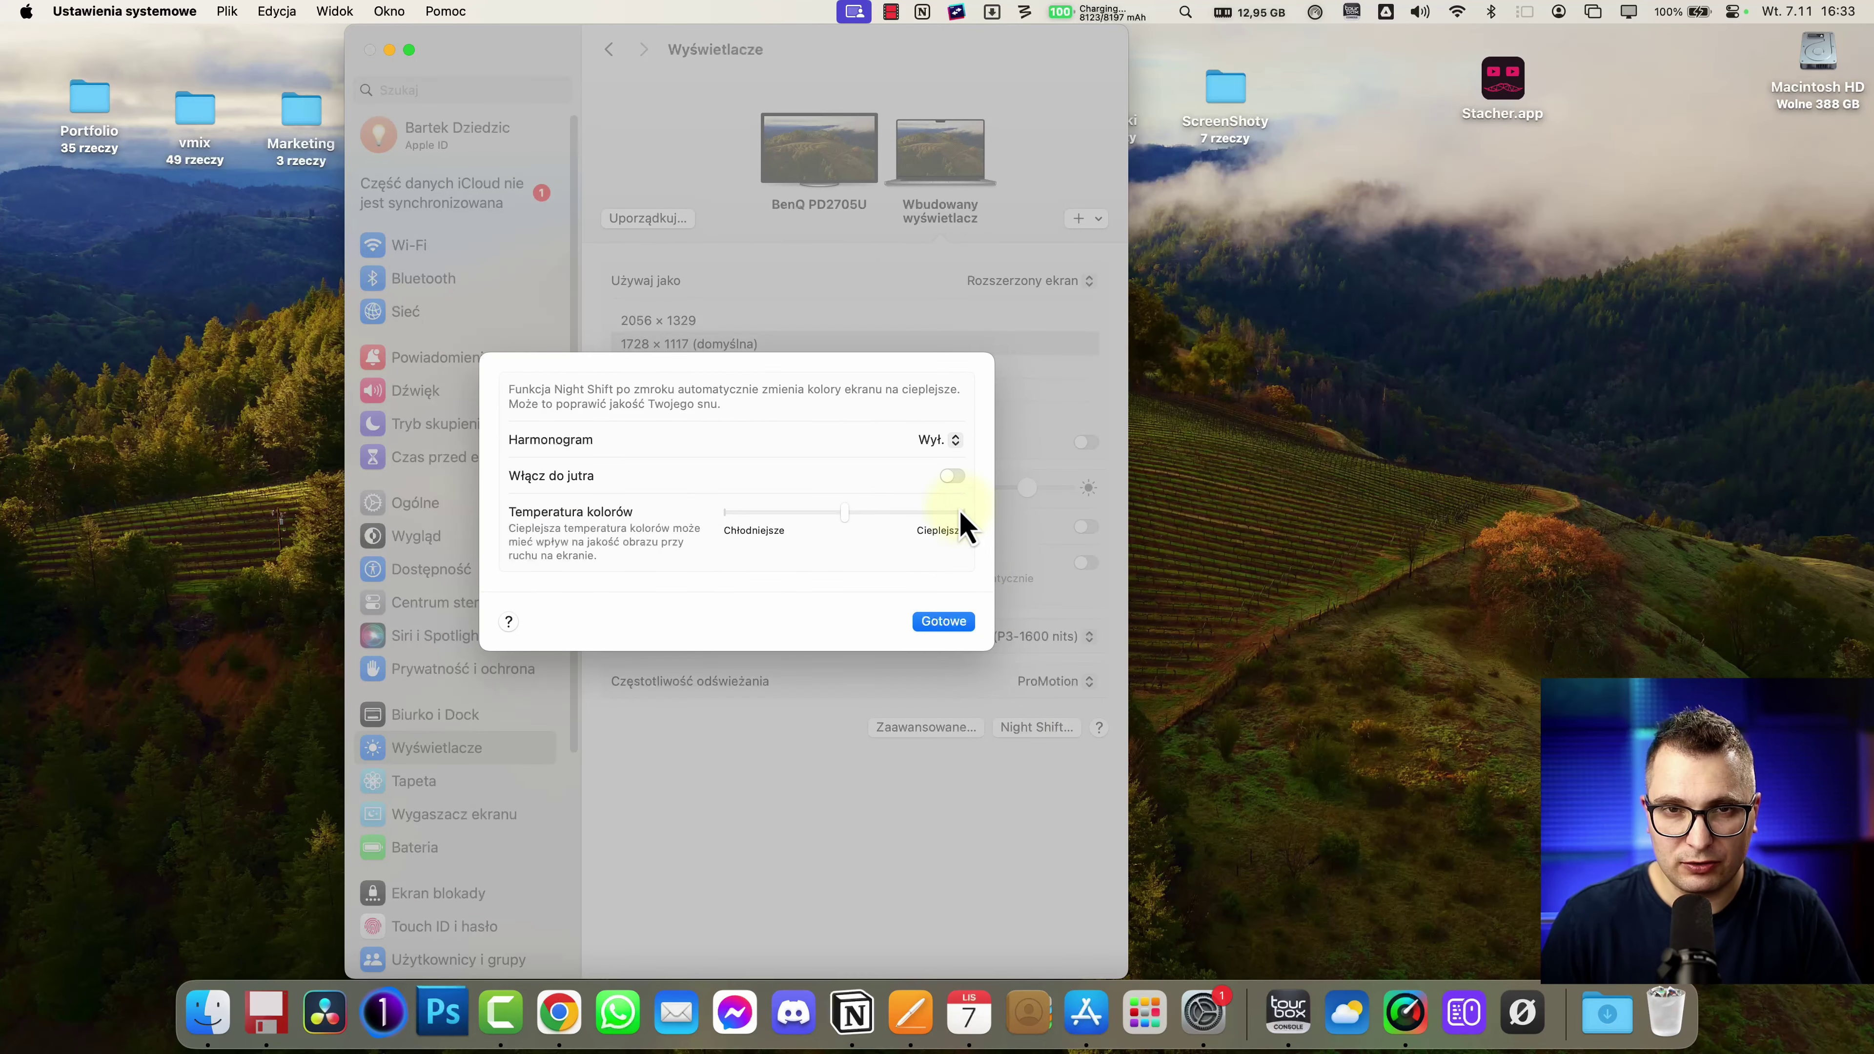
pyautogui.click(937, 443)
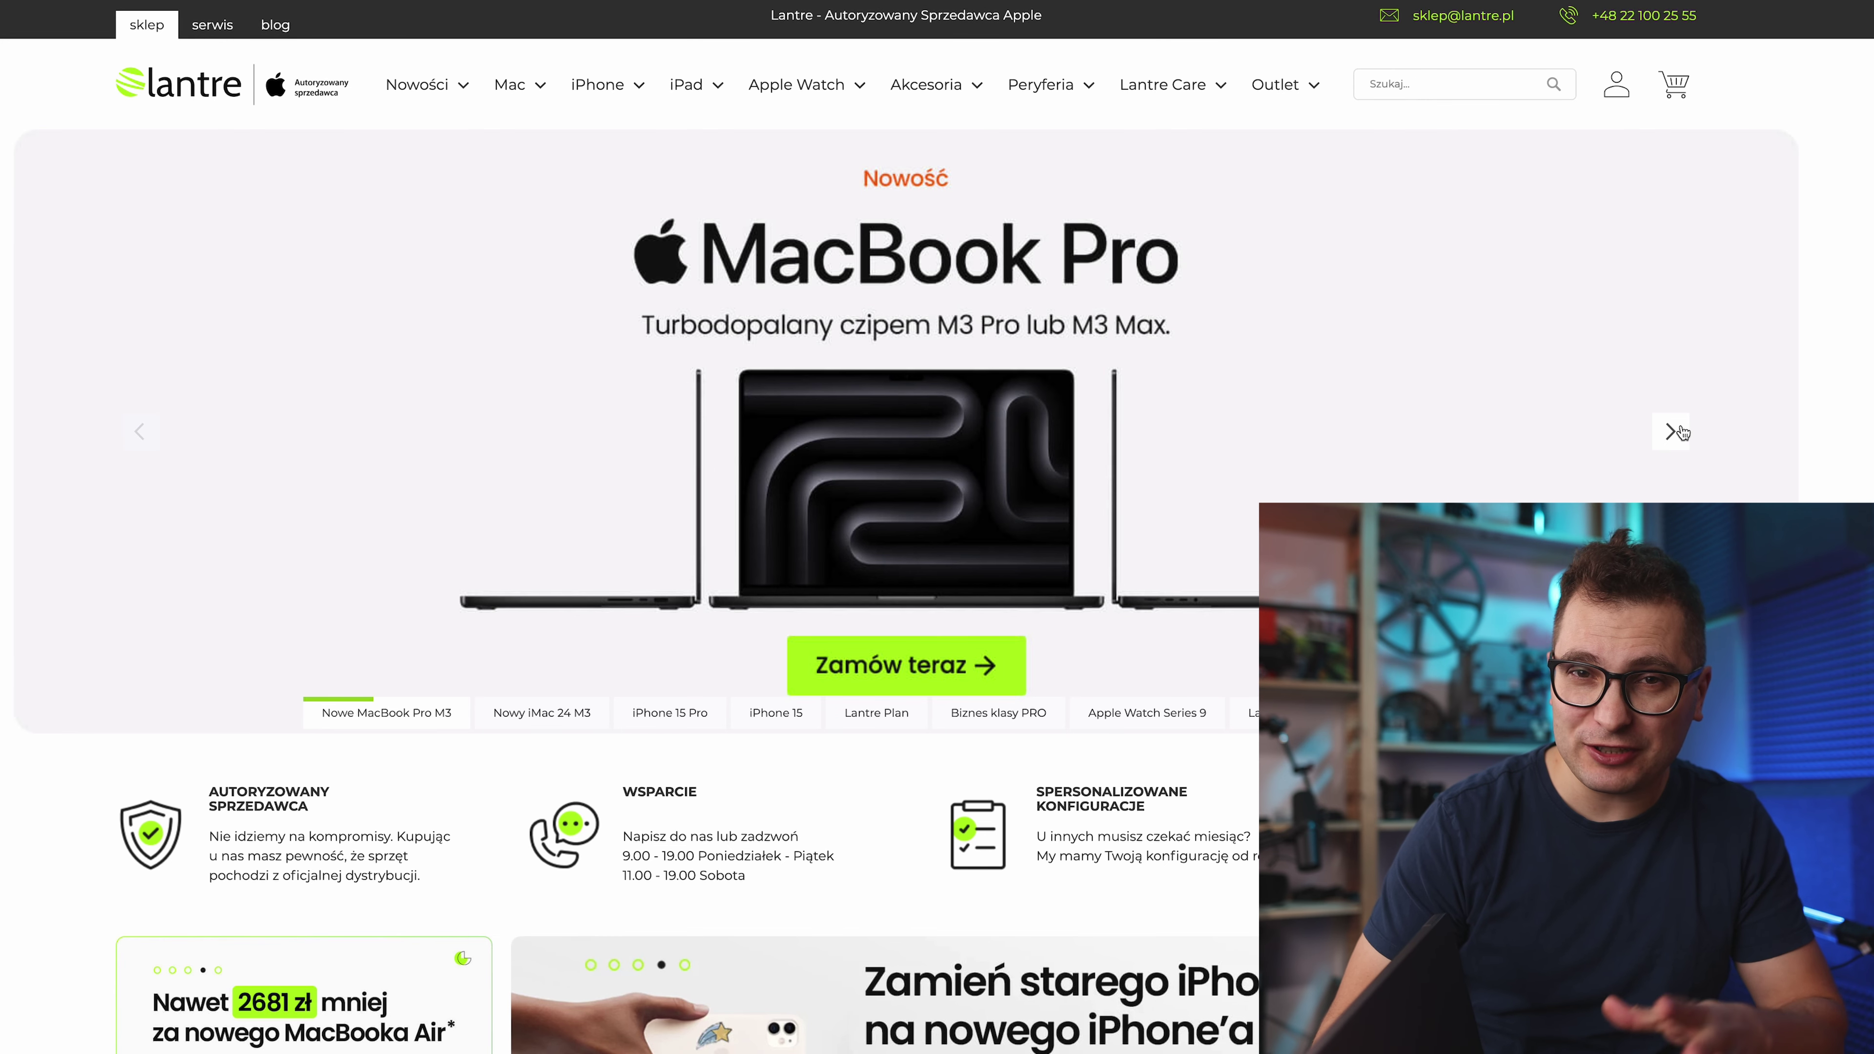
# - Browse forward through the promotional banners on the Lantre store's home page
pyautogui.click(1671, 432)
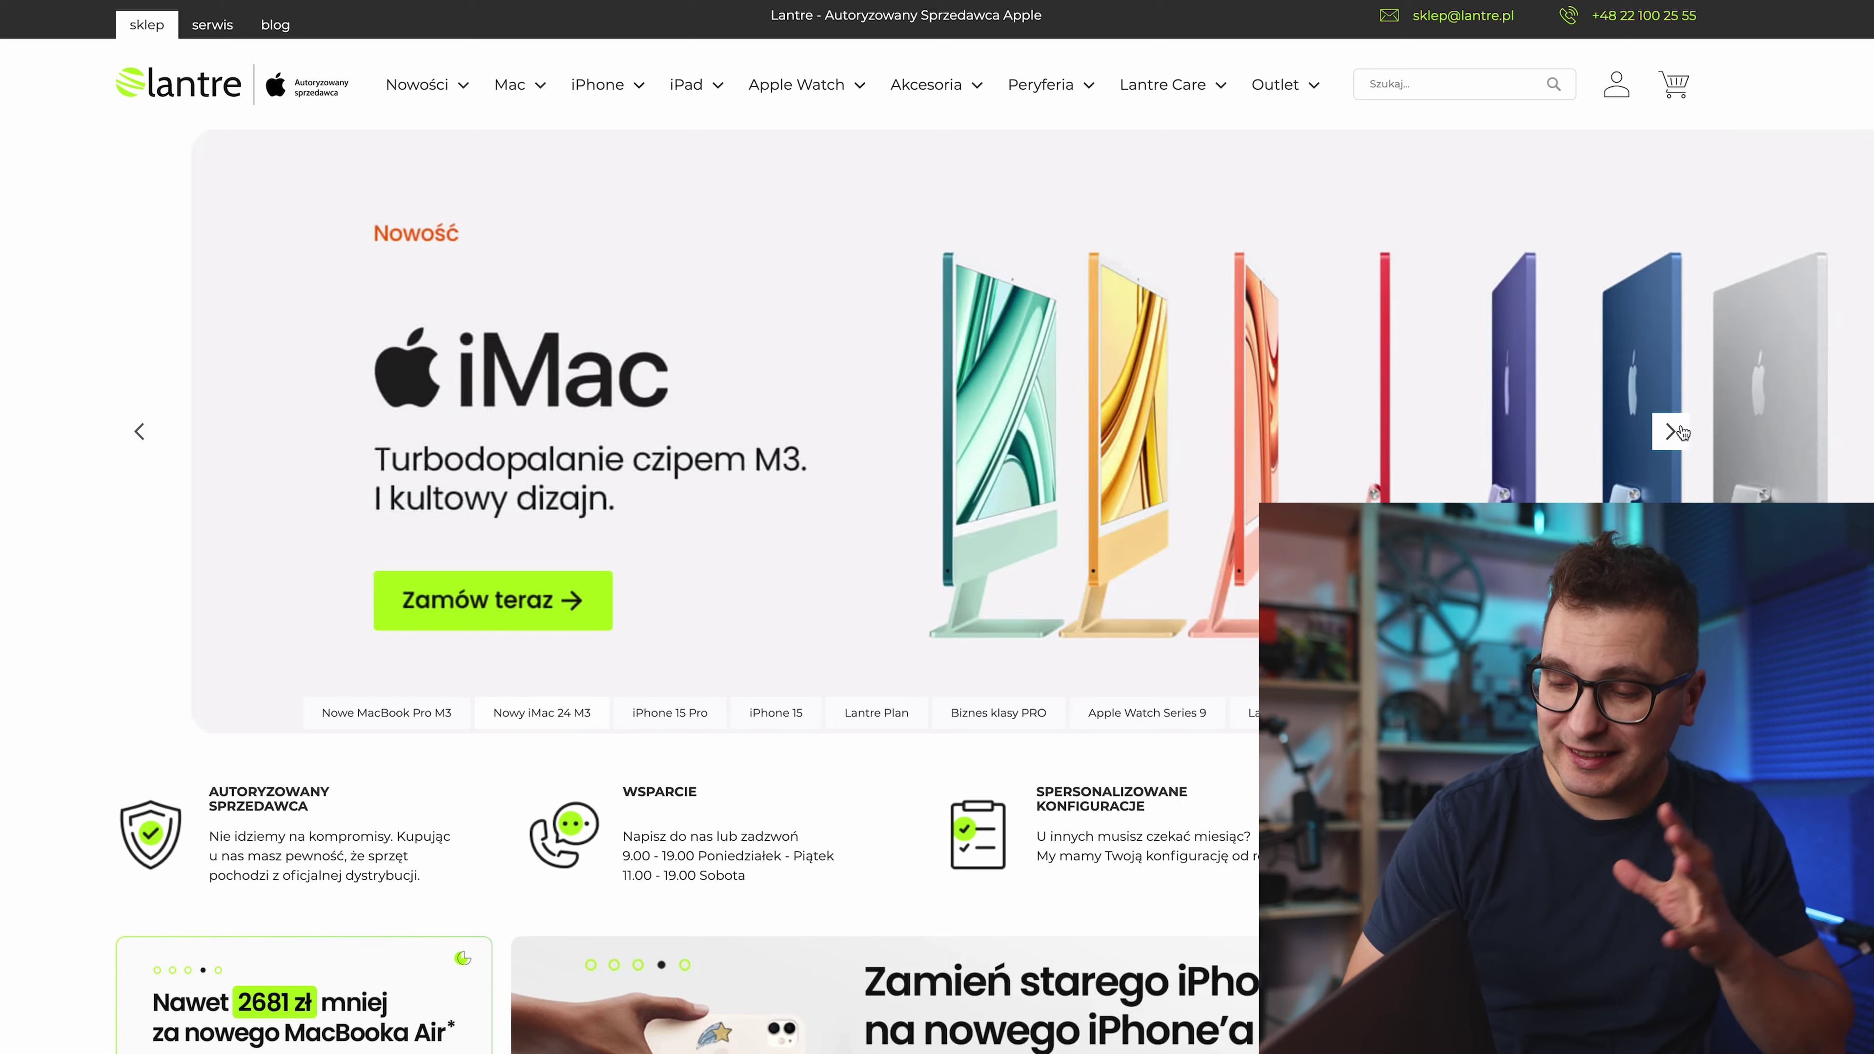
pyautogui.click(1670, 431)
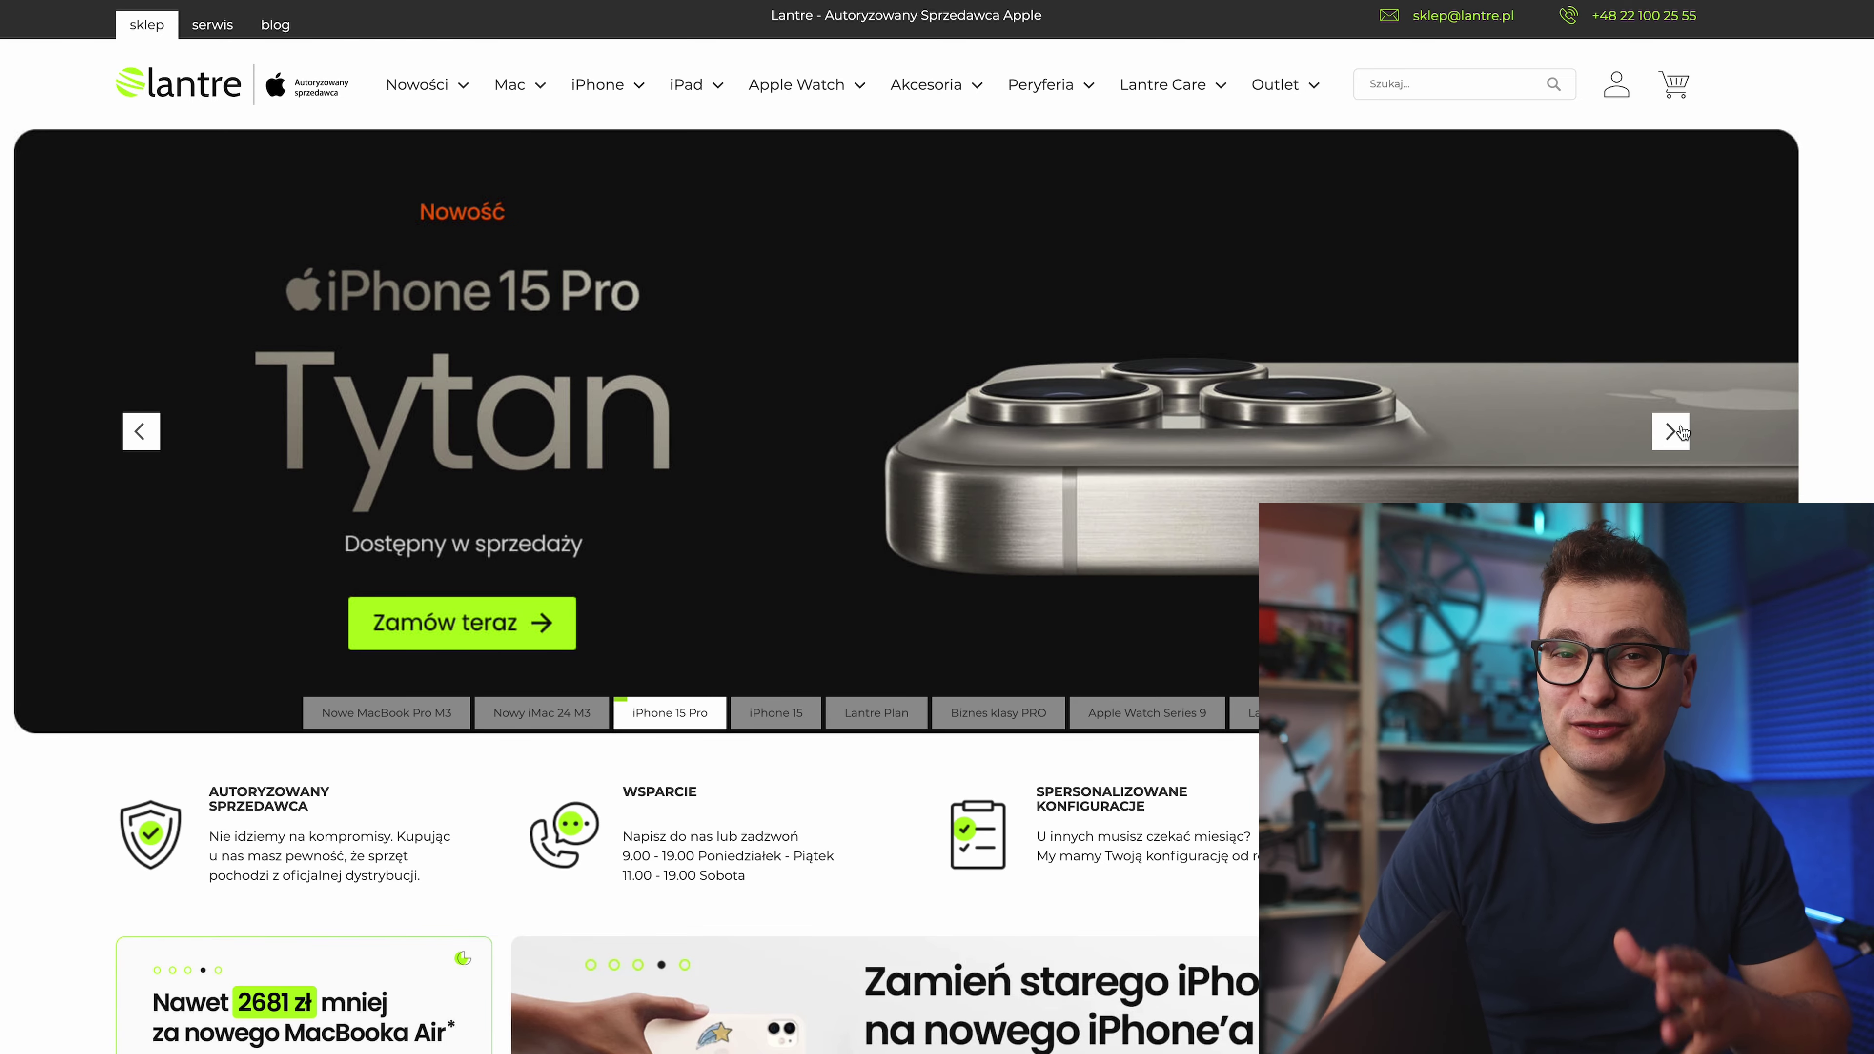
pyautogui.click(1680, 432)
pyautogui.click(1670, 432)
pyautogui.click(1670, 432)
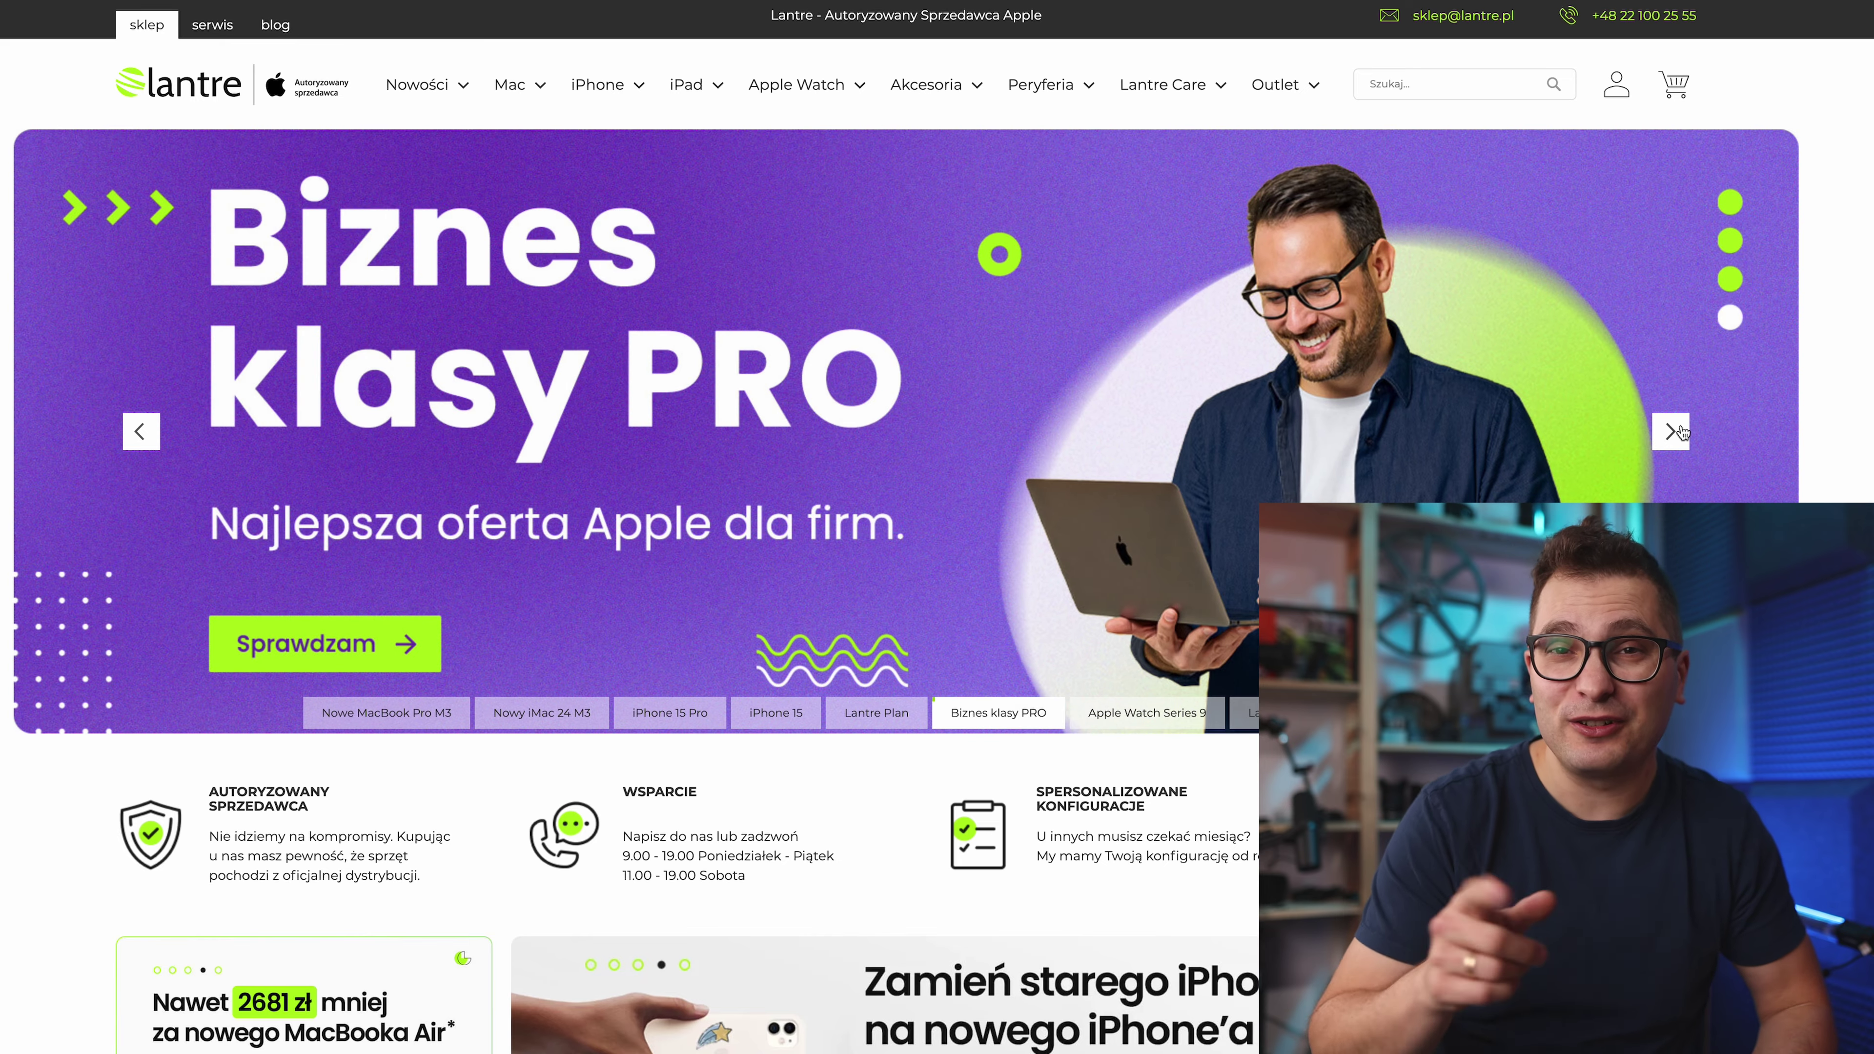
pyautogui.click(1670, 432)
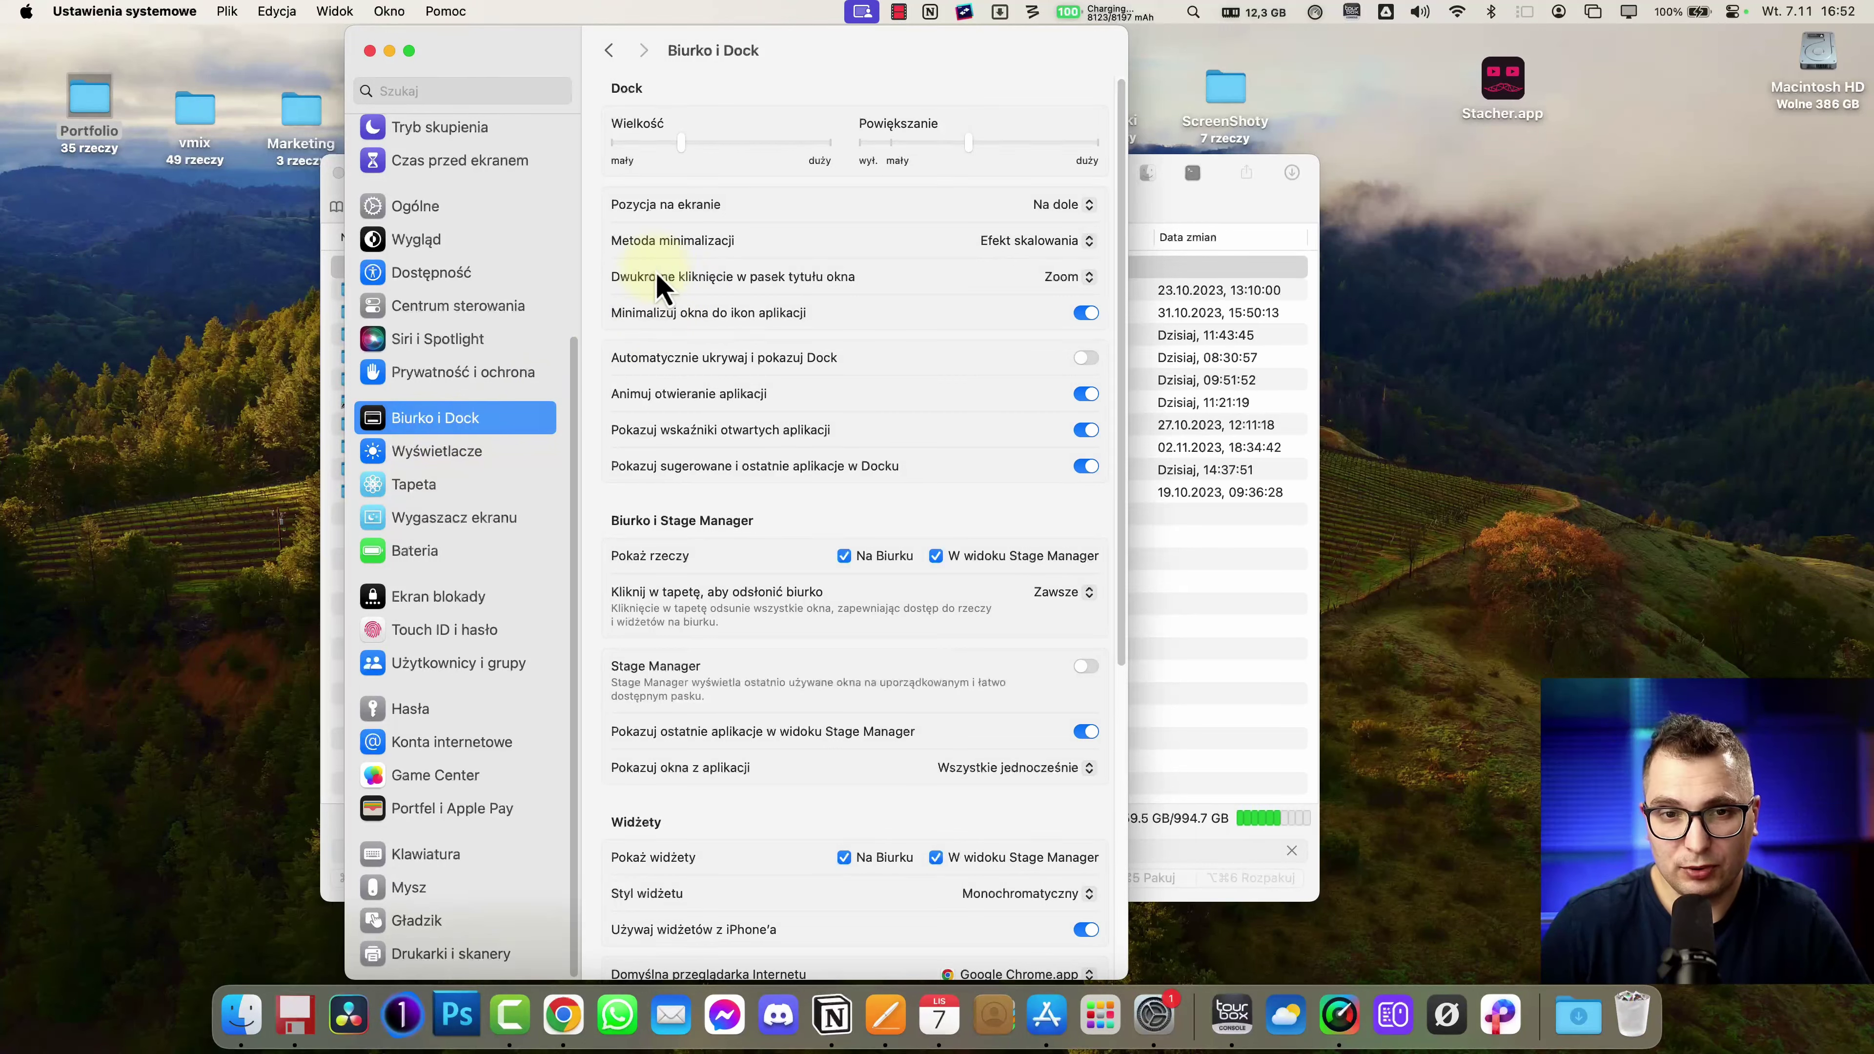
# - Reduce the Dock's size and magnification slightly, and try the genie minimise effect on the settings window
pyautogui.moveTo(684, 148)
pyautogui.mouseDown()
pyautogui.moveTo(661, 142)
pyautogui.moveTo(697, 148)
pyautogui.moveTo(676, 147)
pyautogui.mouseUp()
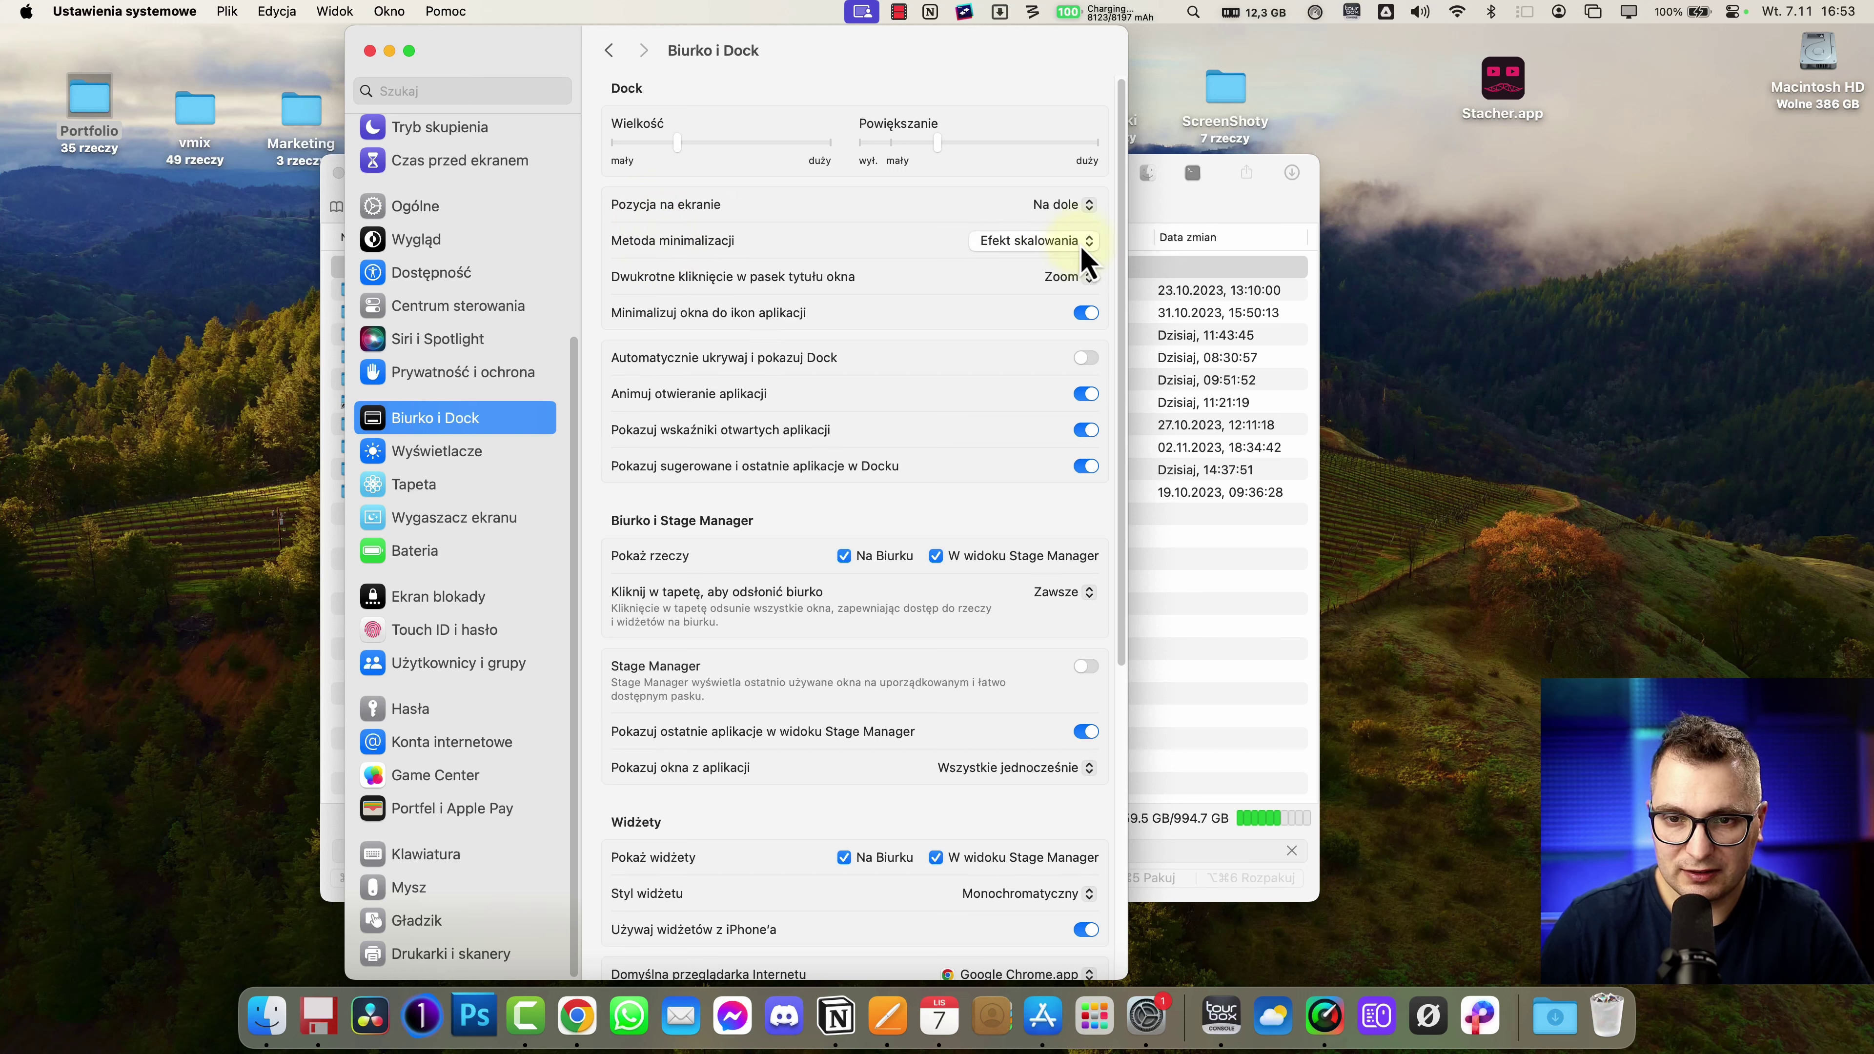
pyautogui.click(1057, 250)
pyautogui.click(1025, 223)
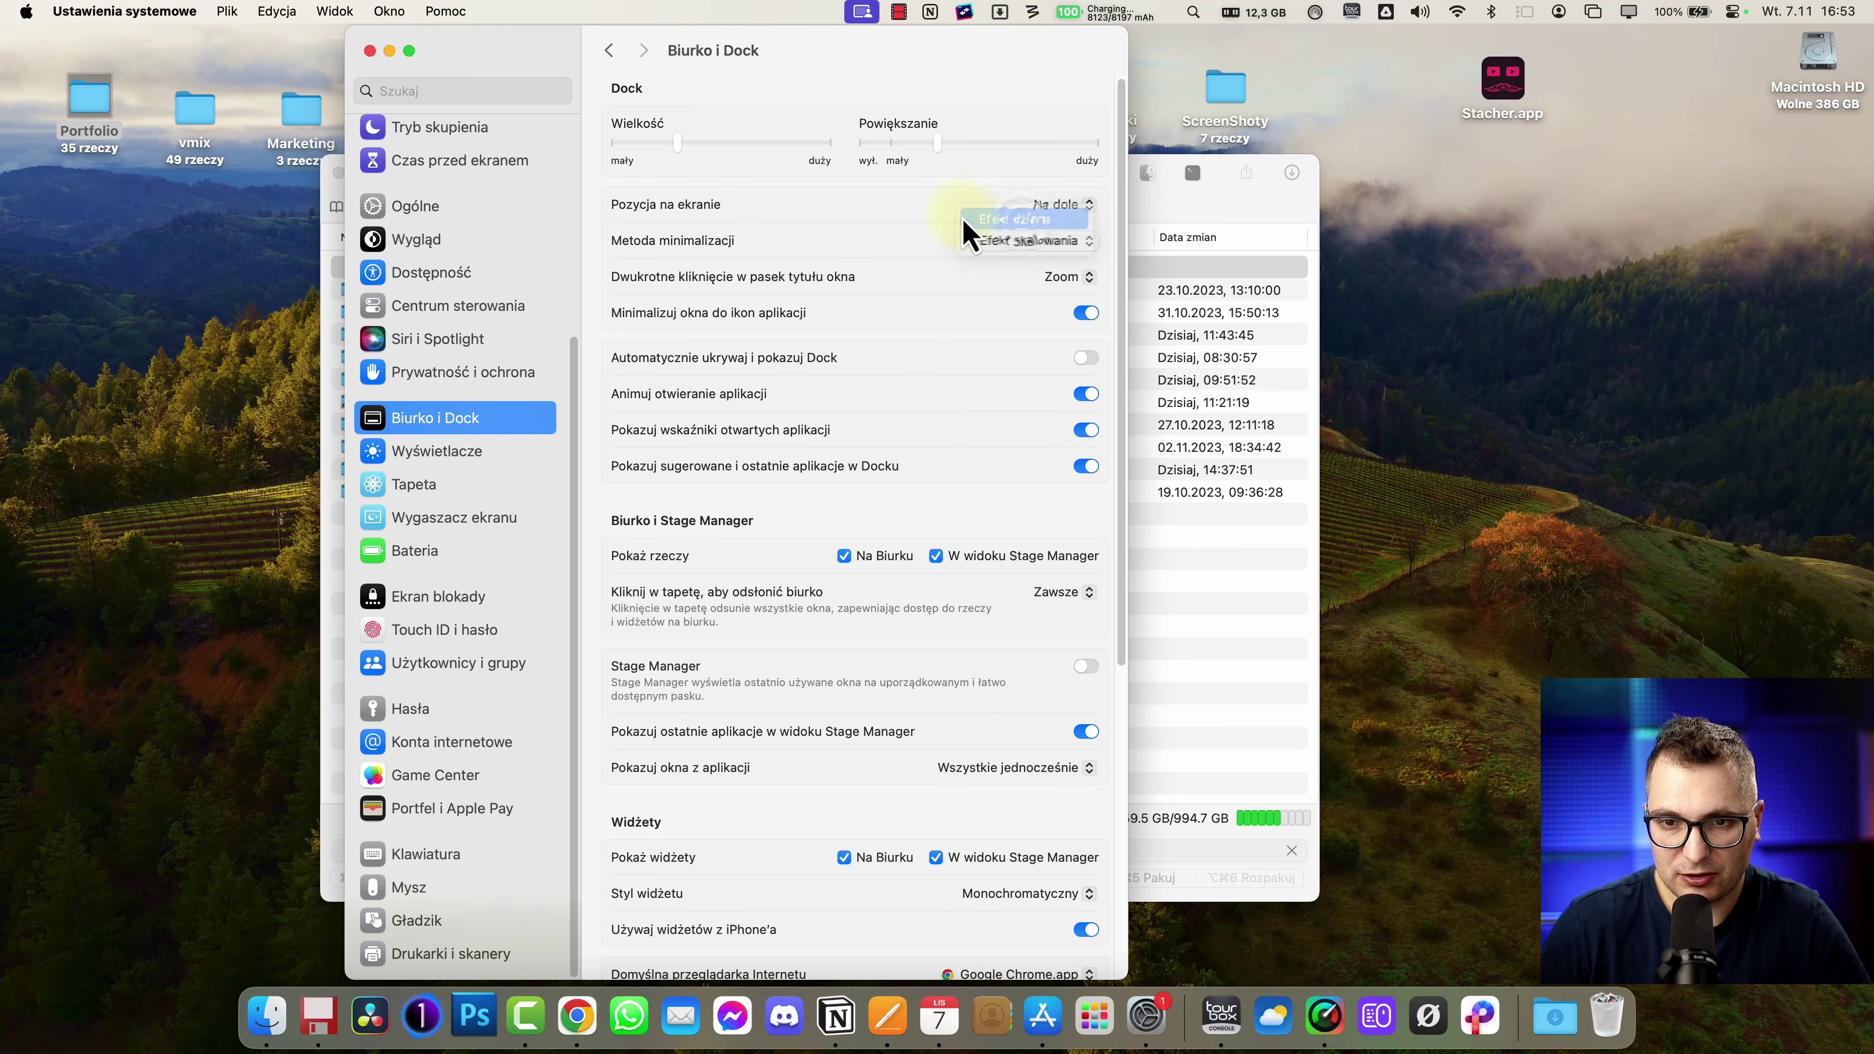
pyautogui.click(393, 53)
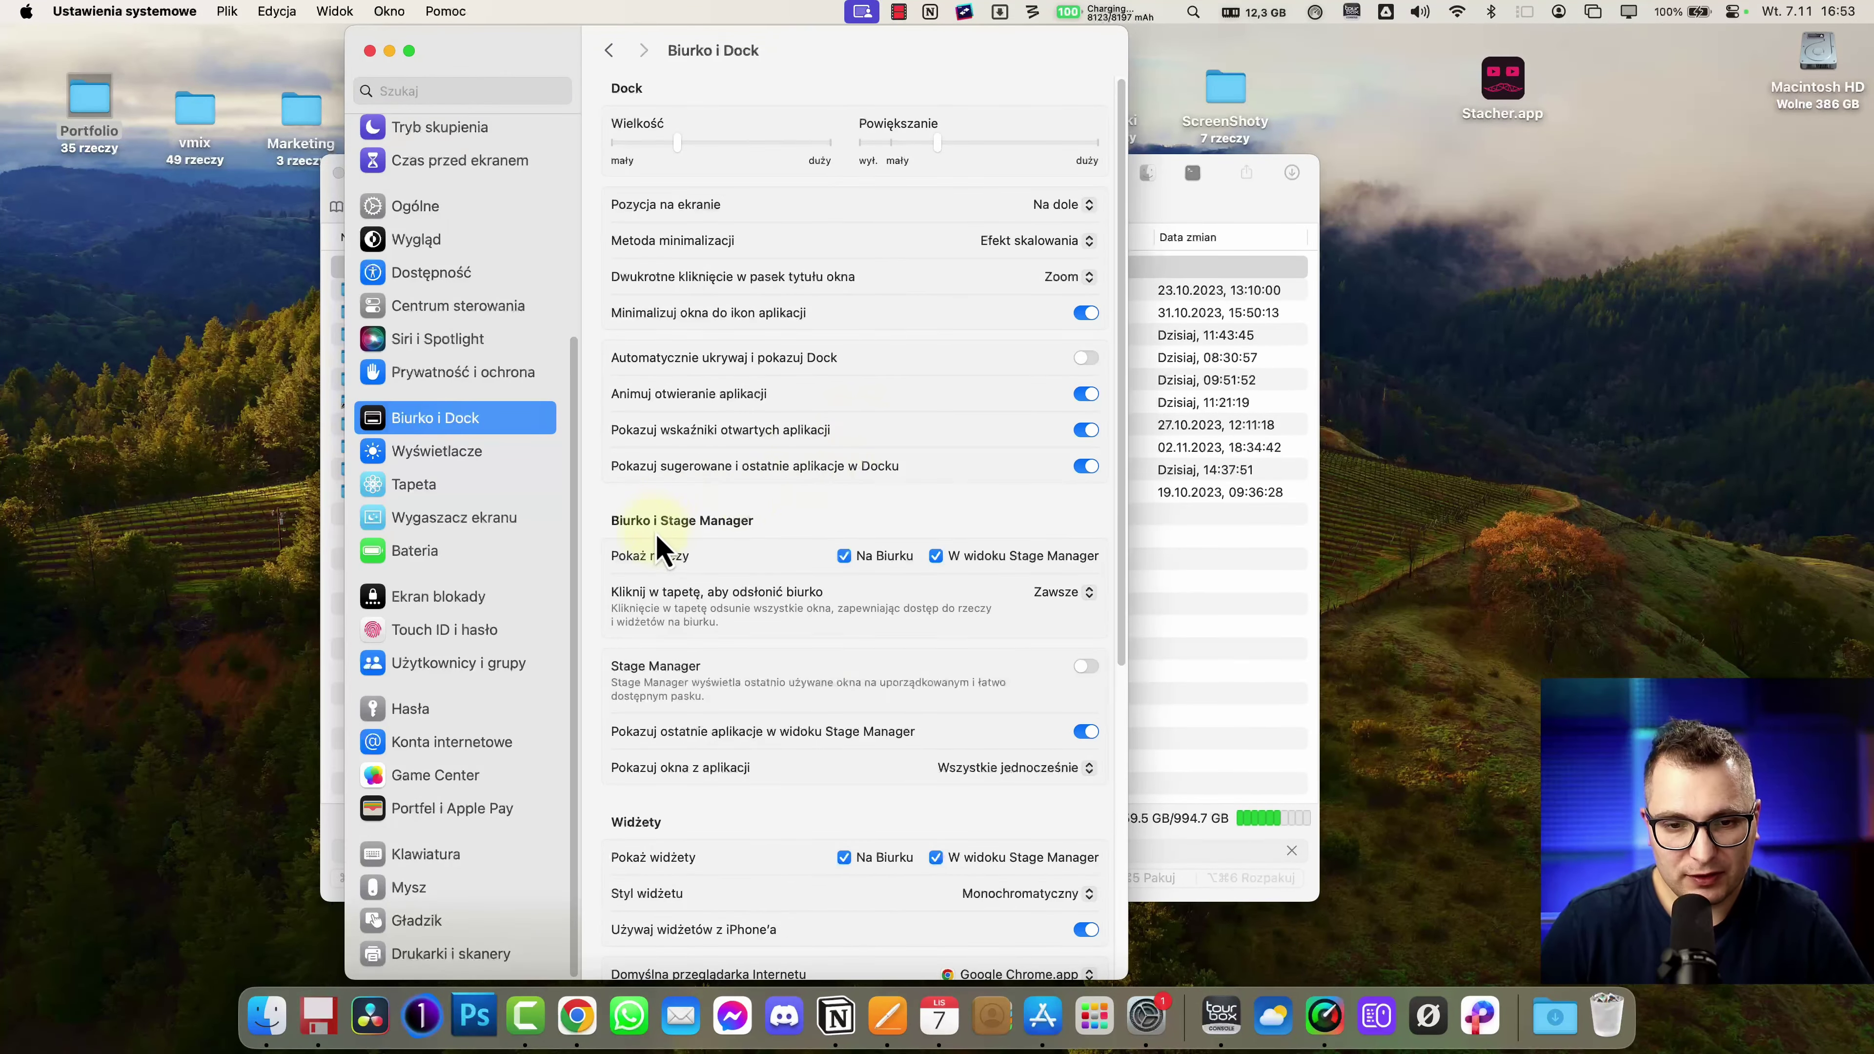
# - Try revealing the desktop from the wallpaper and bring the open windows back
pyautogui.scroll(-3, 694, 552)
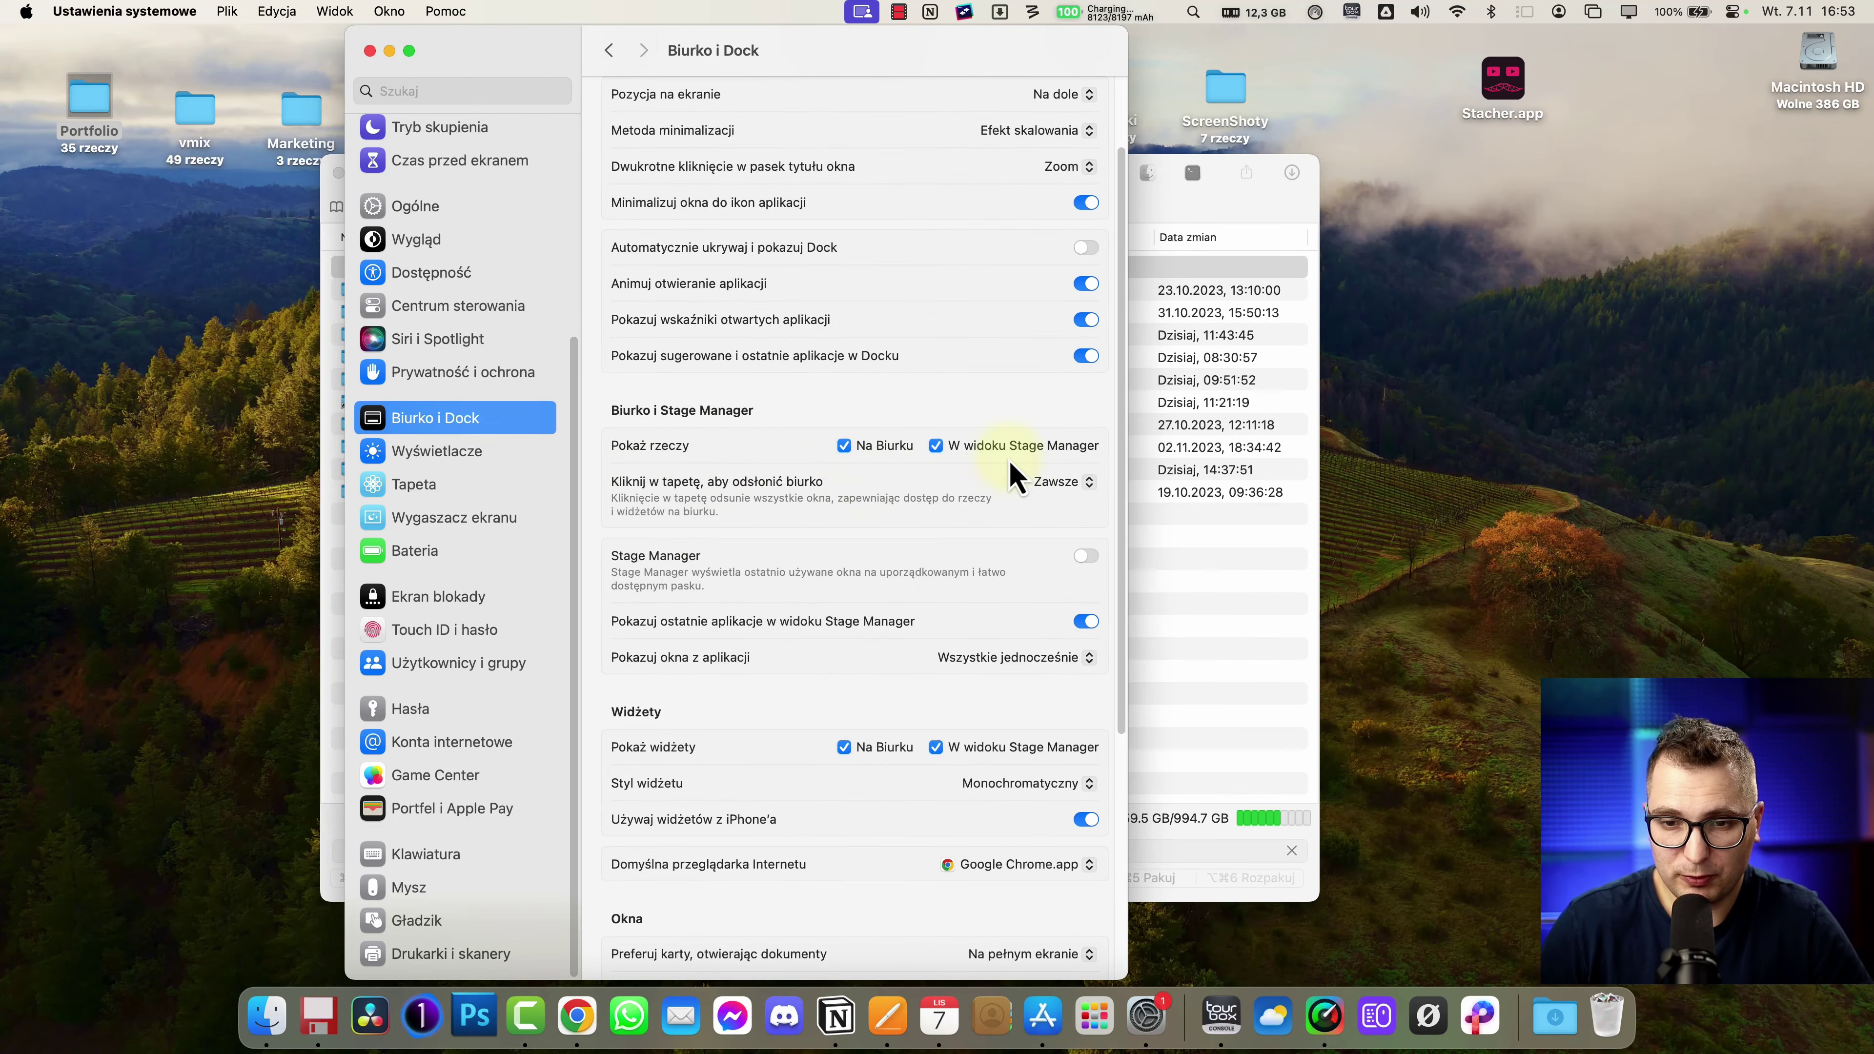
pyautogui.click(1576, 444)
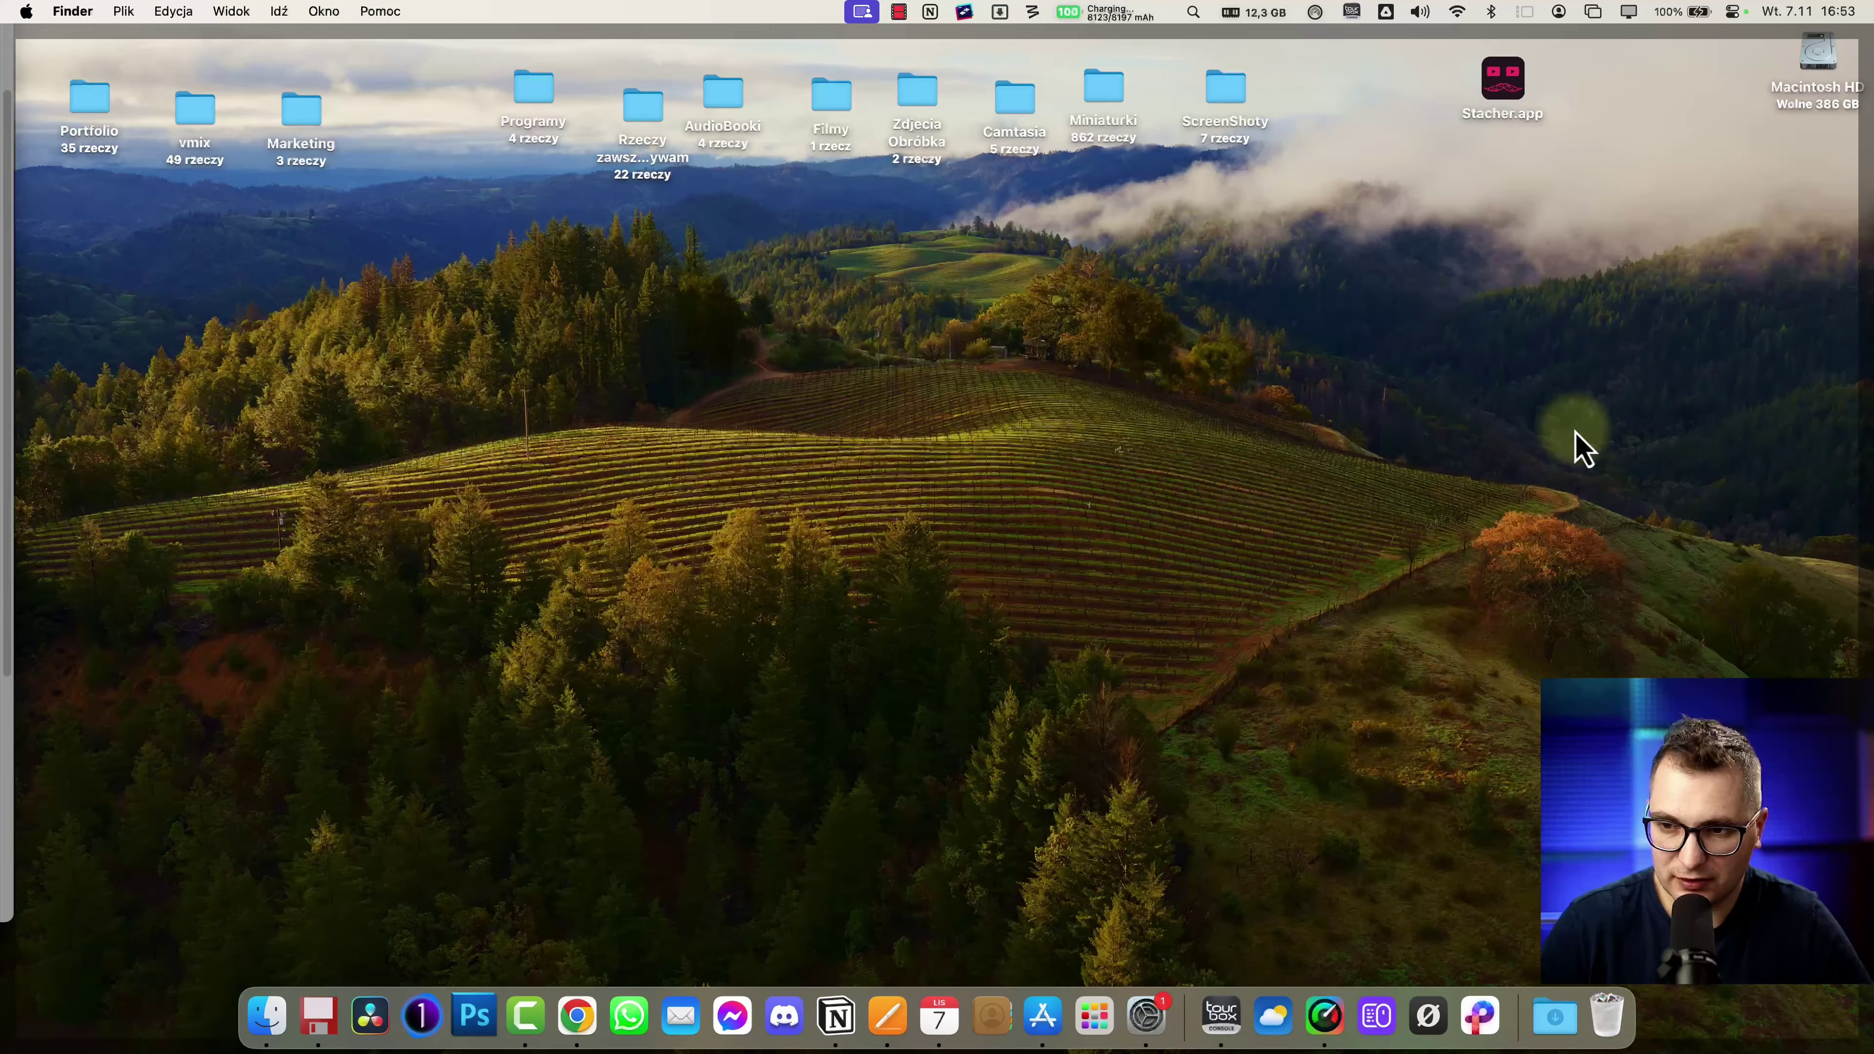
pyautogui.click(1435, 657)
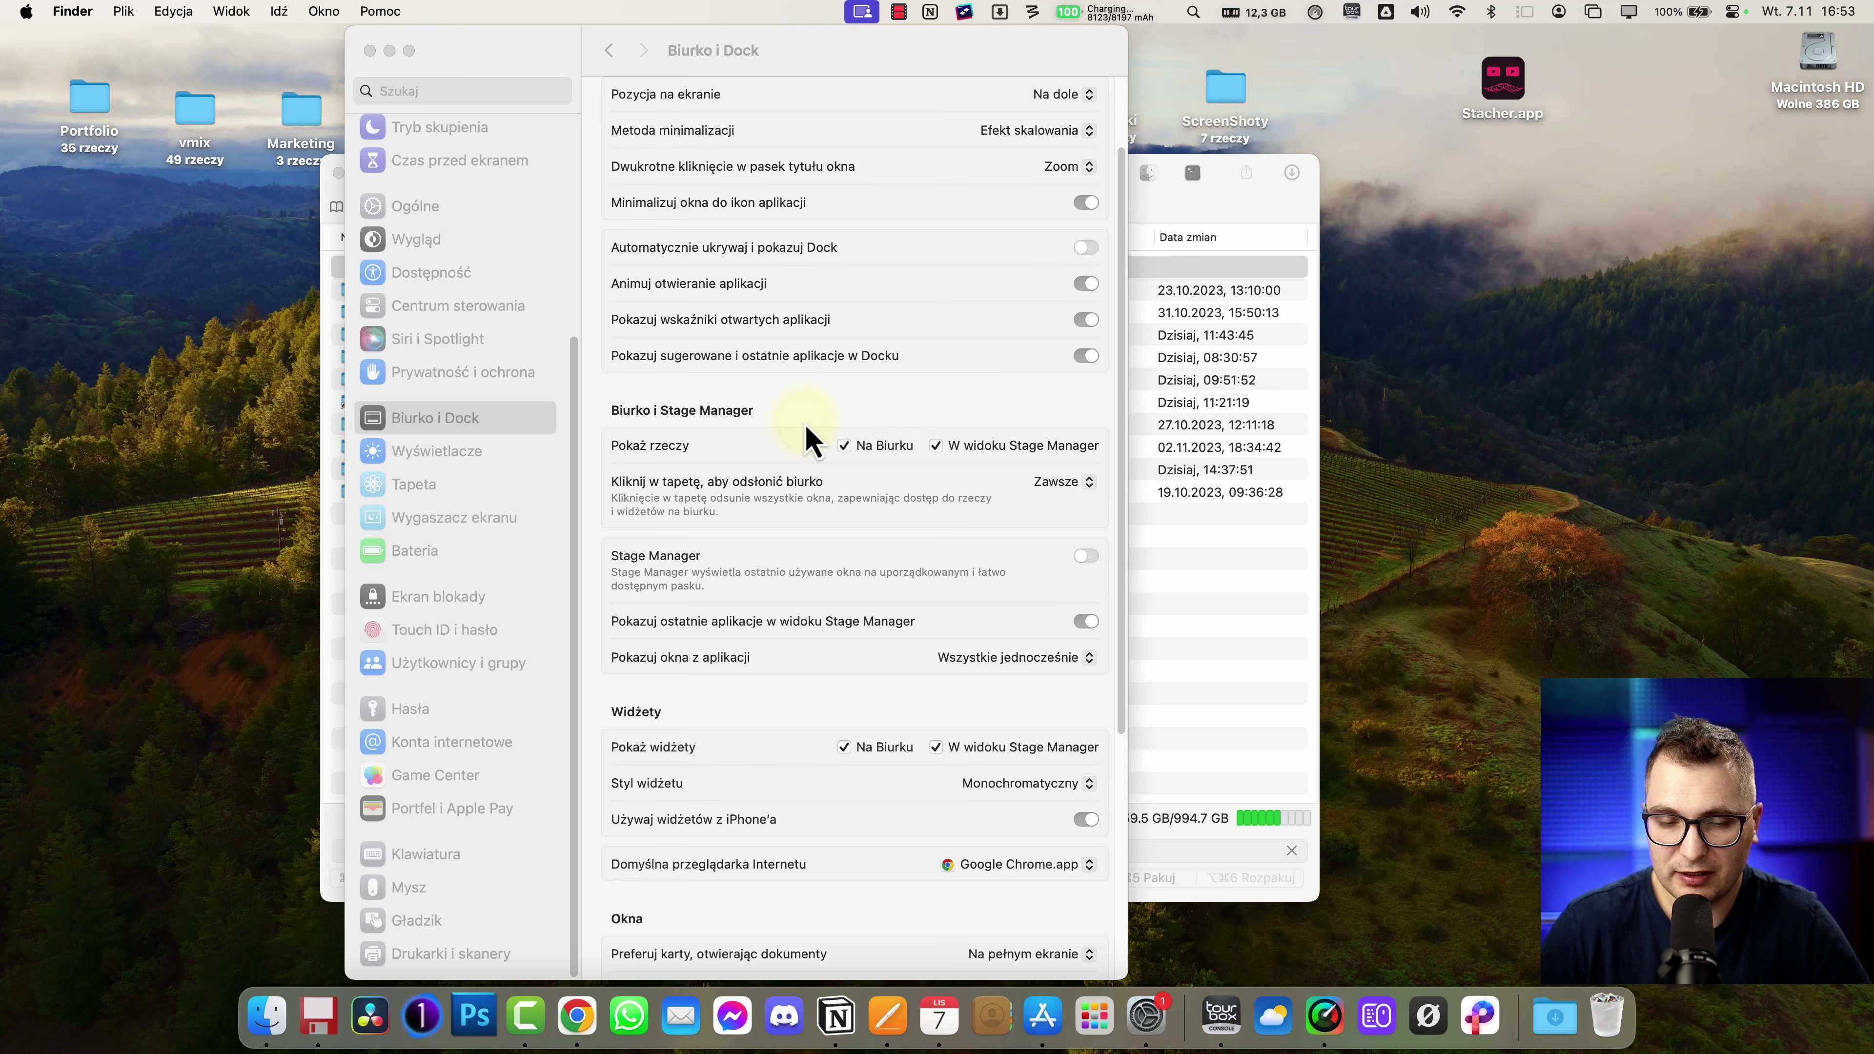
# - Examine the widget, window and Mission Control options in the Biurko i Dock settings
pyautogui.scroll(-5, 854, 445)
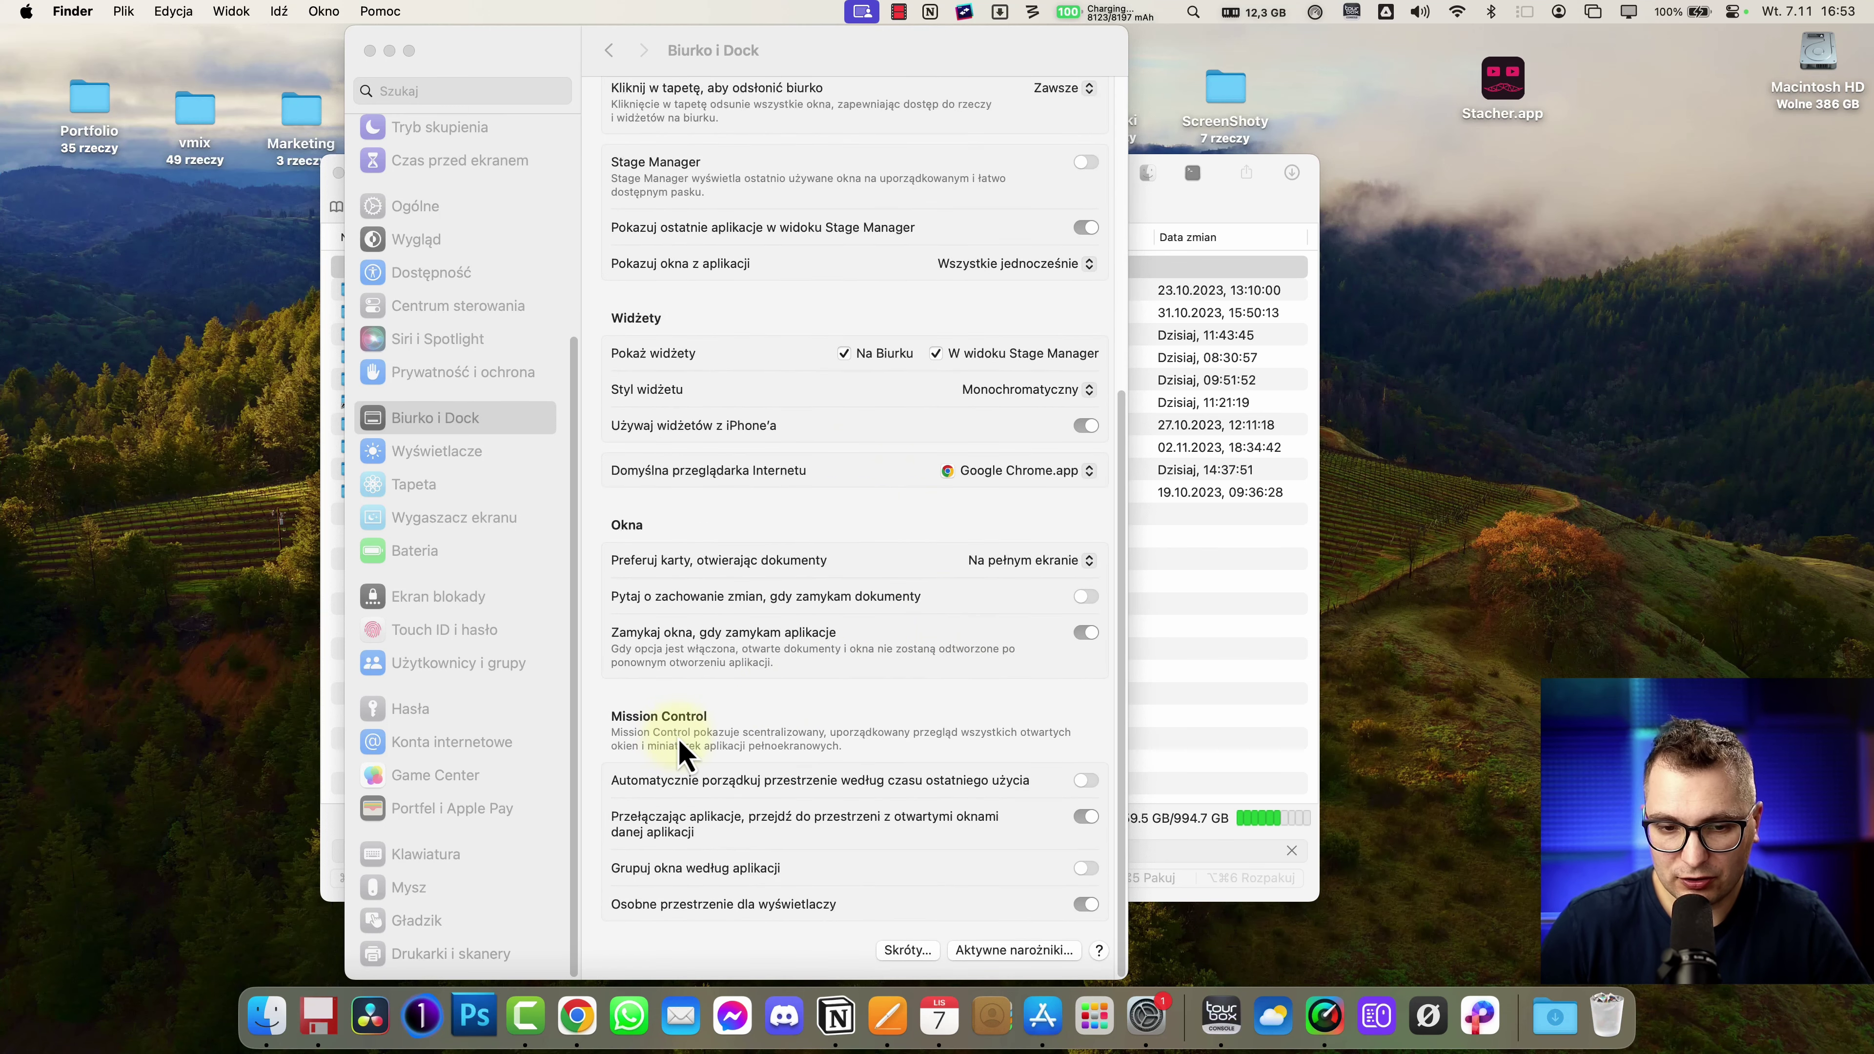
pyautogui.click(989, 744)
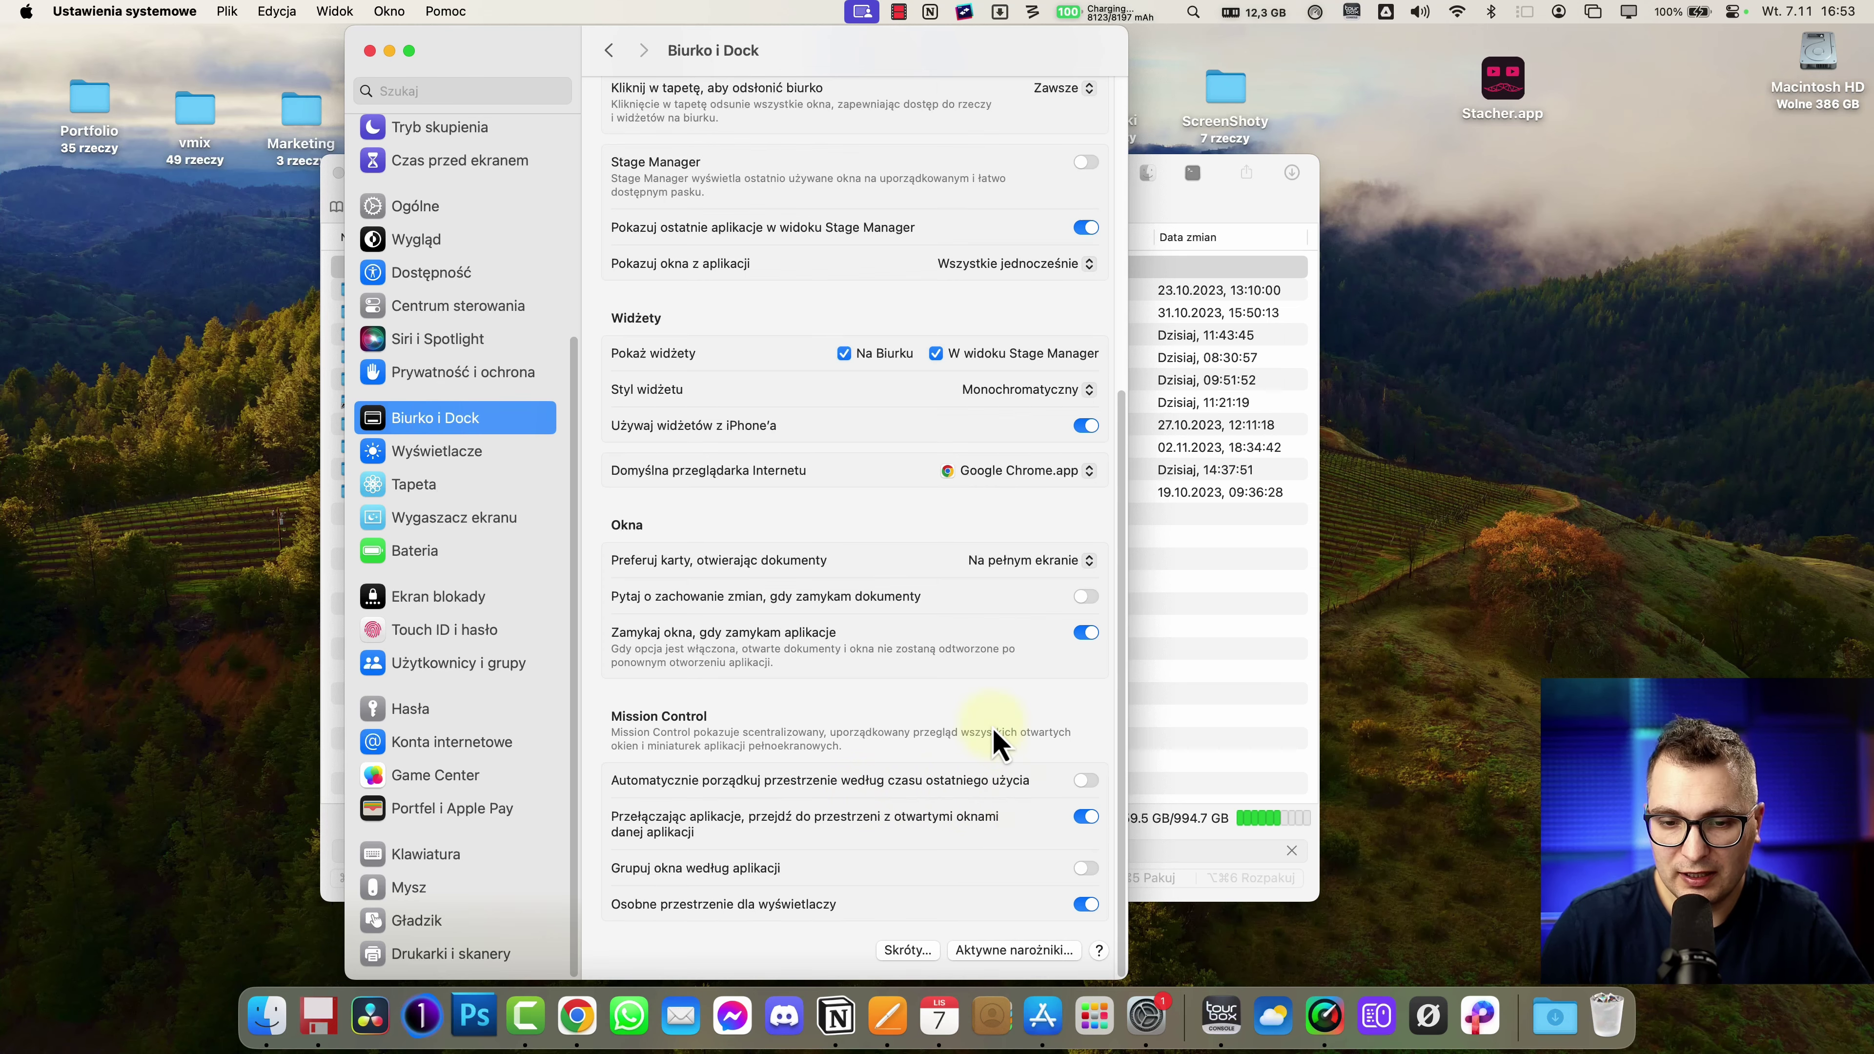
# - Switch to Biurko 2 through Mission Control and return to Biurko 1
pyautogui.hotkey('ctrl', 'Up')
pyautogui.moveTo(857, 21)
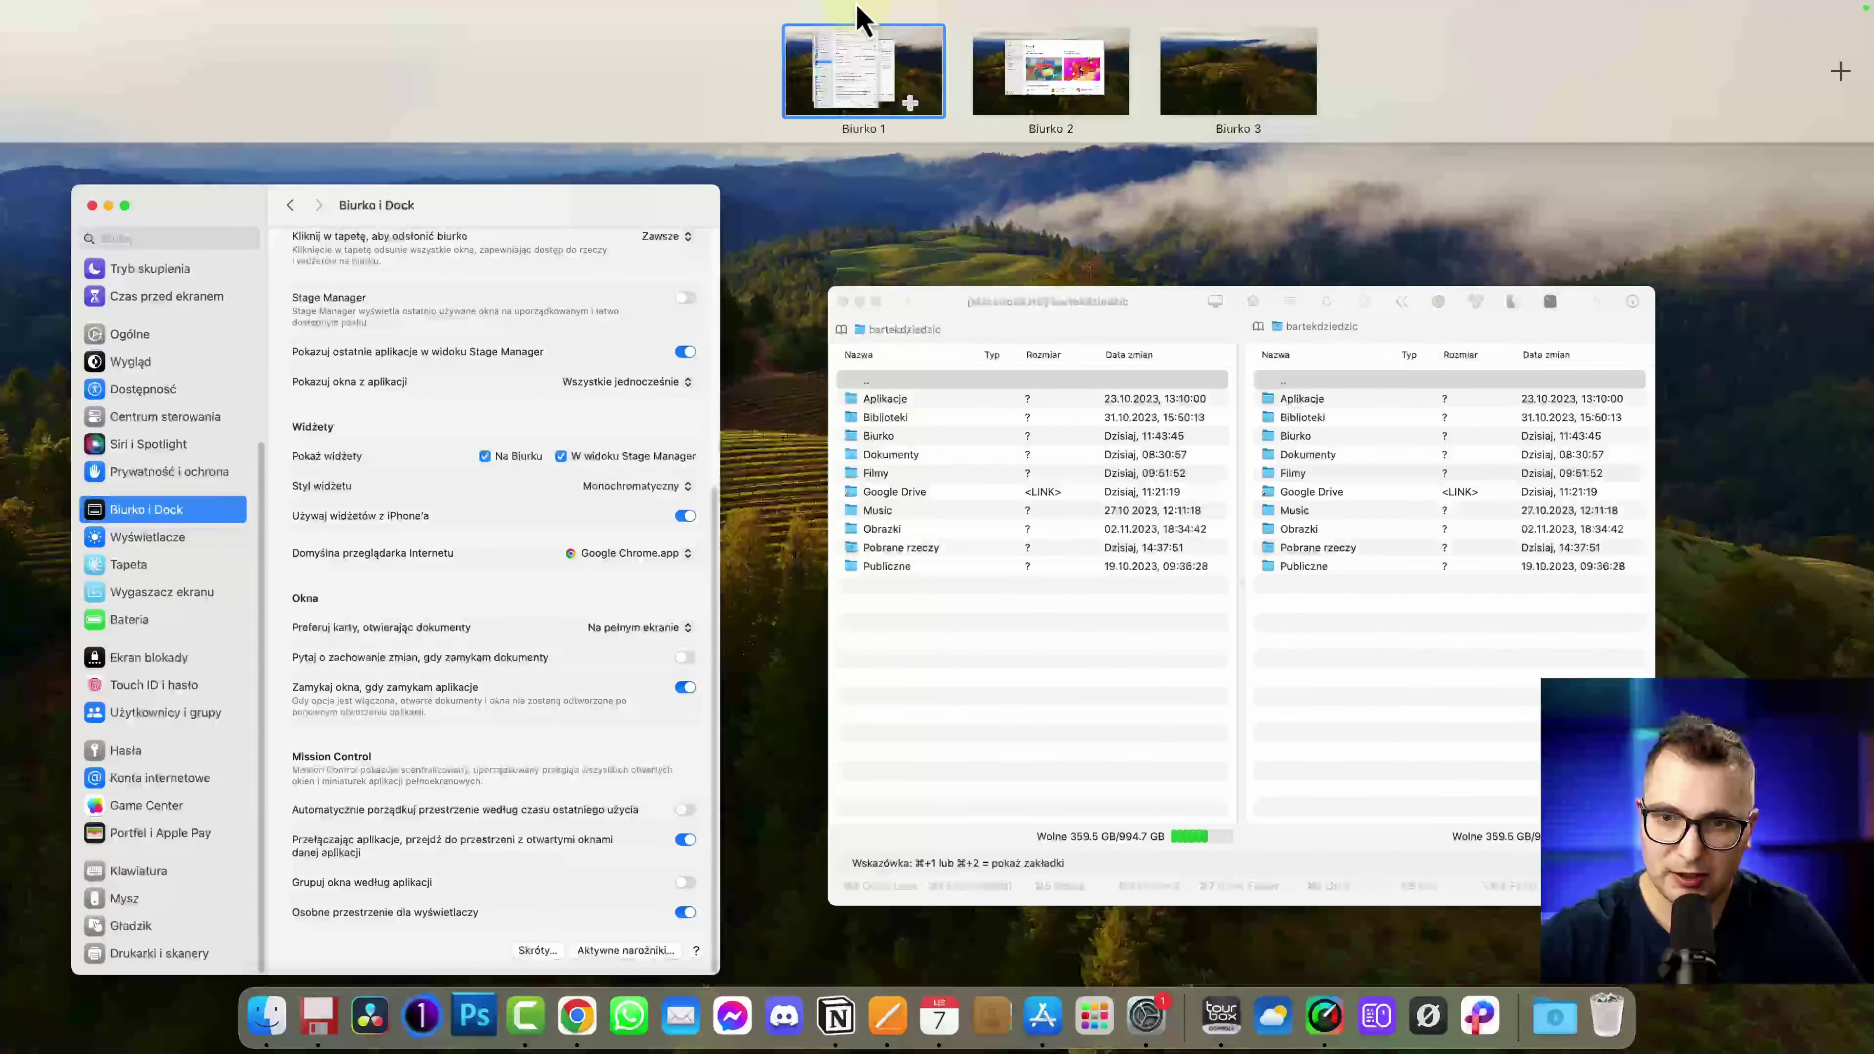
pyautogui.click(1080, 105)
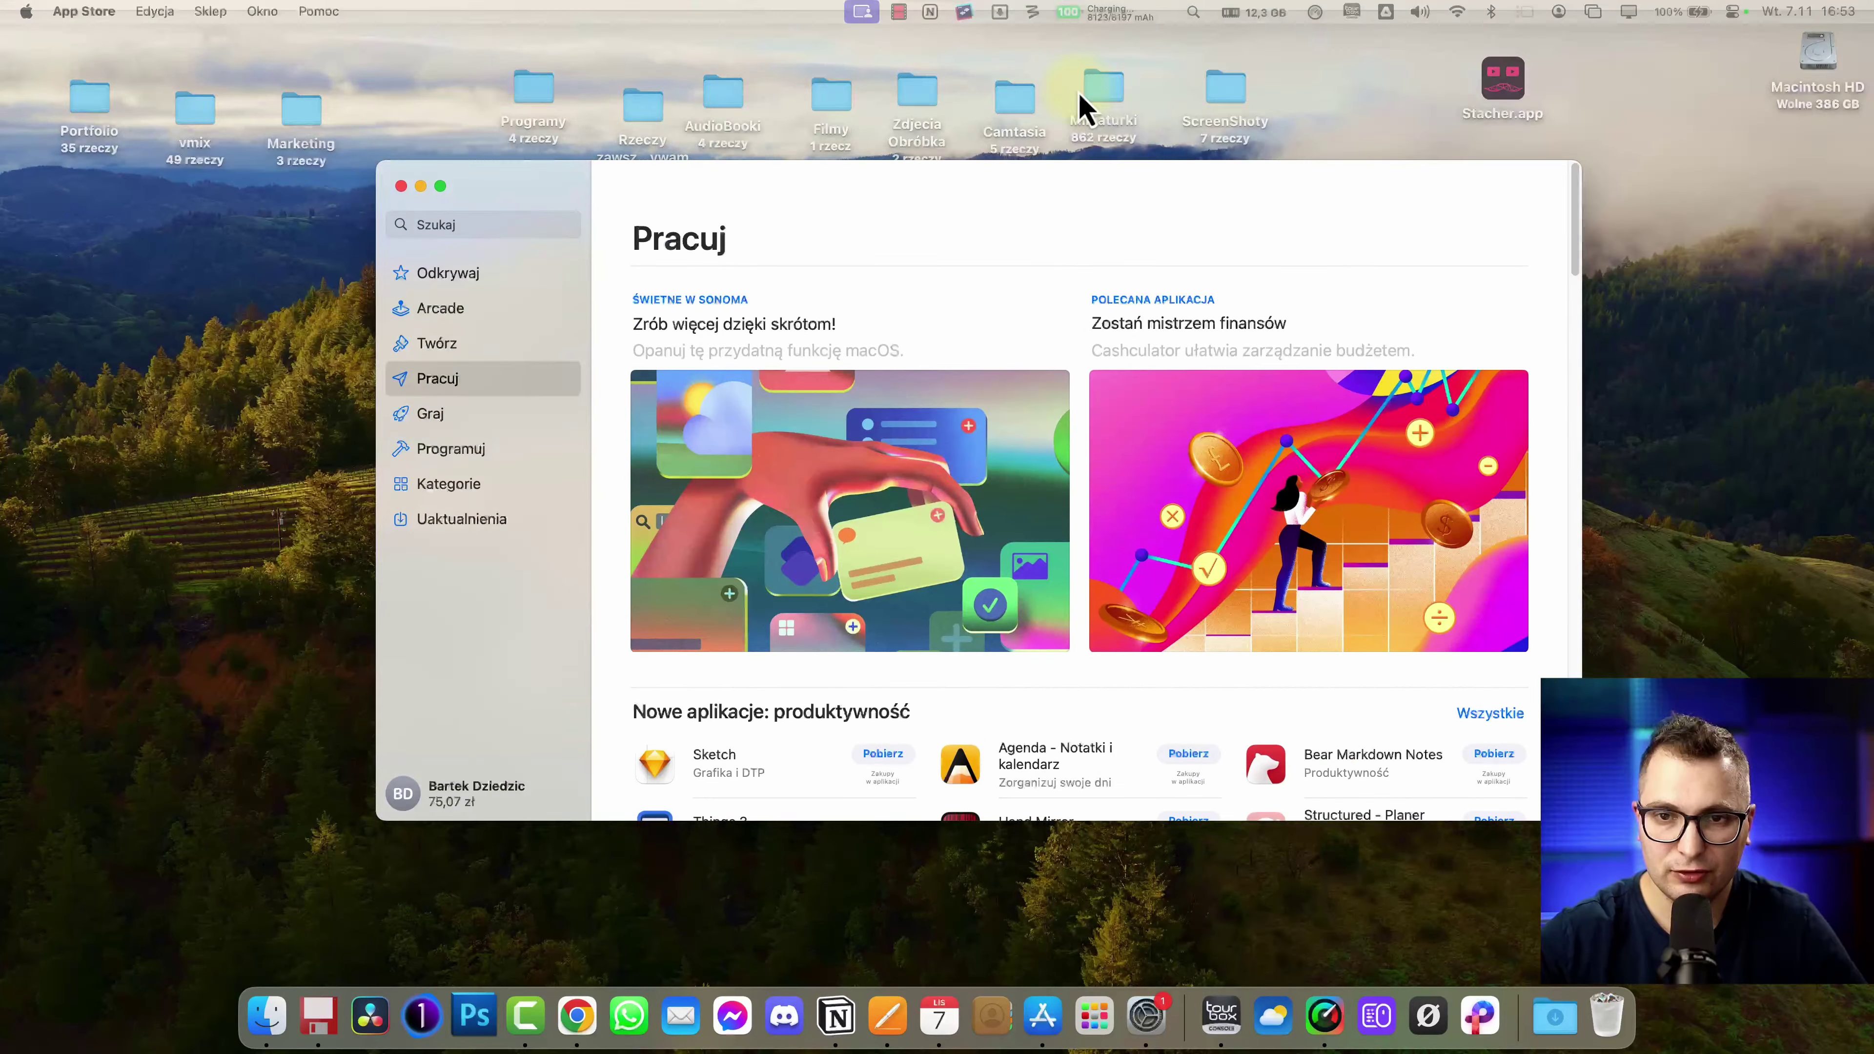
pyautogui.hotkey('ctrl', 'Up')
pyautogui.click(719, 91)
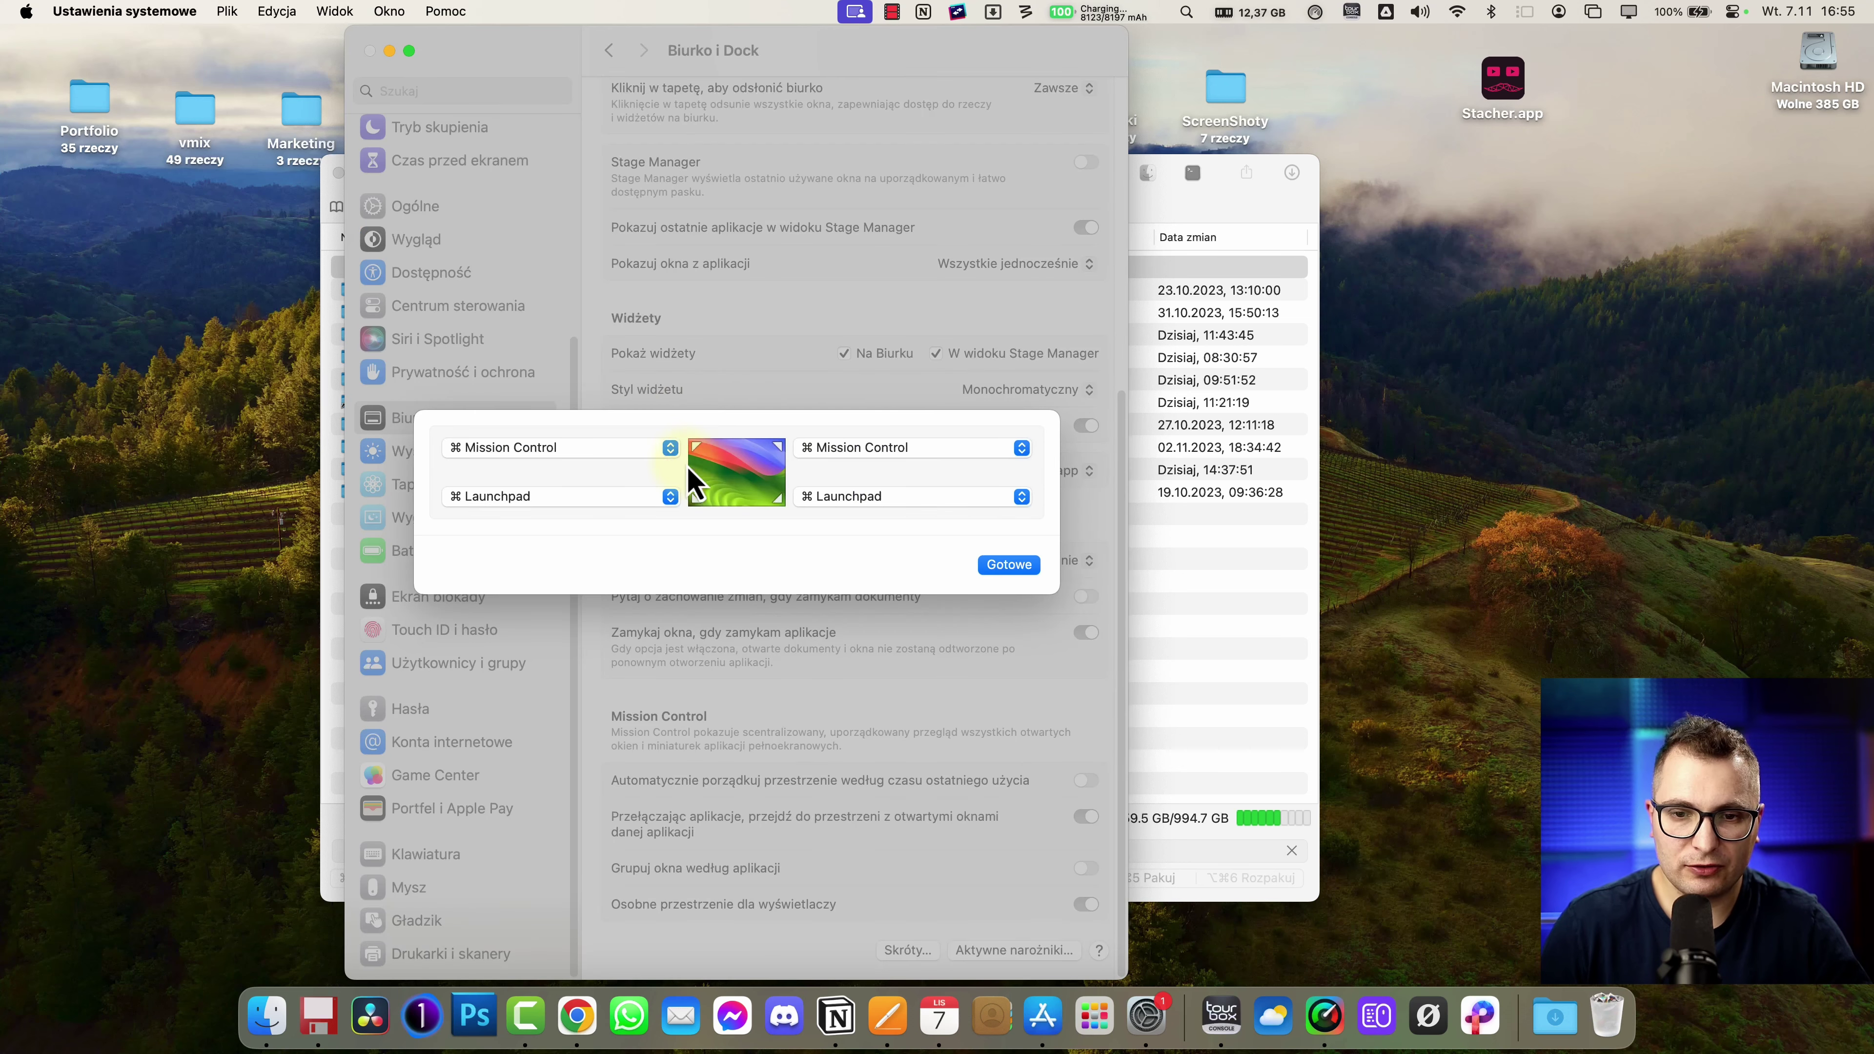
# - Examine the upper-left hot corner's actions with the Command, Shift and Control modifiers, keeping Mission Control assigned to it
pyautogui.click(654, 451)
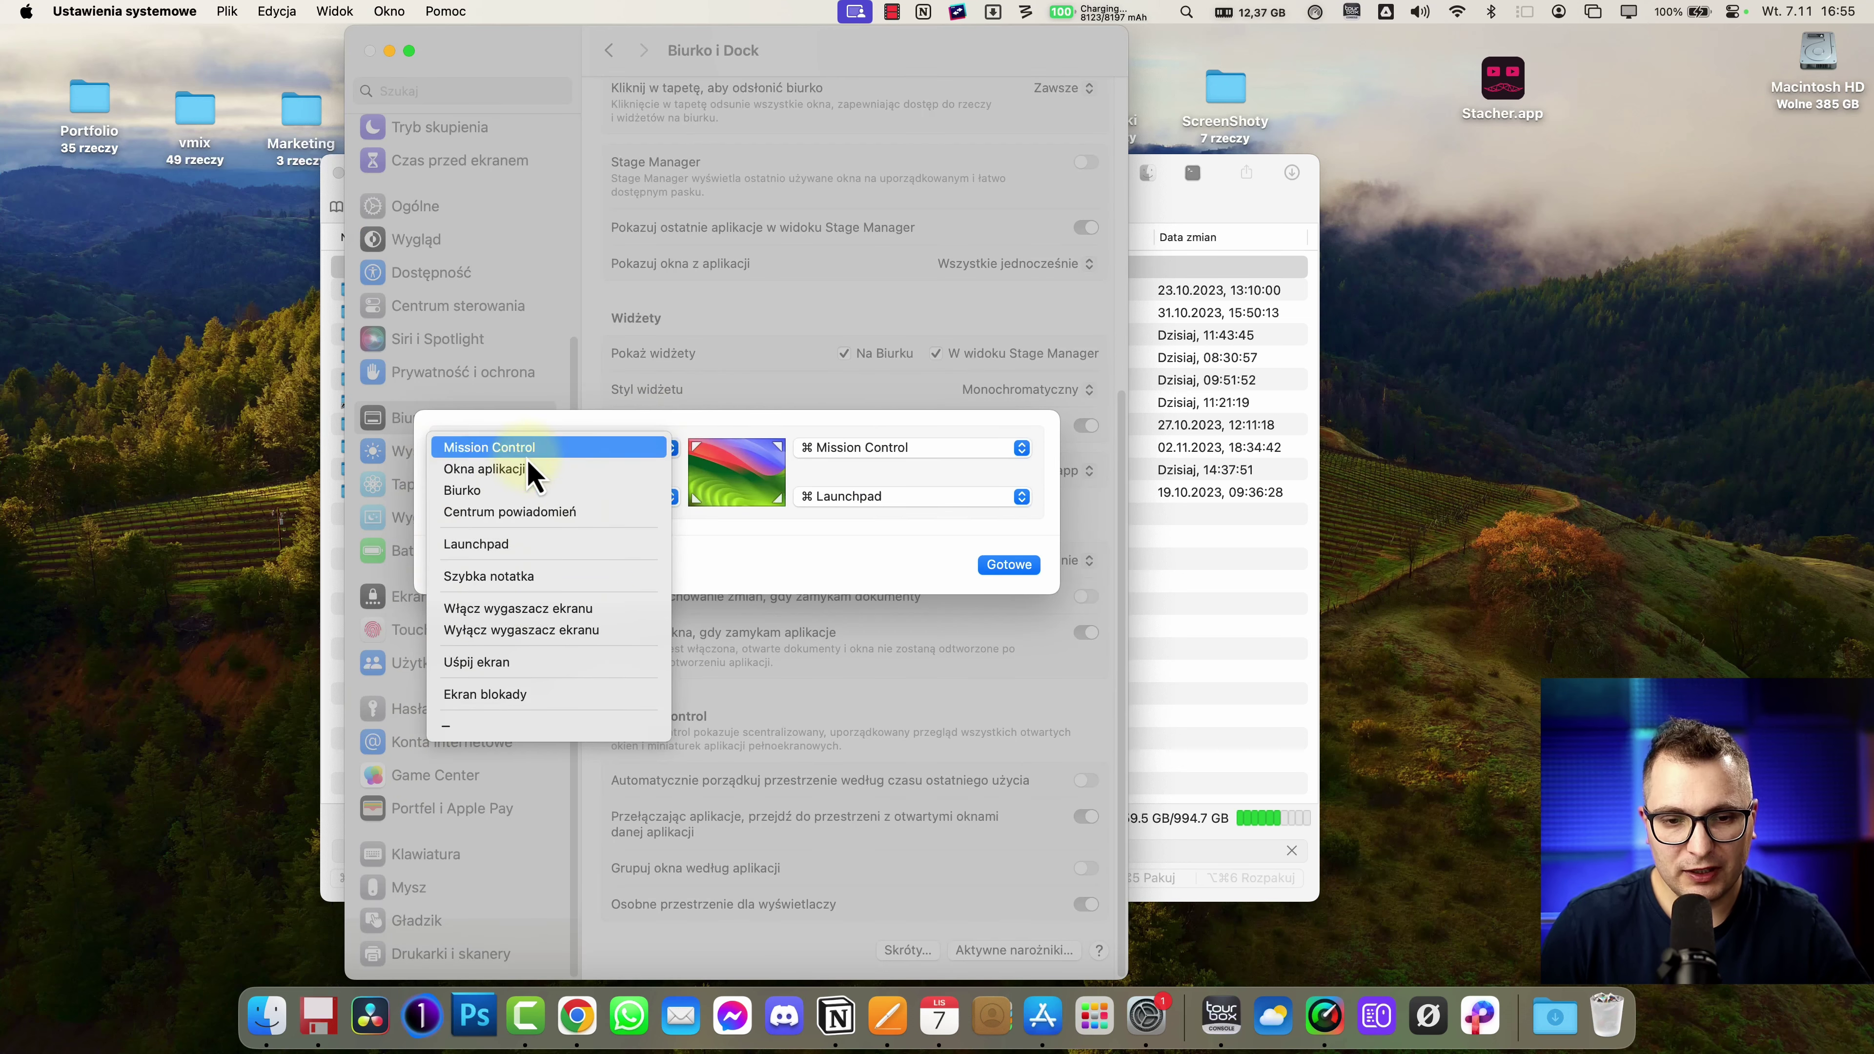
pyautogui.click(537, 448)
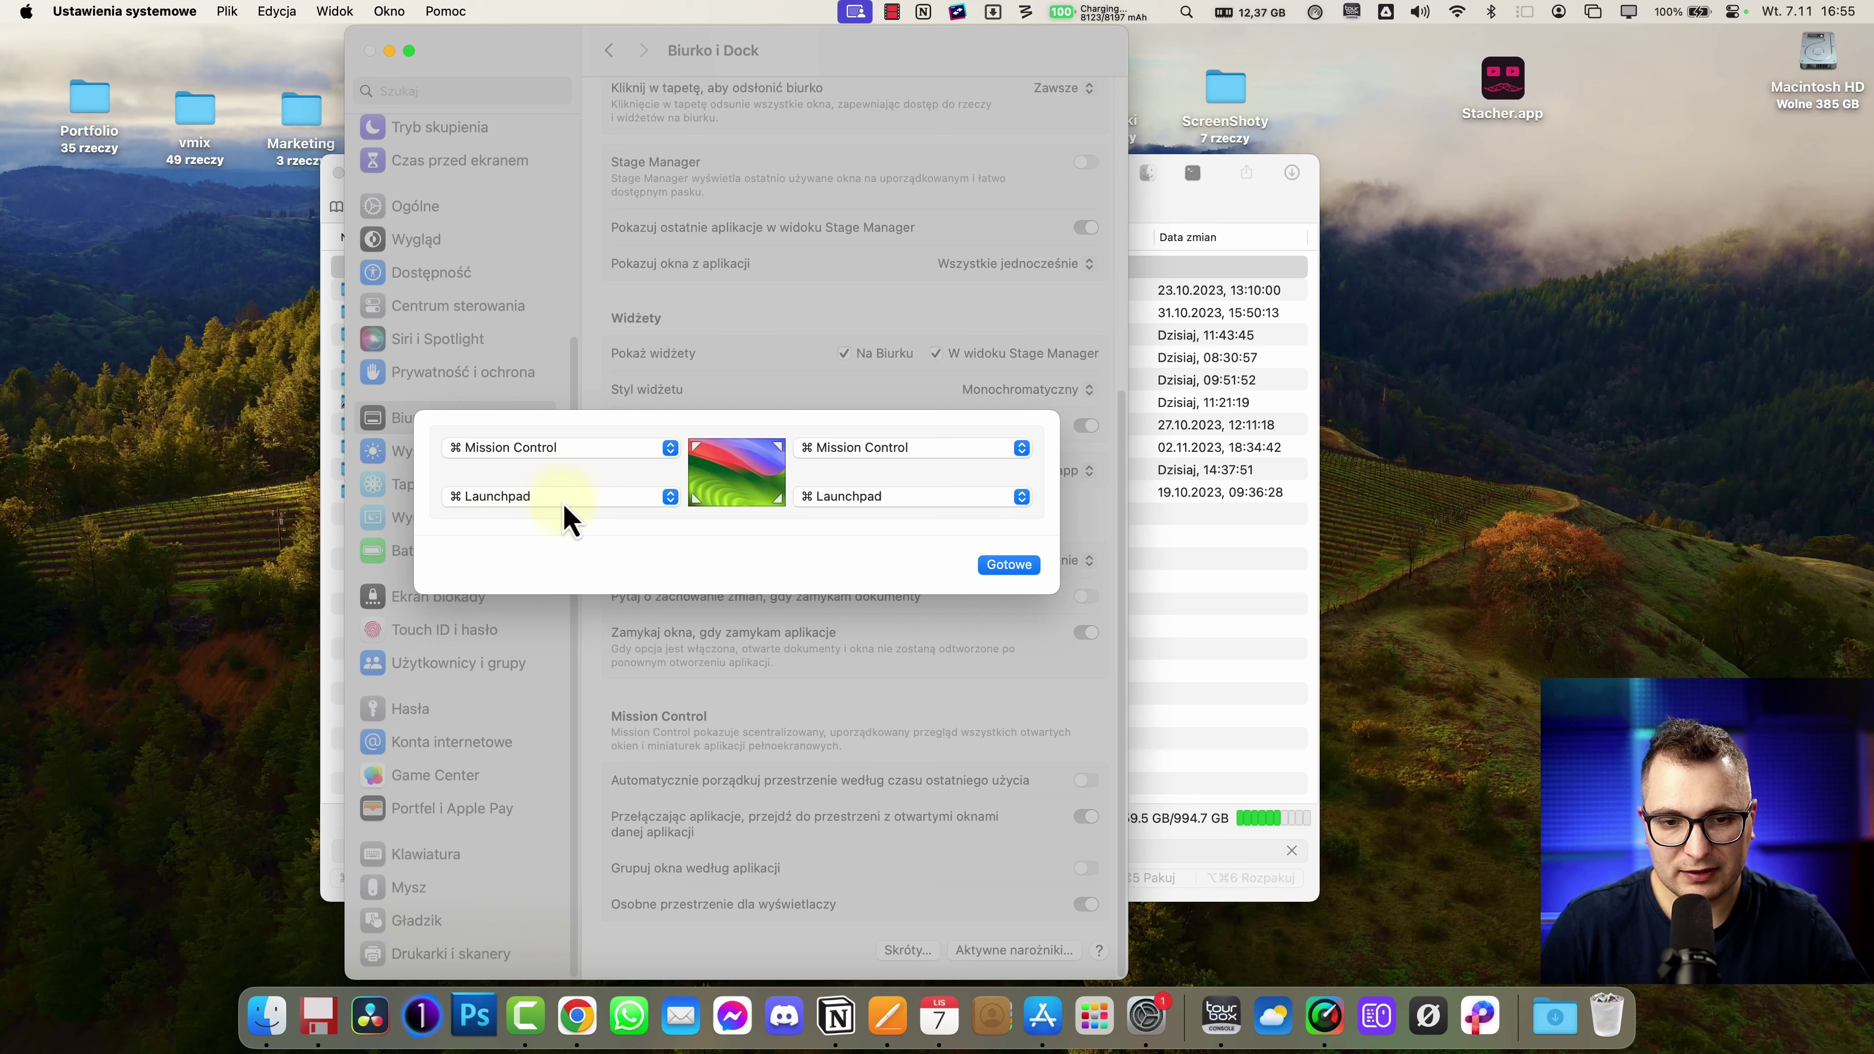
pyautogui.click(583, 447)
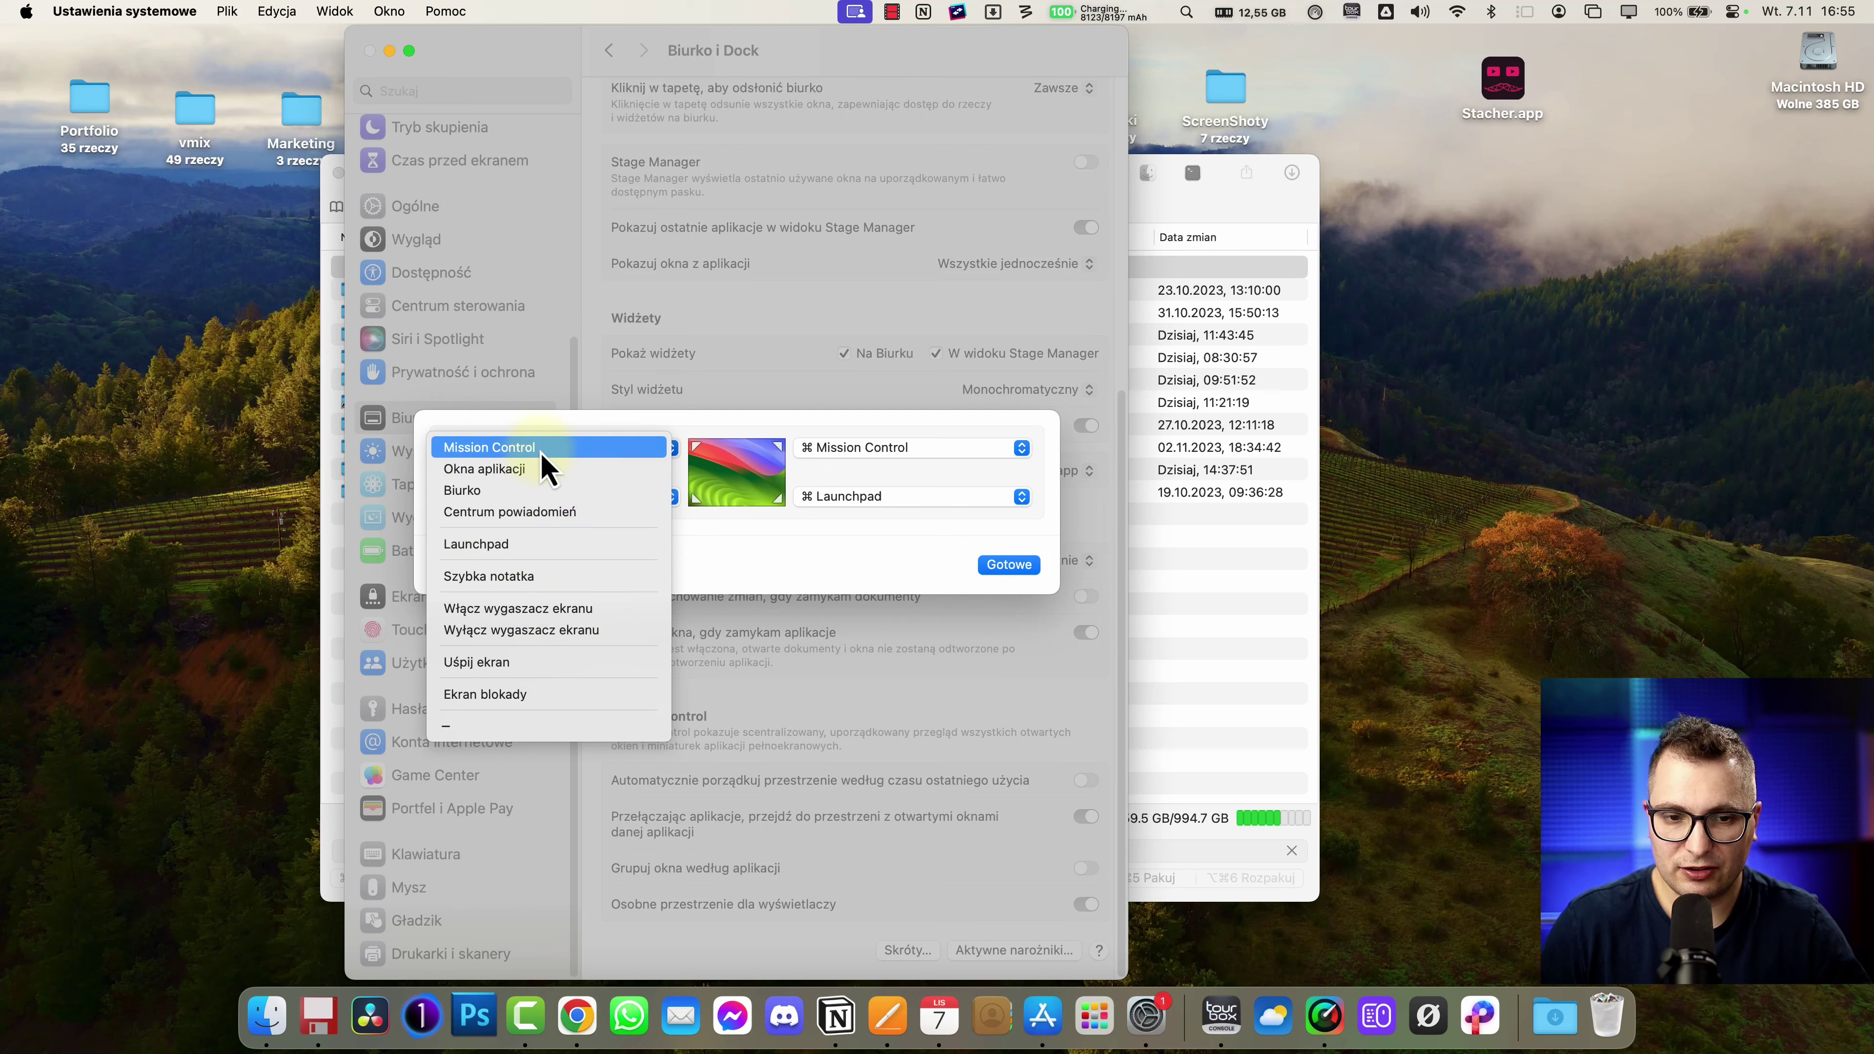
pyautogui.press('super')
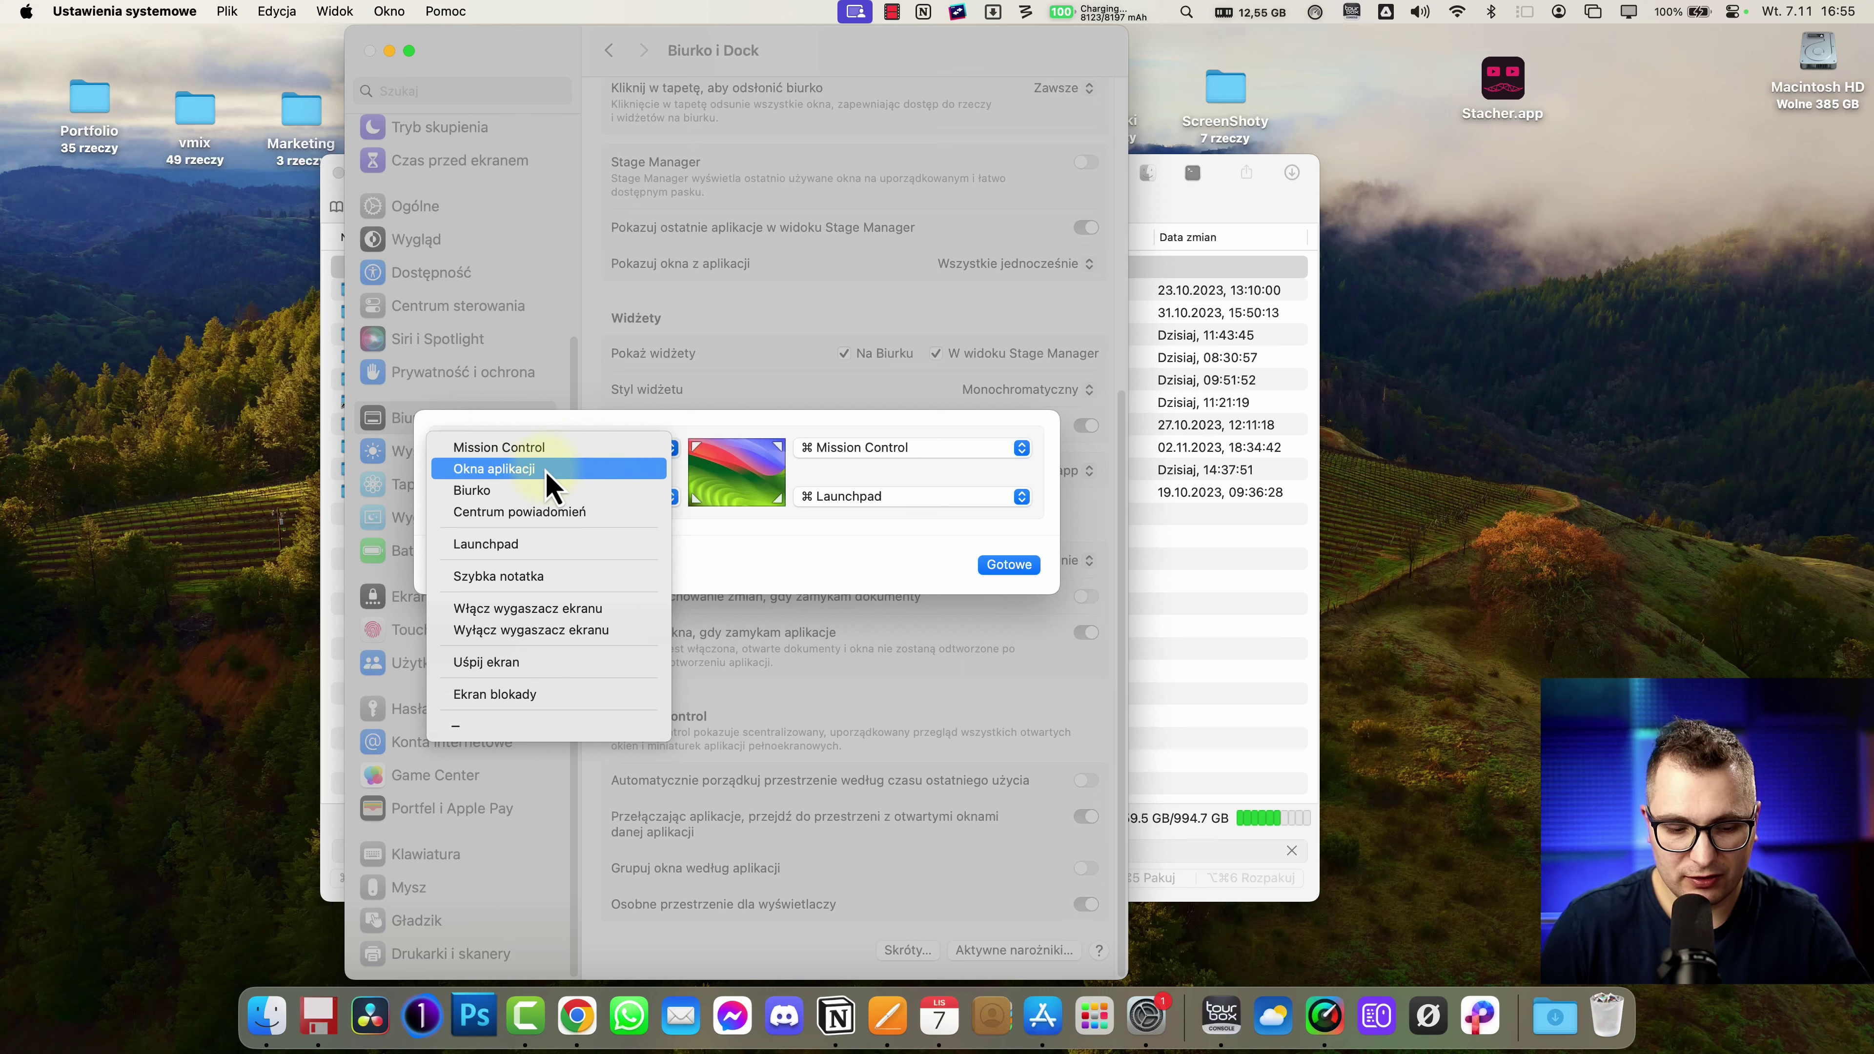
pyautogui.press('shift')
pyautogui.press('ctrl')
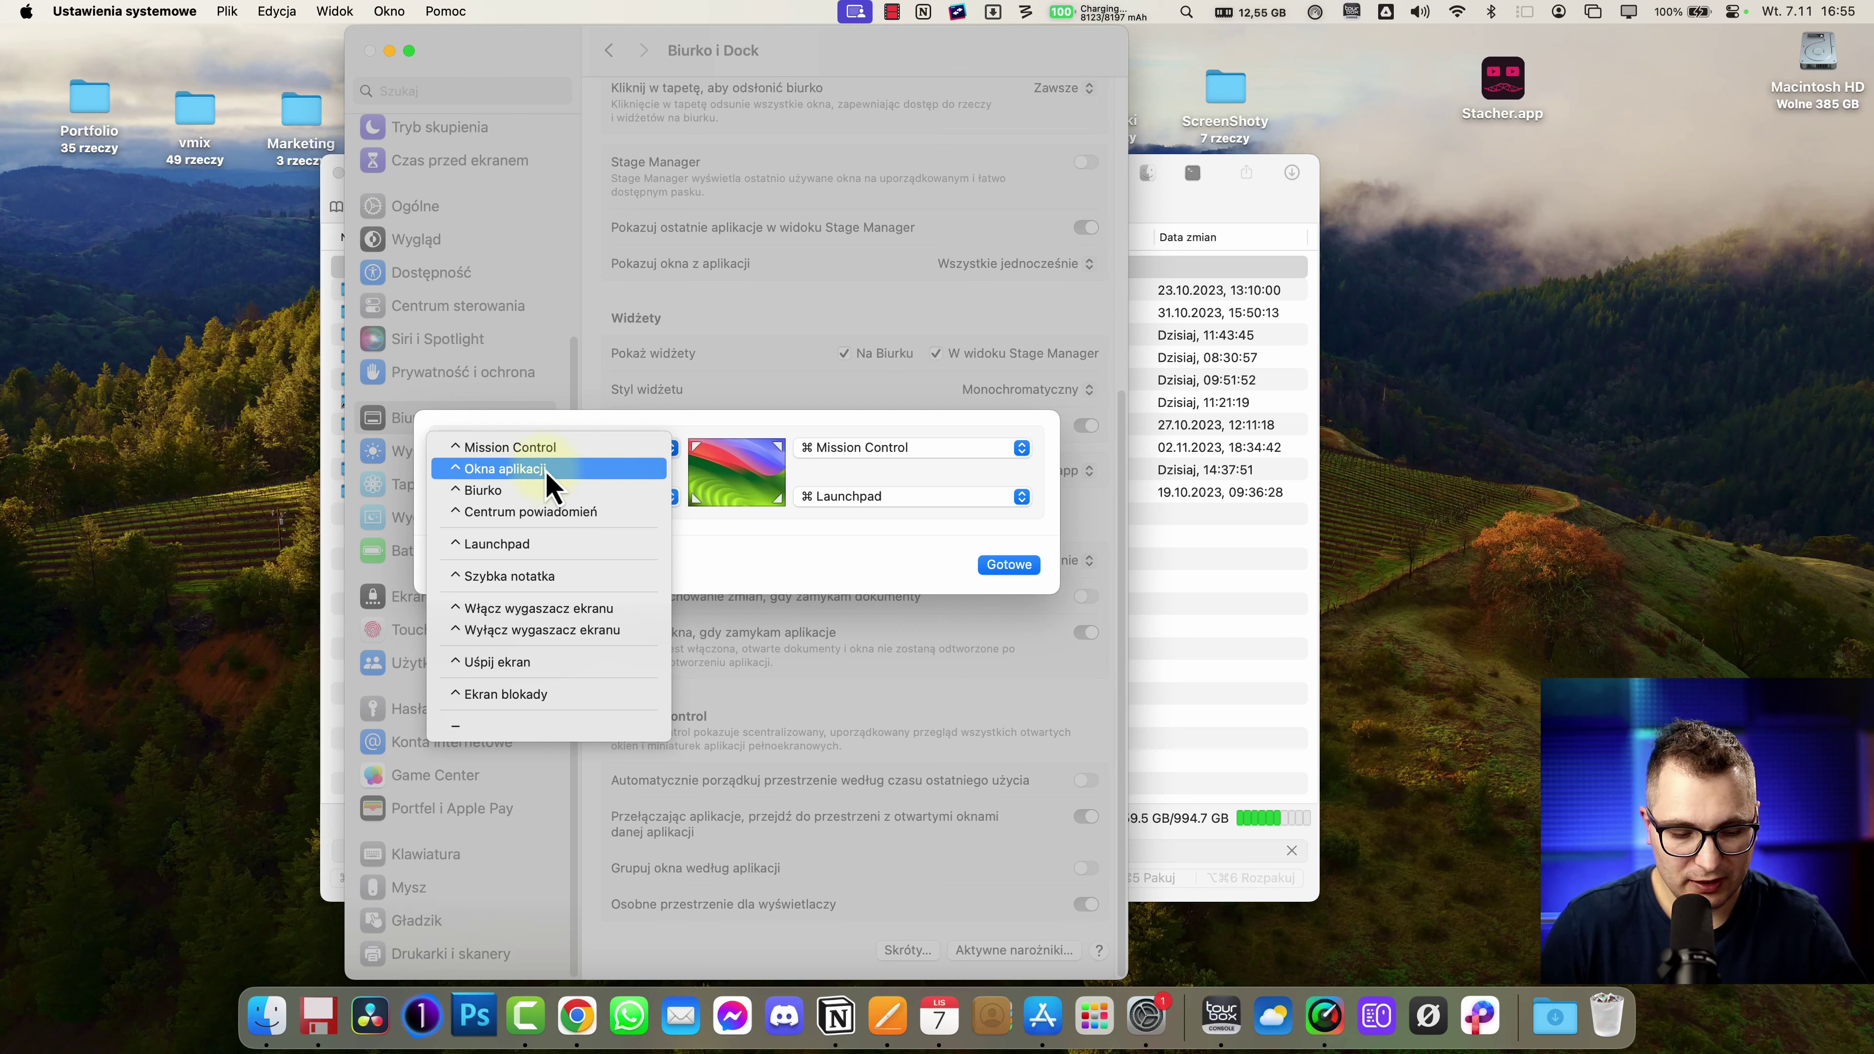
pyautogui.press('super')
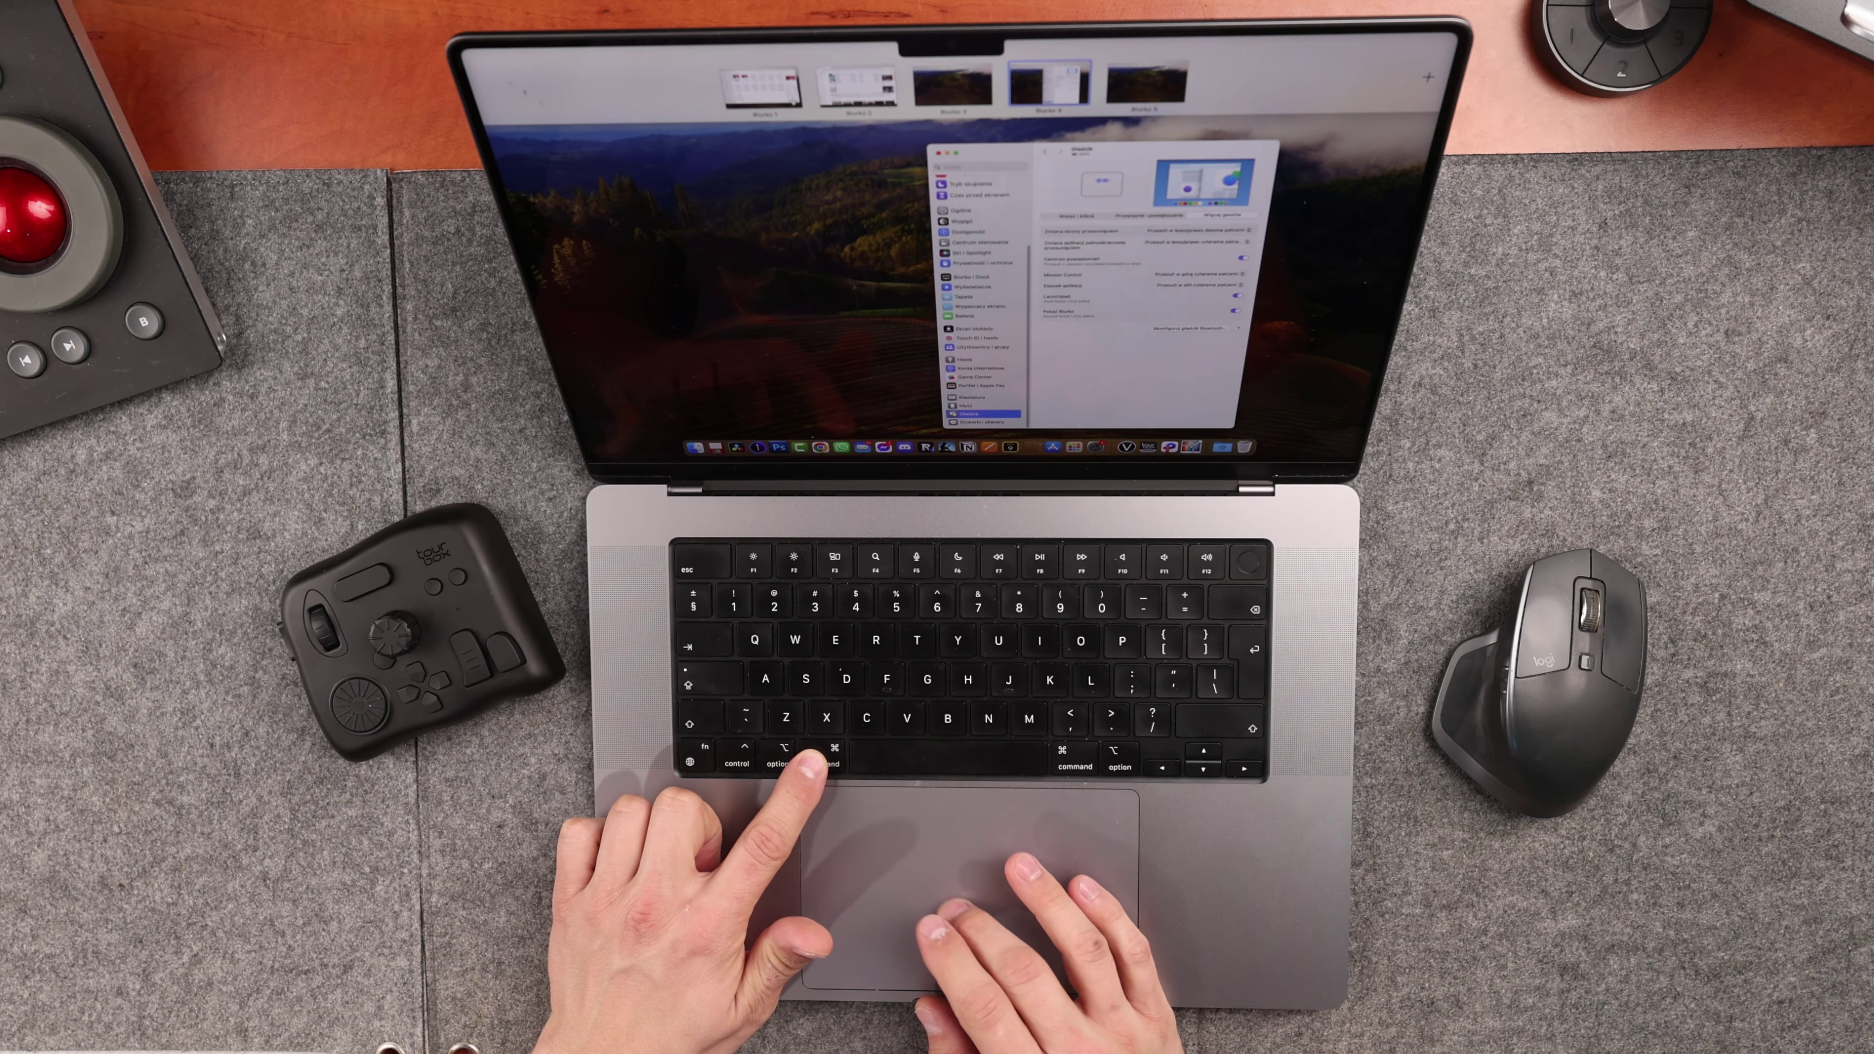
pyautogui.press('F4')
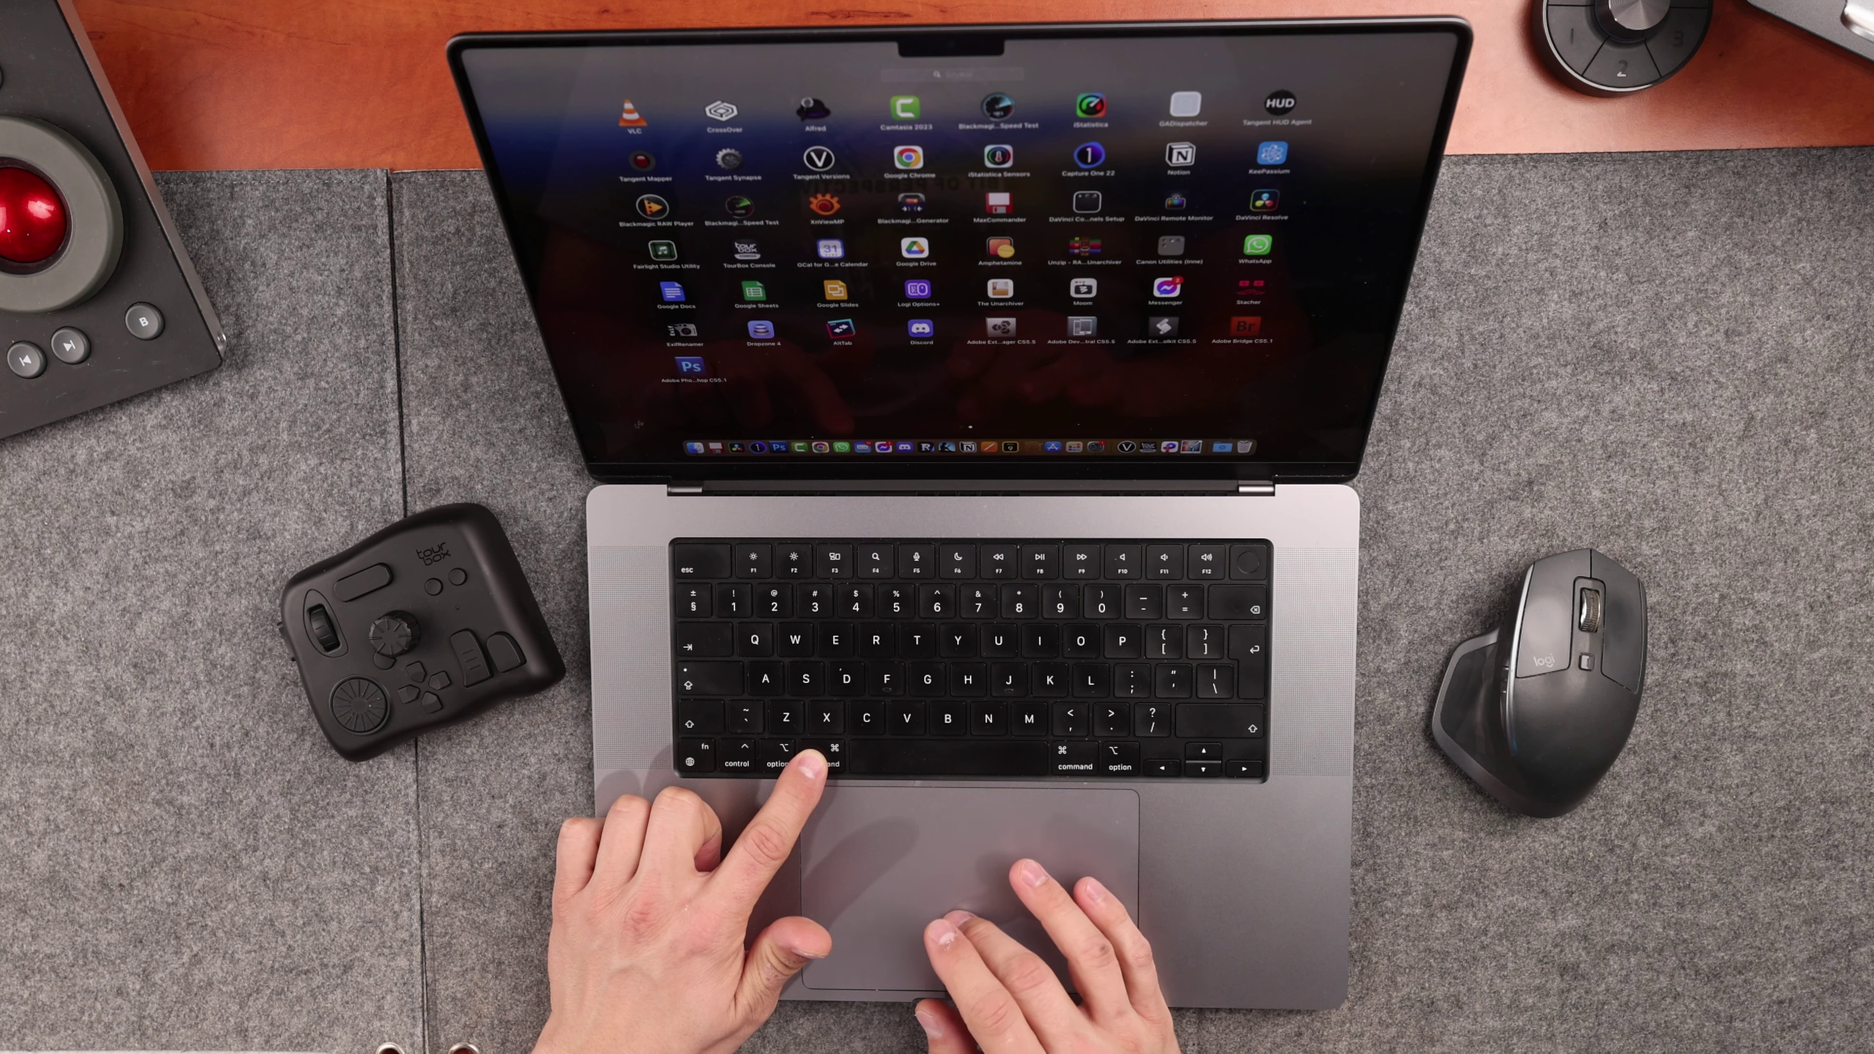
pyautogui.press('F4')
pyautogui.press('F4')
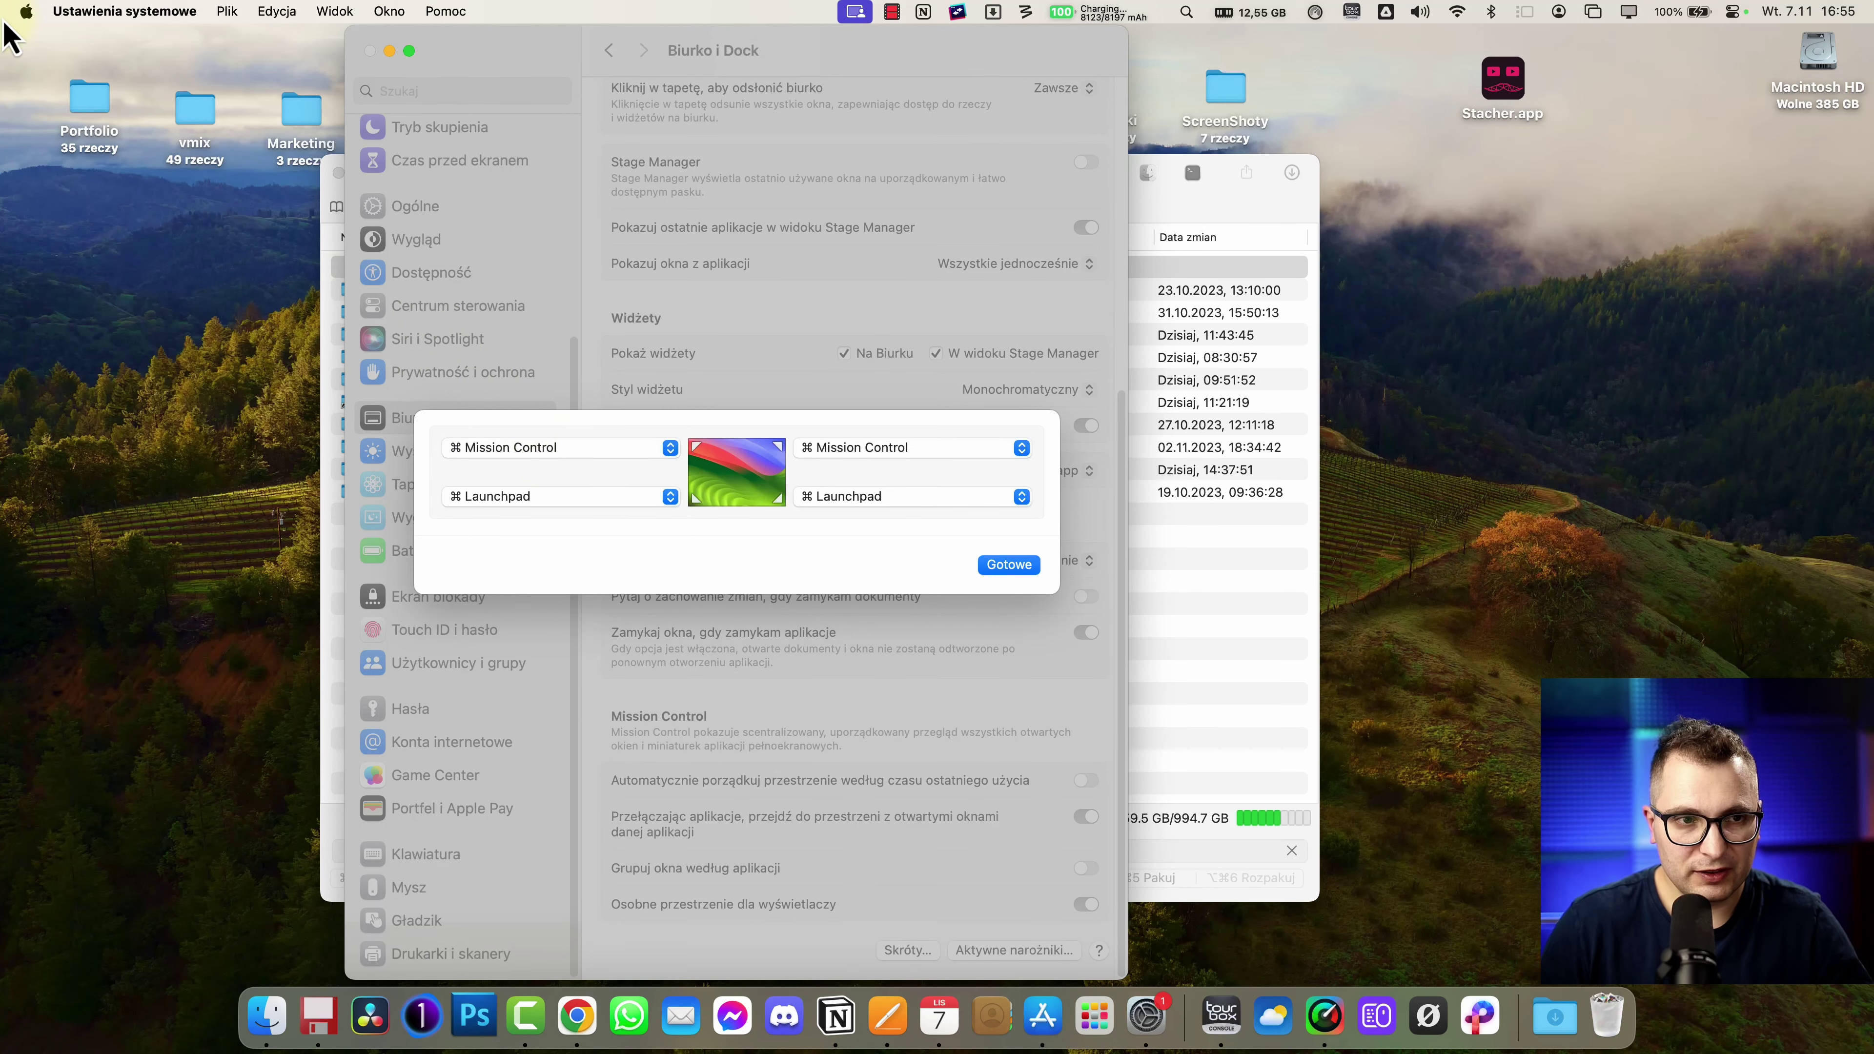
# - Test the upper-left hot corner for Mission Control and the lower-left one for Launchpad, leaving each view again
pyautogui.moveTo(5, 8)
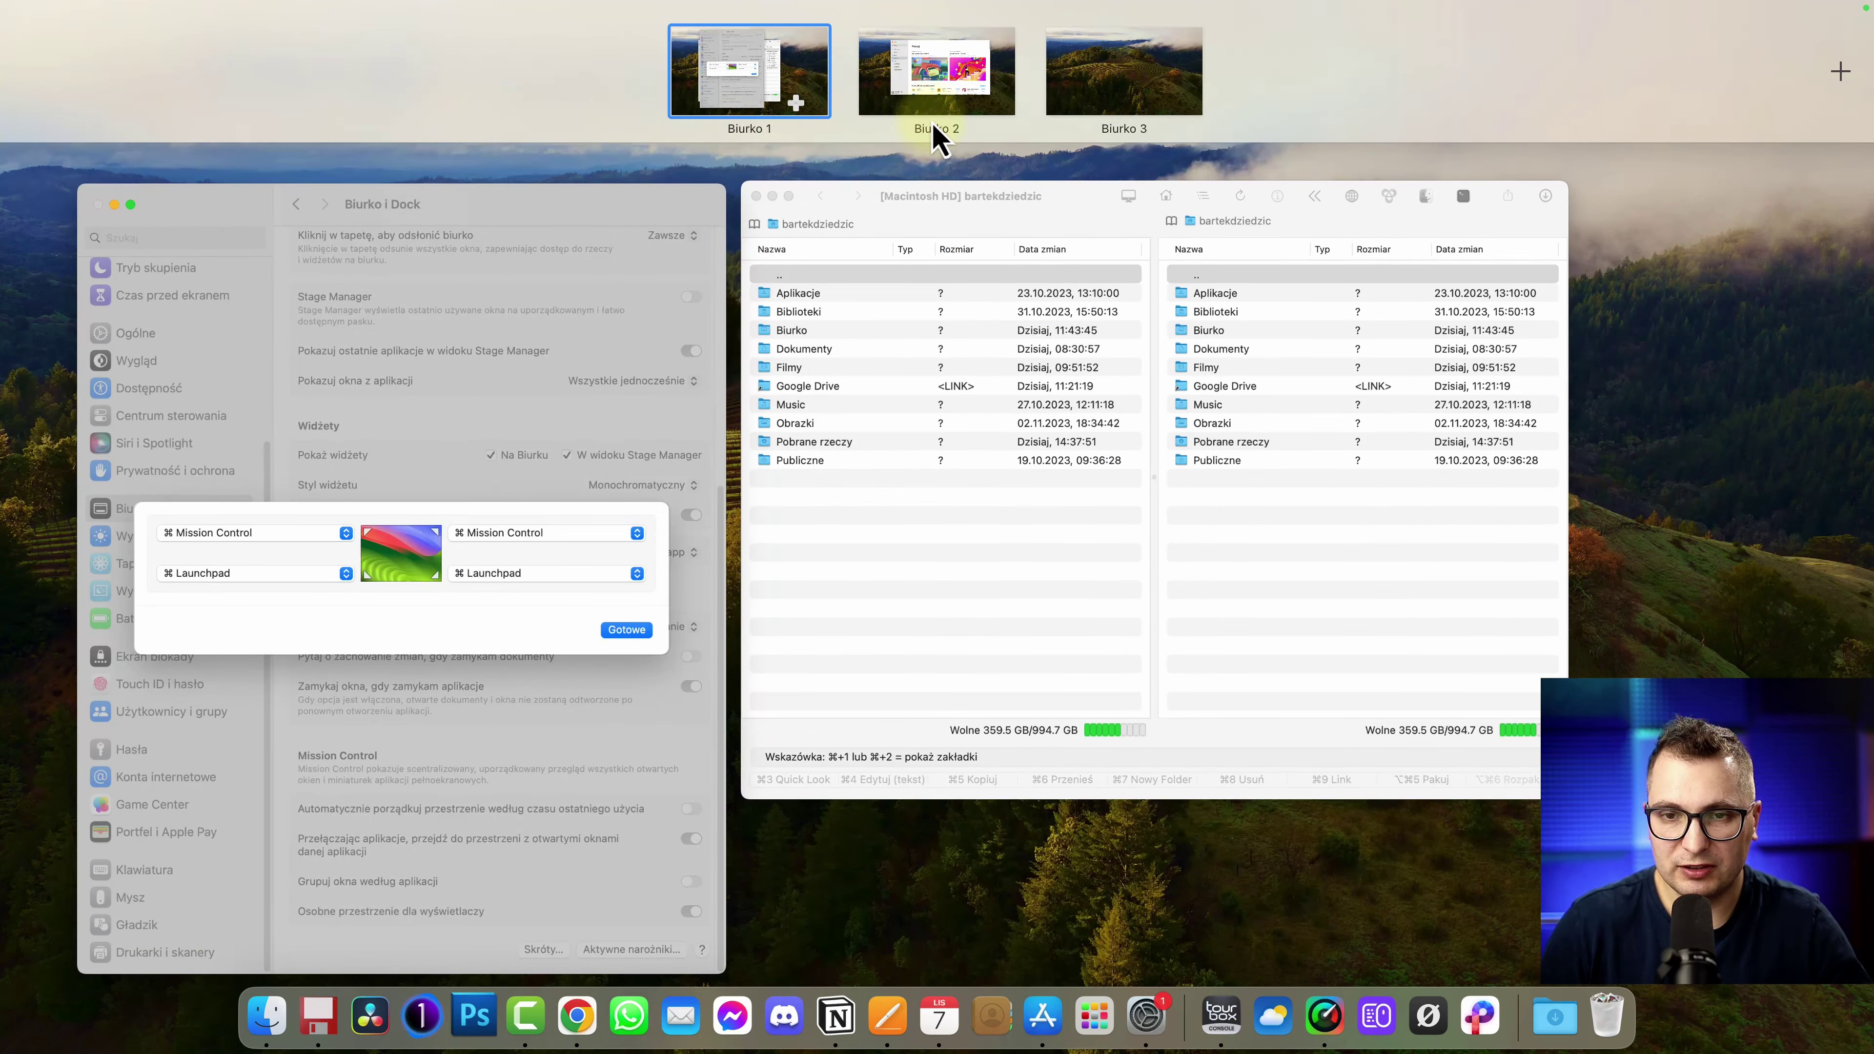
pyautogui.moveTo(928, 92)
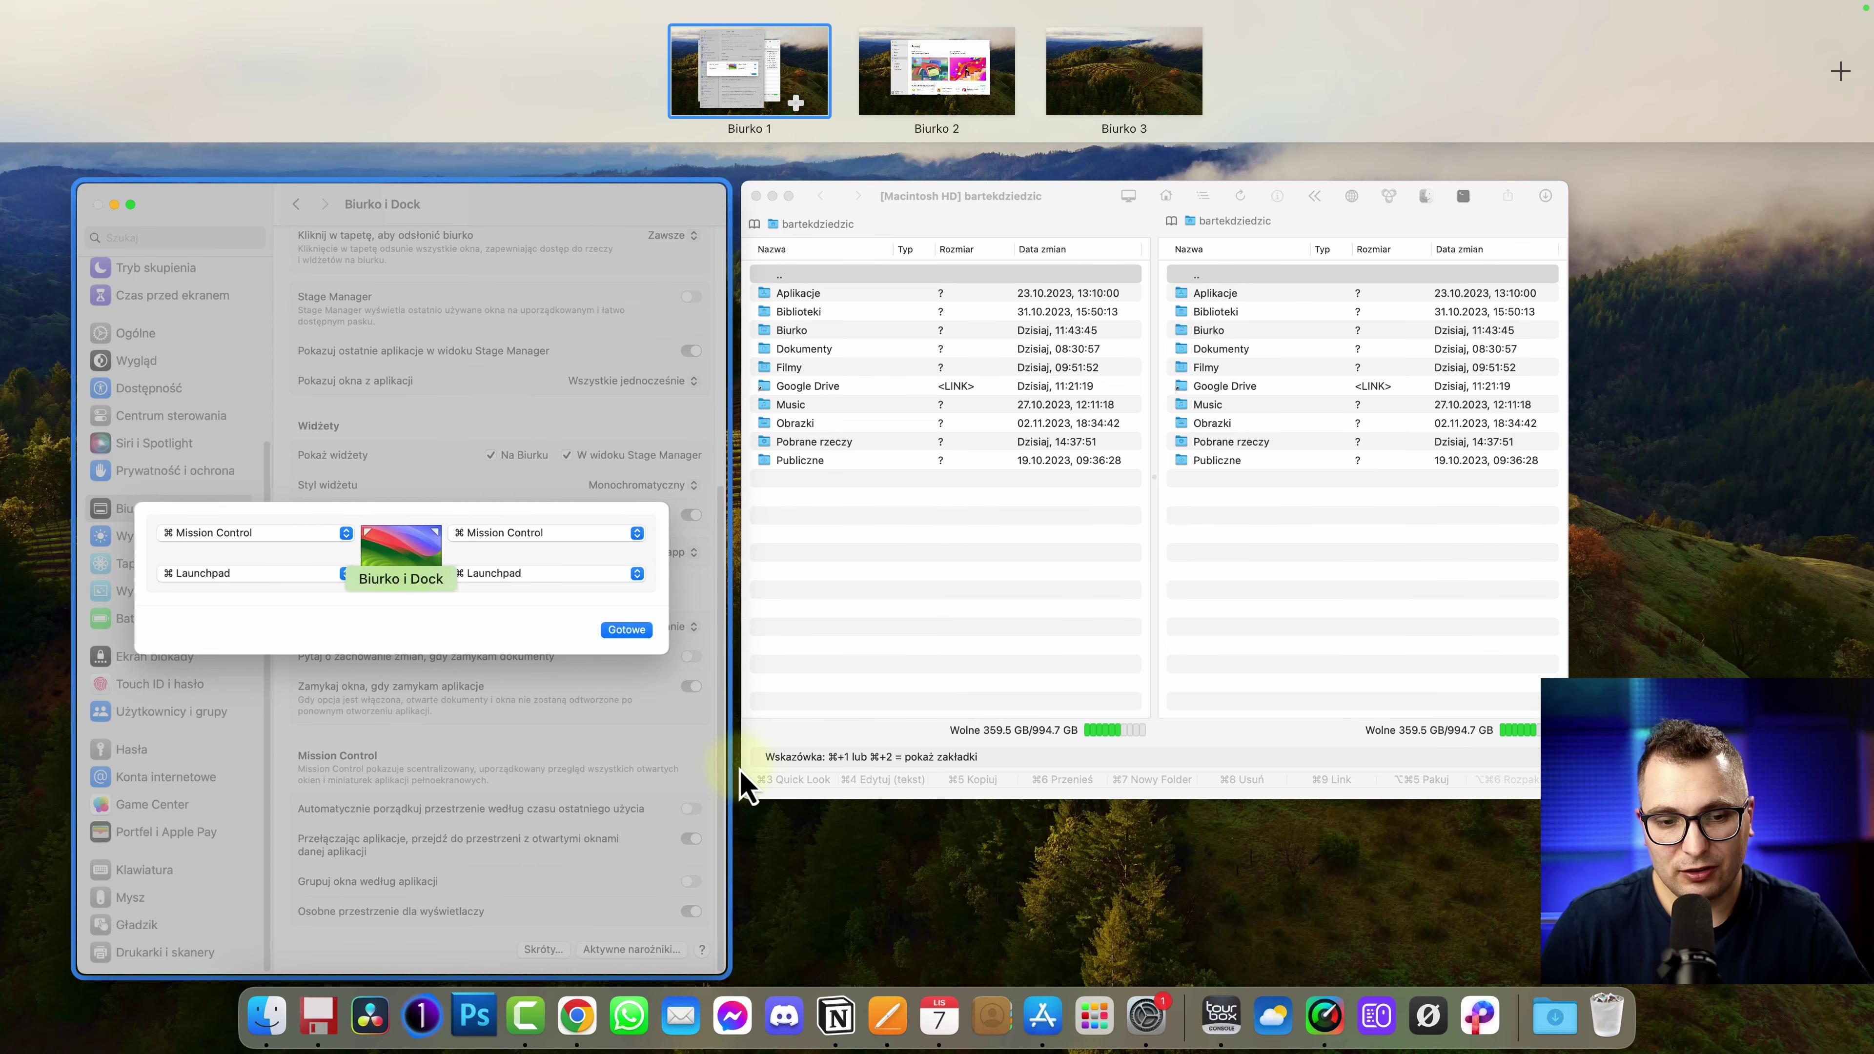
pyautogui.click(536, 758)
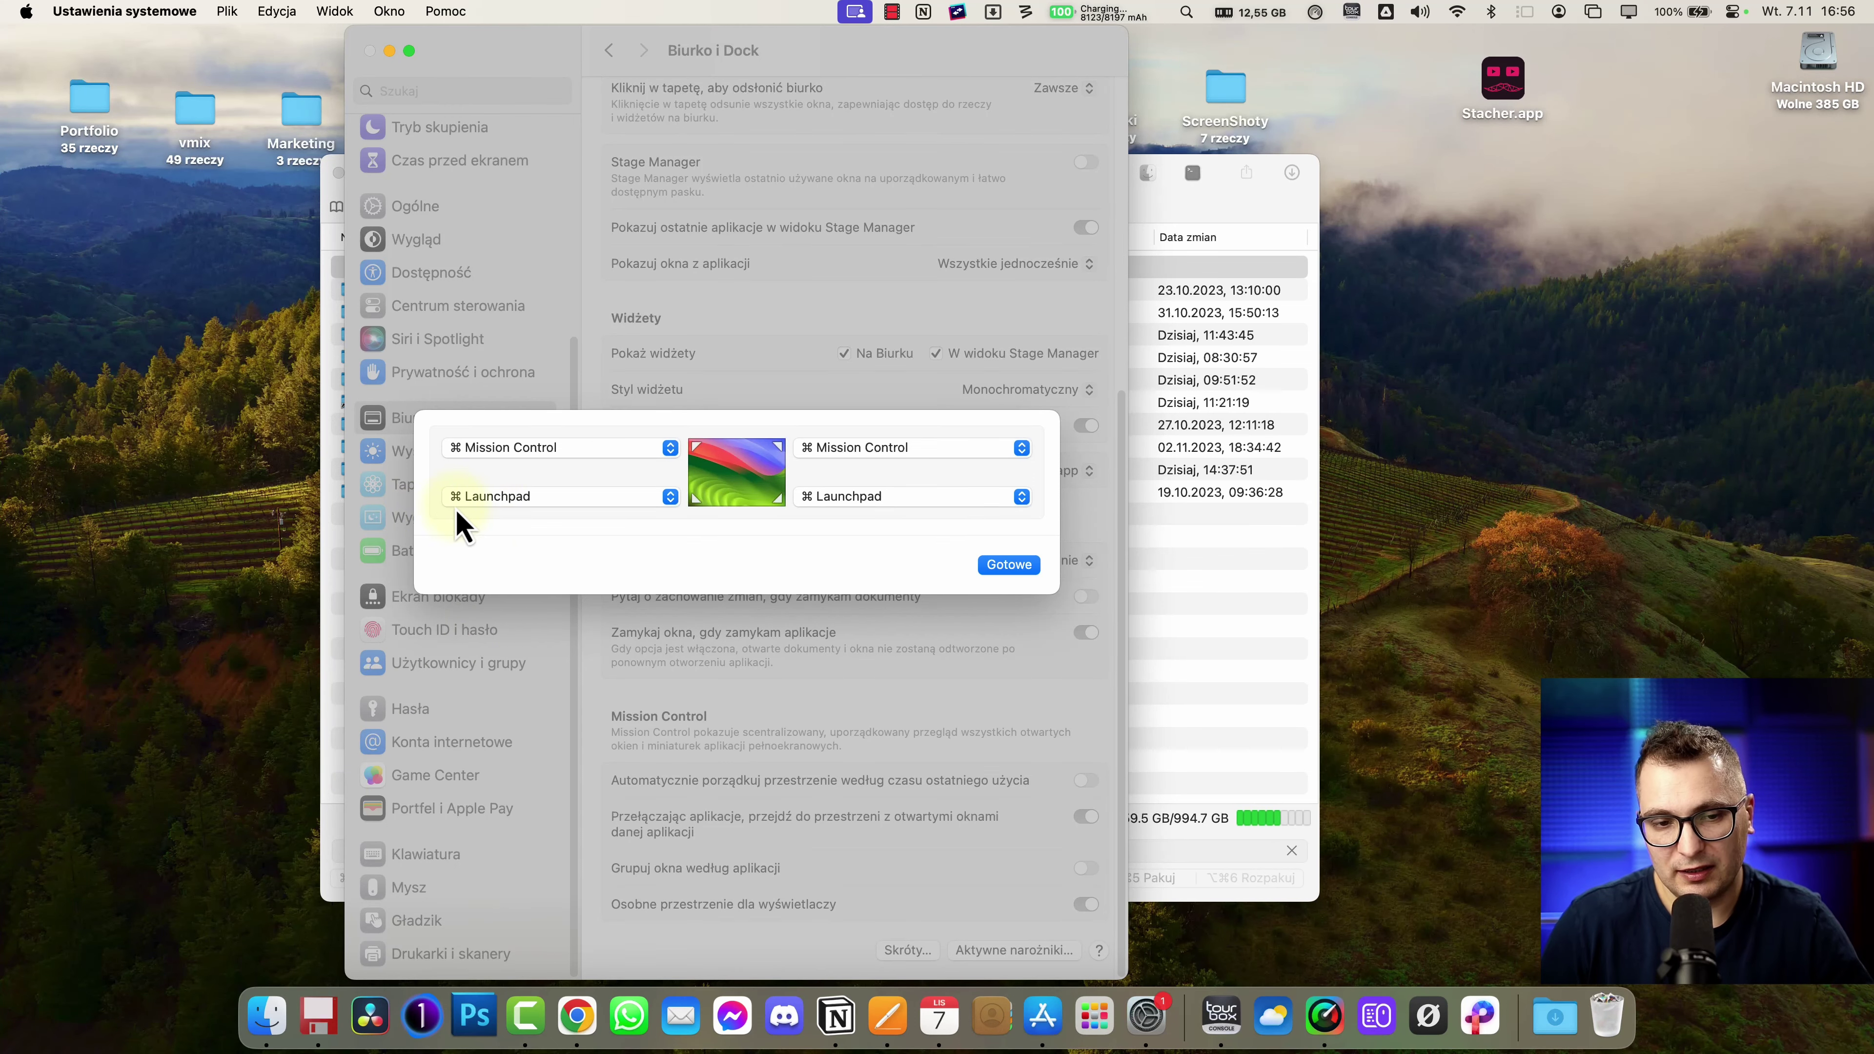
pyautogui.moveTo(4, 1050)
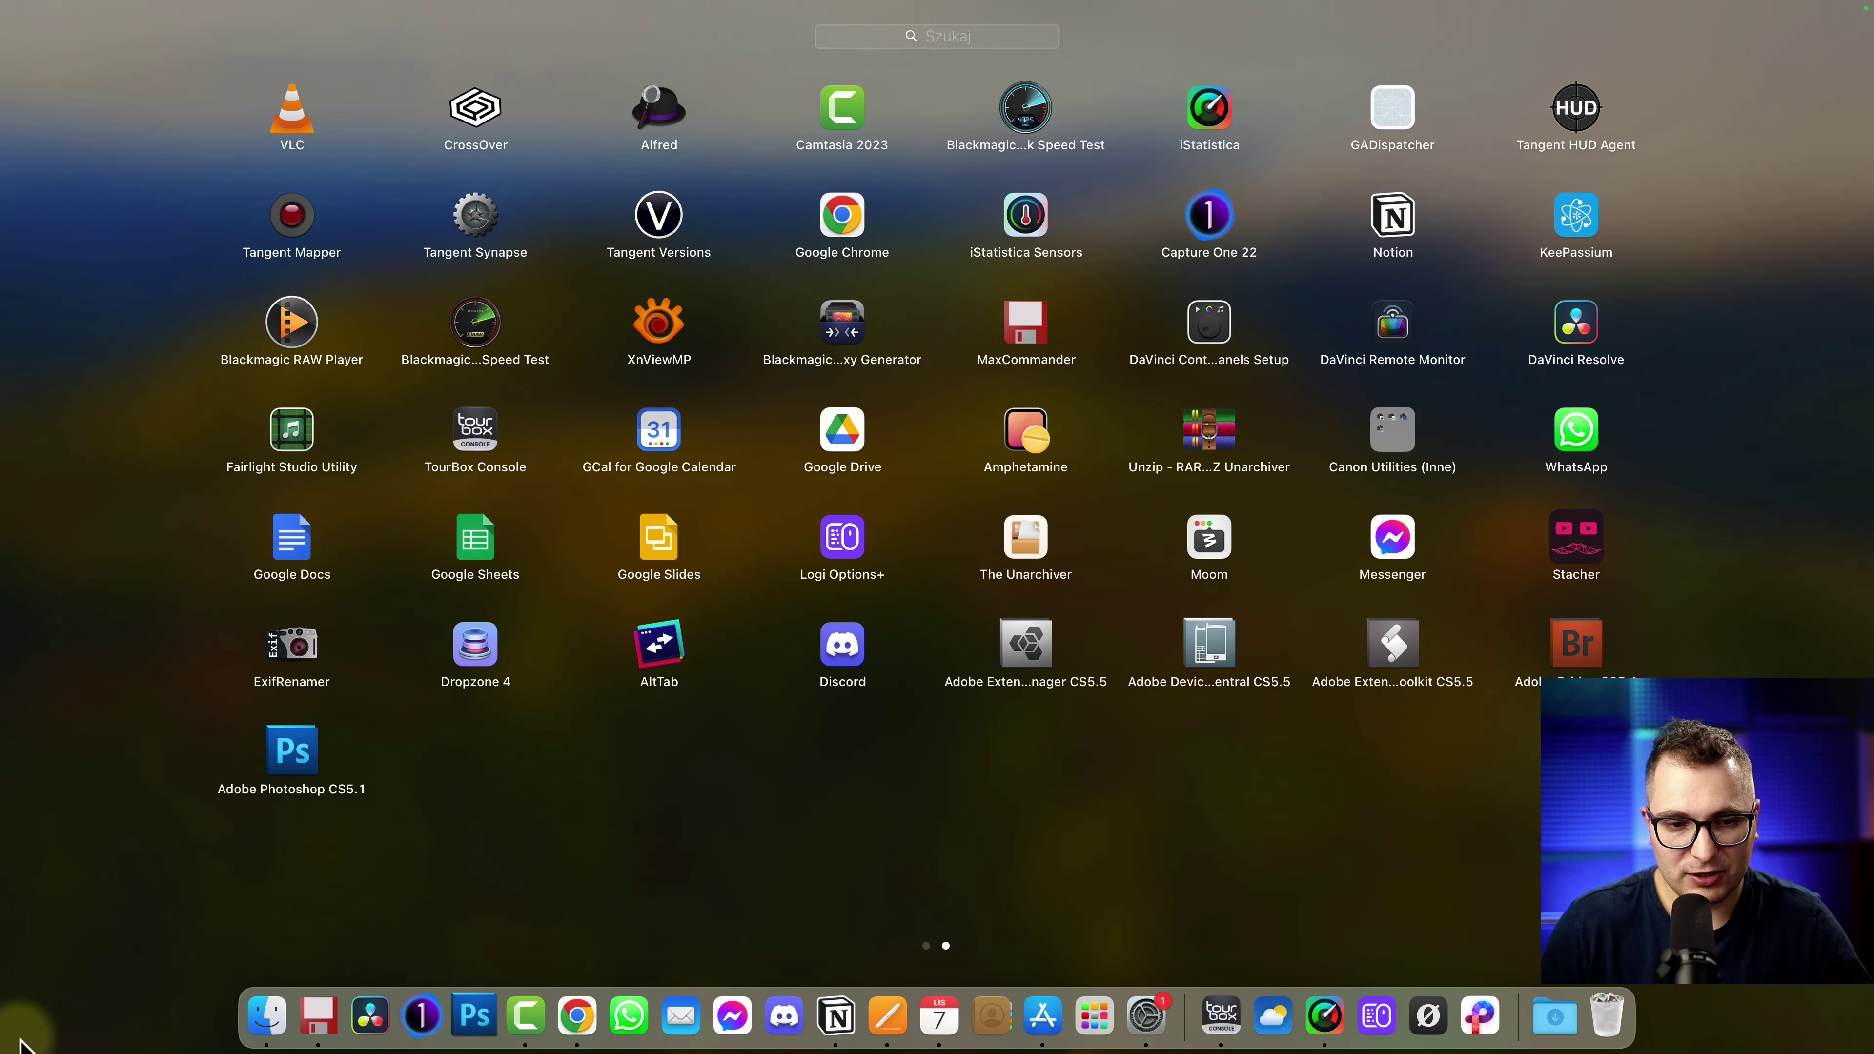
pyautogui.moveTo(737, 808); pyautogui.dragTo(1047, 775)
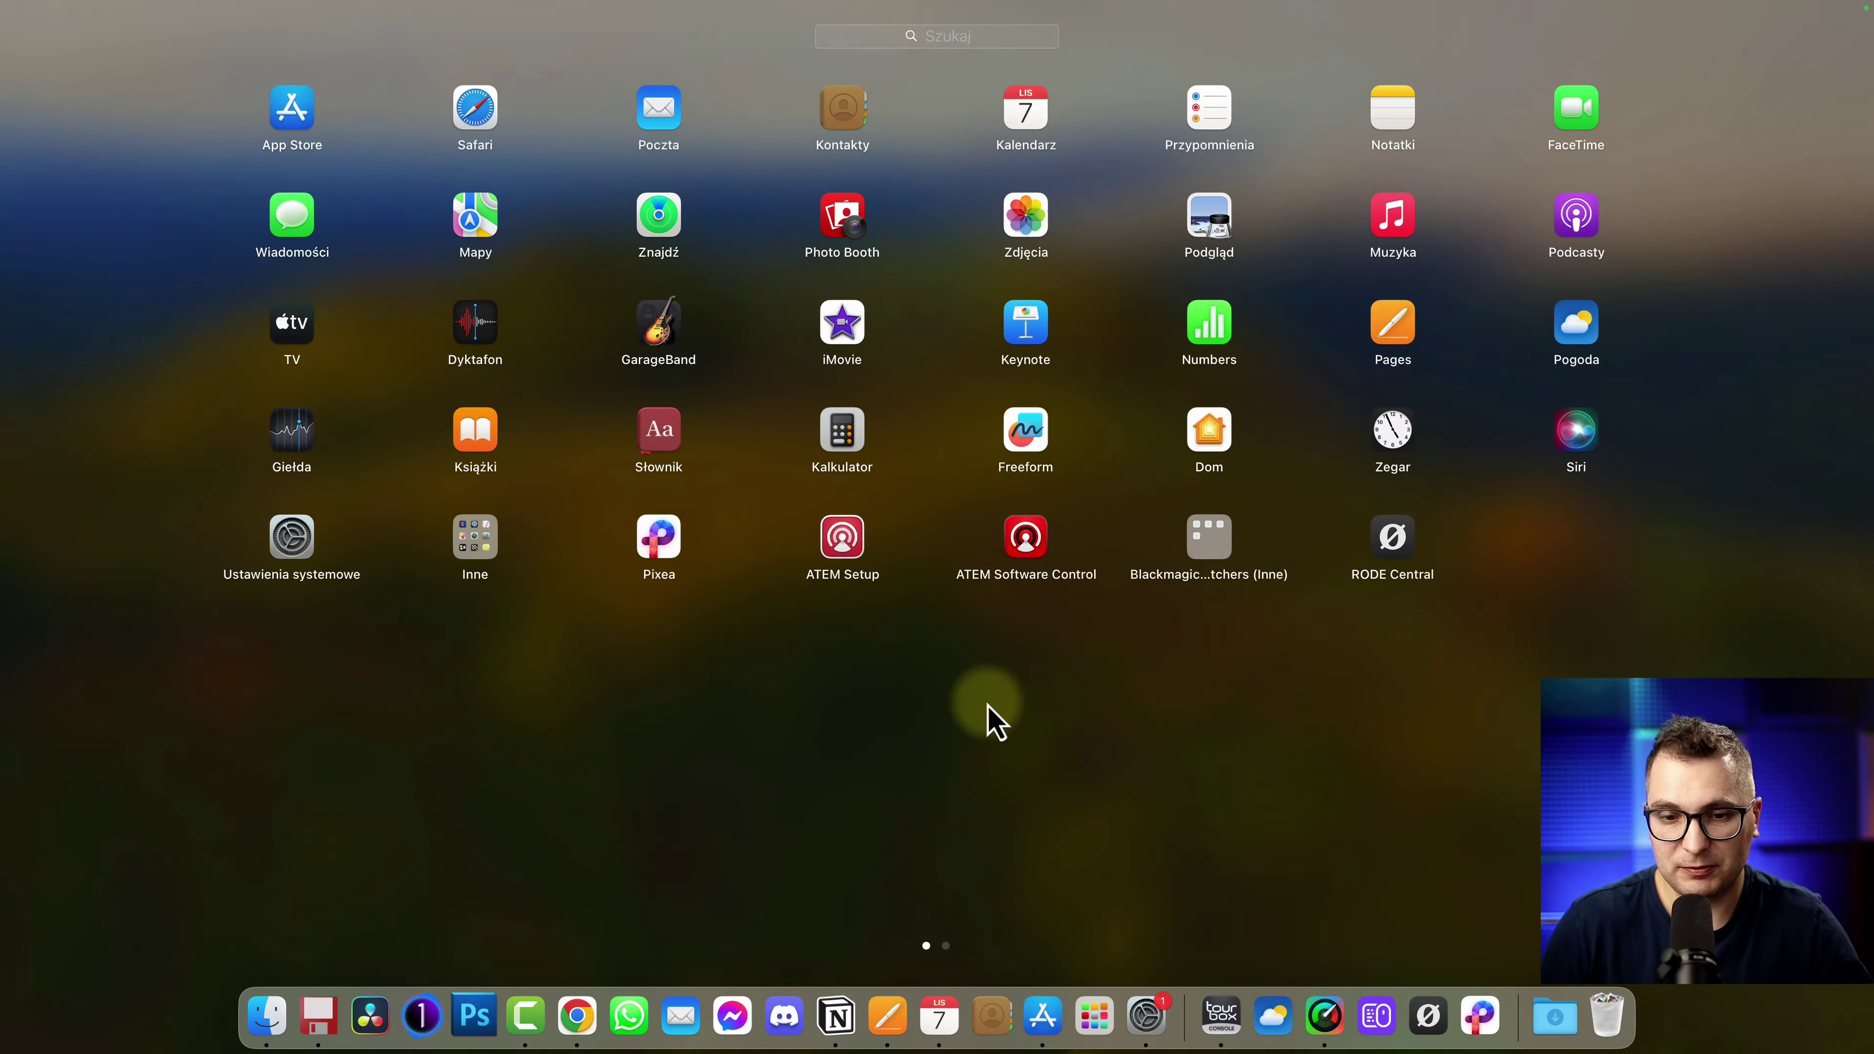
pyautogui.click(992, 720)
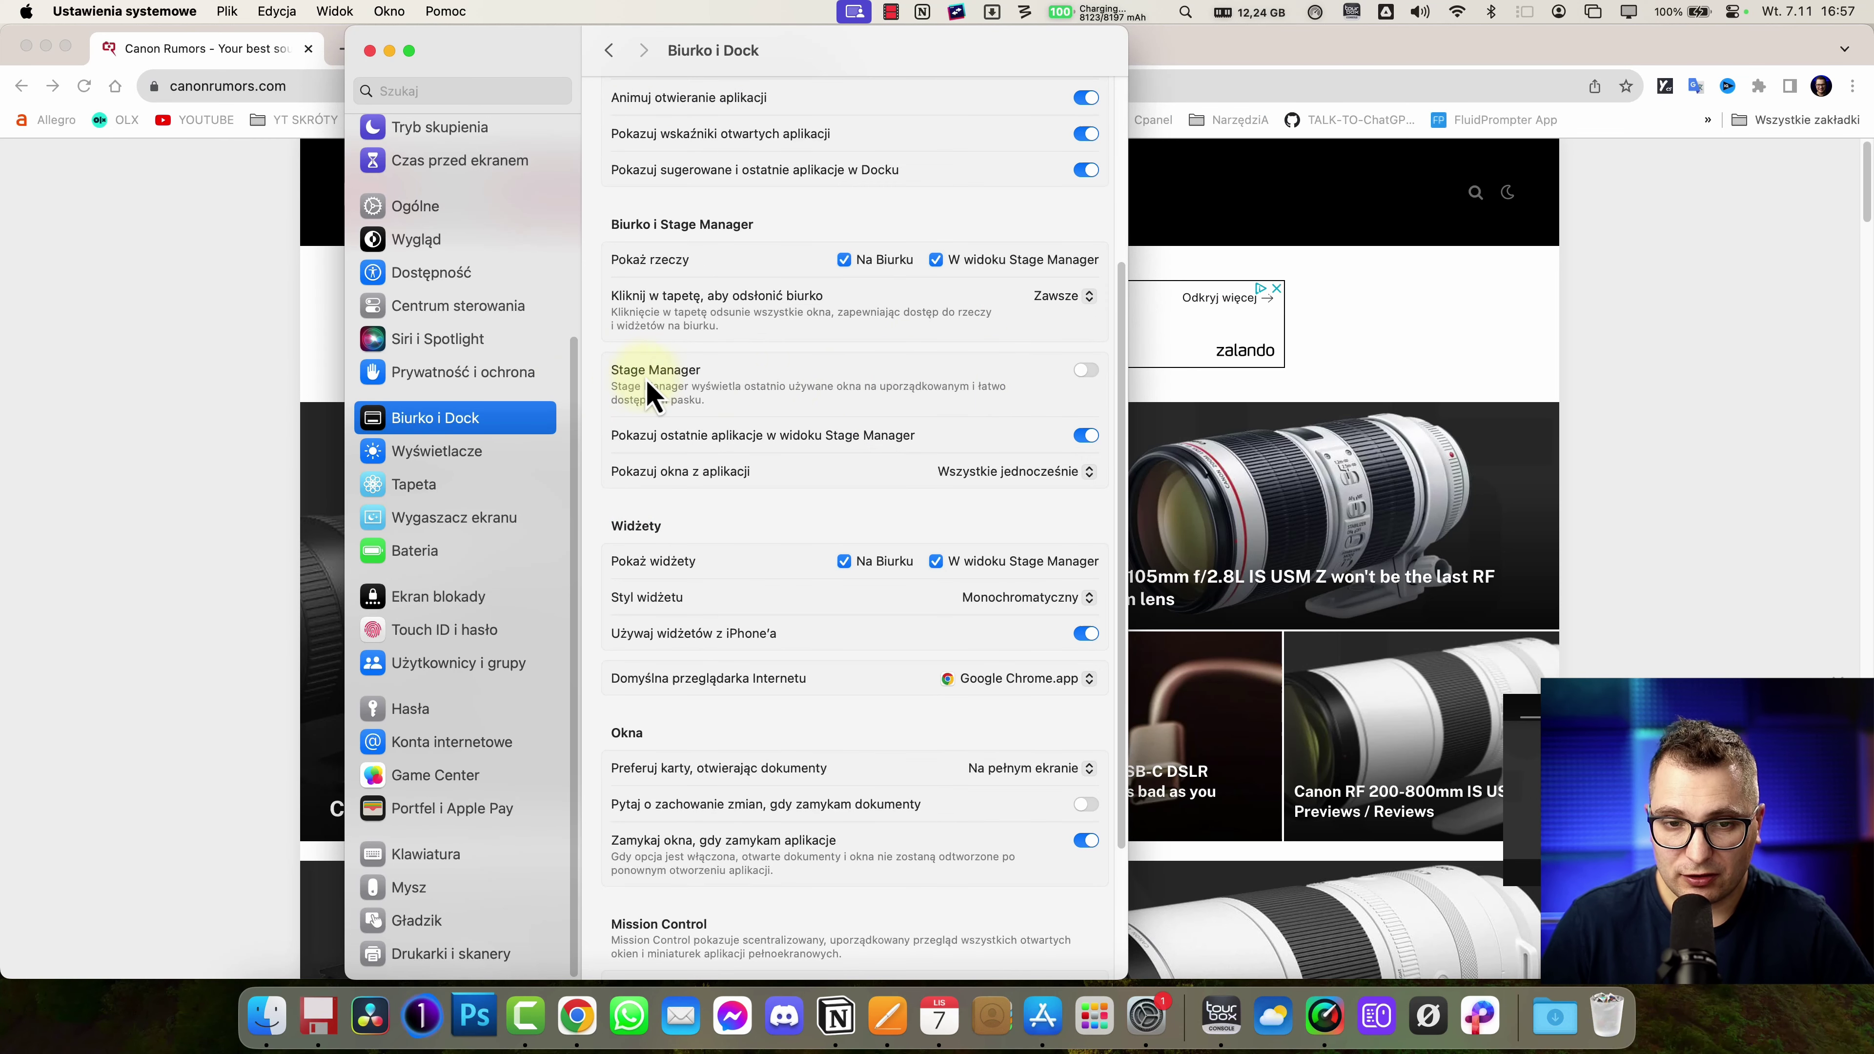
# - Try Stage Manager by minimising the settings window and switching between the Chrome, MaxCommander and settings thumbnails, and turn it off again
pyautogui.click(1086, 370)
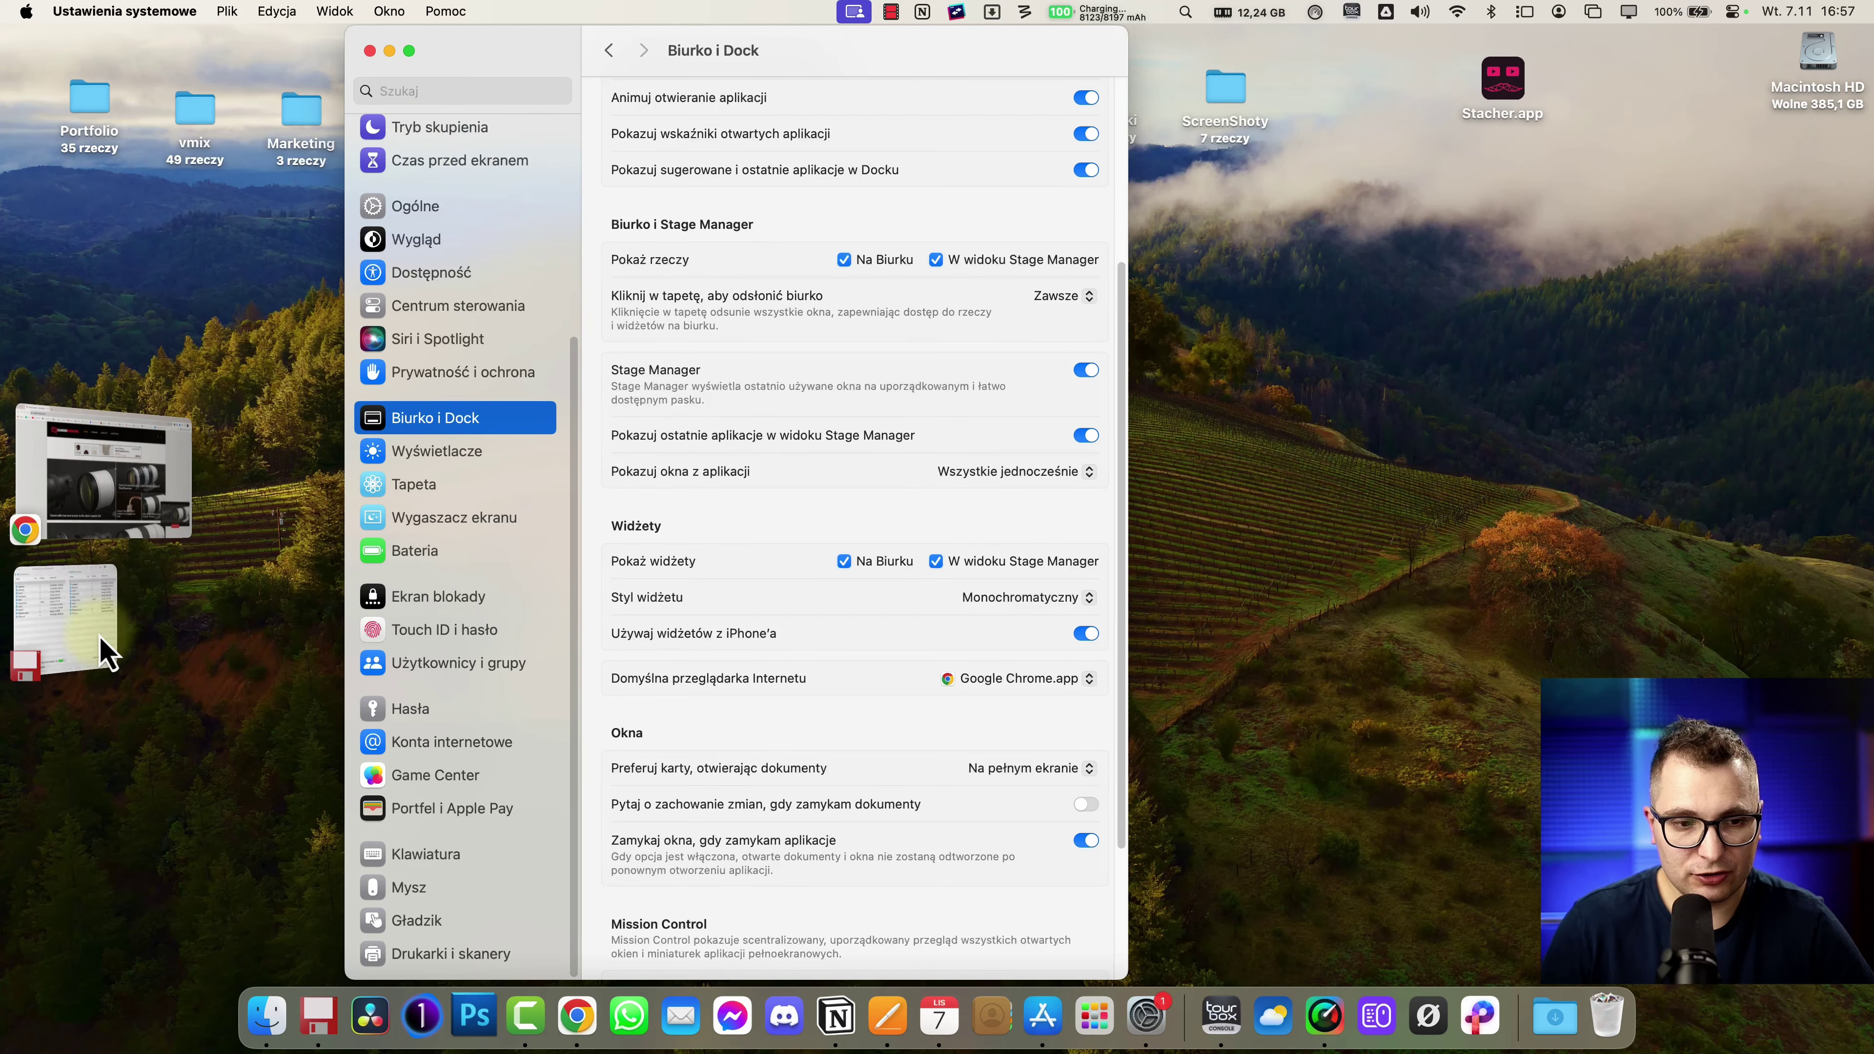
pyautogui.click(390, 52)
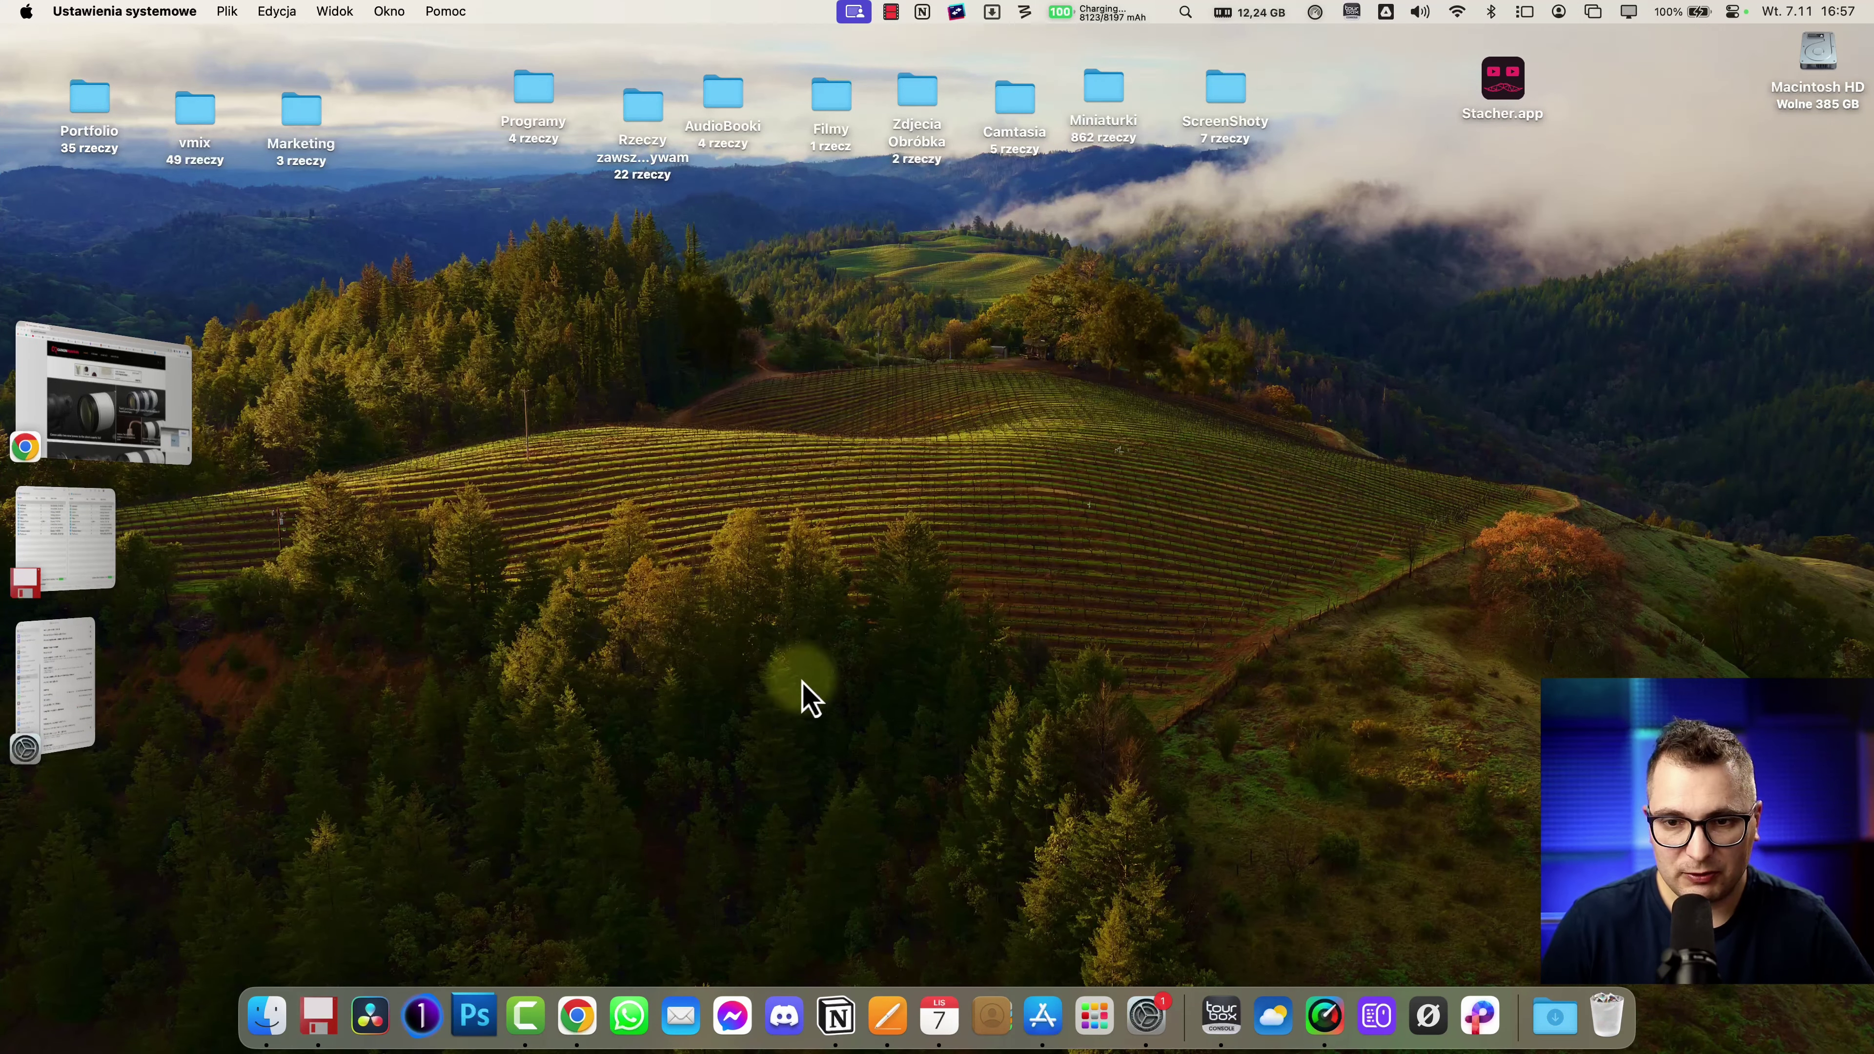
pyautogui.click(110, 421)
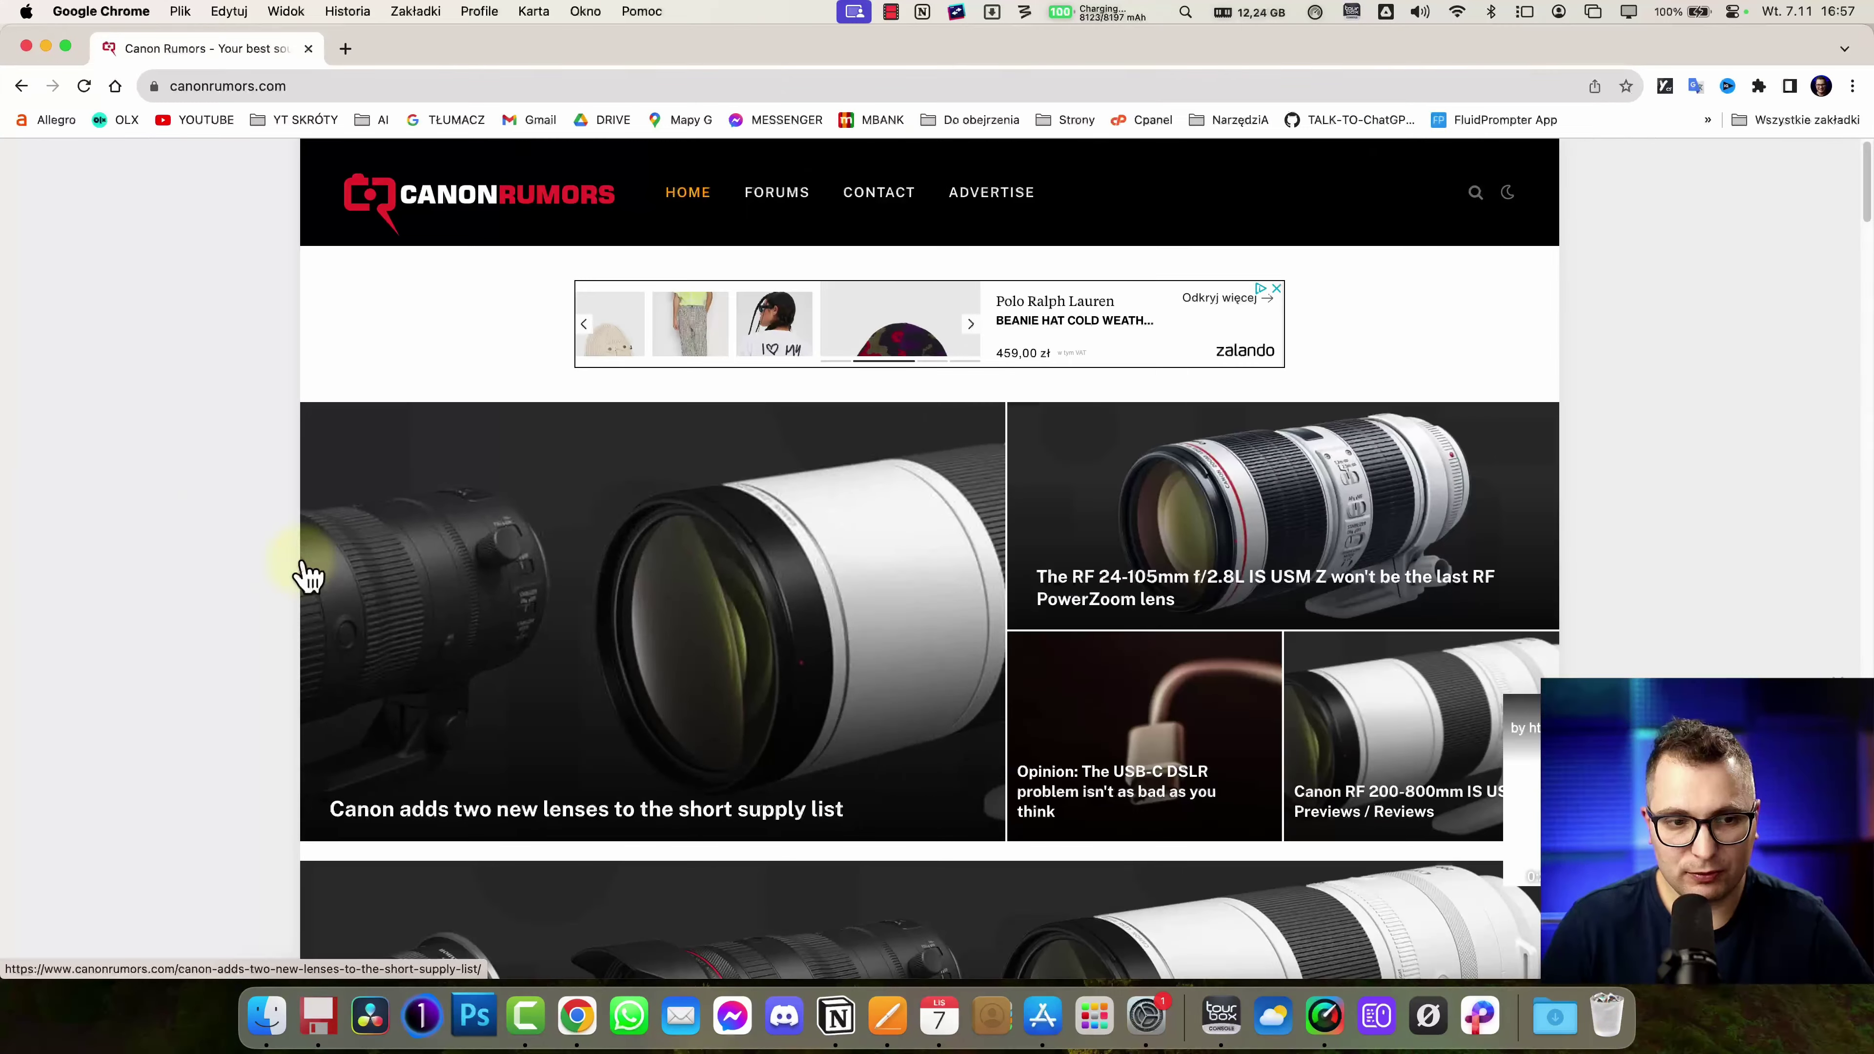
pyautogui.click(96, 517)
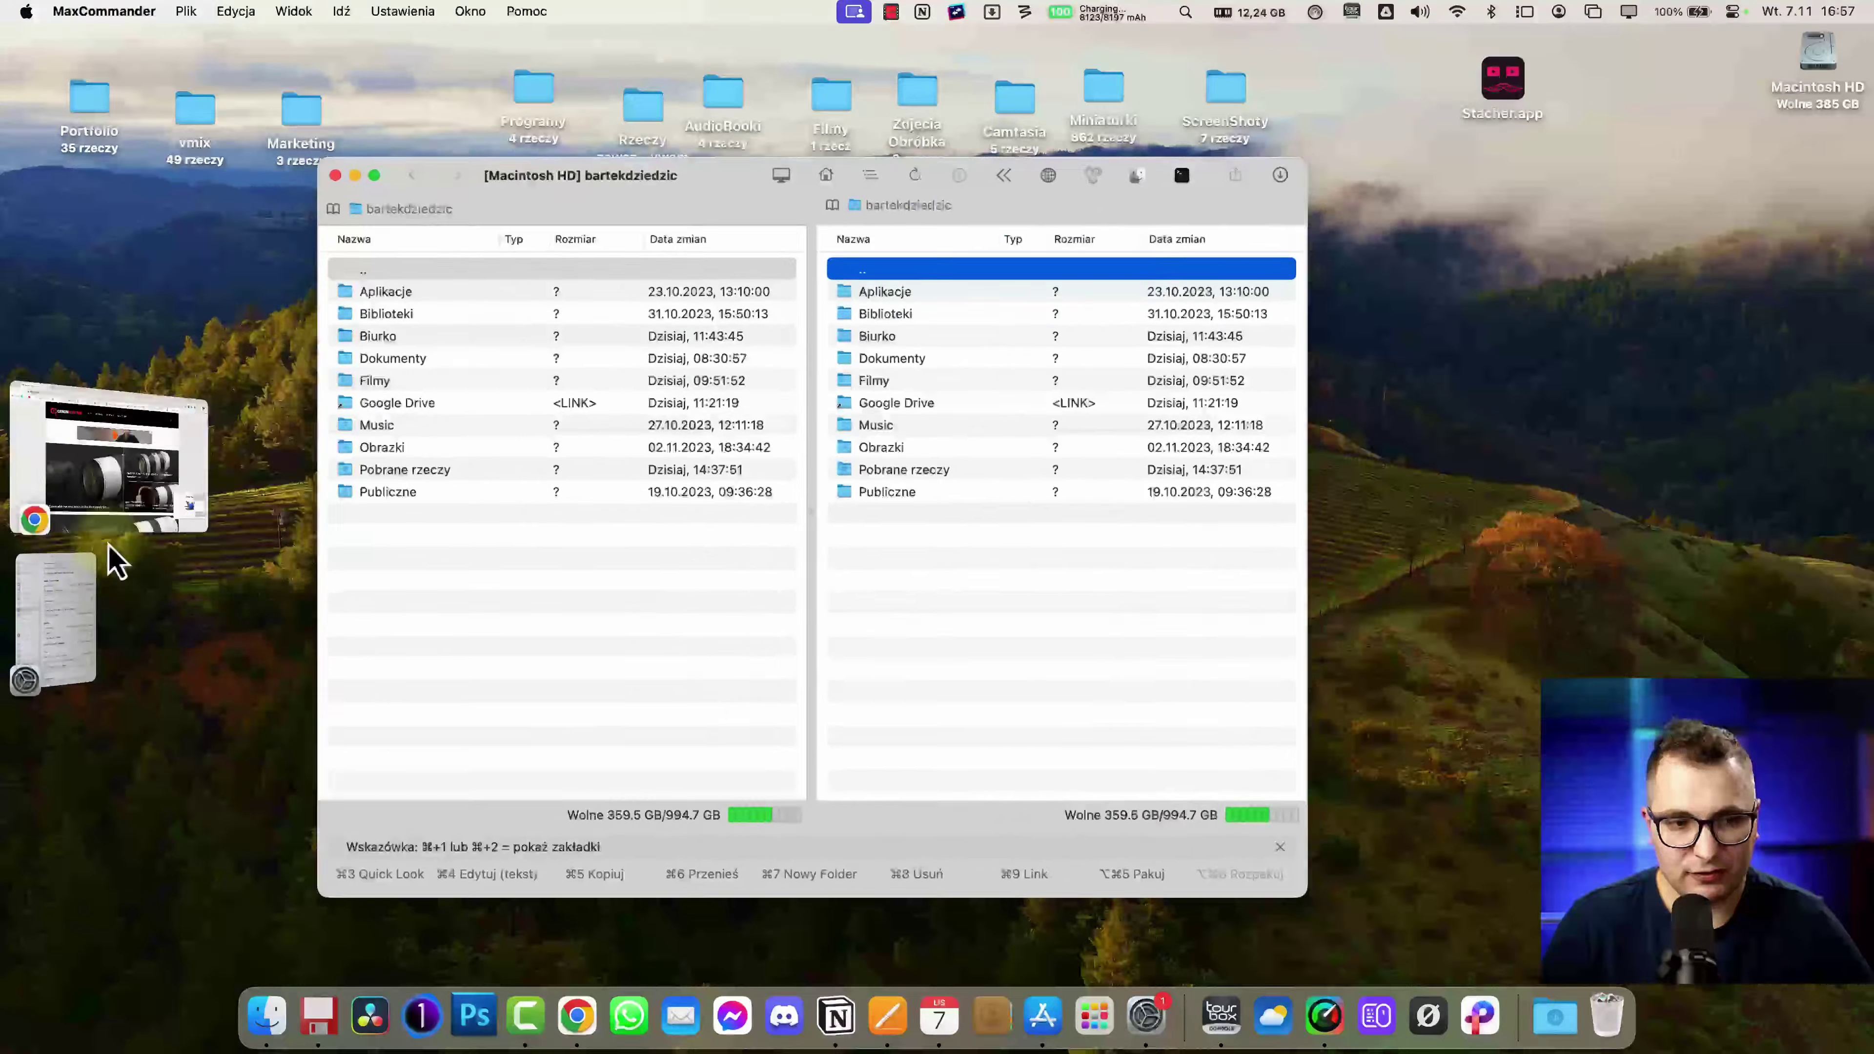
pyautogui.click(71, 620)
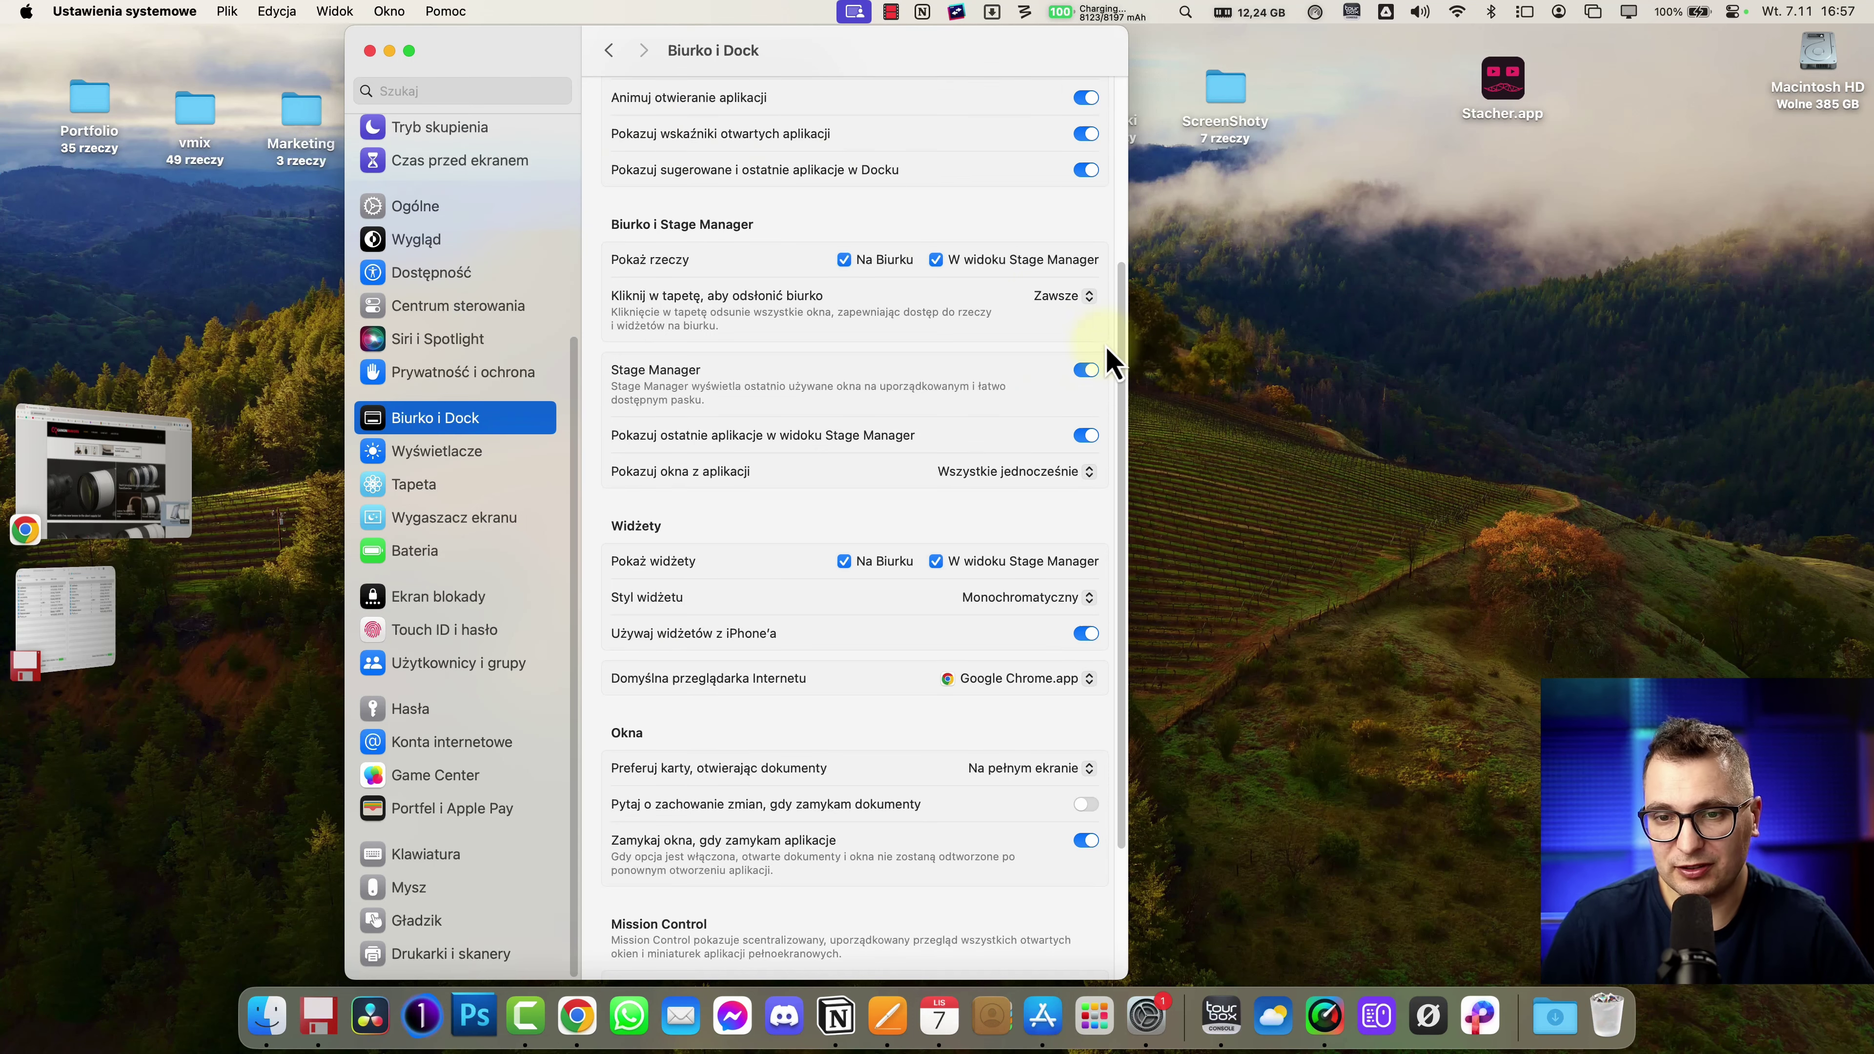
pyautogui.click(1092, 370)
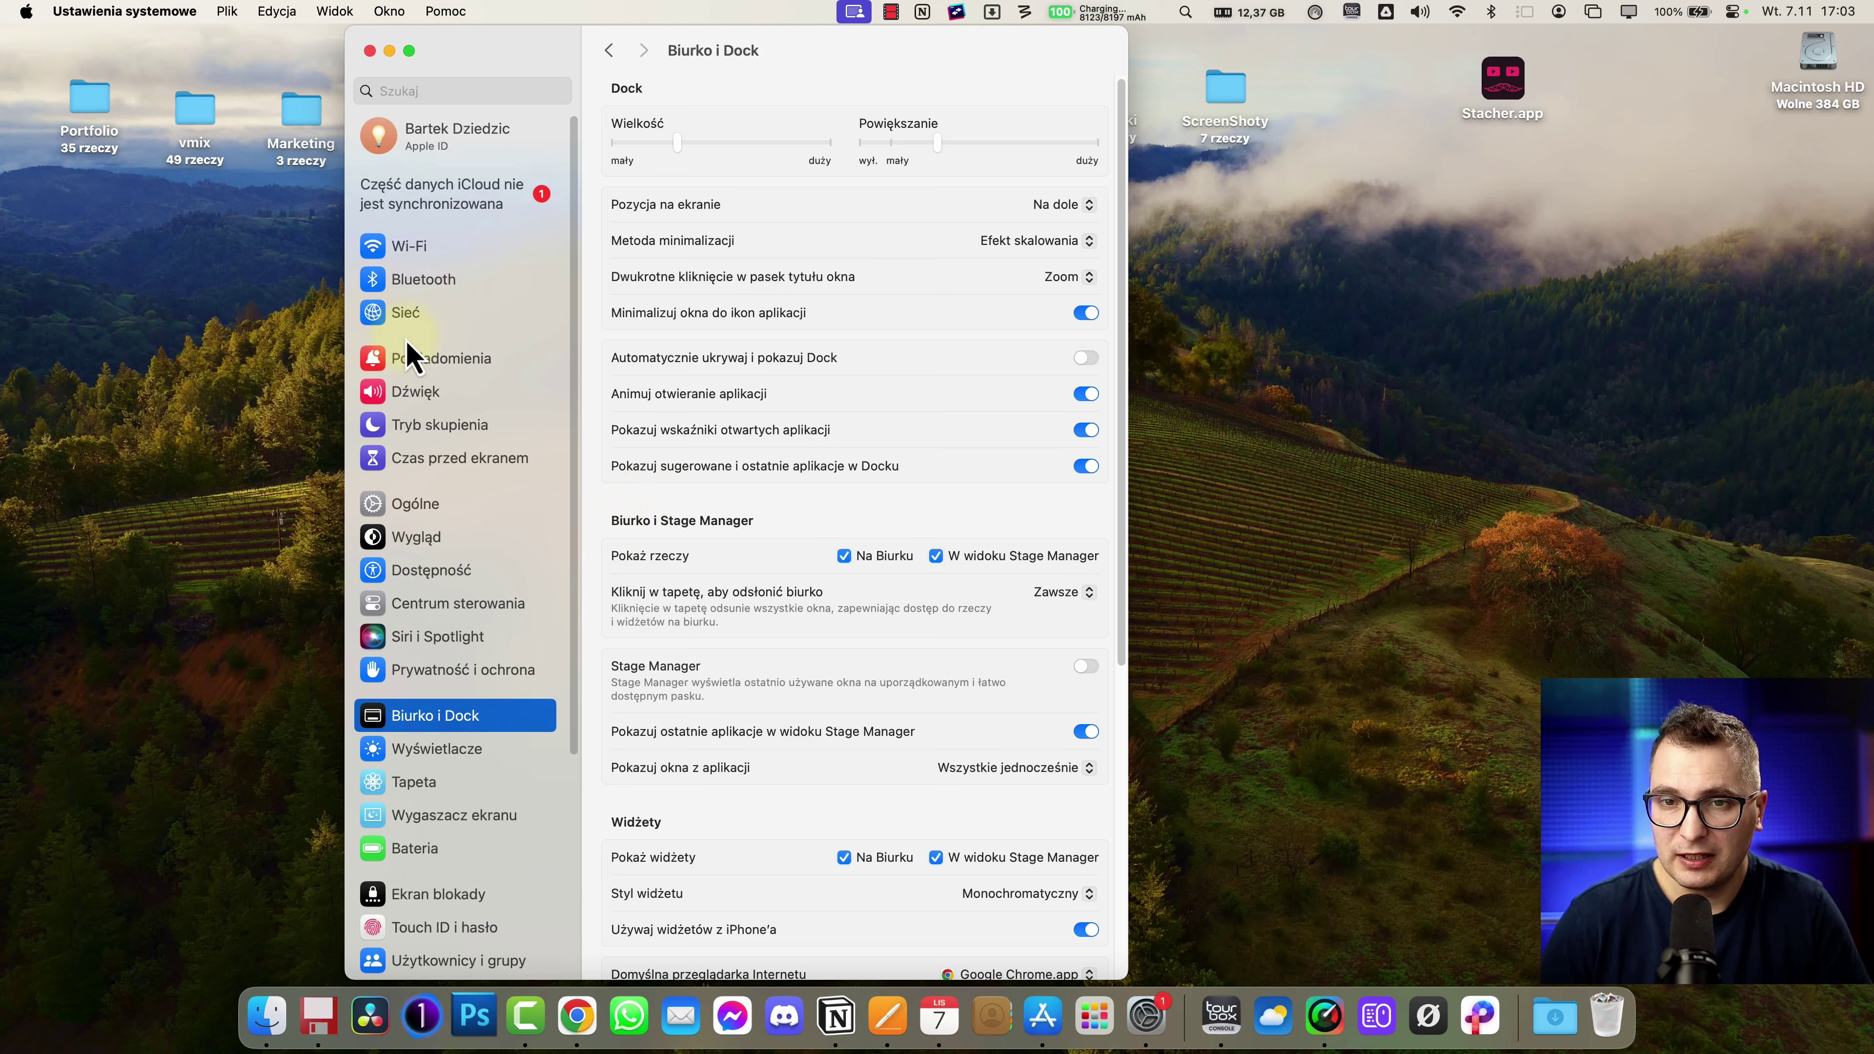
# - Open the service order in the Sieć settings and move Pomost Thunderbolt below Wi-Fi
pyautogui.click(435, 314)
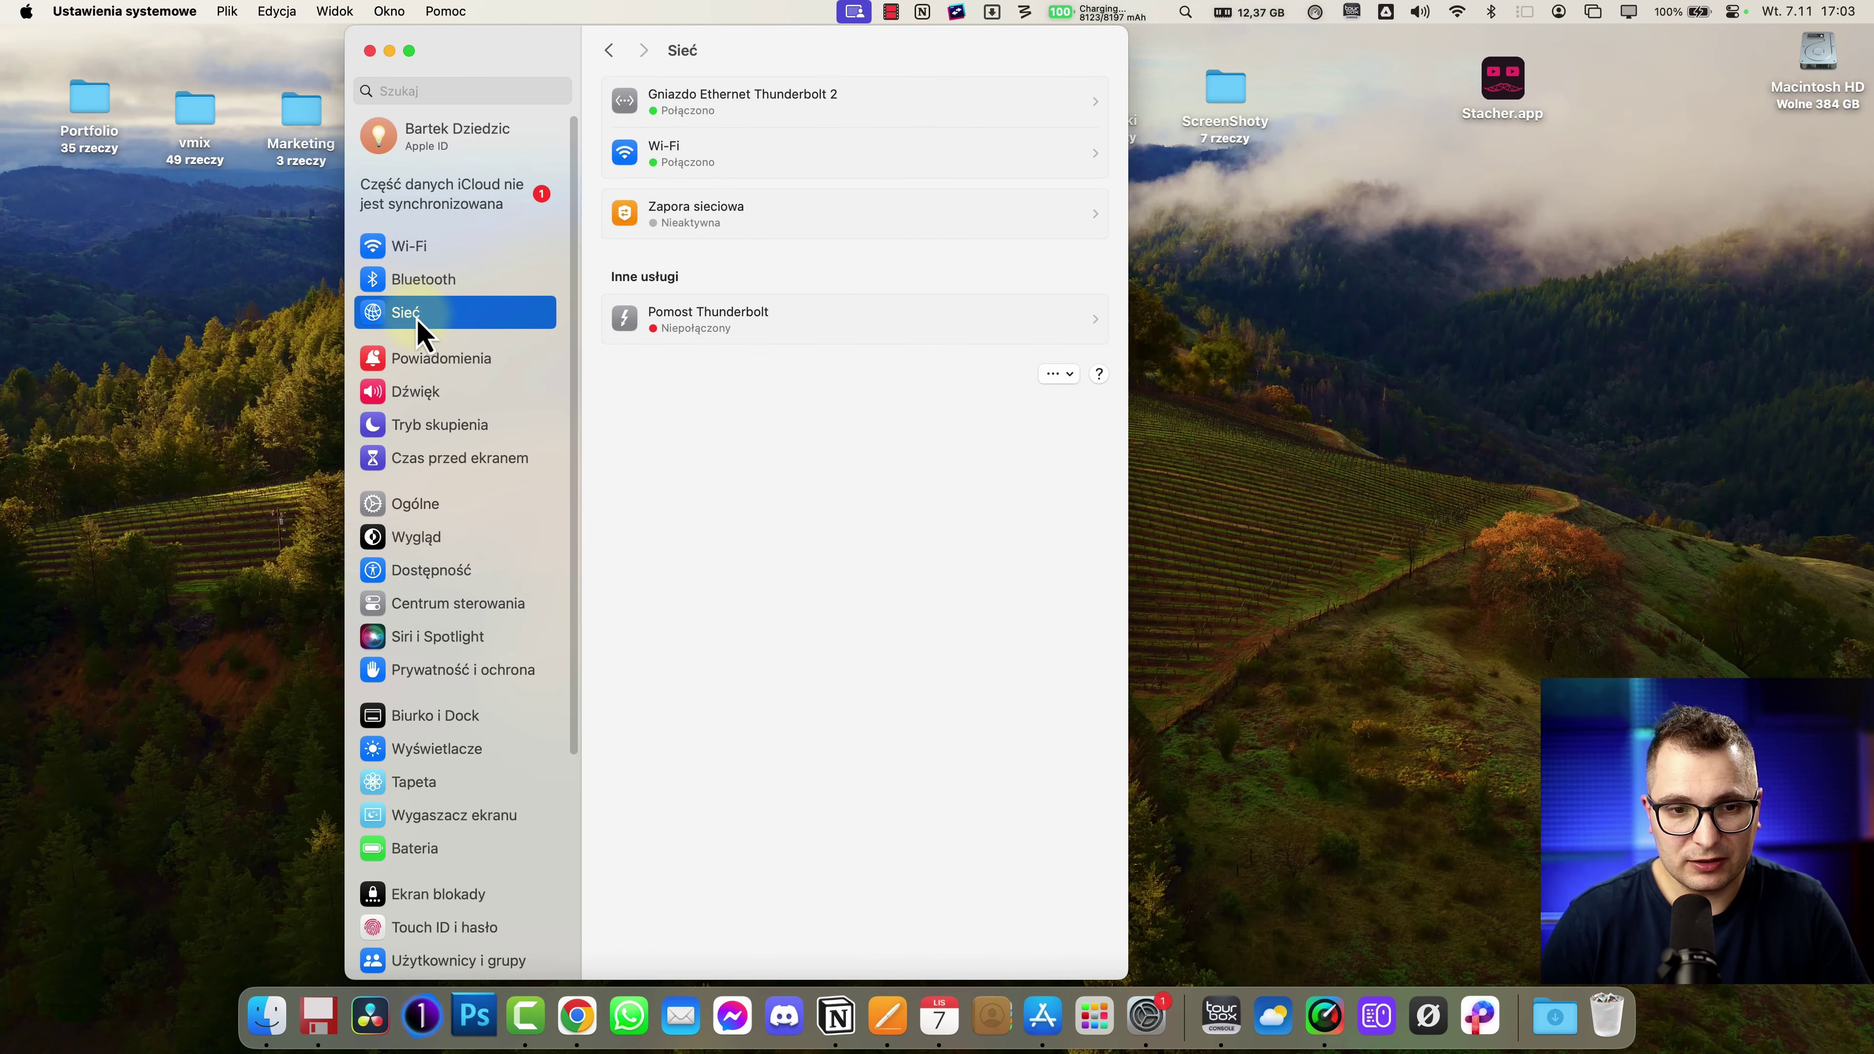
pyautogui.click(1064, 376)
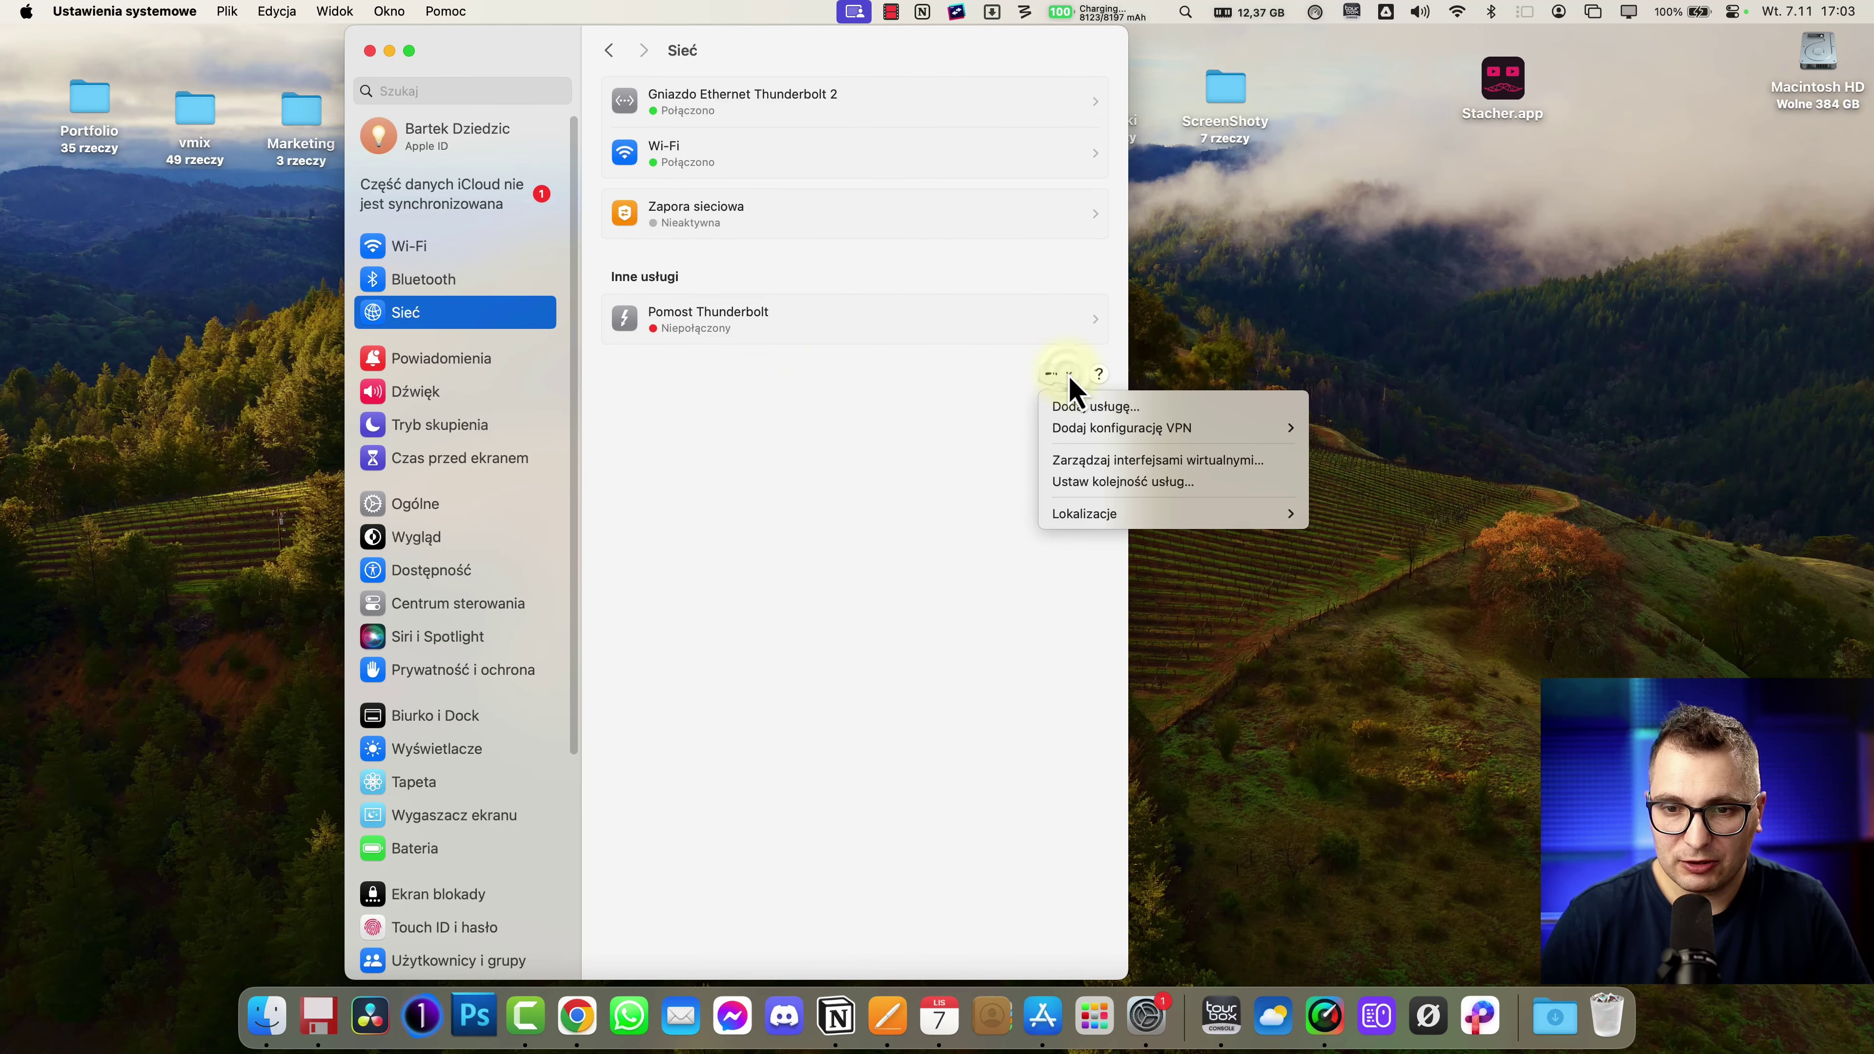
pyautogui.click(1105, 487)
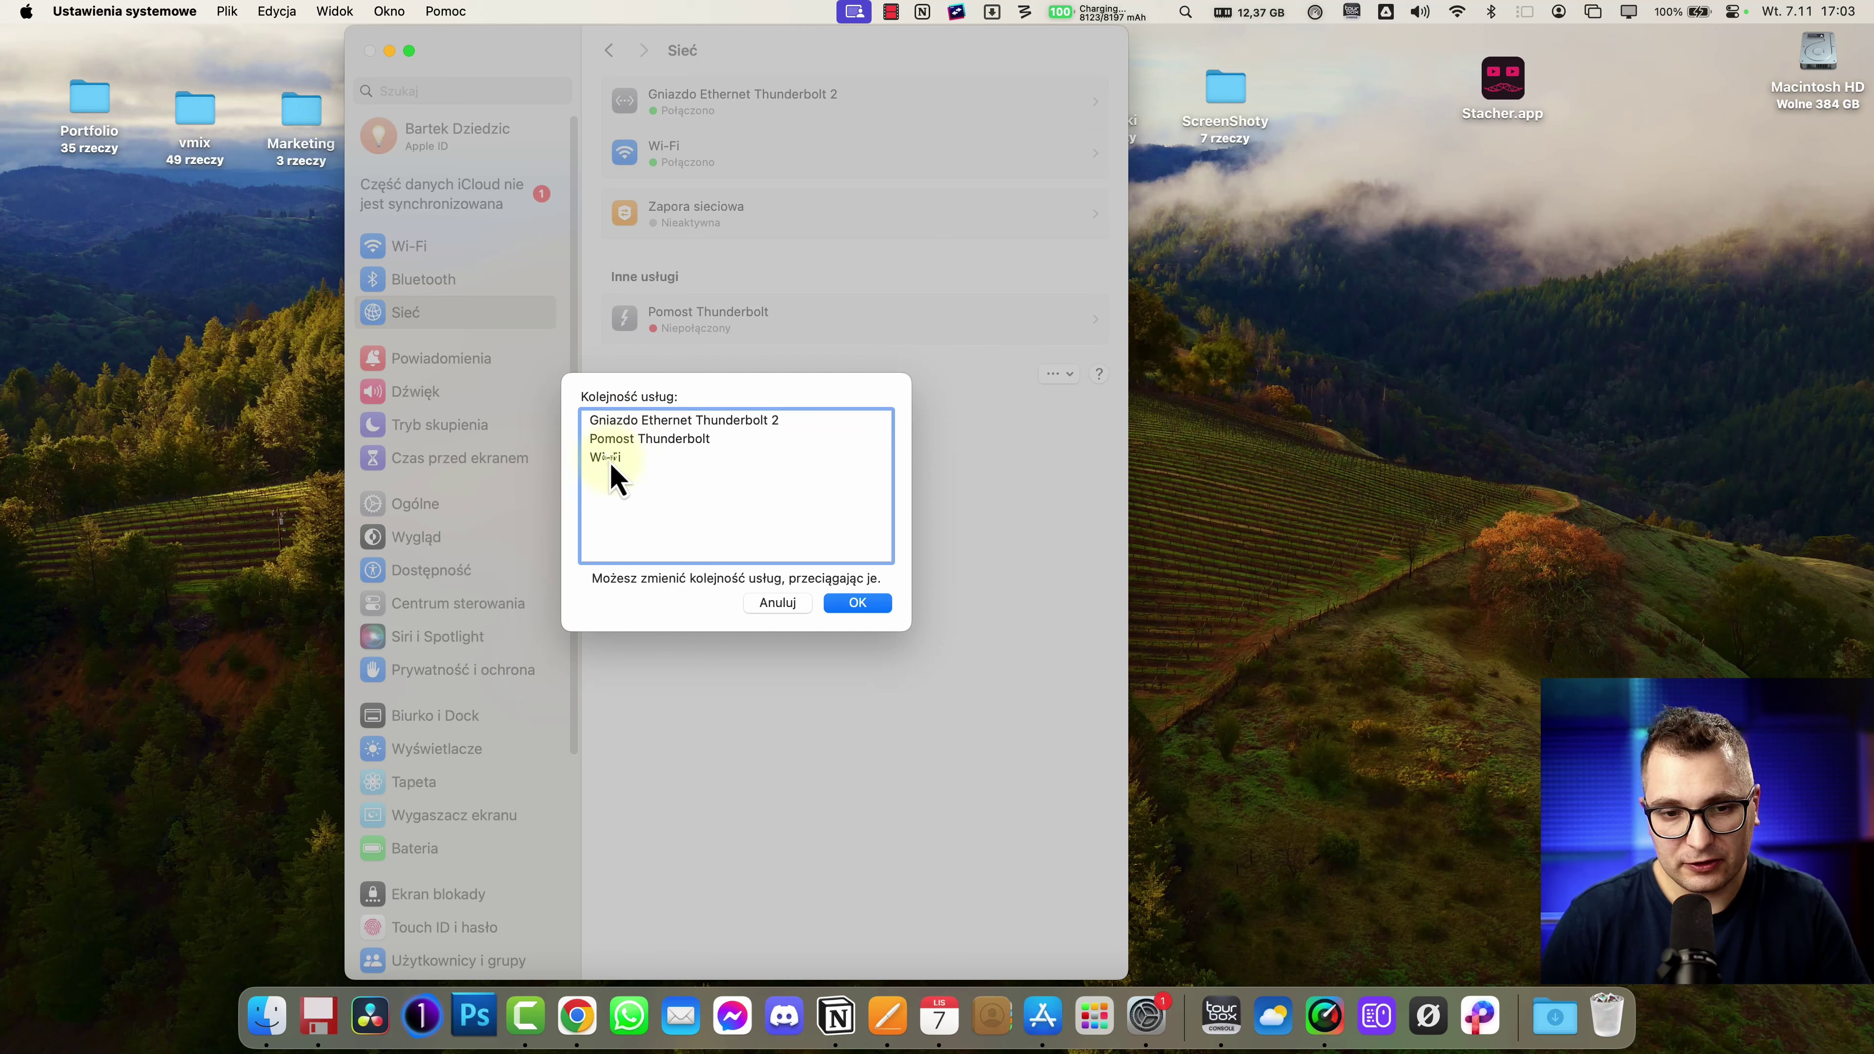
pyautogui.moveTo(617, 445); pyautogui.dragTo(620, 479)
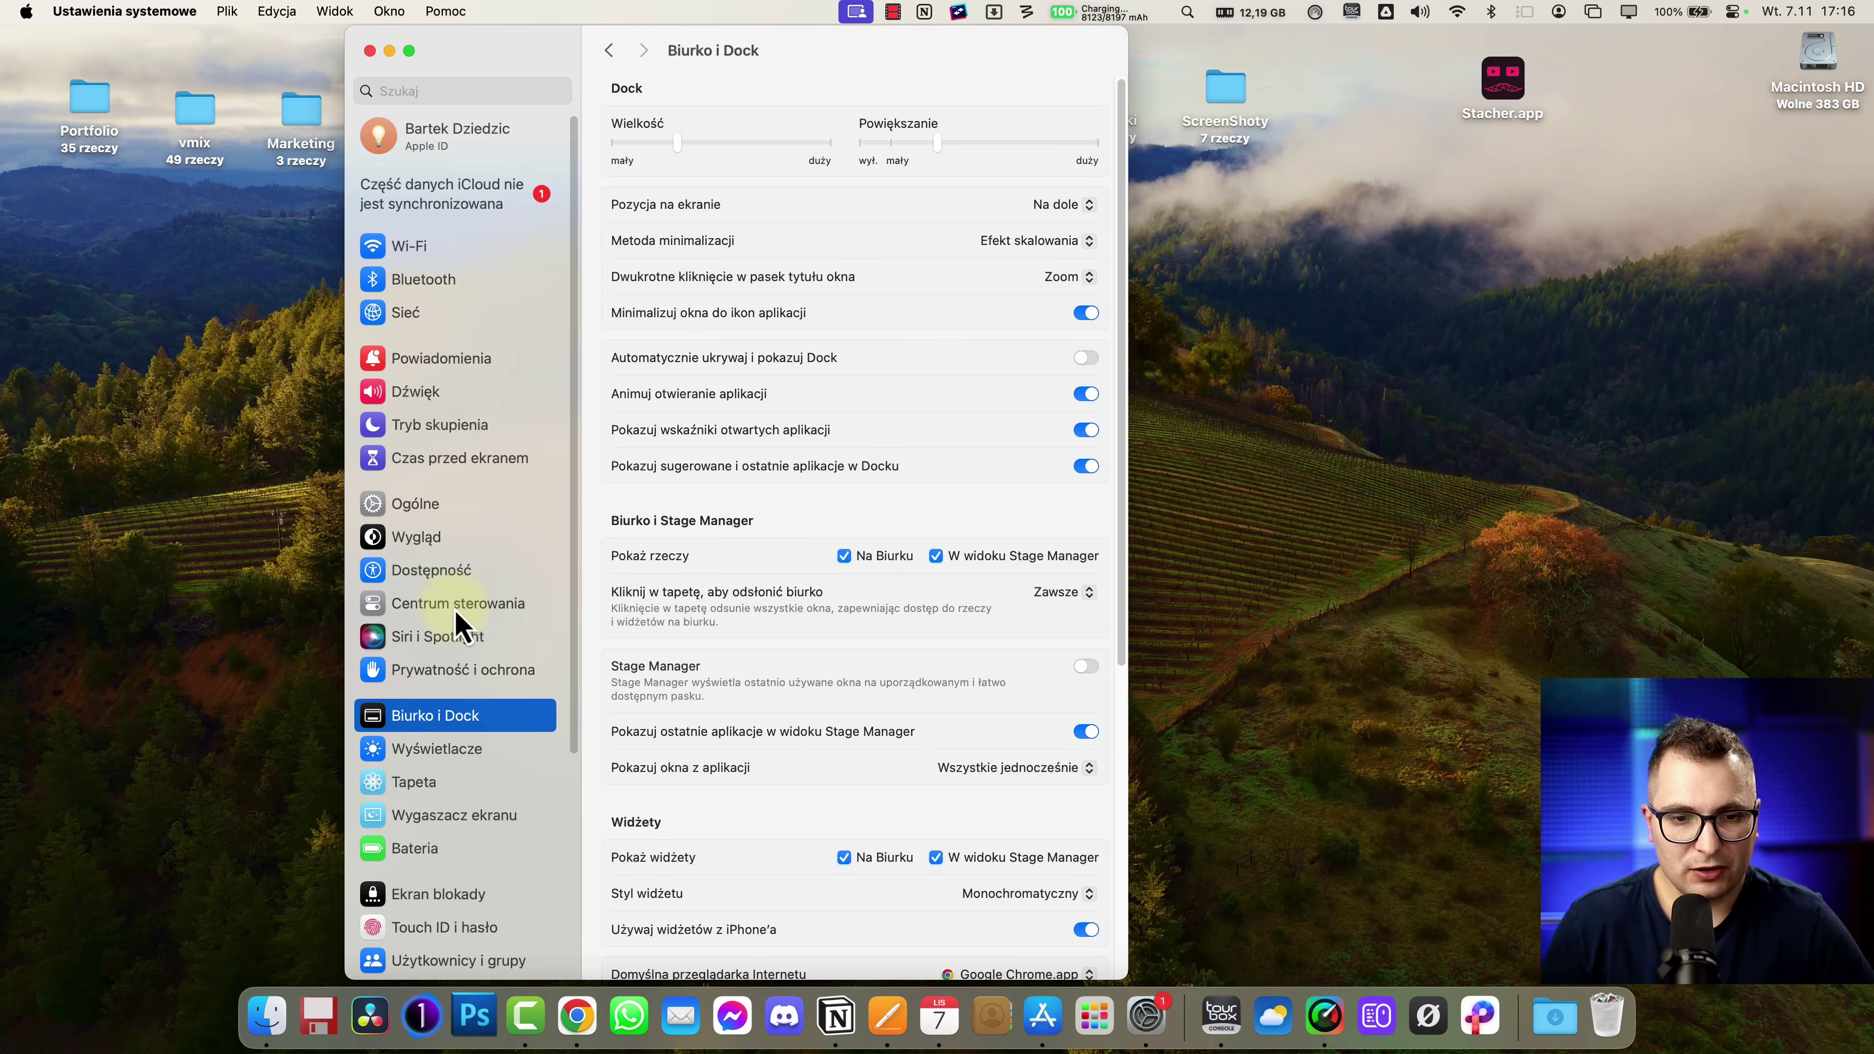
# - Open the Centrum sterowania settings and inspect the Wi-Fi and Bluetooth modules in the menu bar
pyautogui.click(451, 605)
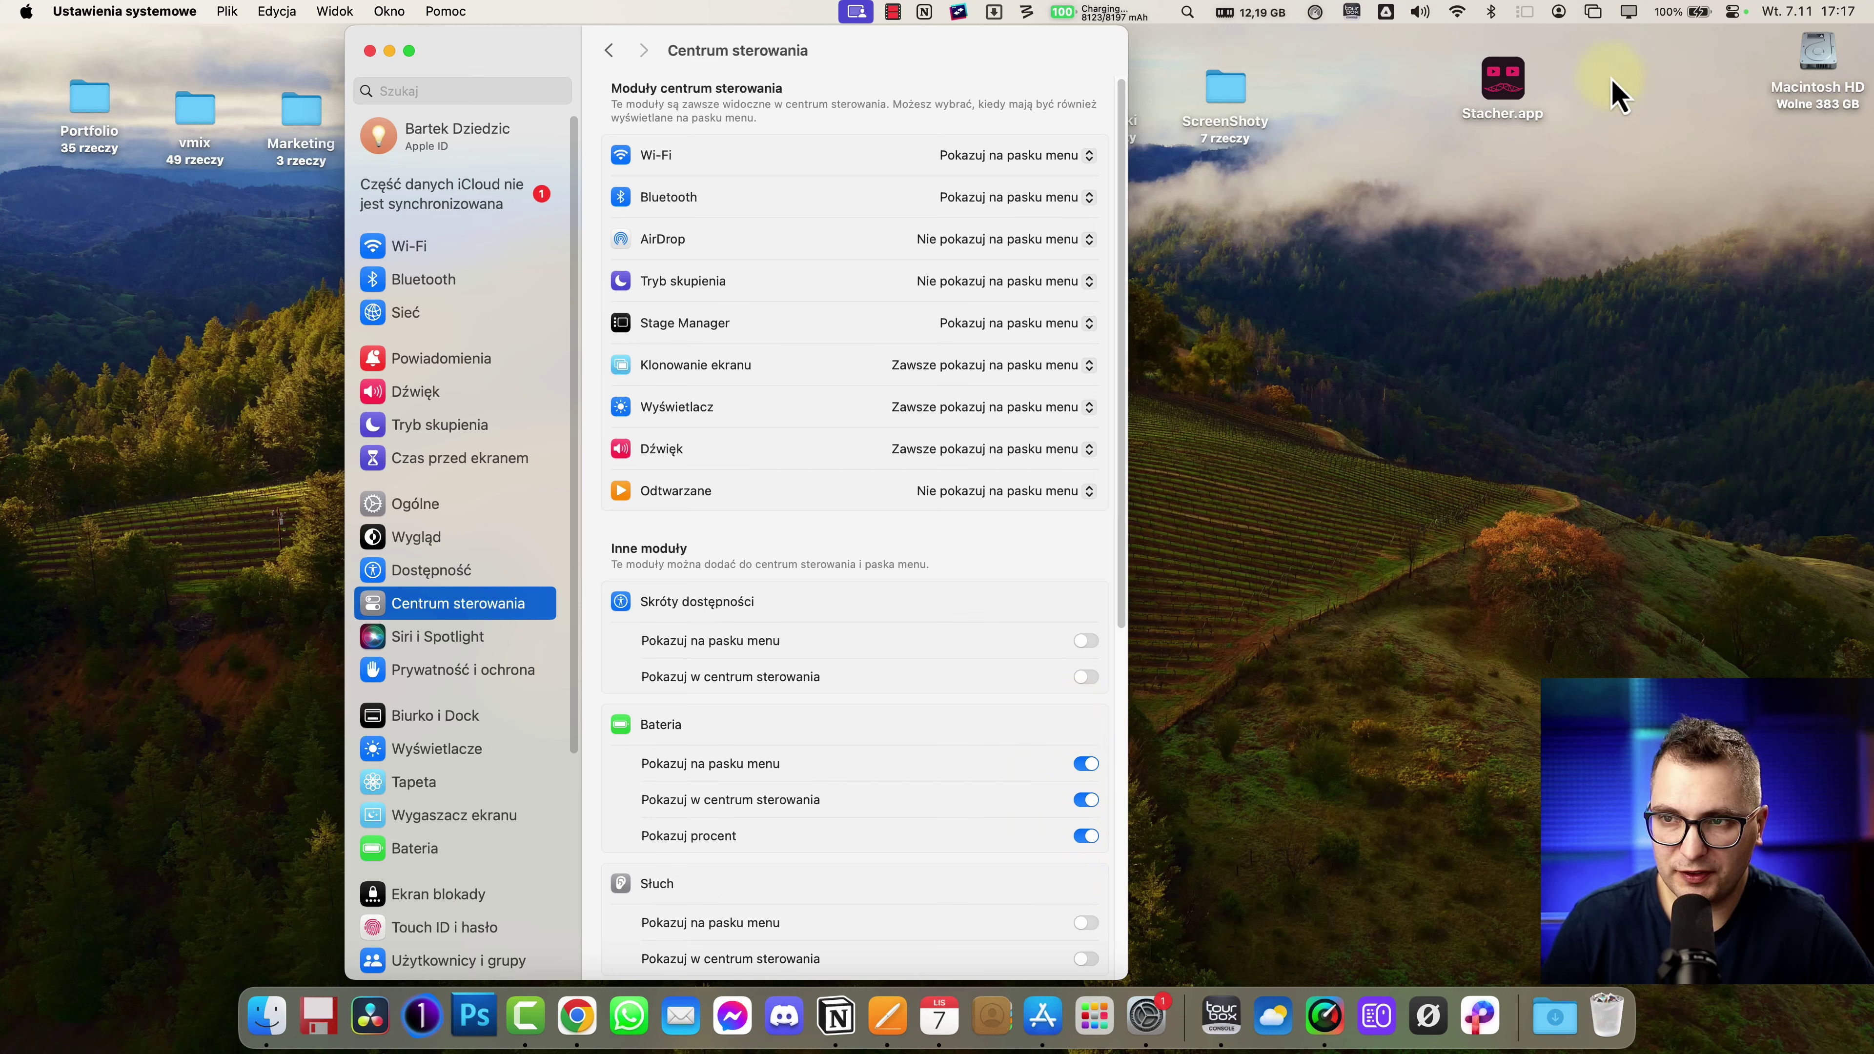
pyautogui.click(1457, 12)
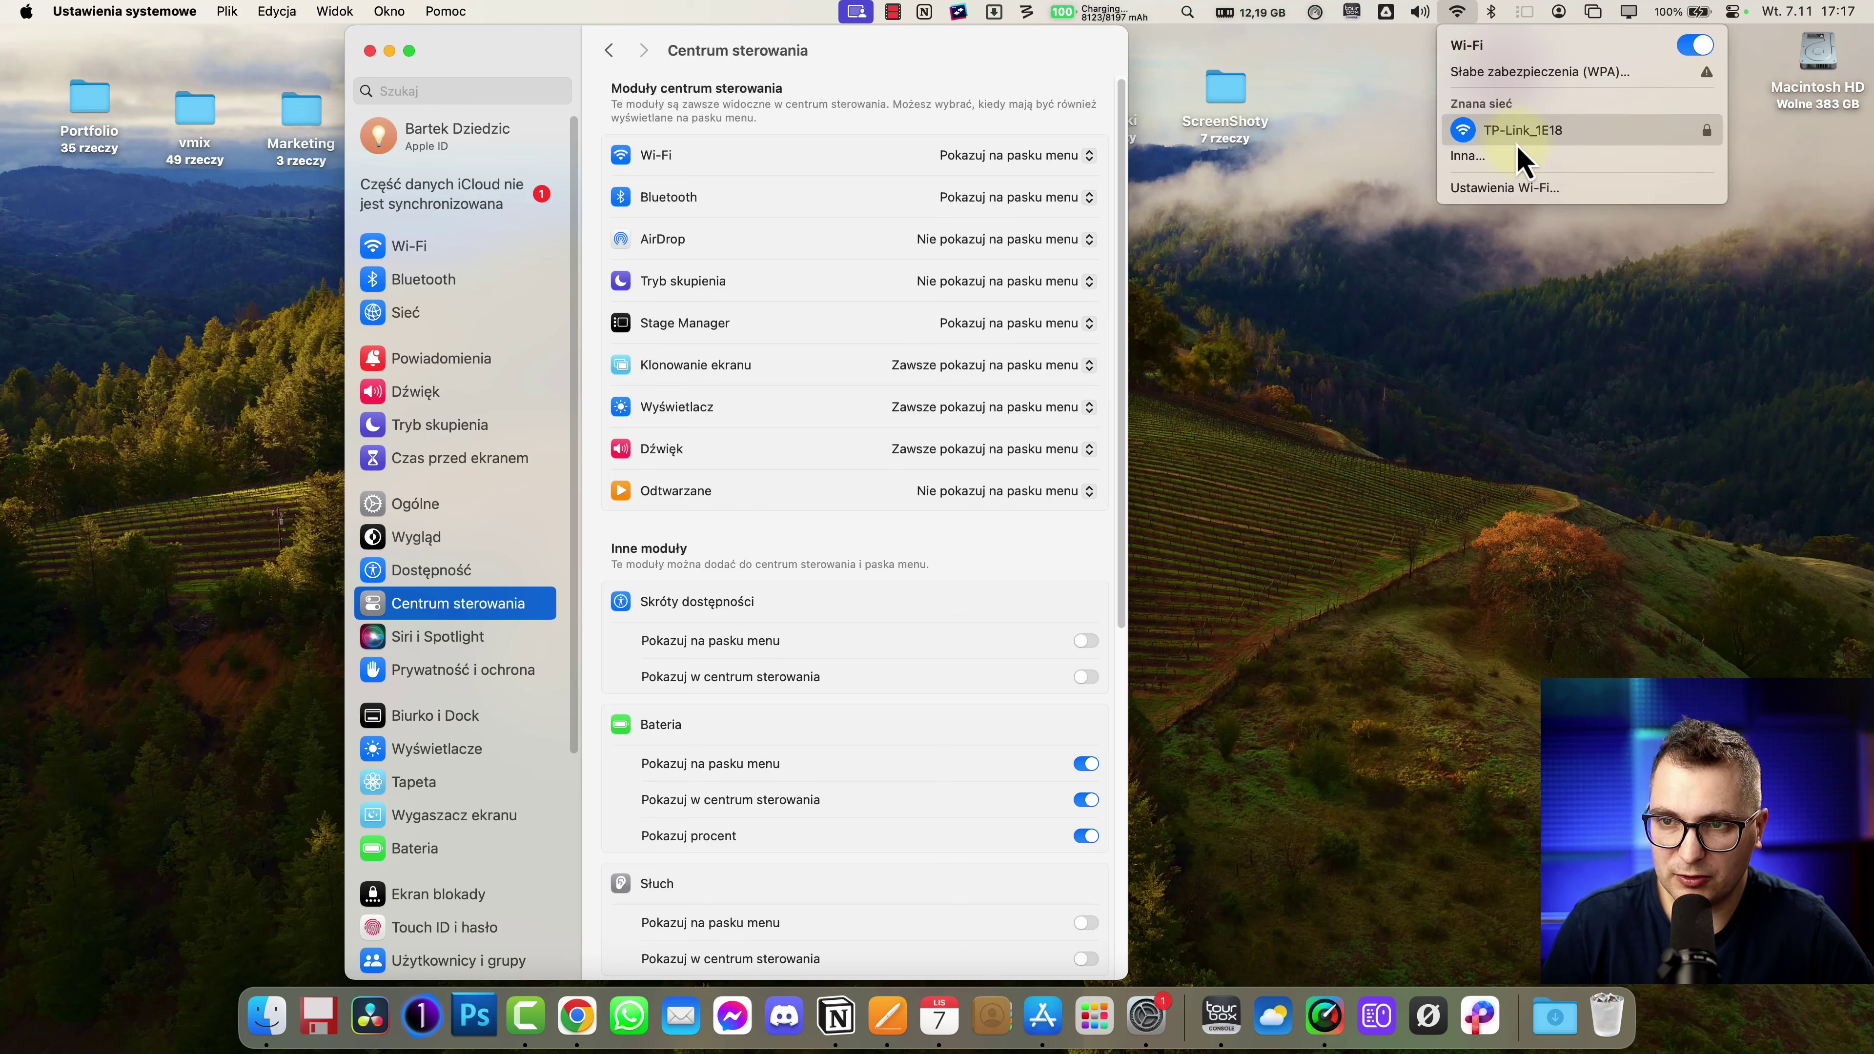
pyautogui.click(897, 102)
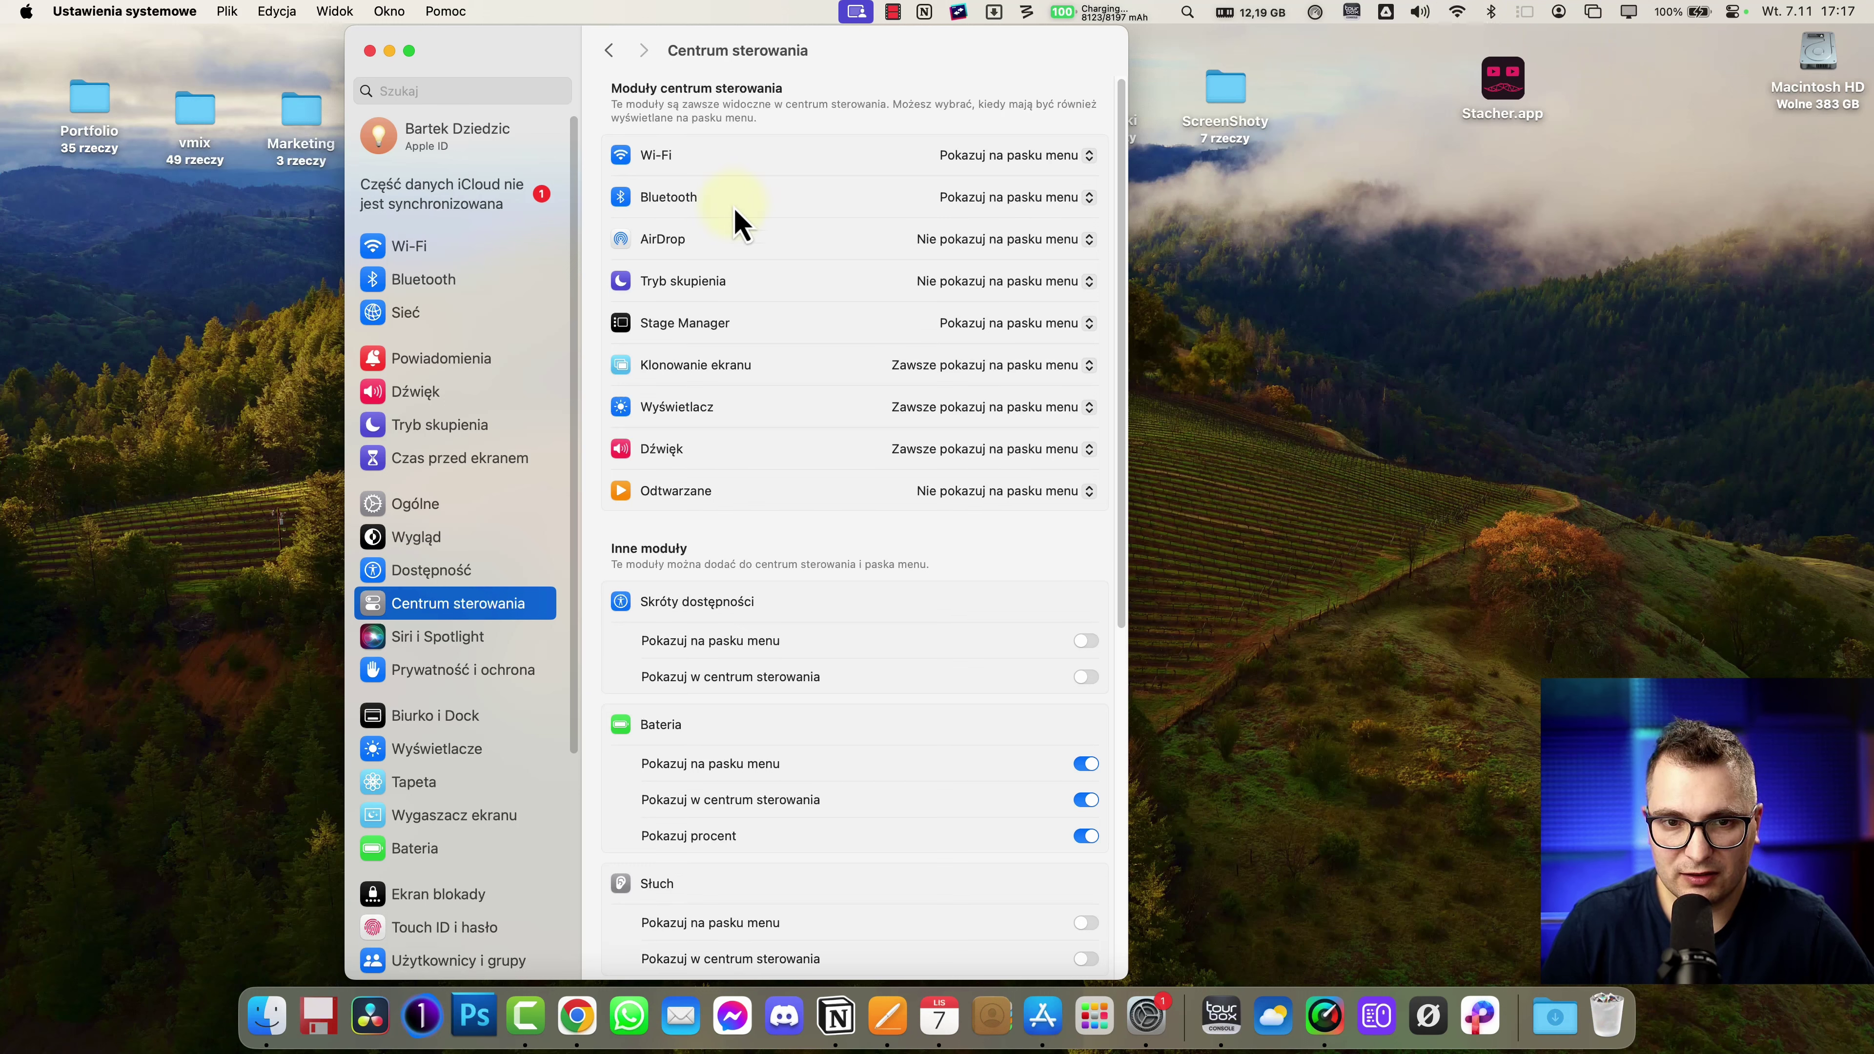
pyautogui.click(1491, 13)
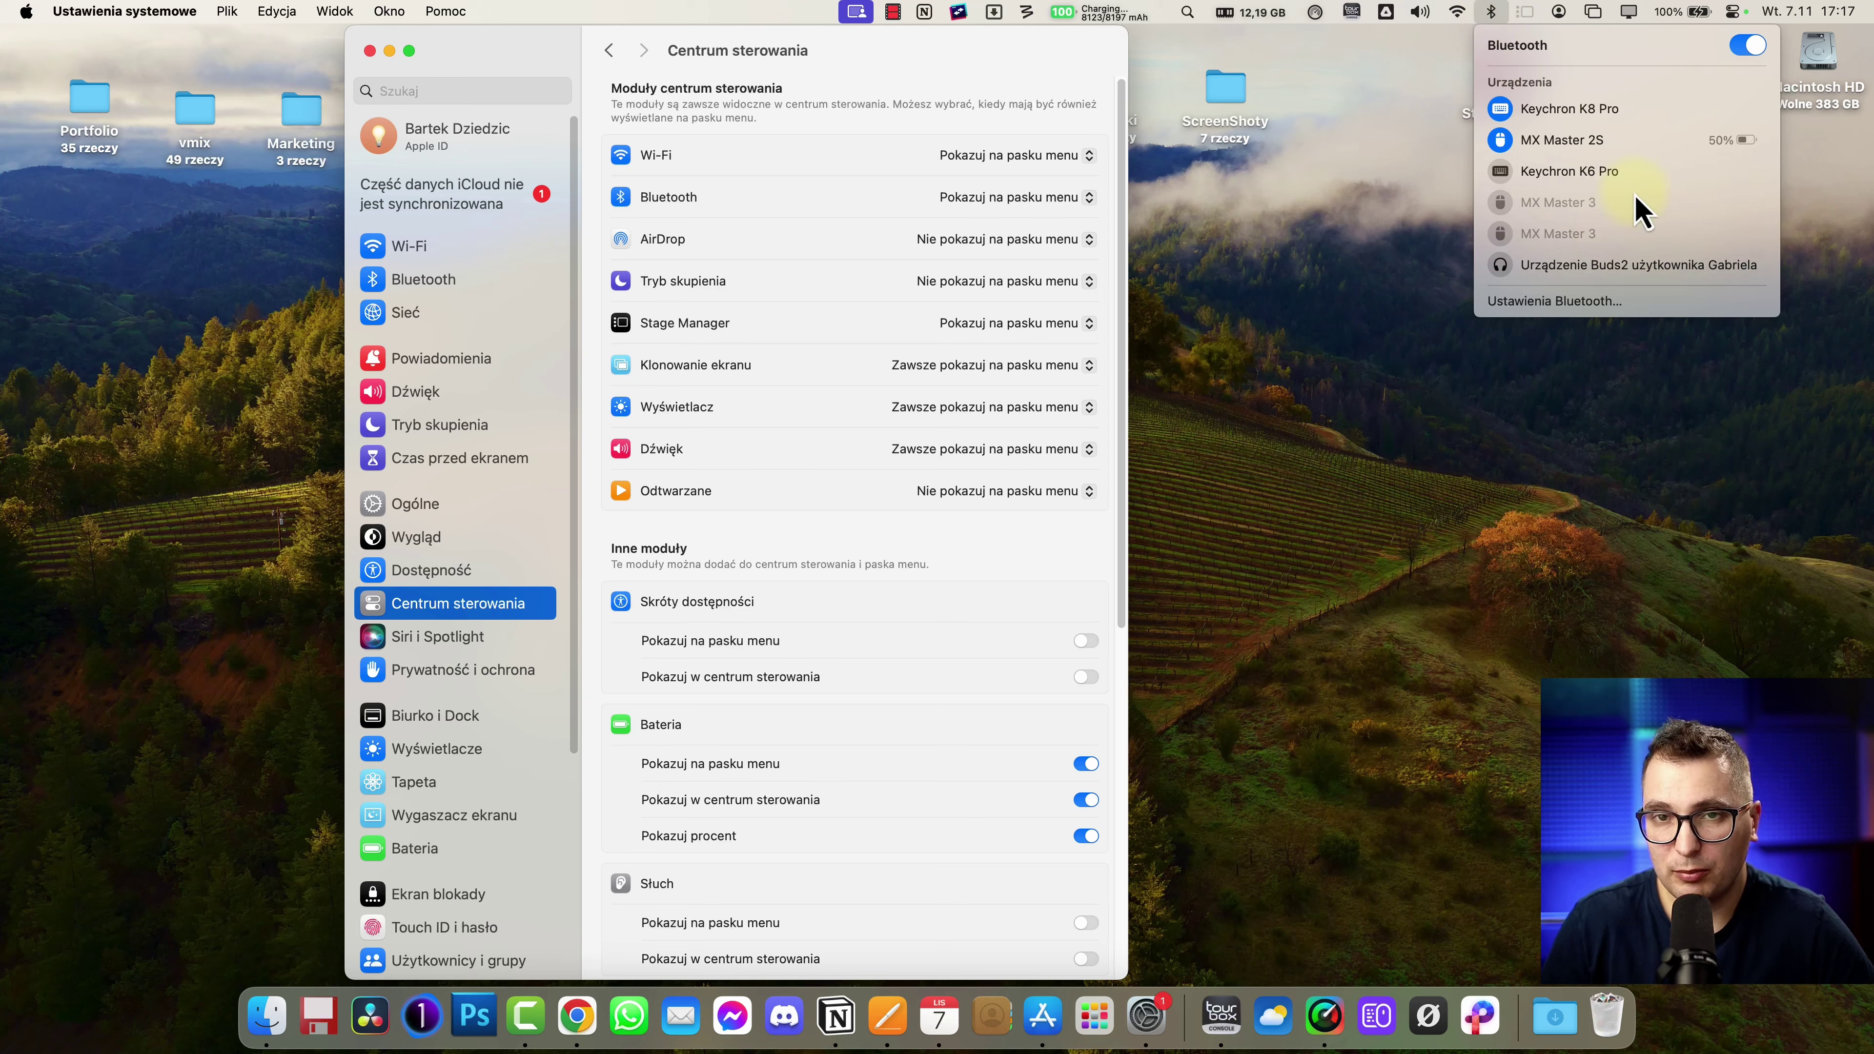
pyautogui.click(927, 54)
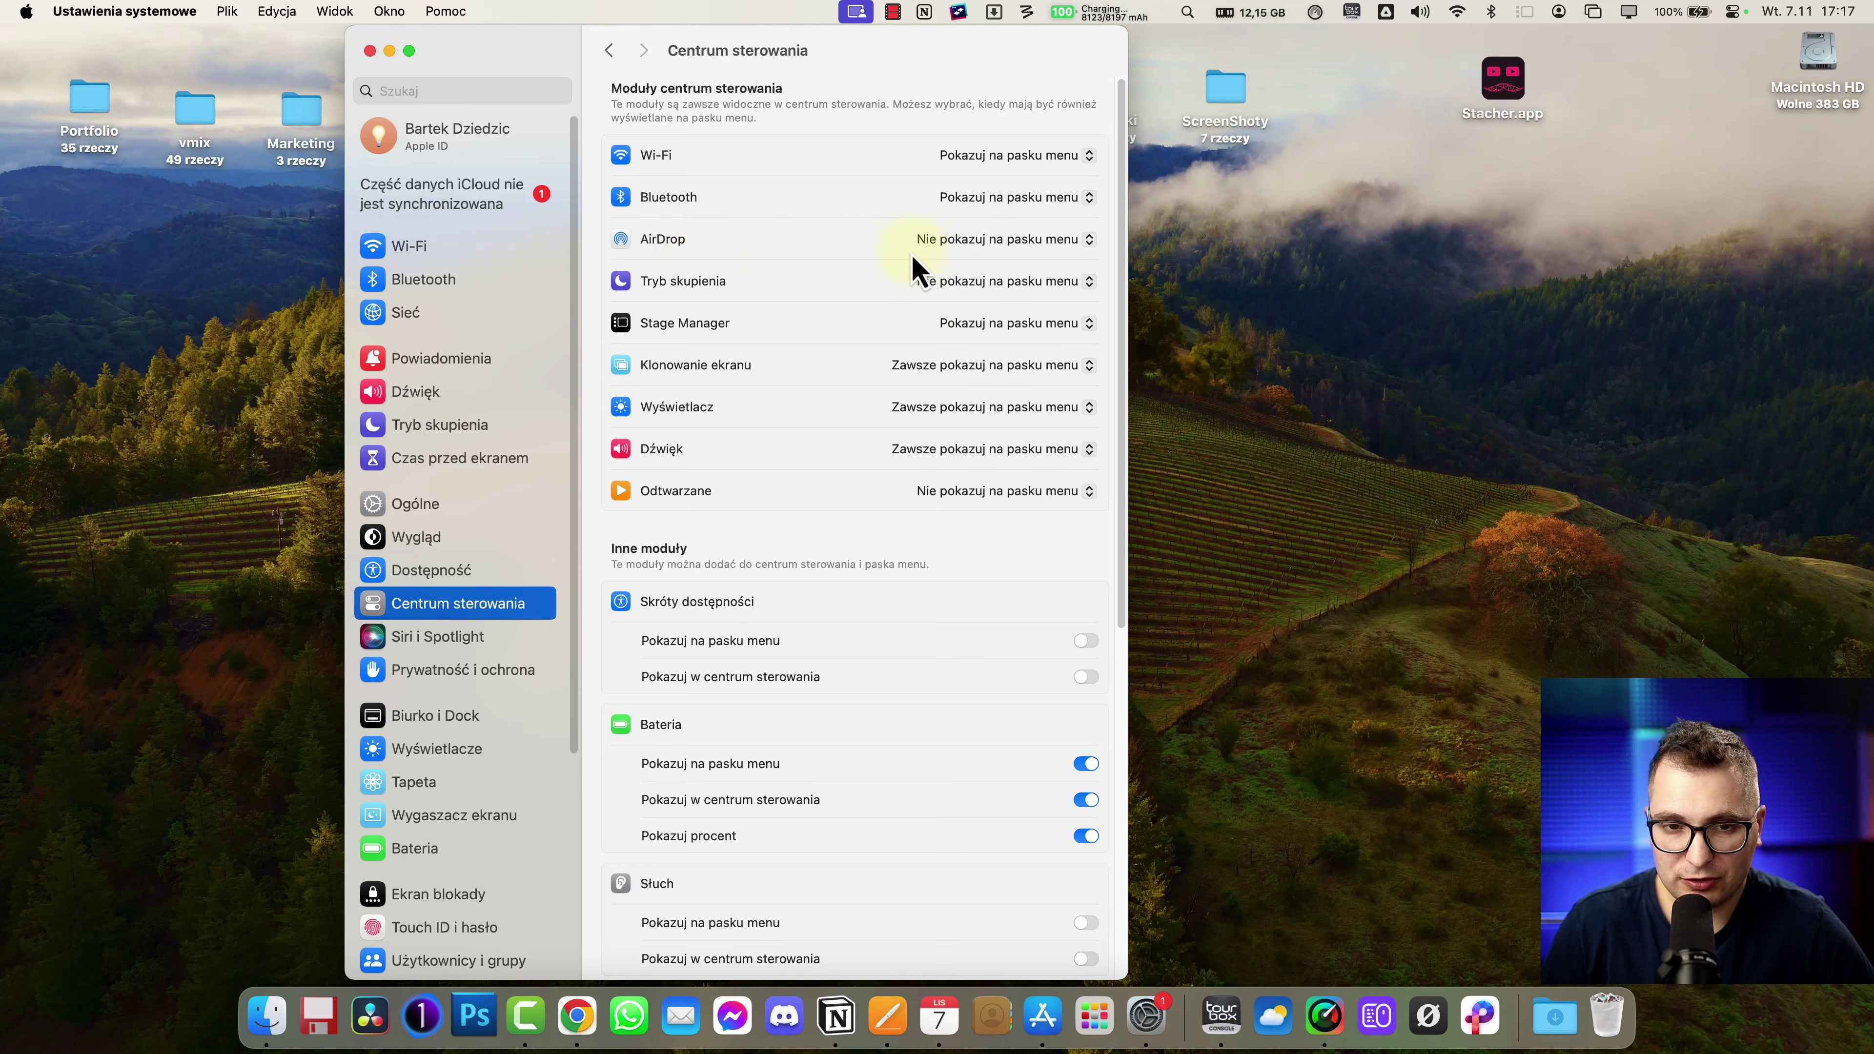
# - Inspect the Stage Manager and Klonowanie ekranu modules in the menu bar
pyautogui.click(1525, 12)
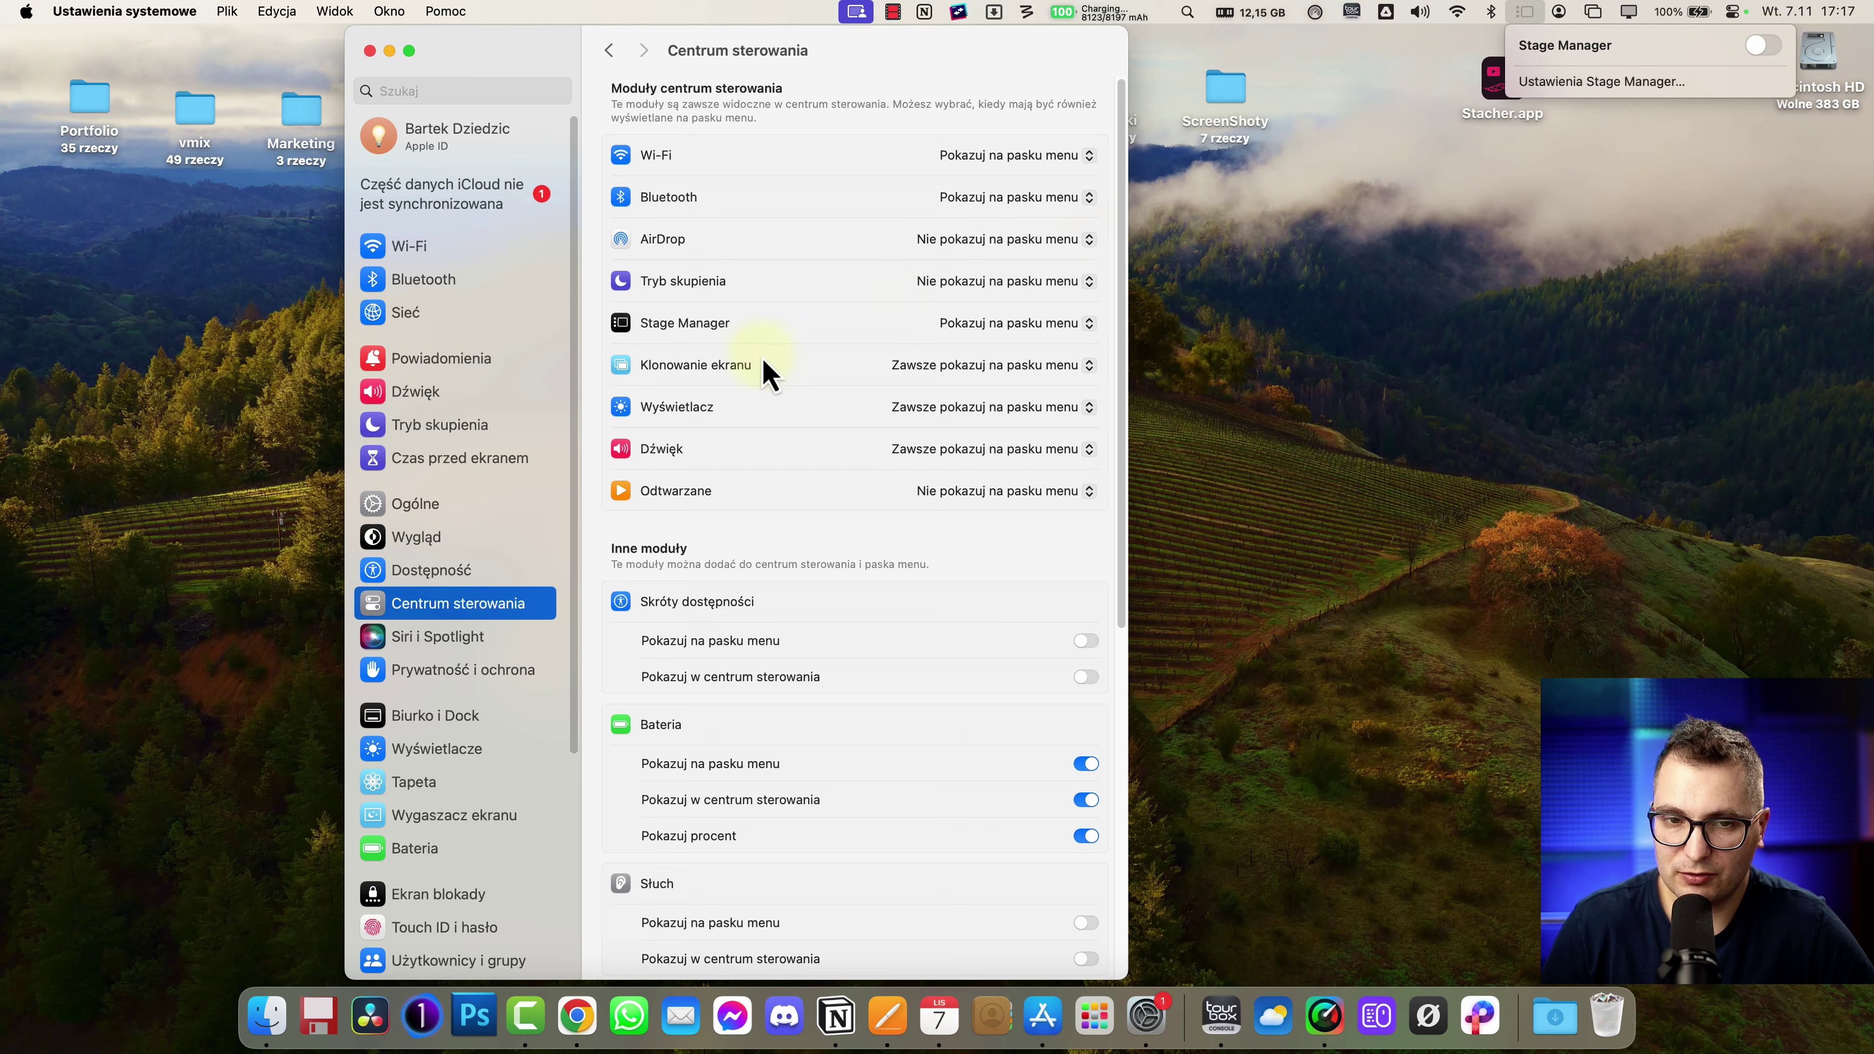
pyautogui.click(719, 380)
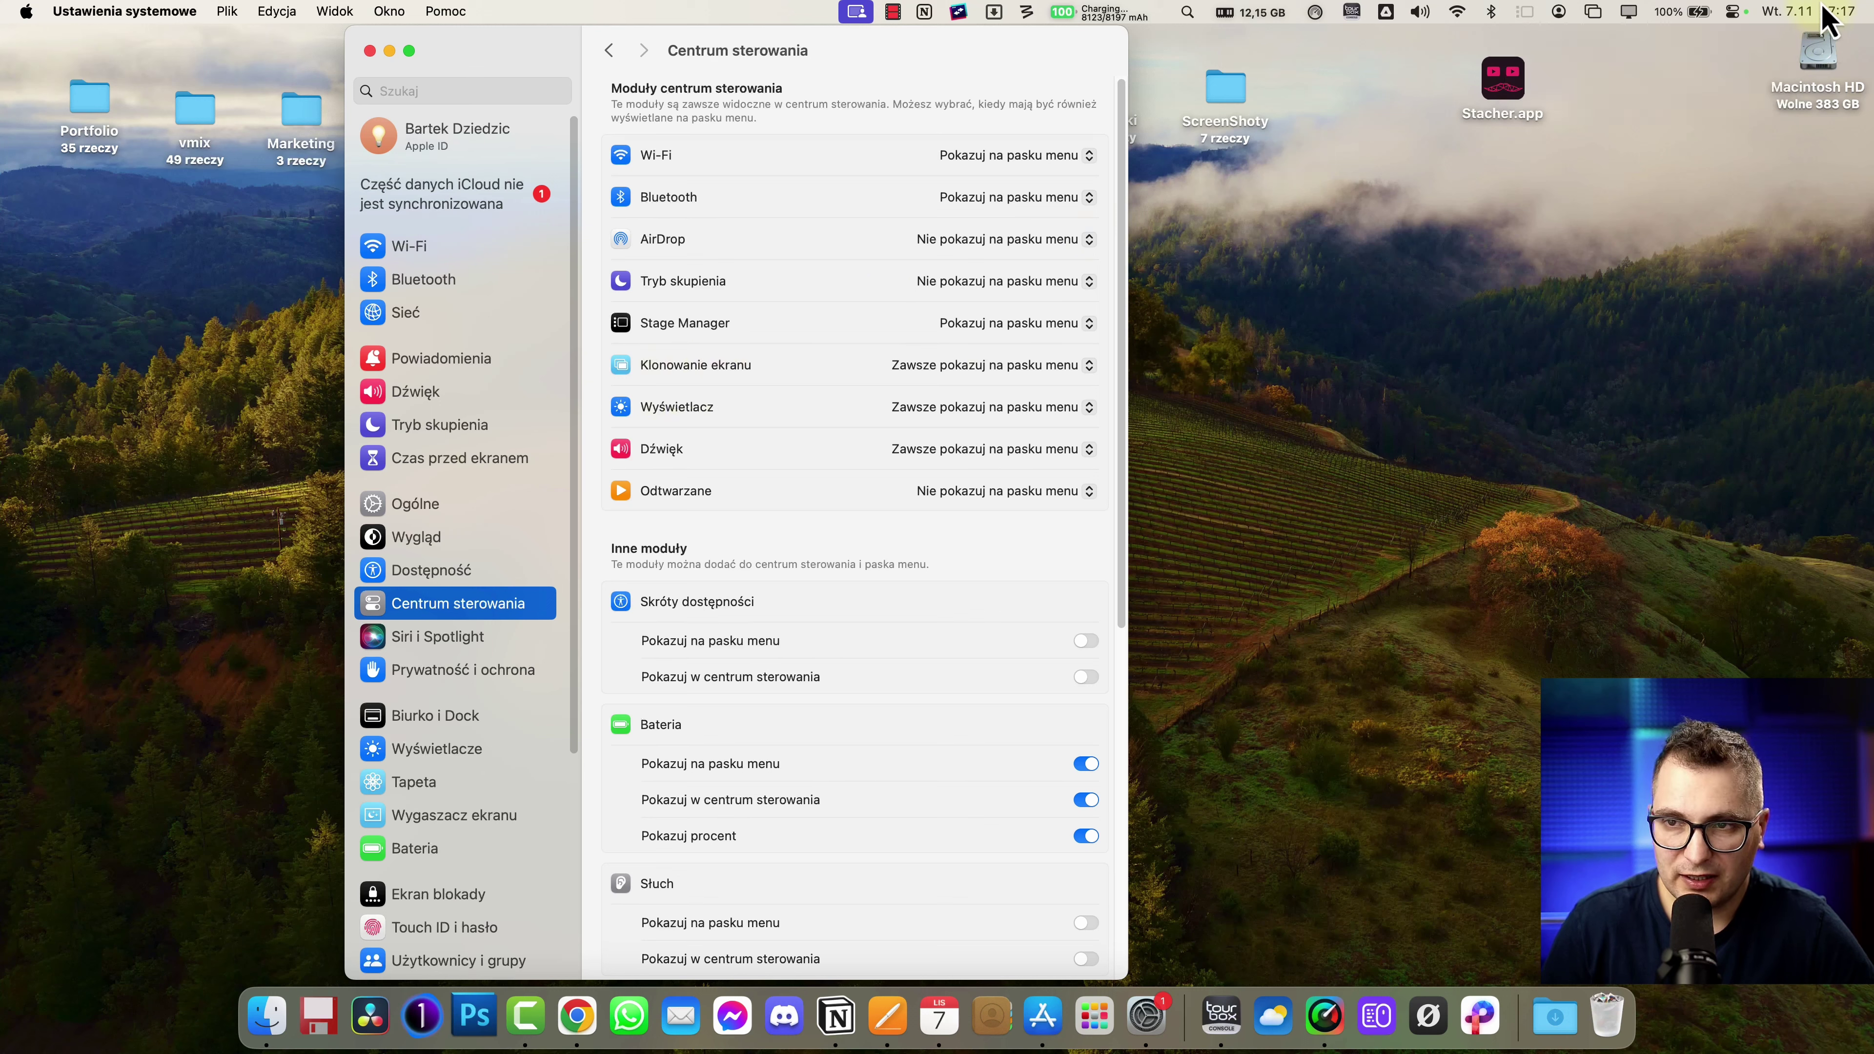
pyautogui.click(1593, 11)
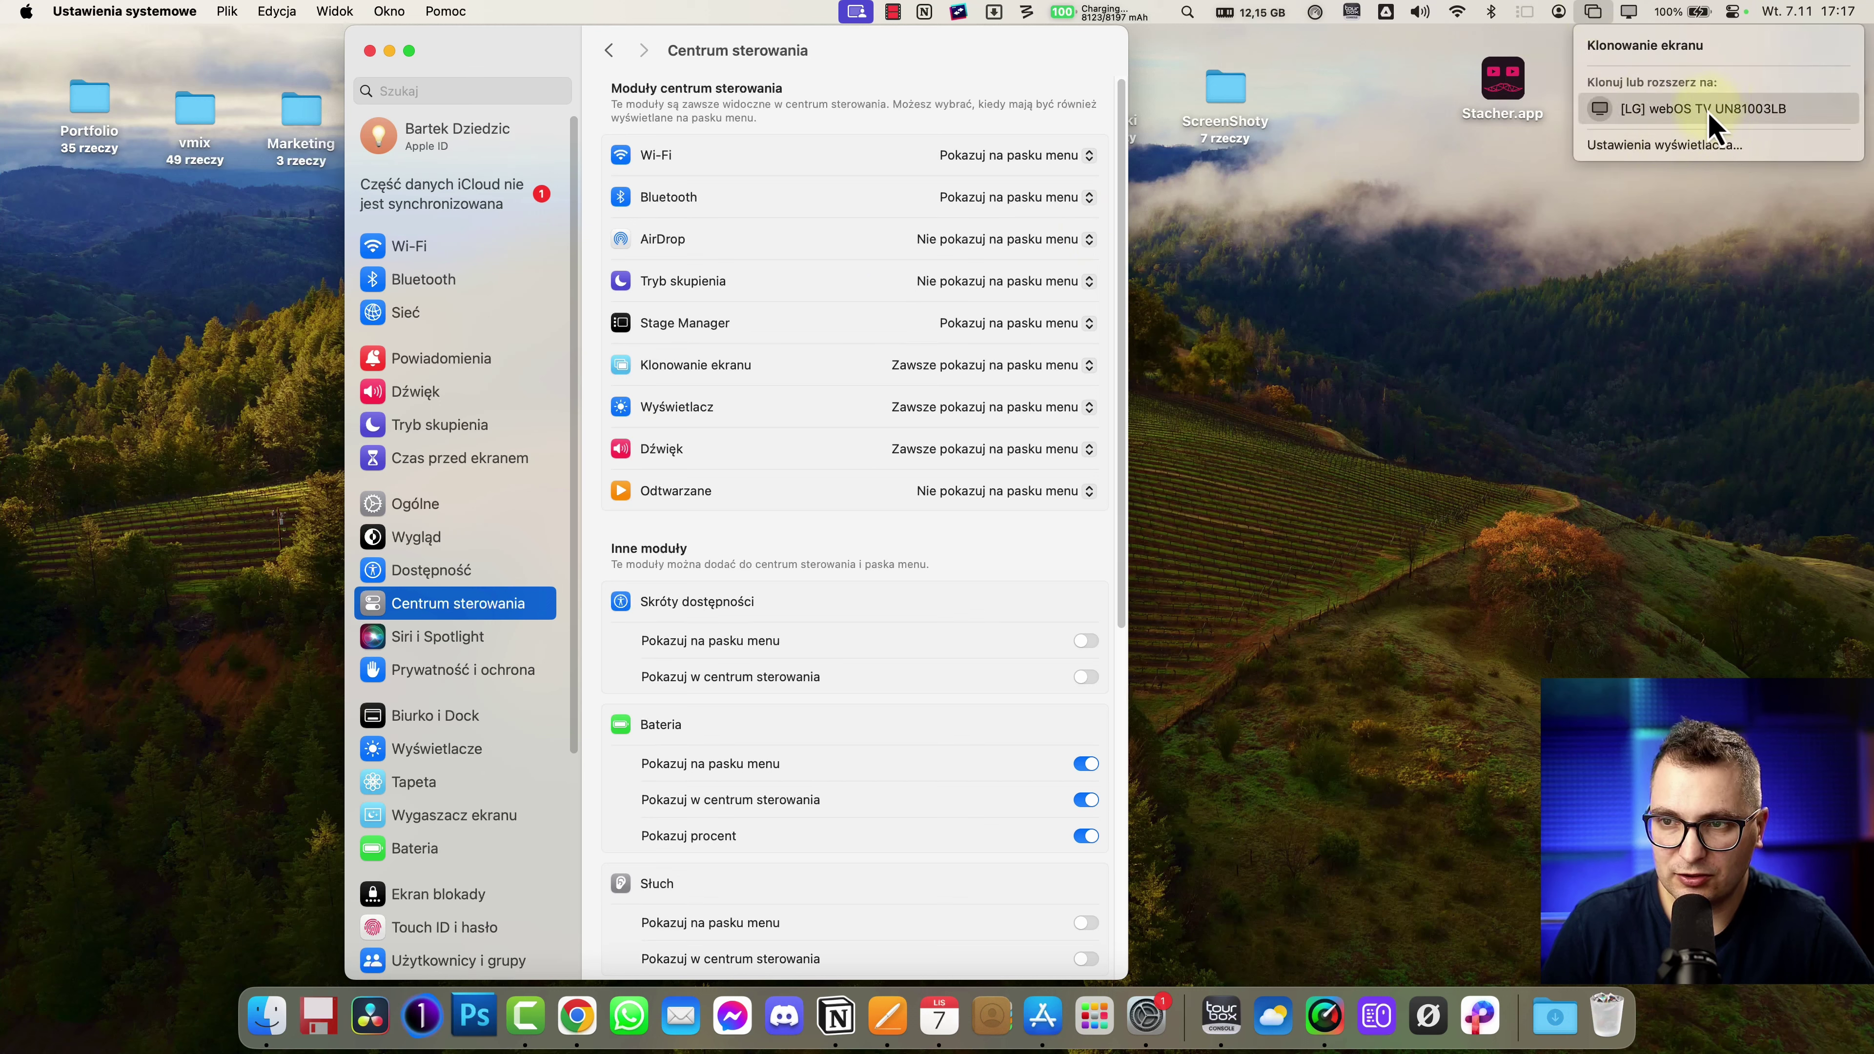
# - Inspect the Wyświetlacz and Dźwięk modules in the menu bar and review the Inne moduły section of the Centrum sterowania settings
pyautogui.click(697, 561)
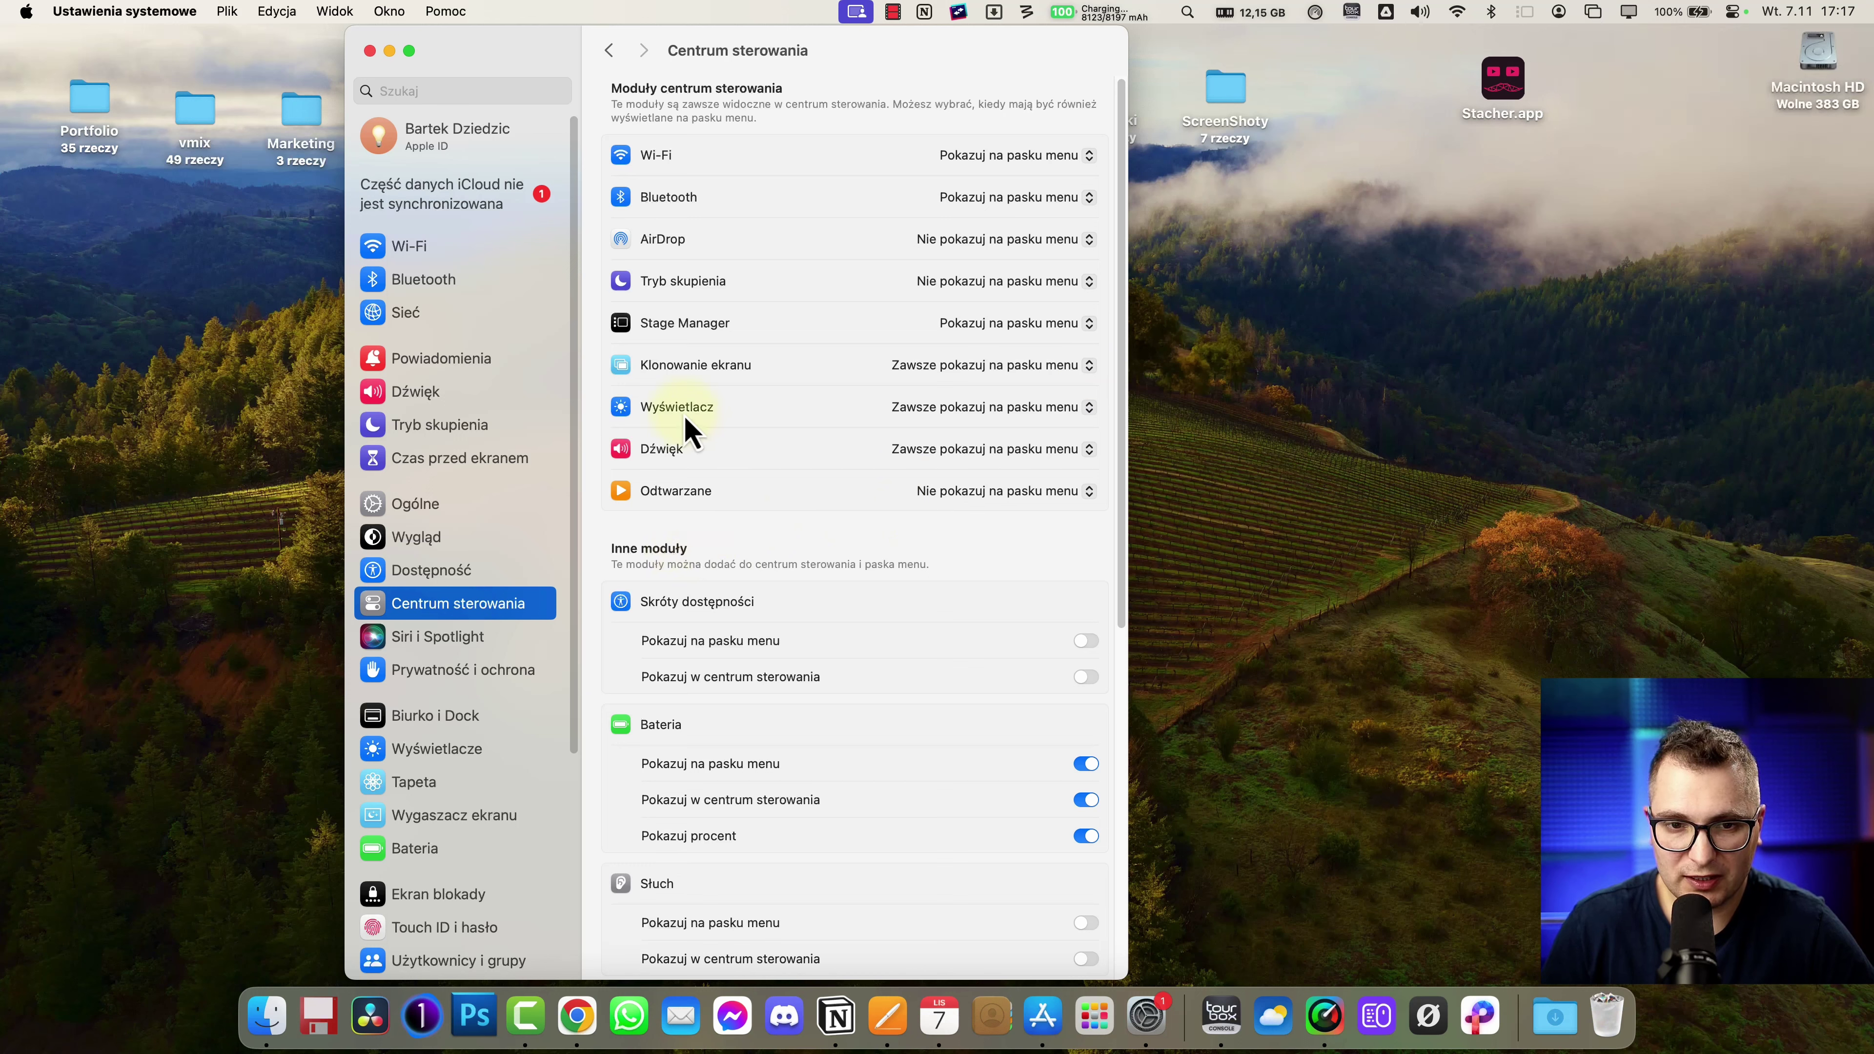
pyautogui.click(1628, 12)
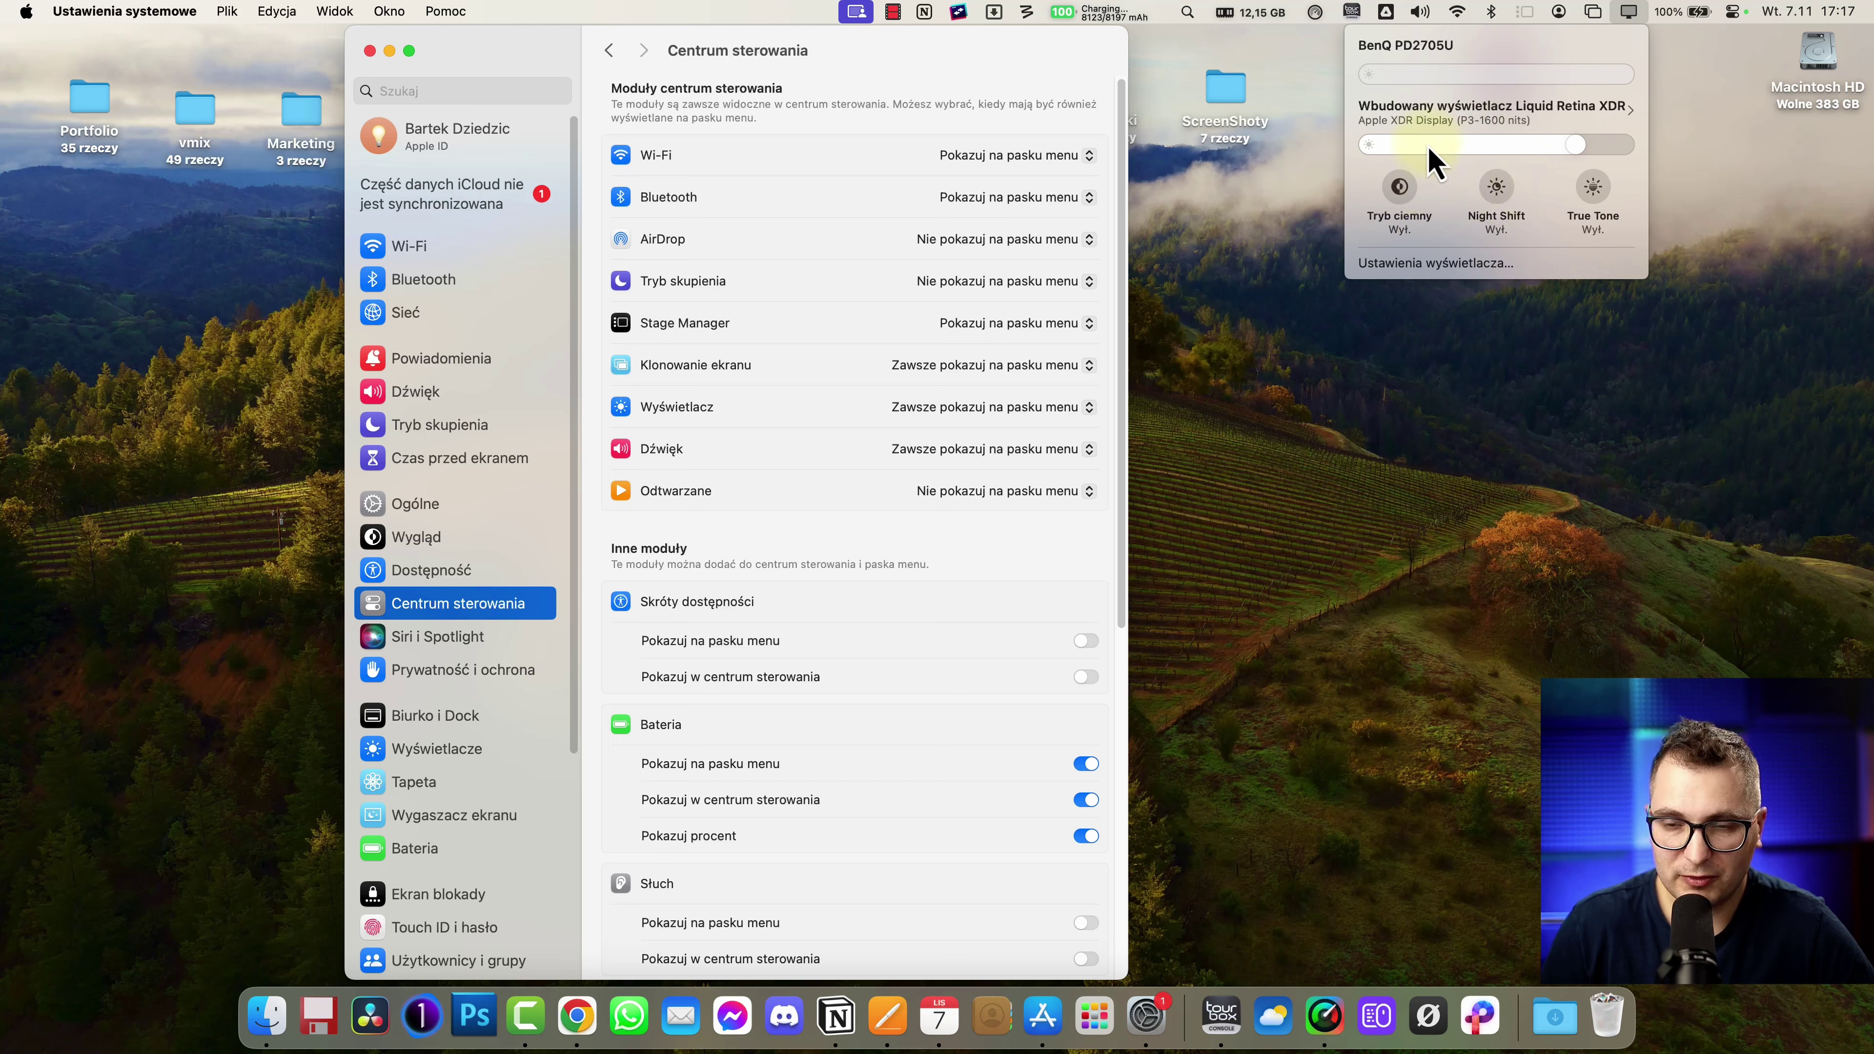
pyautogui.click(706, 463)
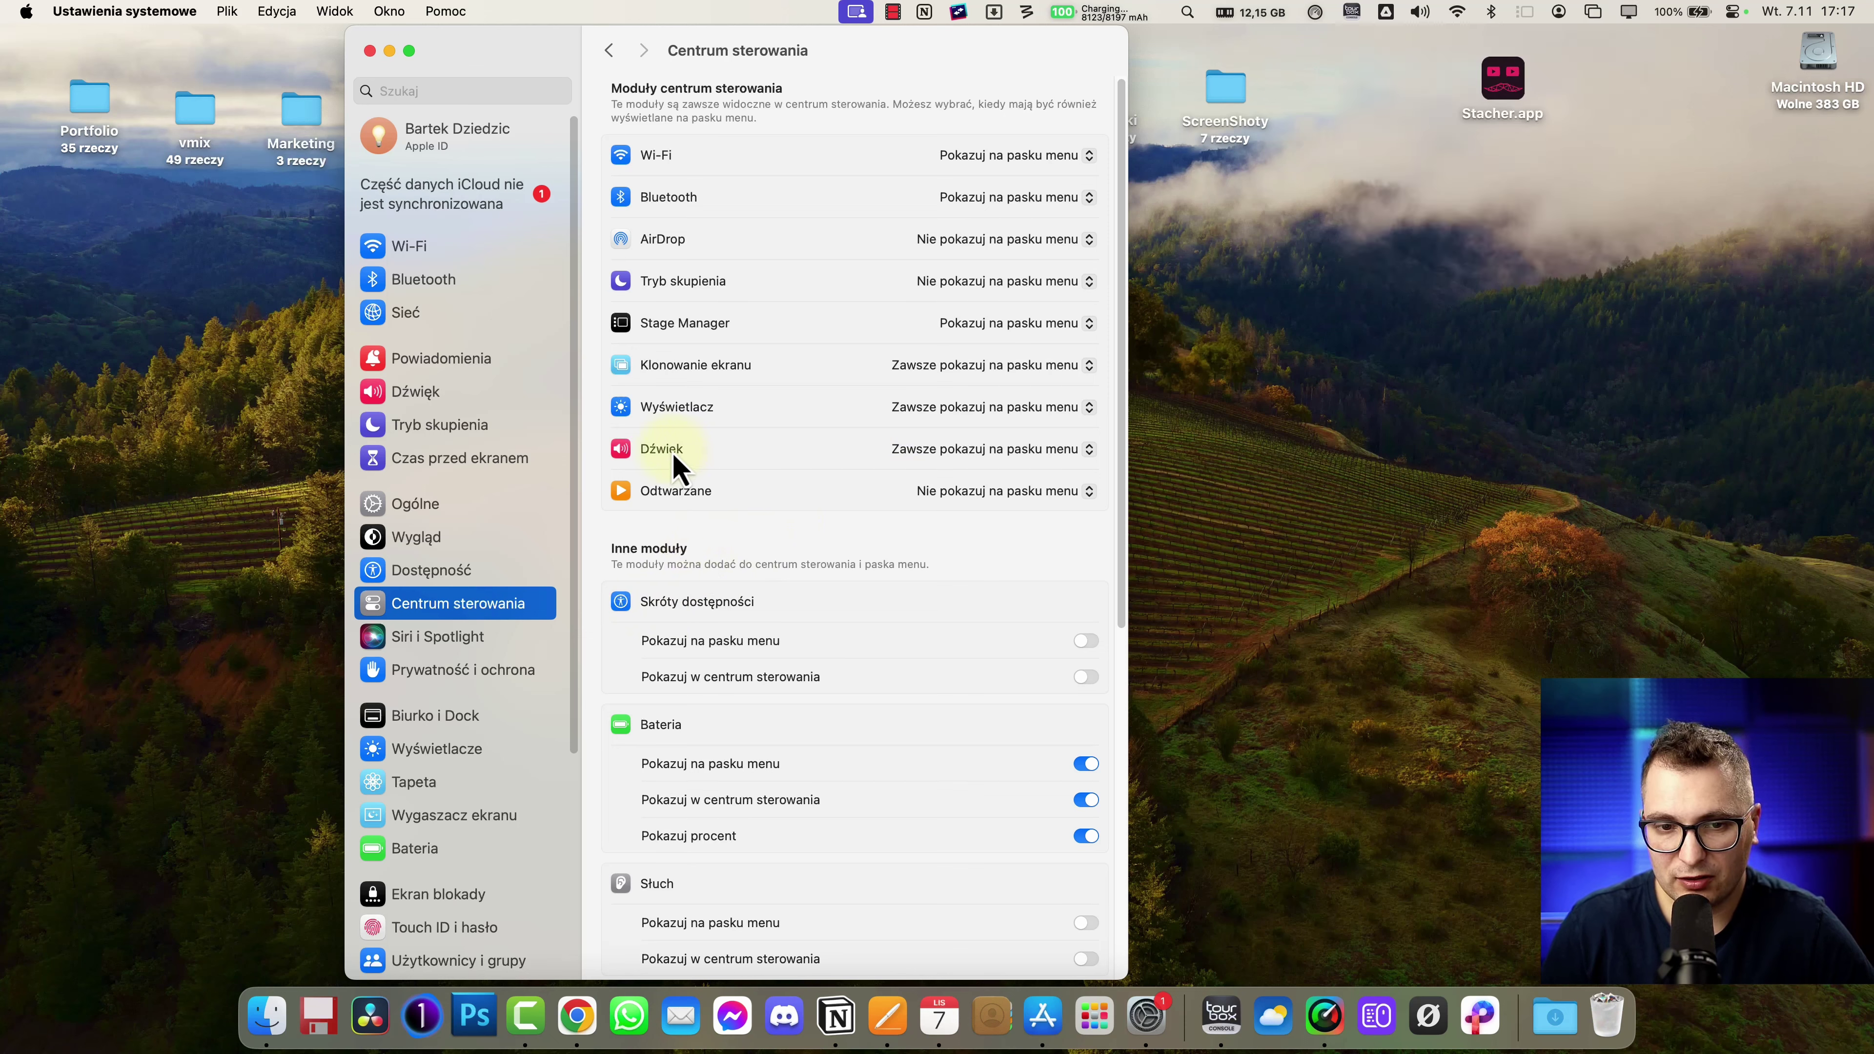
pyautogui.click(1418, 12)
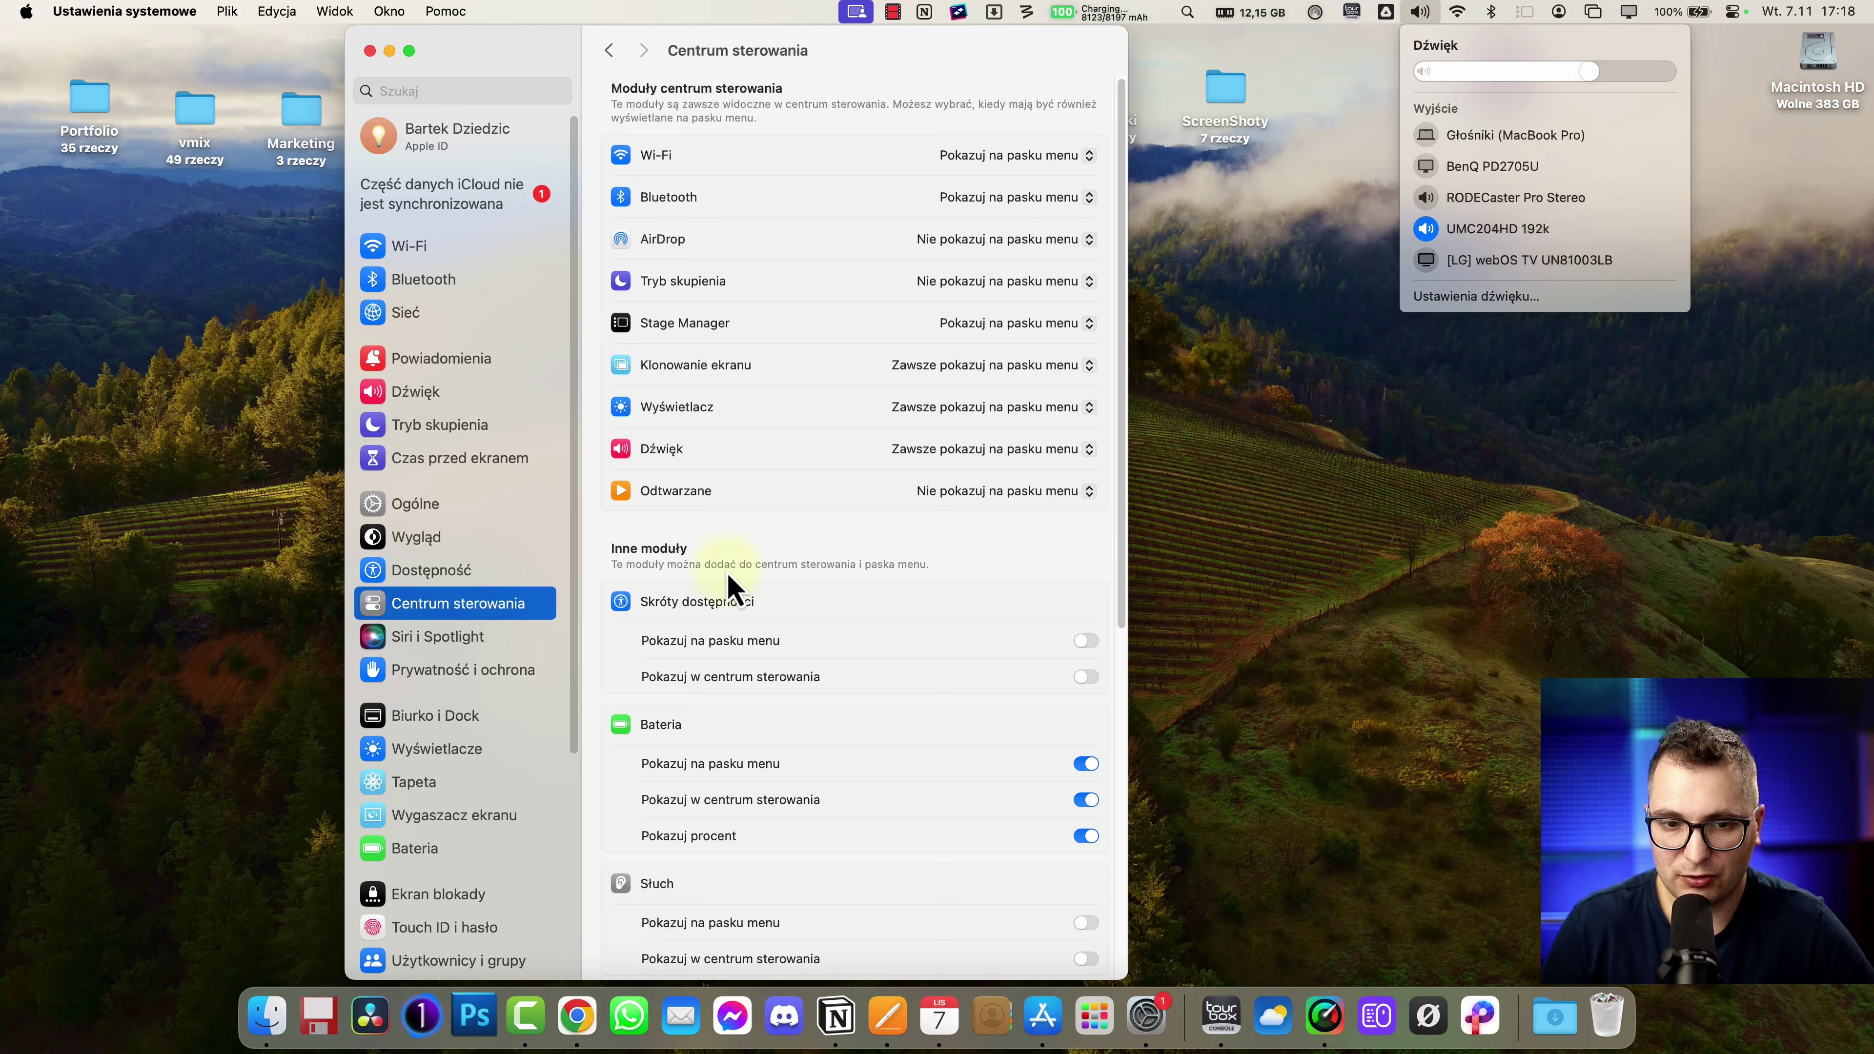
pyautogui.click(788, 543)
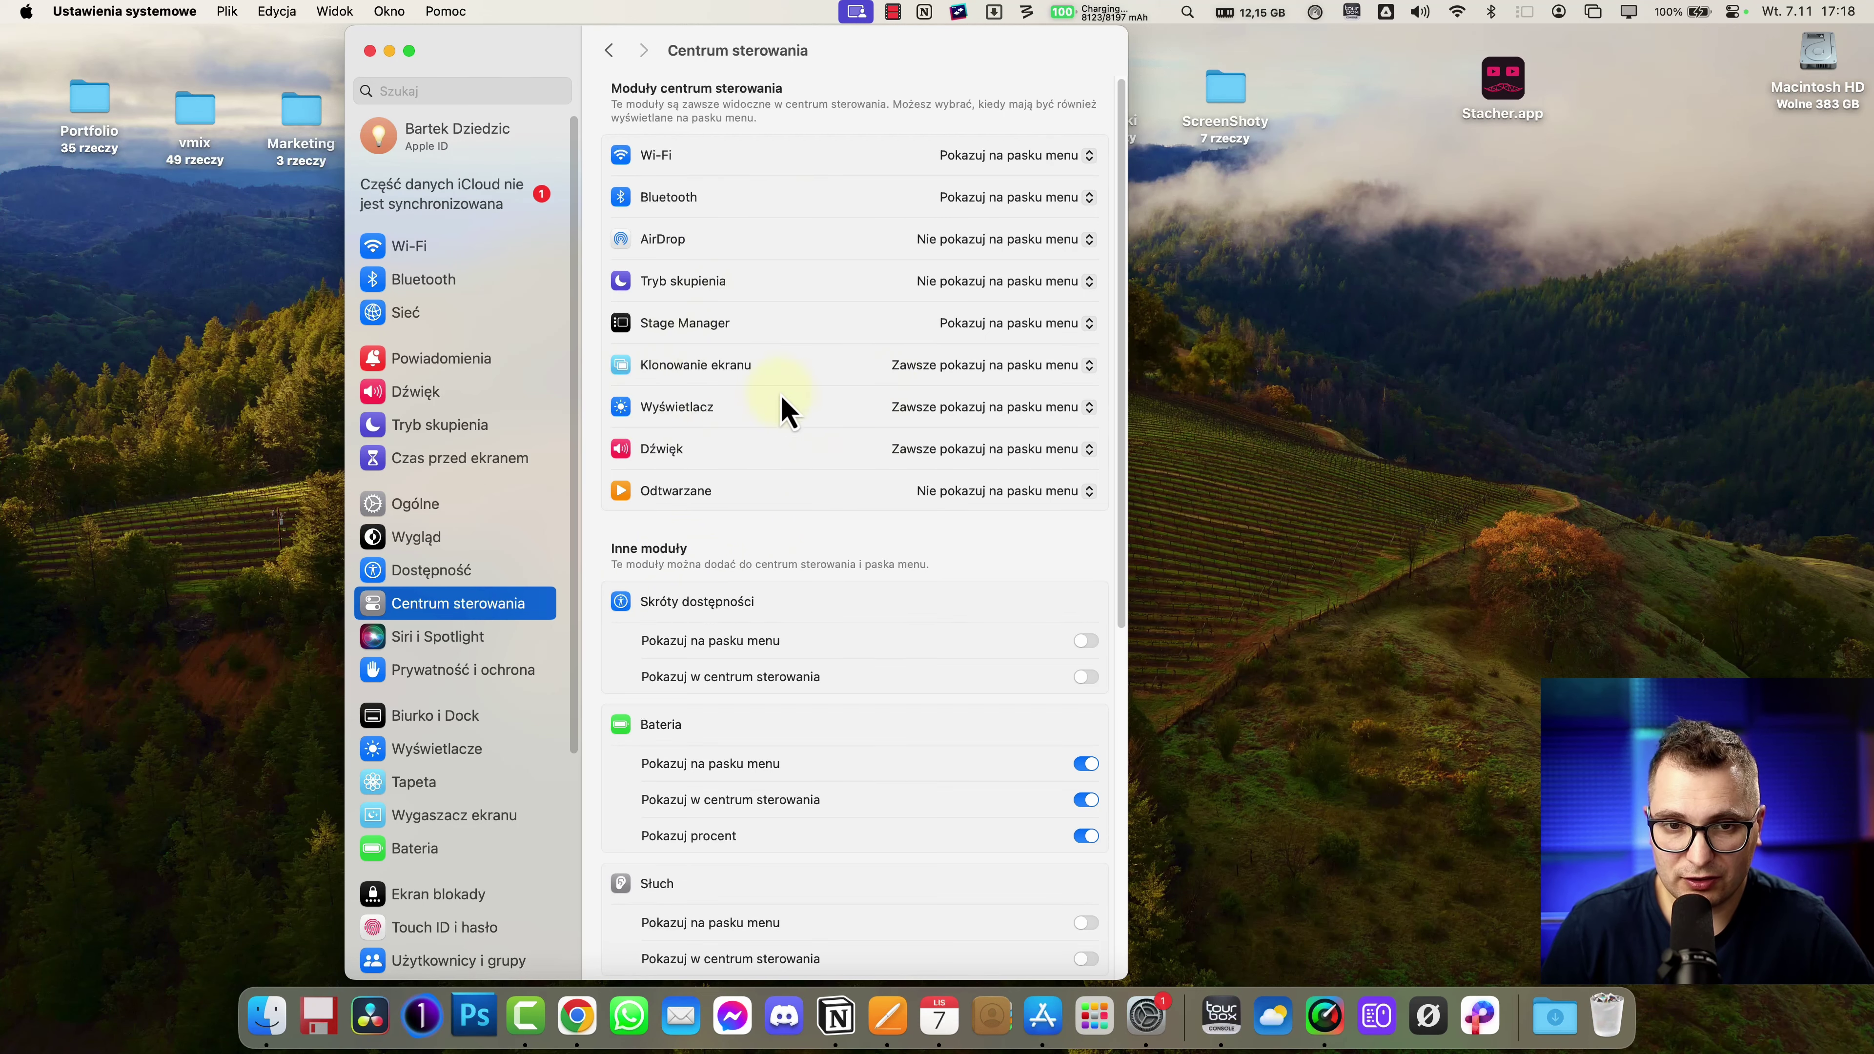
pyautogui.scroll(-10, 782, 421)
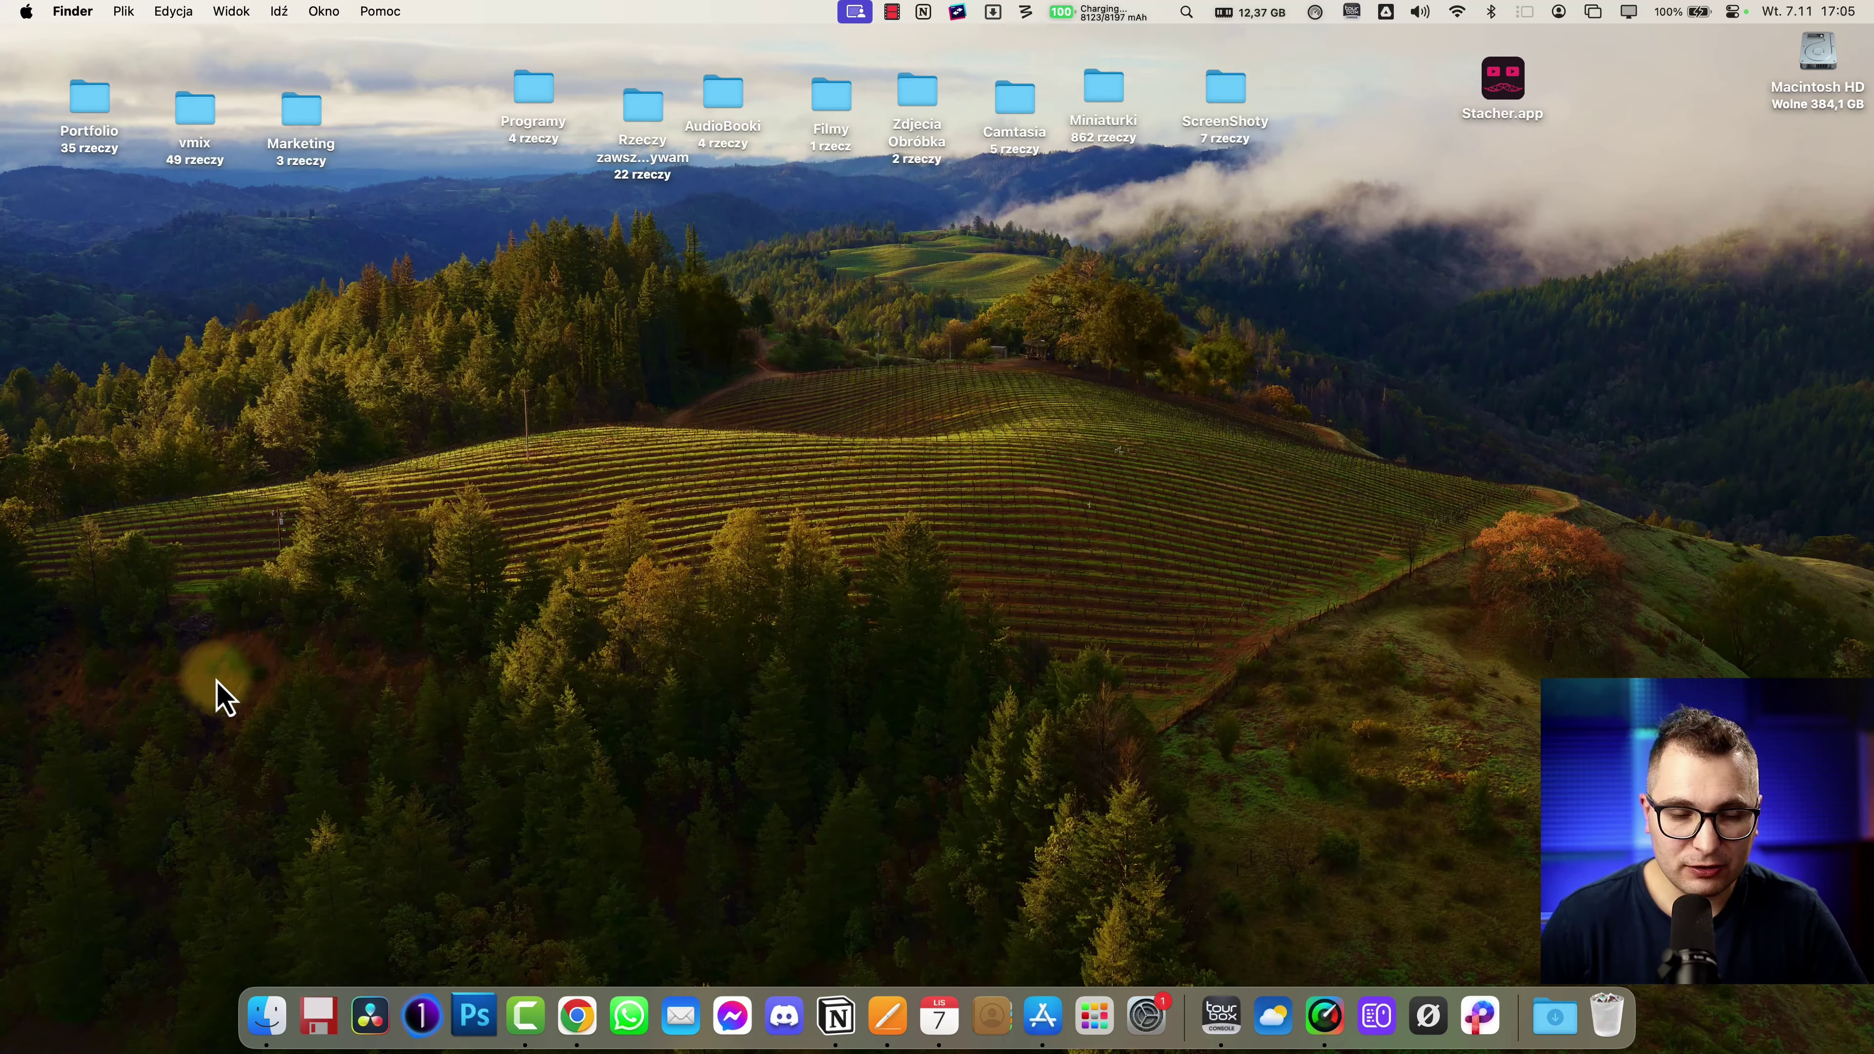
# - Open a Finder window and customise its toolbar by adding an Odstęp spacer and the Szybki przegląd item
pyautogui.click(267, 1026)
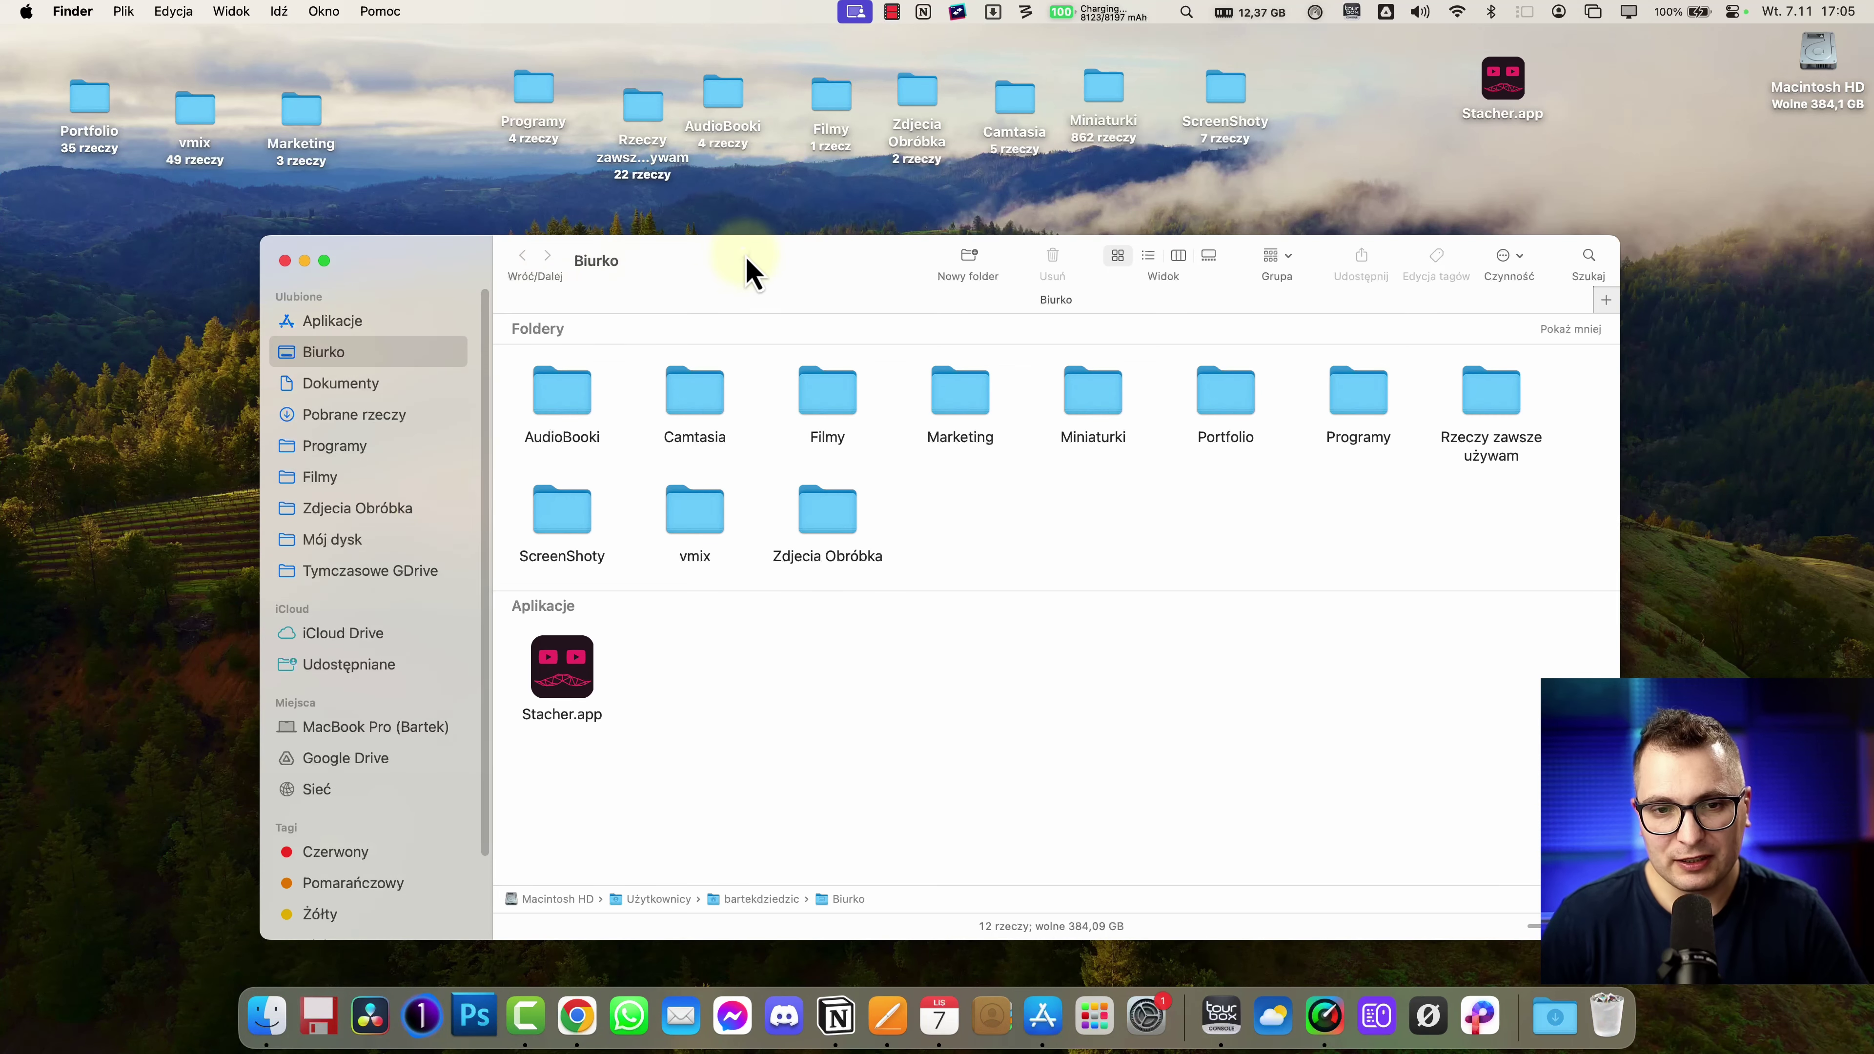
pyautogui.moveTo(753, 268); pyautogui.dragTo(736, 243)
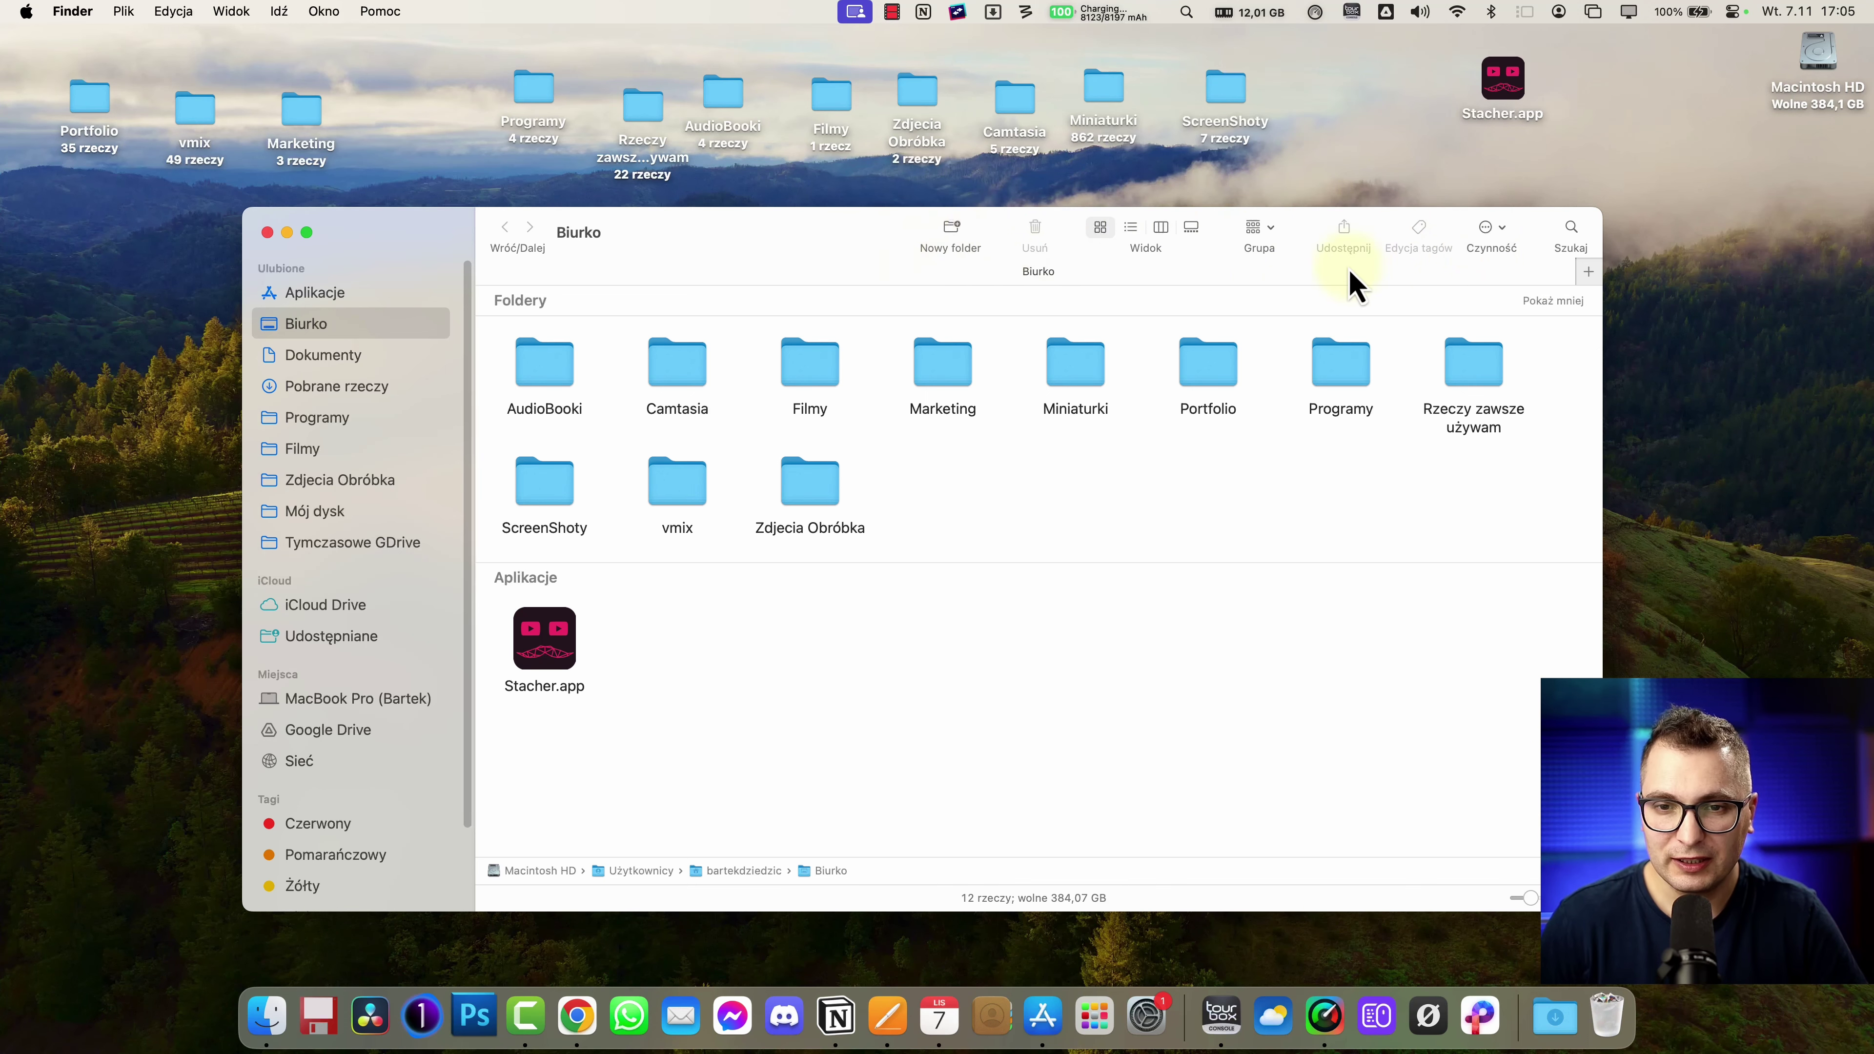
pyautogui.rightClick(944, 256)
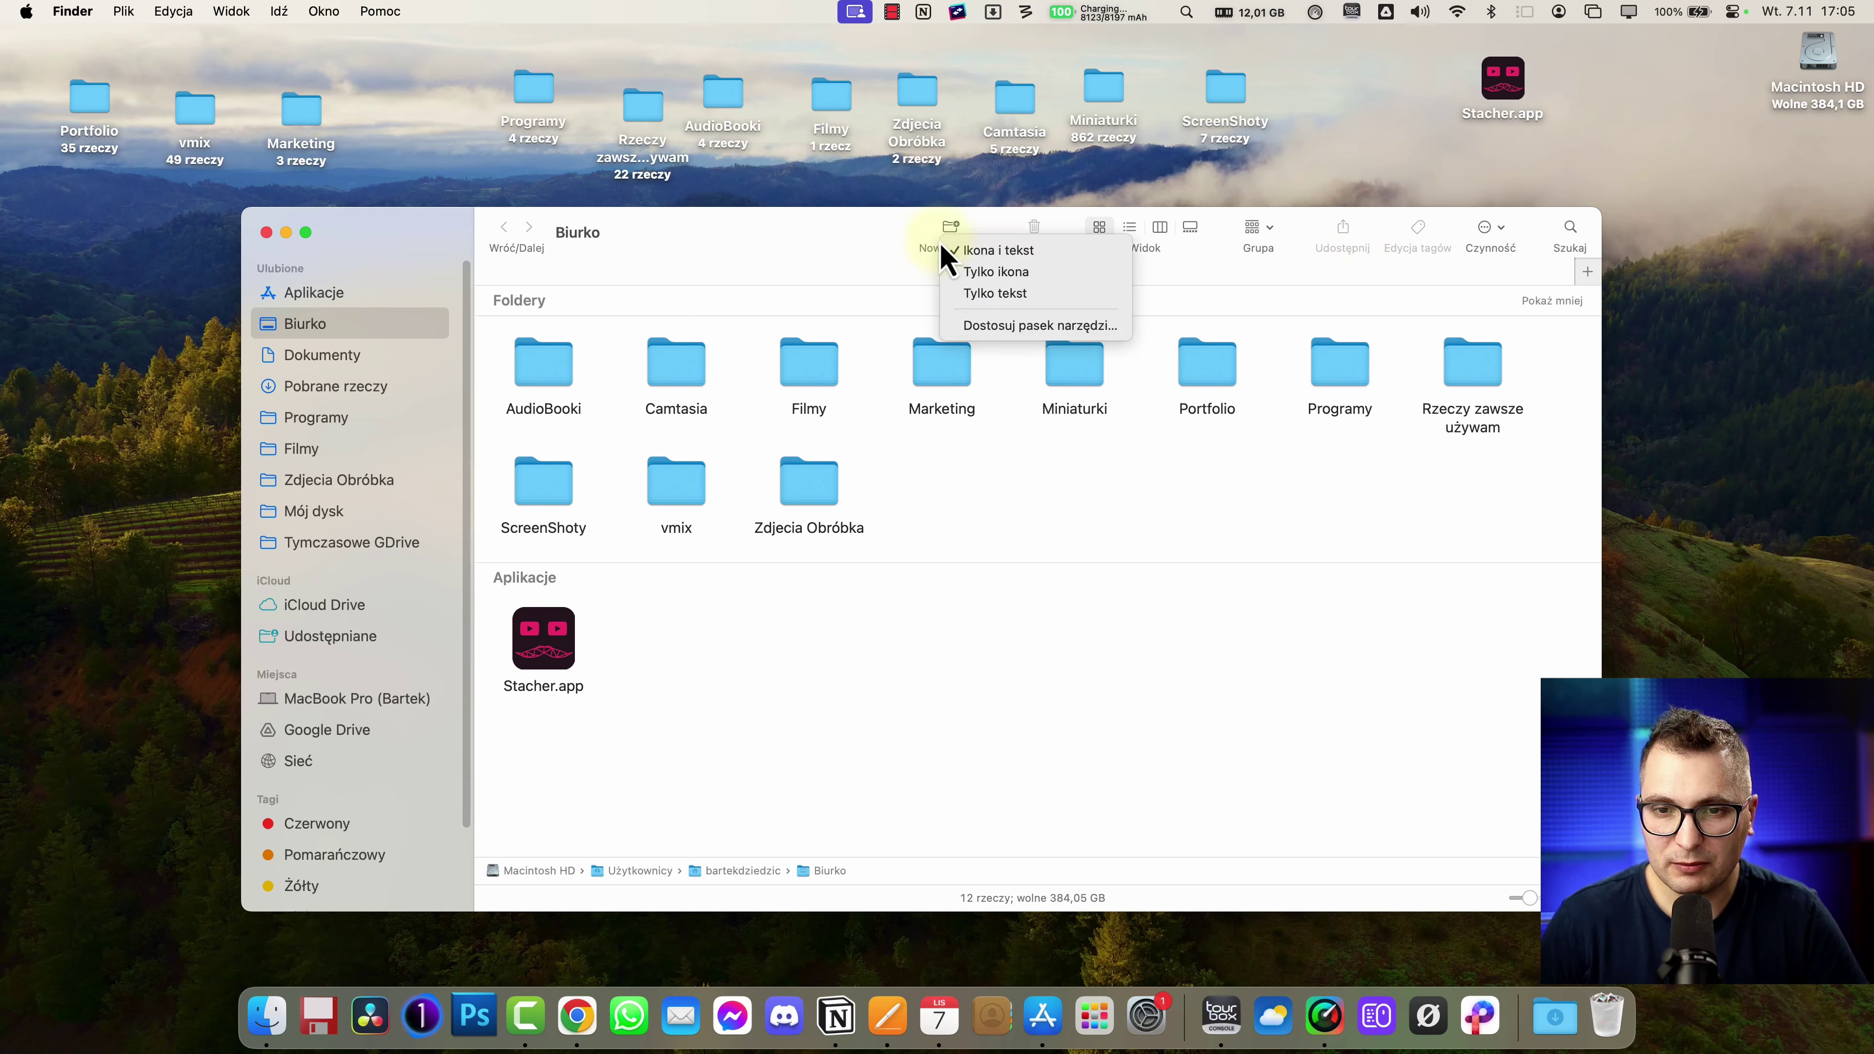
pyautogui.click(997, 328)
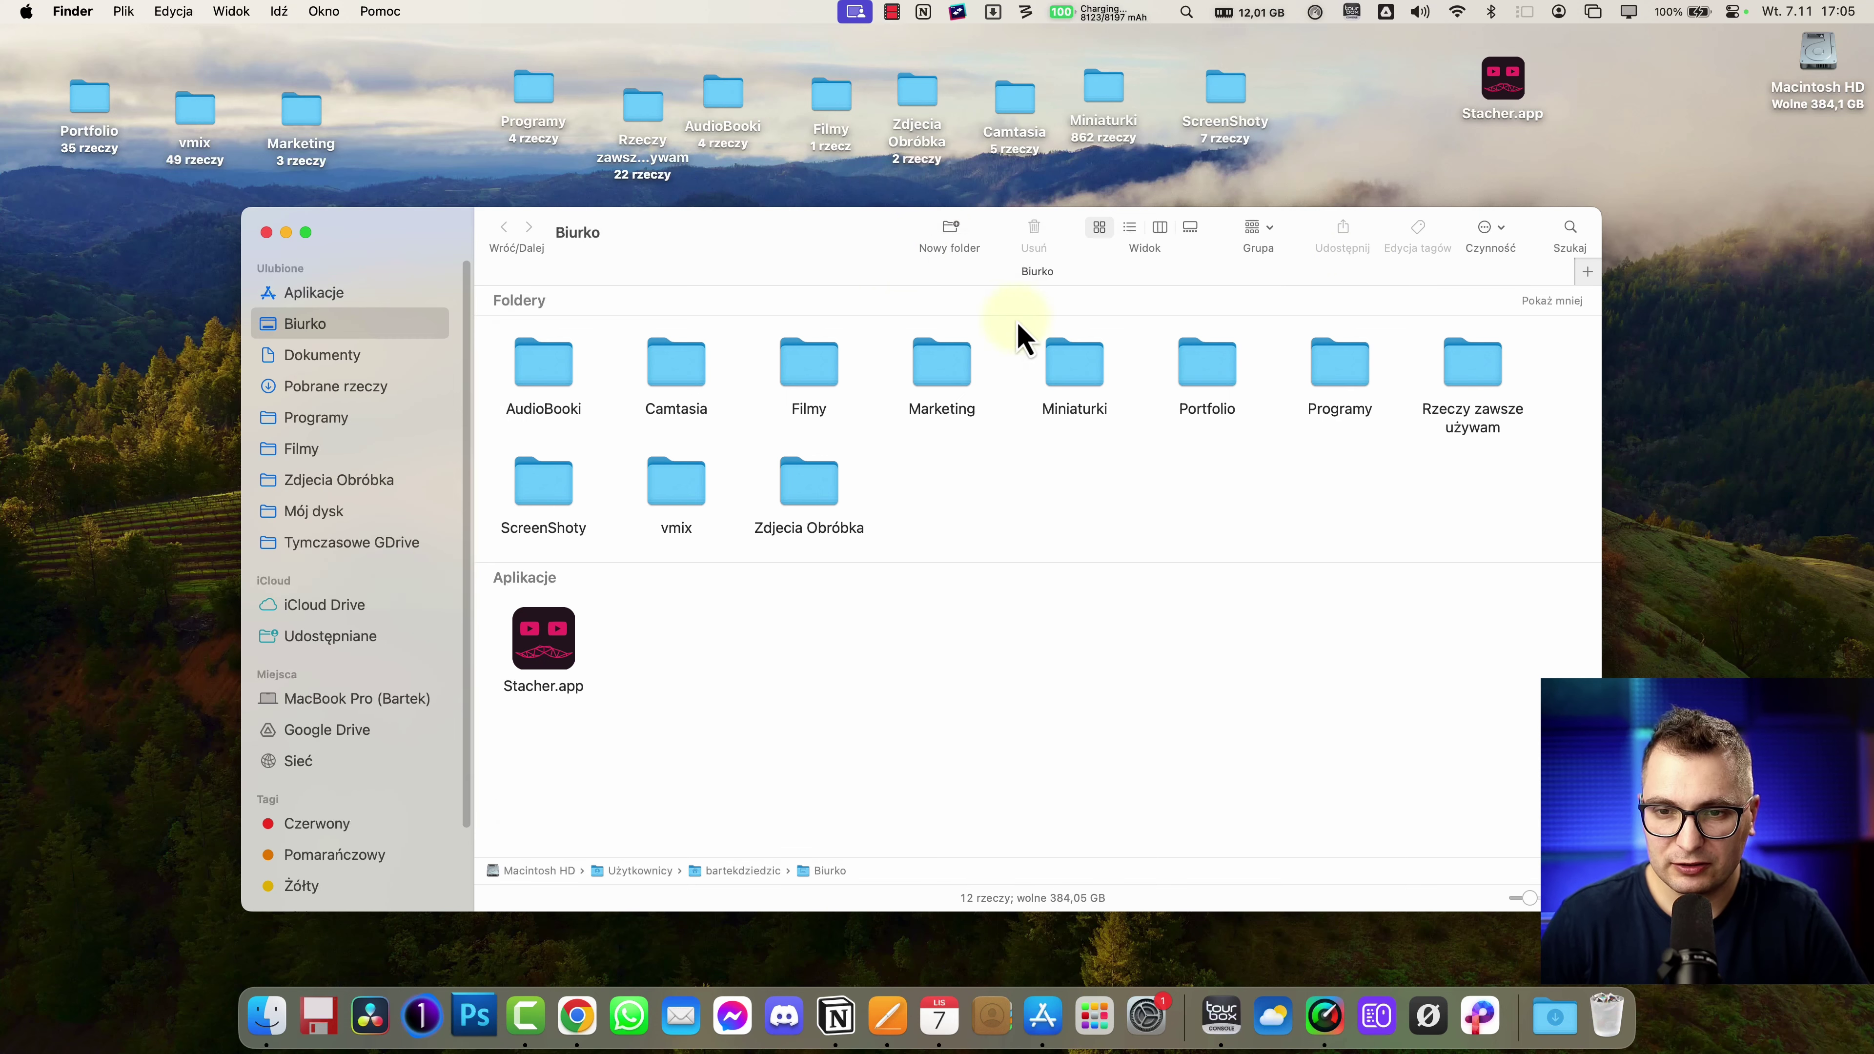
pyautogui.moveTo(756, 372); pyautogui.dragTo(1083, 242)
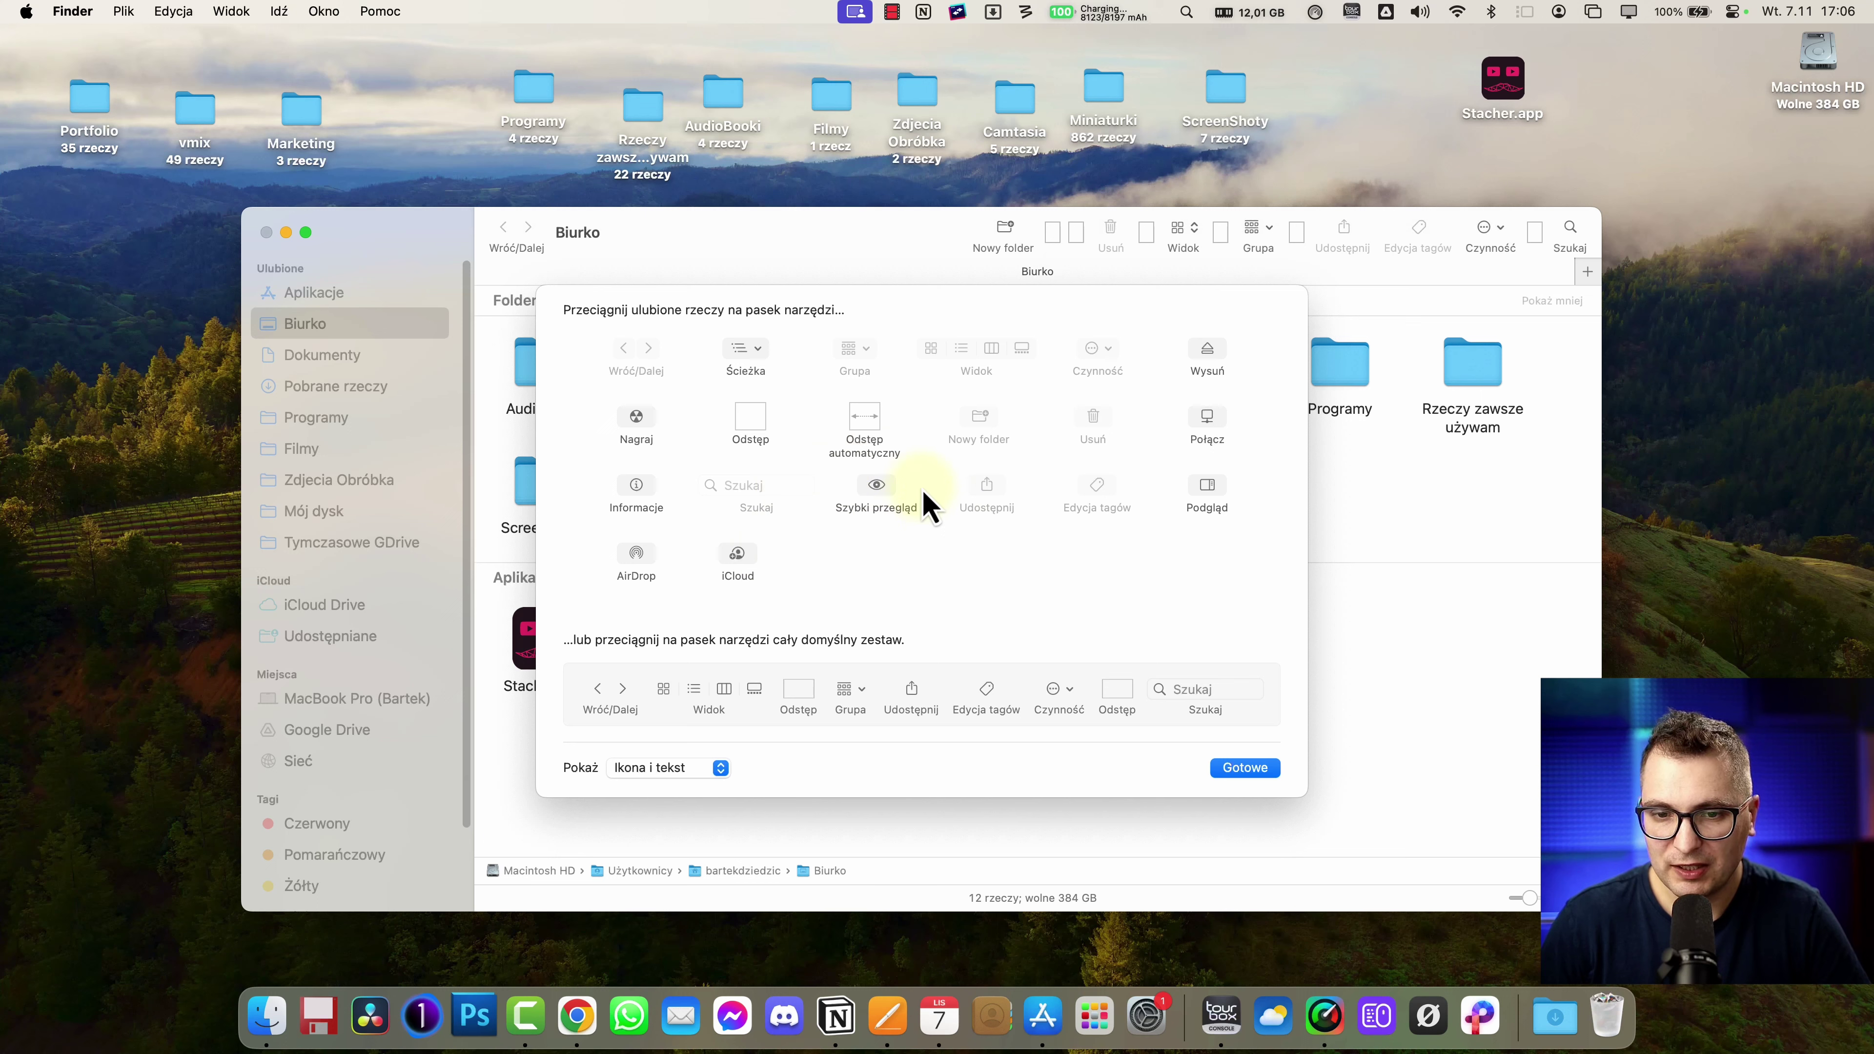
pyautogui.moveTo(886, 512); pyautogui.dragTo(928, 239)
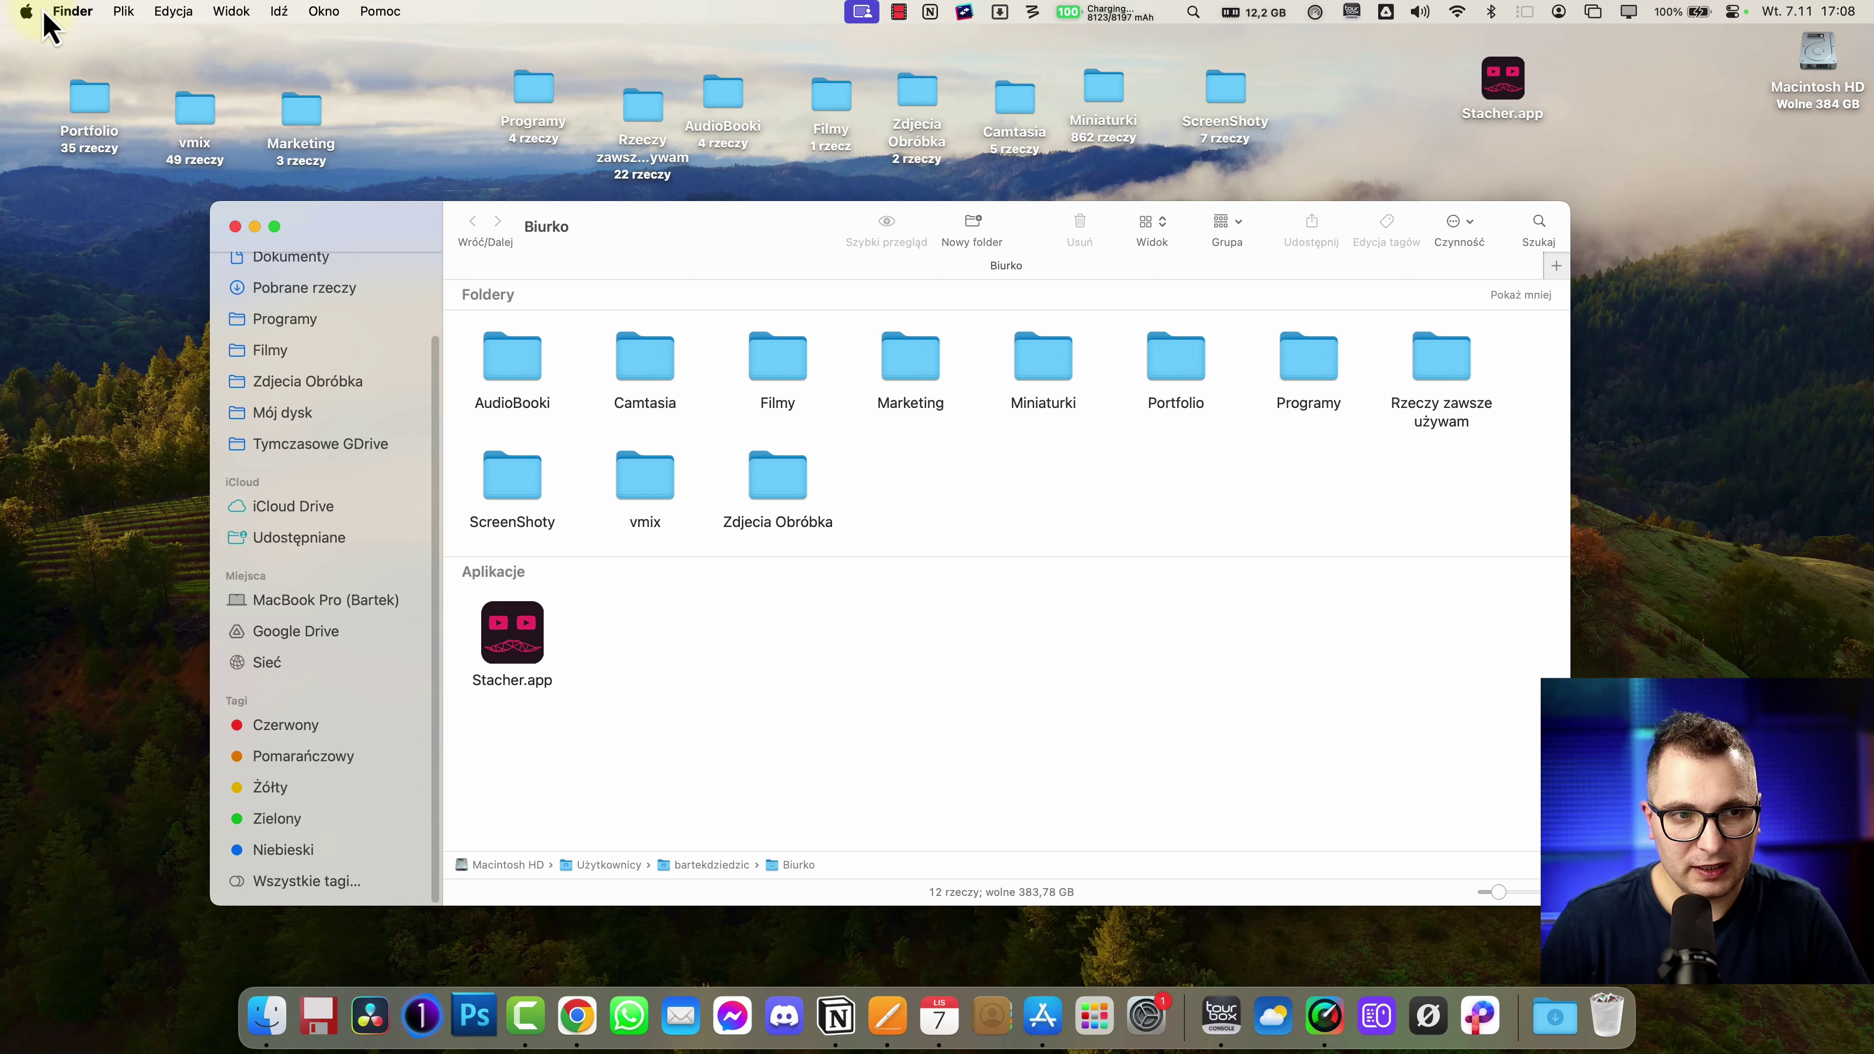
# - Review the general Finder settings for desktop items, new window contents and opening folders in tabs, and close them
pyautogui.click(61, 13)
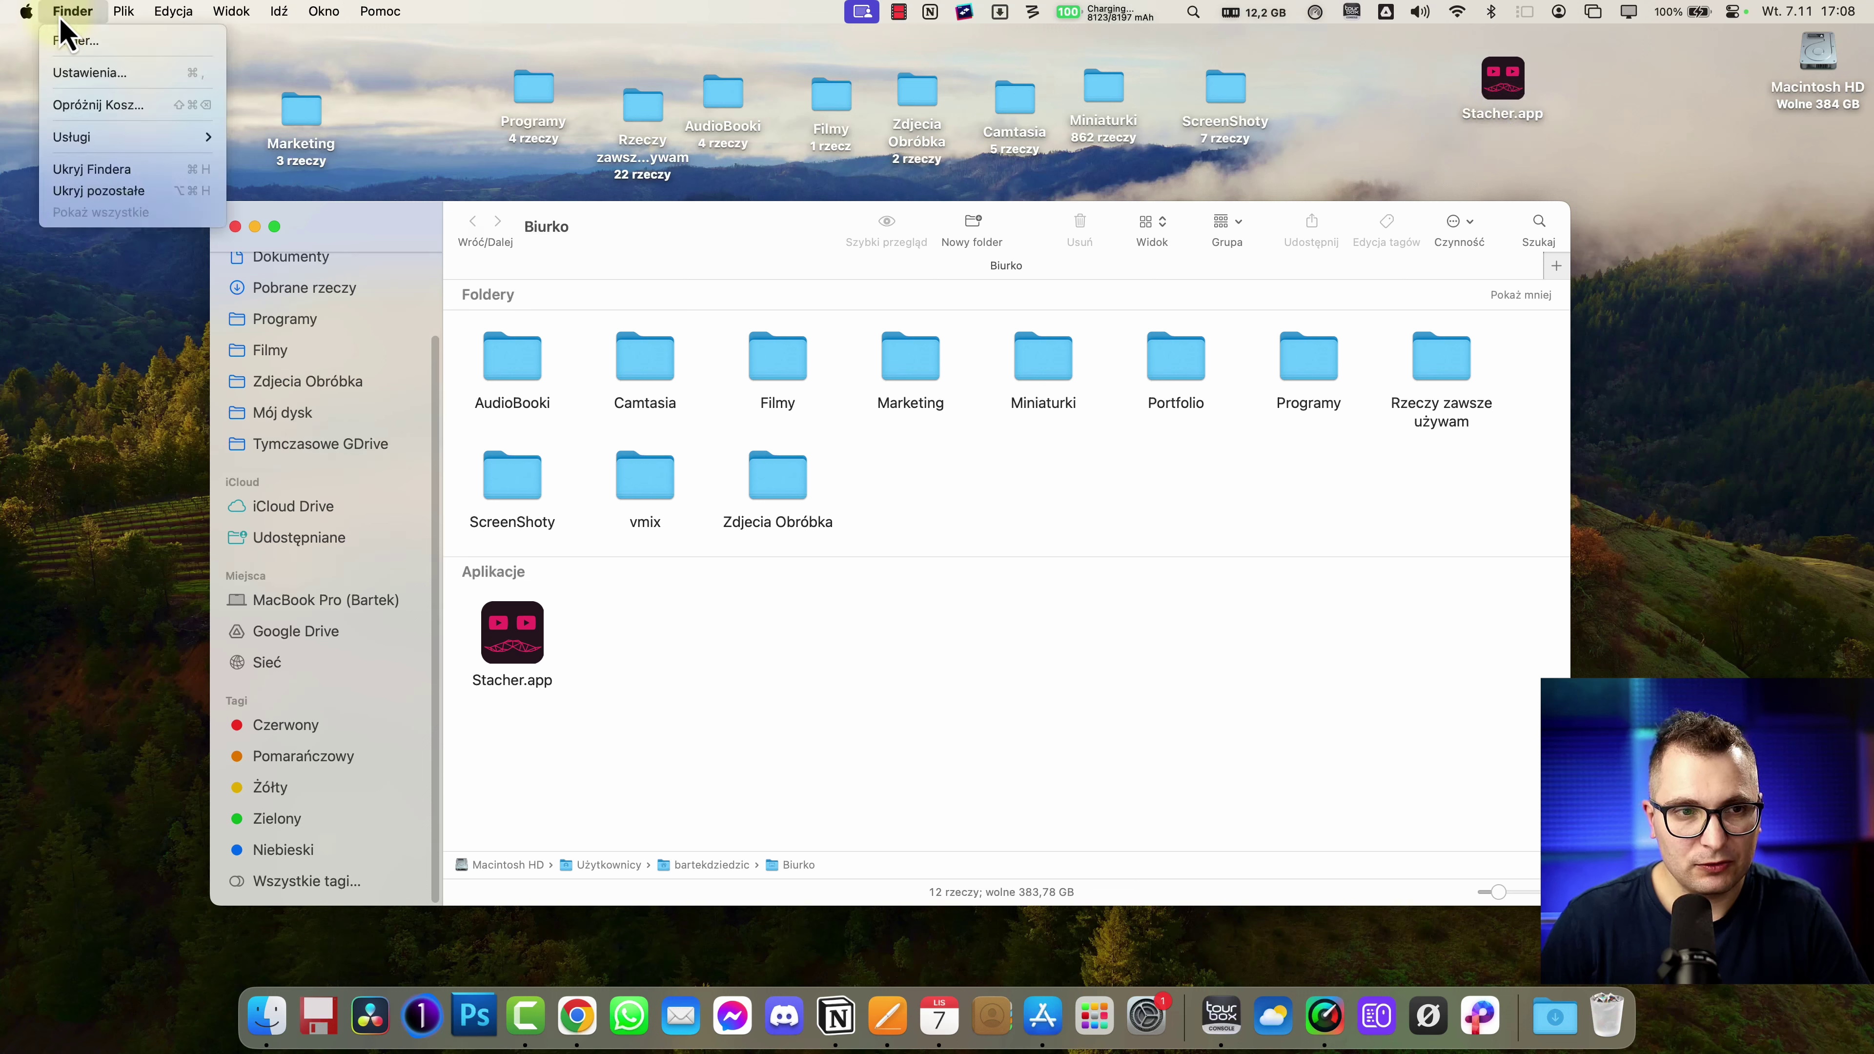
pyautogui.click(92, 74)
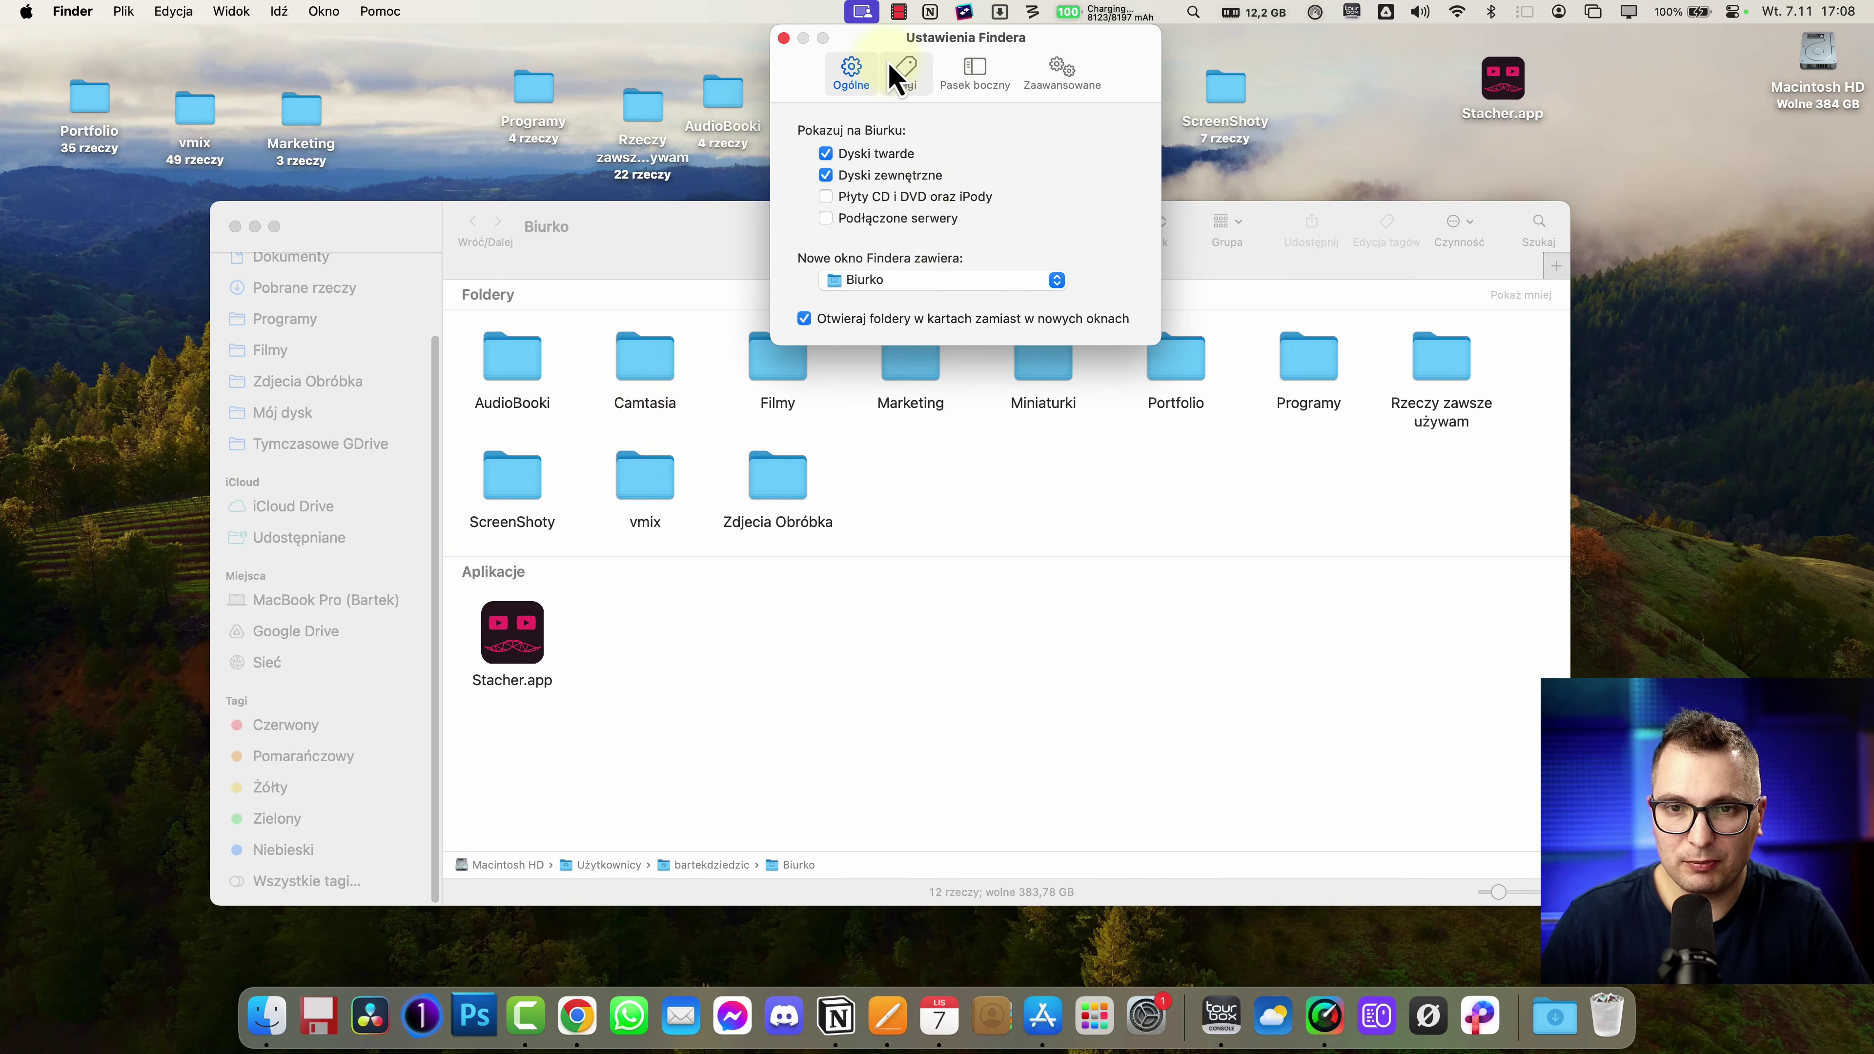
pyautogui.hotkey('ctrl', 'alt', 'c')
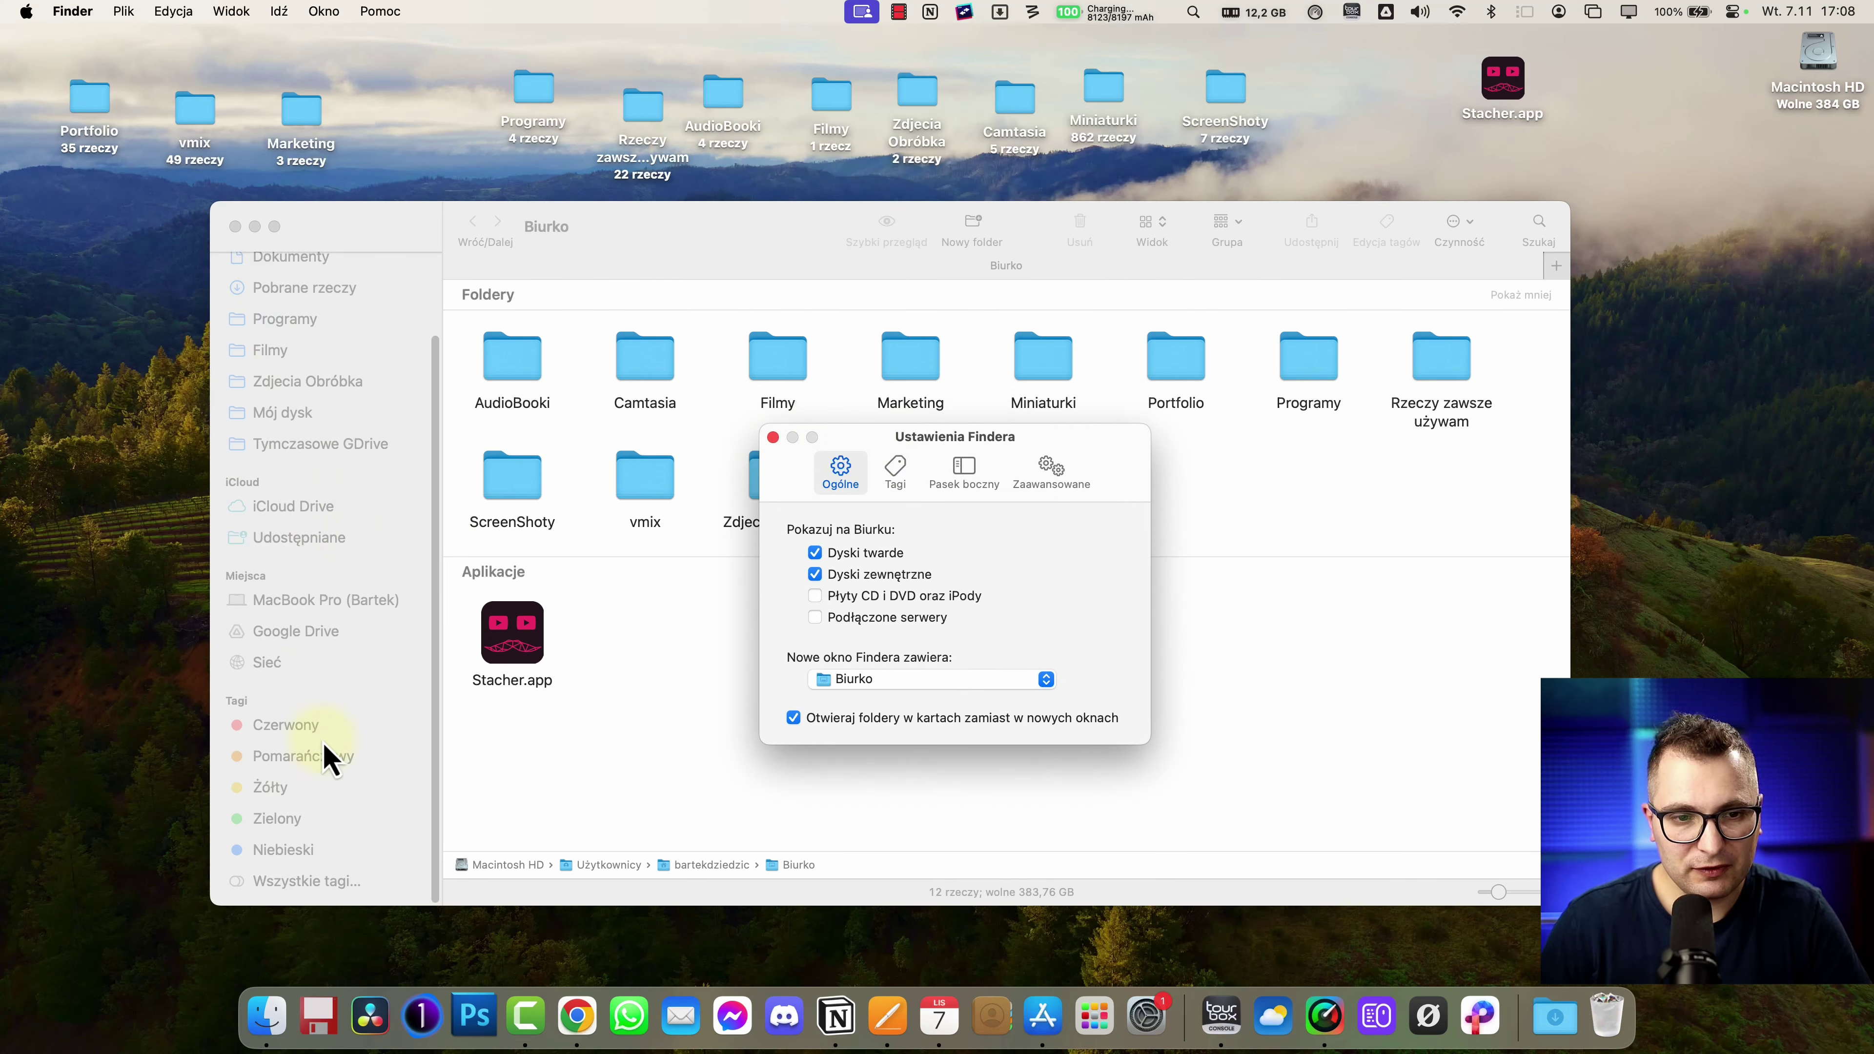
pyautogui.scroll(3, 324, 767)
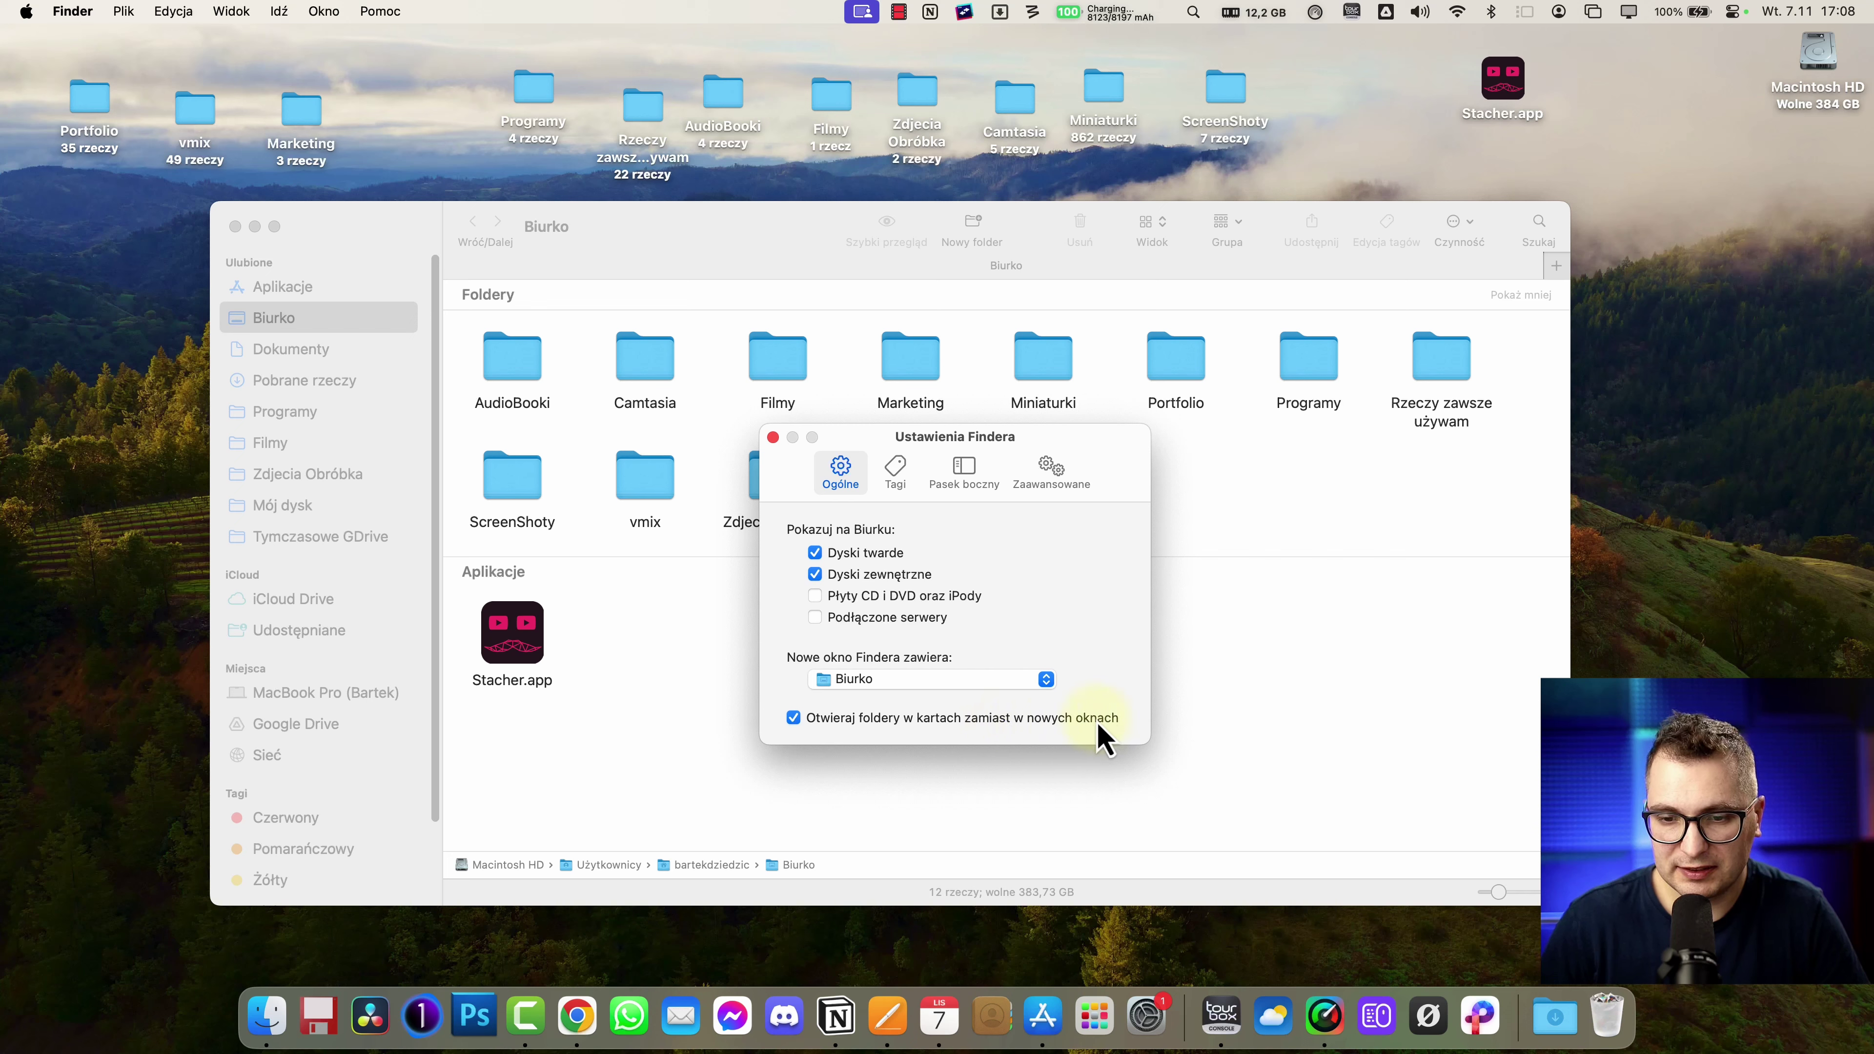
pyautogui.click(772, 437)
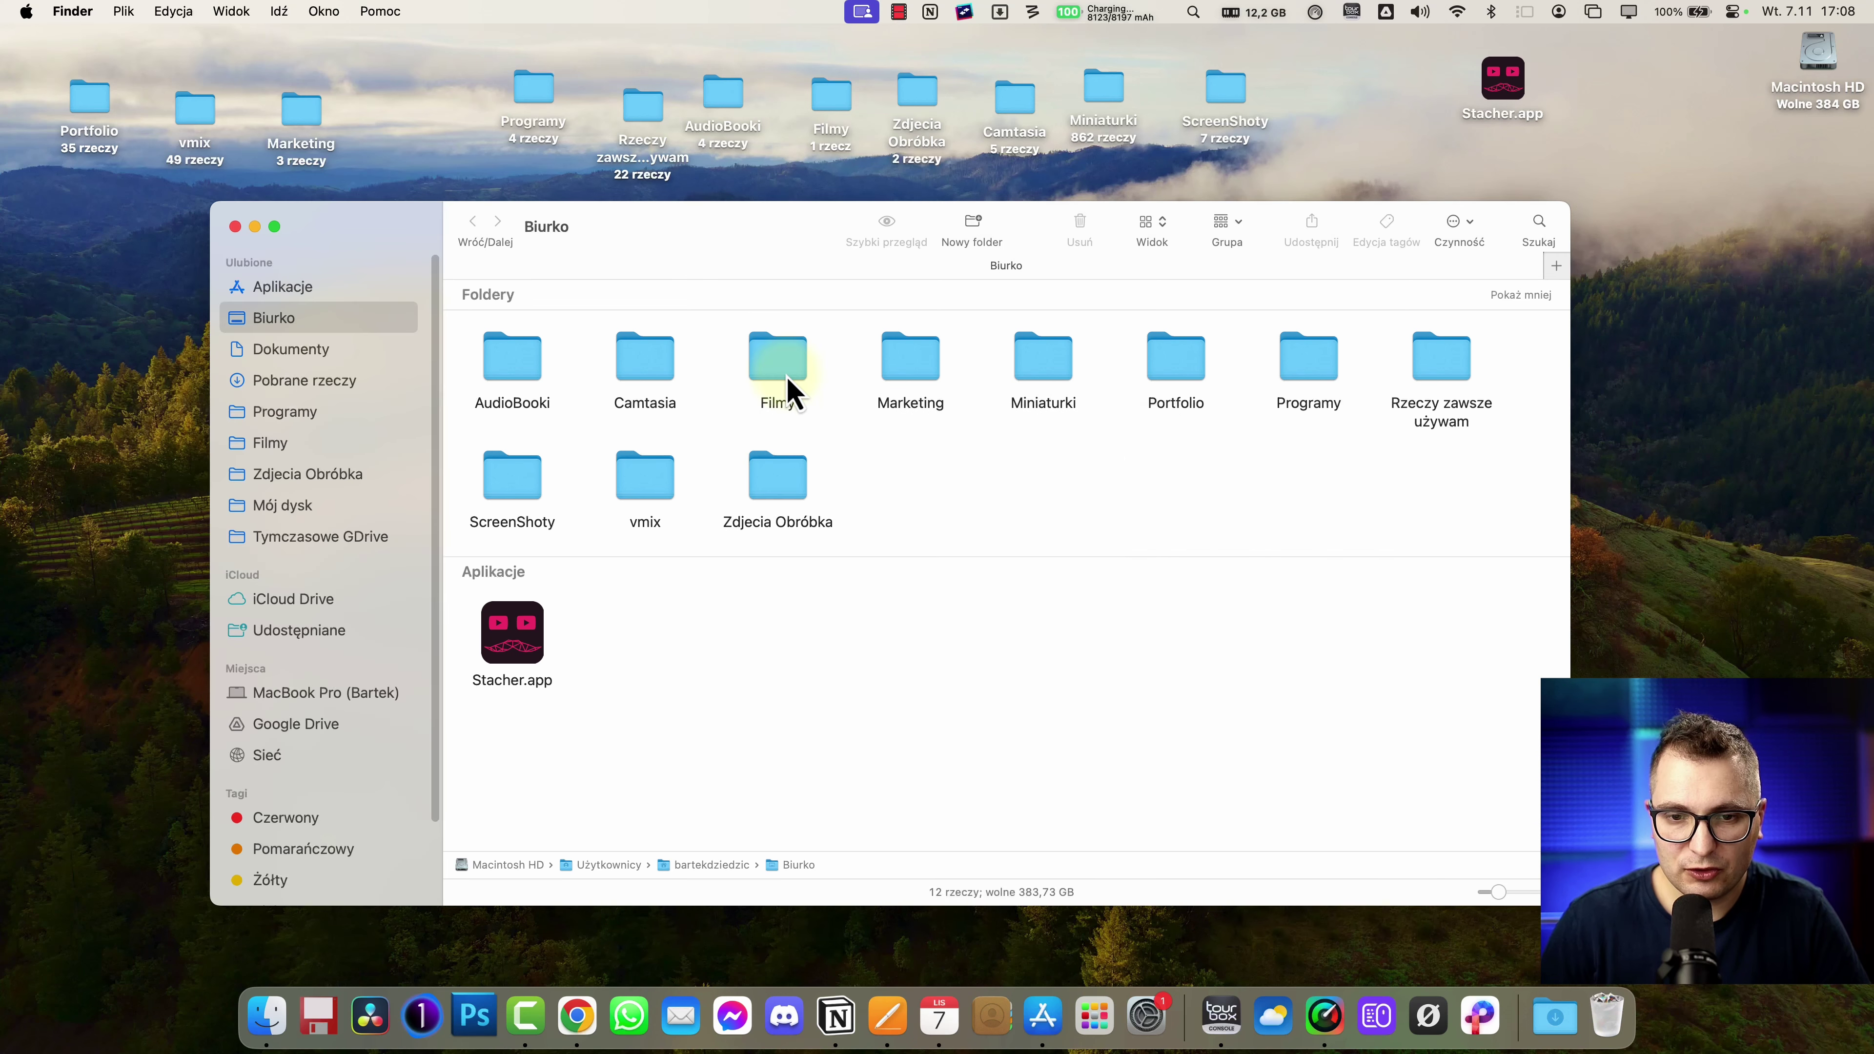
# - Open the Camtasia folder in a new tab and switch between the Camtasia and Biurko tabs
pyautogui.rightClick(635, 374)
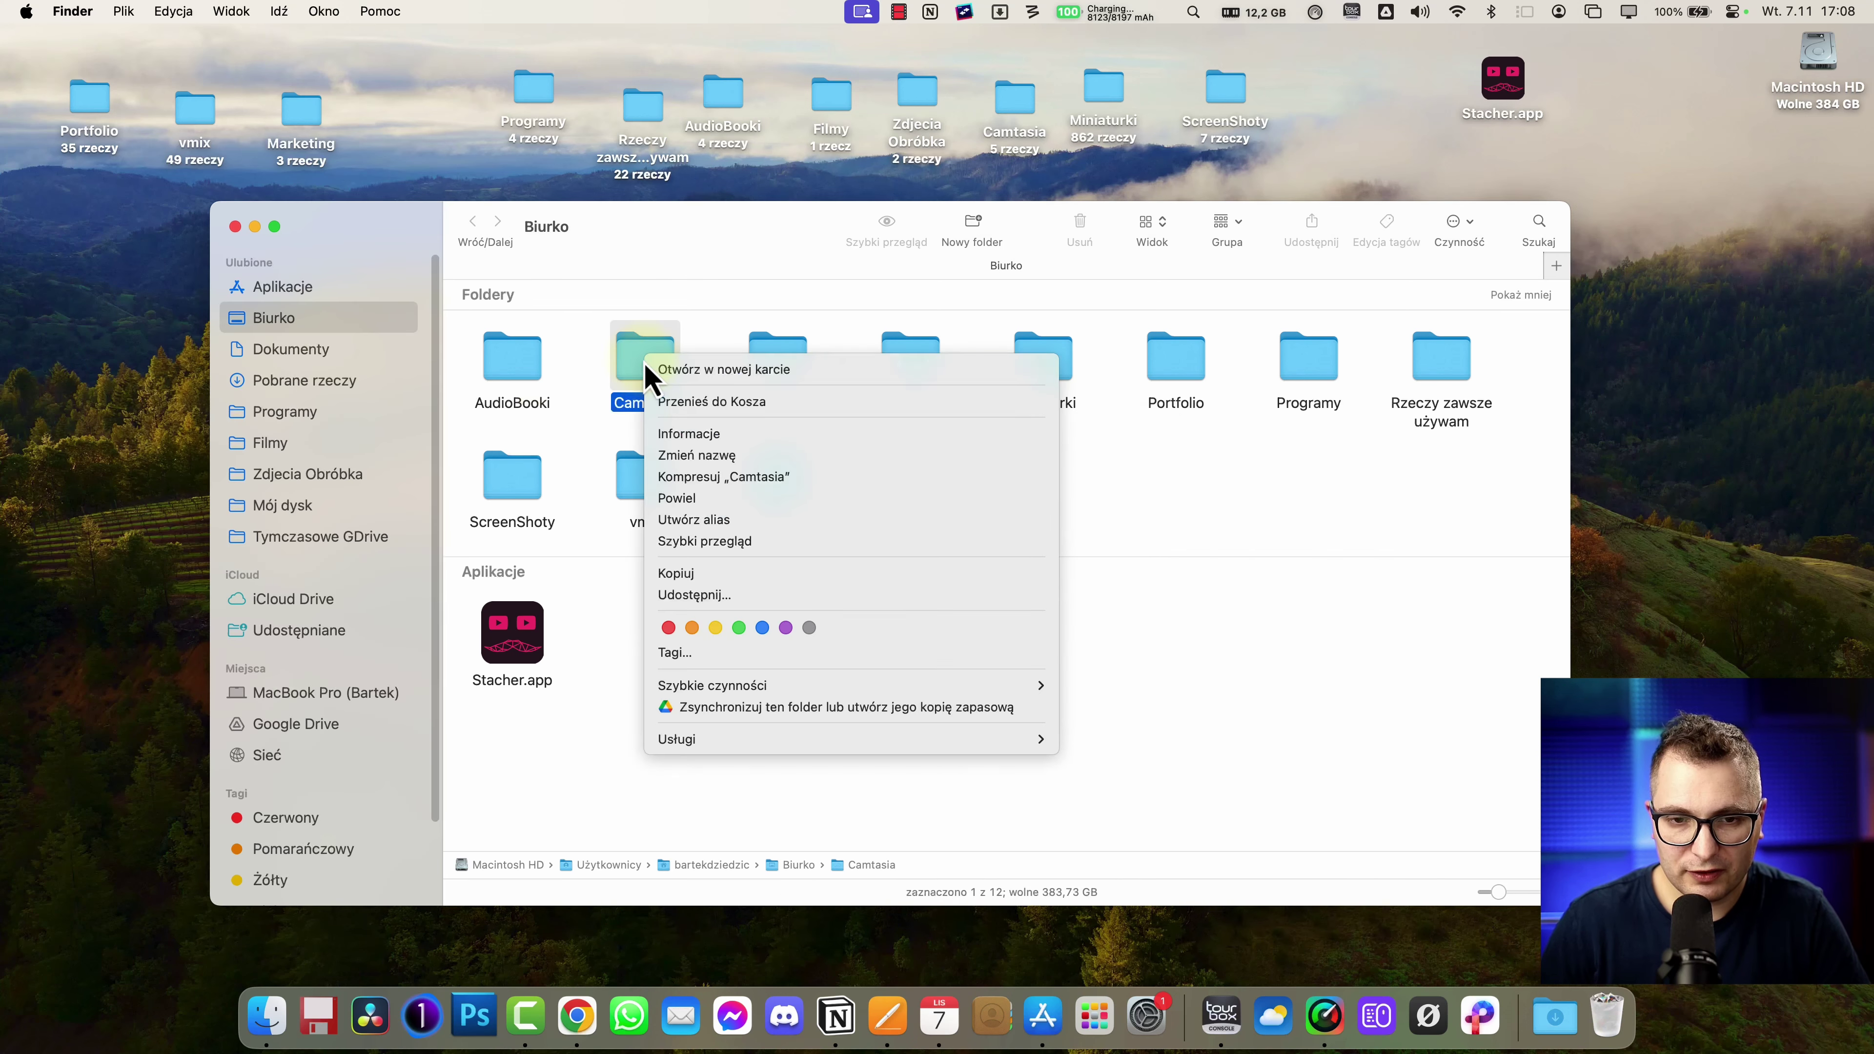
pyautogui.click(672, 369)
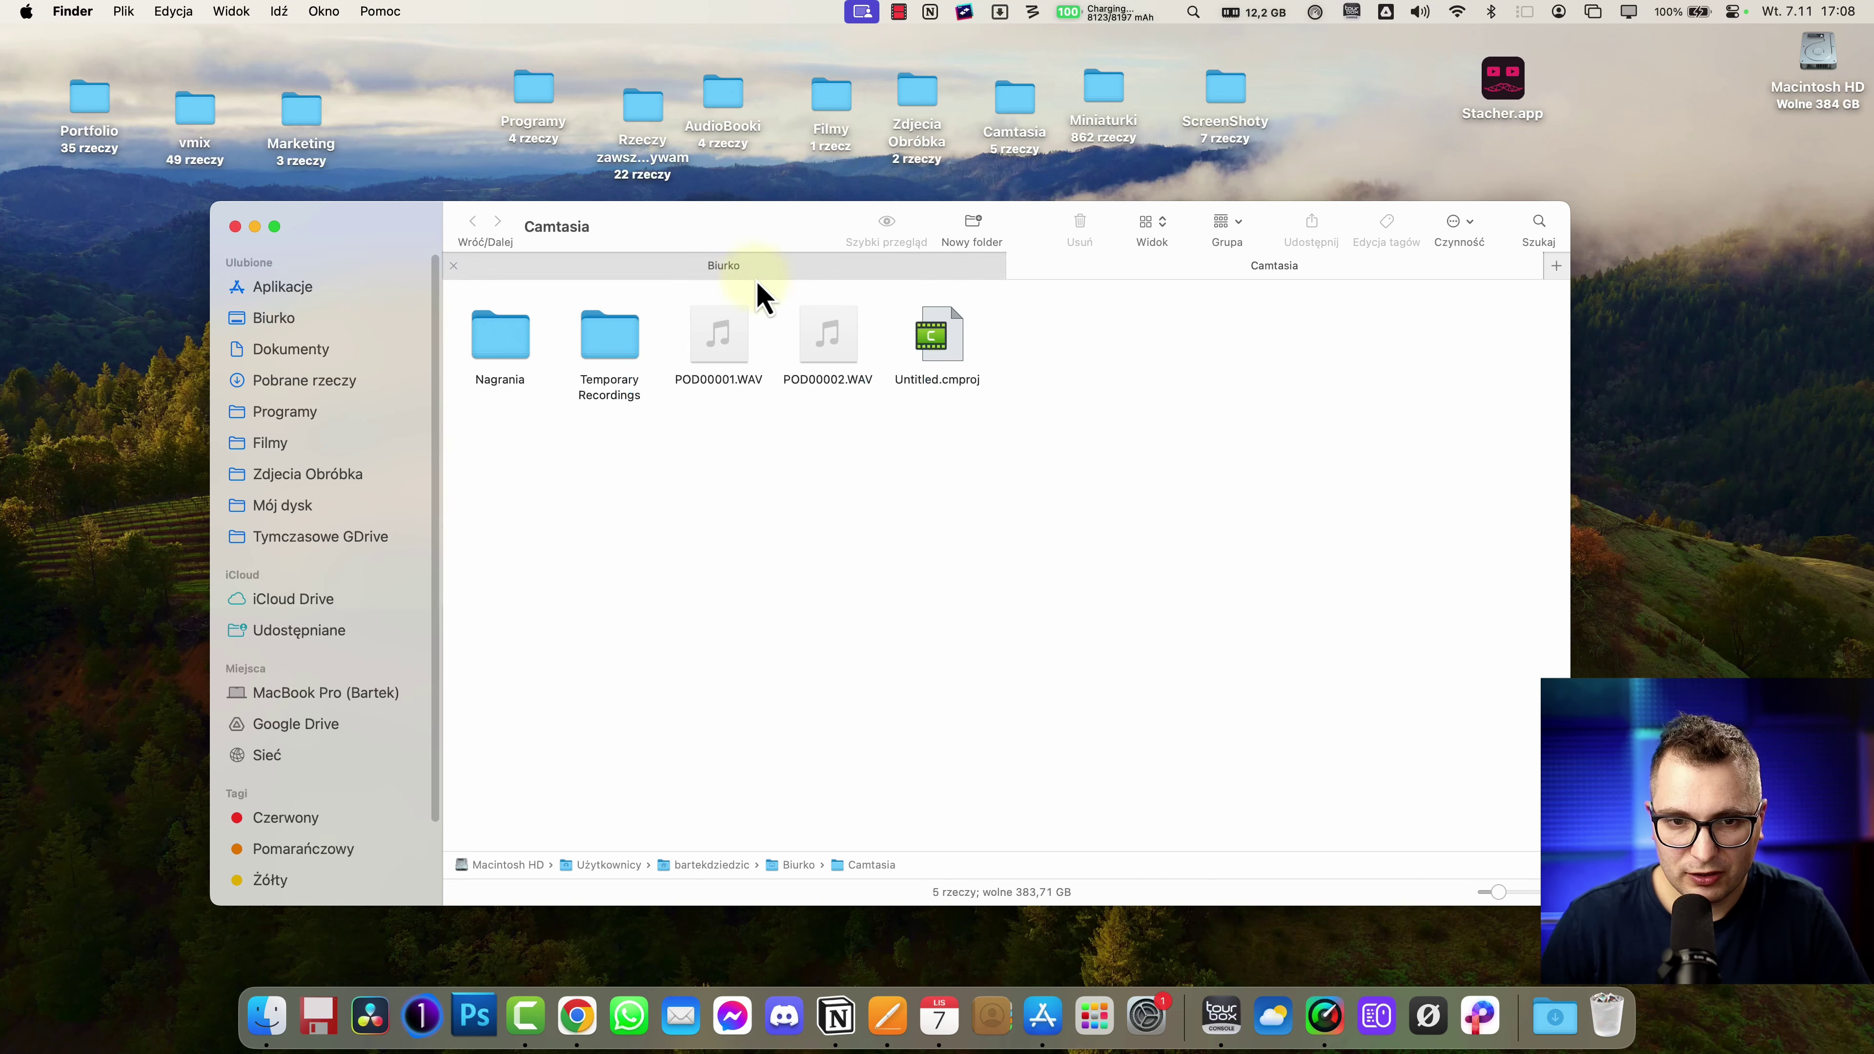
pyautogui.click(918, 268)
pyautogui.click(1084, 269)
pyautogui.click(900, 268)
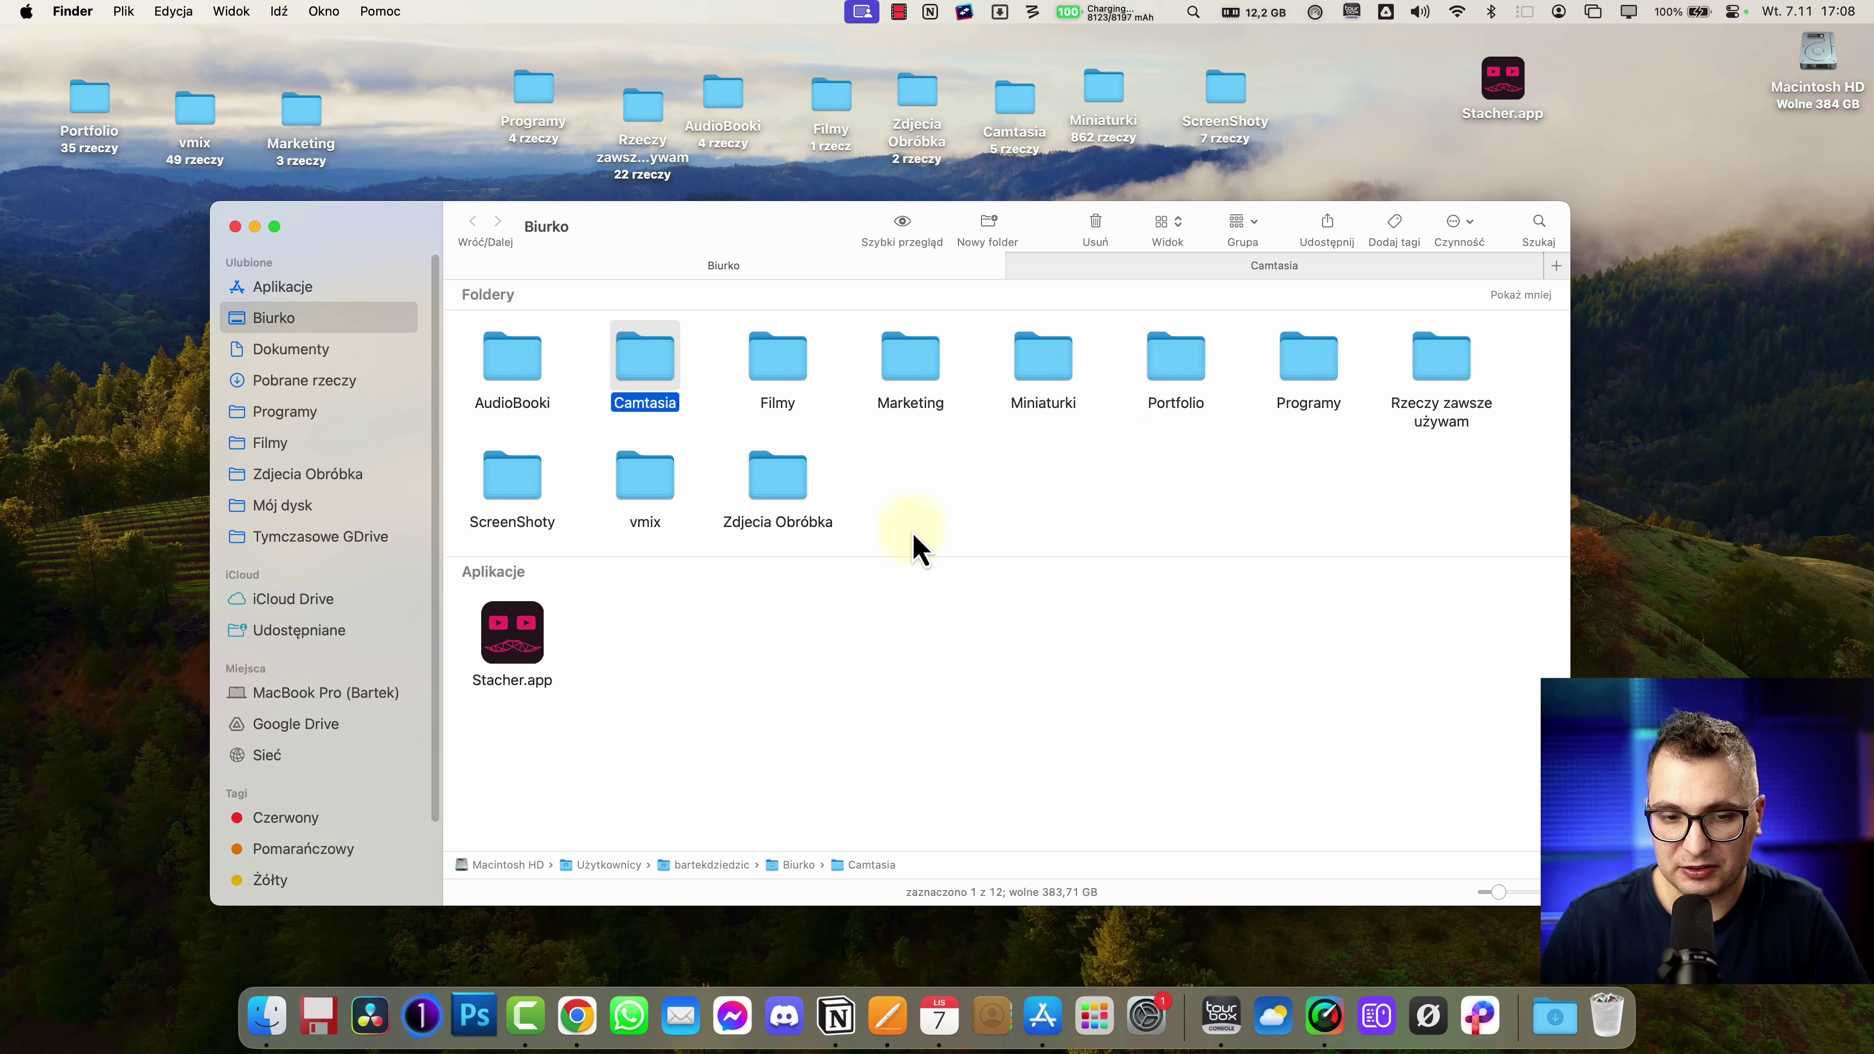
# - Hide the Czerwony, Pomarańczowy and Żółty tags from the Finder sidebar, keeping Zielony and Niebieski shown
pyautogui.press('super+comma')
pyautogui.click(885, 473)
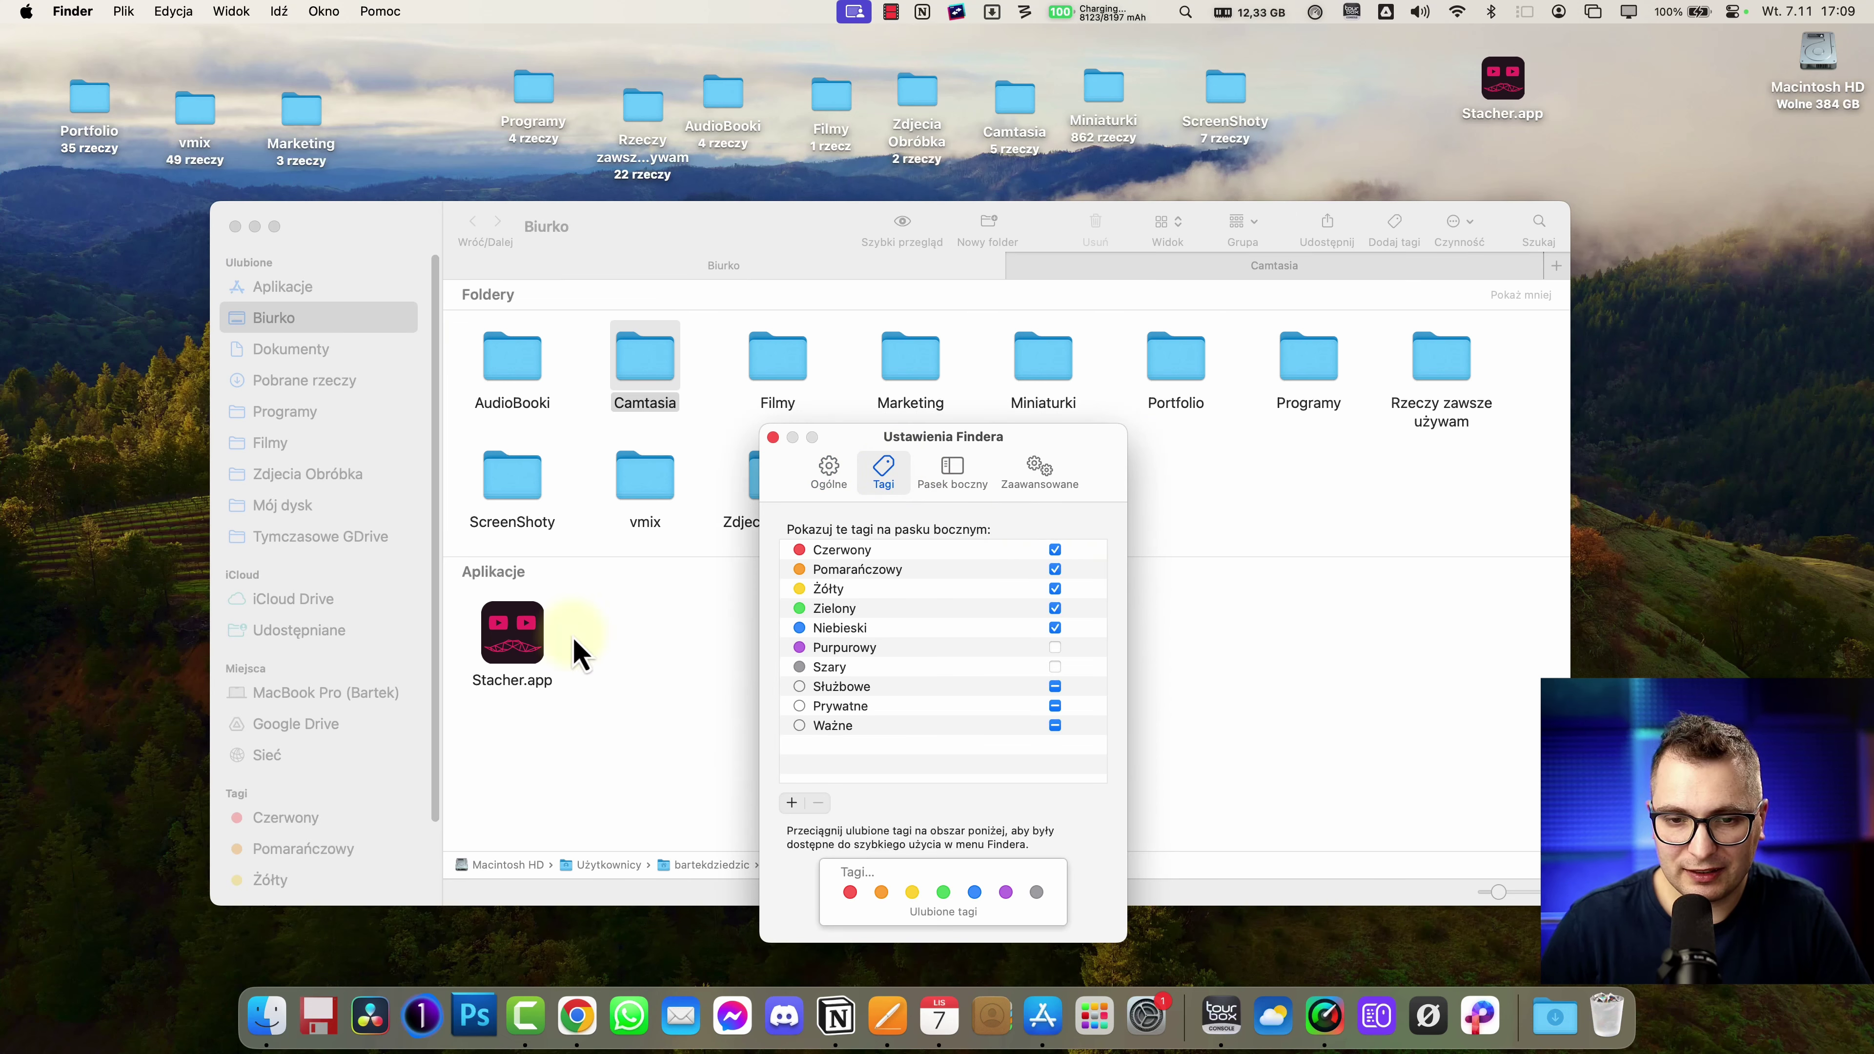
pyautogui.click(1055, 549)
pyautogui.click(1055, 569)
pyautogui.click(1055, 588)
pyautogui.click(1055, 628)
pyautogui.click(1055, 608)
pyautogui.click(1055, 608)
pyautogui.click(1055, 627)
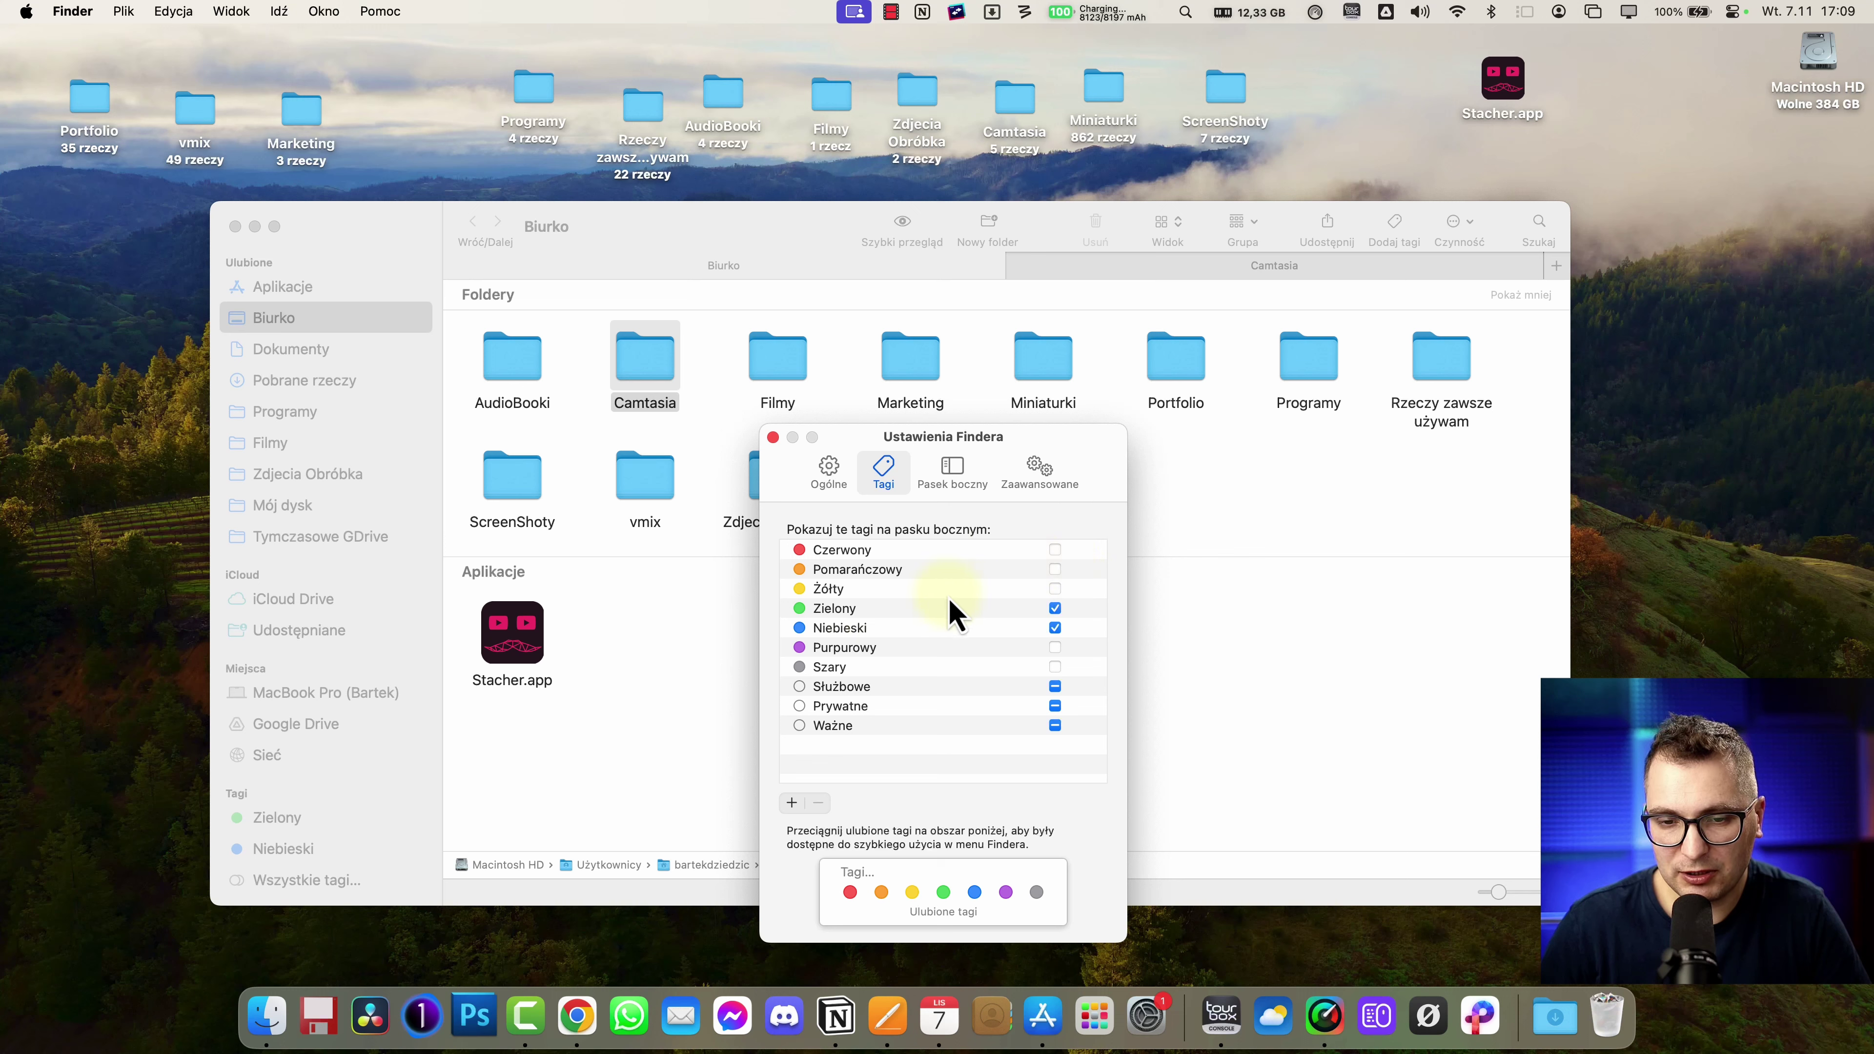
# - Try showing Ostatnie in the Finder sidebar, hide it again, and review the remaining sidebar items
pyautogui.click(968, 486)
pyautogui.moveTo(866, 436); pyautogui.dragTo(822, 196)
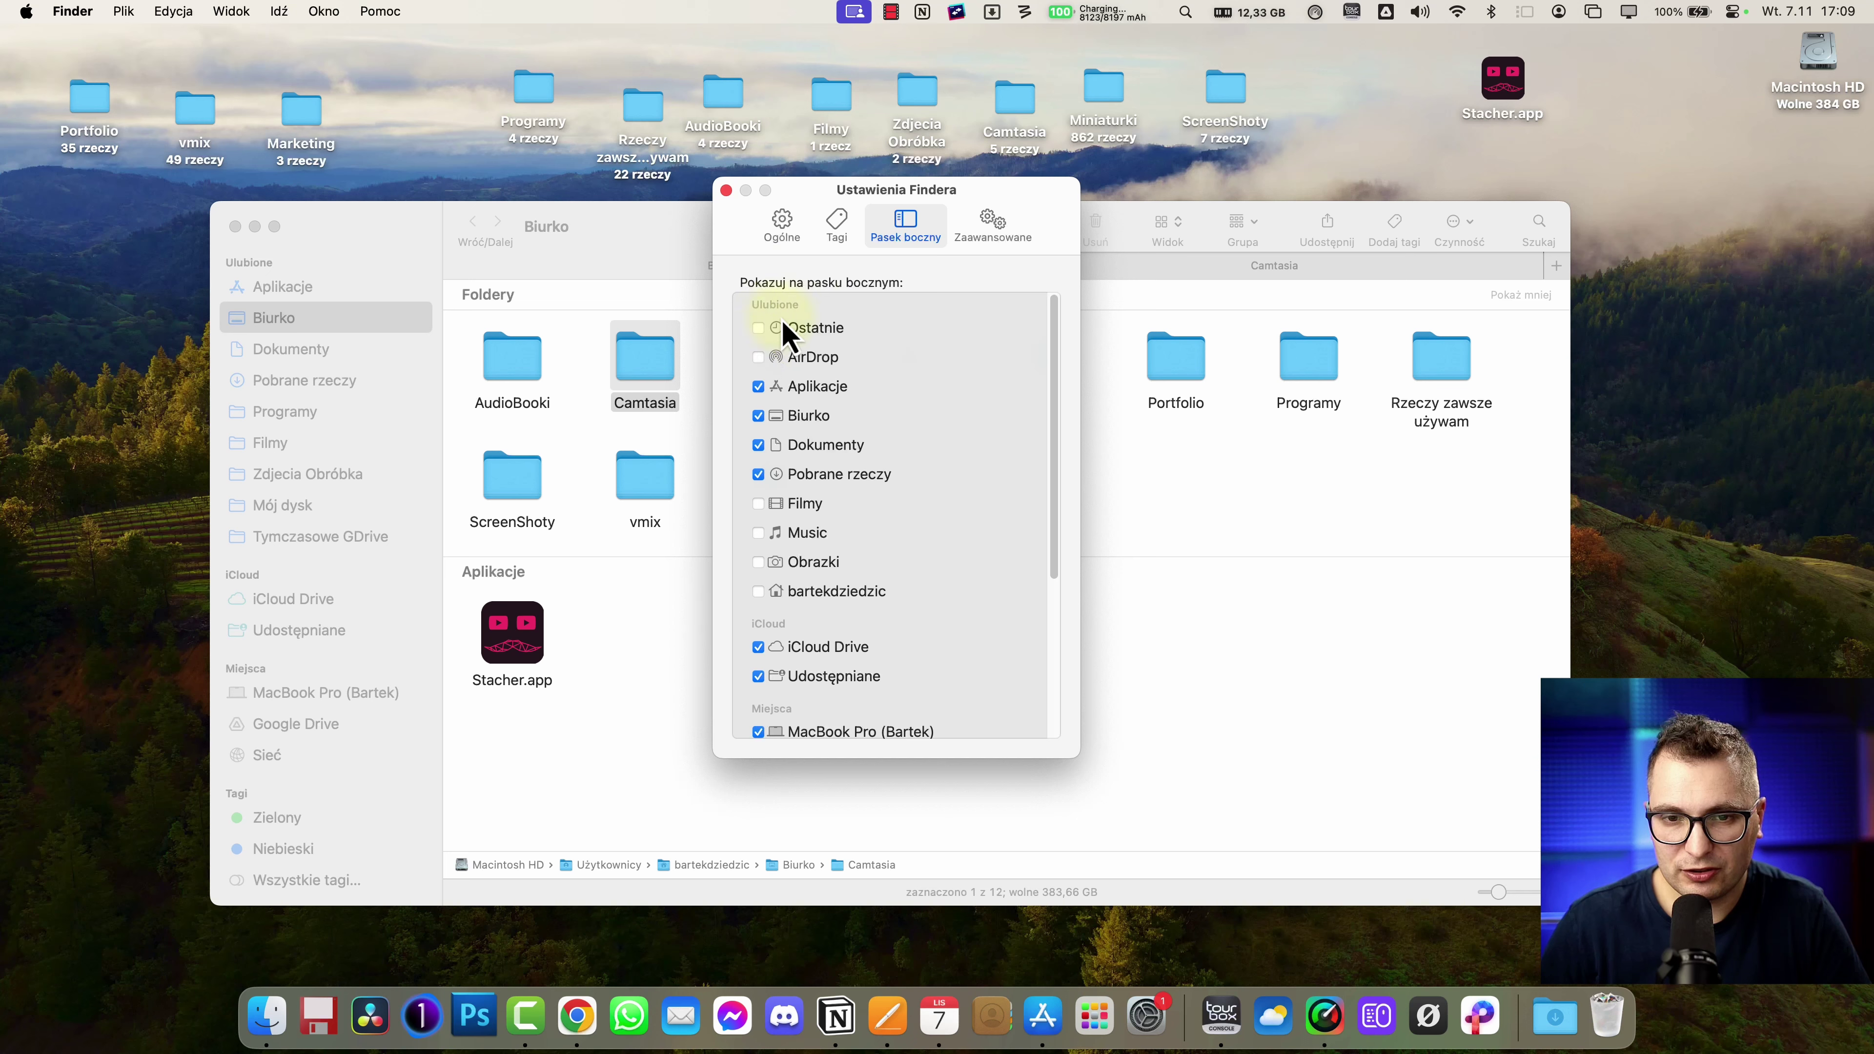
pyautogui.click(758, 328)
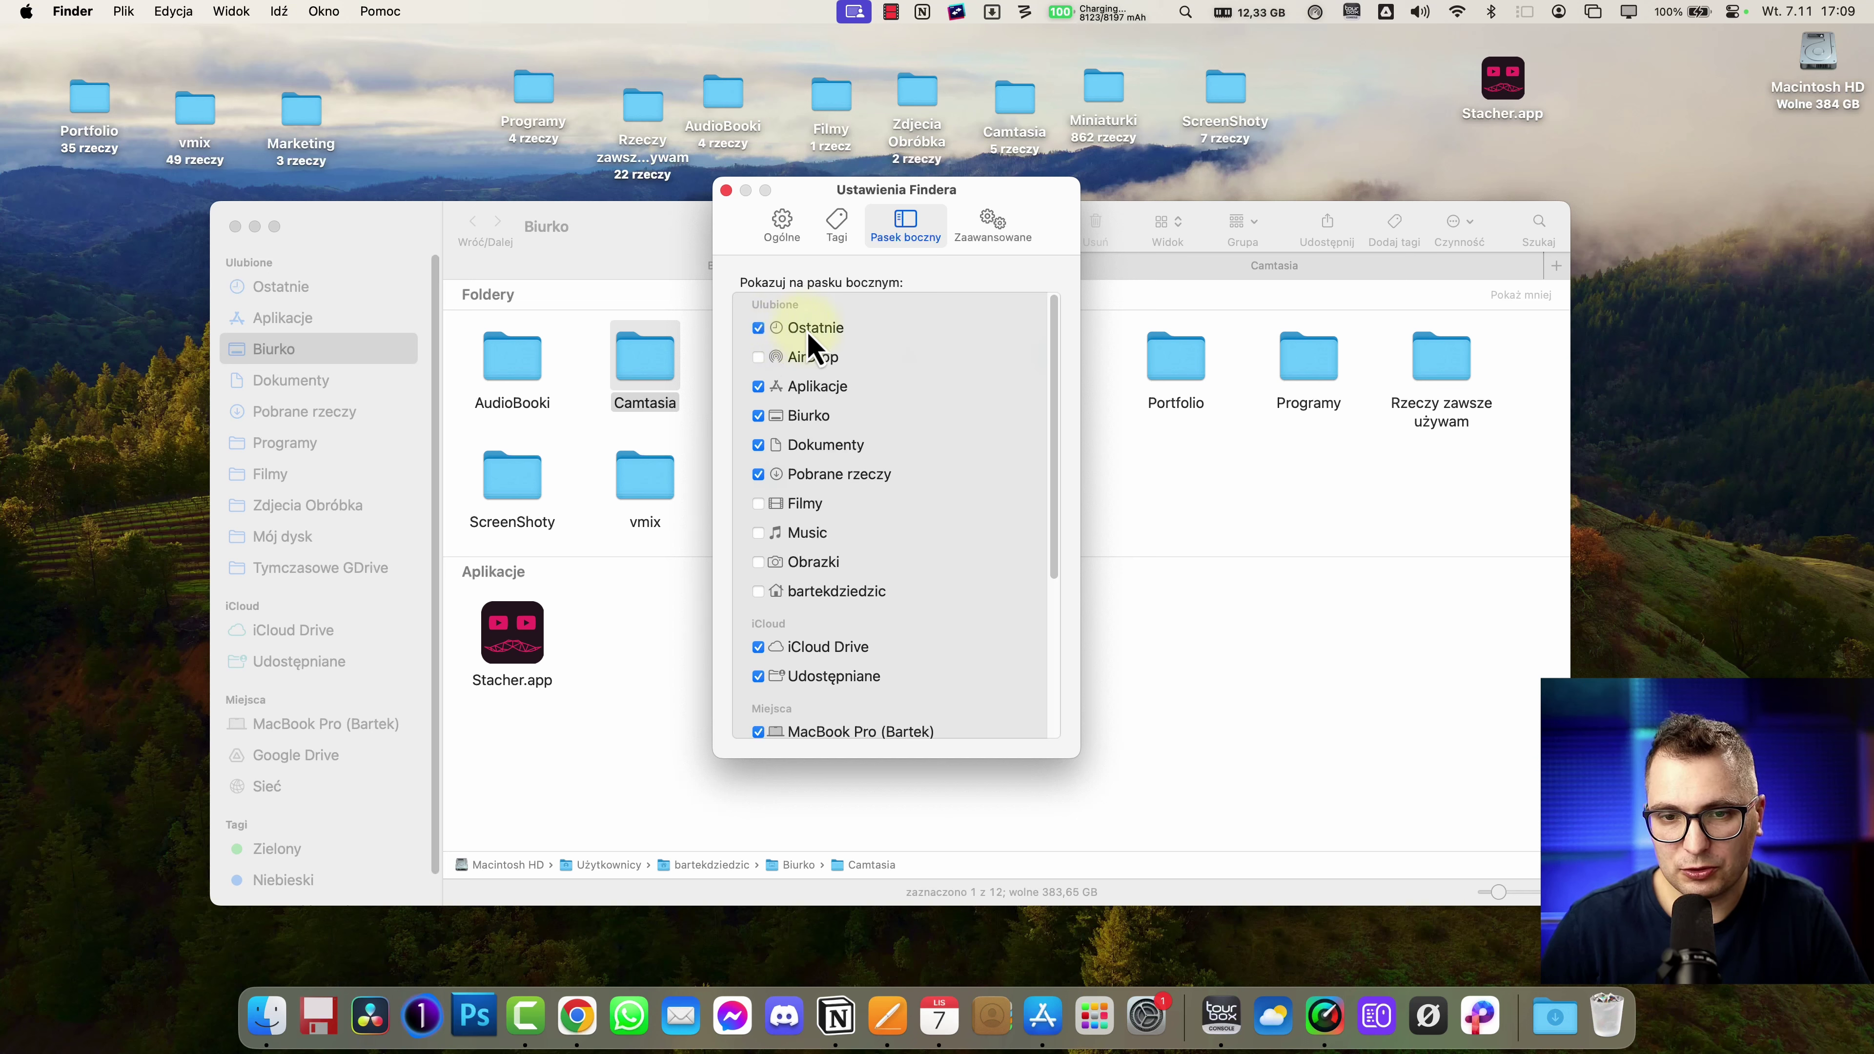
pyautogui.click(759, 329)
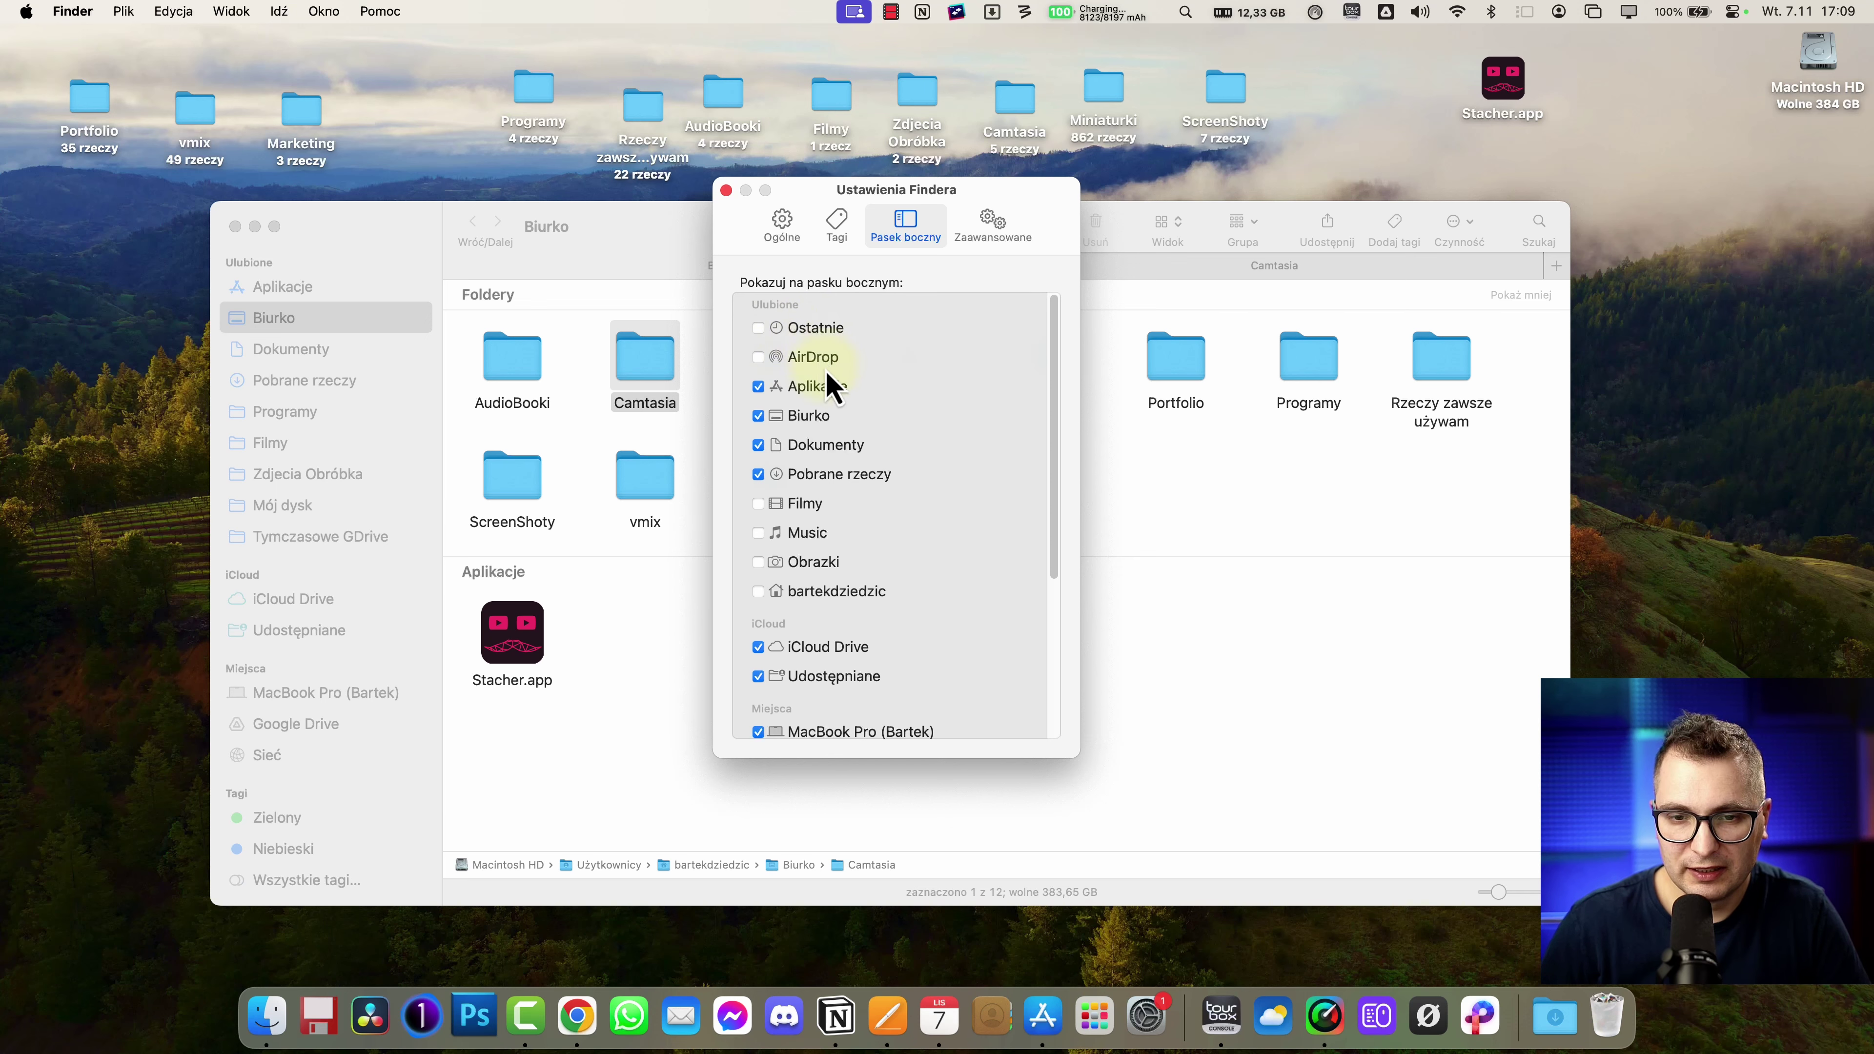
pyautogui.scroll(-5, 823, 377)
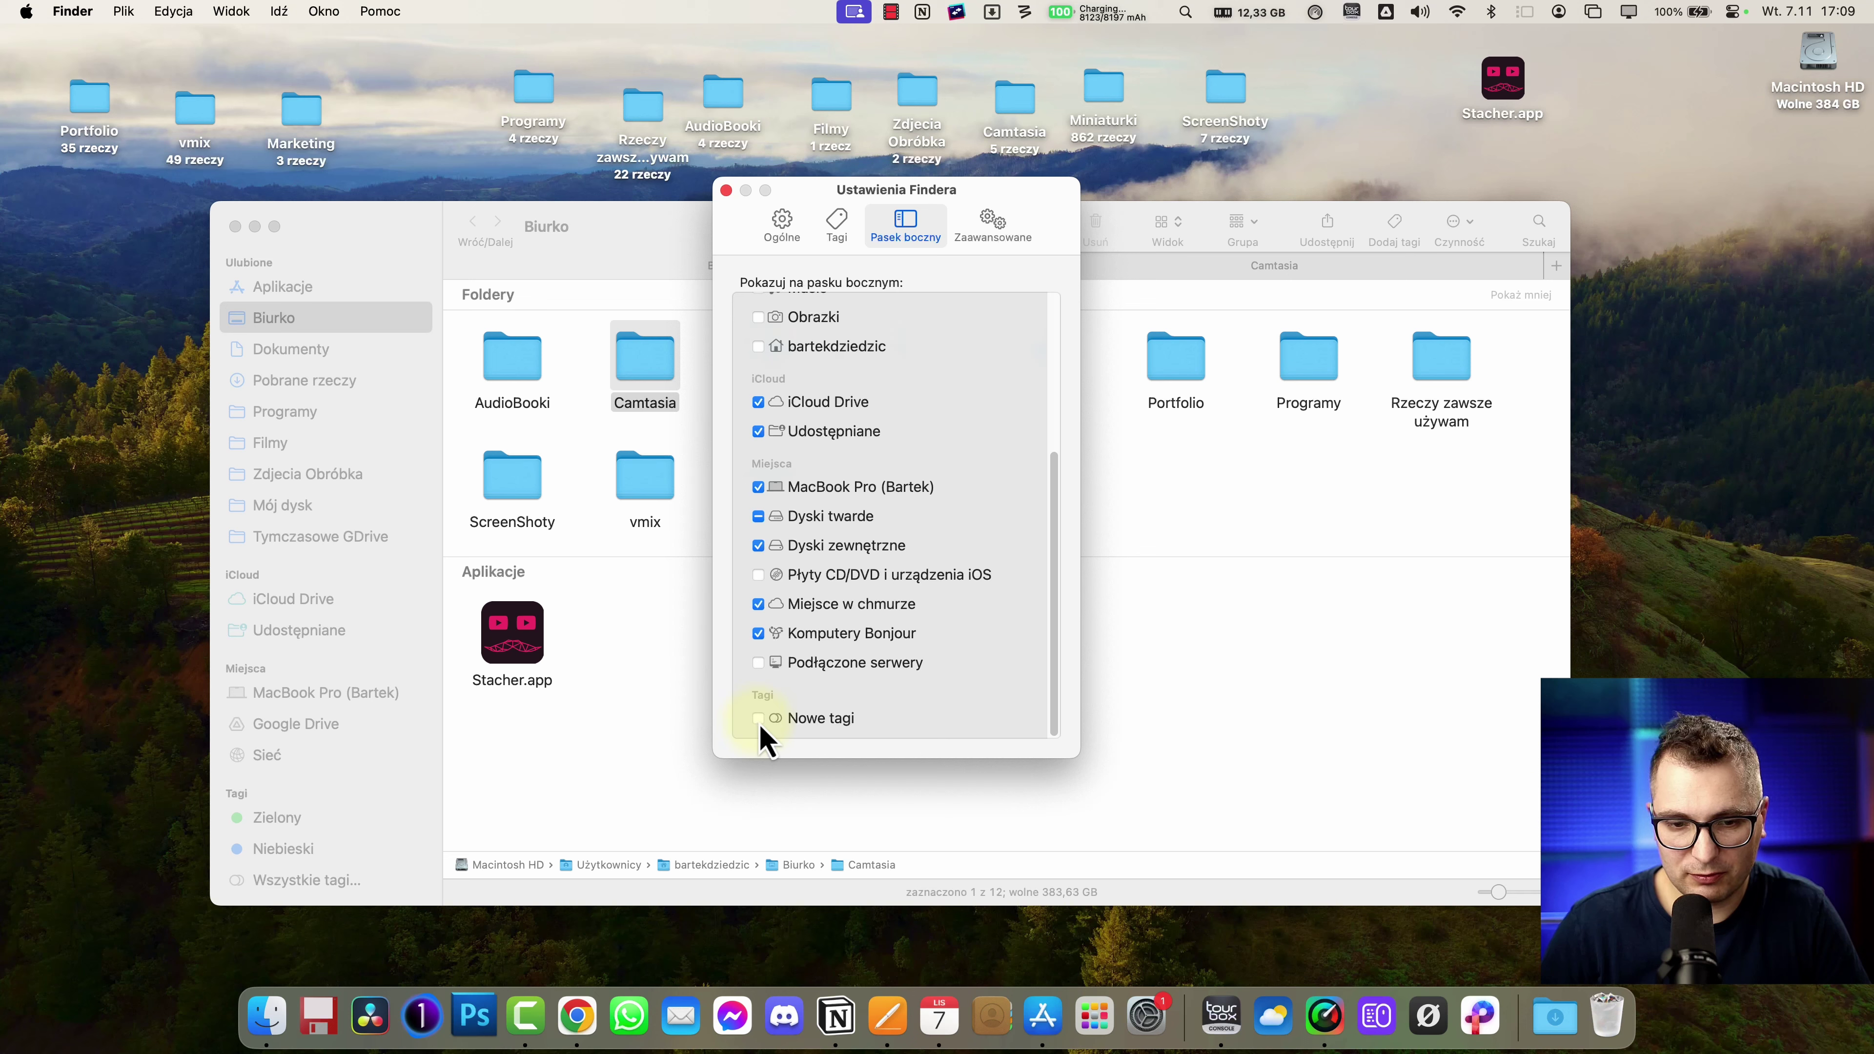
# - Turn on removing items from Kosz after 30 days in the advanced Finder settings
pyautogui.click(998, 223)
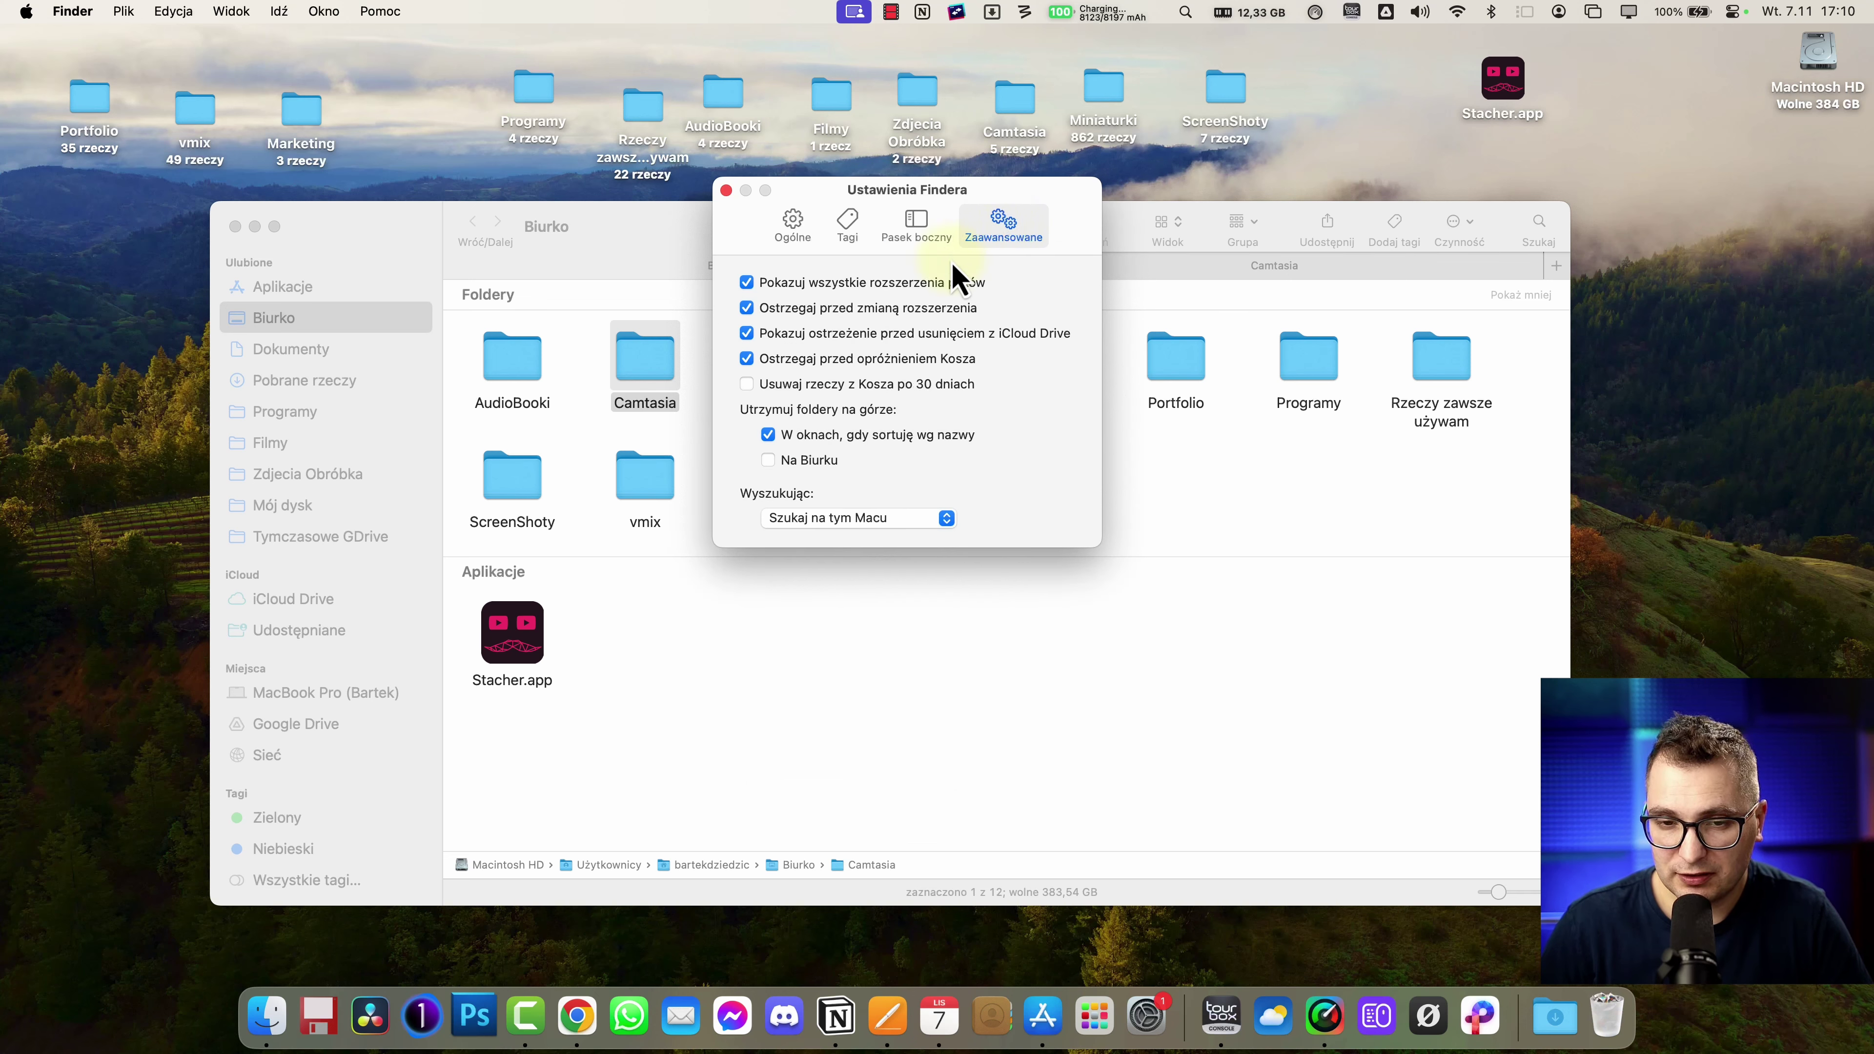
pyautogui.click(750, 387)
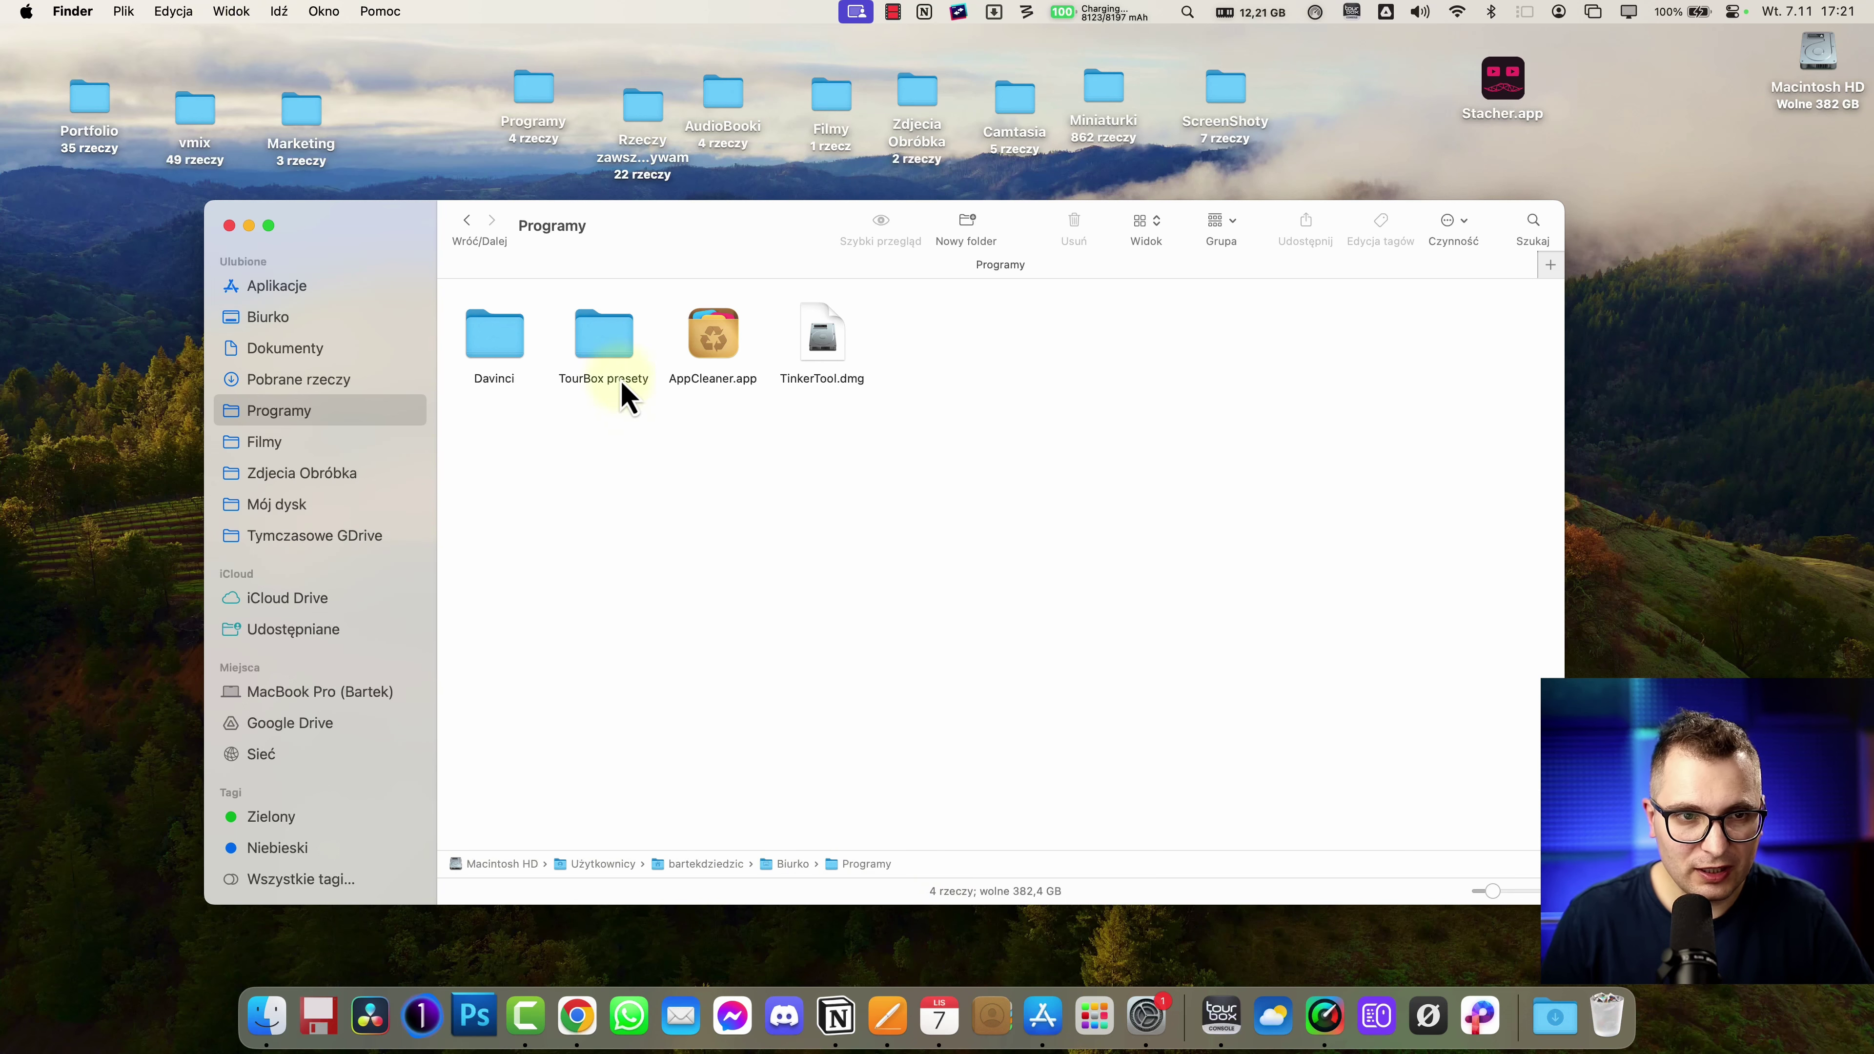
# - Move Zdjecia Obróbka below Mój dysk in the sidebar favourites and add the Davinci folder to the sidebar
pyautogui.moveTo(628, 231); pyautogui.dragTo(627, 234)
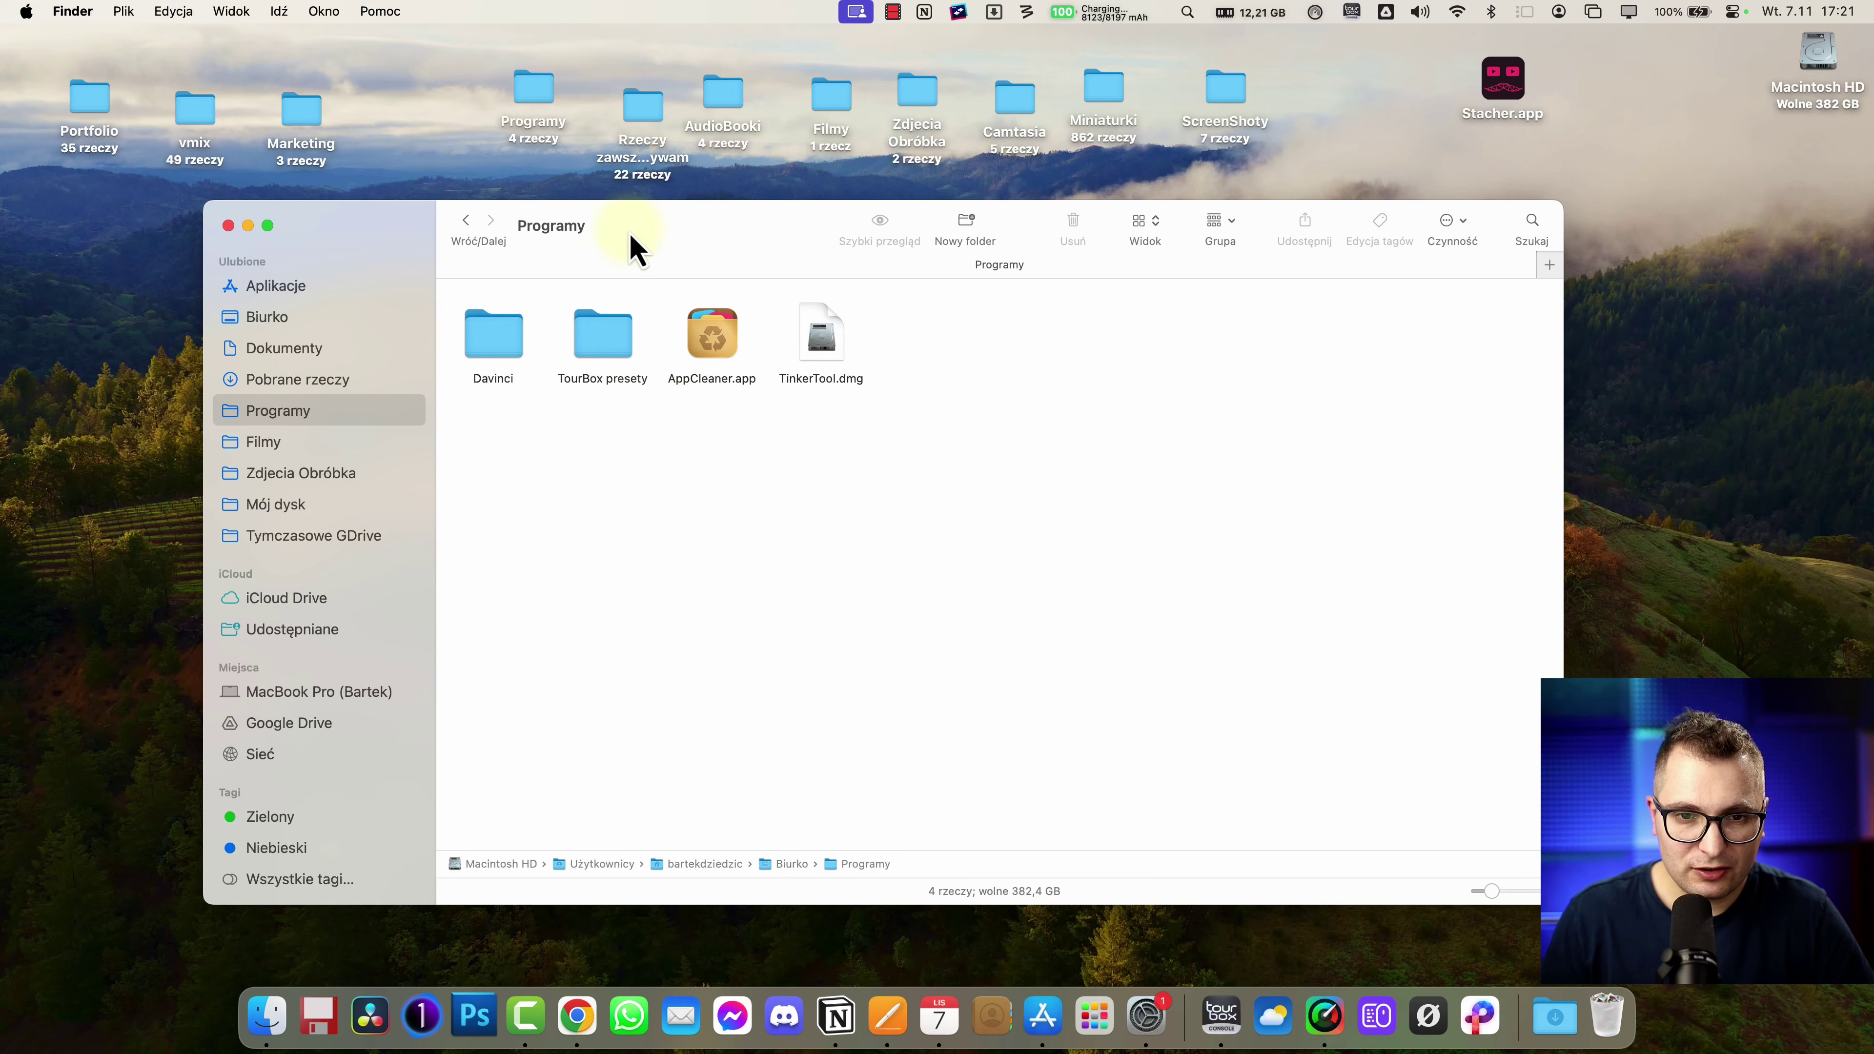
pyautogui.click(232, 11)
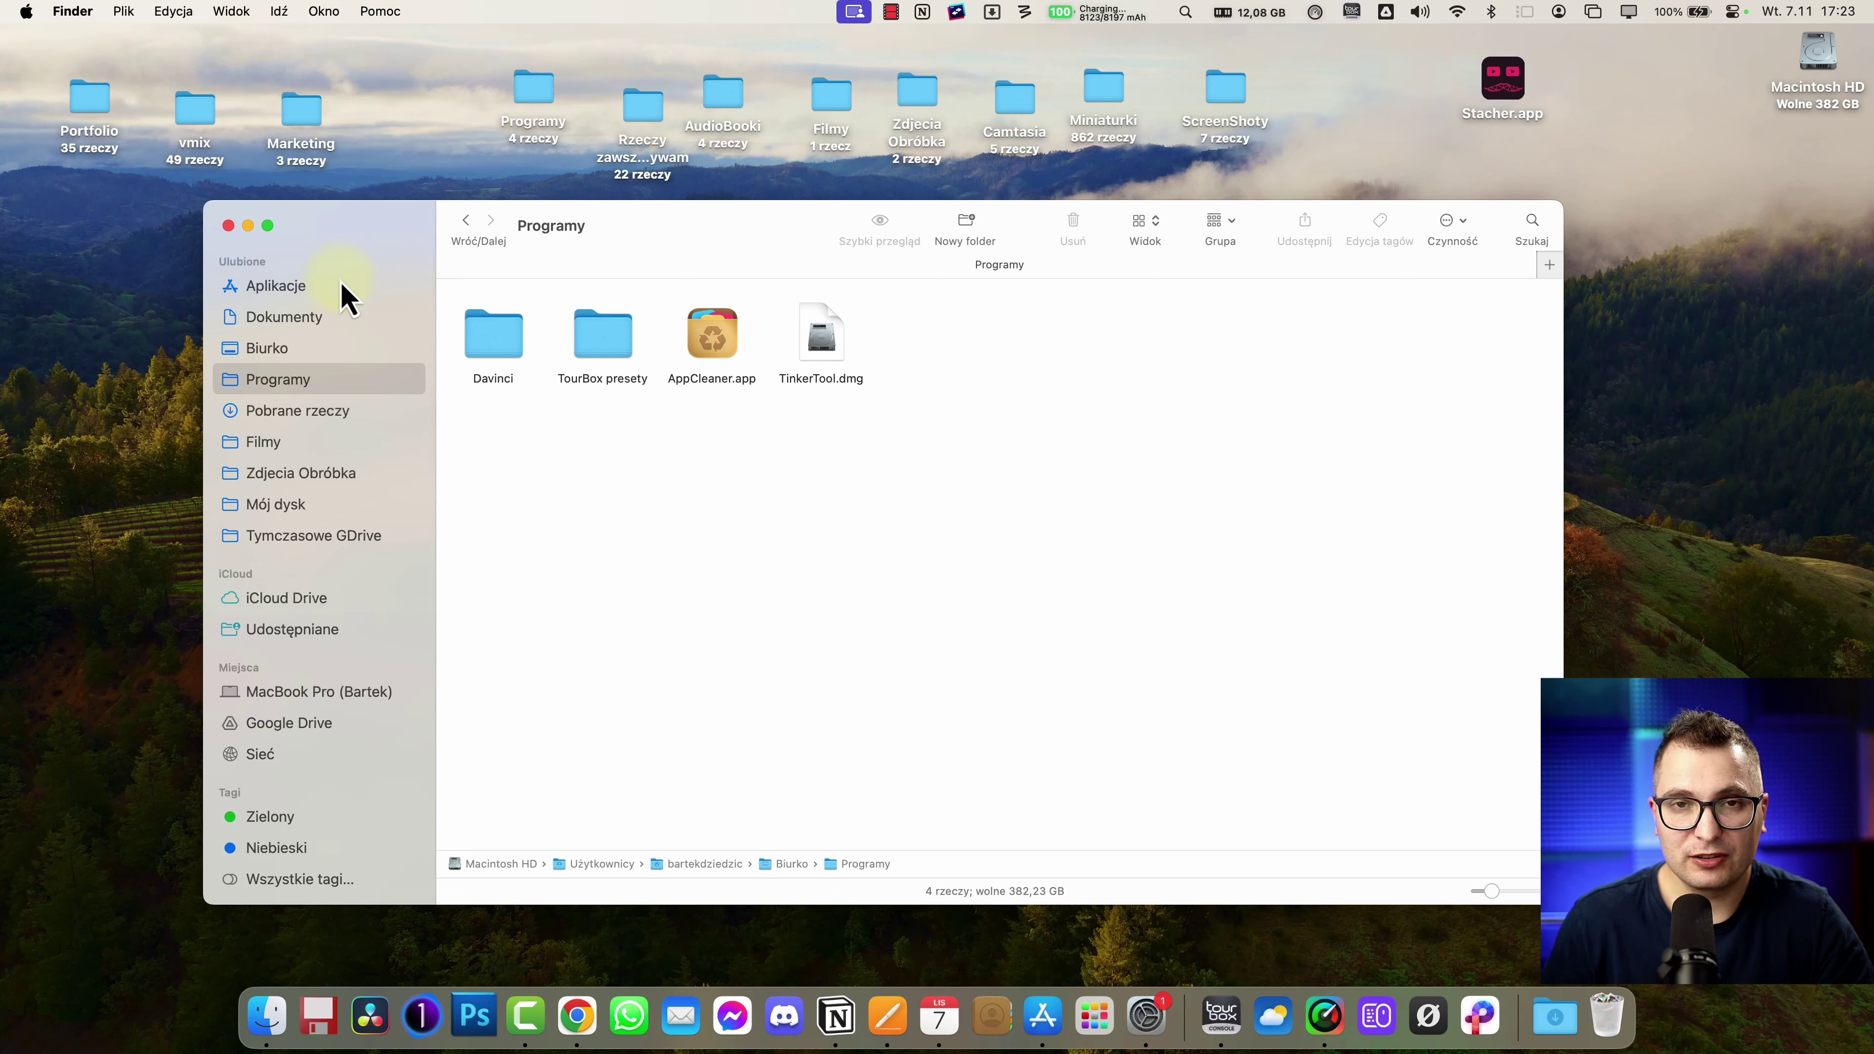
pyautogui.moveTo(317, 478); pyautogui.dragTo(360, 531)
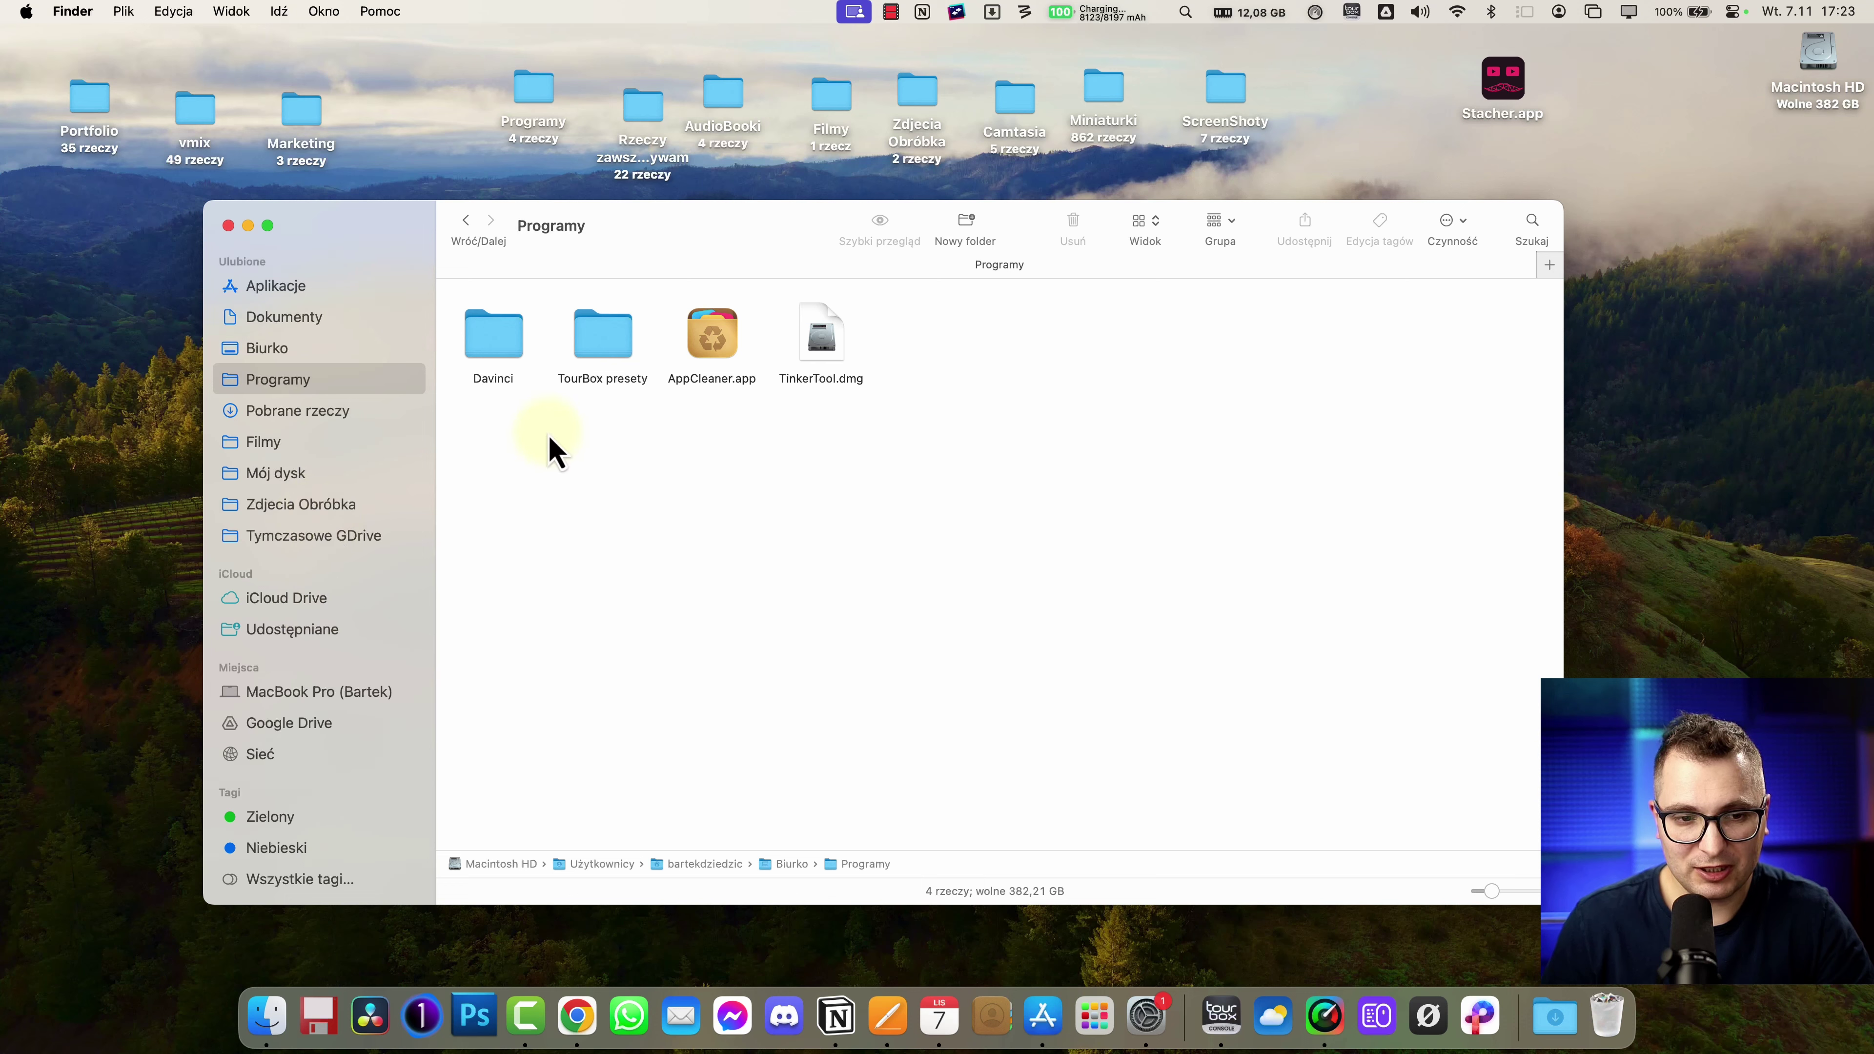
pyautogui.moveTo(502, 356); pyautogui.dragTo(366, 446)
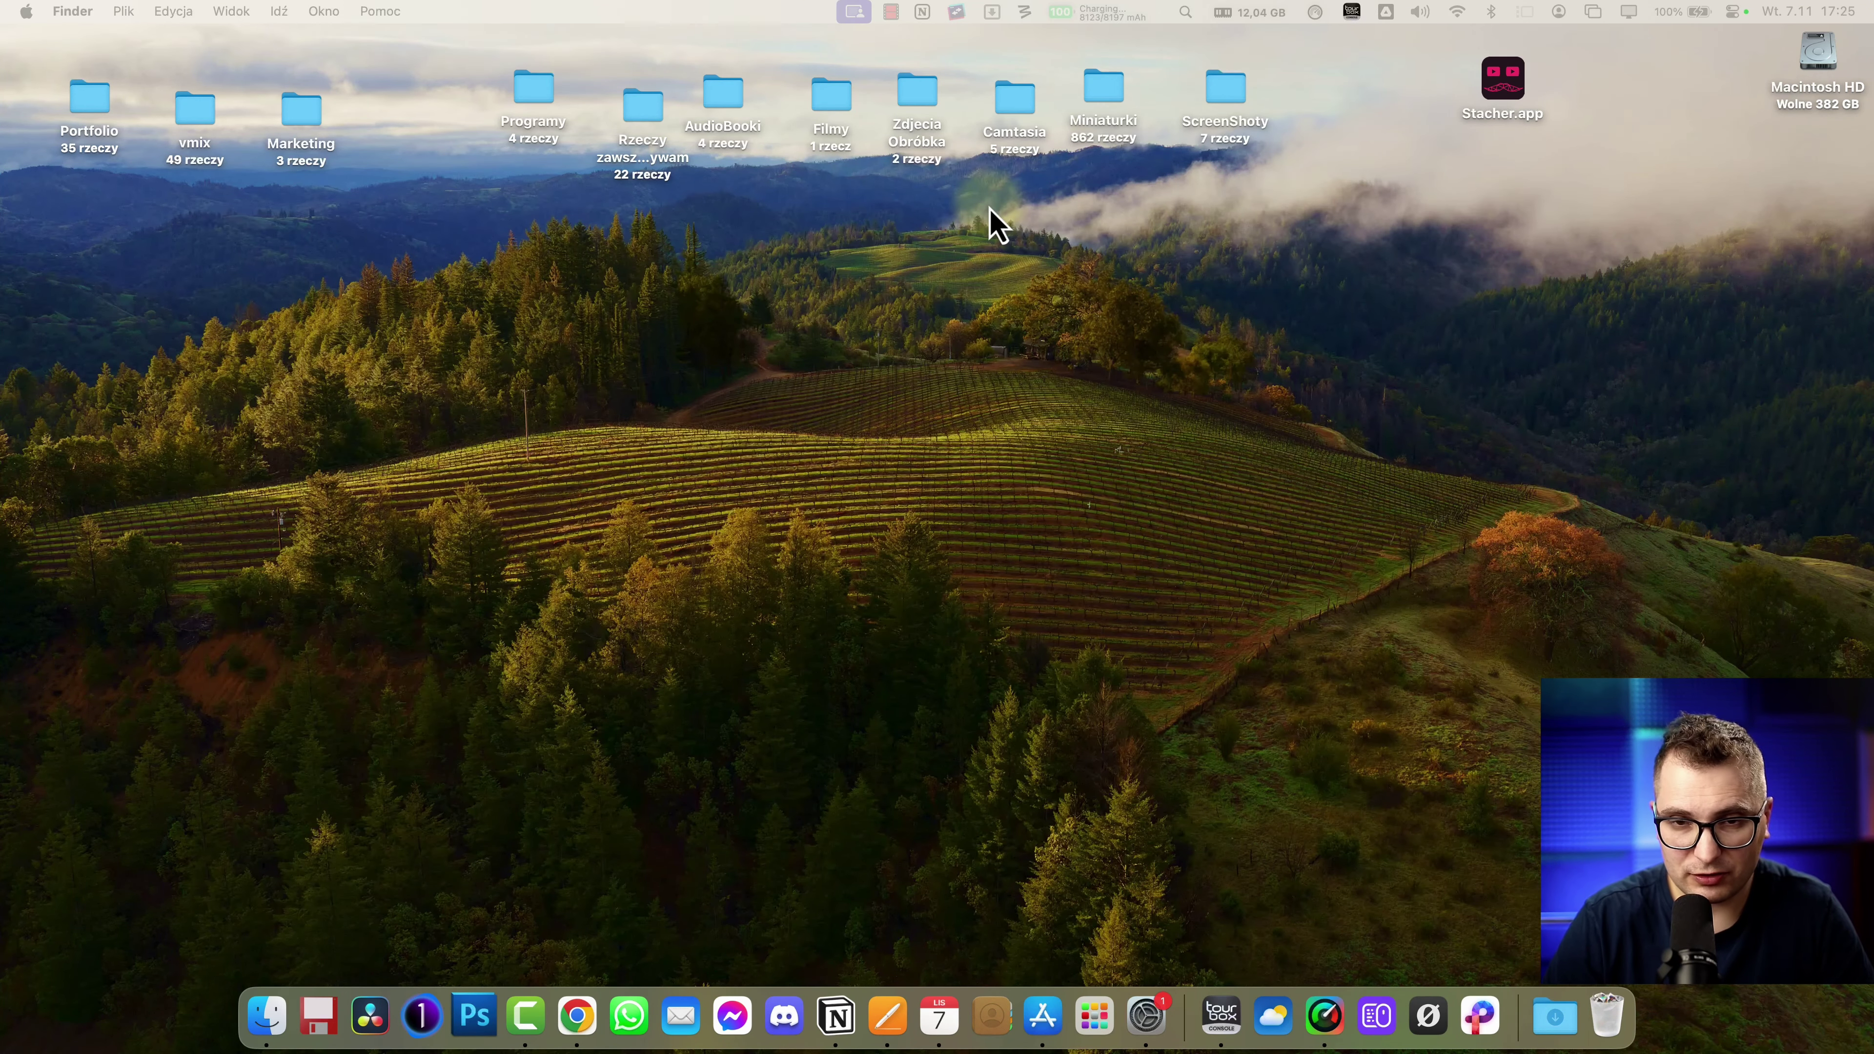
# - Search Spotlight for "audiobook" and then for "ustawienia"
pyautogui.press('super+space')
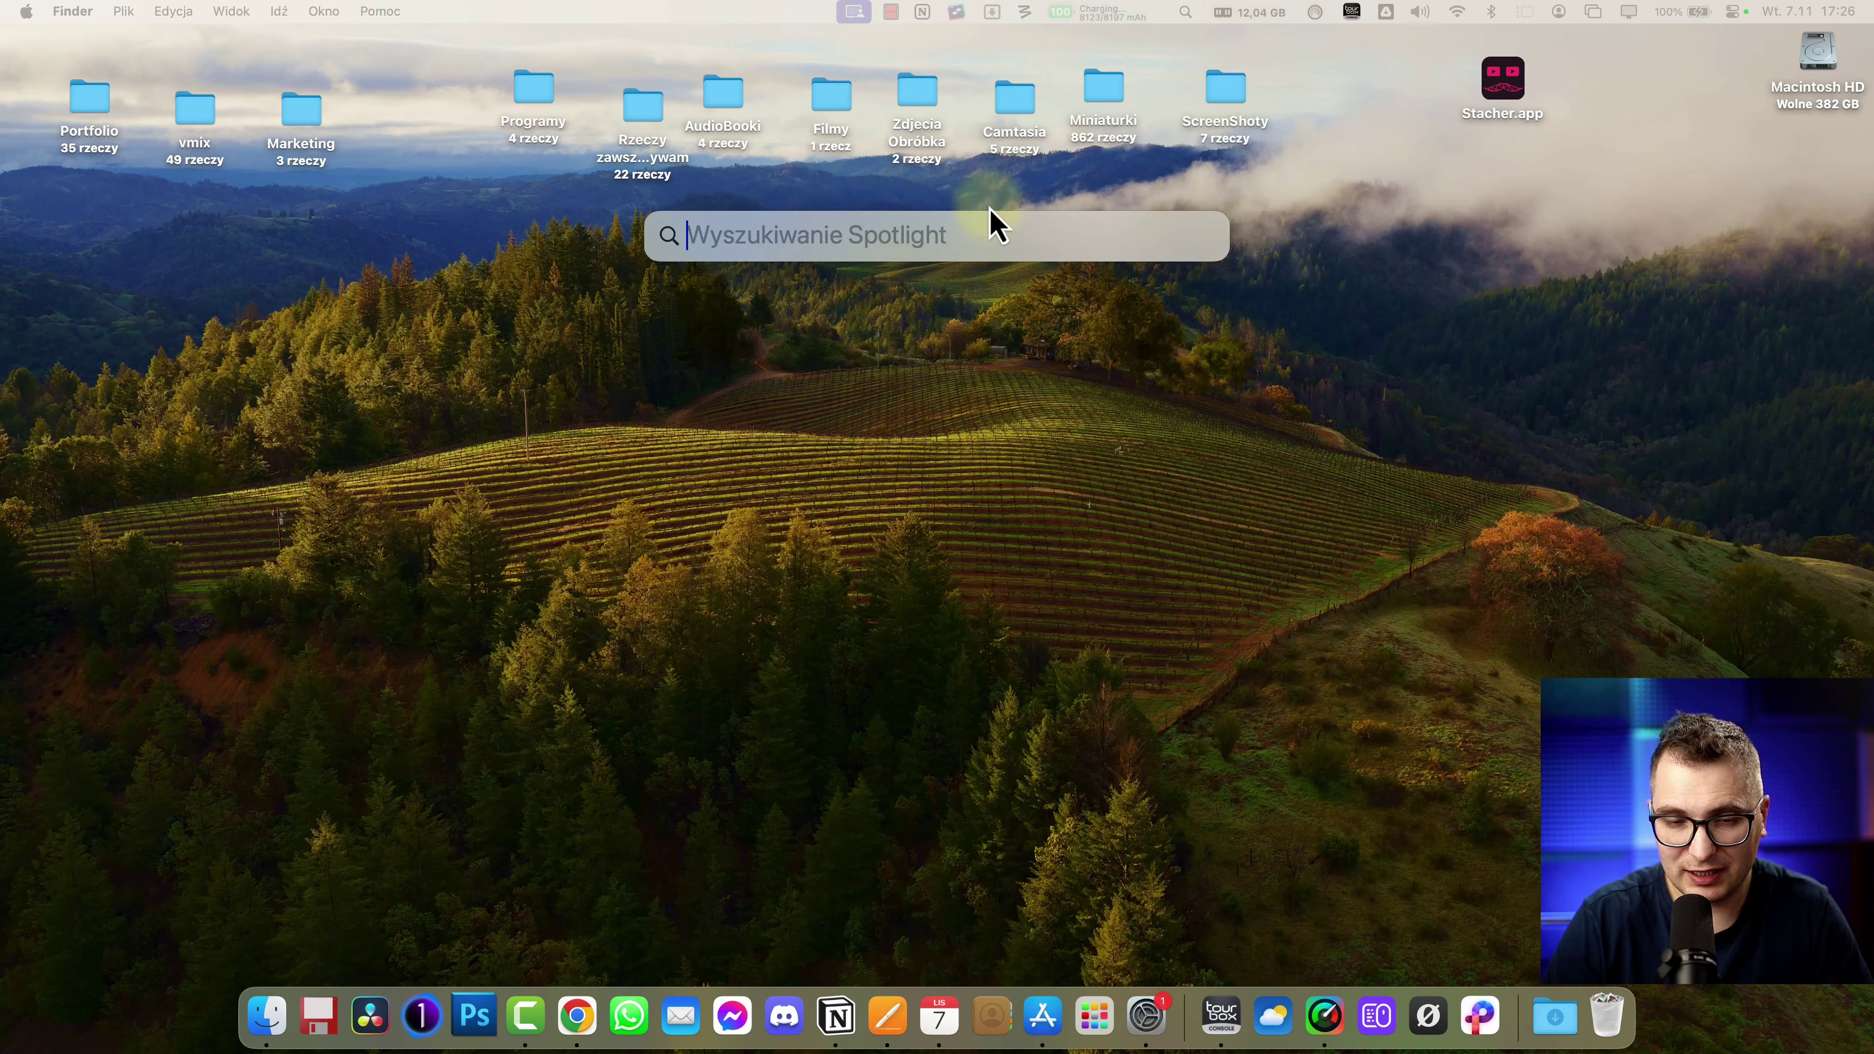
pyautogui.write('audiobook')
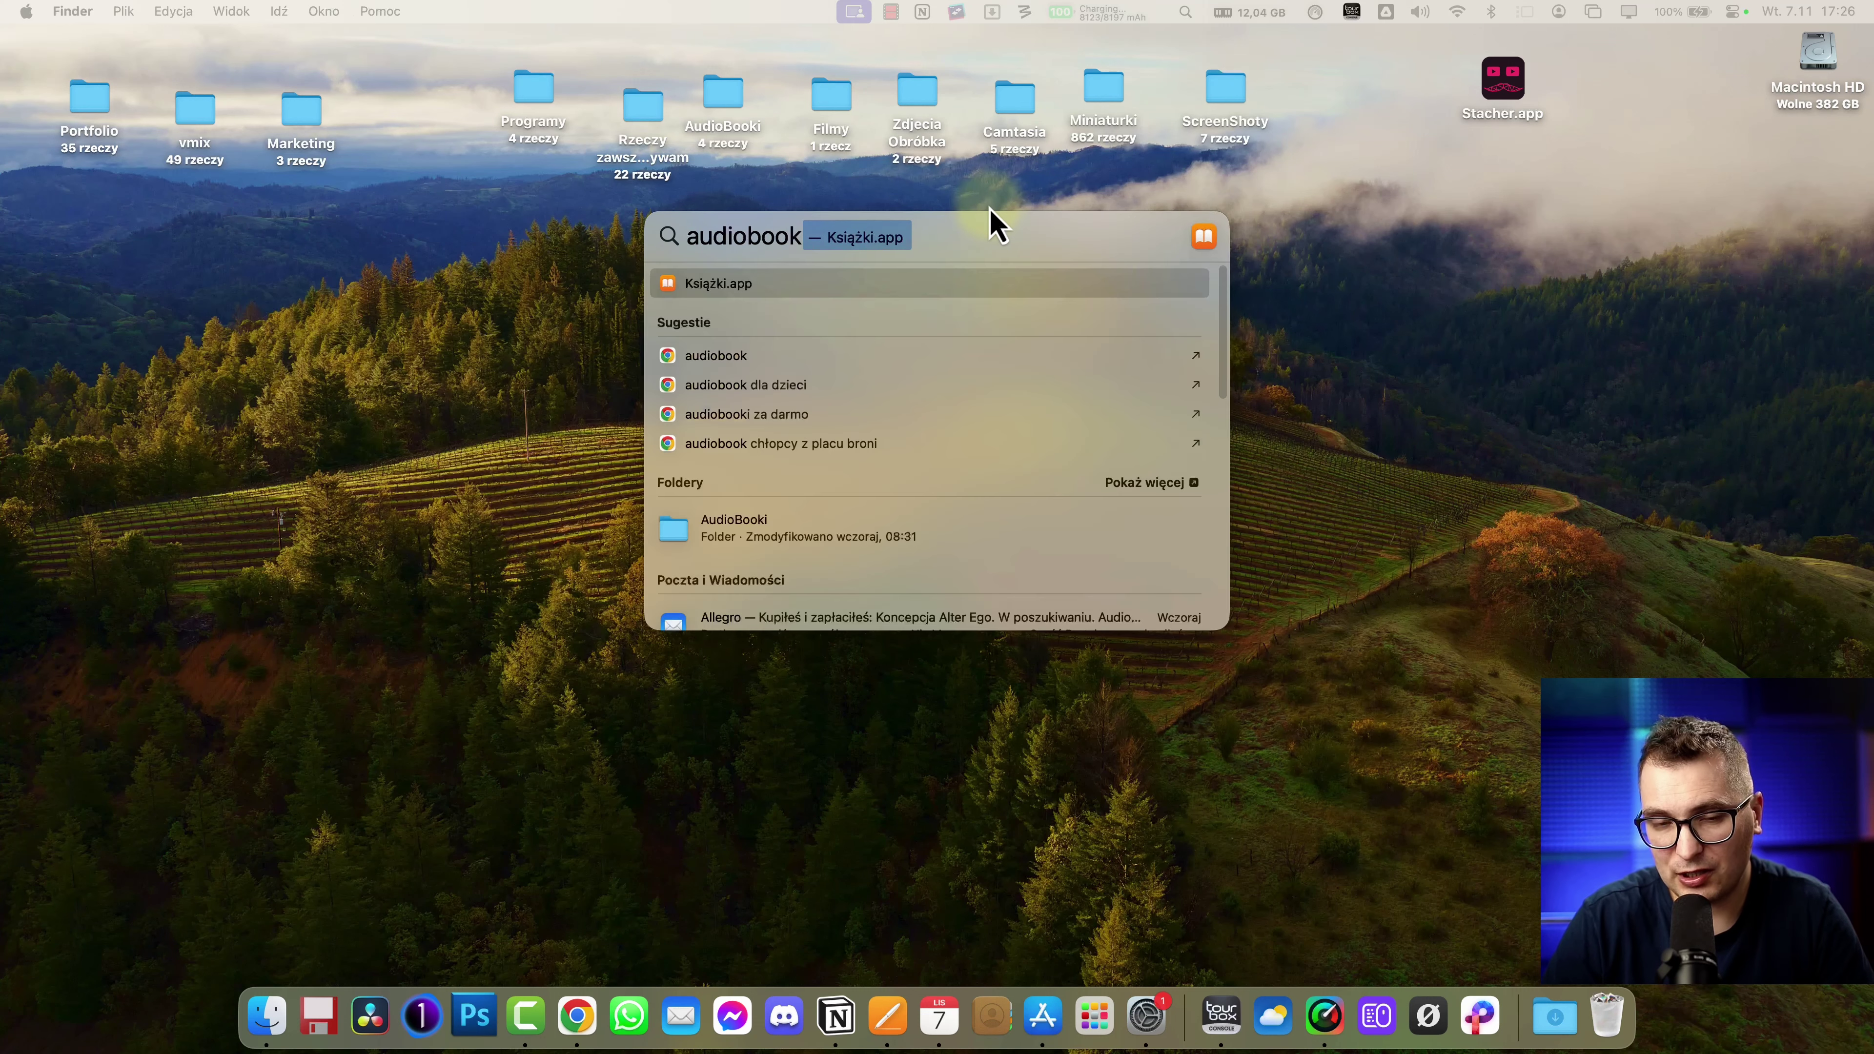
pyautogui.press('super+a')
pyautogui.write('ustawienia')
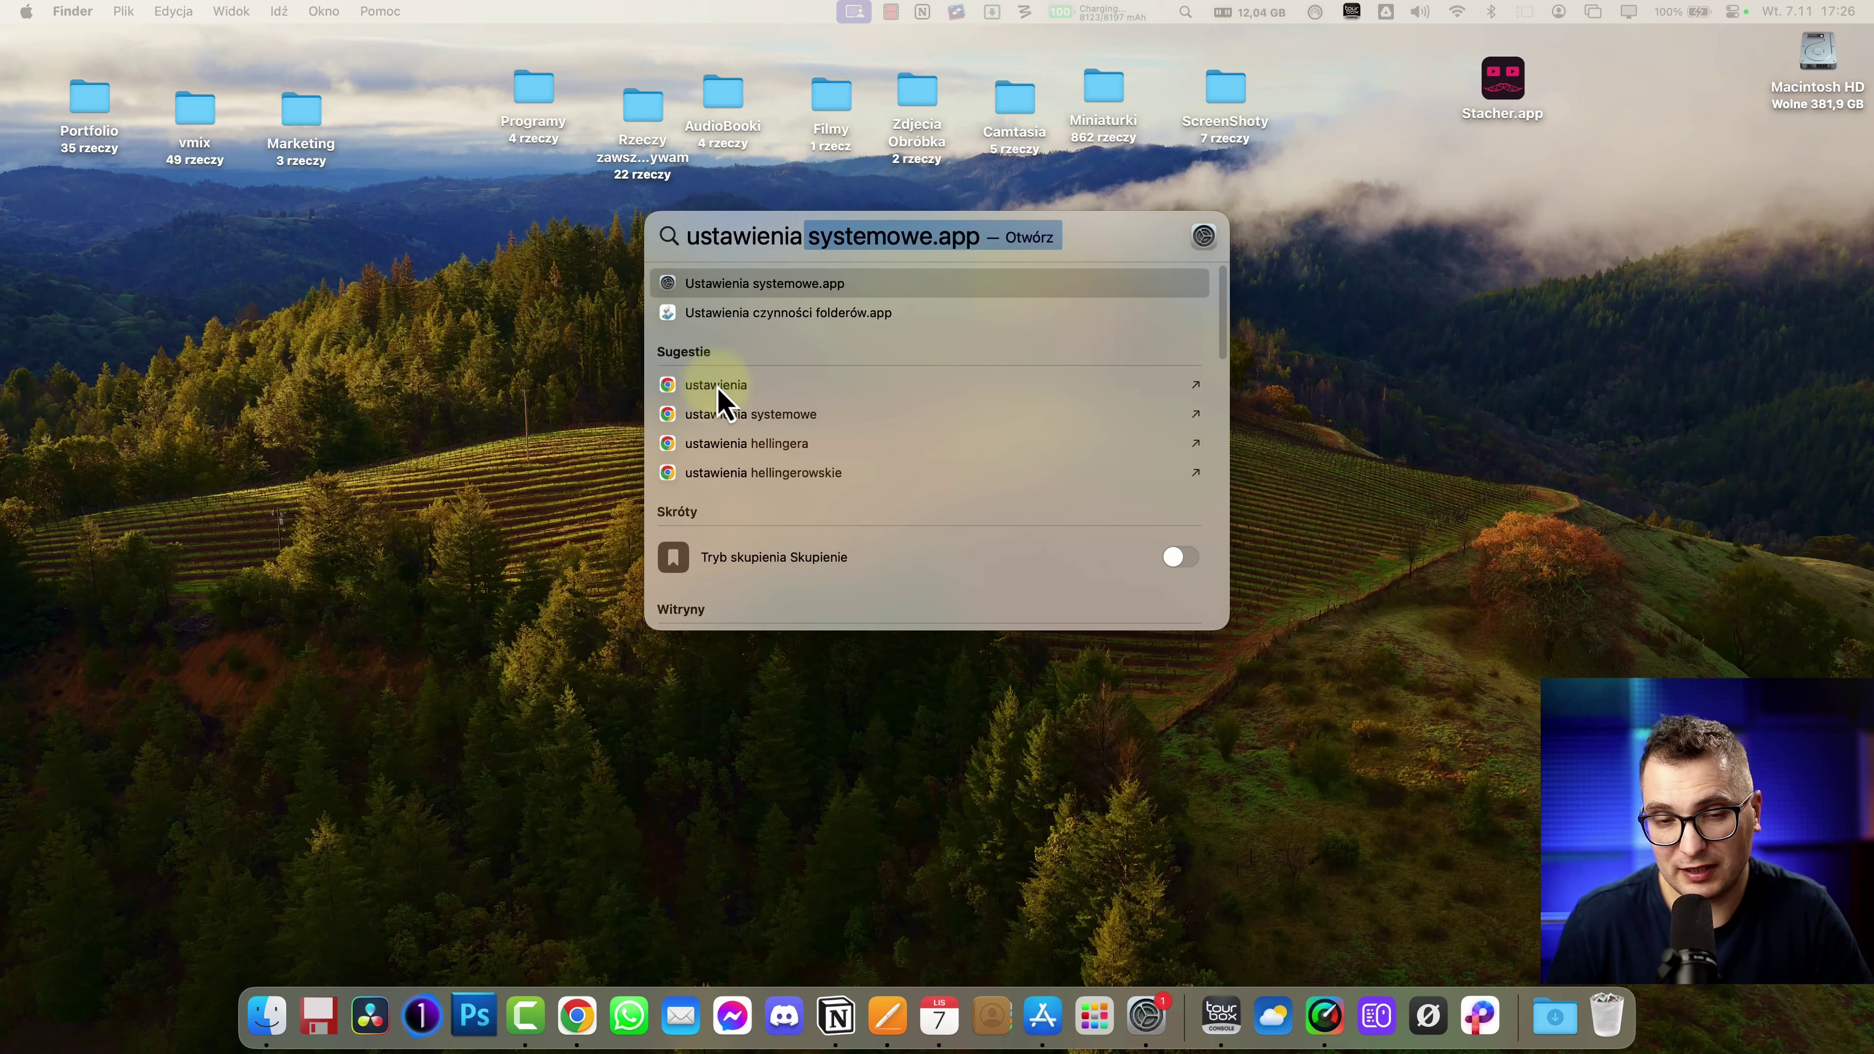
# - Dismiss Spotlight, search Amazon for "anker" through Alfred, and close the resulting browser window
pyautogui.press('Escape')
pyautogui.press('Escape')
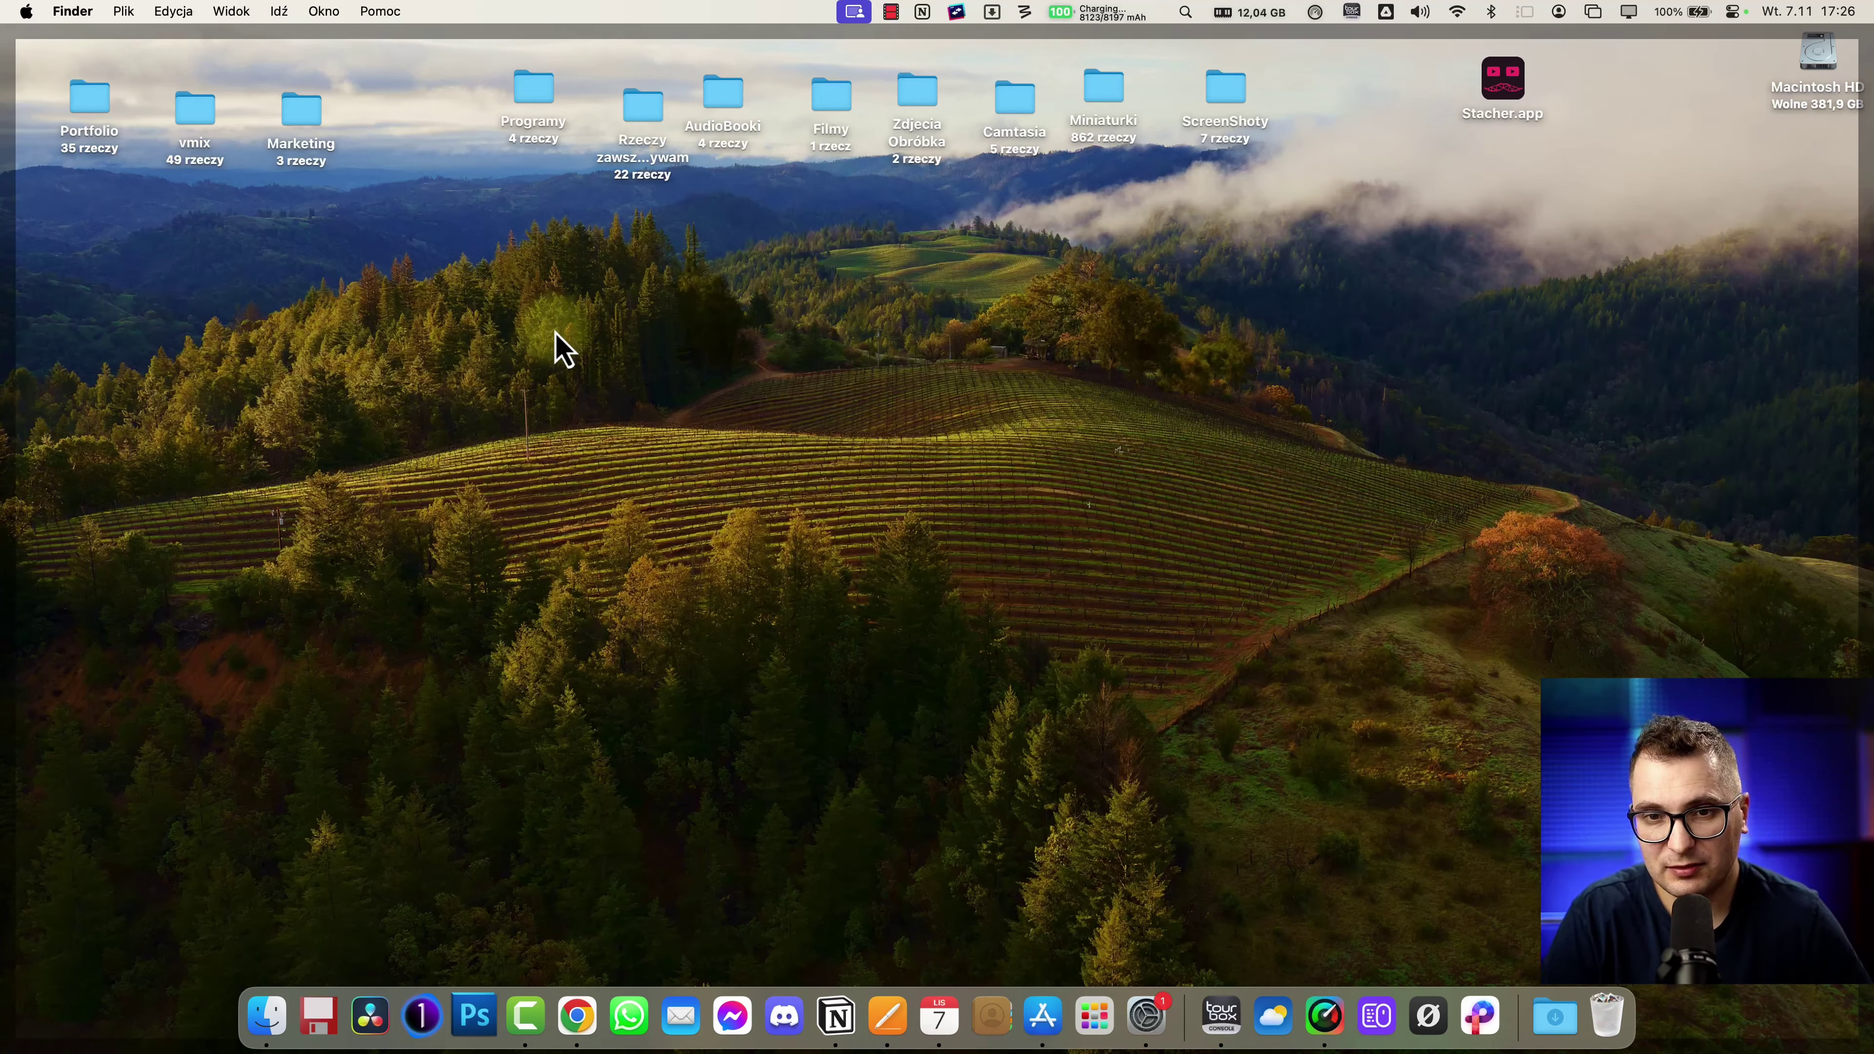
pyautogui.hotkey('alt', 'space')
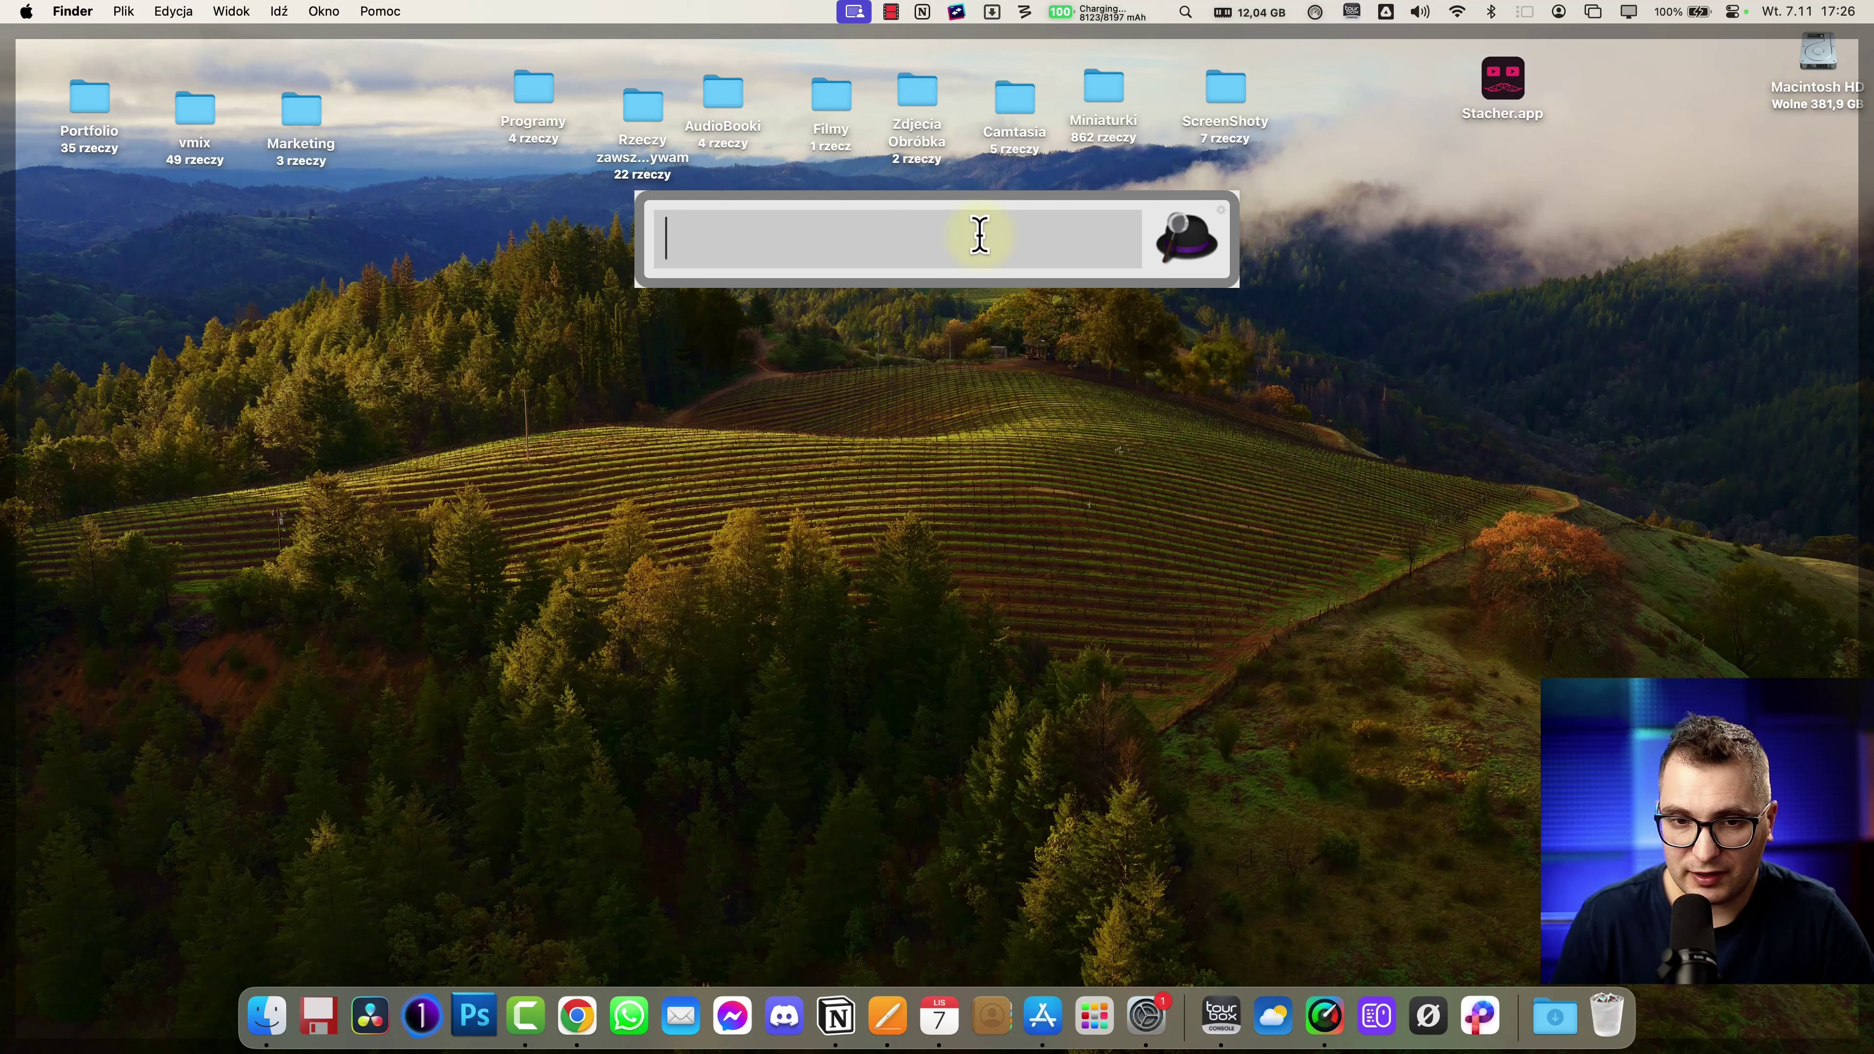
pyautogui.write('am')
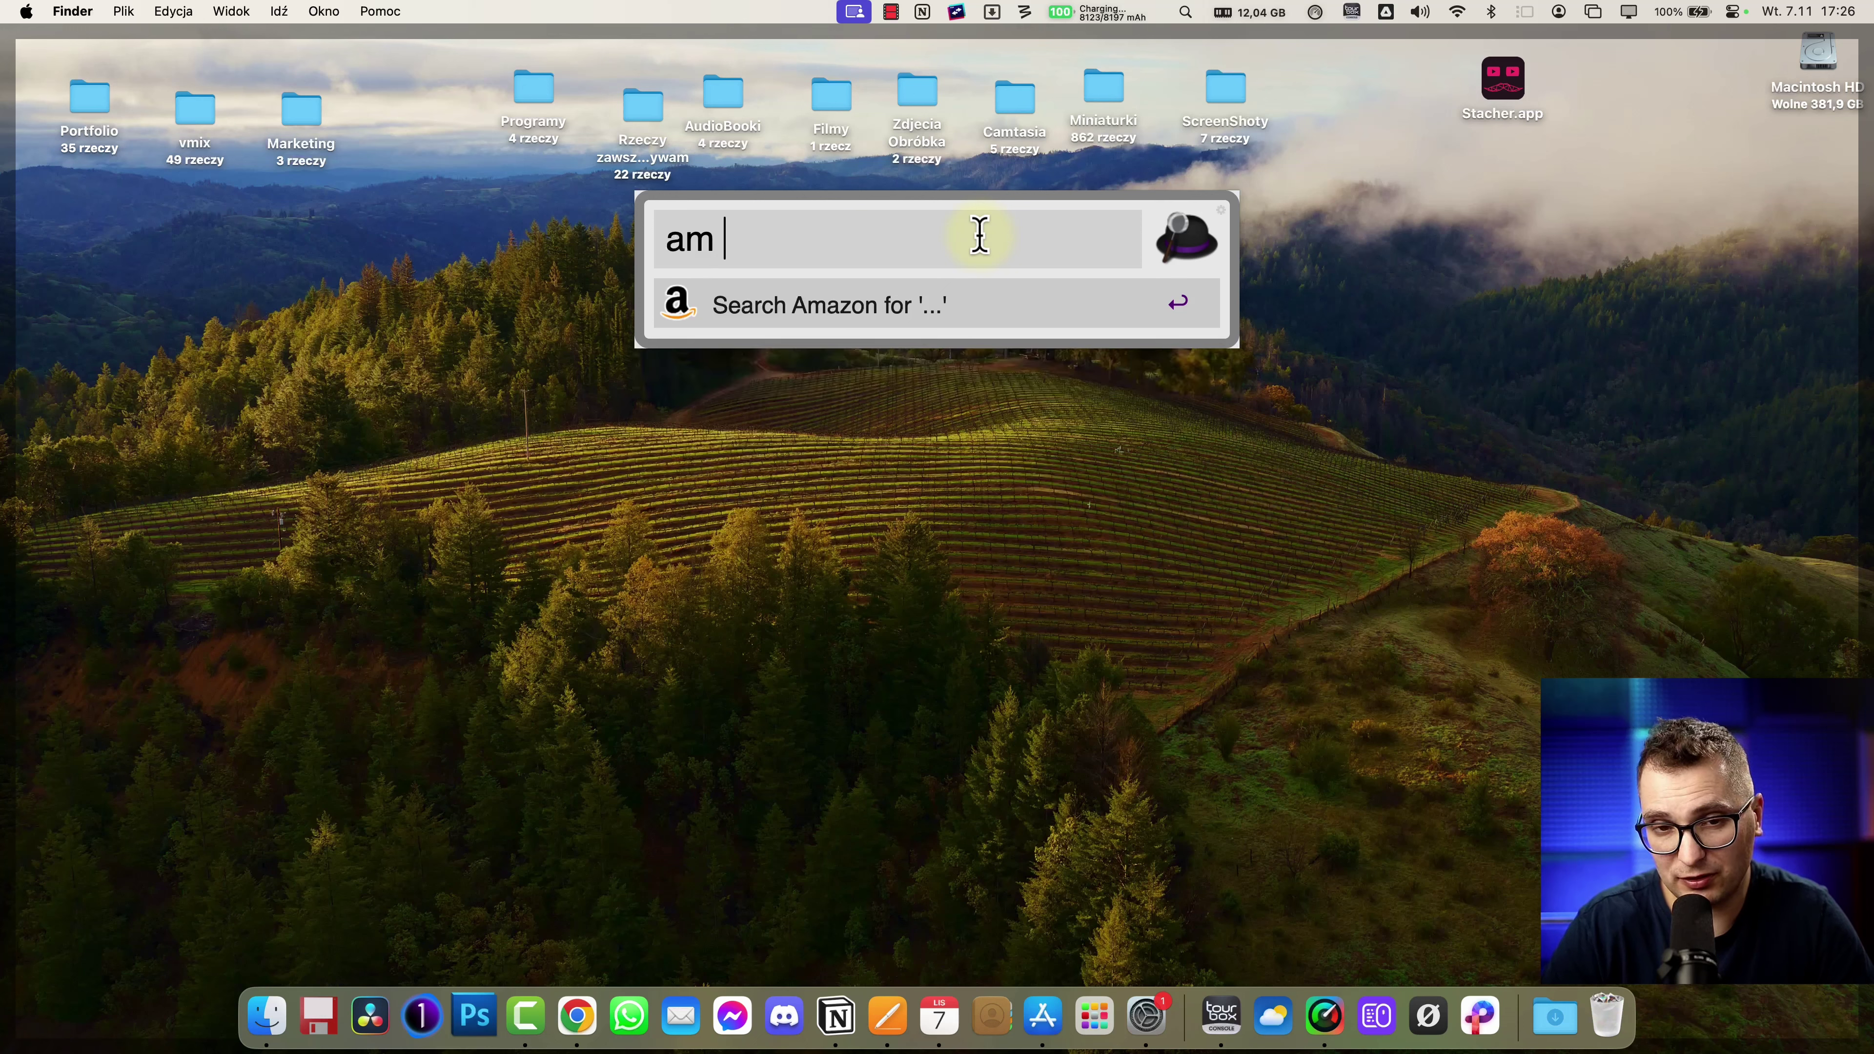
pyautogui.write(' anker')
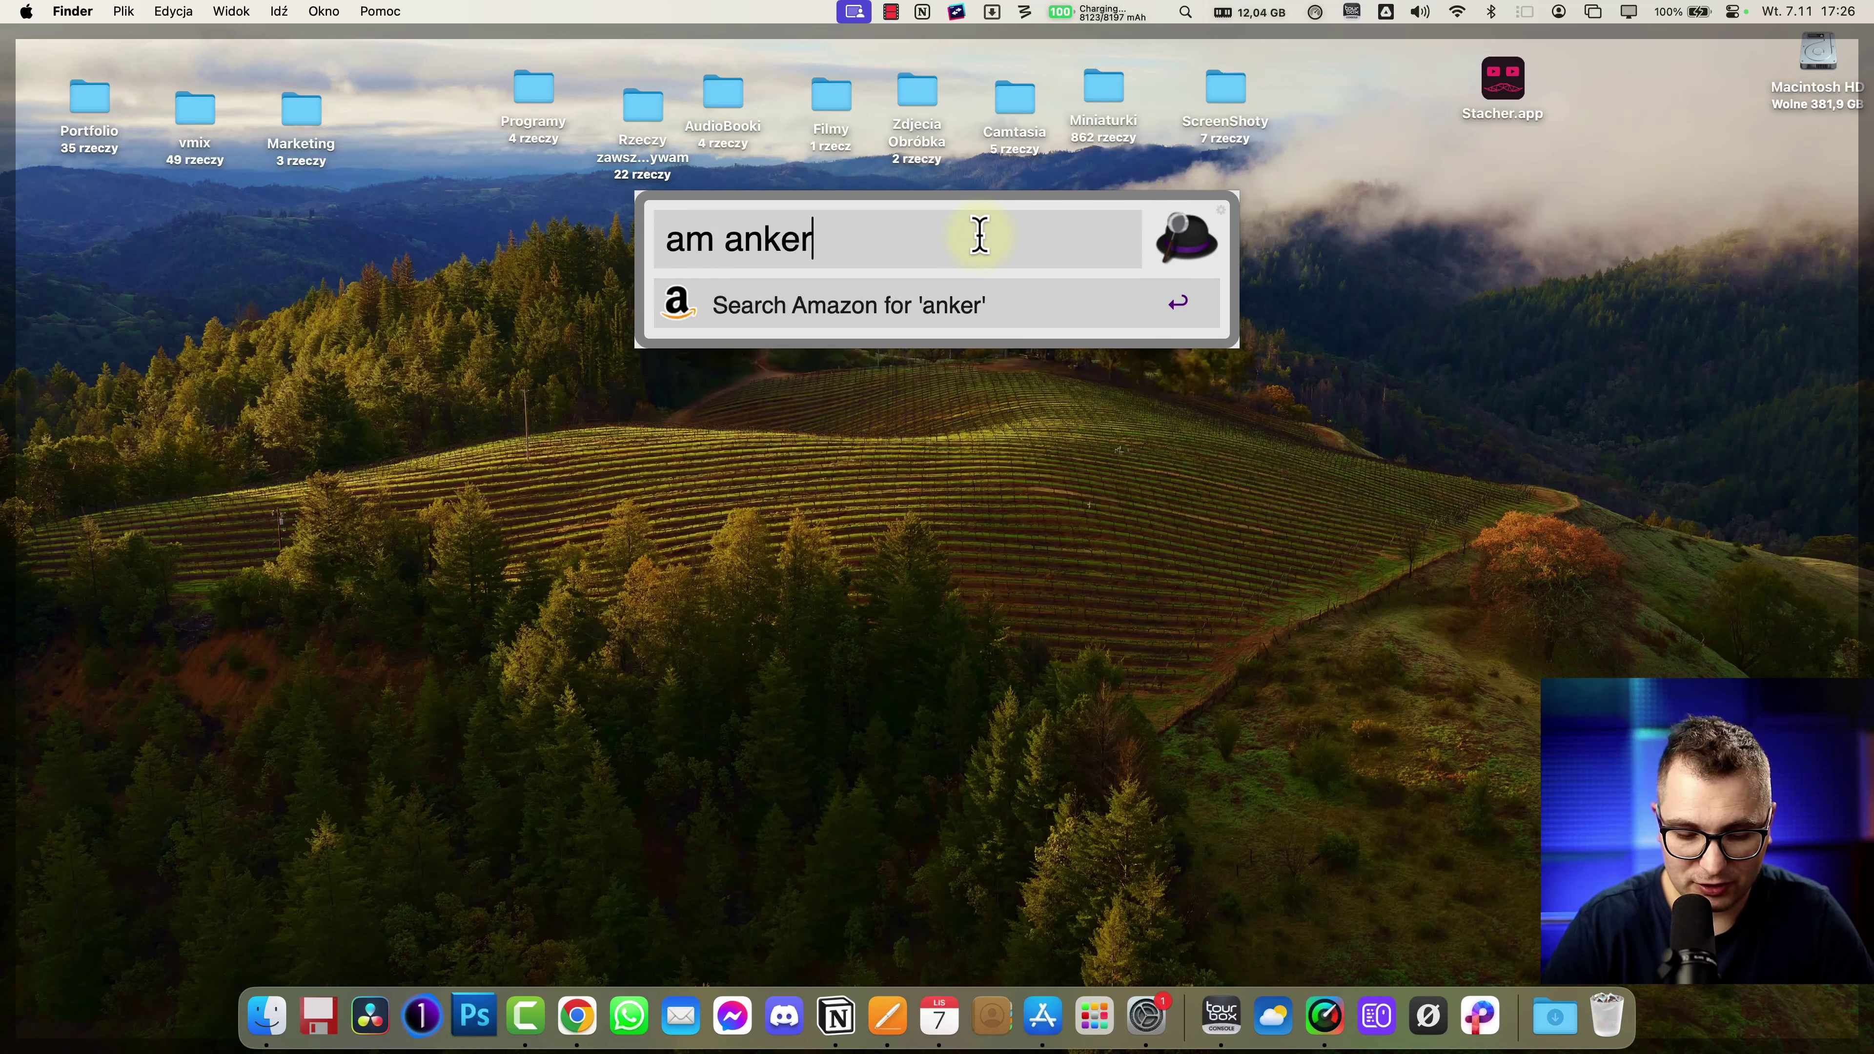
pyautogui.press('Return')
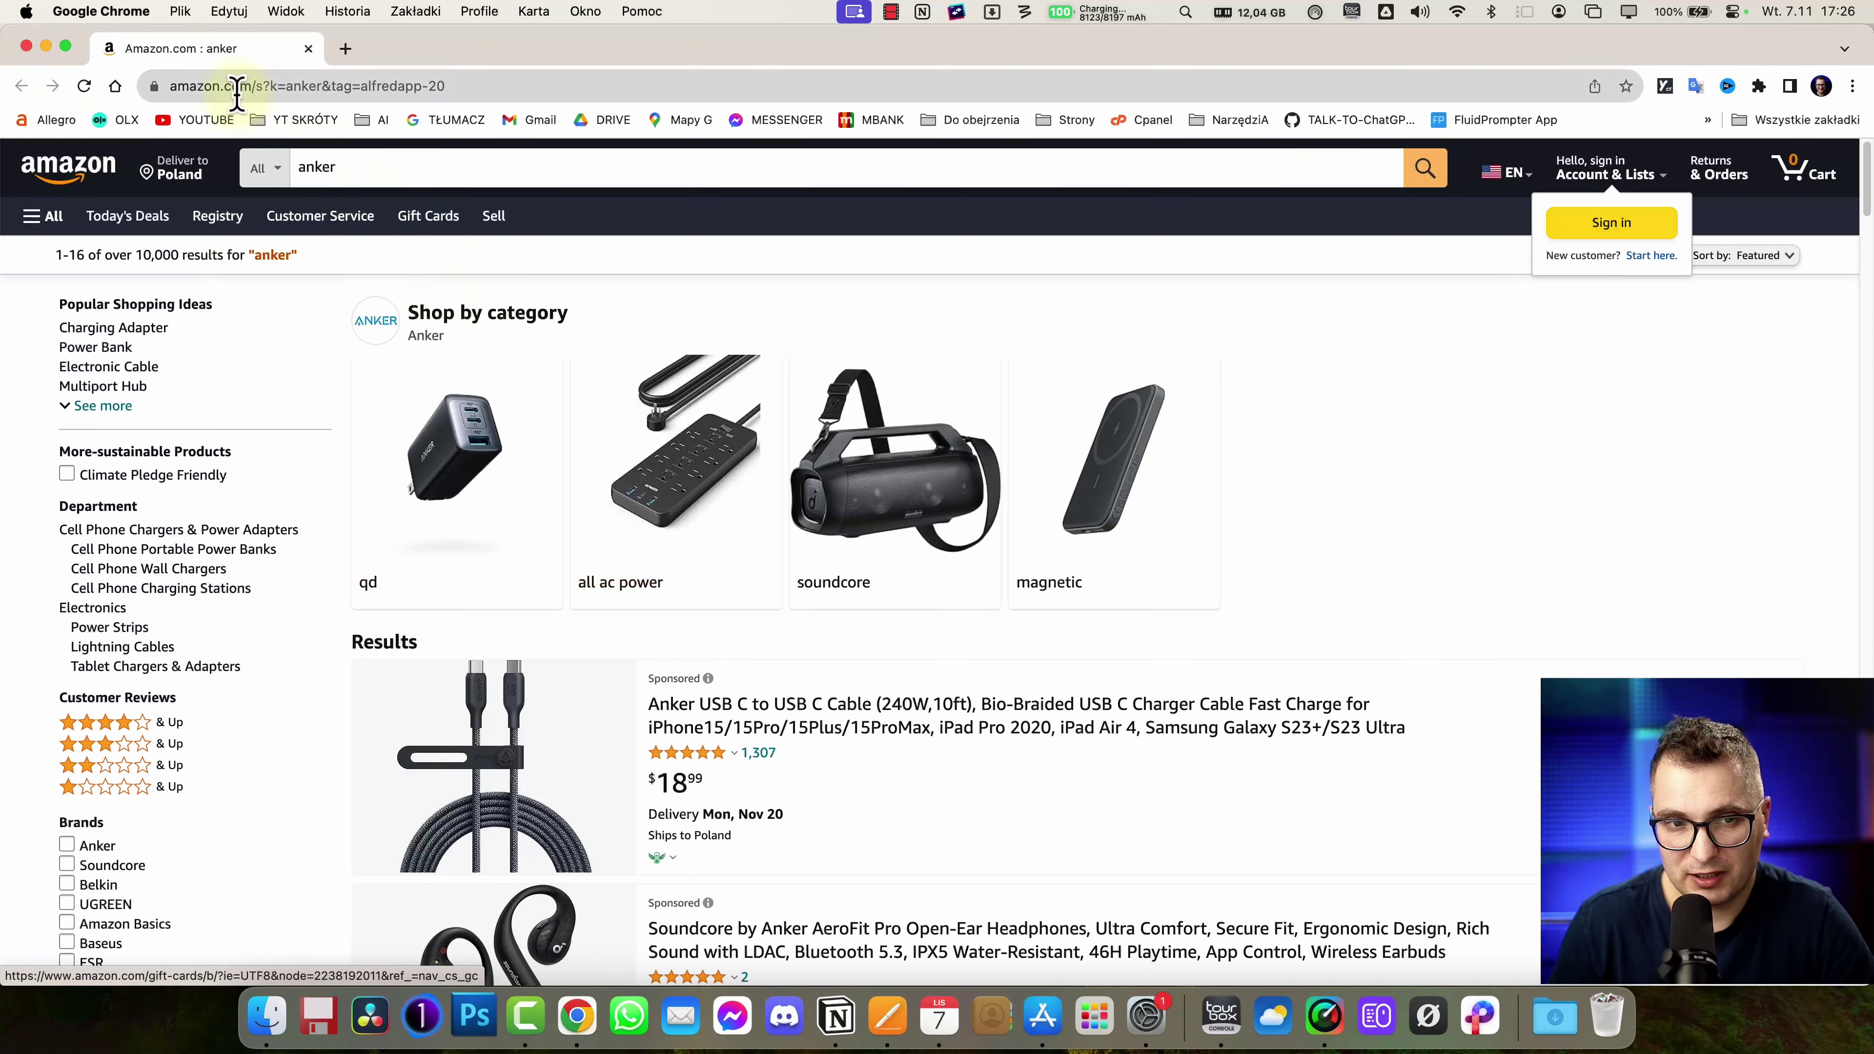
pyautogui.click(25, 46)
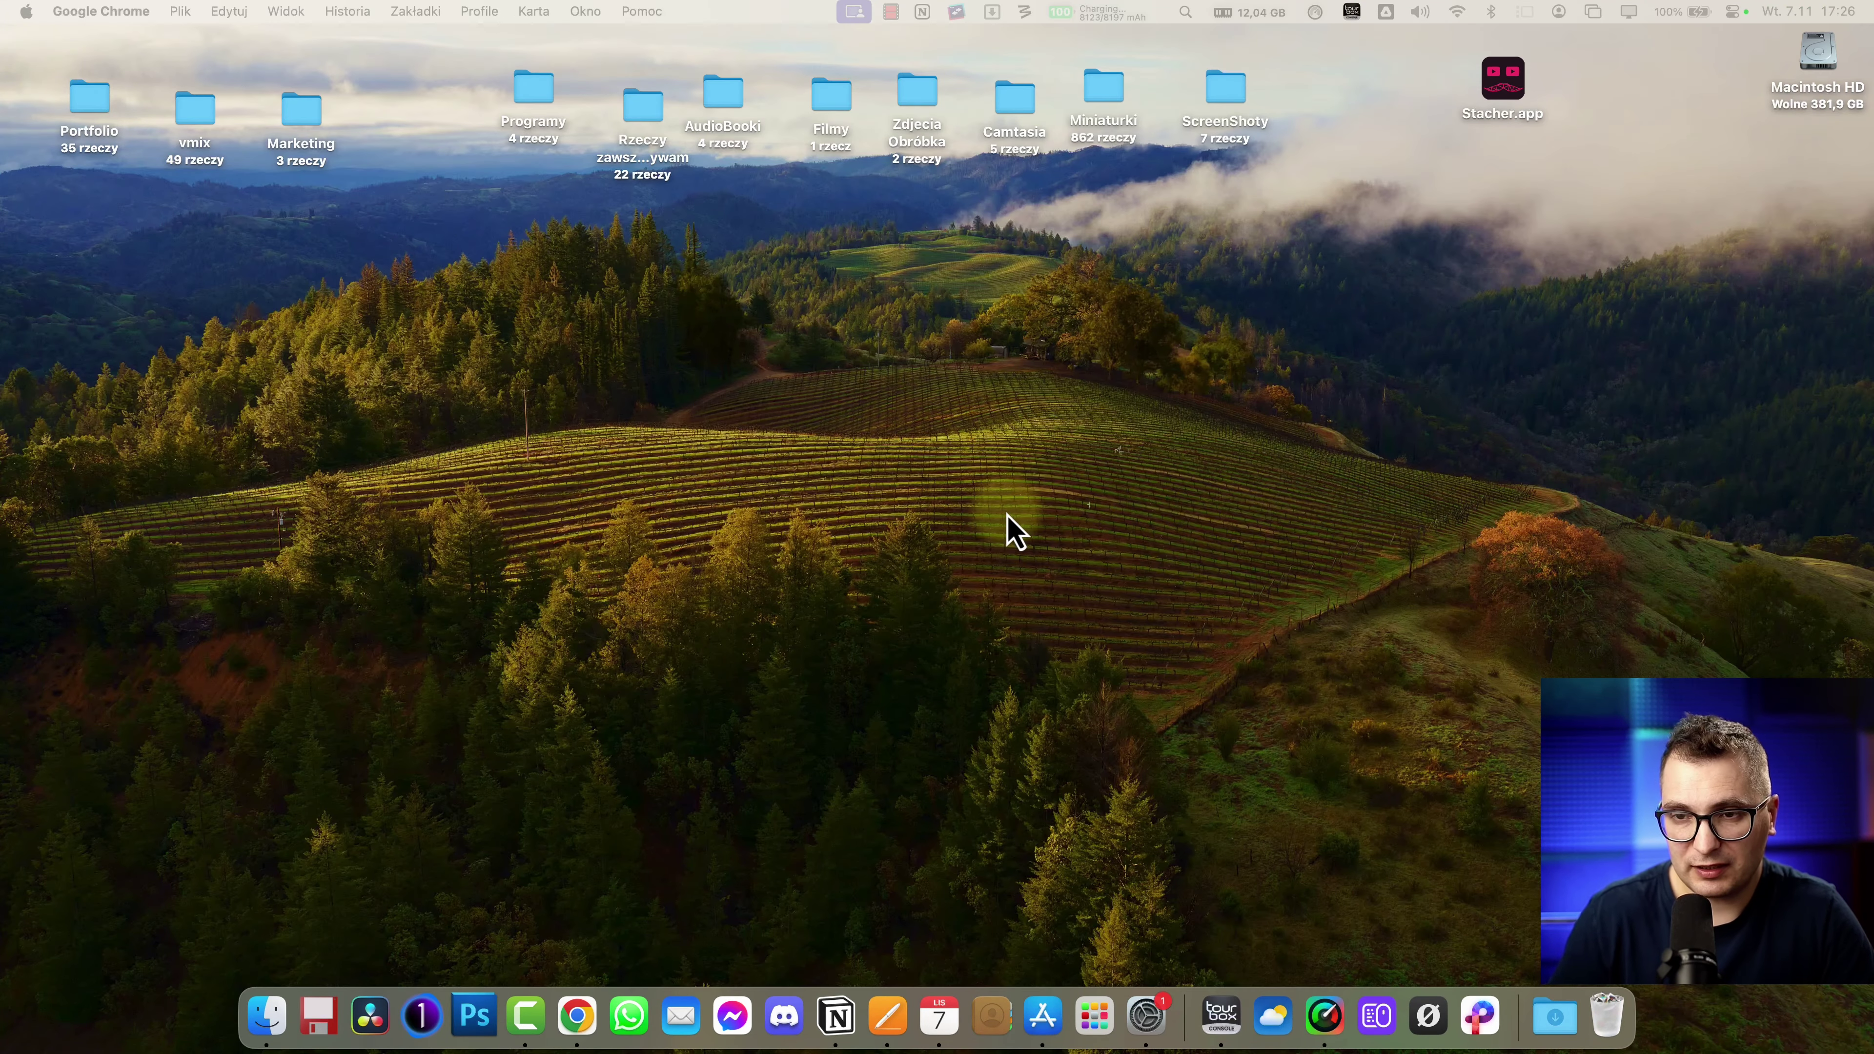
# - Open the Alfred preferences, review the Advanced settings, and close them
pyautogui.hotkey('alt', 'space')
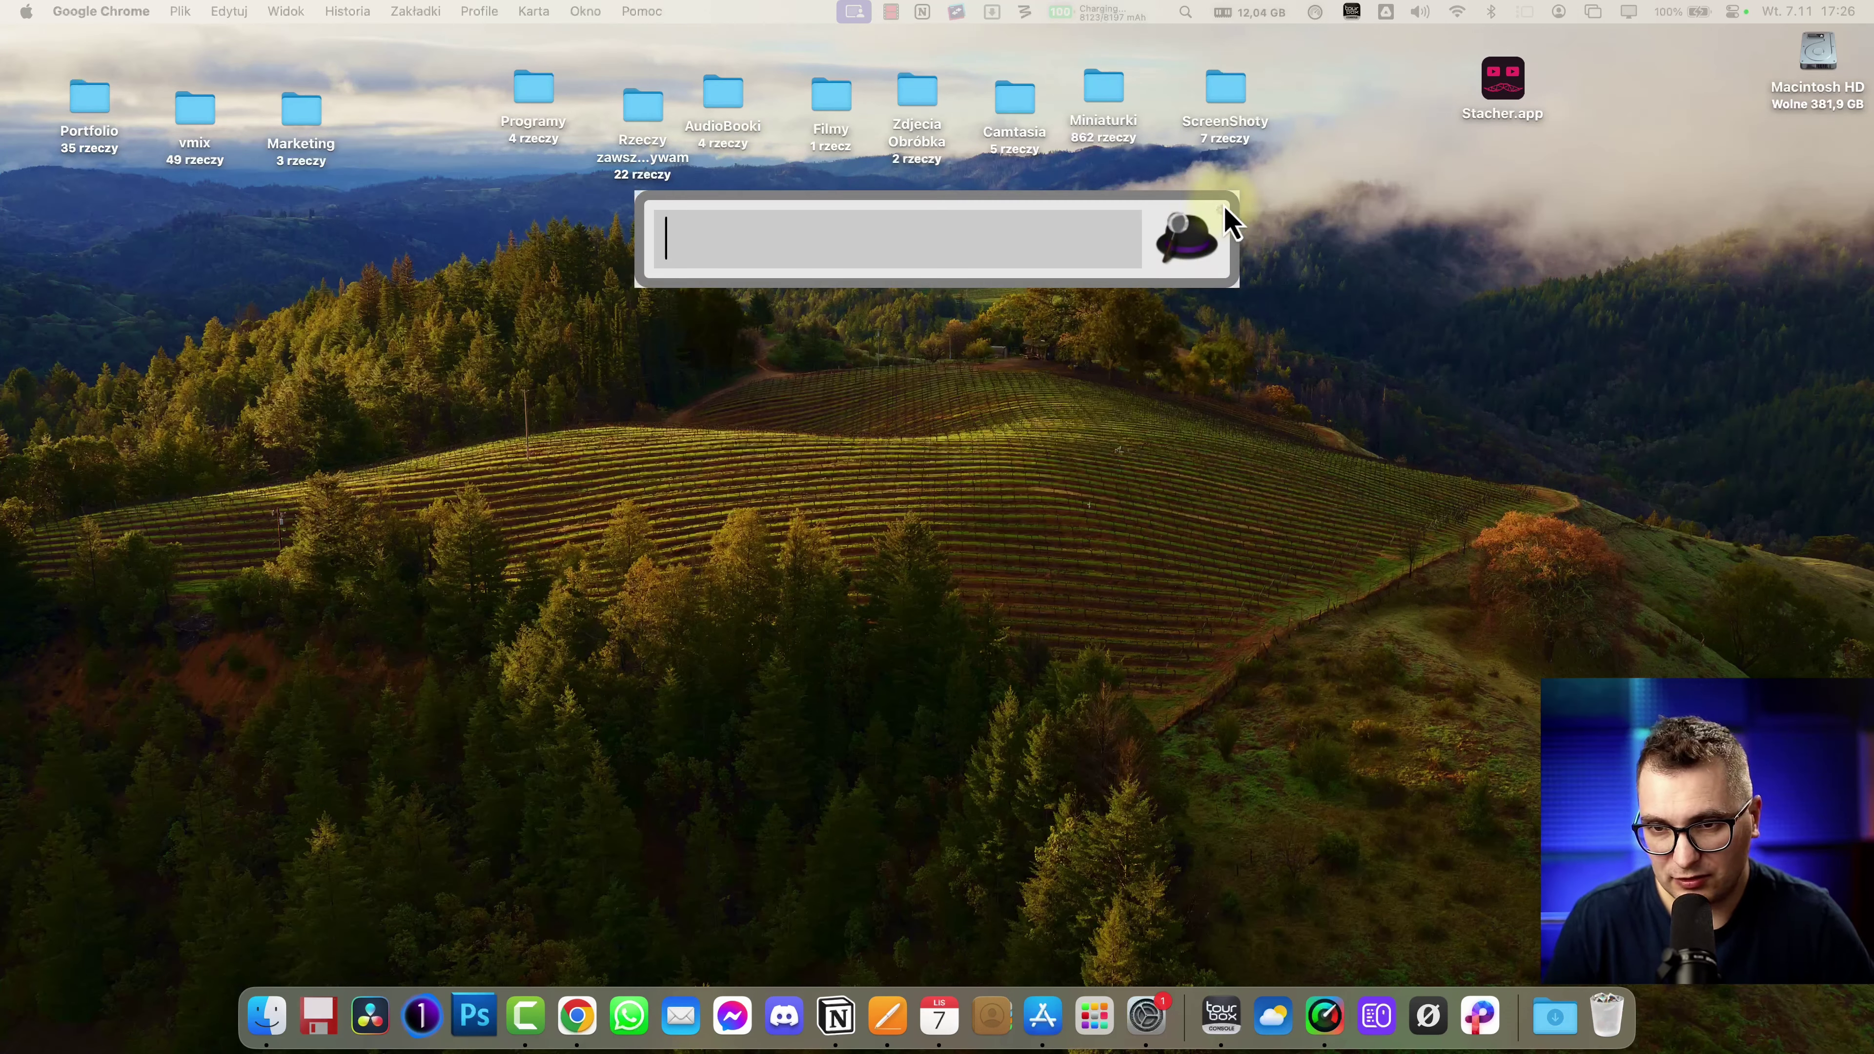
pyautogui.click(1223, 212)
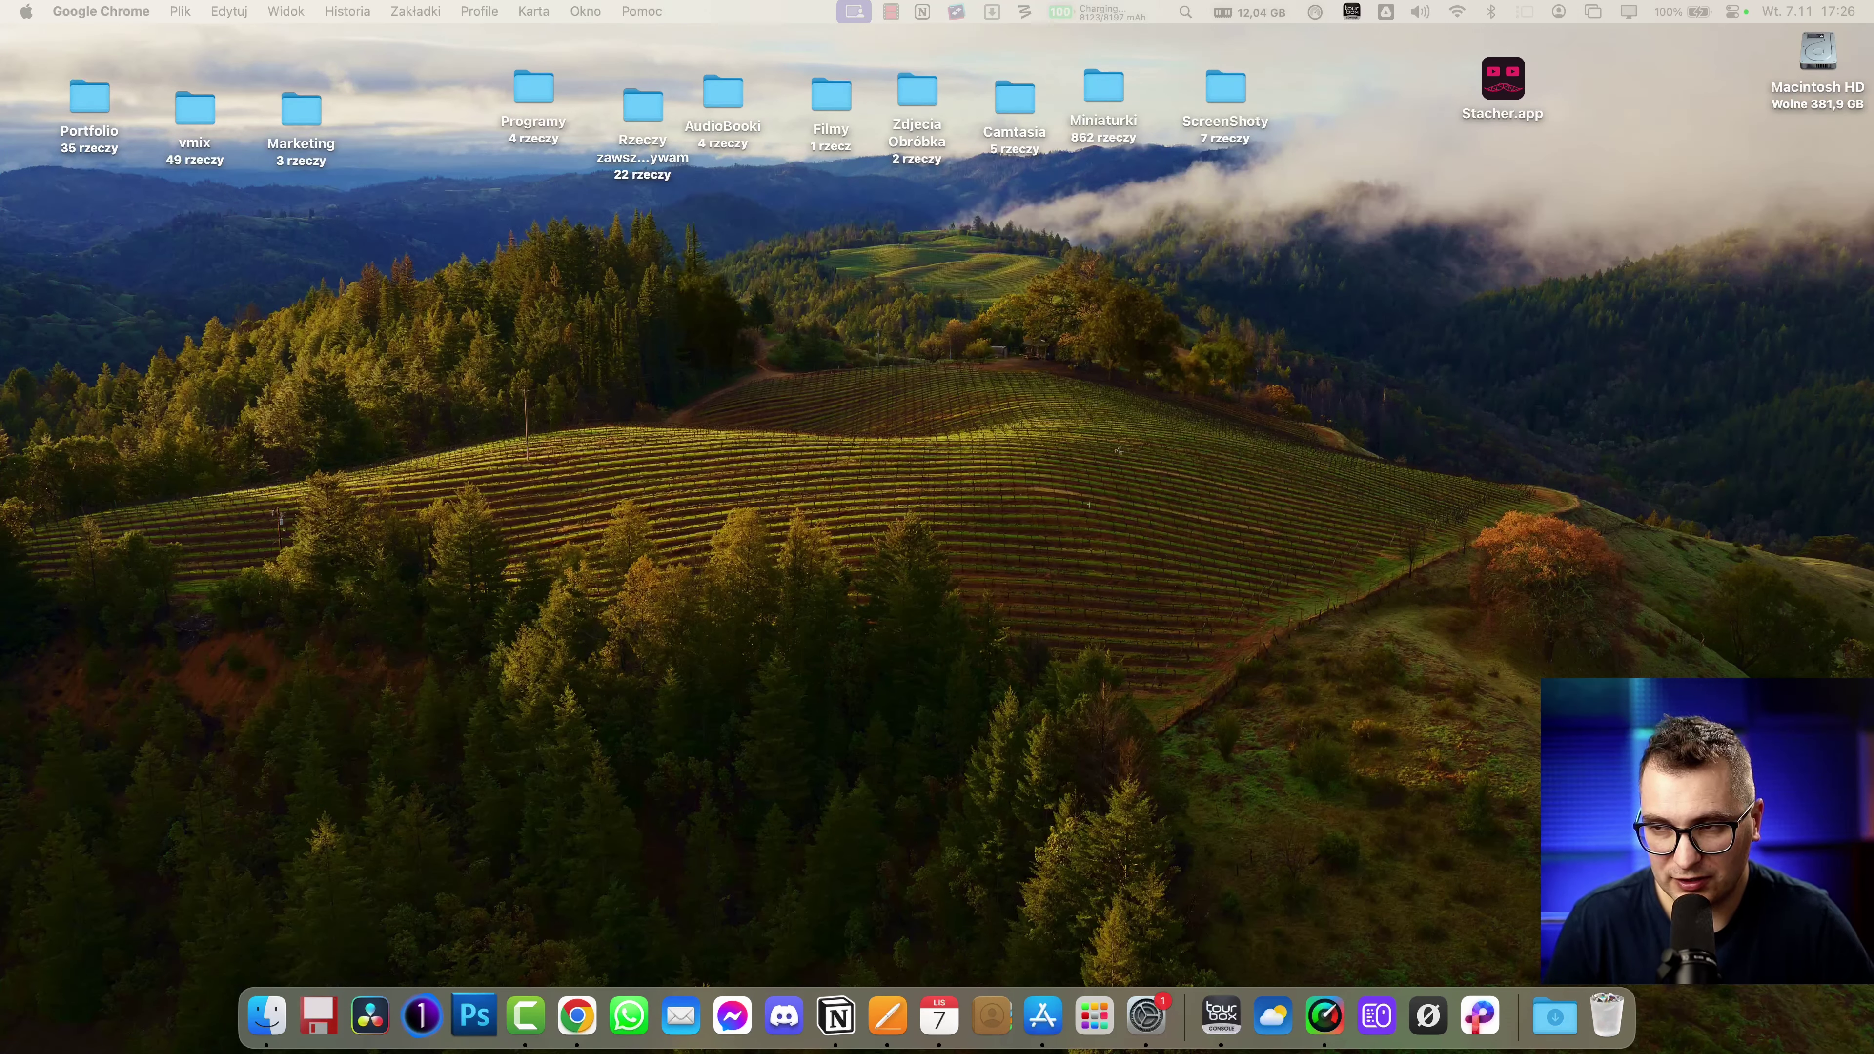
pyautogui.click(488, 275)
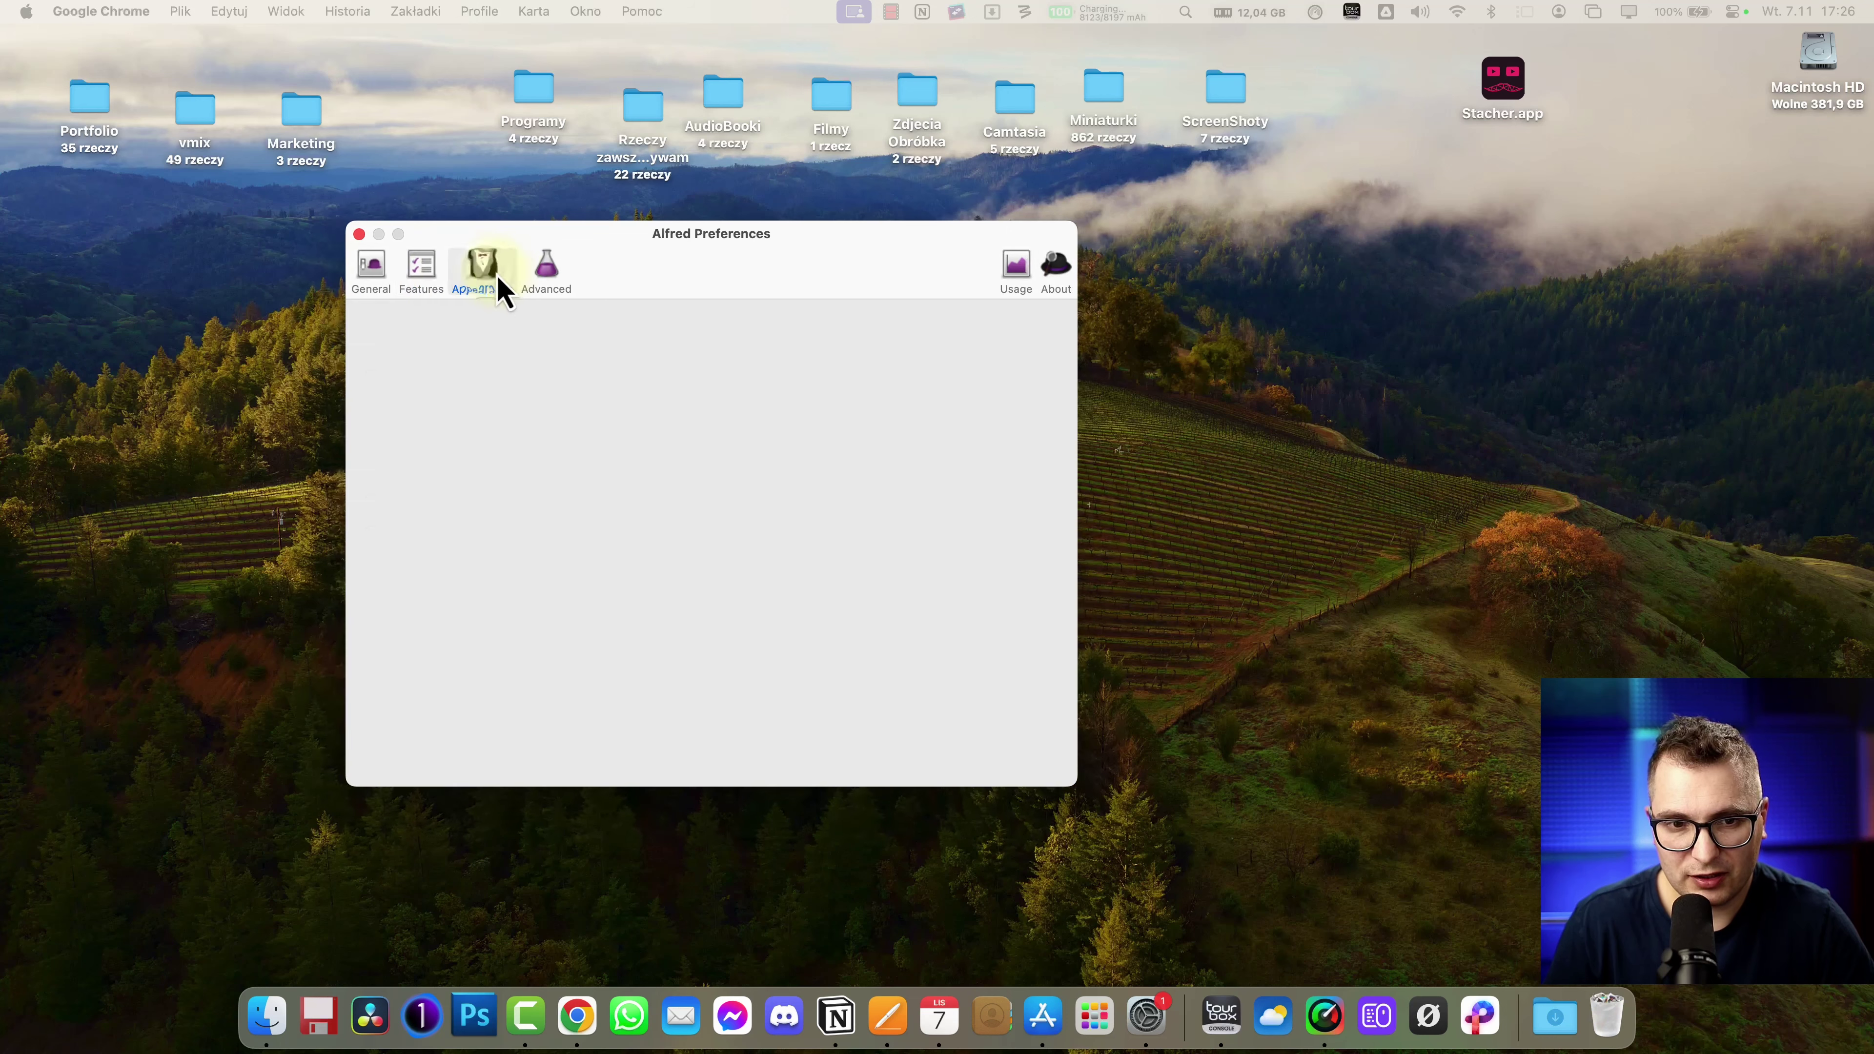
pyautogui.click(599, 279)
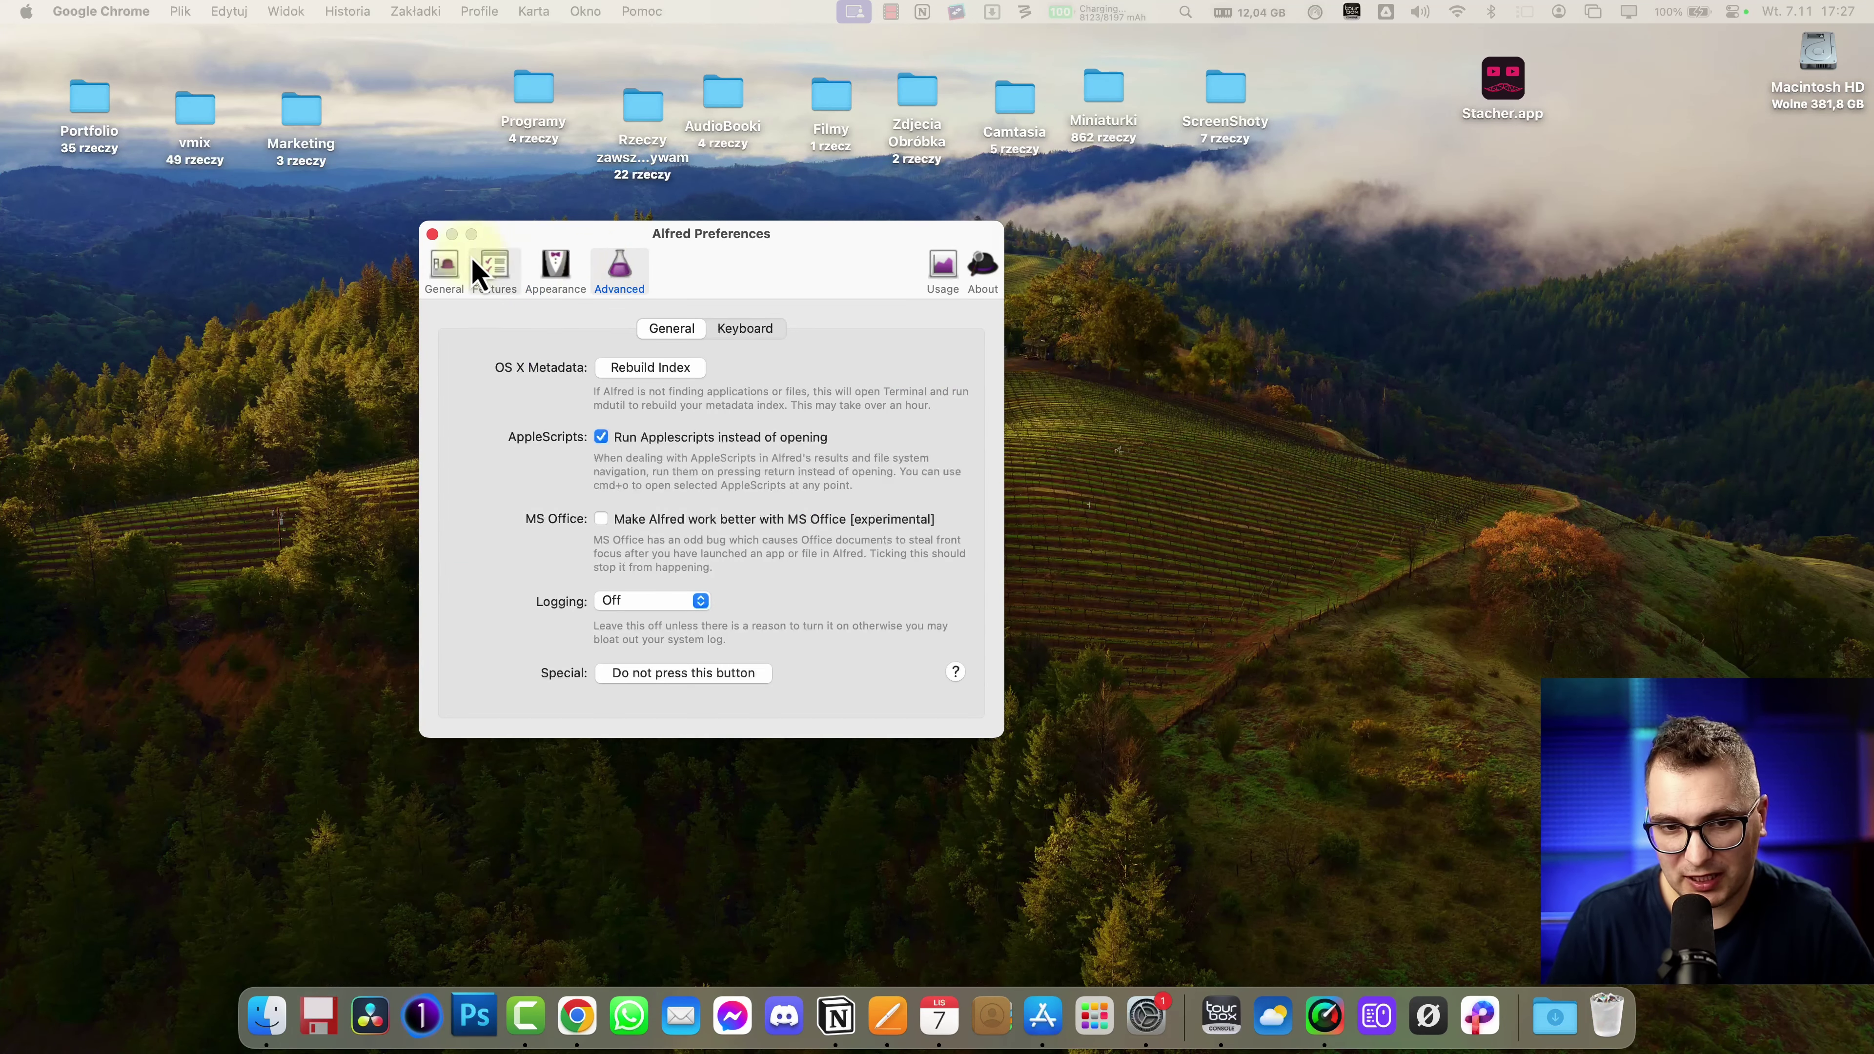
pyautogui.click(433, 235)
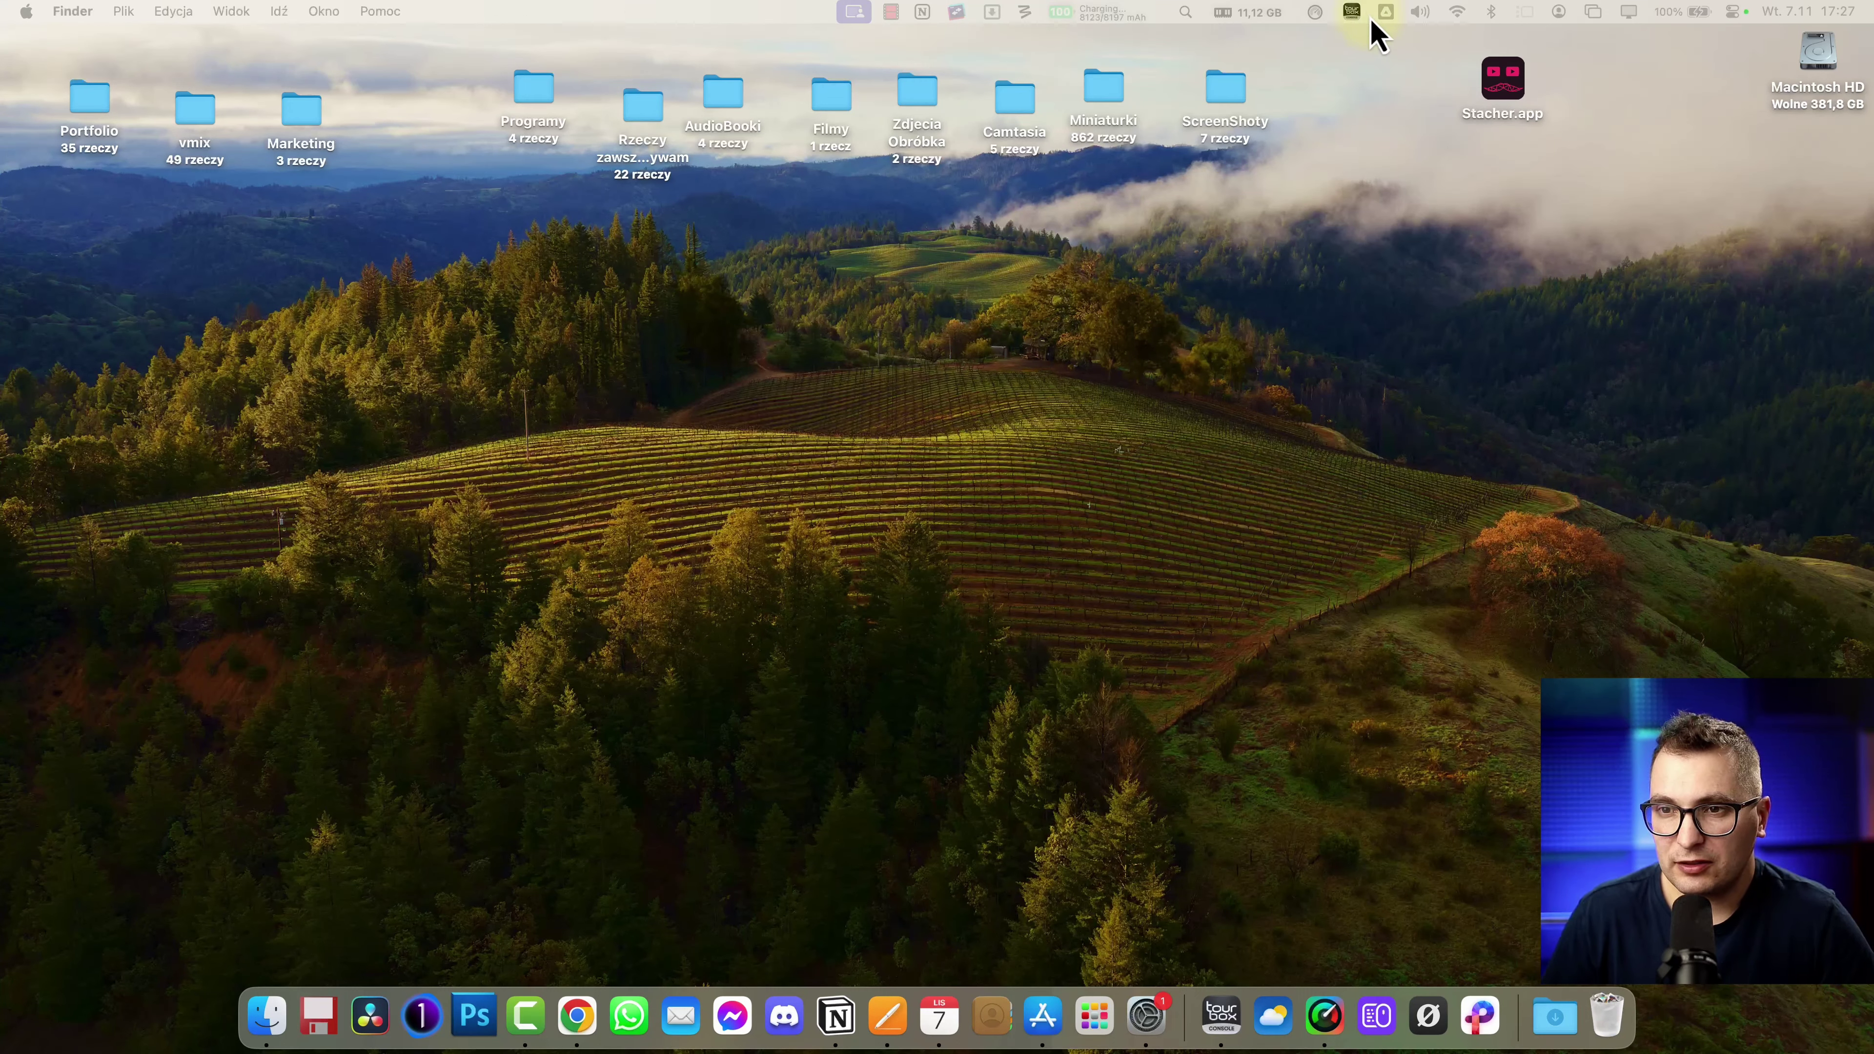
# - Review the iStatistica menu bar summary, including its app options and the processor, sensor, battery and network readings
pyautogui.click(1314, 13)
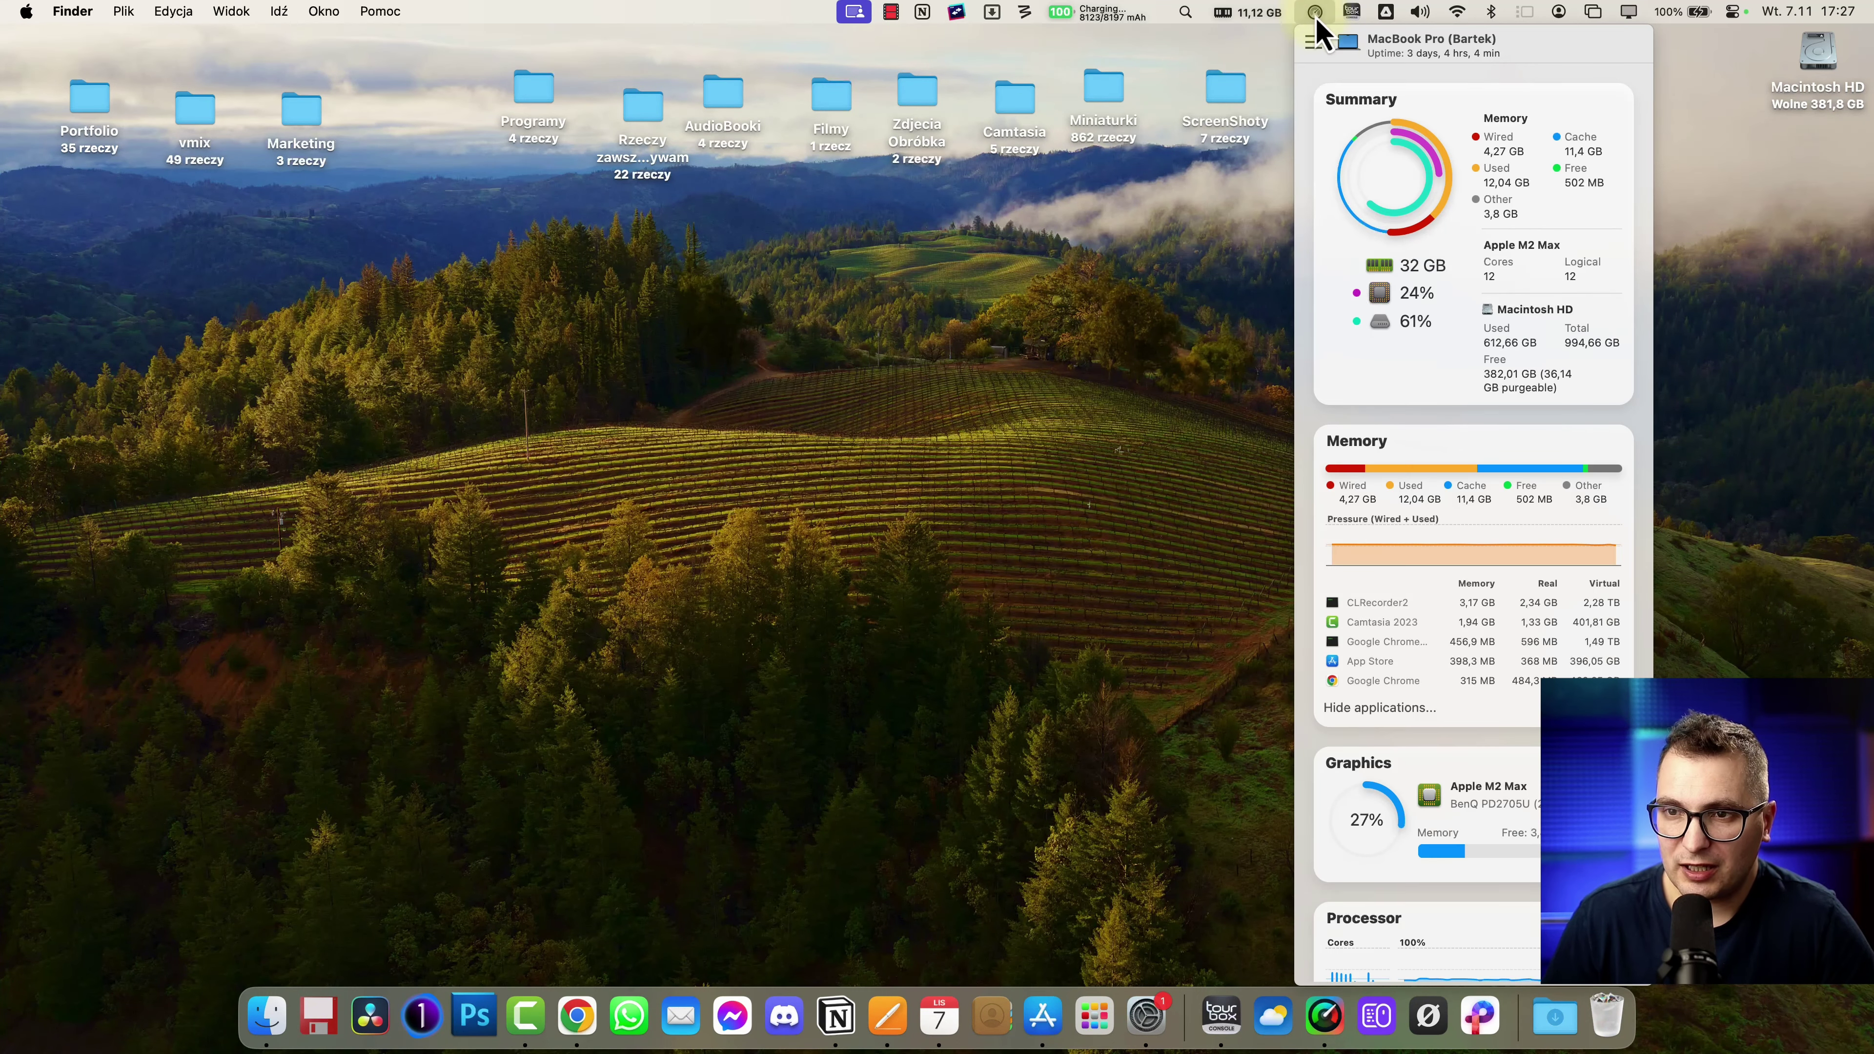
pyautogui.click(1313, 42)
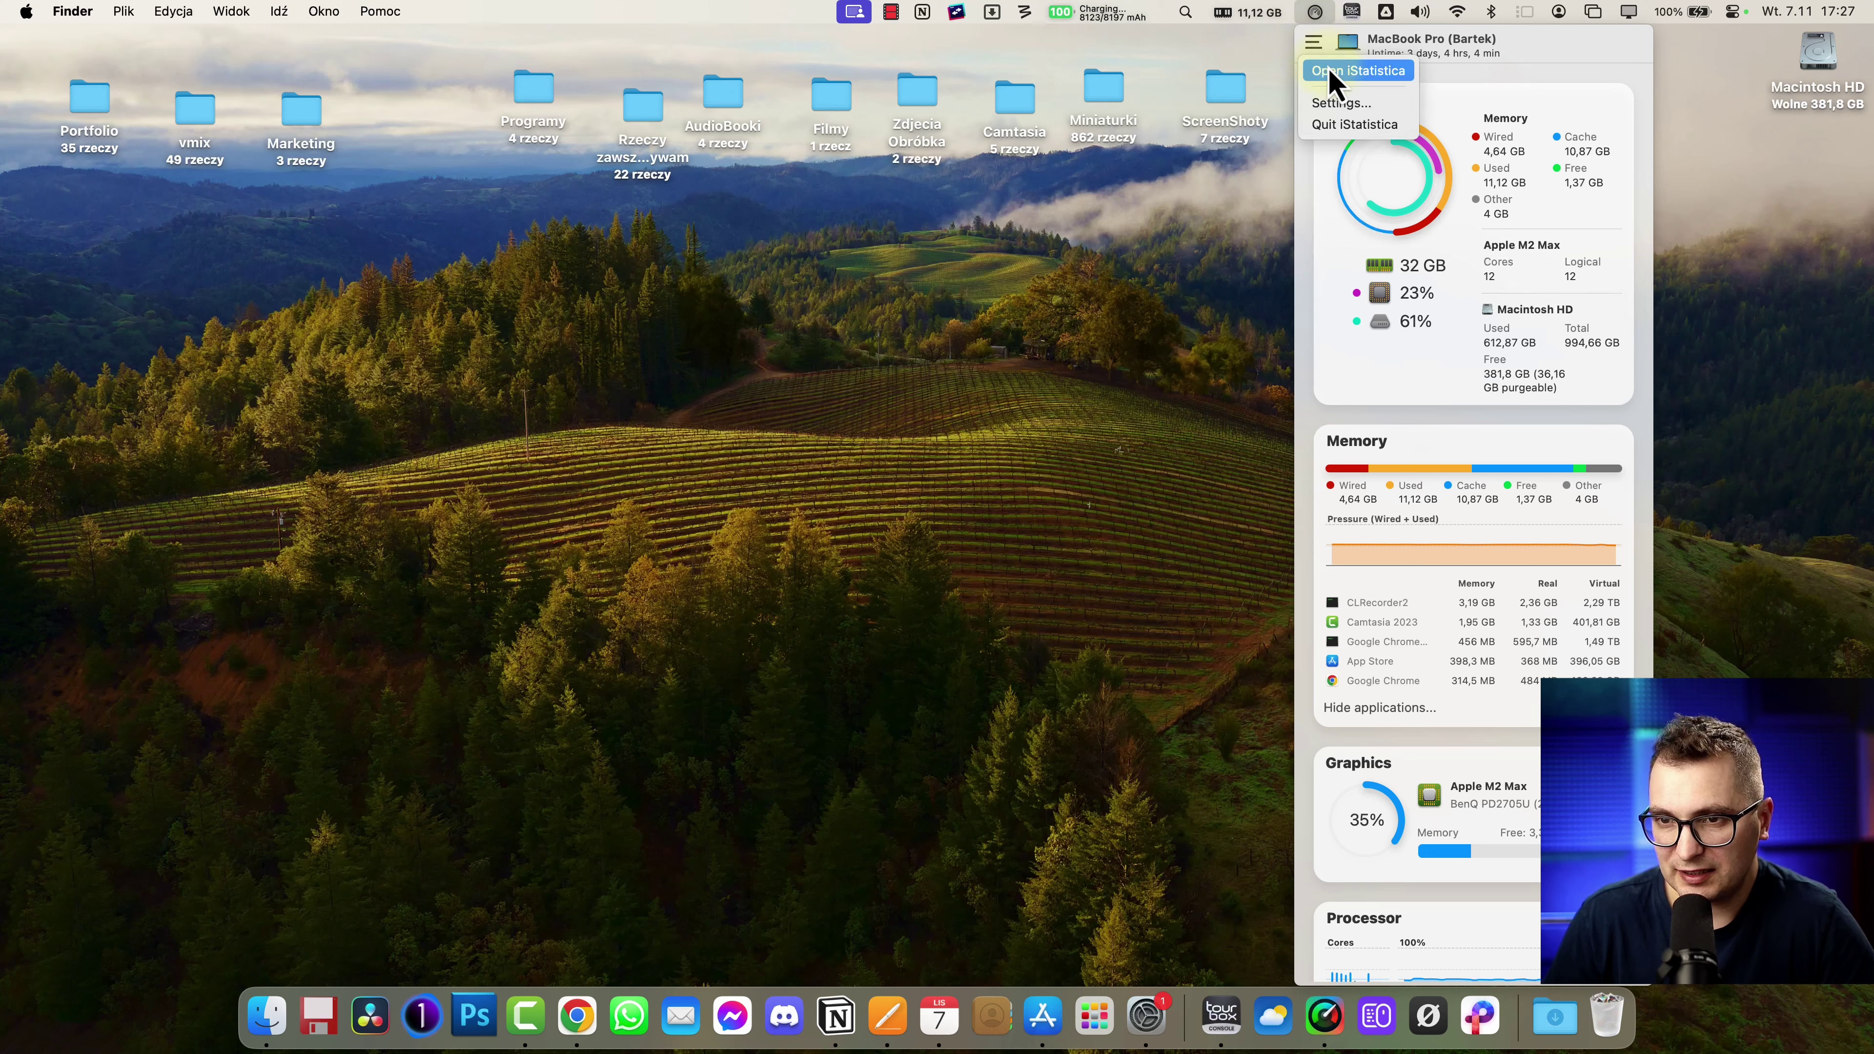
pyautogui.click(1563, 53)
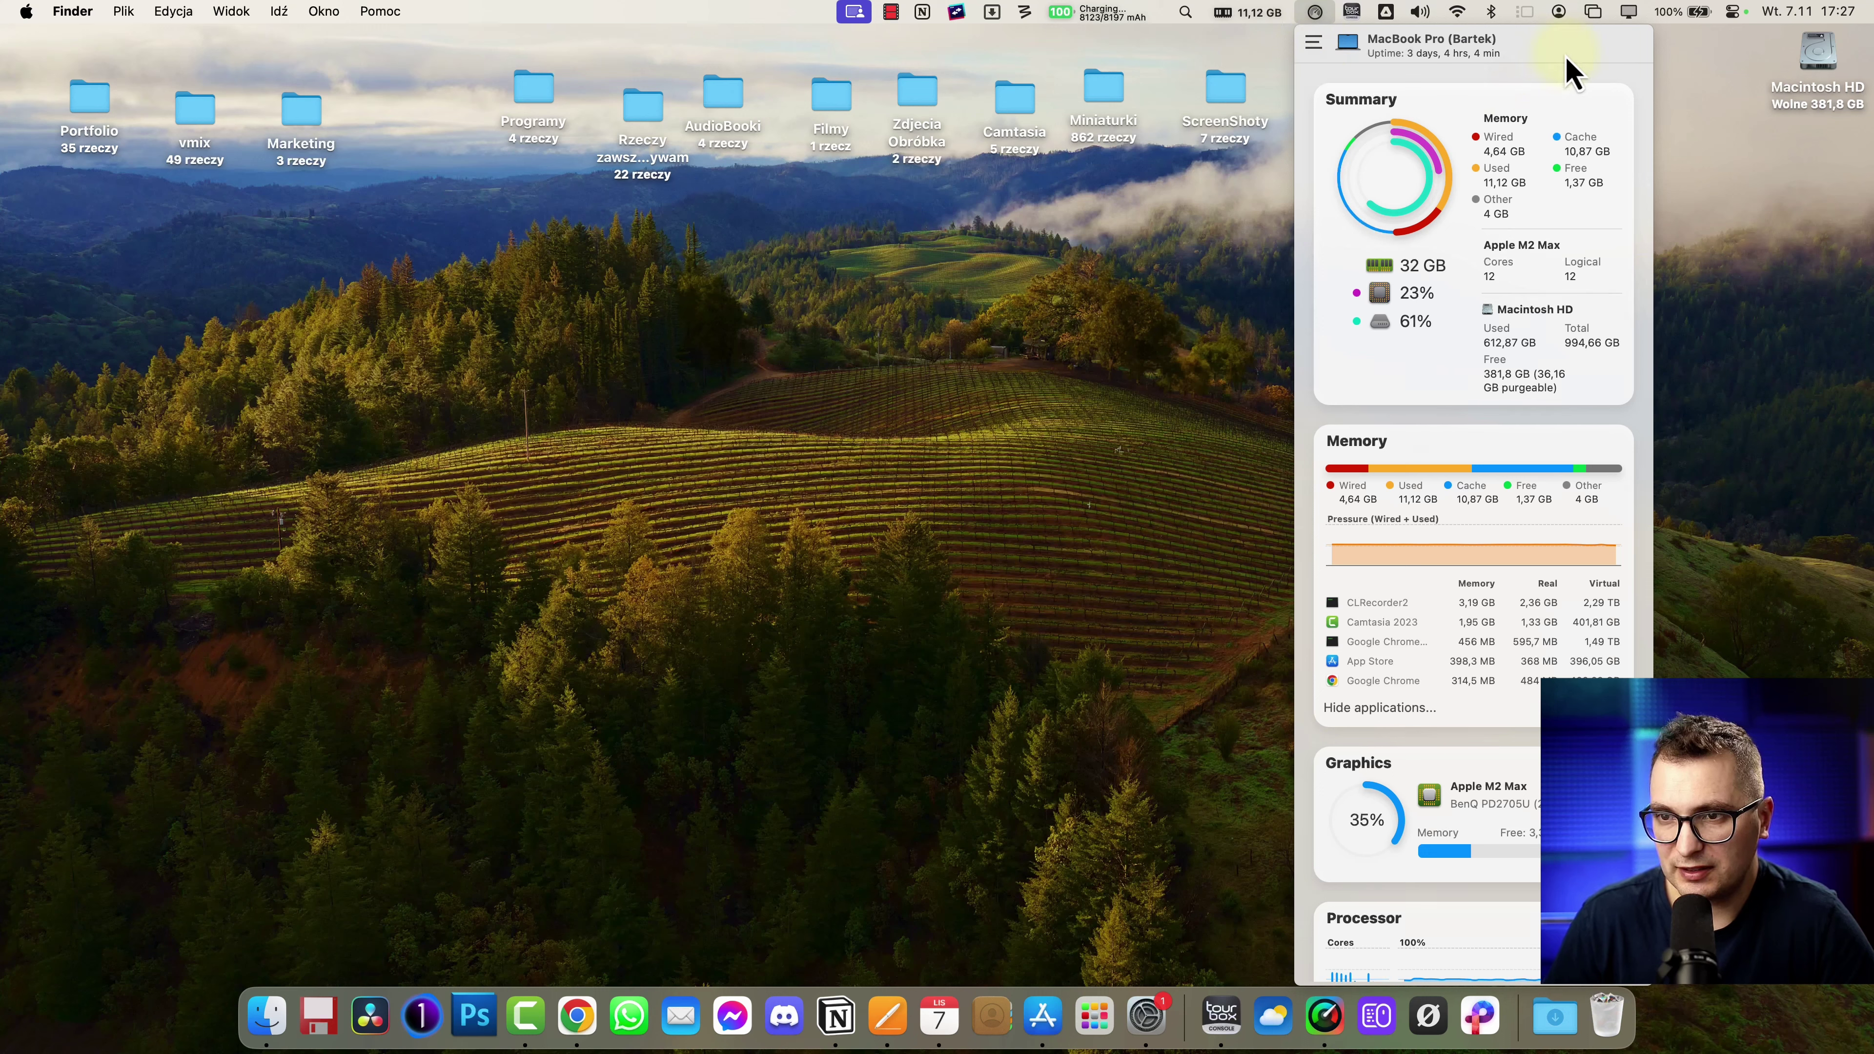
pyautogui.scroll(-10, 1439, 191)
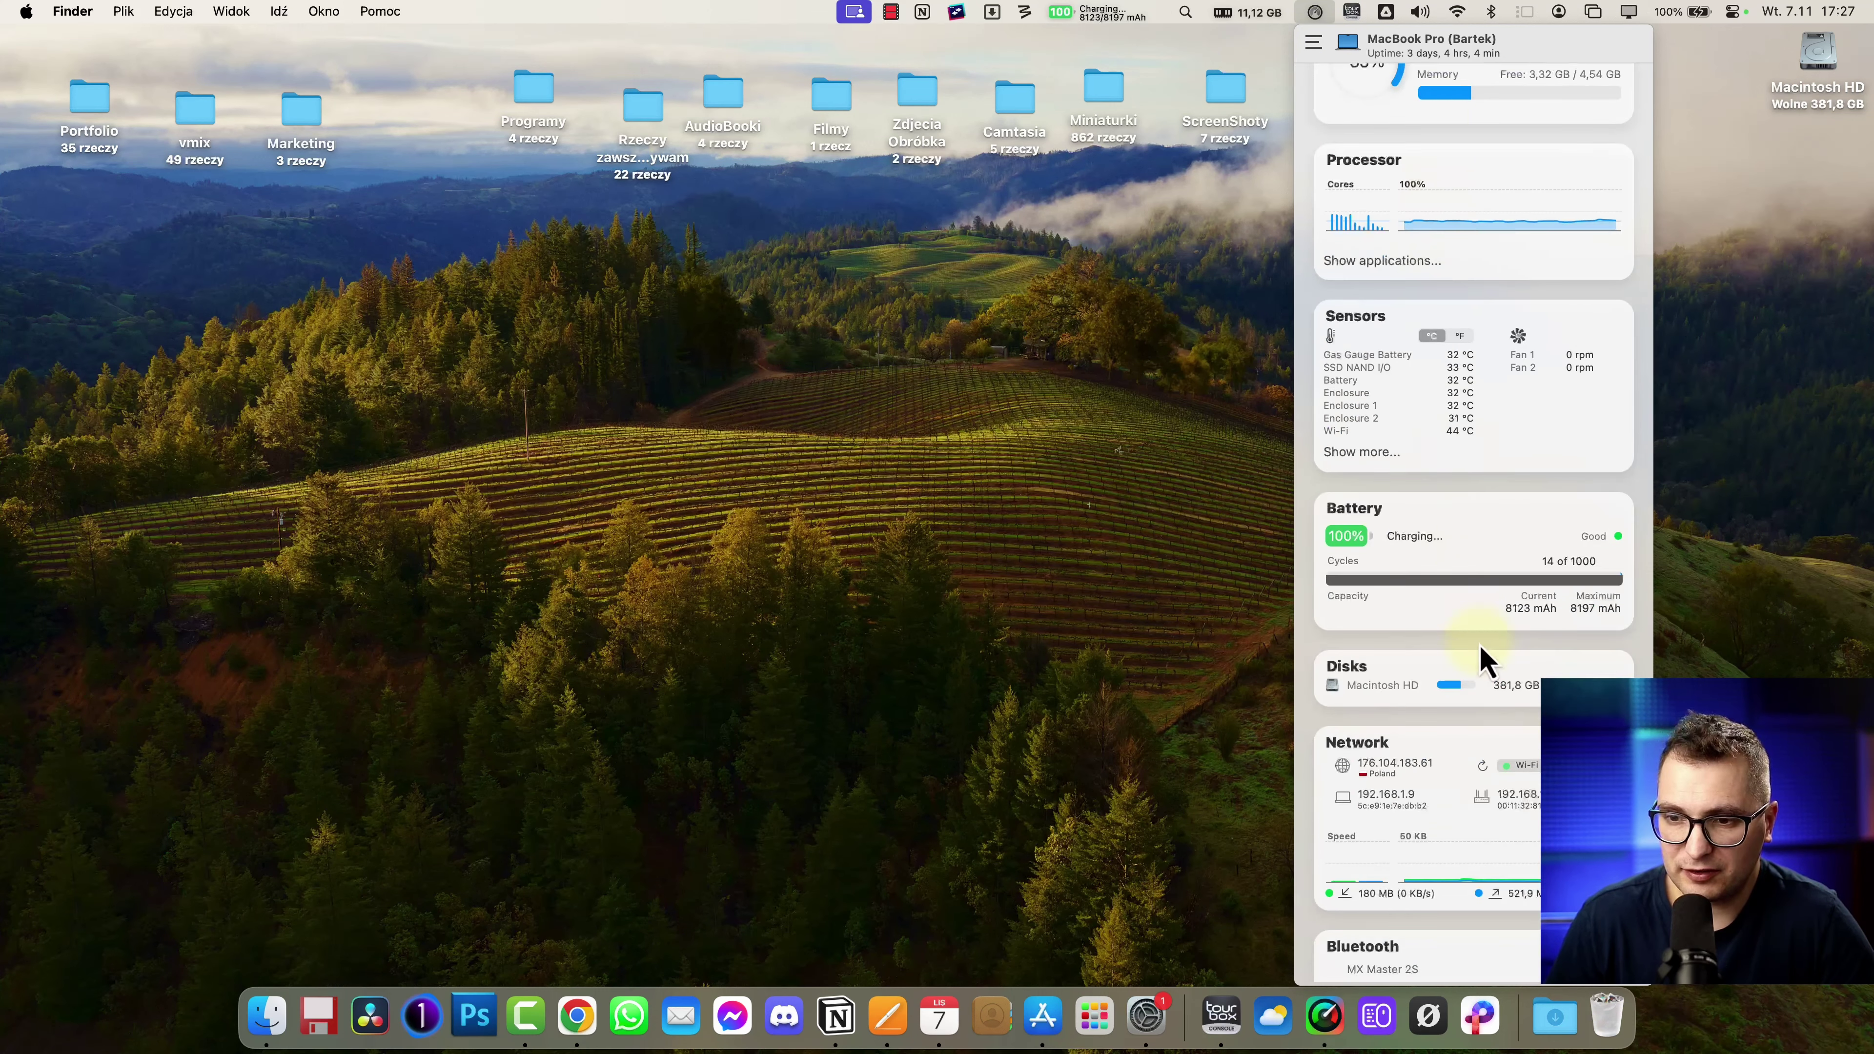
pyautogui.scroll(4, 1476, 701)
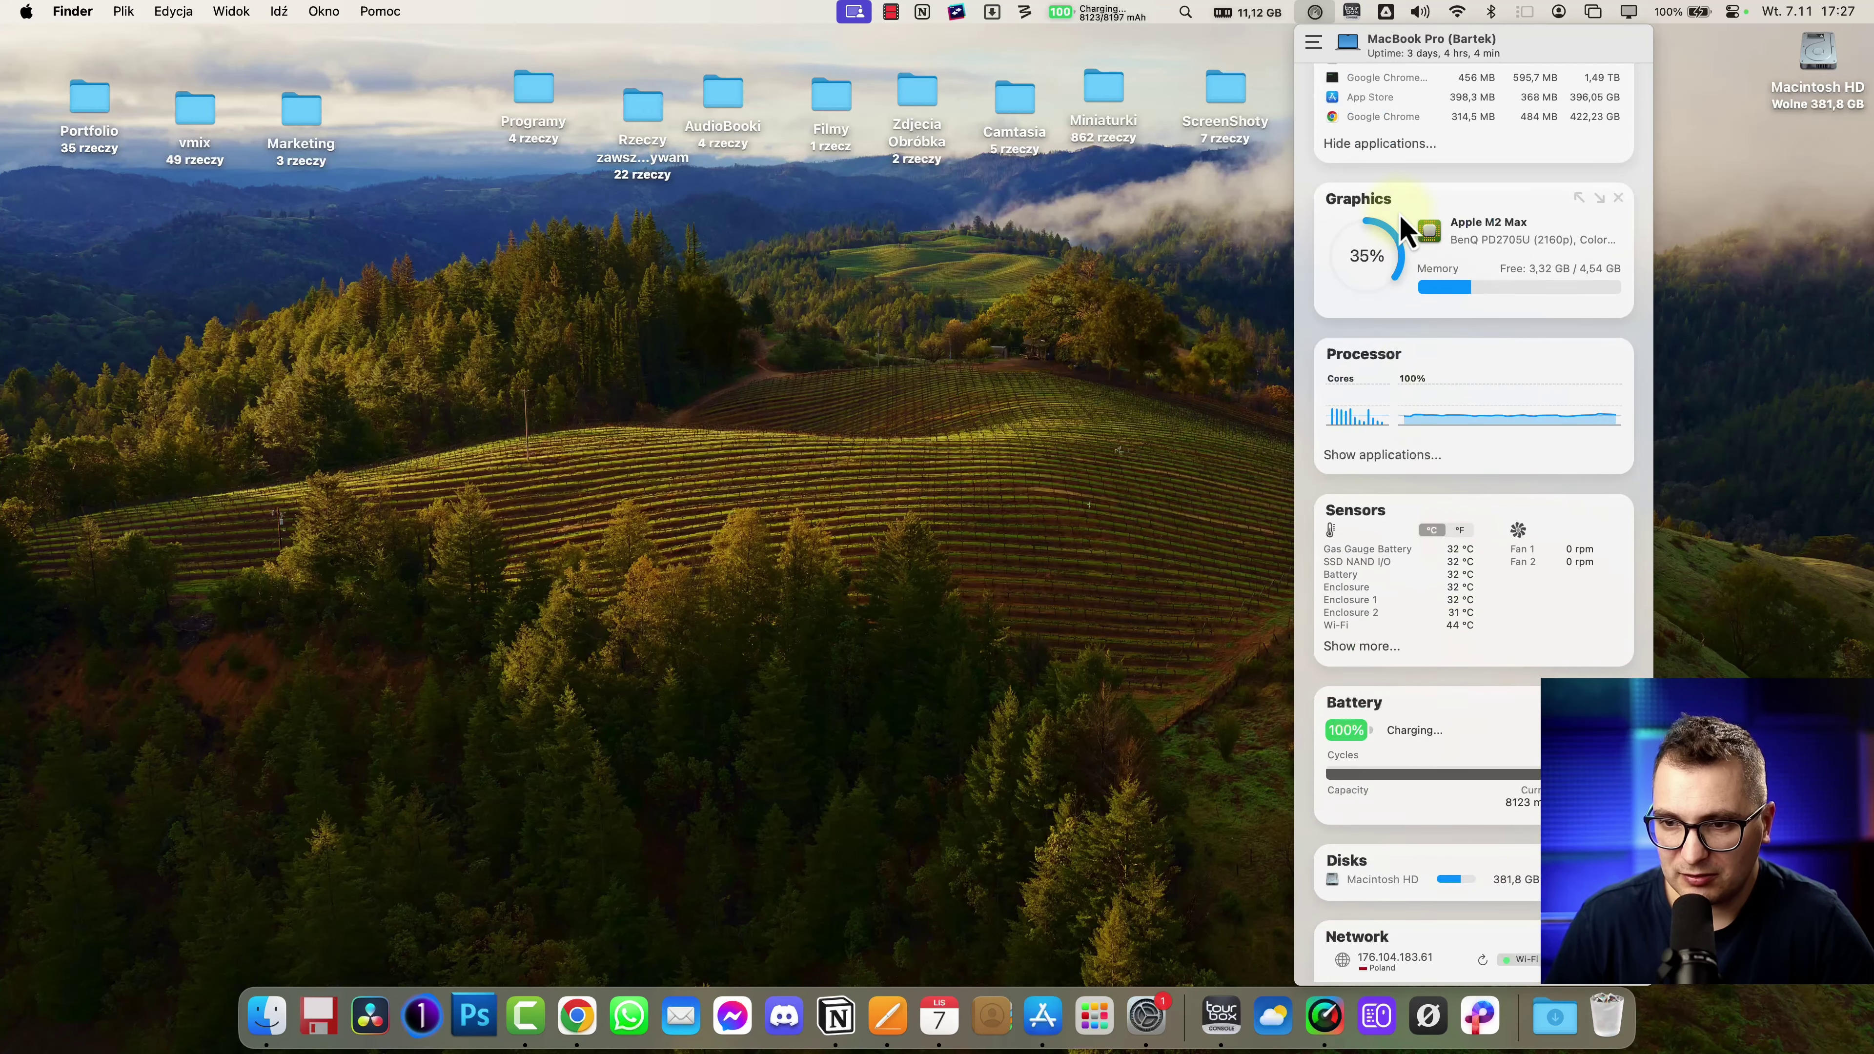
pyautogui.scroll(3, 1446, 295)
pyautogui.scroll(5, 1468, 310)
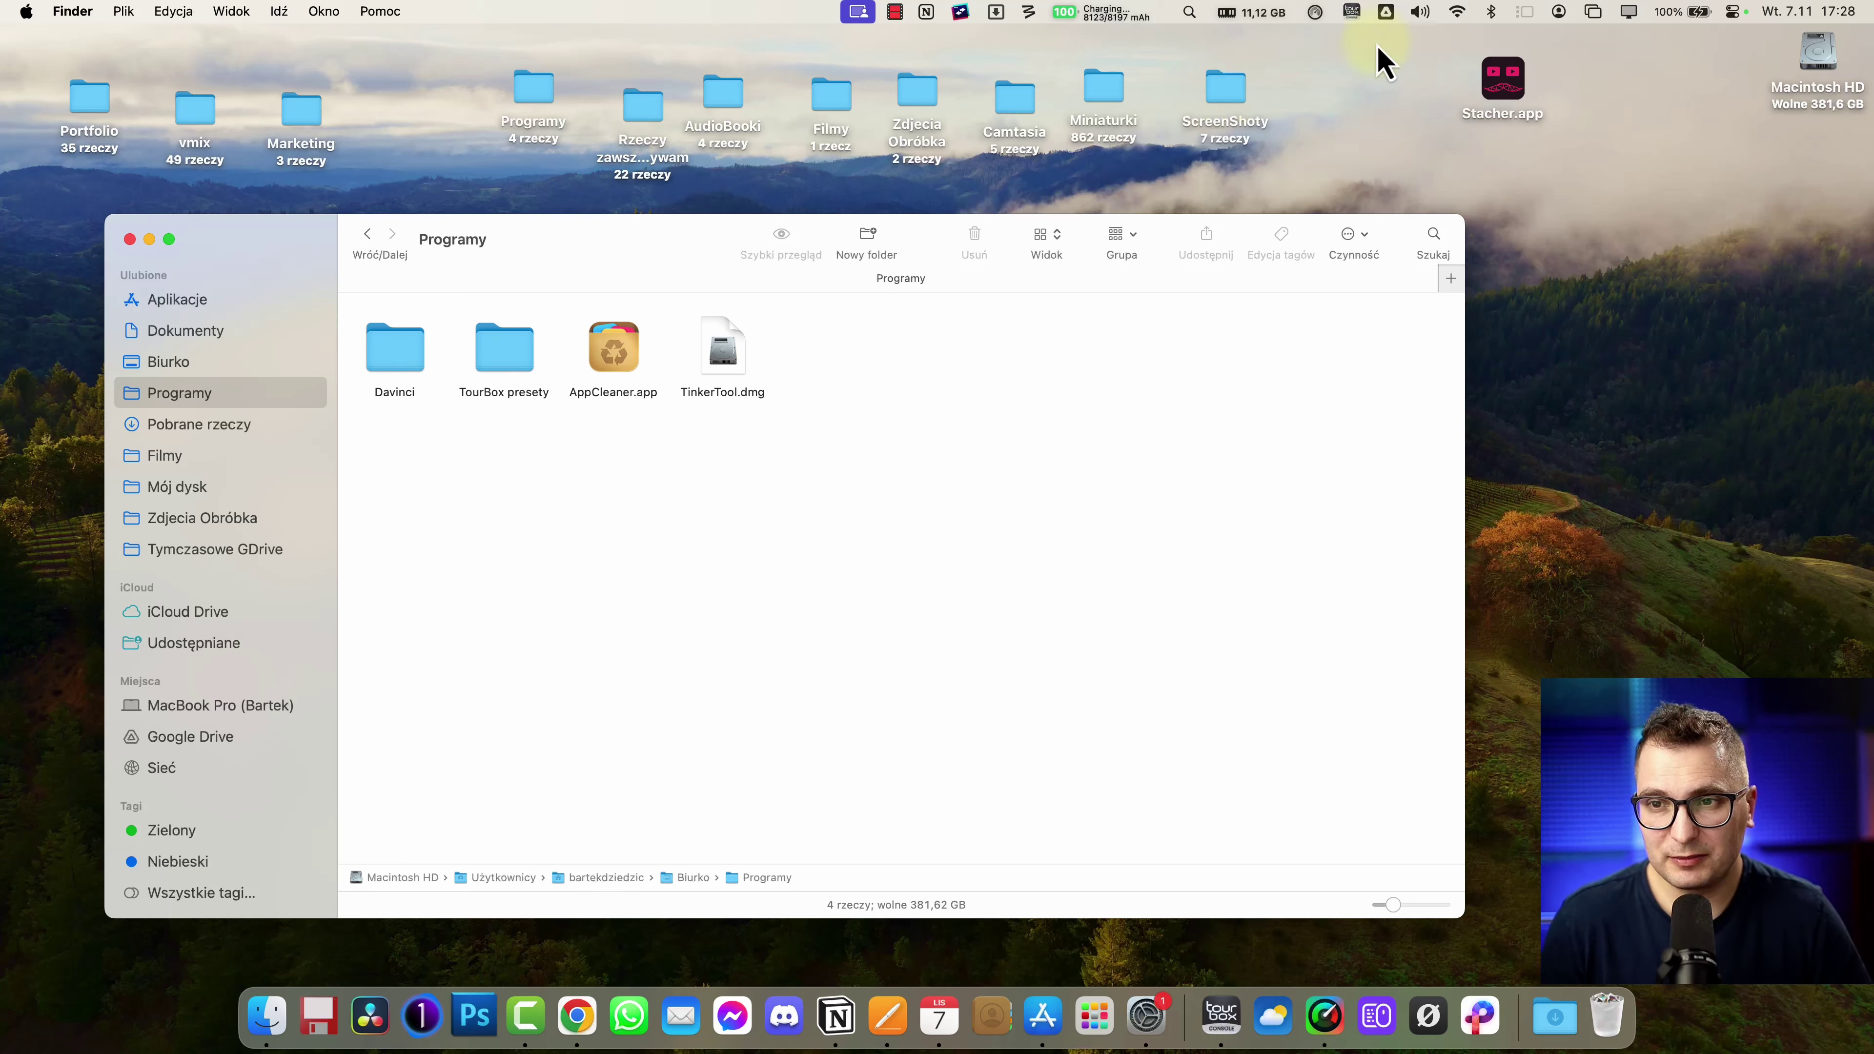
# - Open the full iStatistica dashboard, look through its system statistics, and close the window
pyautogui.click(1314, 13)
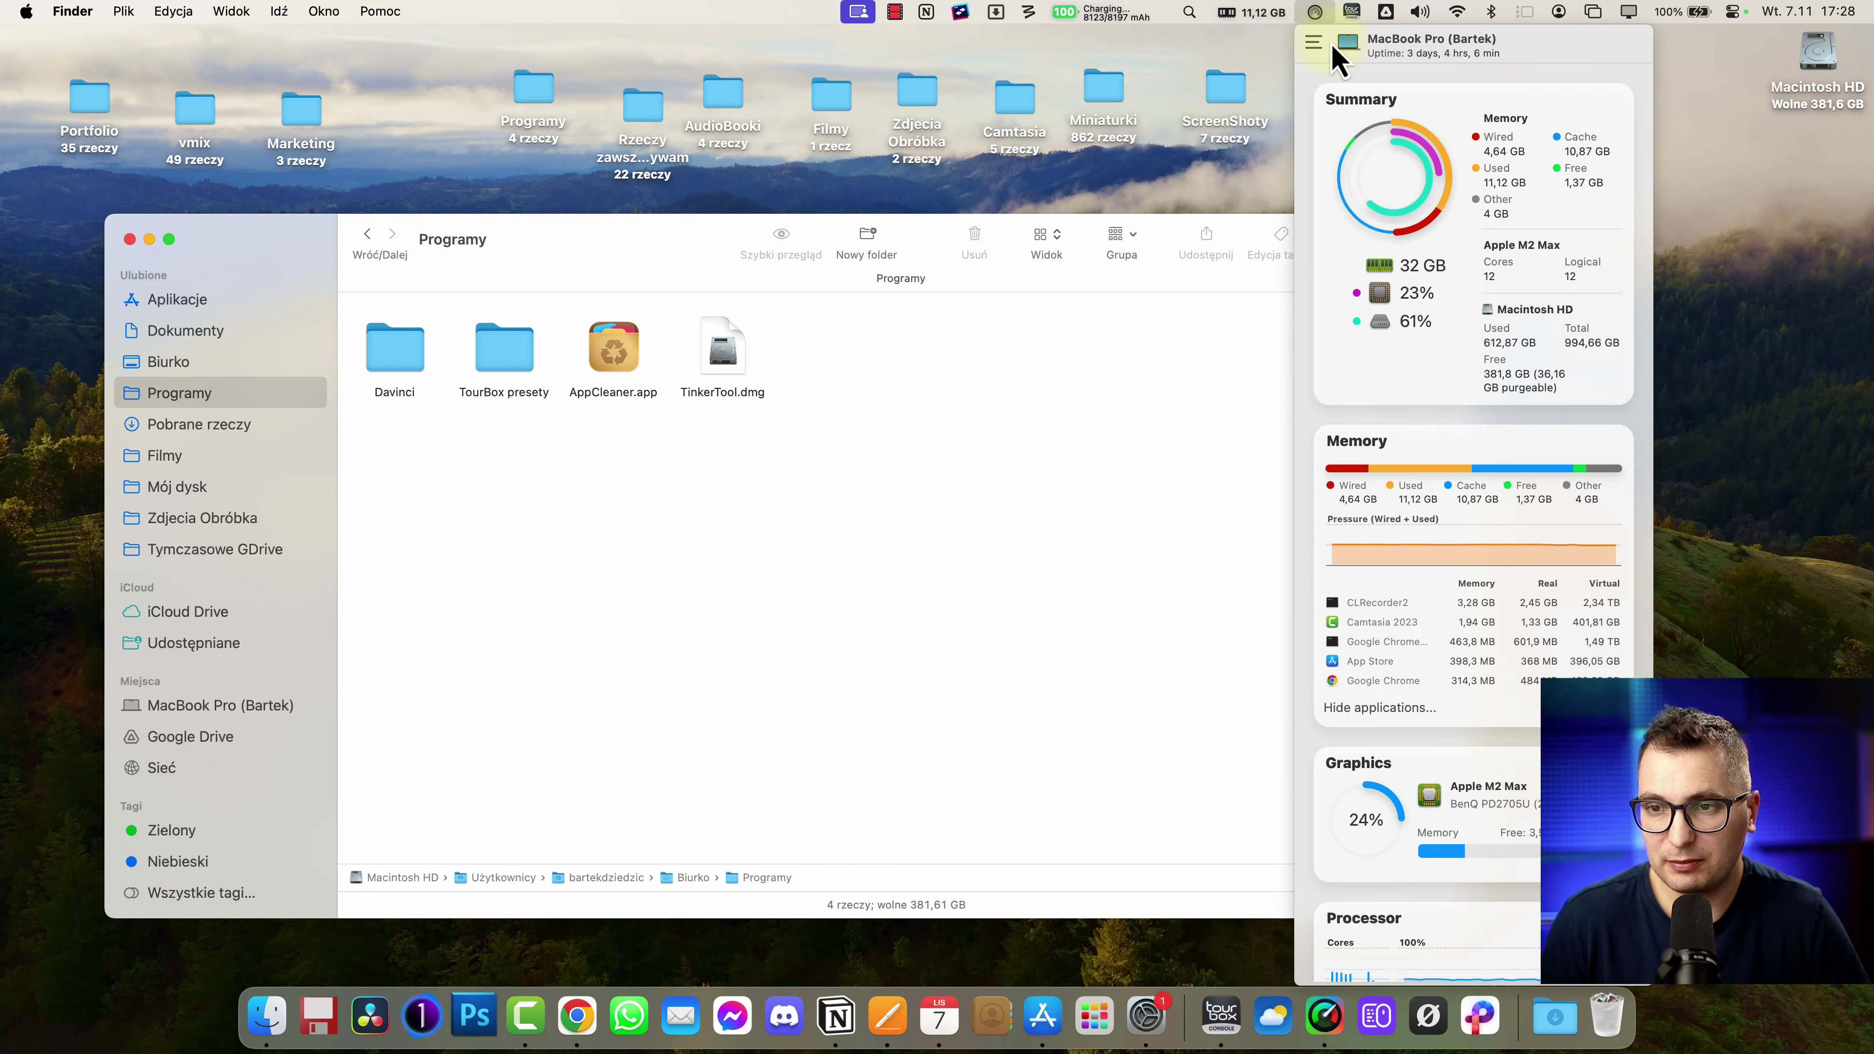
pyautogui.click(1315, 43)
pyautogui.click(1328, 70)
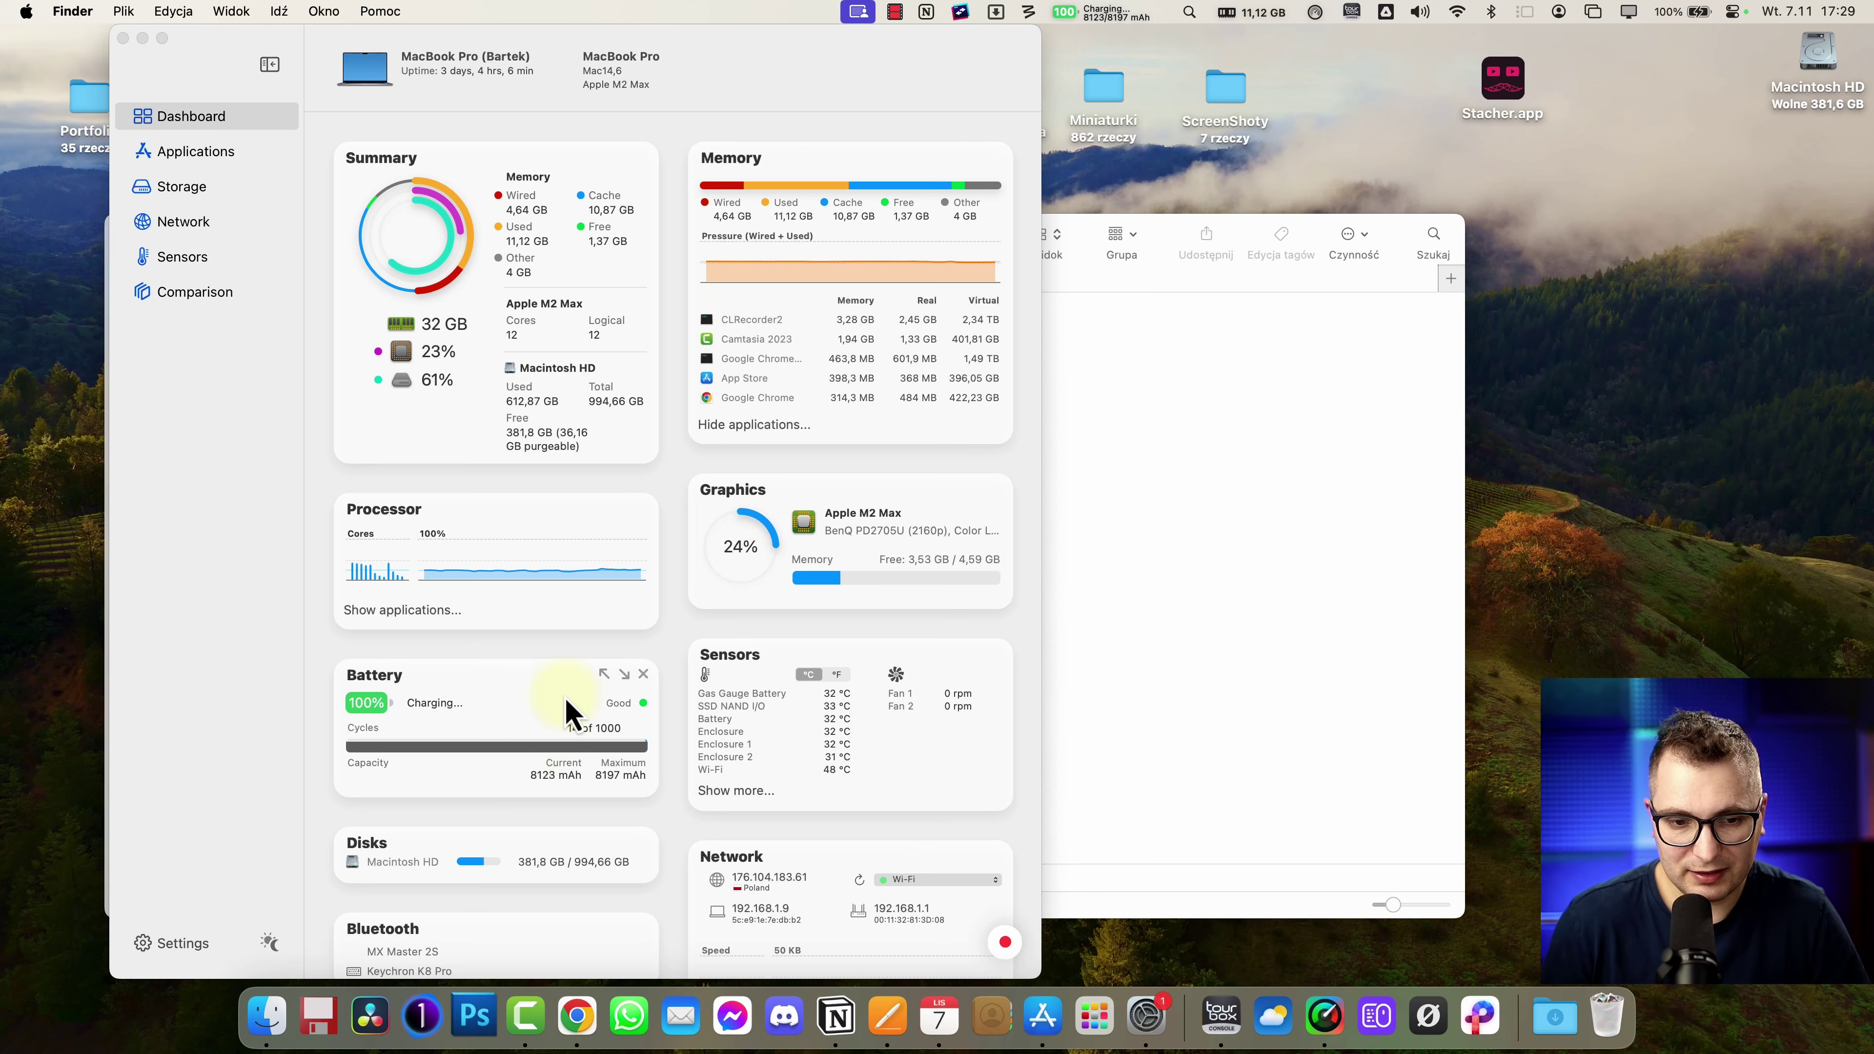
pyautogui.scroll(-3, 738, 648)
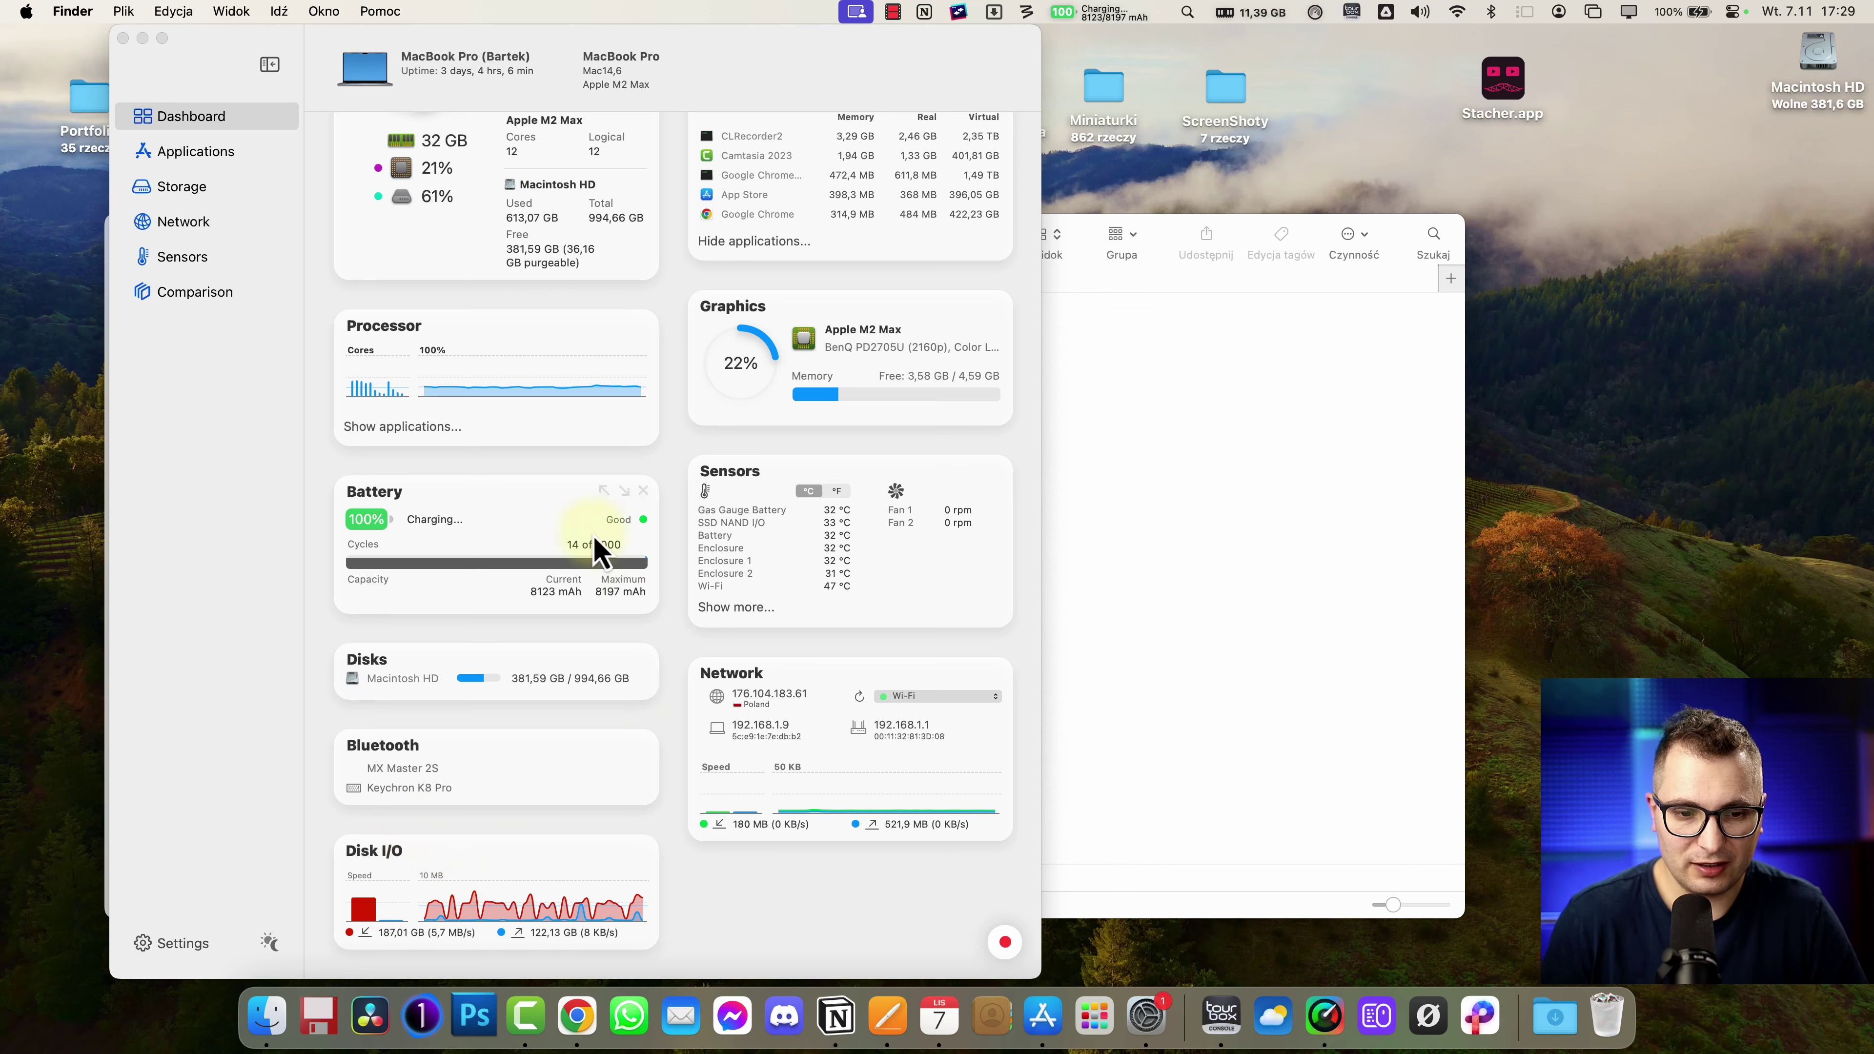
pyautogui.scroll(3, 794, 494)
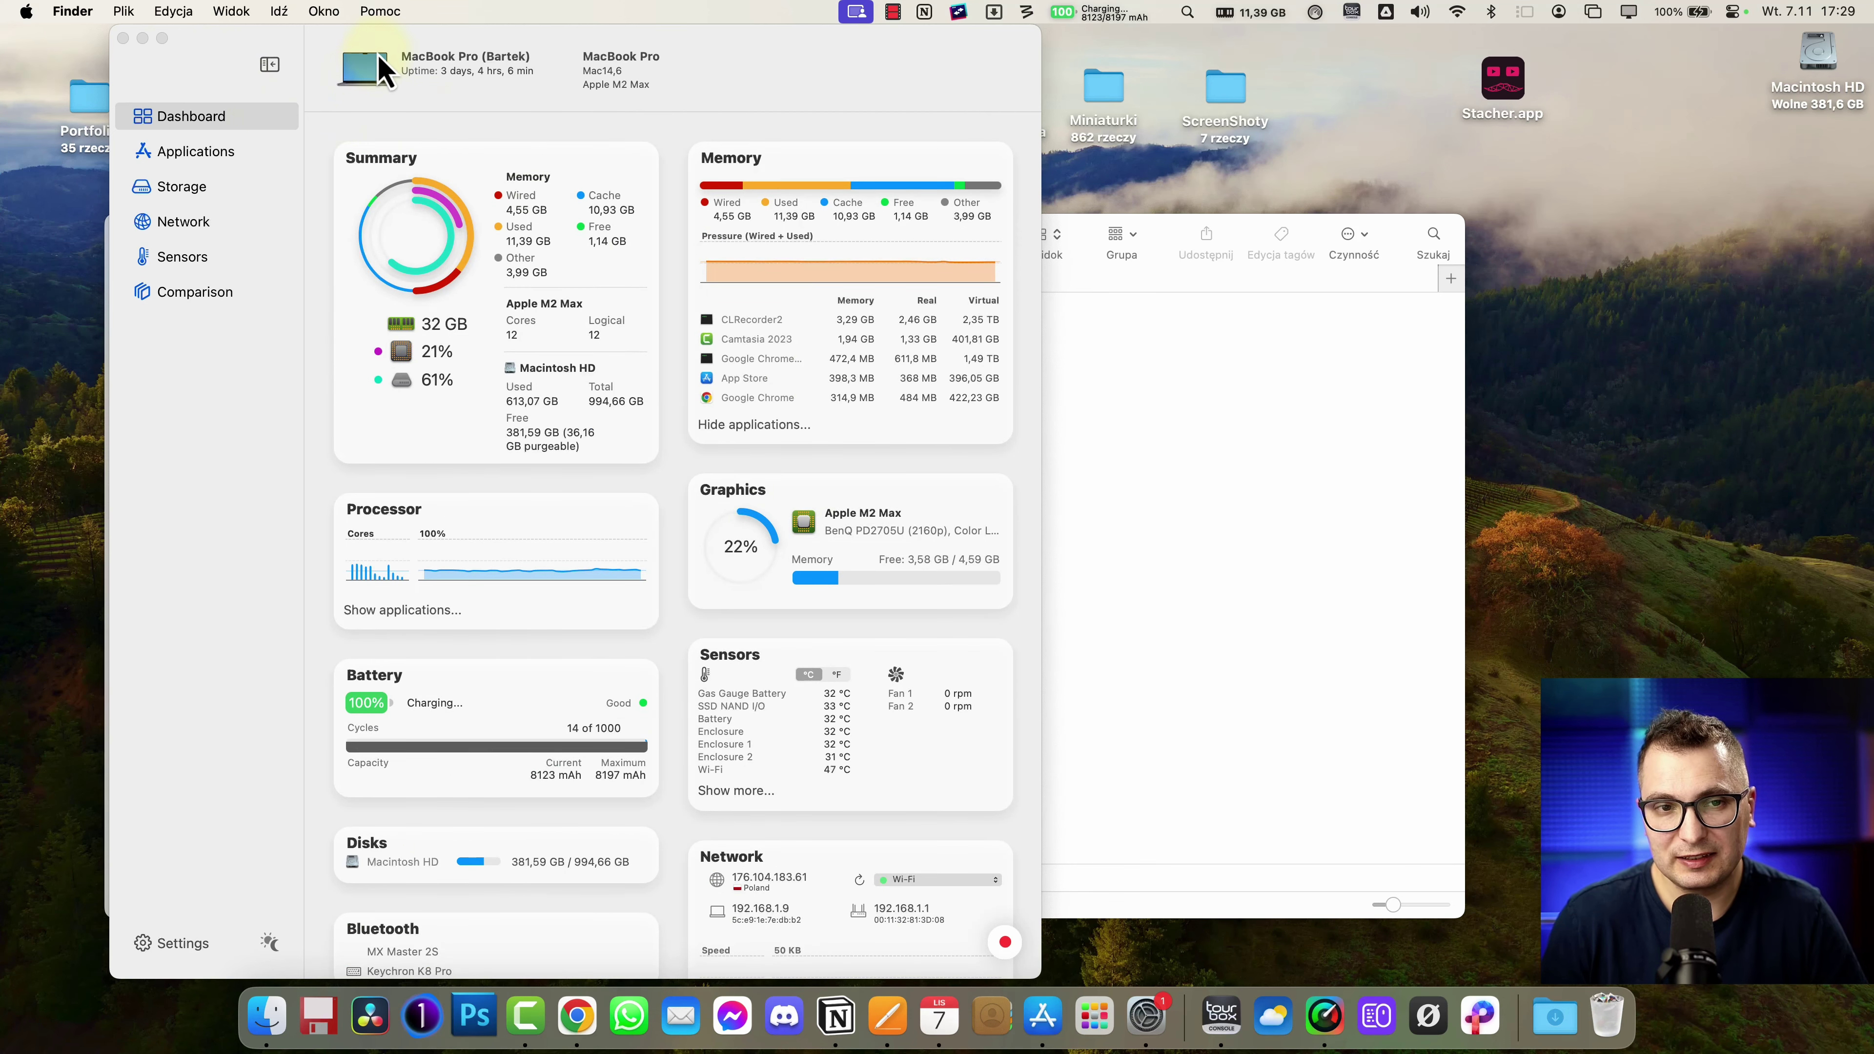
pyautogui.moveTo(365, 88); pyautogui.dragTo(576, 94)
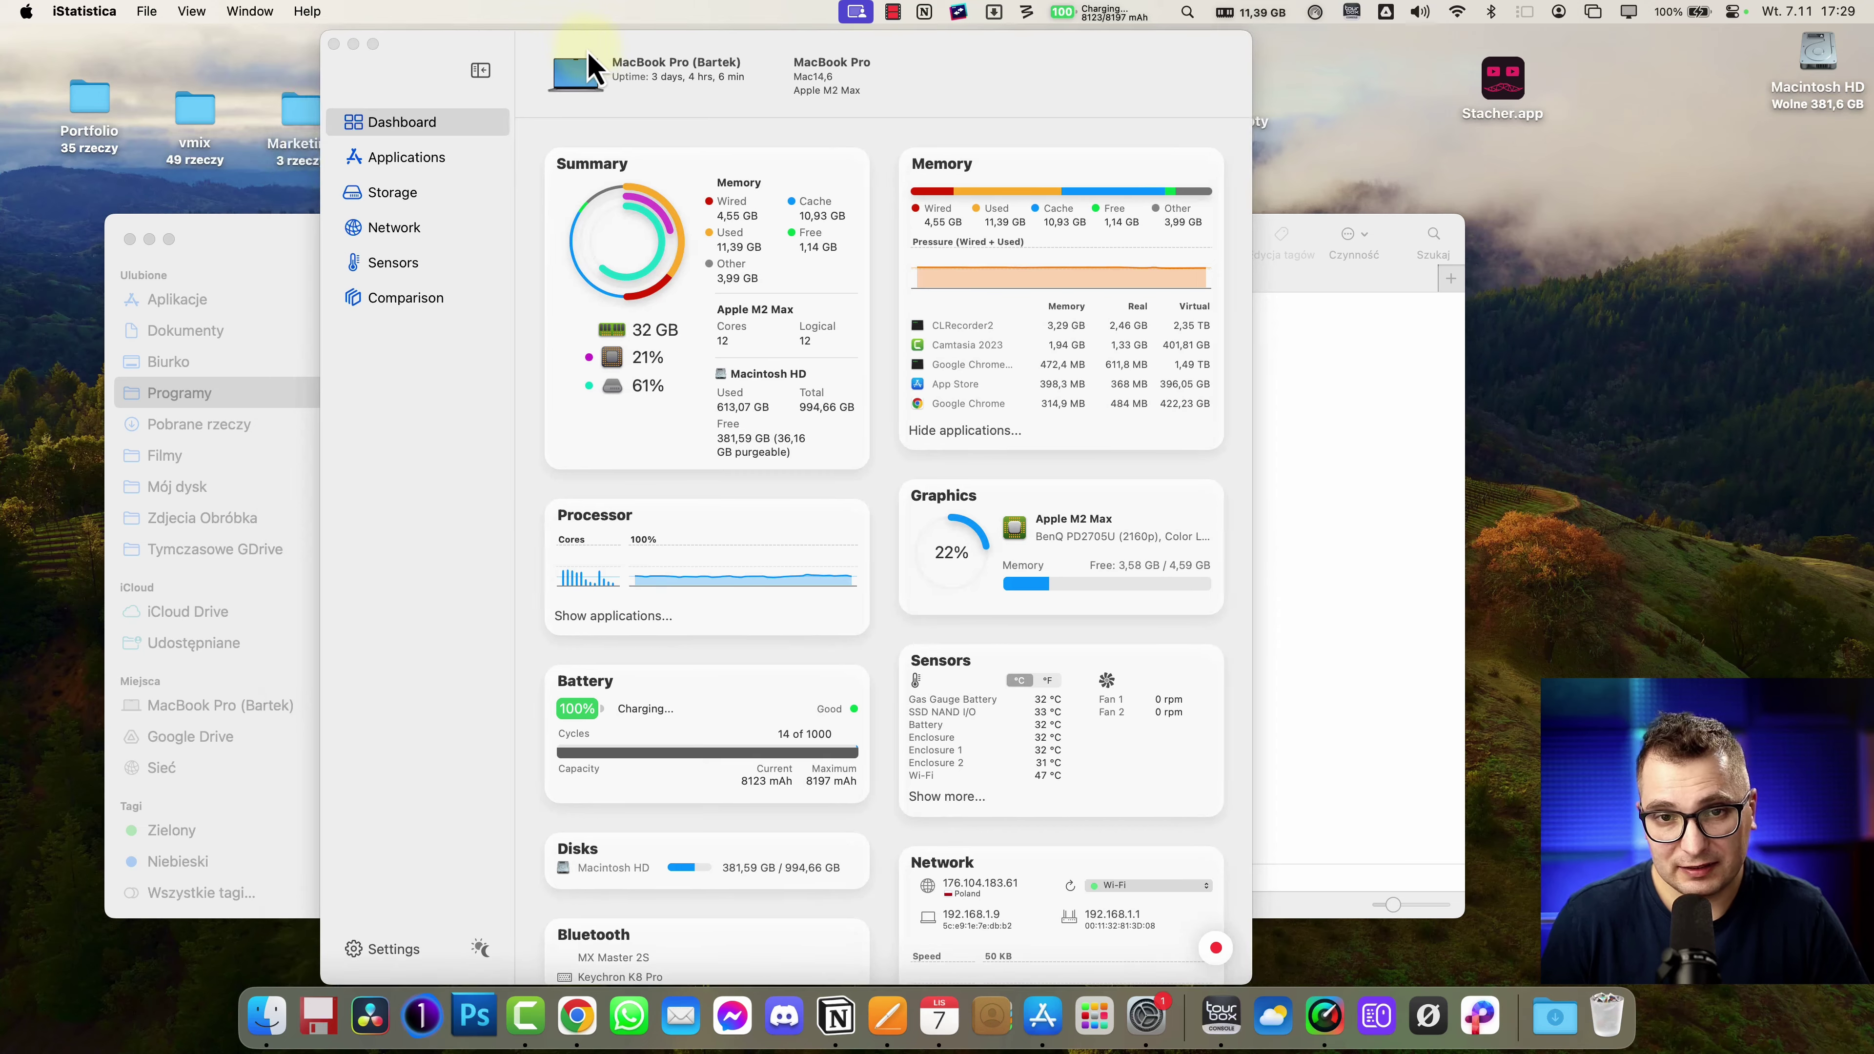
pyautogui.click(333, 43)
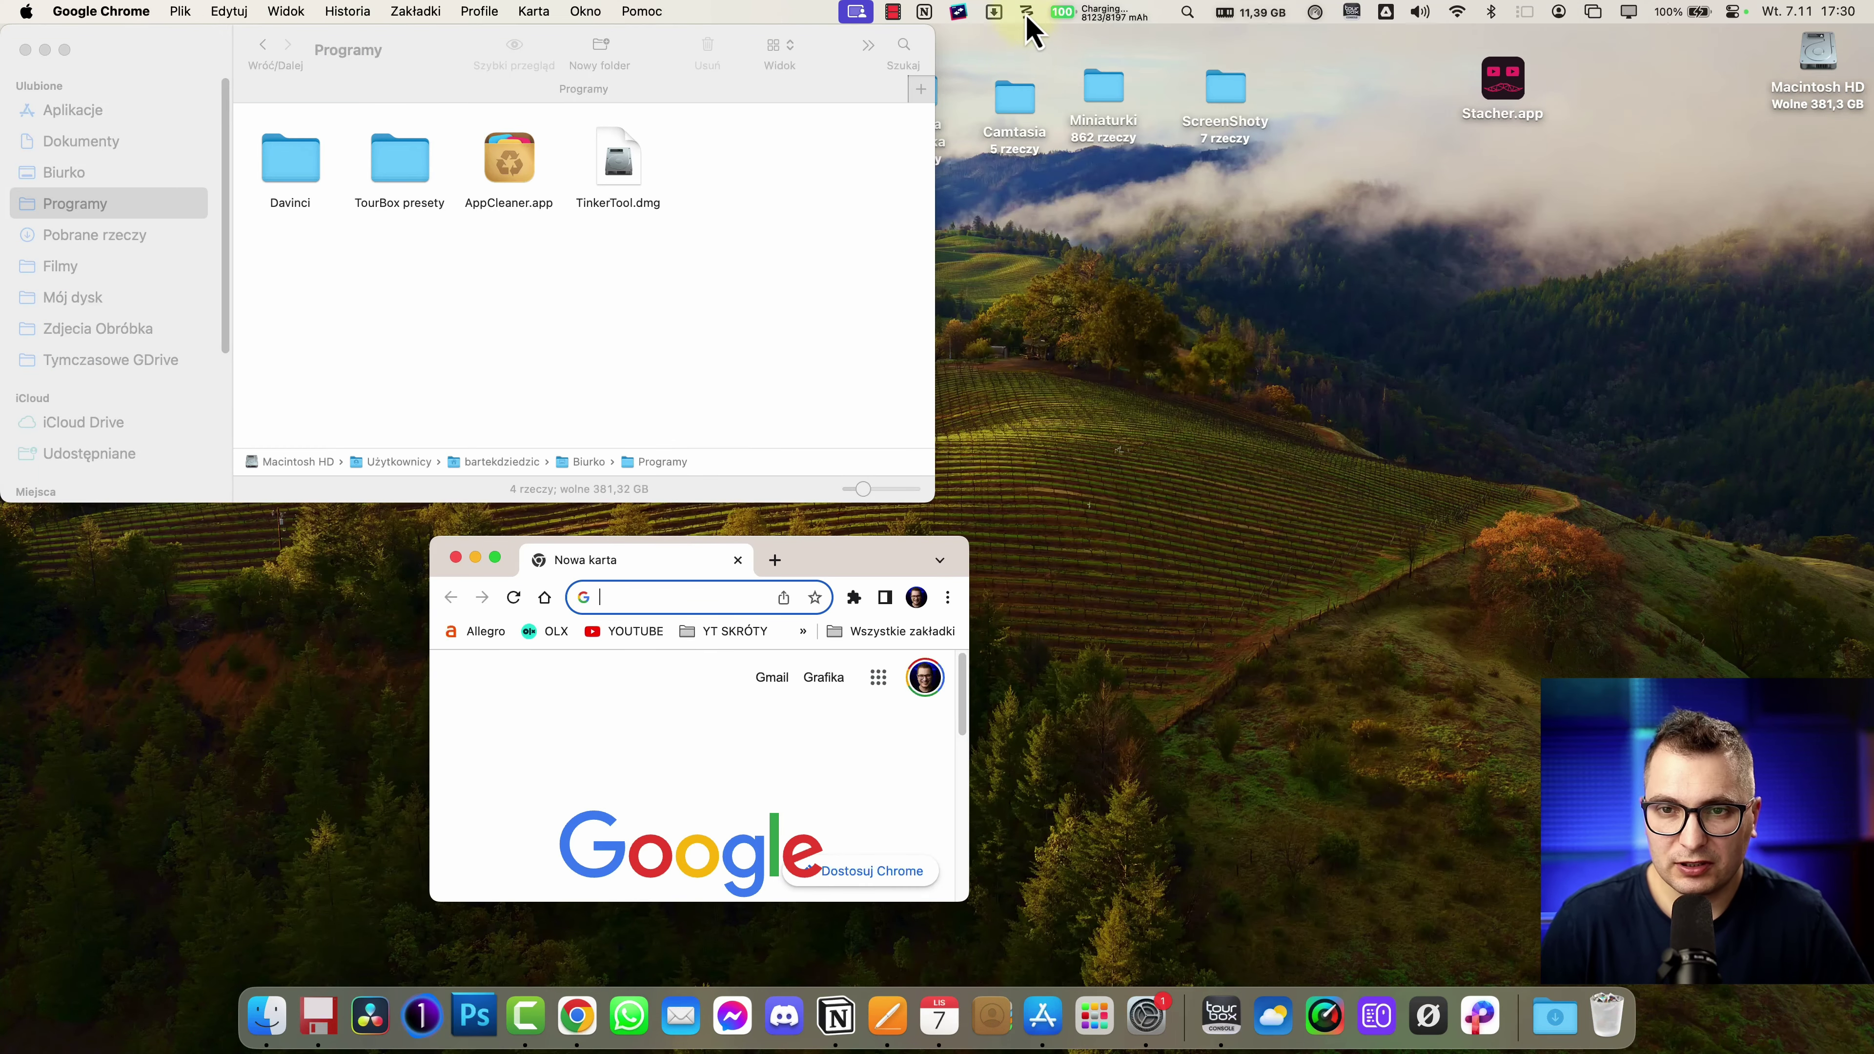
# - Open the Moom preferences, review the General, Keyboard and Custom window controls, and close them
pyautogui.click(1027, 13)
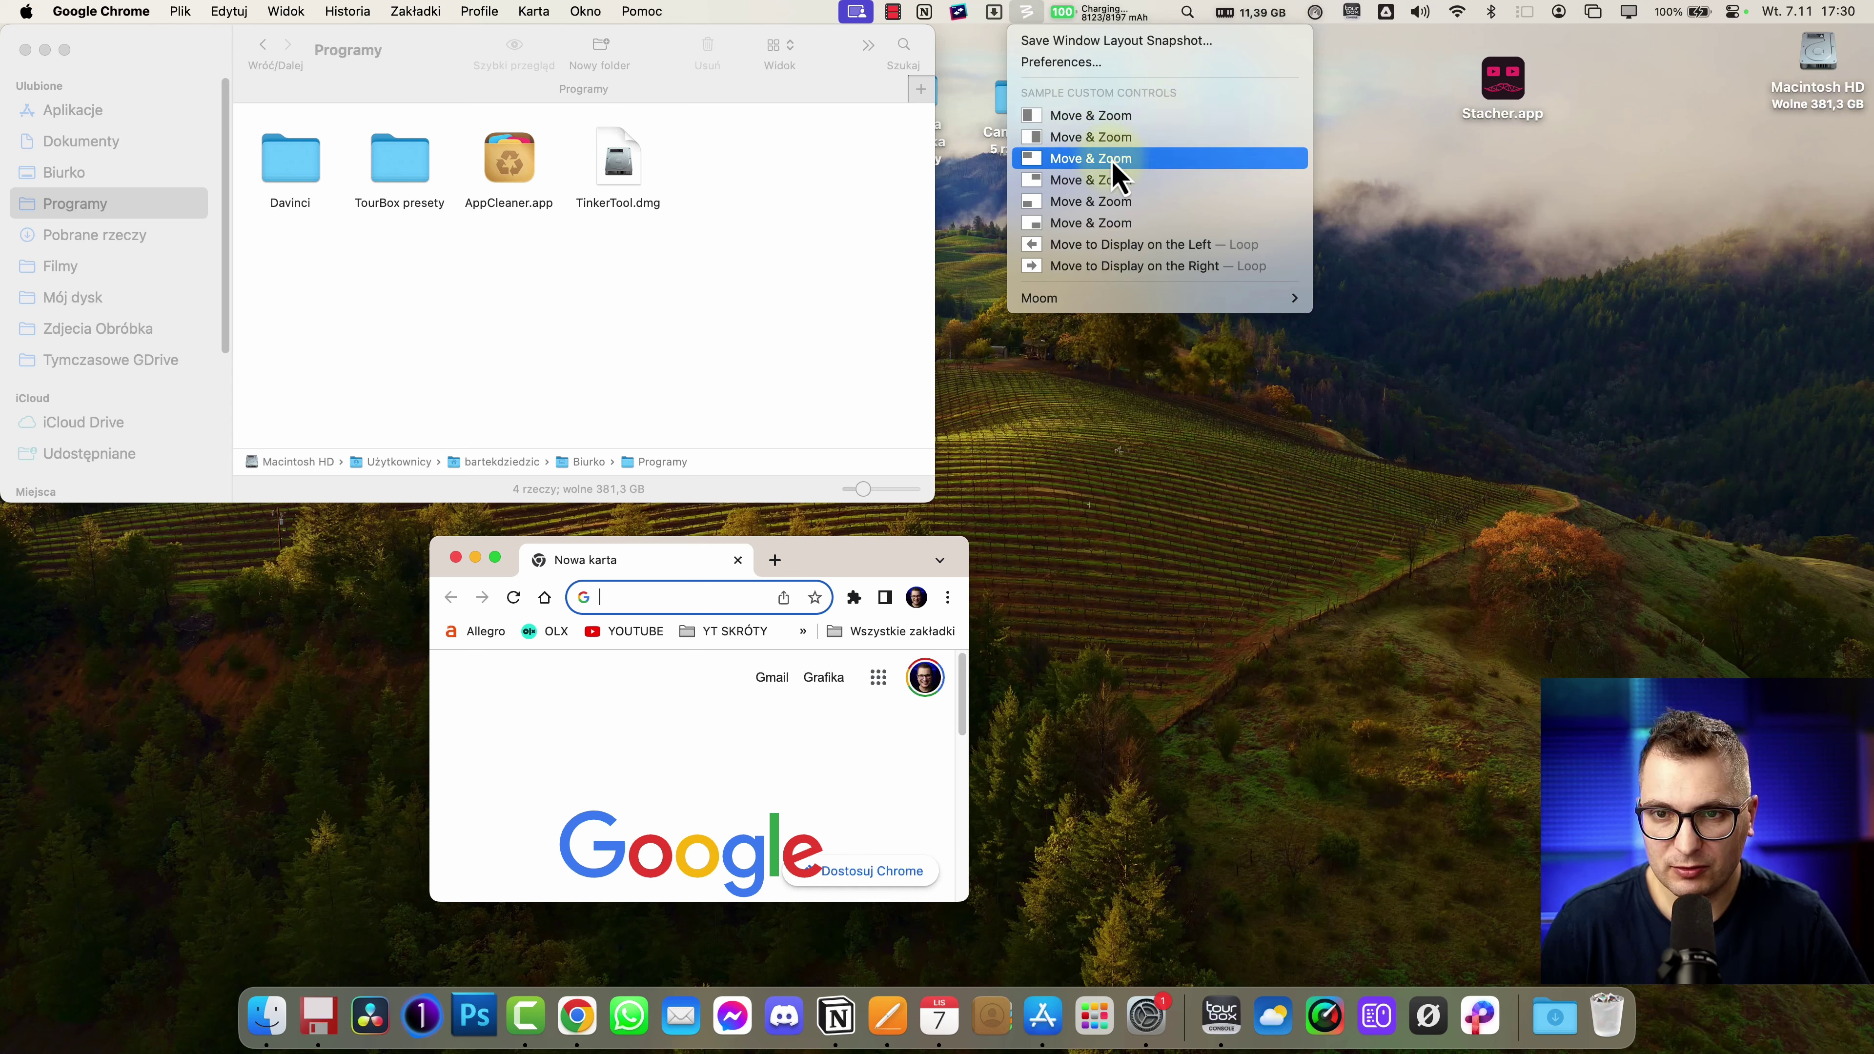
pyautogui.click(1083, 66)
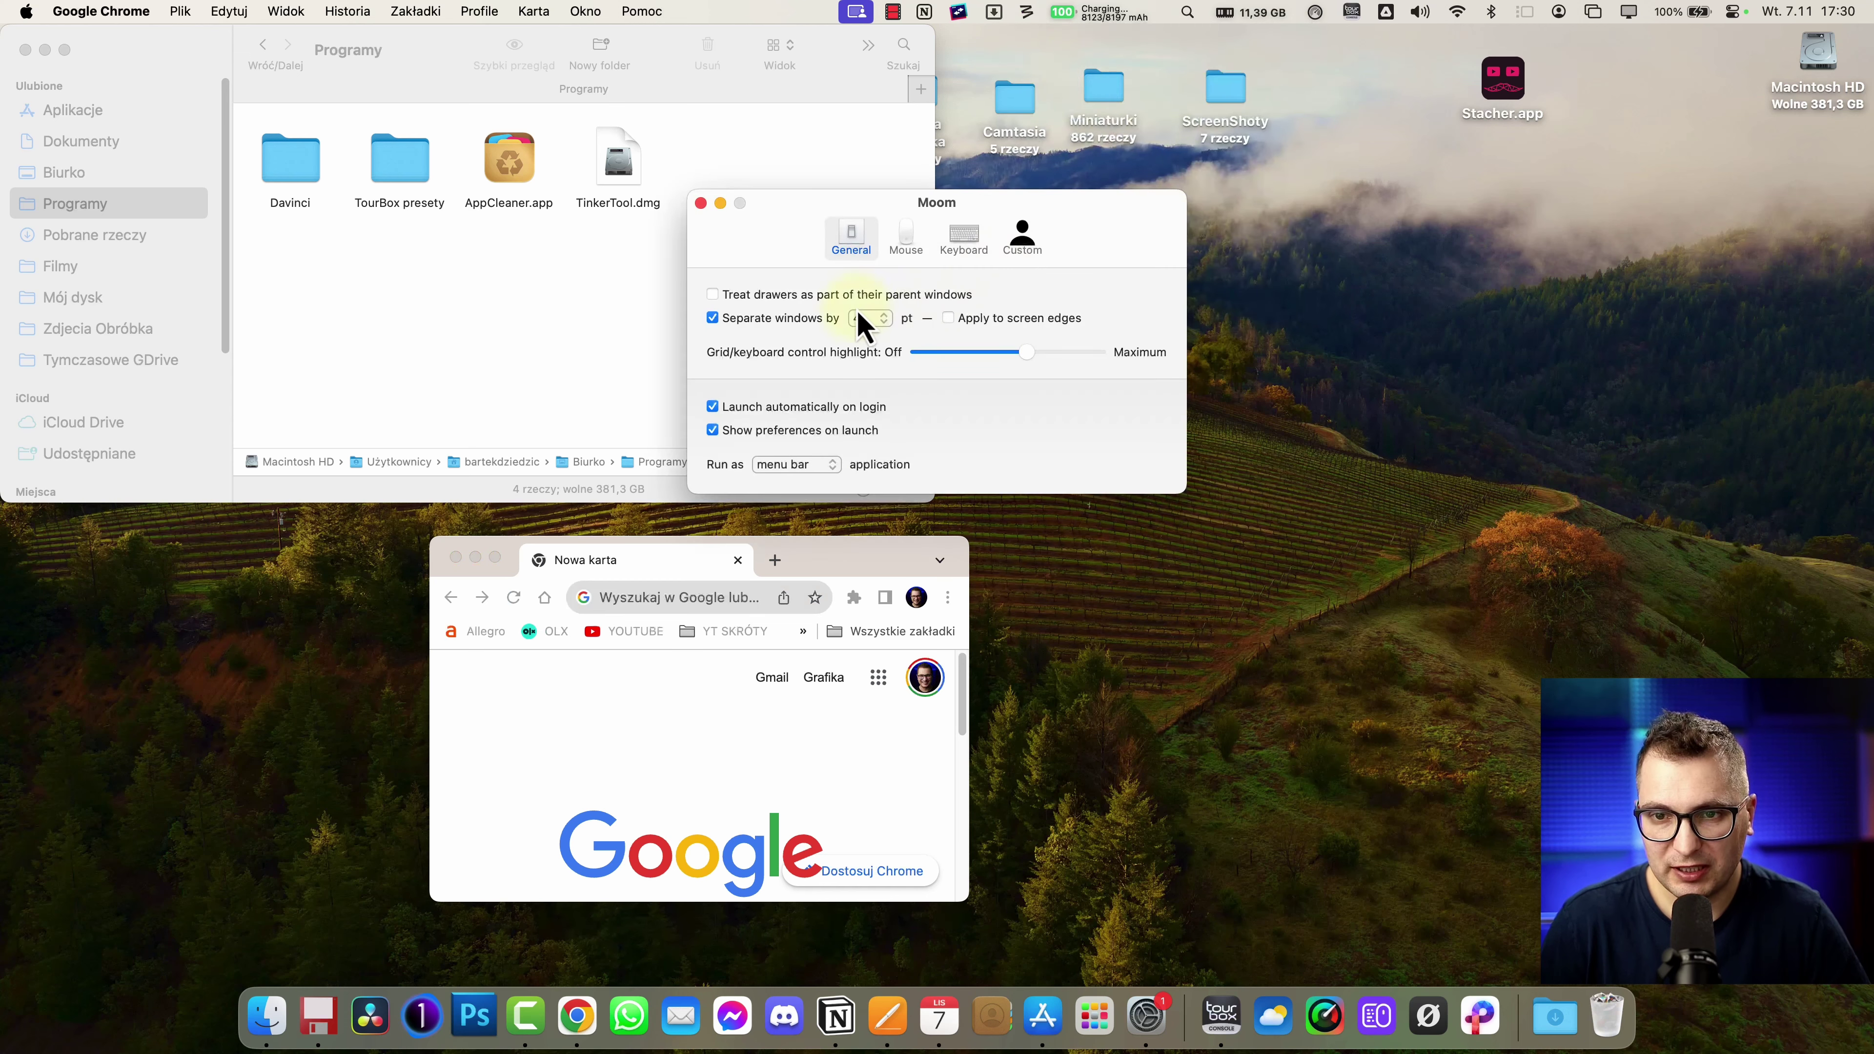
pyautogui.click(963, 238)
pyautogui.click(1022, 238)
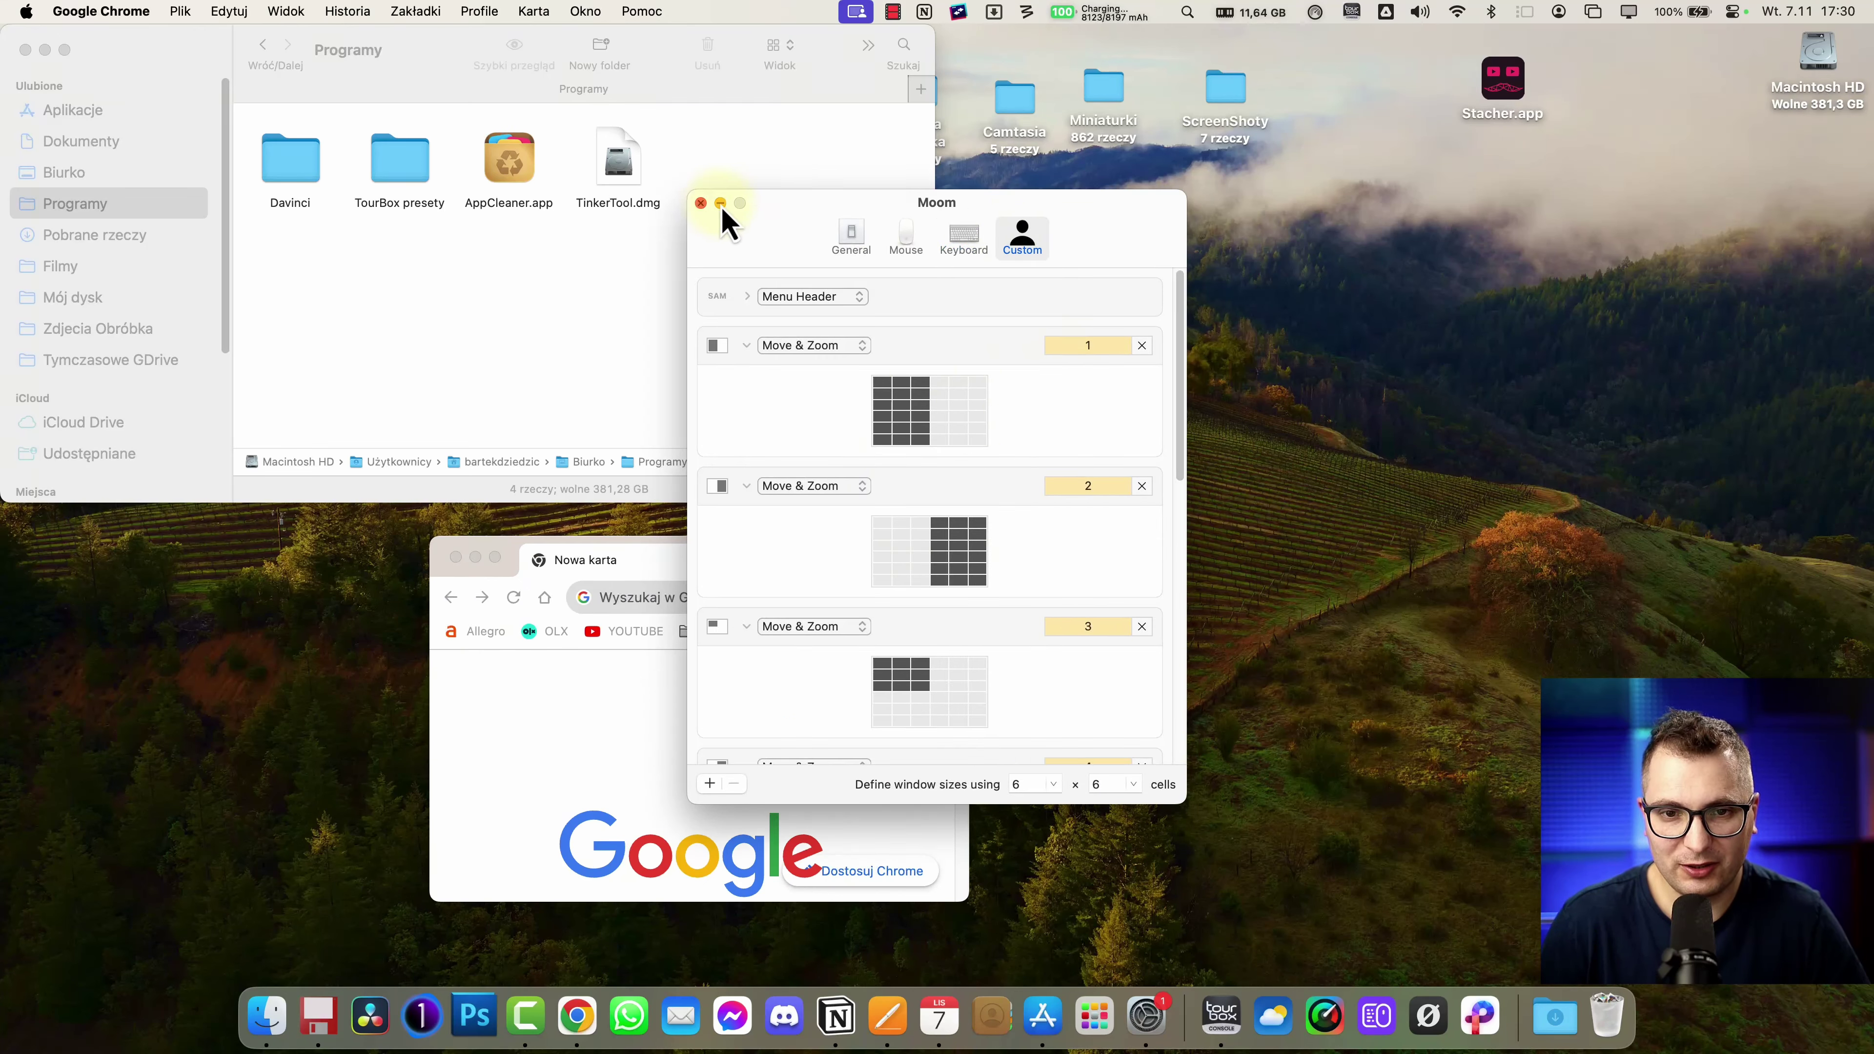
pyautogui.click(701, 203)
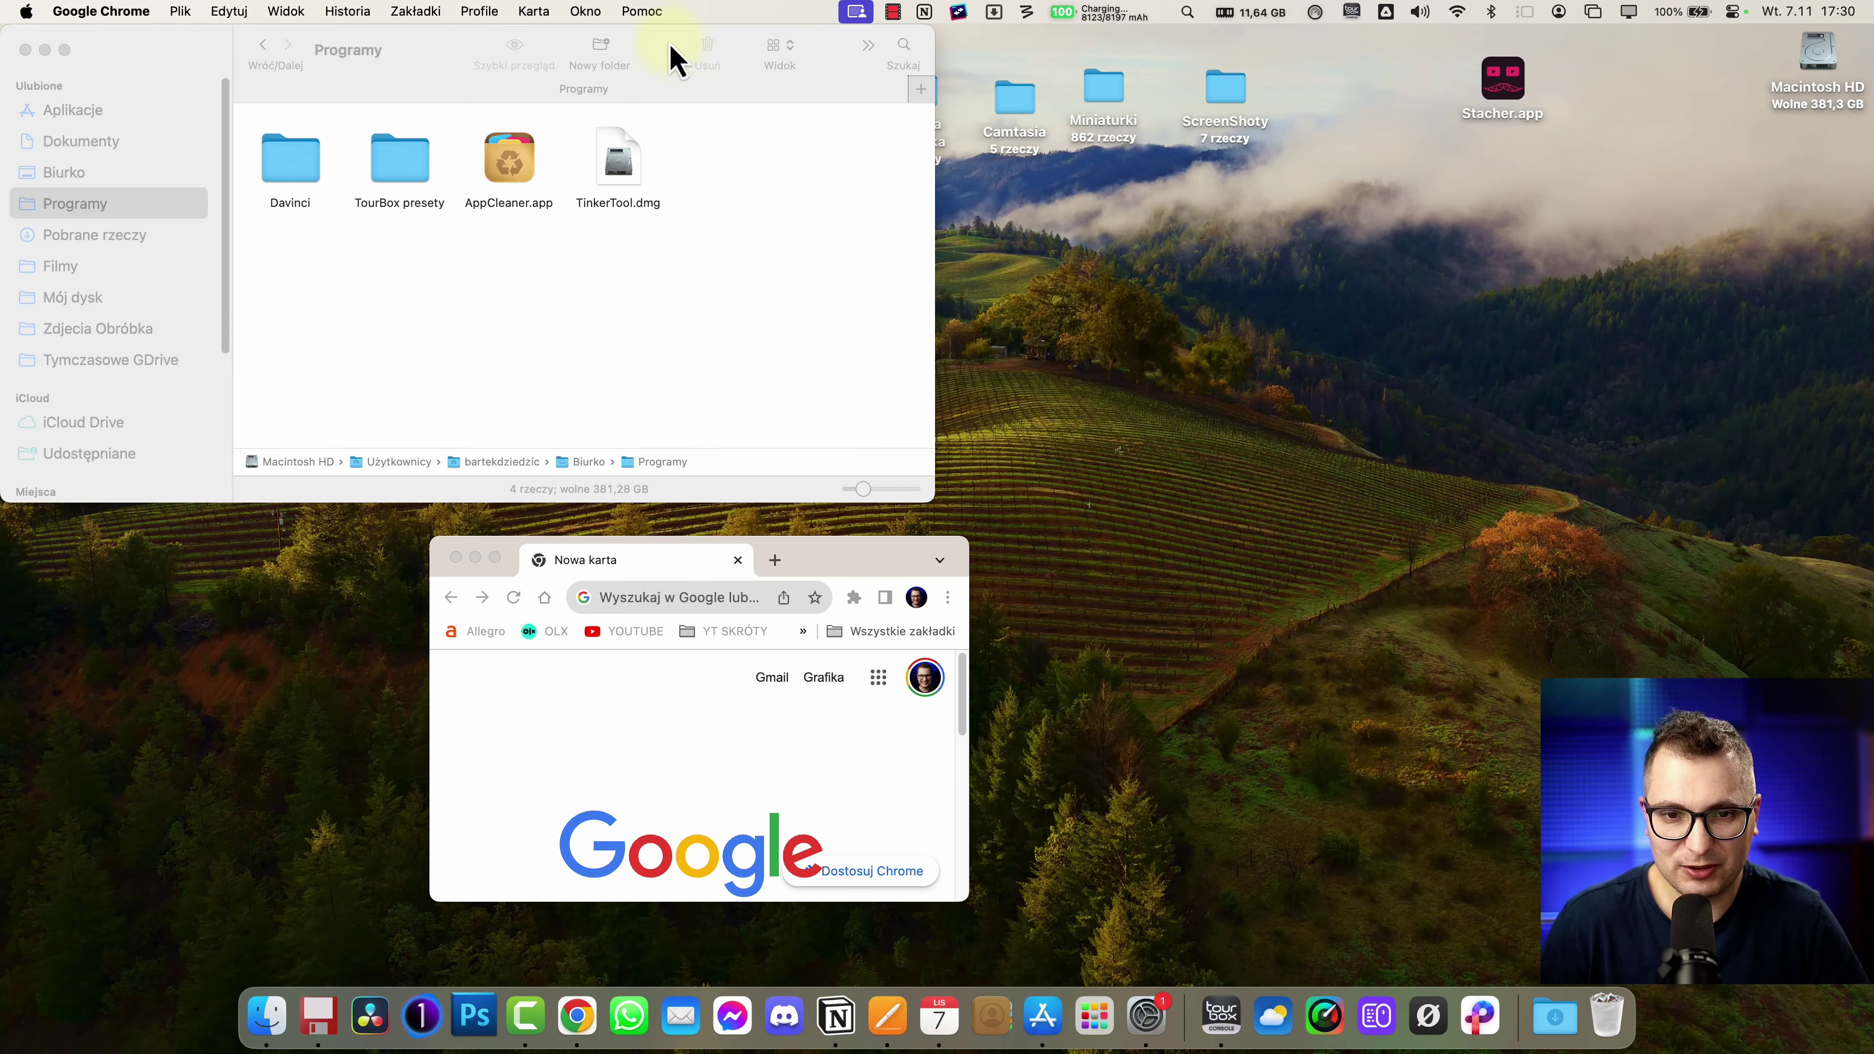
# - Snap the Finder window to the upper-left quarter, try Chrome in the lower-left quarter and left half, and restore Chrome to its smaller size
pyautogui.doubleClick(669, 50)
pyautogui.moveTo(983, 175); pyautogui.dragTo(30, 30)
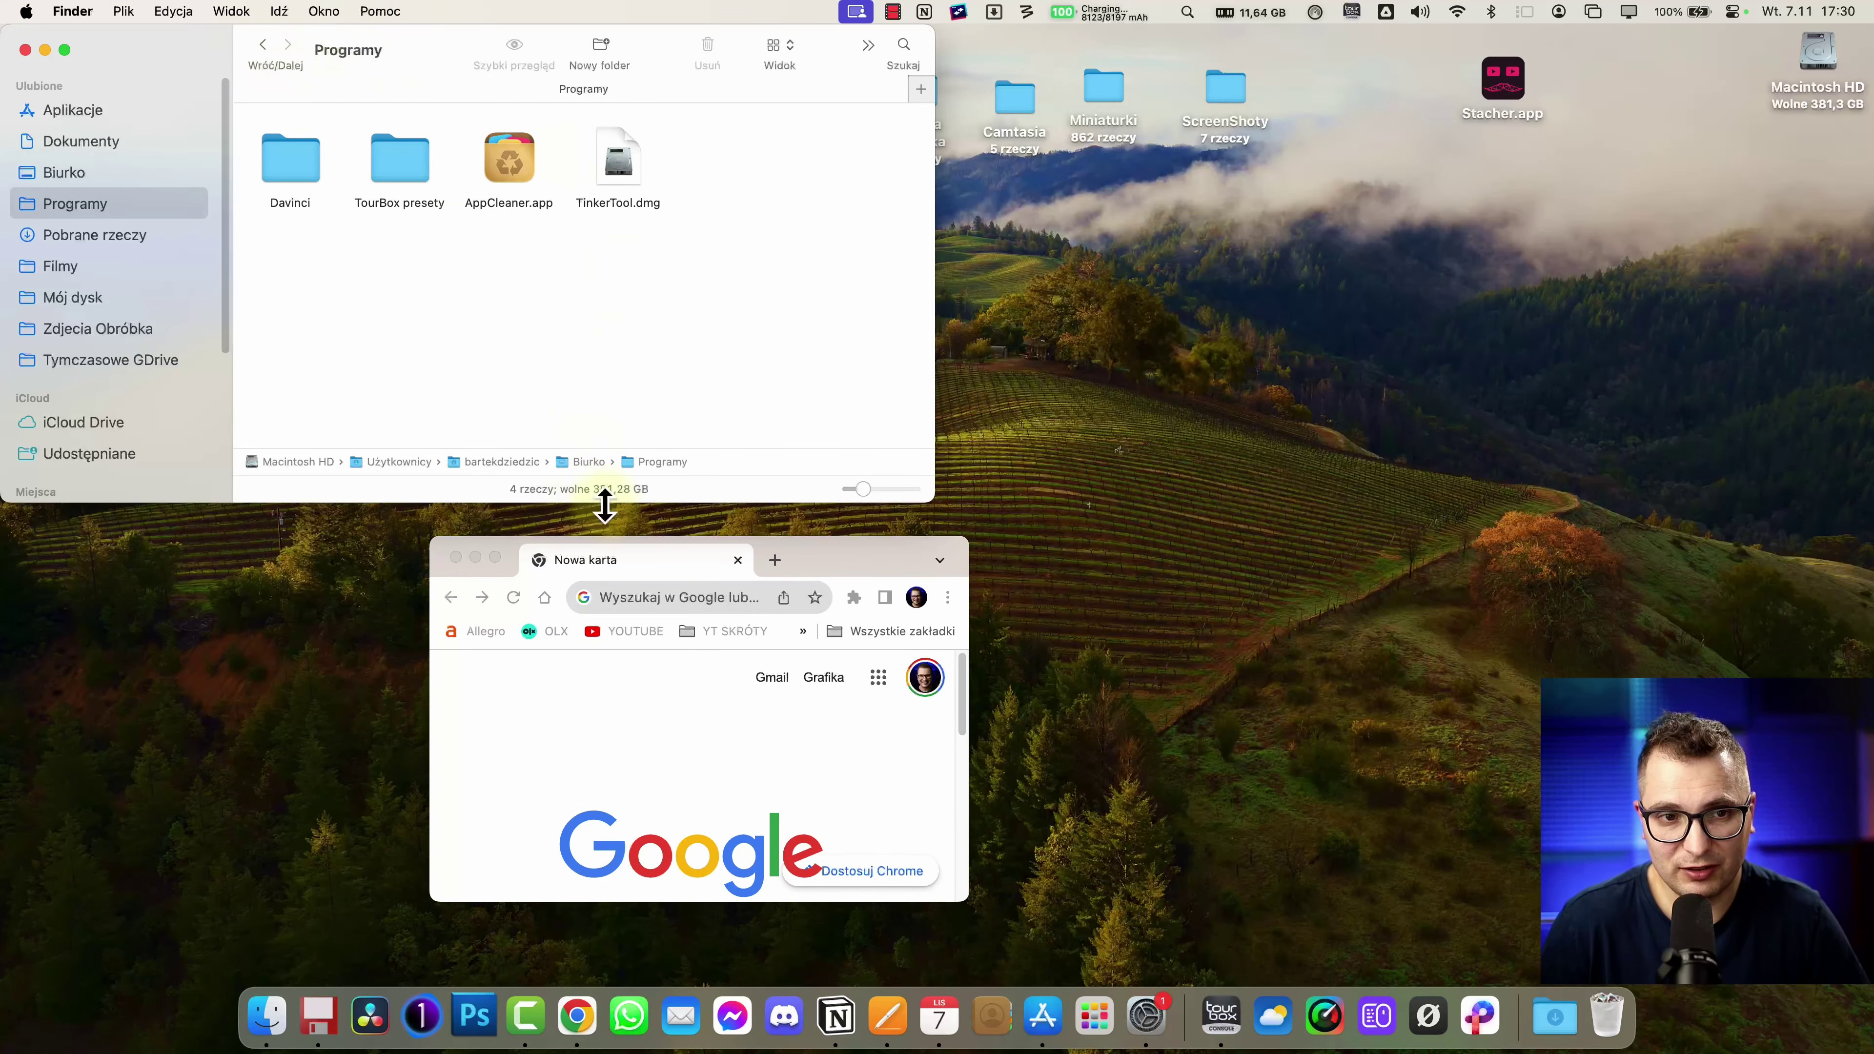
pyautogui.moveTo(827, 576); pyautogui.dragTo(45, 1026)
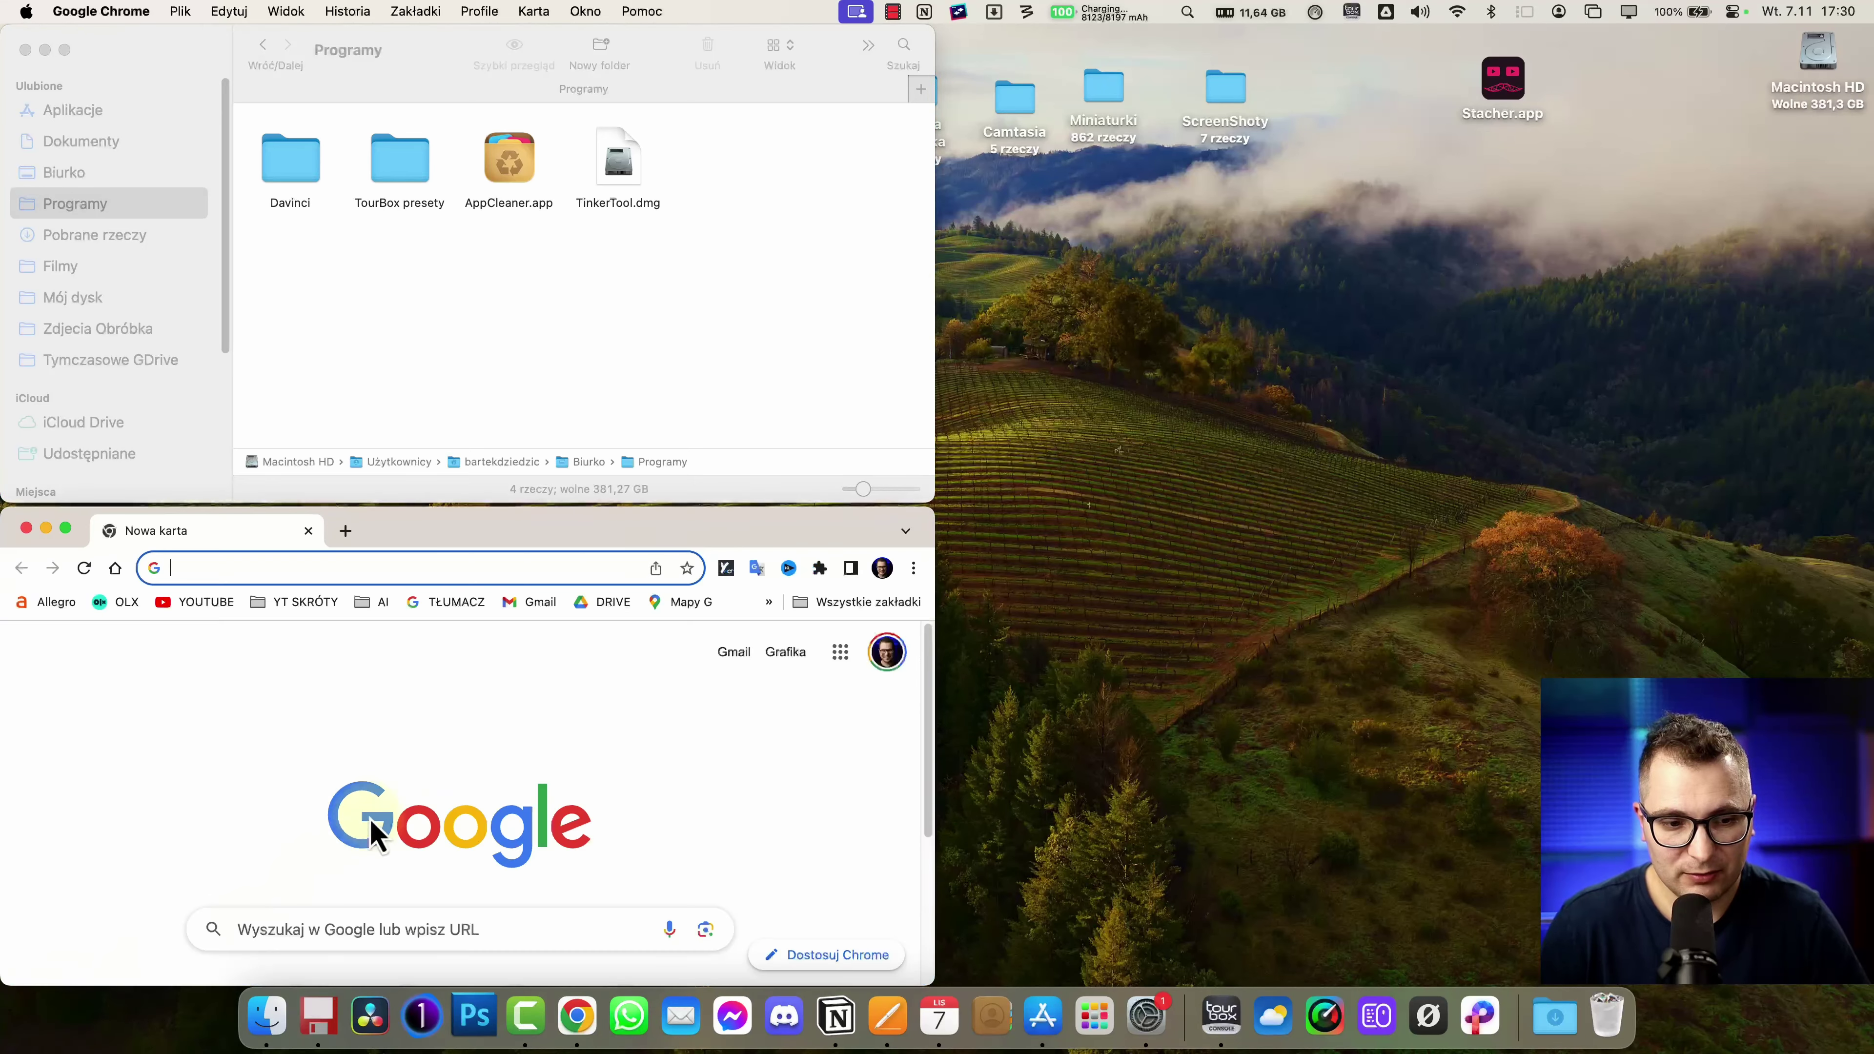
pyautogui.moveTo(520, 546); pyautogui.dragTo(8, 347)
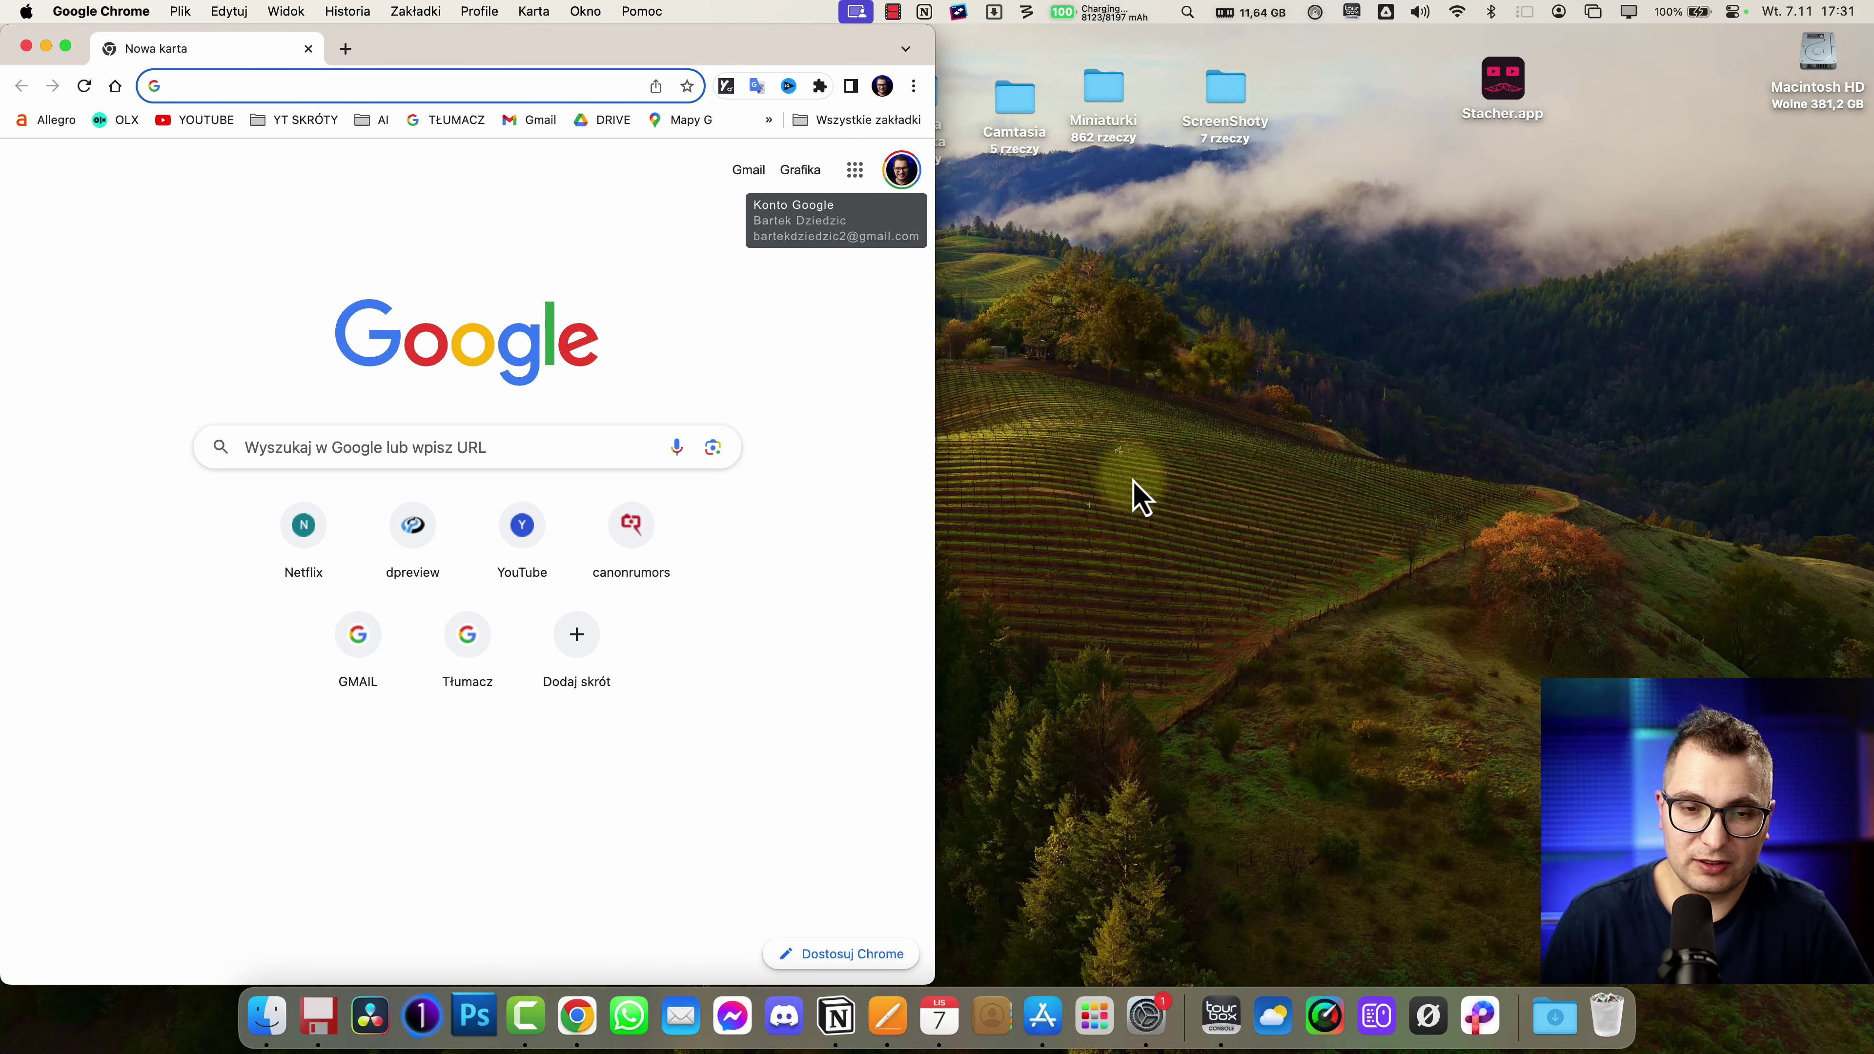
pyautogui.doubleClick(607, 58)
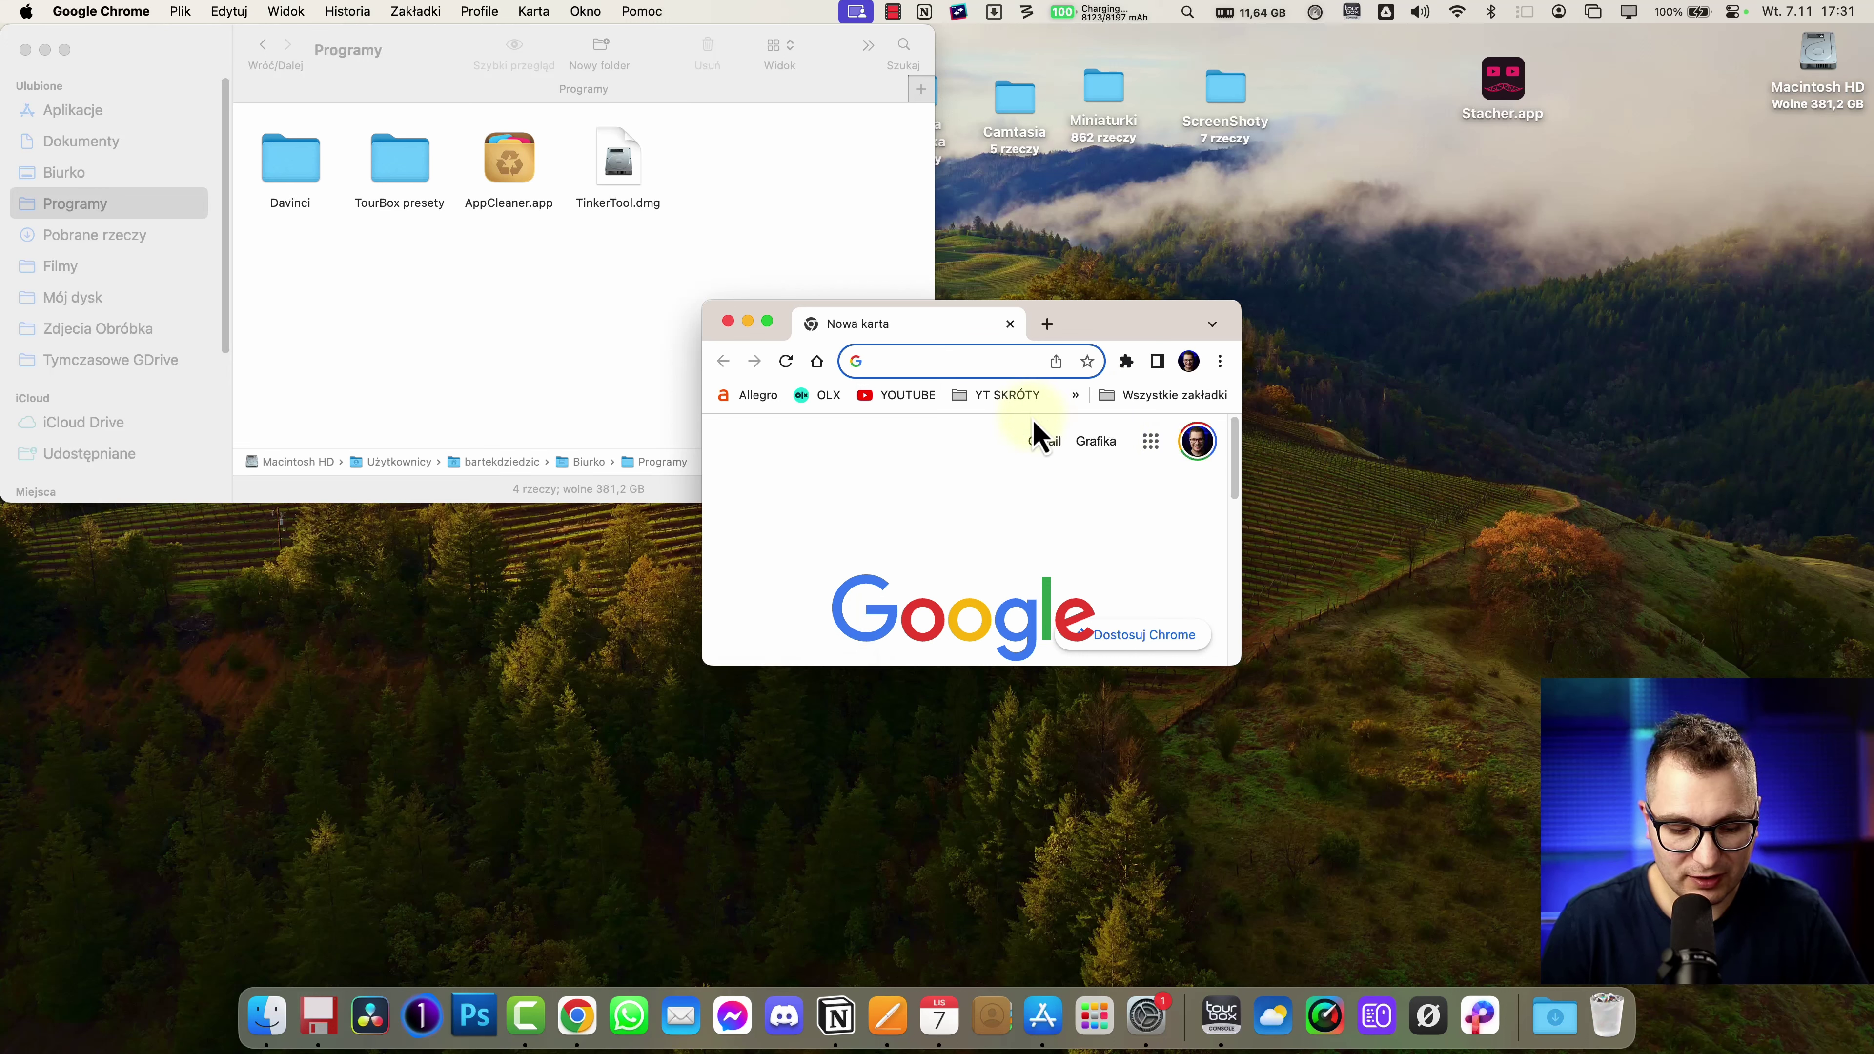
# - Use Moom's keyboard control to place Chrome in the left half, the right half, and the upper-left quarter of the screen
pyautogui.press('ctrl+alt+super+m')
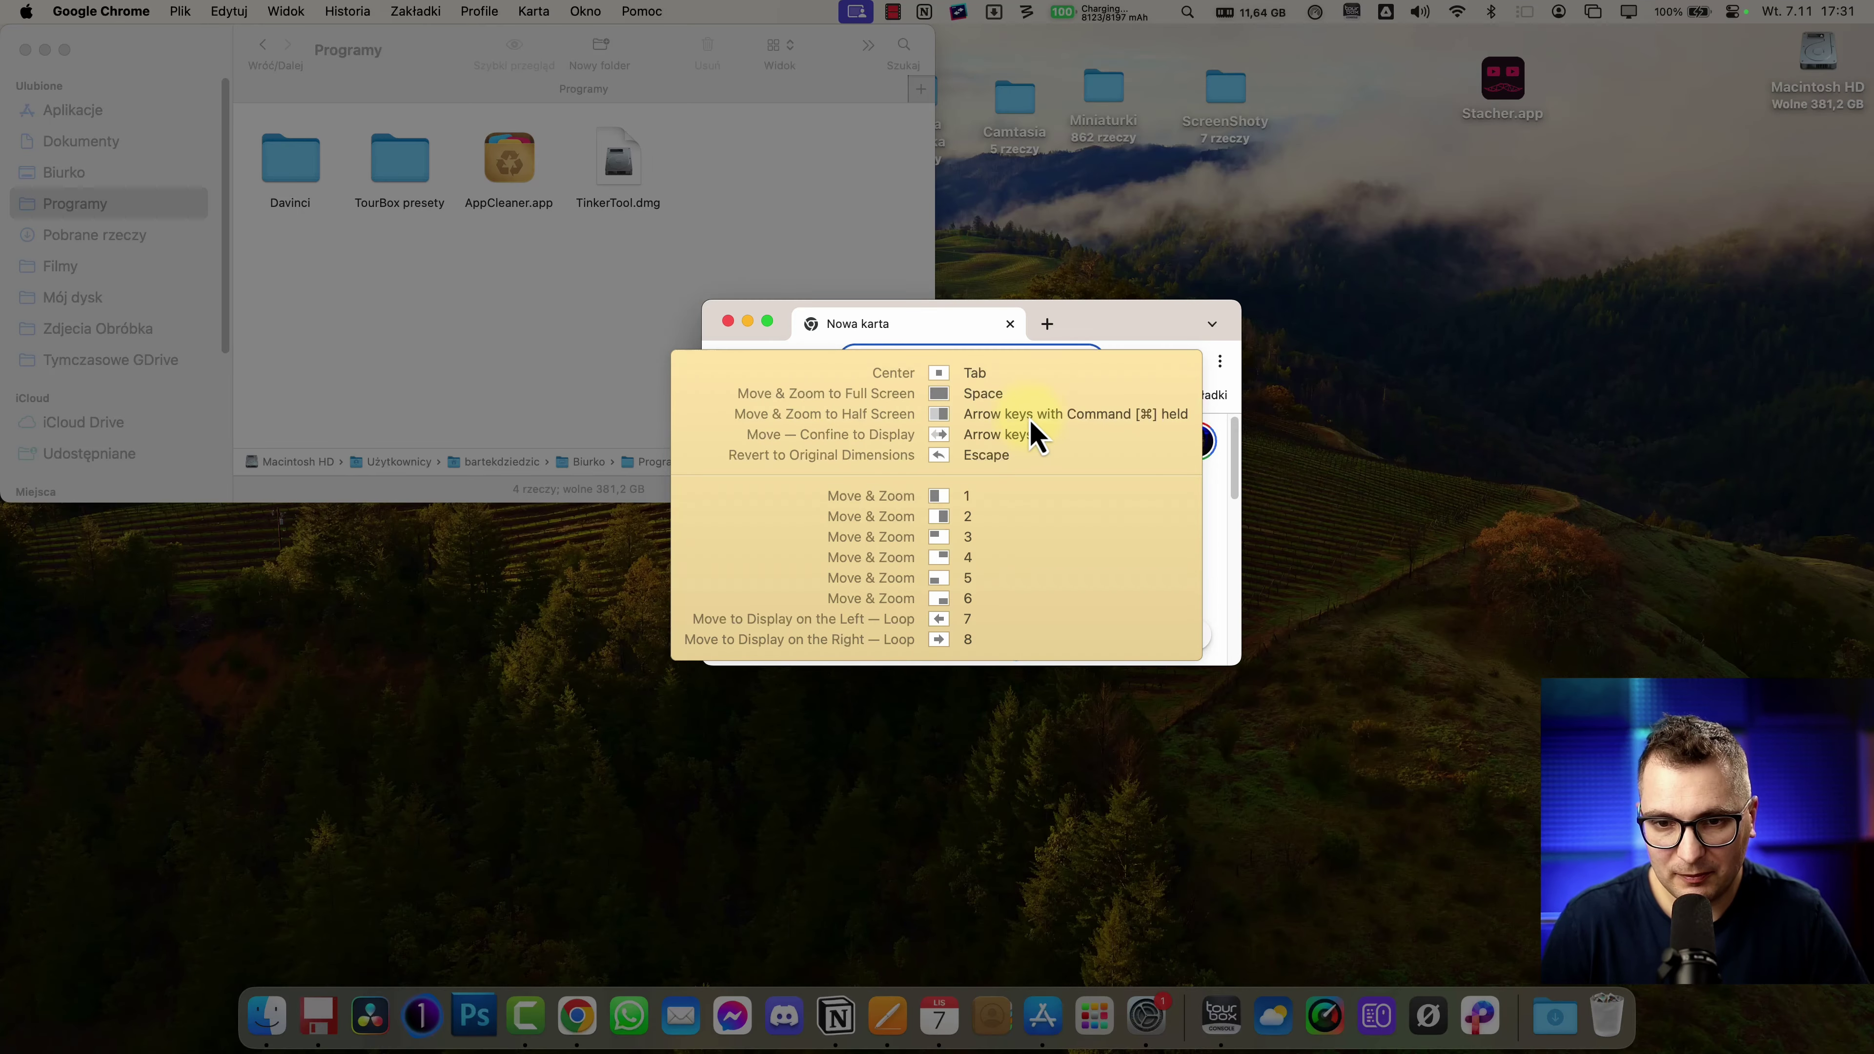
pyautogui.press('super+Left')
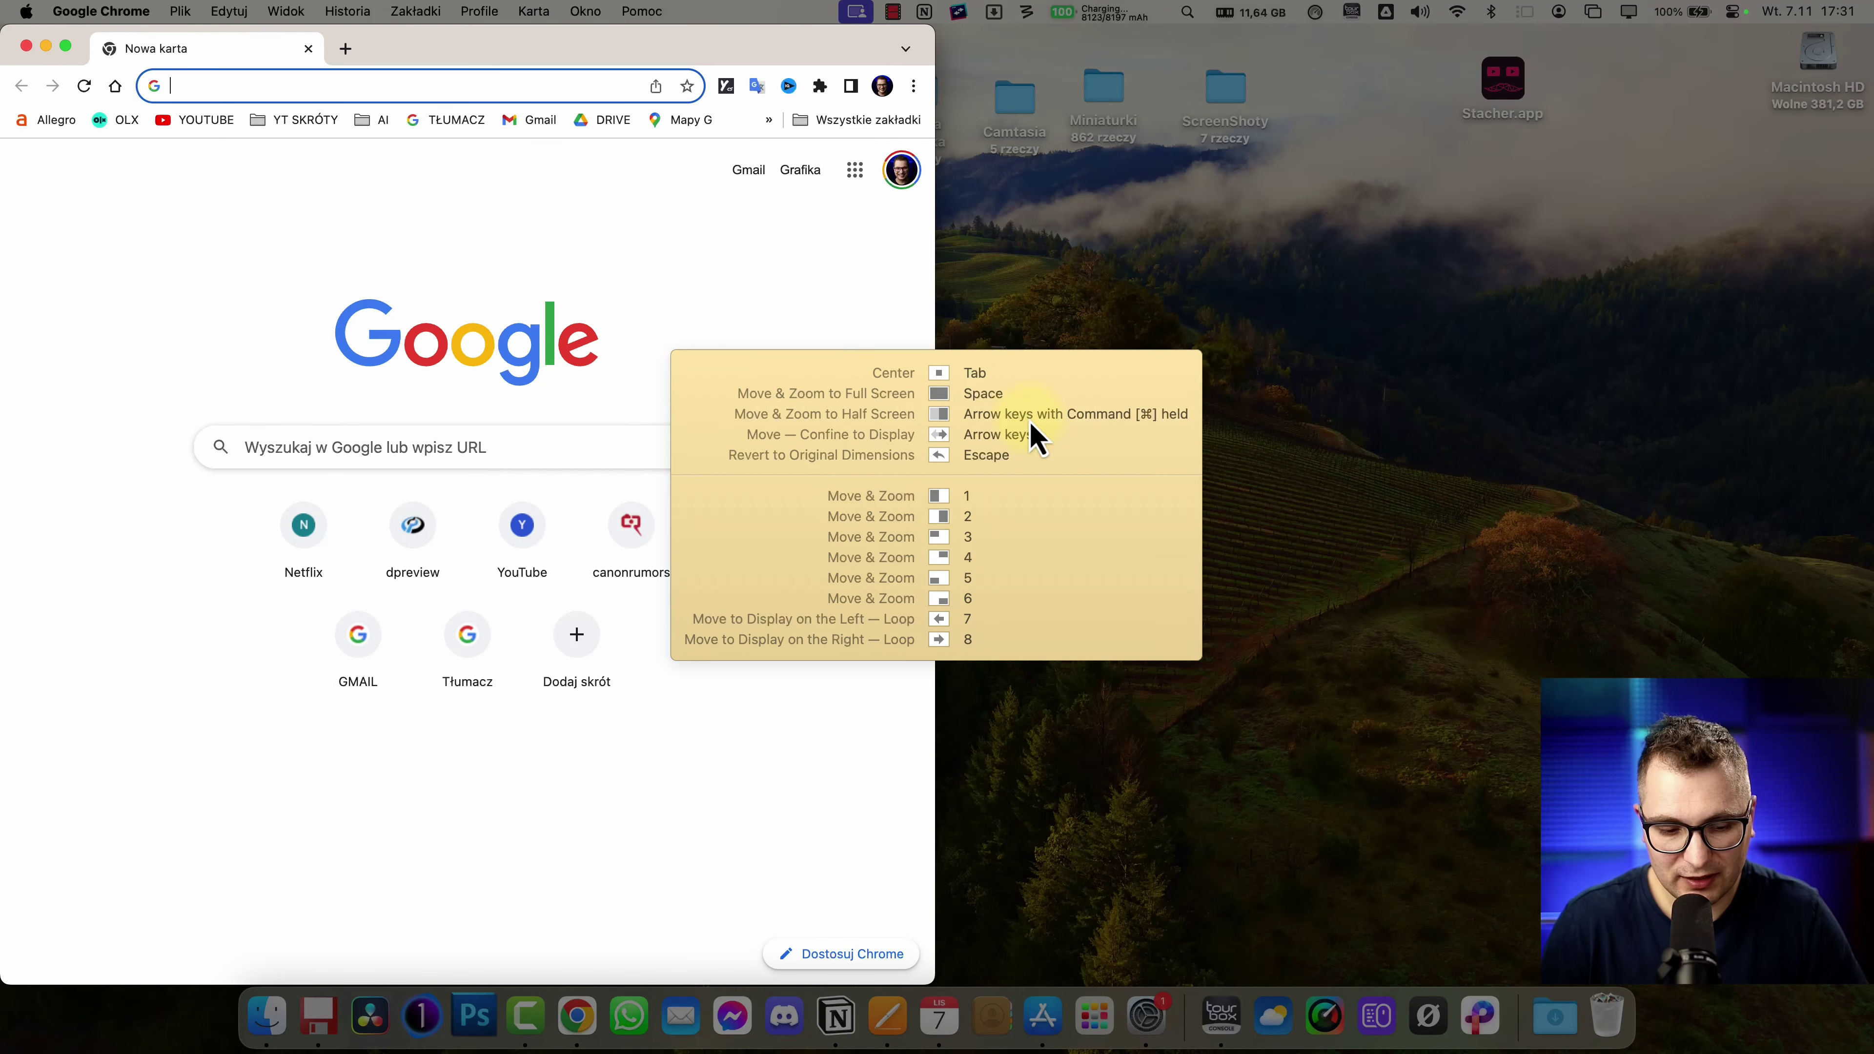
pyautogui.press('super+Right')
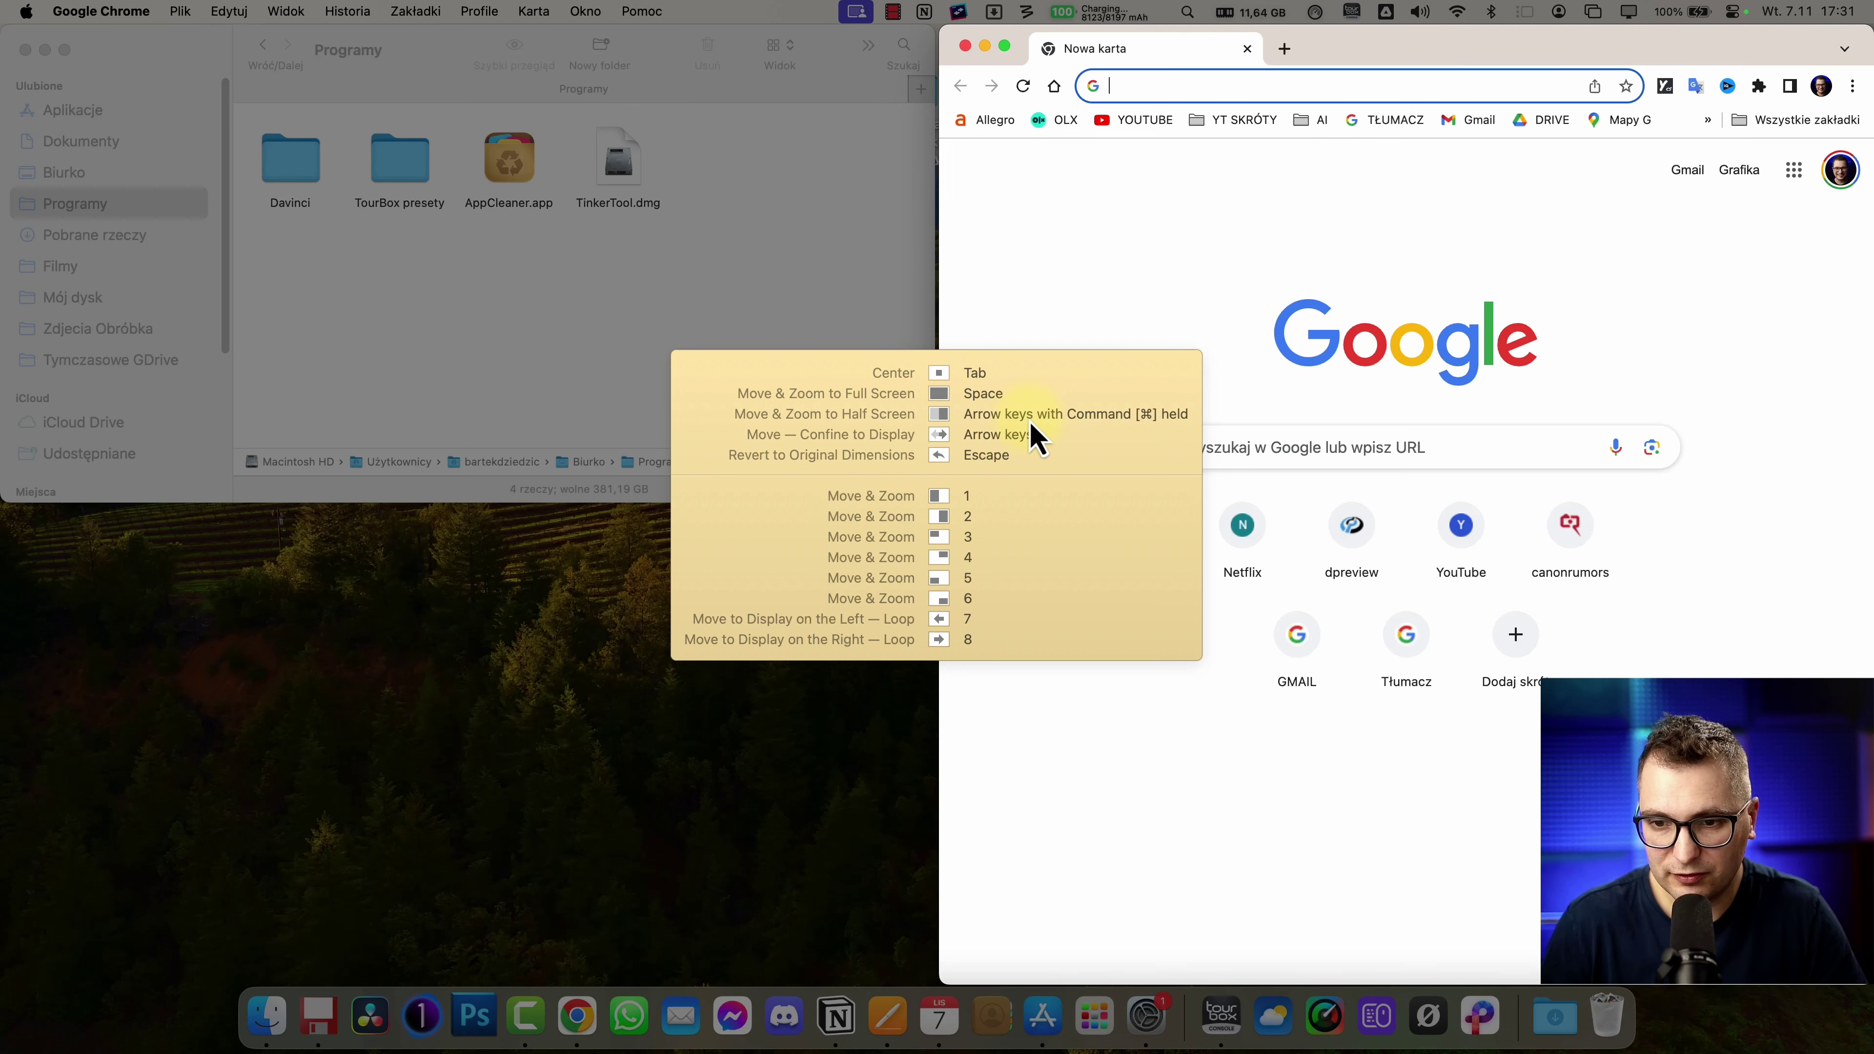
pyautogui.press('3')
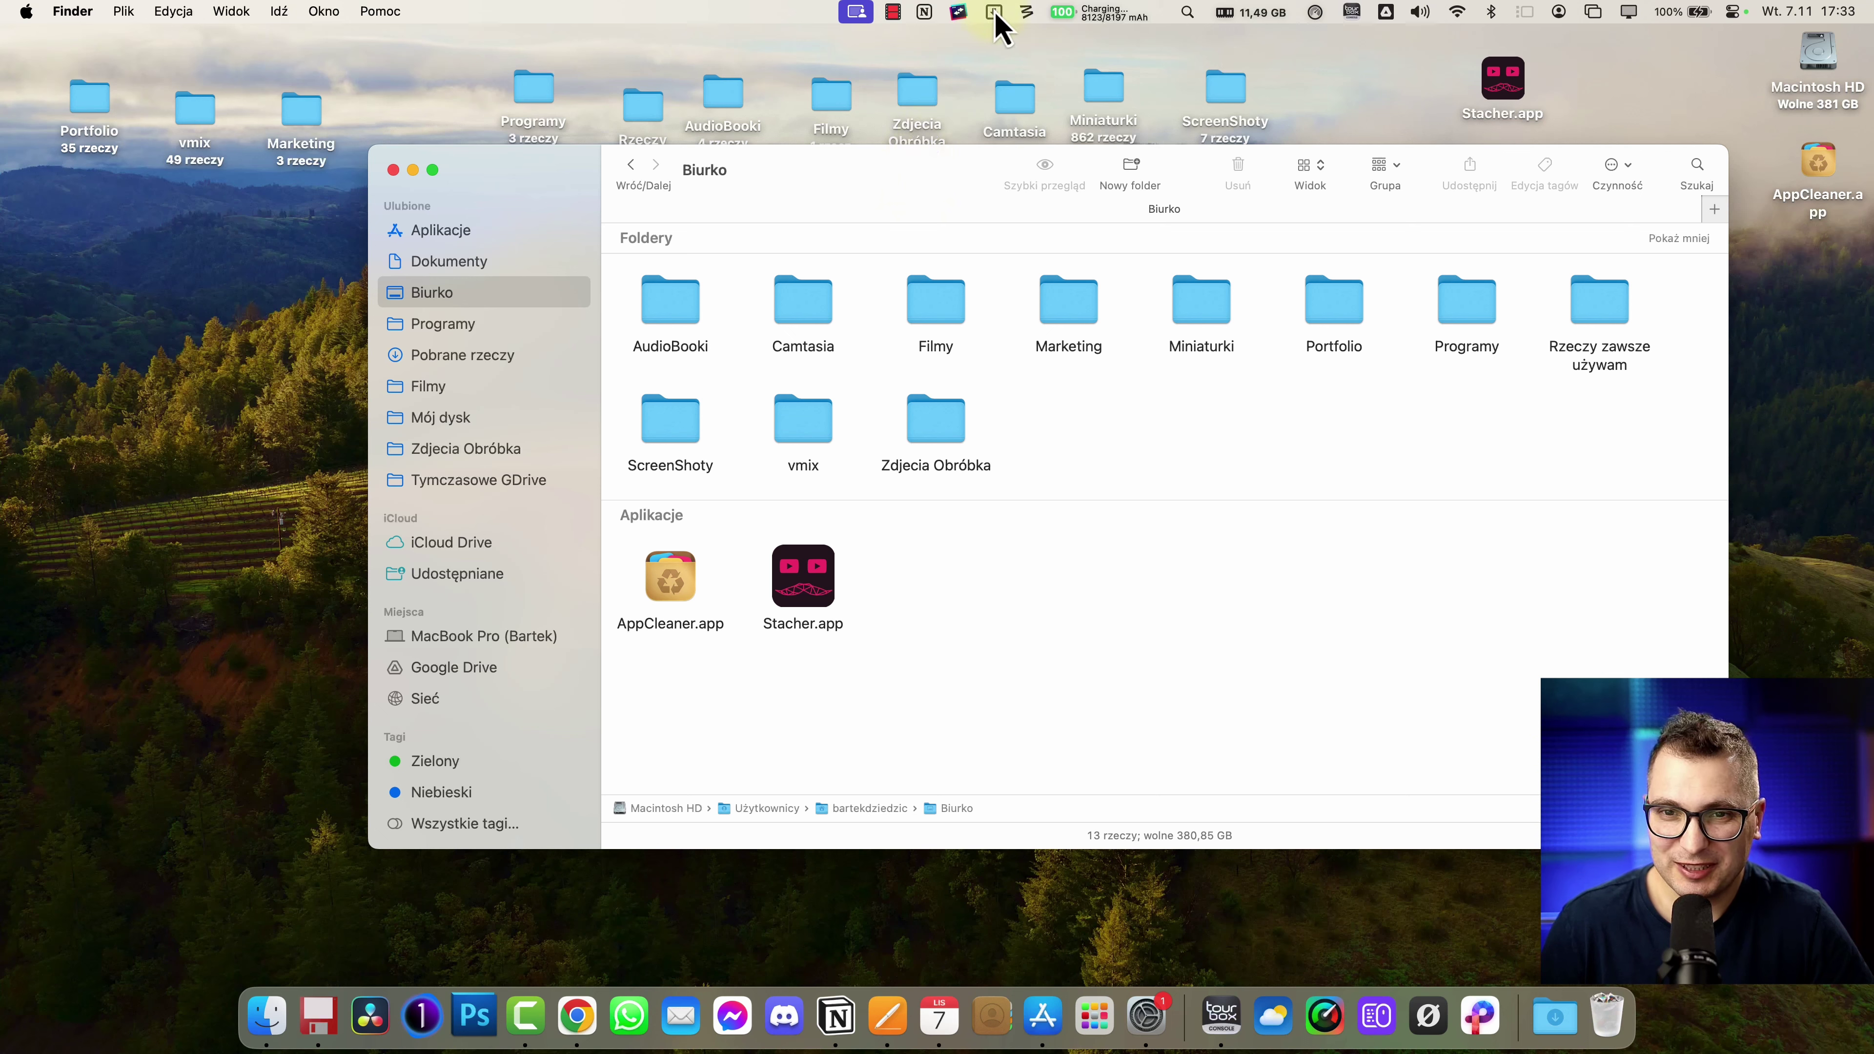
# - Look over the Dropzone grid and its actions, and open the App Store
pyautogui.click(994, 13)
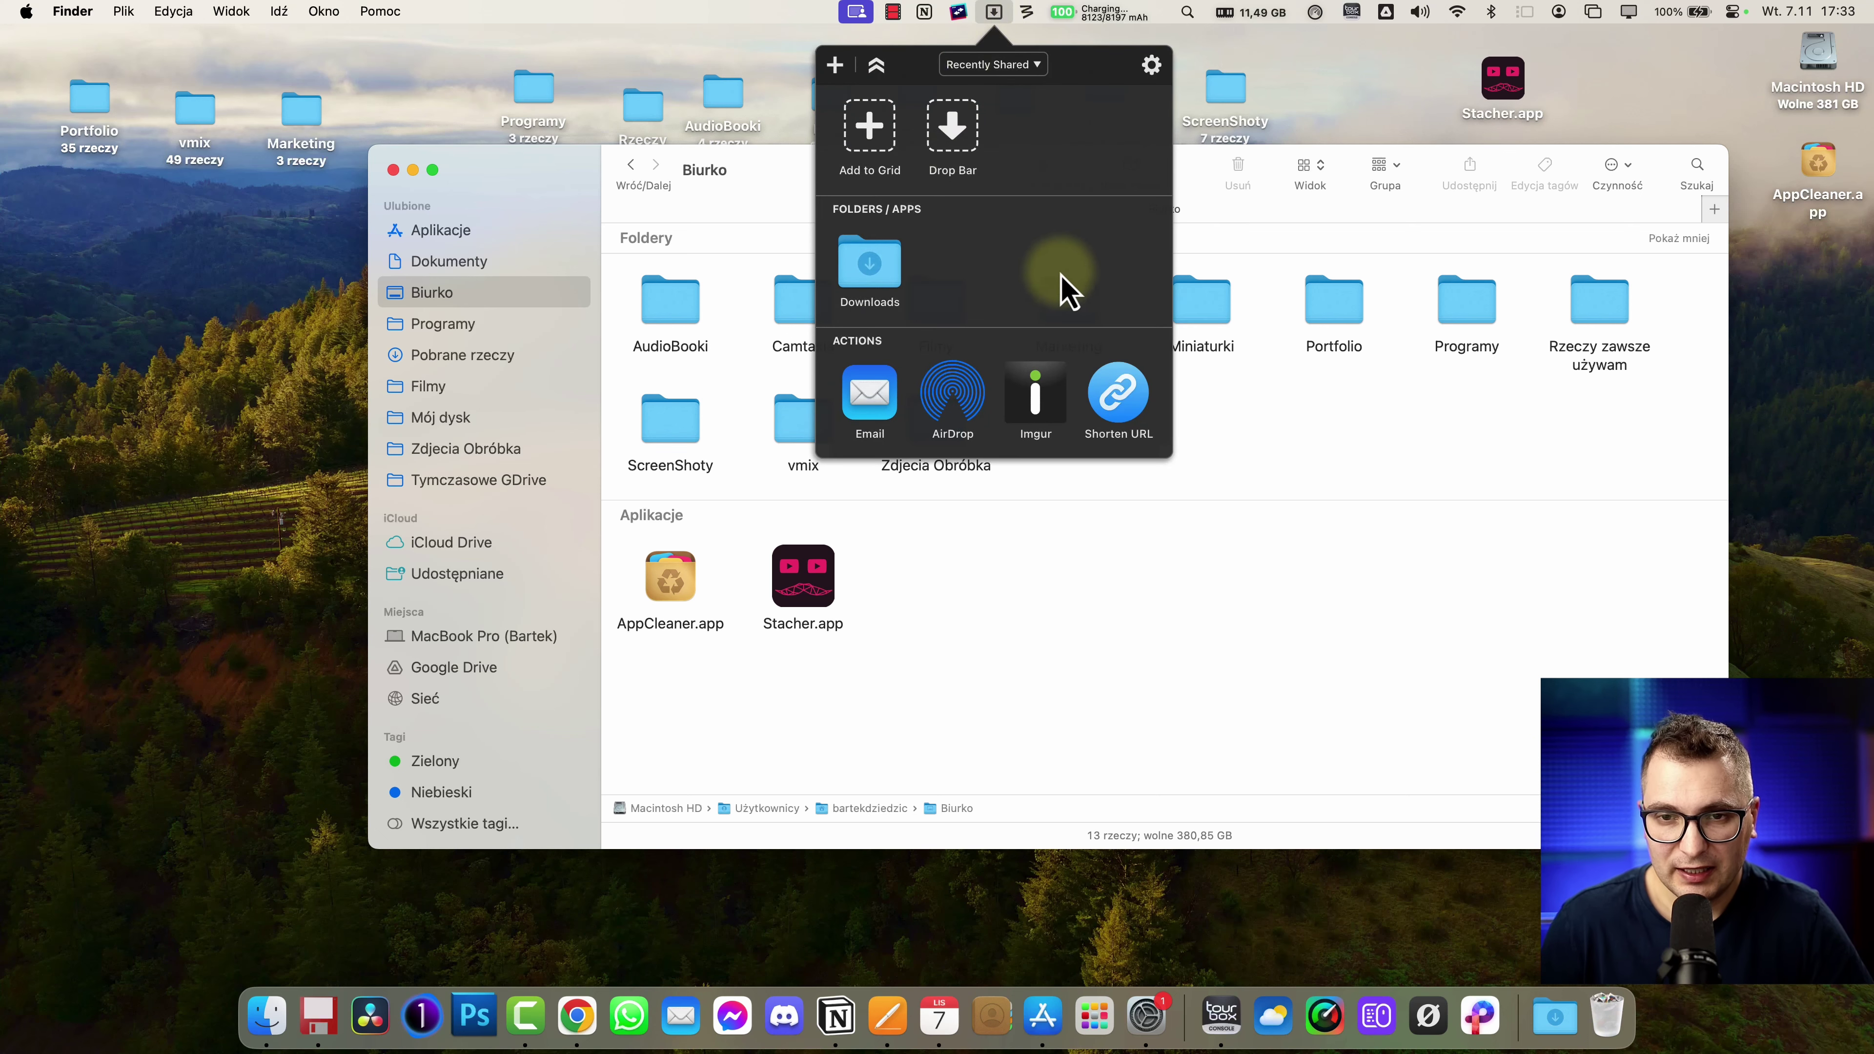
pyautogui.click(1045, 1028)
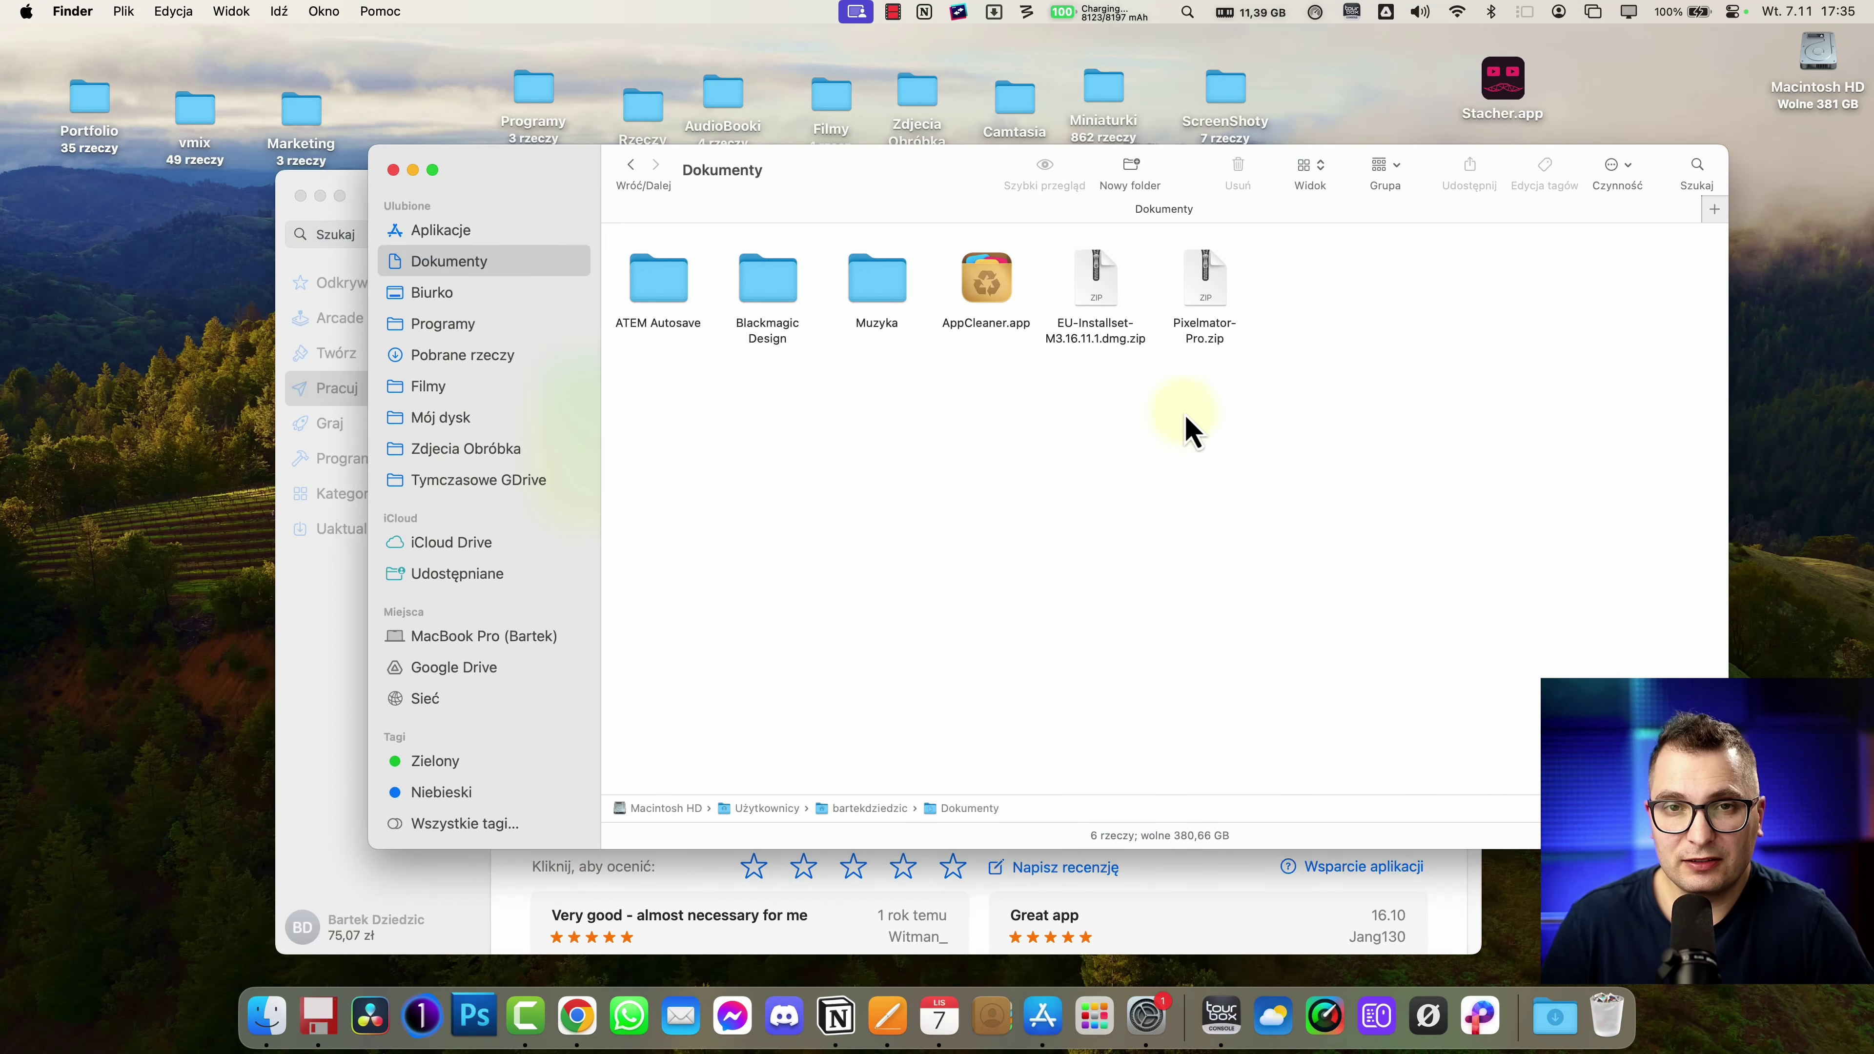
# - Collect AppCleaner.app, EU-Installset-M3.16.11.1.dmg.zip and Pixelmator-Pro.zip from Dokumenty in Dropzone and drop them into the Programy folder
pyautogui.moveTo(1245, 383); pyautogui.dragTo(992, 137)
pyautogui.click(994, 11)
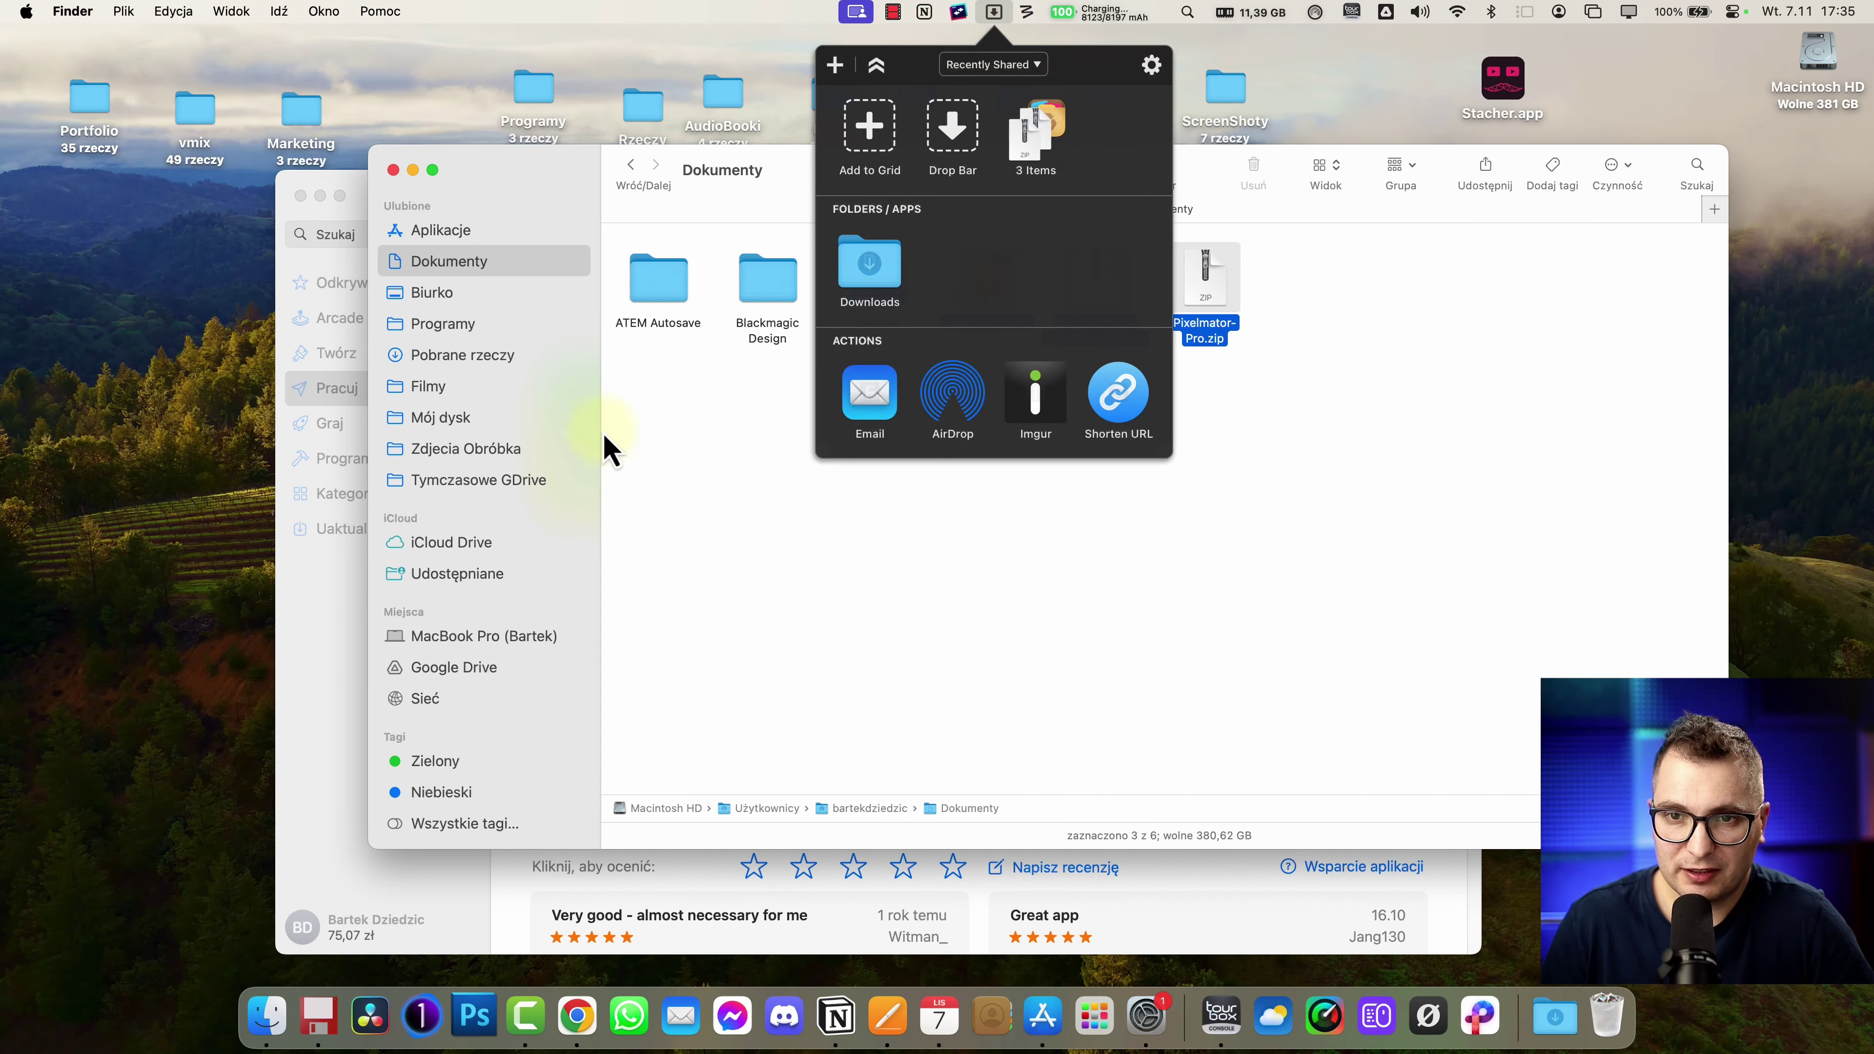
pyautogui.click(705, 454)
pyautogui.click(447, 332)
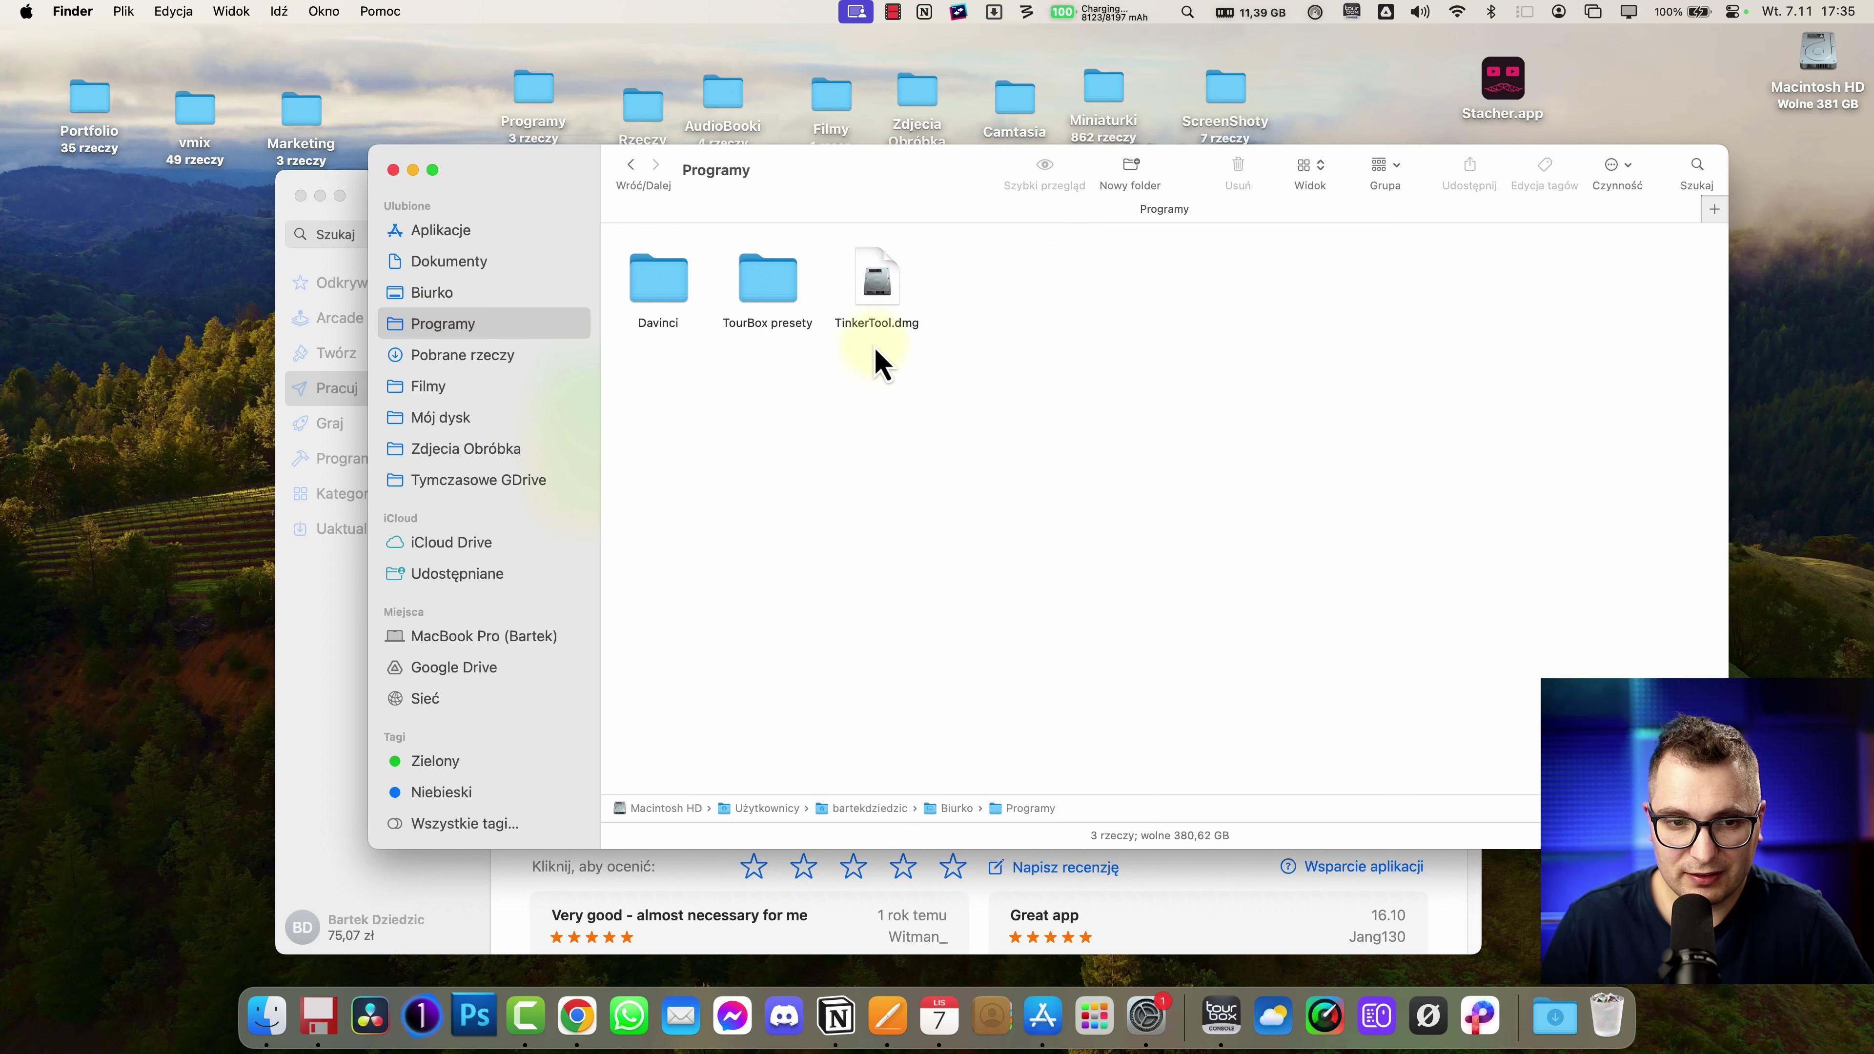
pyautogui.click(994, 12)
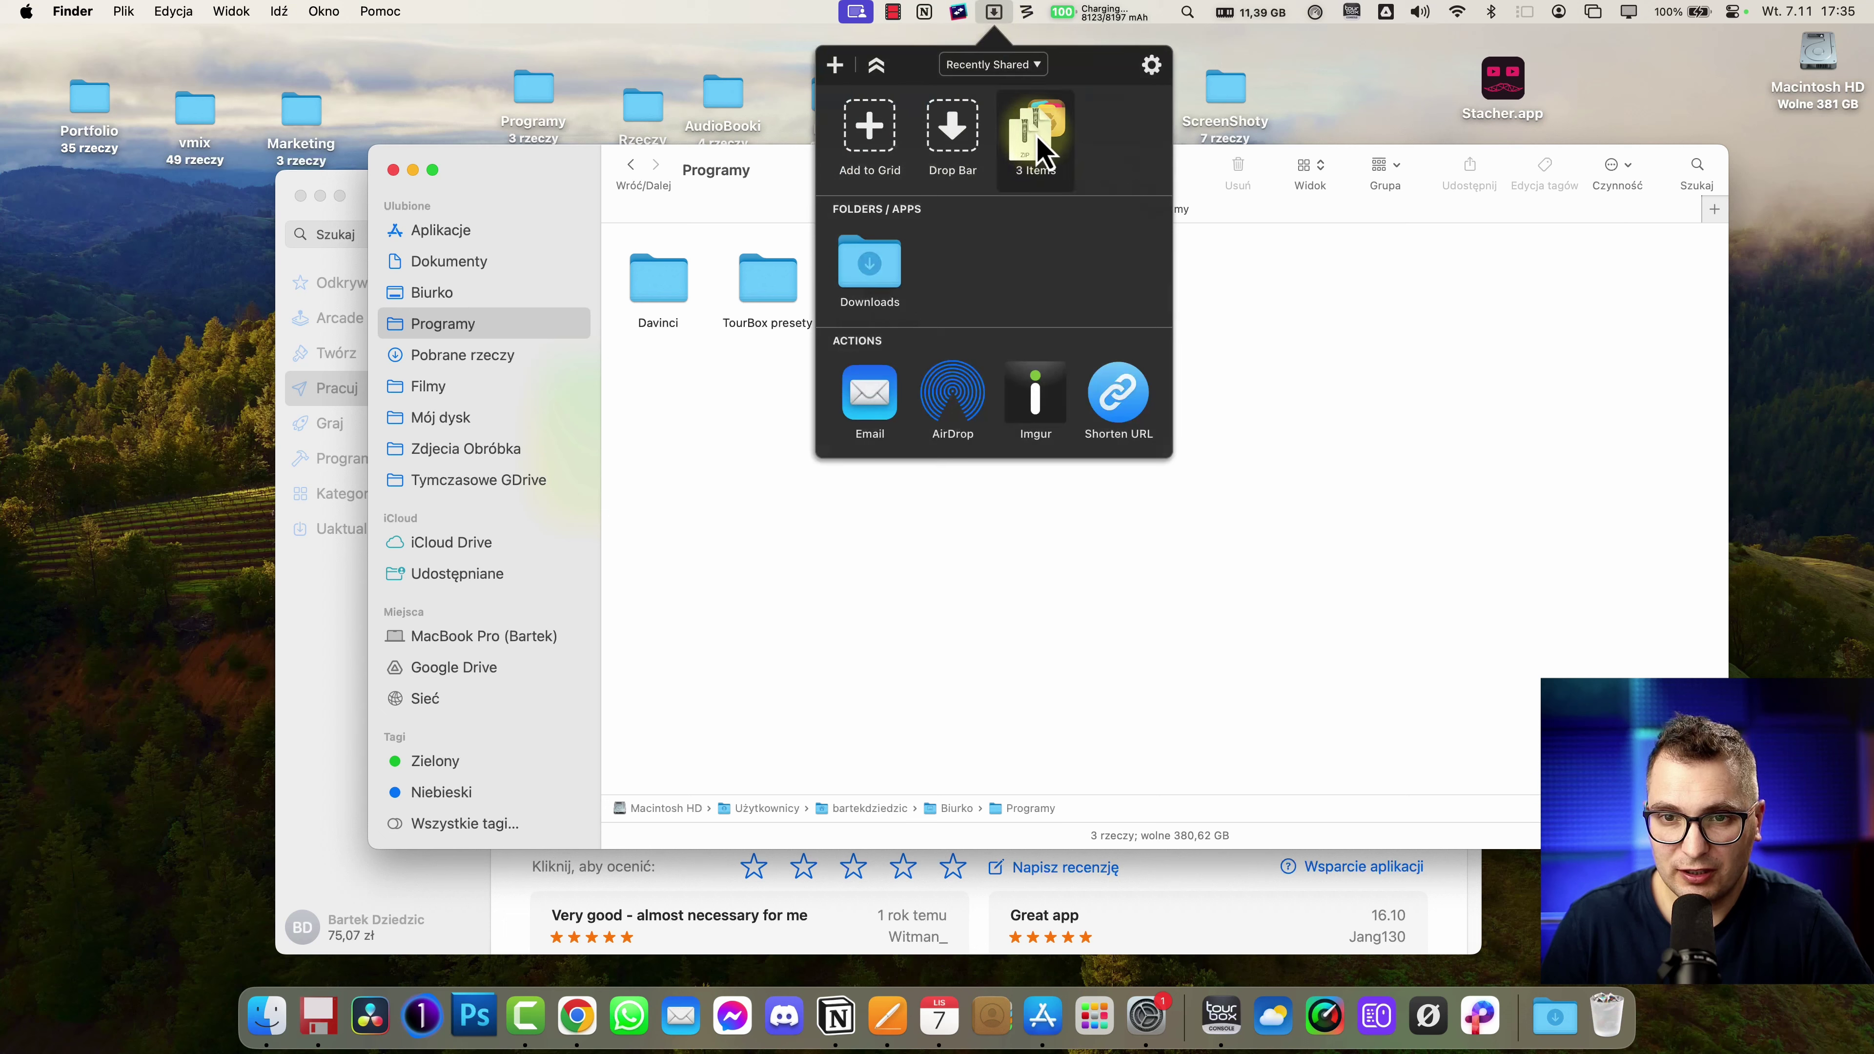
pyautogui.moveTo(1062, 125); pyautogui.dragTo(1324, 384)
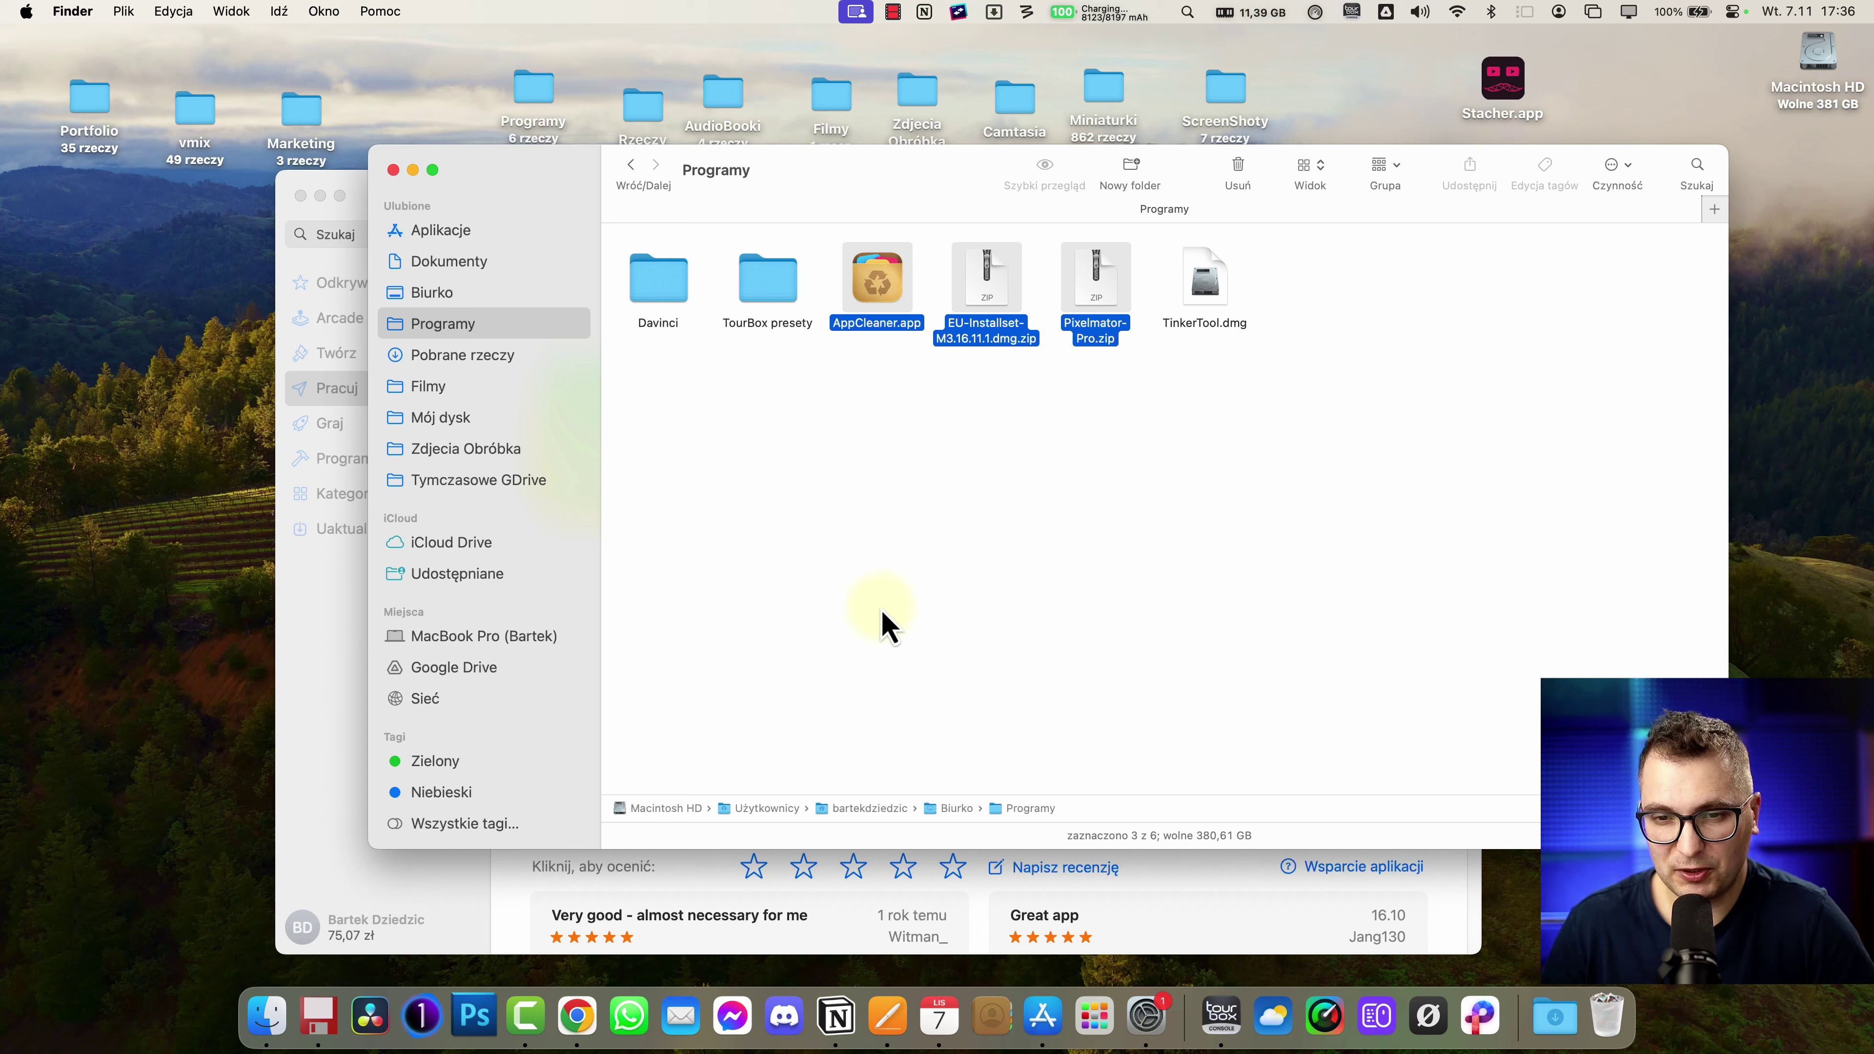
# - Check the Dropzone grid, try to move Pixelmator-Pro.zip, and stop the move instead of replacing the file
pyautogui.click(993, 11)
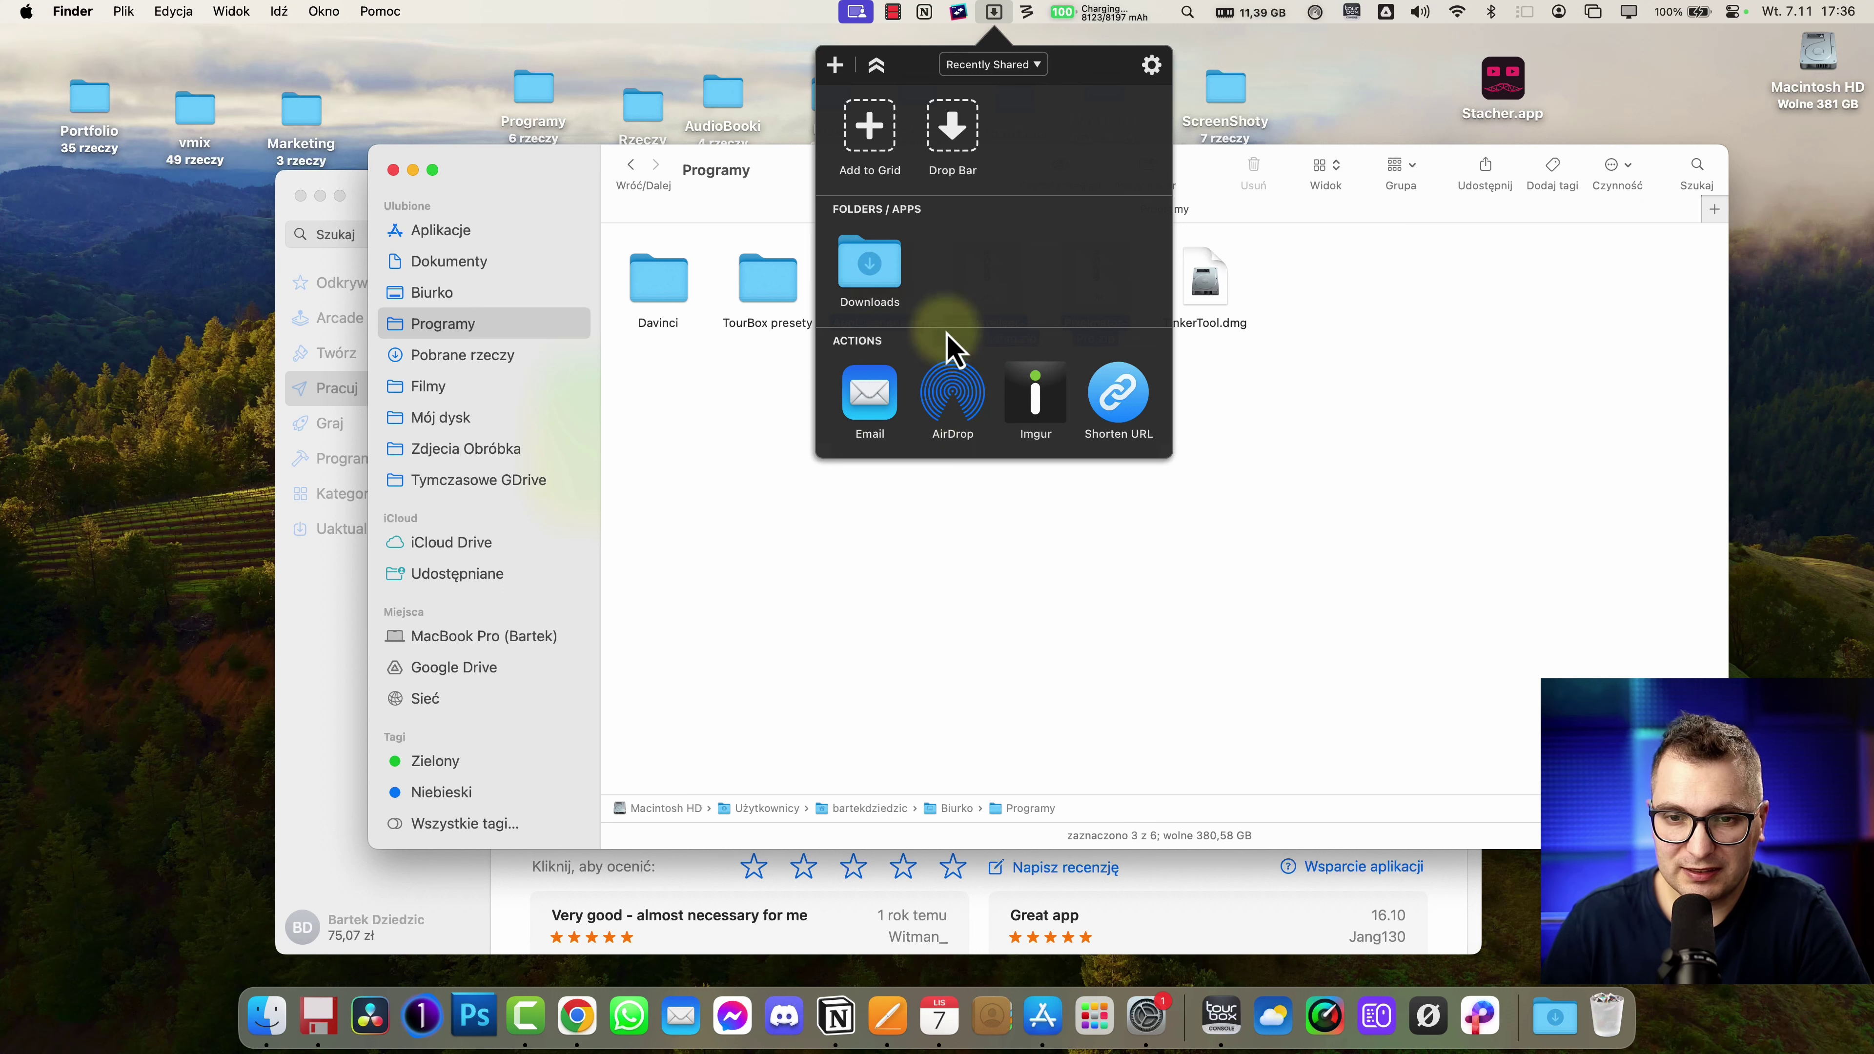
pyautogui.click(1270, 436)
pyautogui.moveTo(1122, 313); pyautogui.dragTo(896, 284)
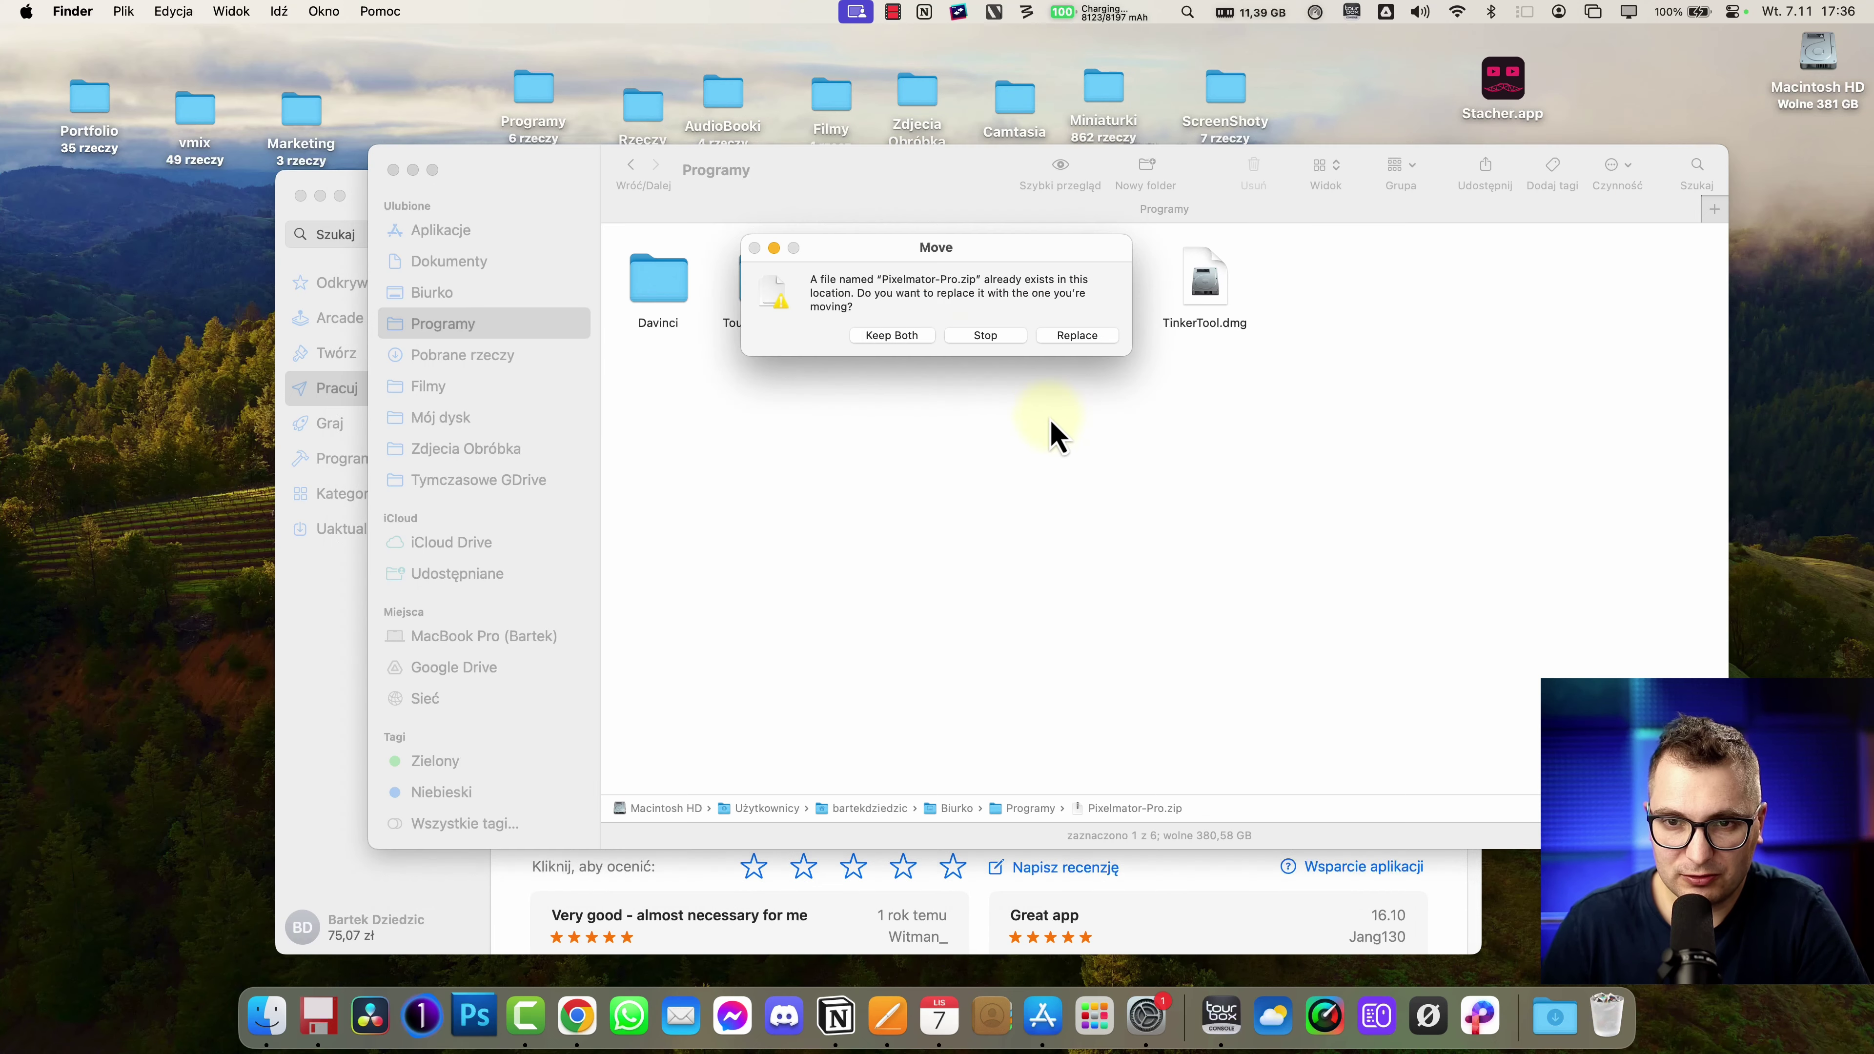
pyautogui.click(1002, 342)
# - View the AltTab options and cycle through the running apps in the built-in macOS app switcher, ending on Google Chrome
pyautogui.click(958, 12)
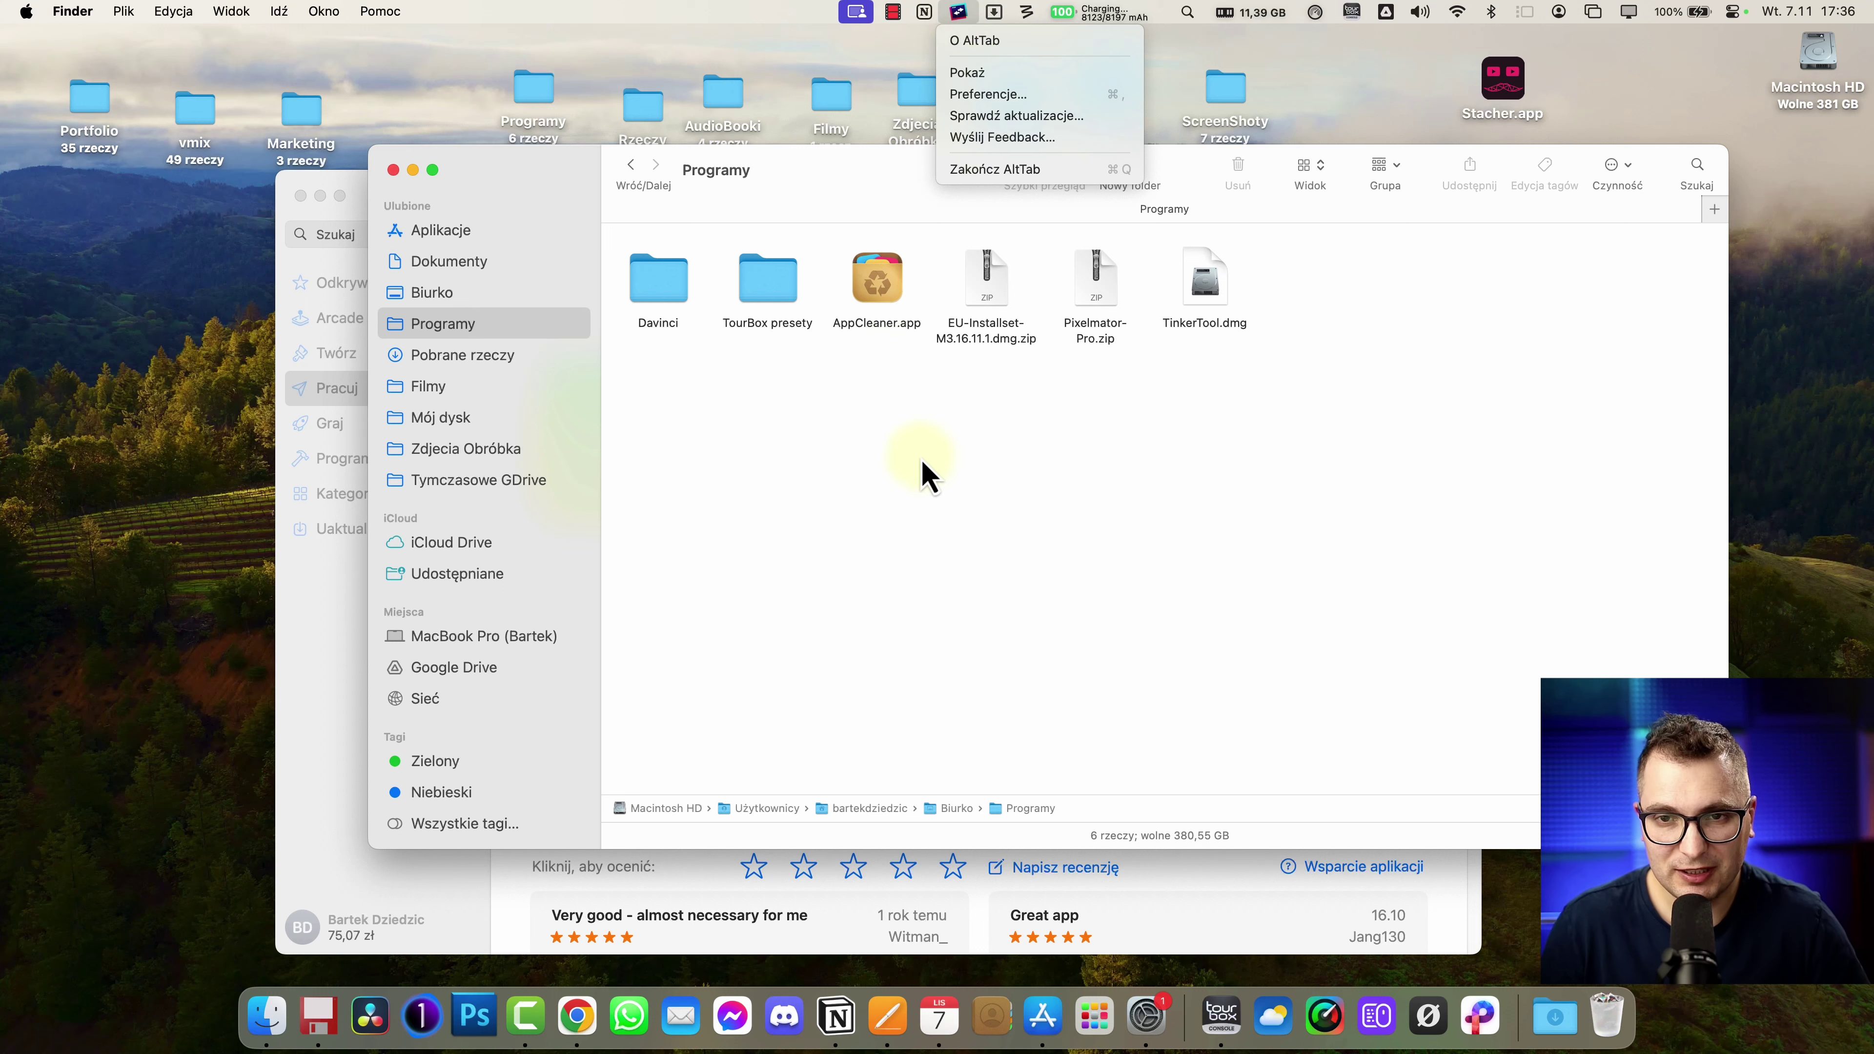
pyautogui.click(880, 432)
pyautogui.press('super+Tab')
pyautogui.press('super+Tab')
pyautogui.press('super+Tab')
pyautogui.press('super+Tab')
pyautogui.press('super+Tab')
pyautogui.press('super+Tab')
pyautogui.press('super+Tab')
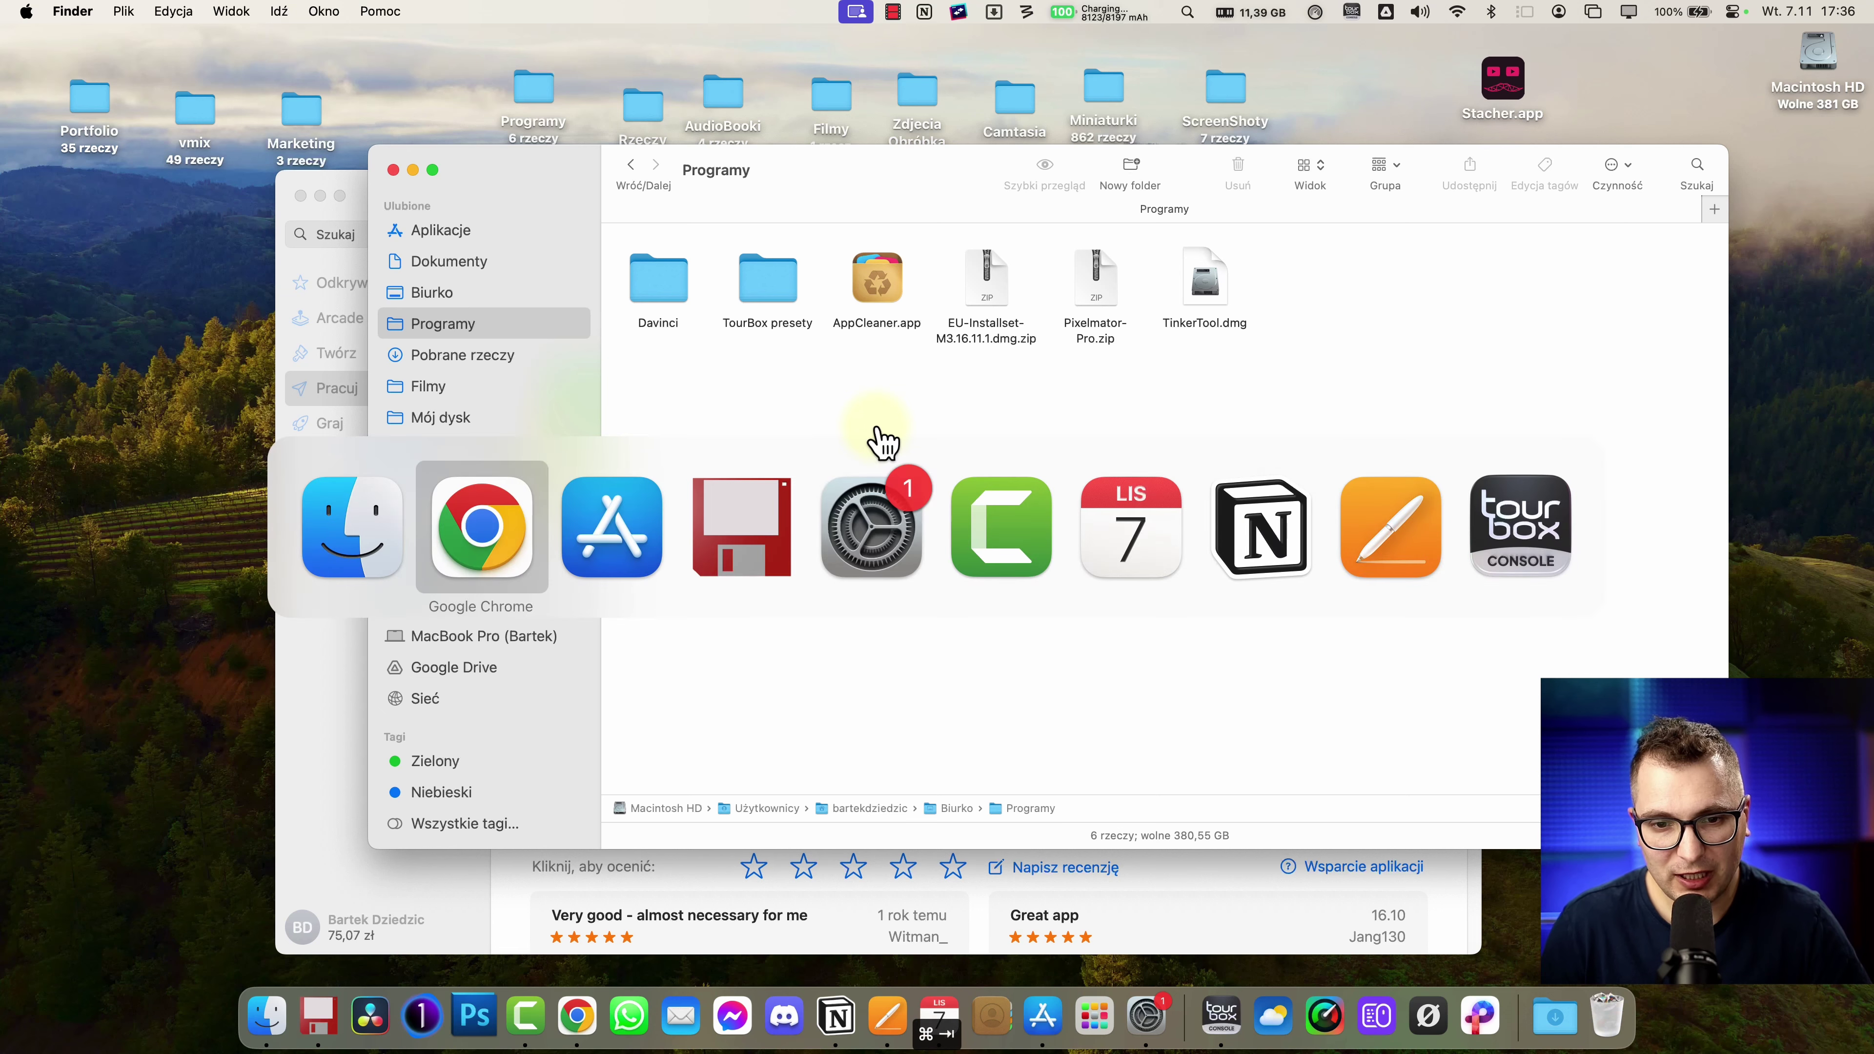
pyautogui.press('super+Tab')
pyautogui.press('super+Tab')
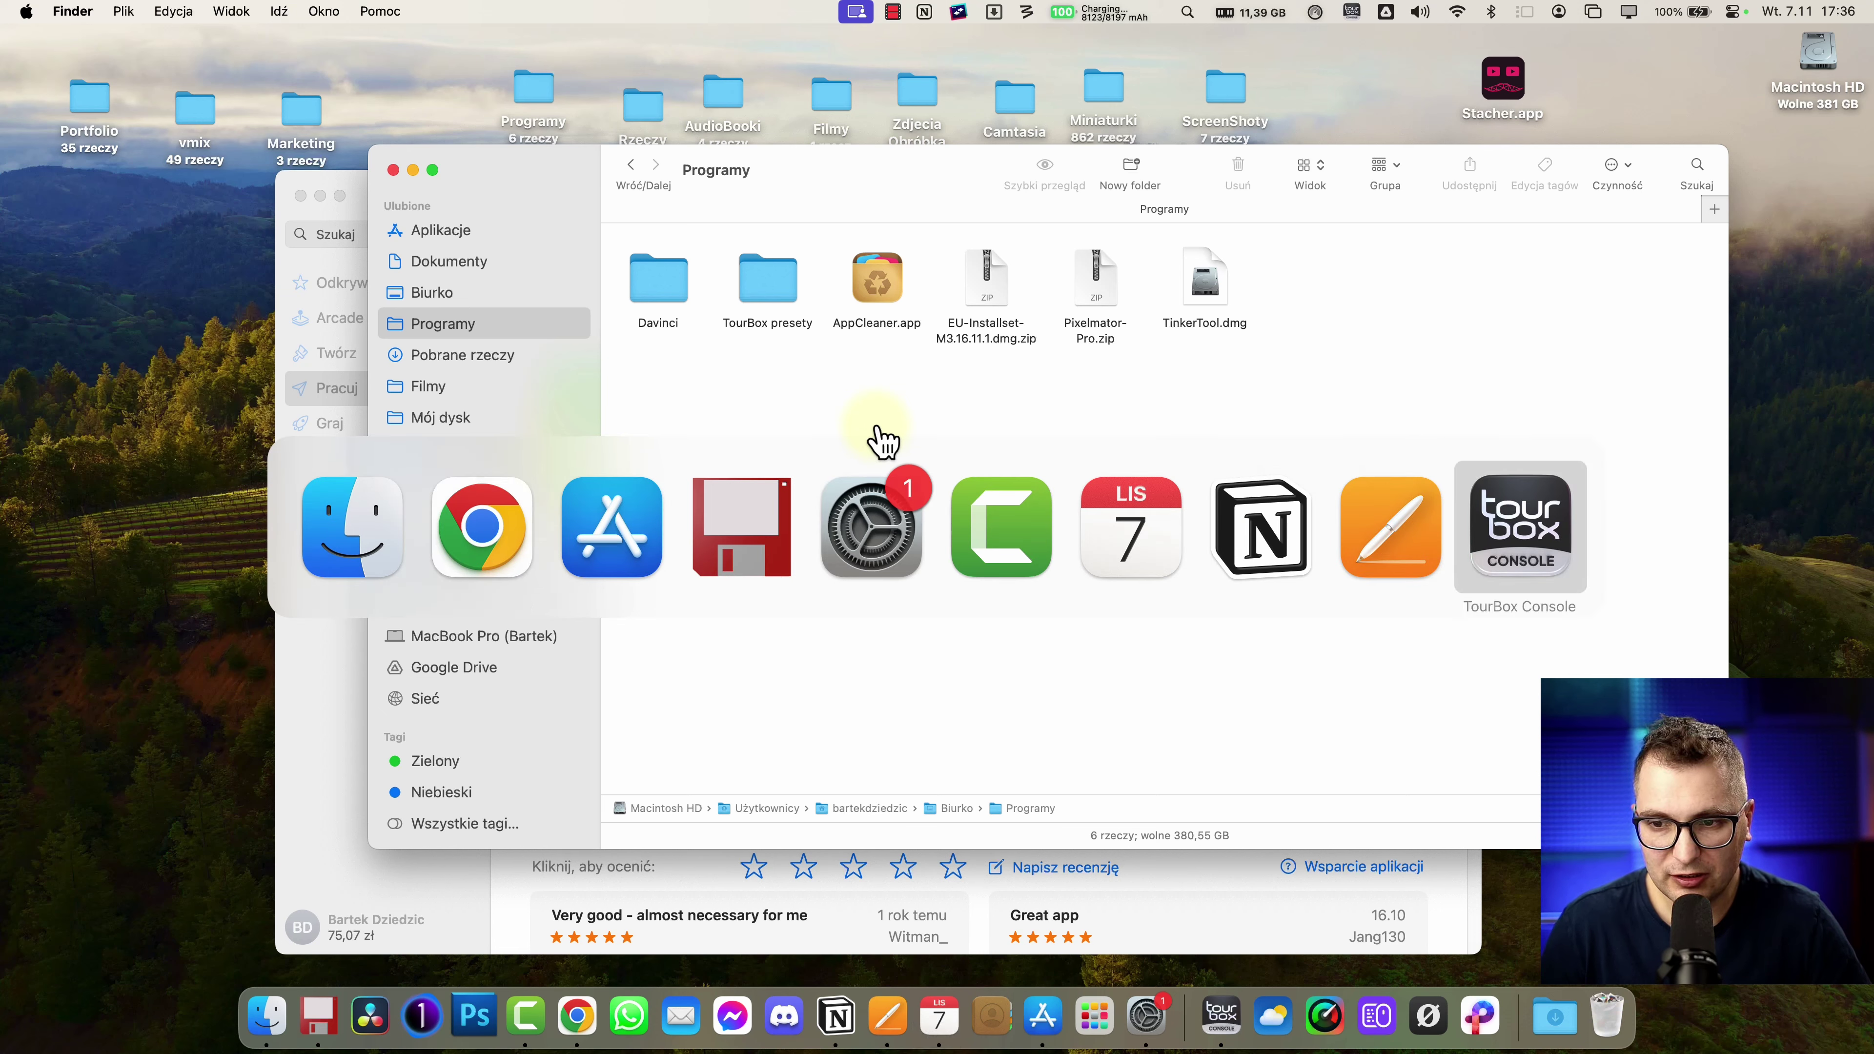
pyautogui.press('super+Tab')
pyautogui.press('super+Tab')
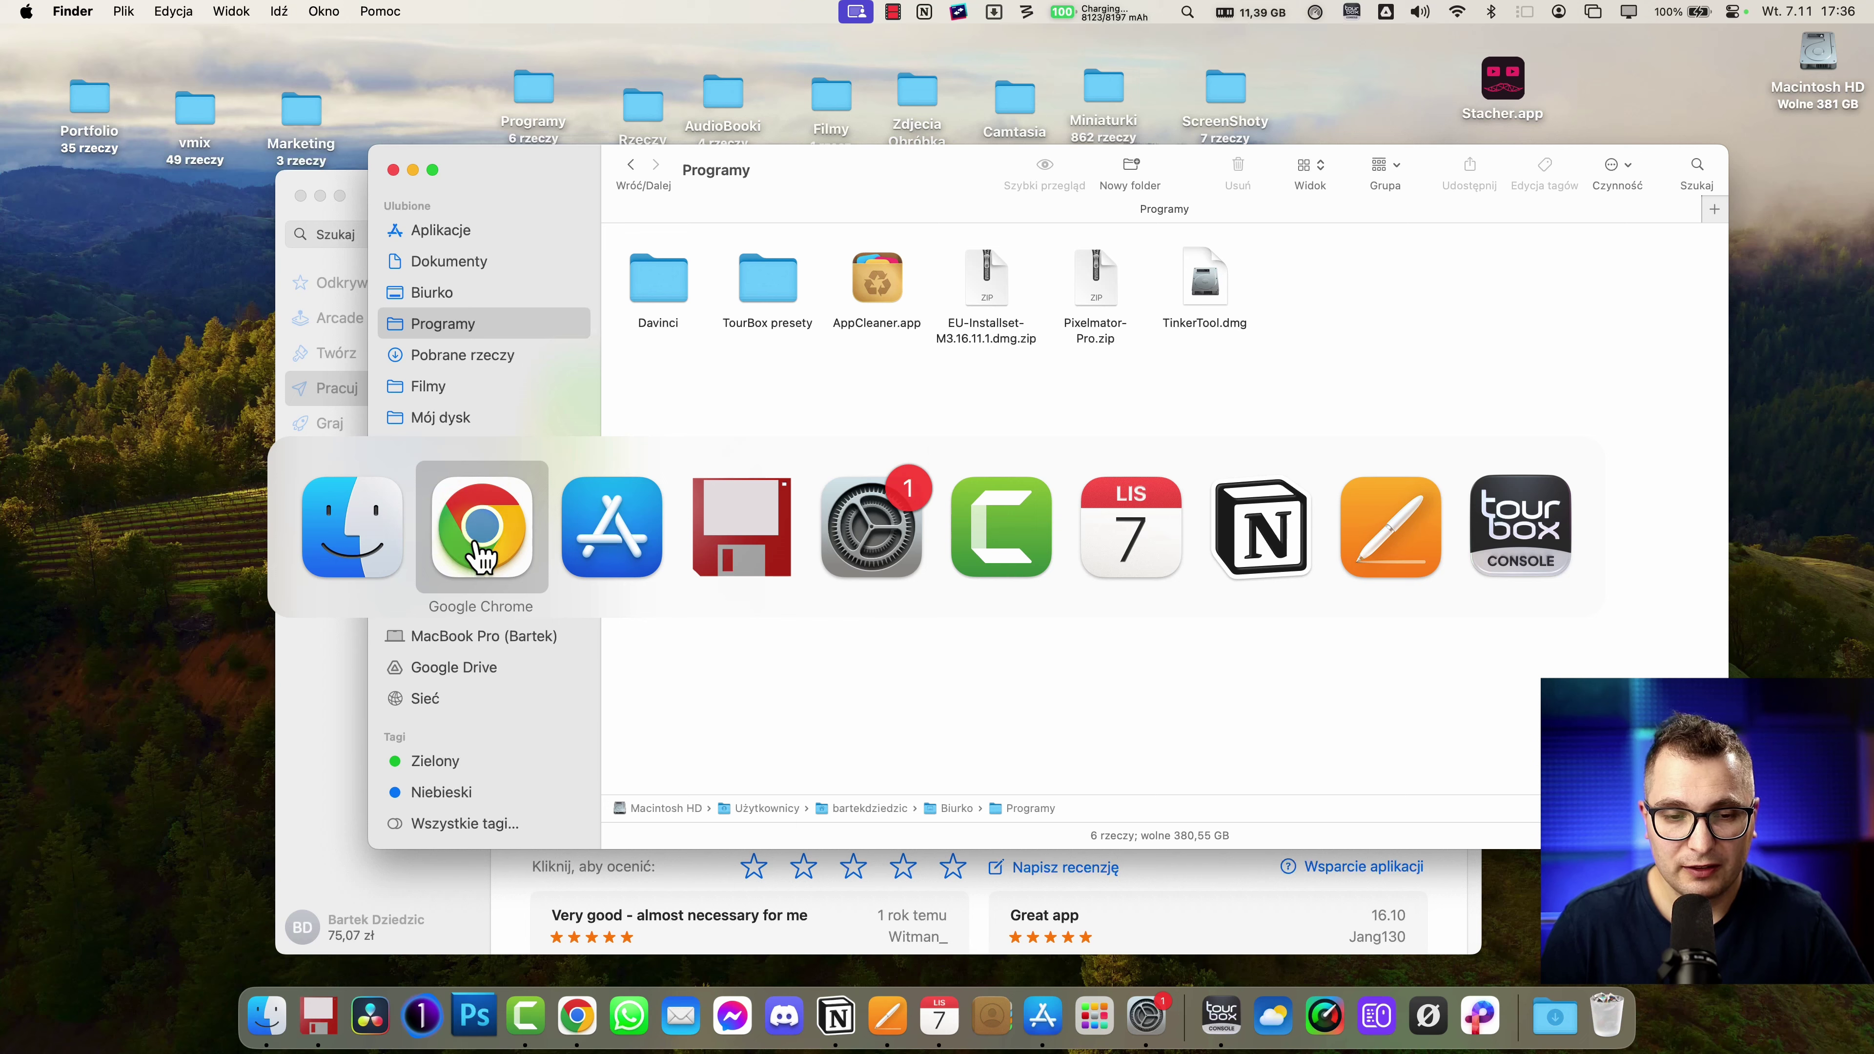
pyautogui.click(481, 559)
# - Quit TourBox Console, Kalendarz and Pages from the AltTab window switcher and dismiss the switcher
pyautogui.click(958, 13)
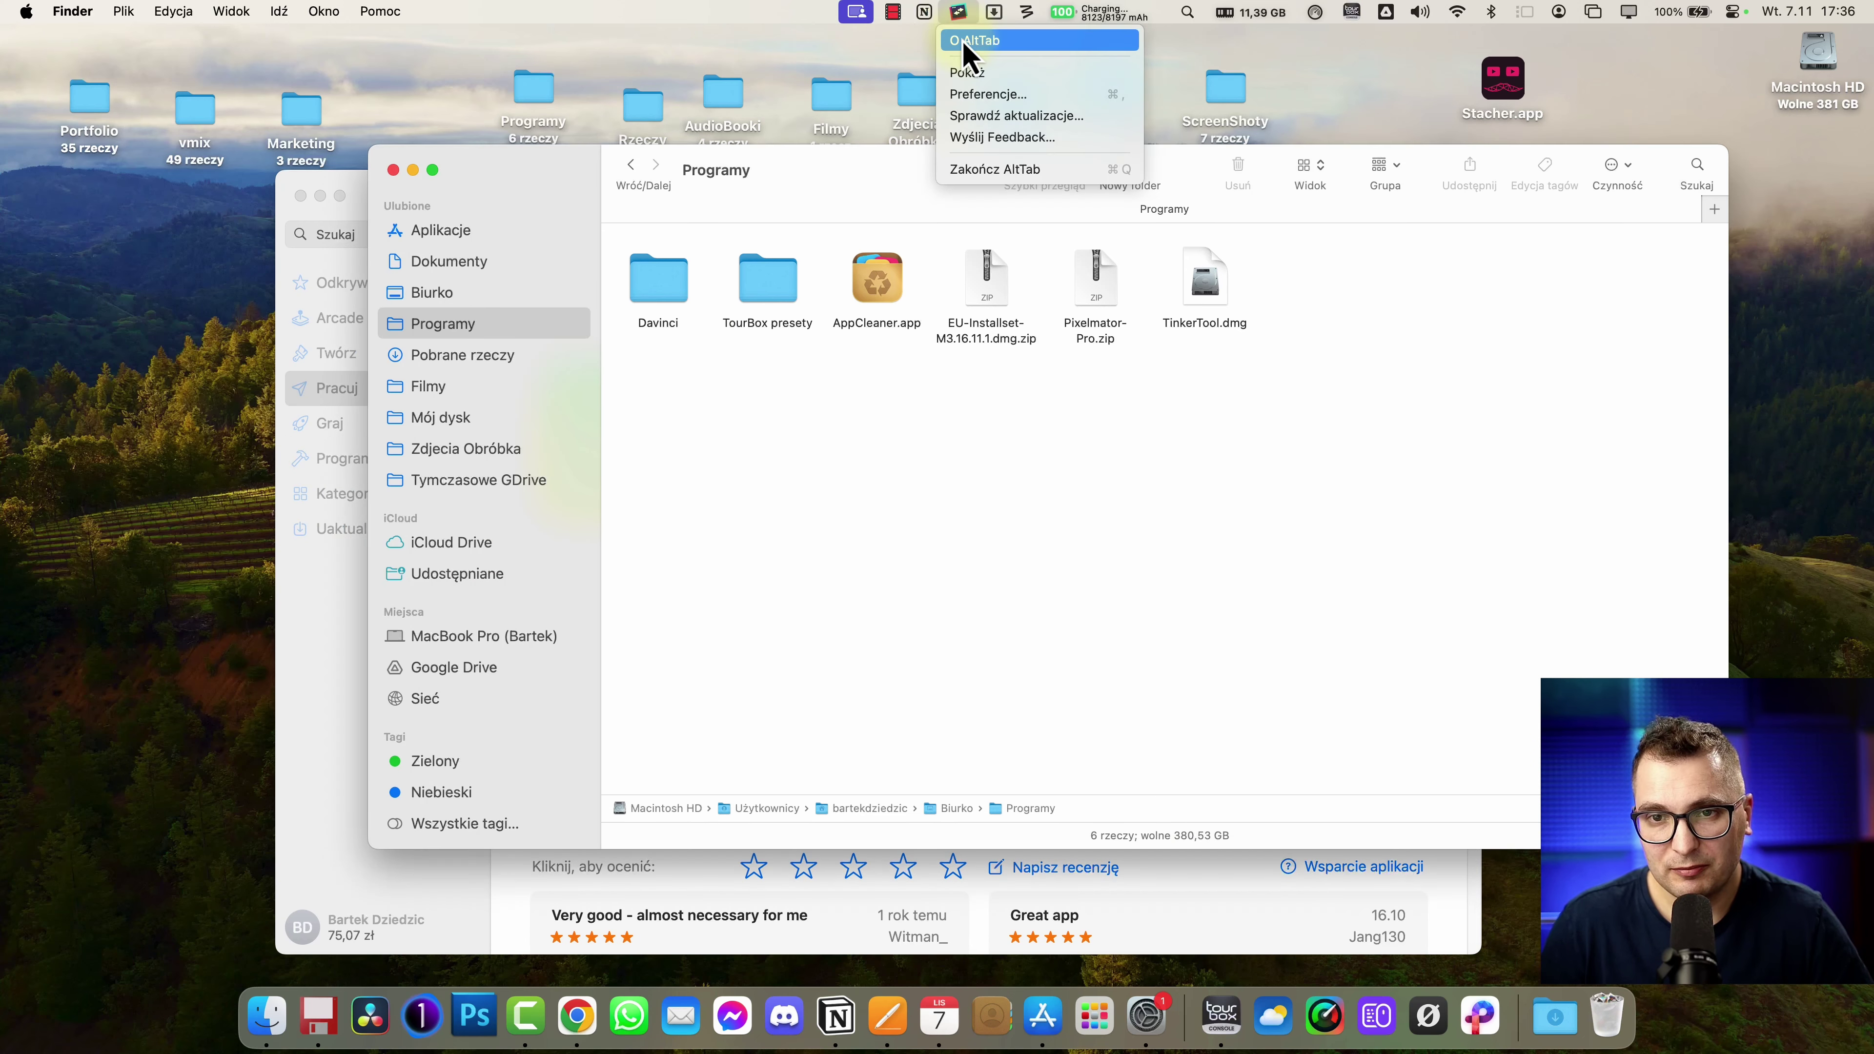
pyautogui.click(951, 281)
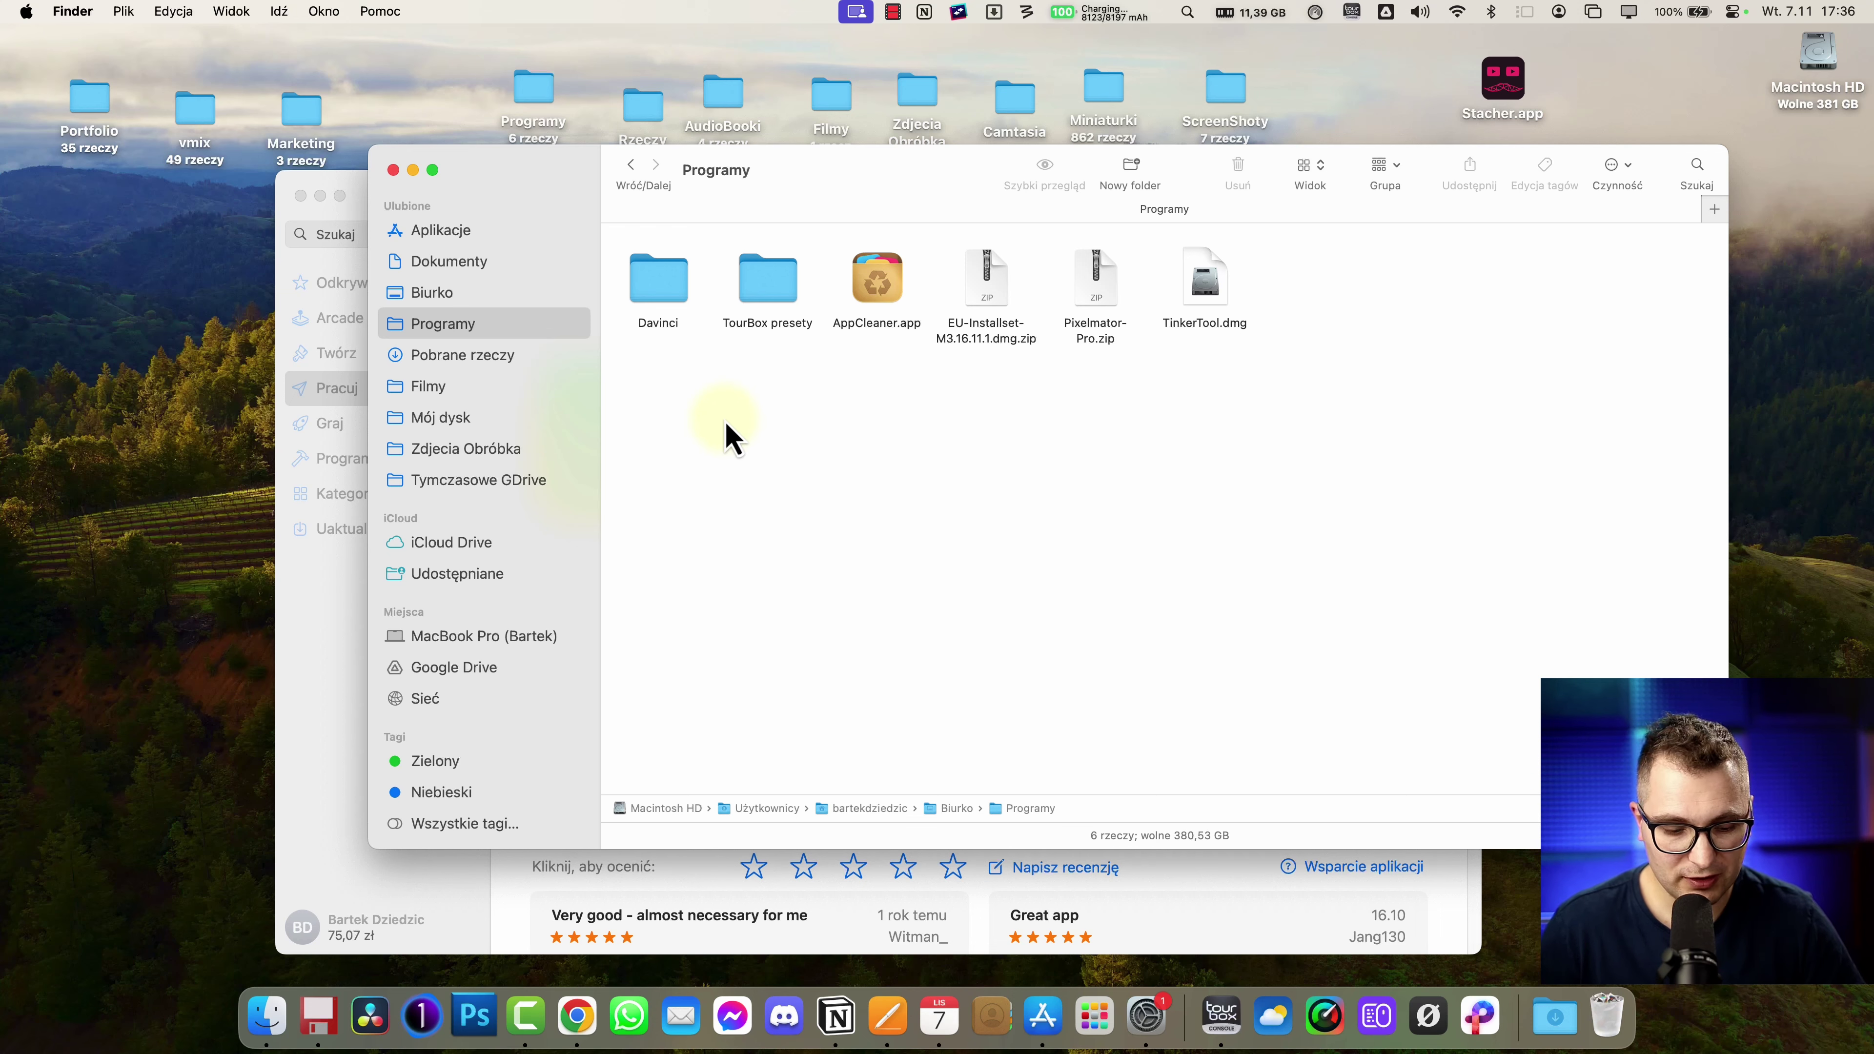
pyautogui.hotkey('alt', 'Tab')
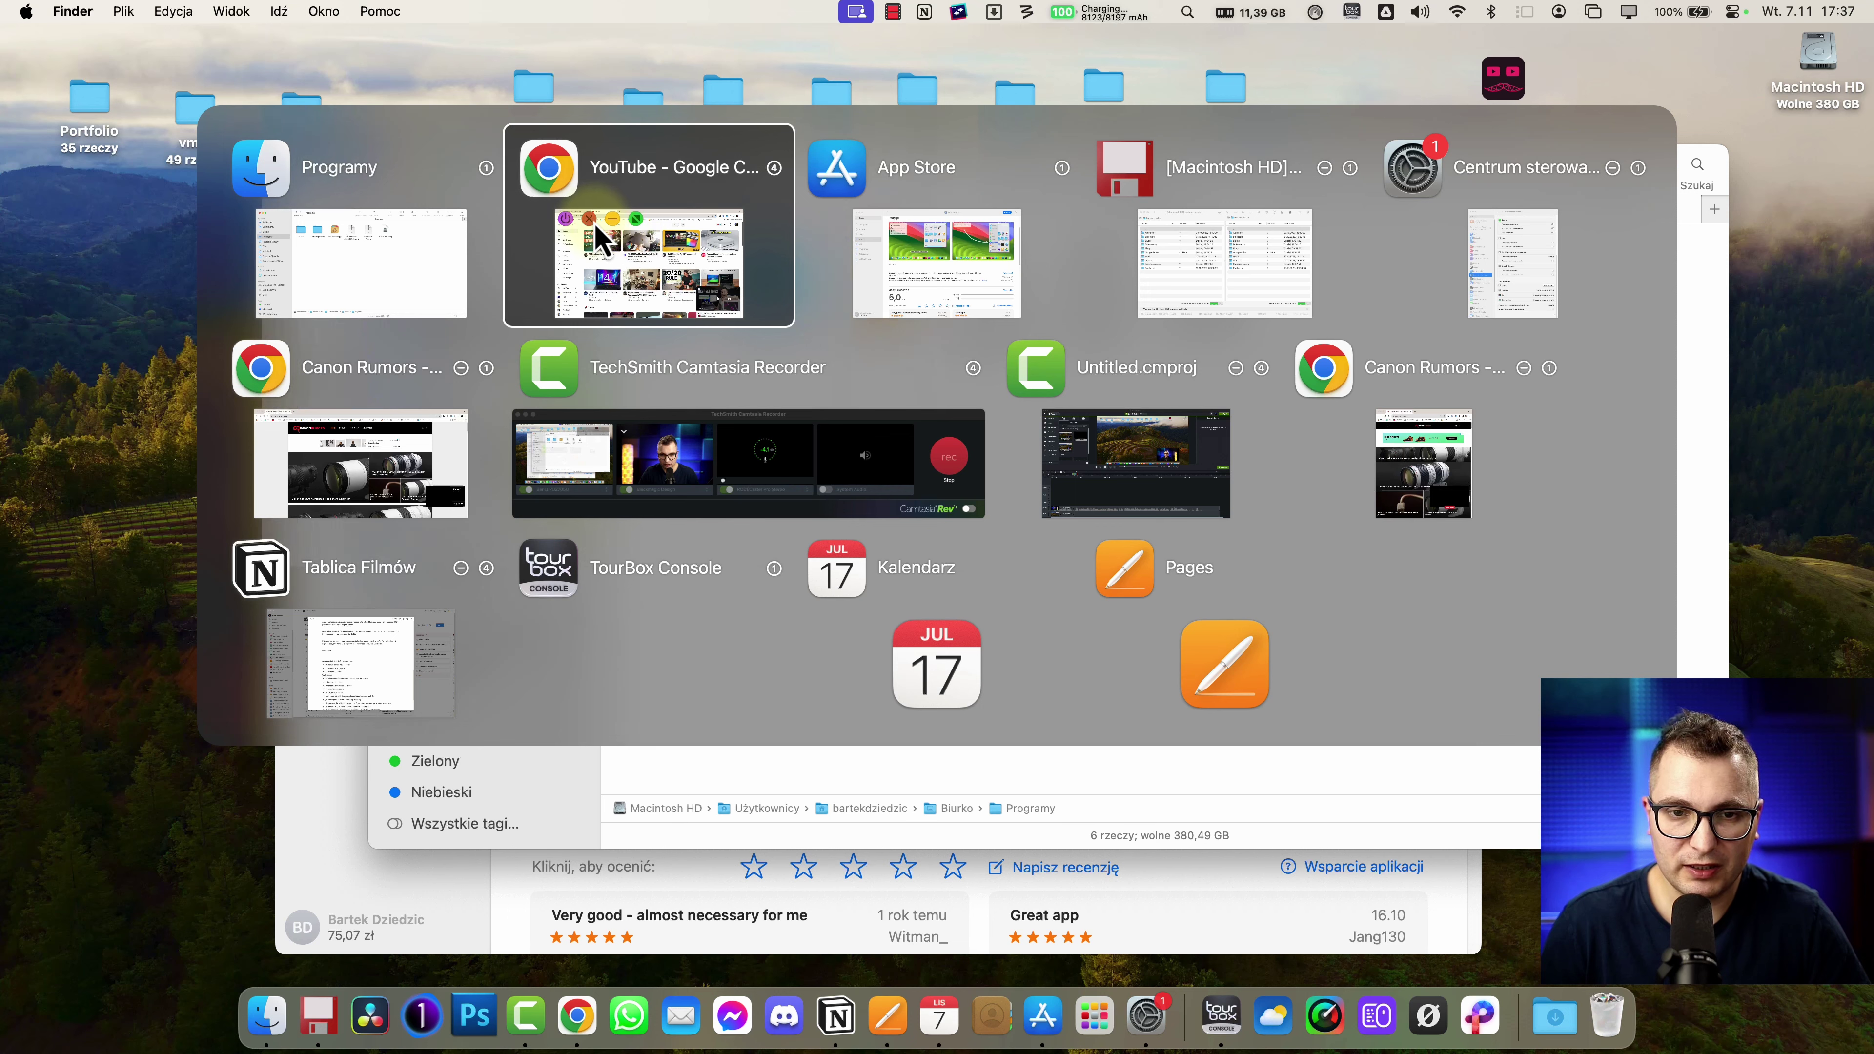
pyautogui.click(638, 605)
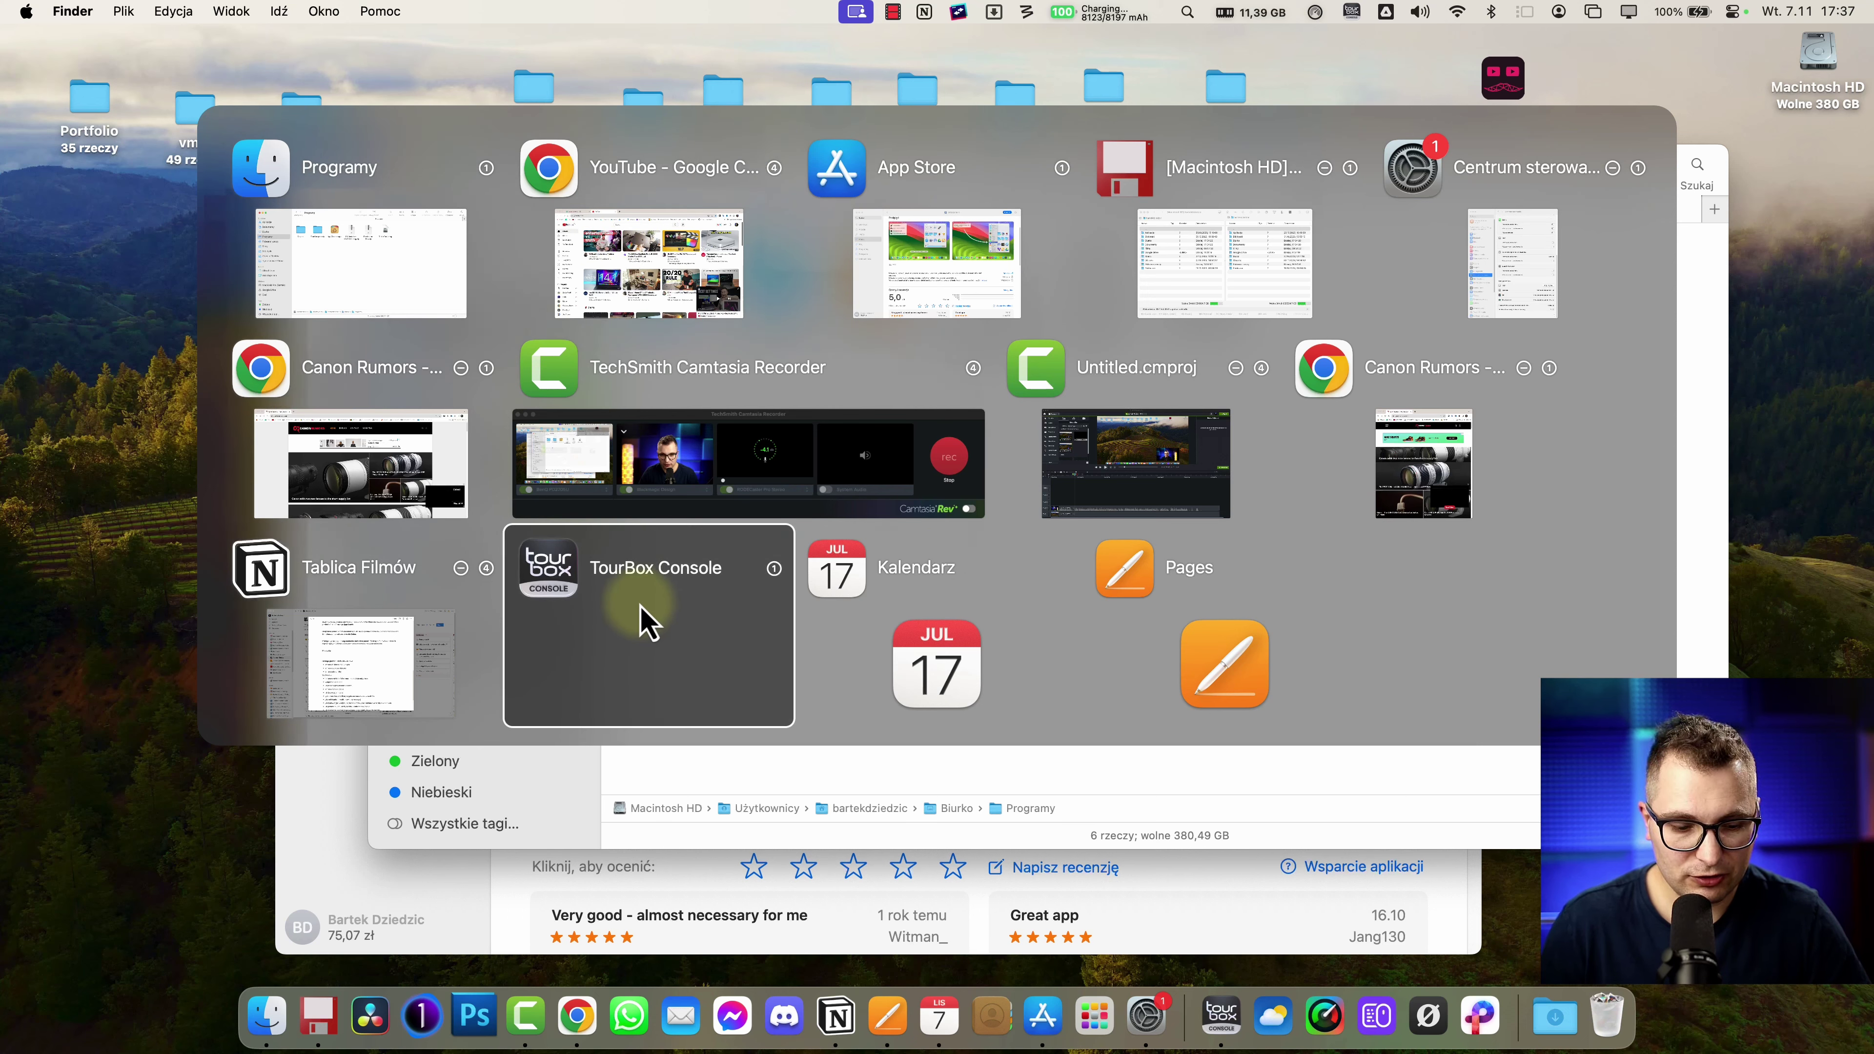
pyautogui.hotkey('alt', 'q')
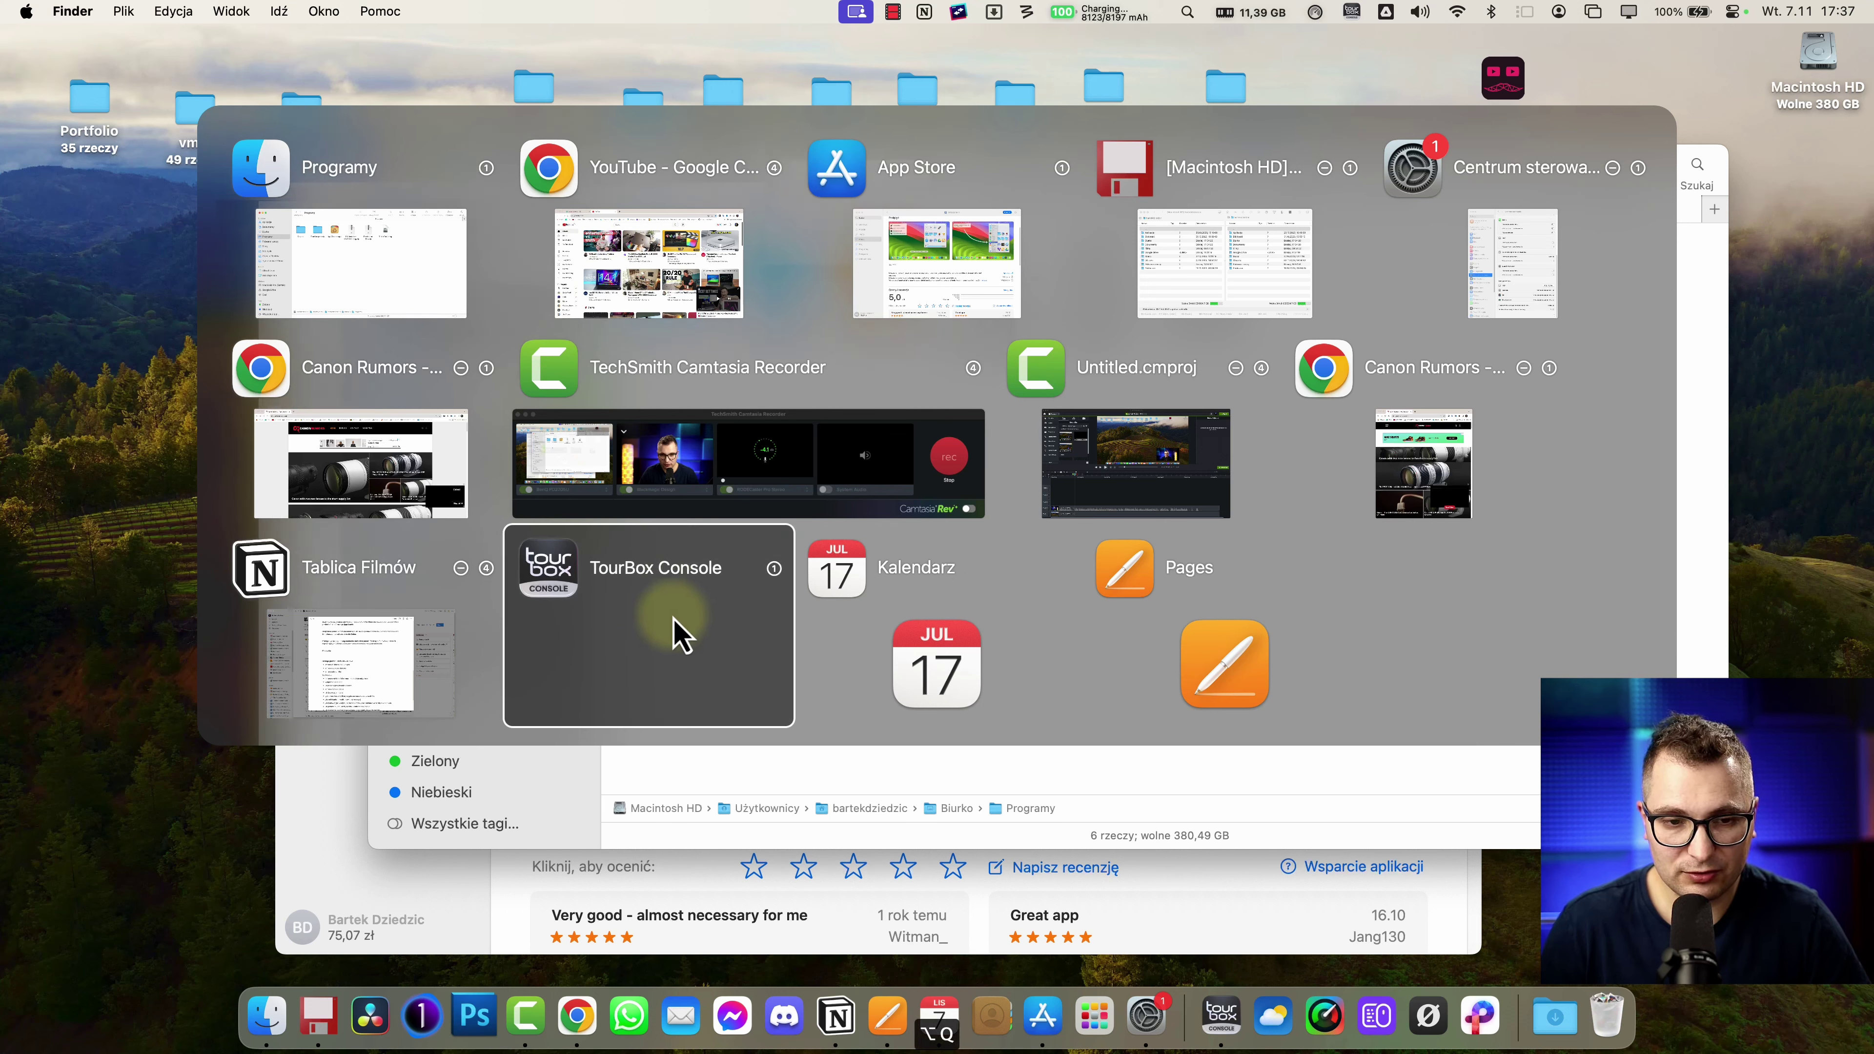
pyautogui.hotkey('alt', 'q')
pyautogui.hotkey('alt', 'q')
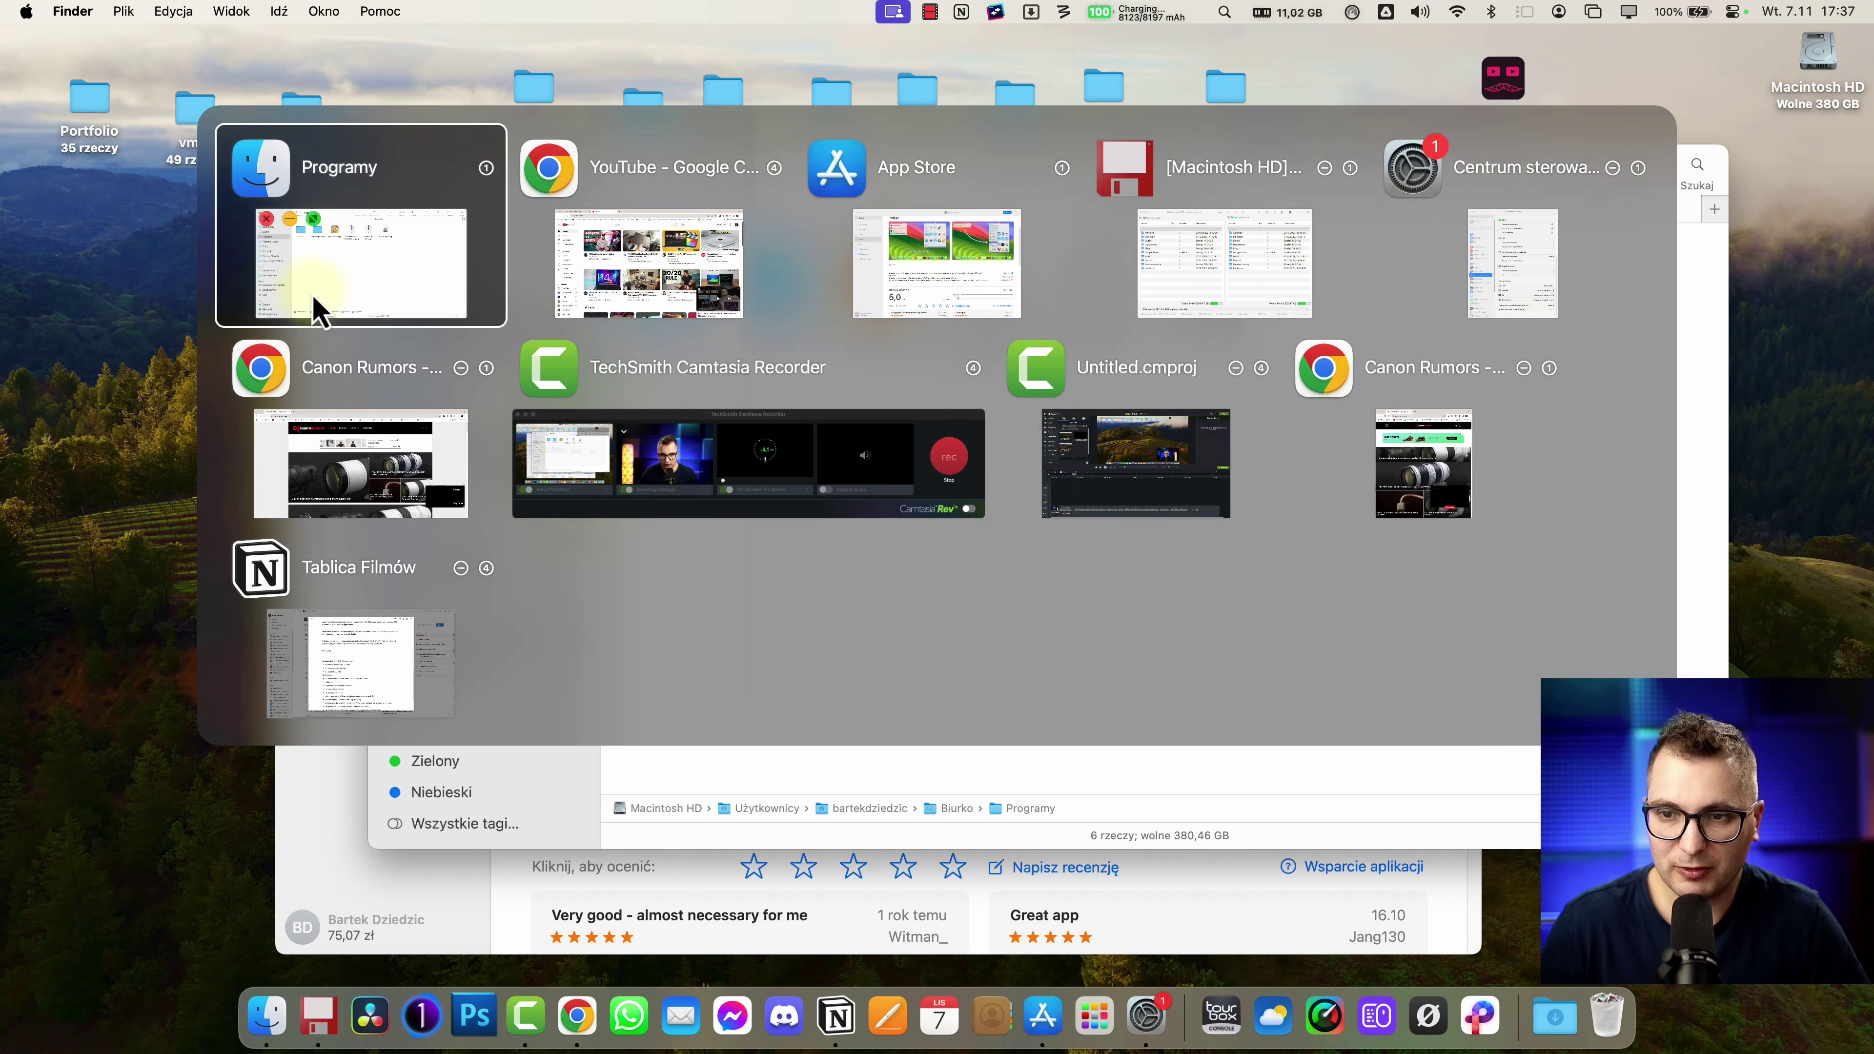
pyautogui.click(572, 211)
pyautogui.press('Escape')
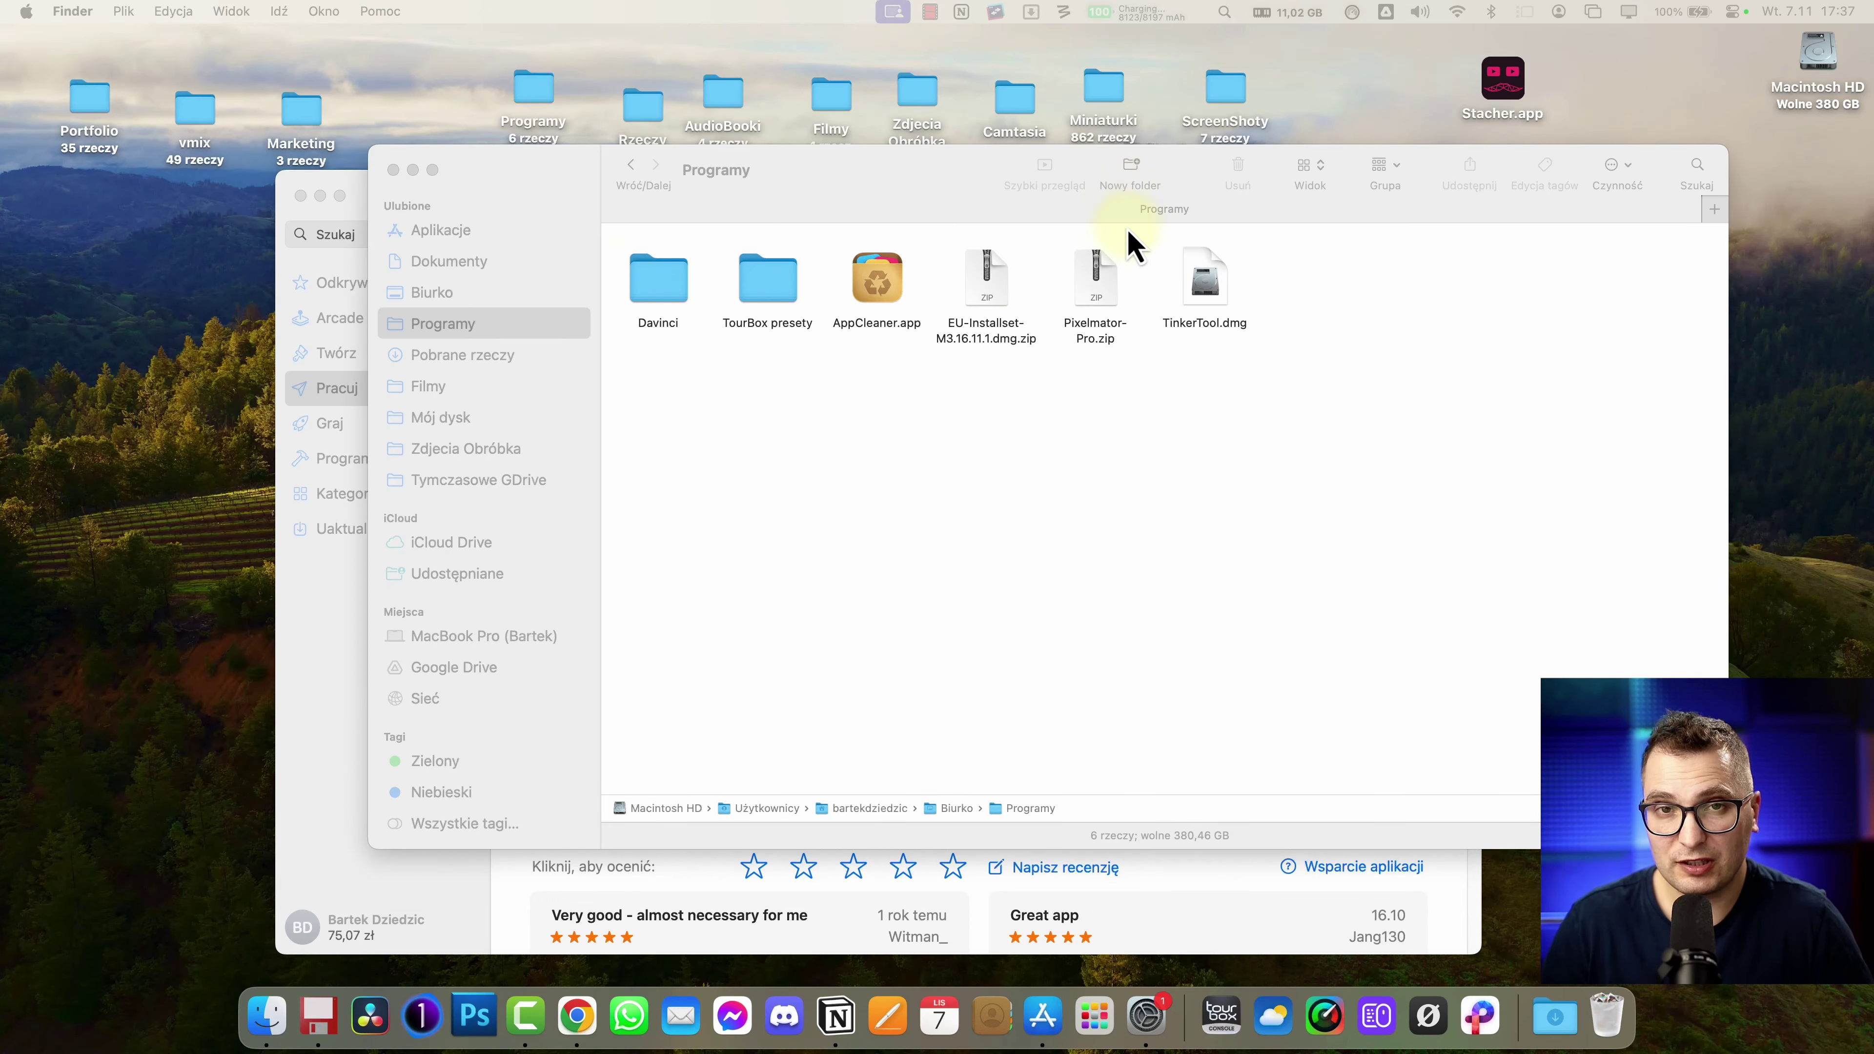
pyautogui.hotkey('alt', 'Tab')
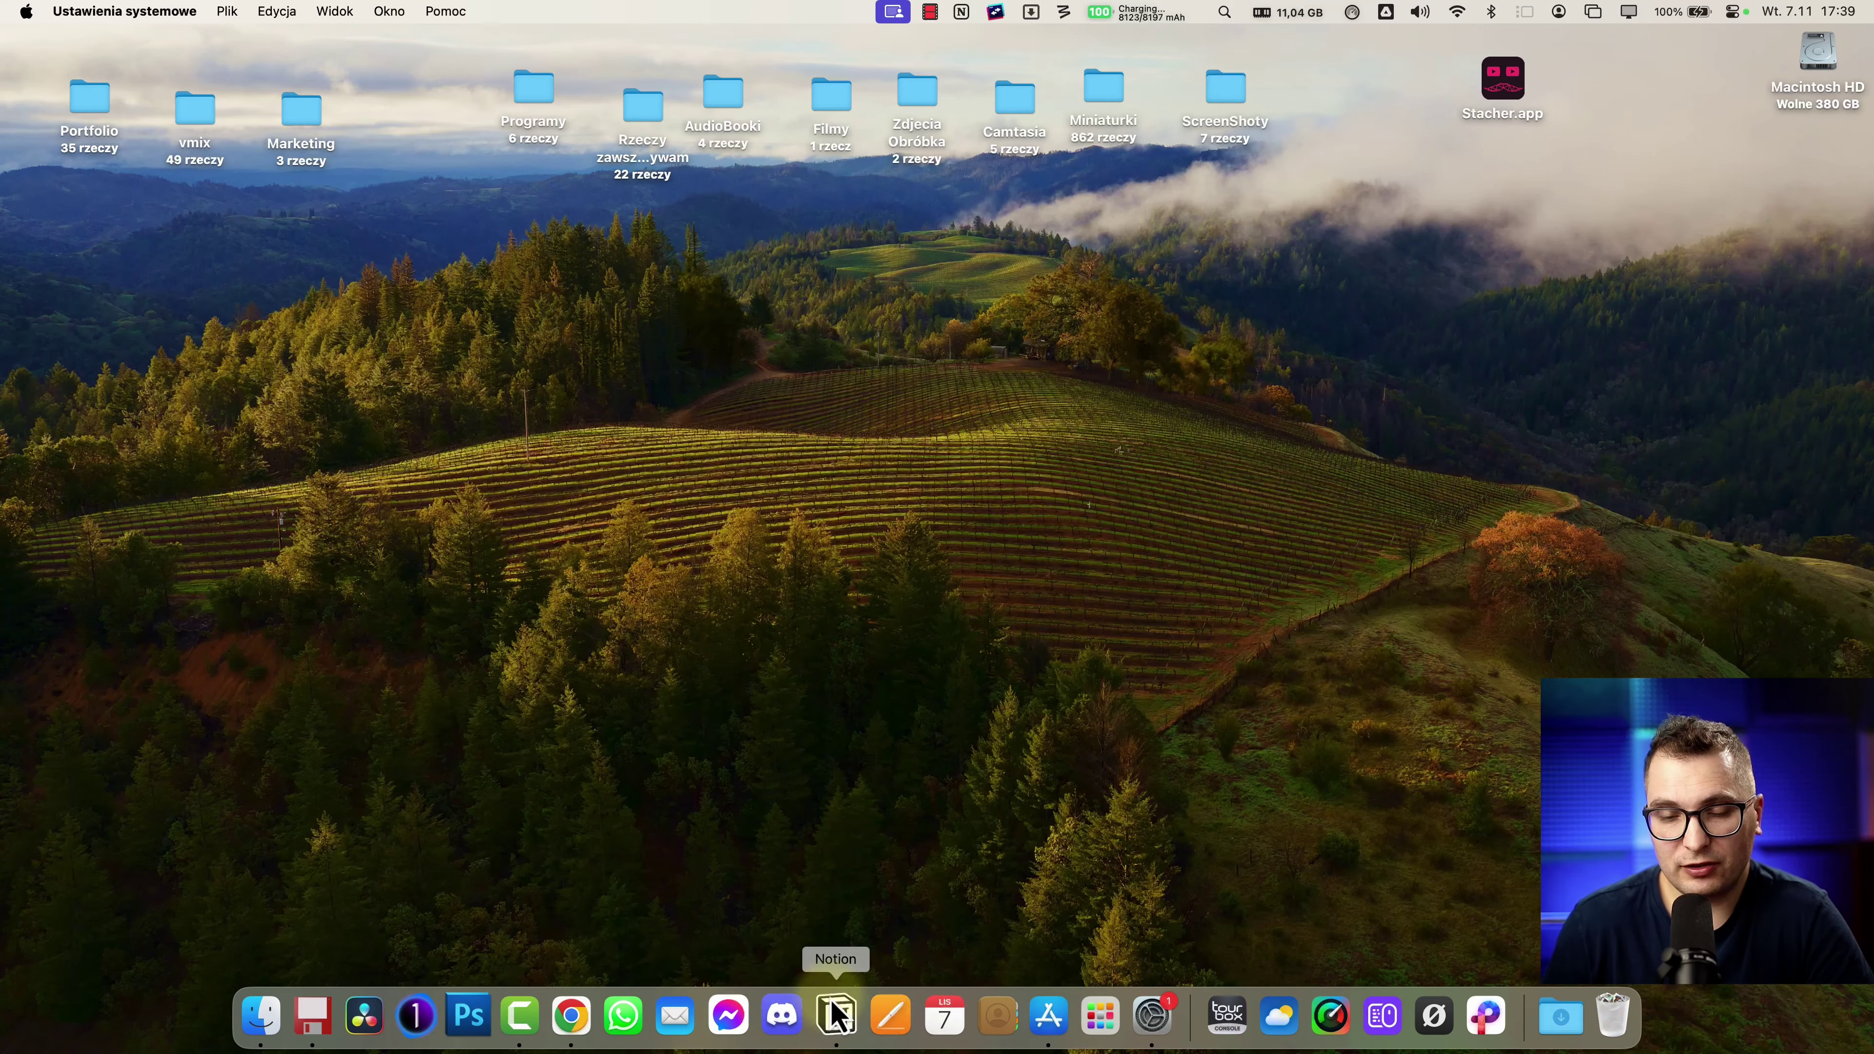
# - Browse the Launchpad pages, add Kalkulator to the Dock between Notion and Pages, and leave Launchpad
pyautogui.click(1107, 1033)
pyautogui.moveTo(820, 649); pyautogui.dragTo(150, 733)
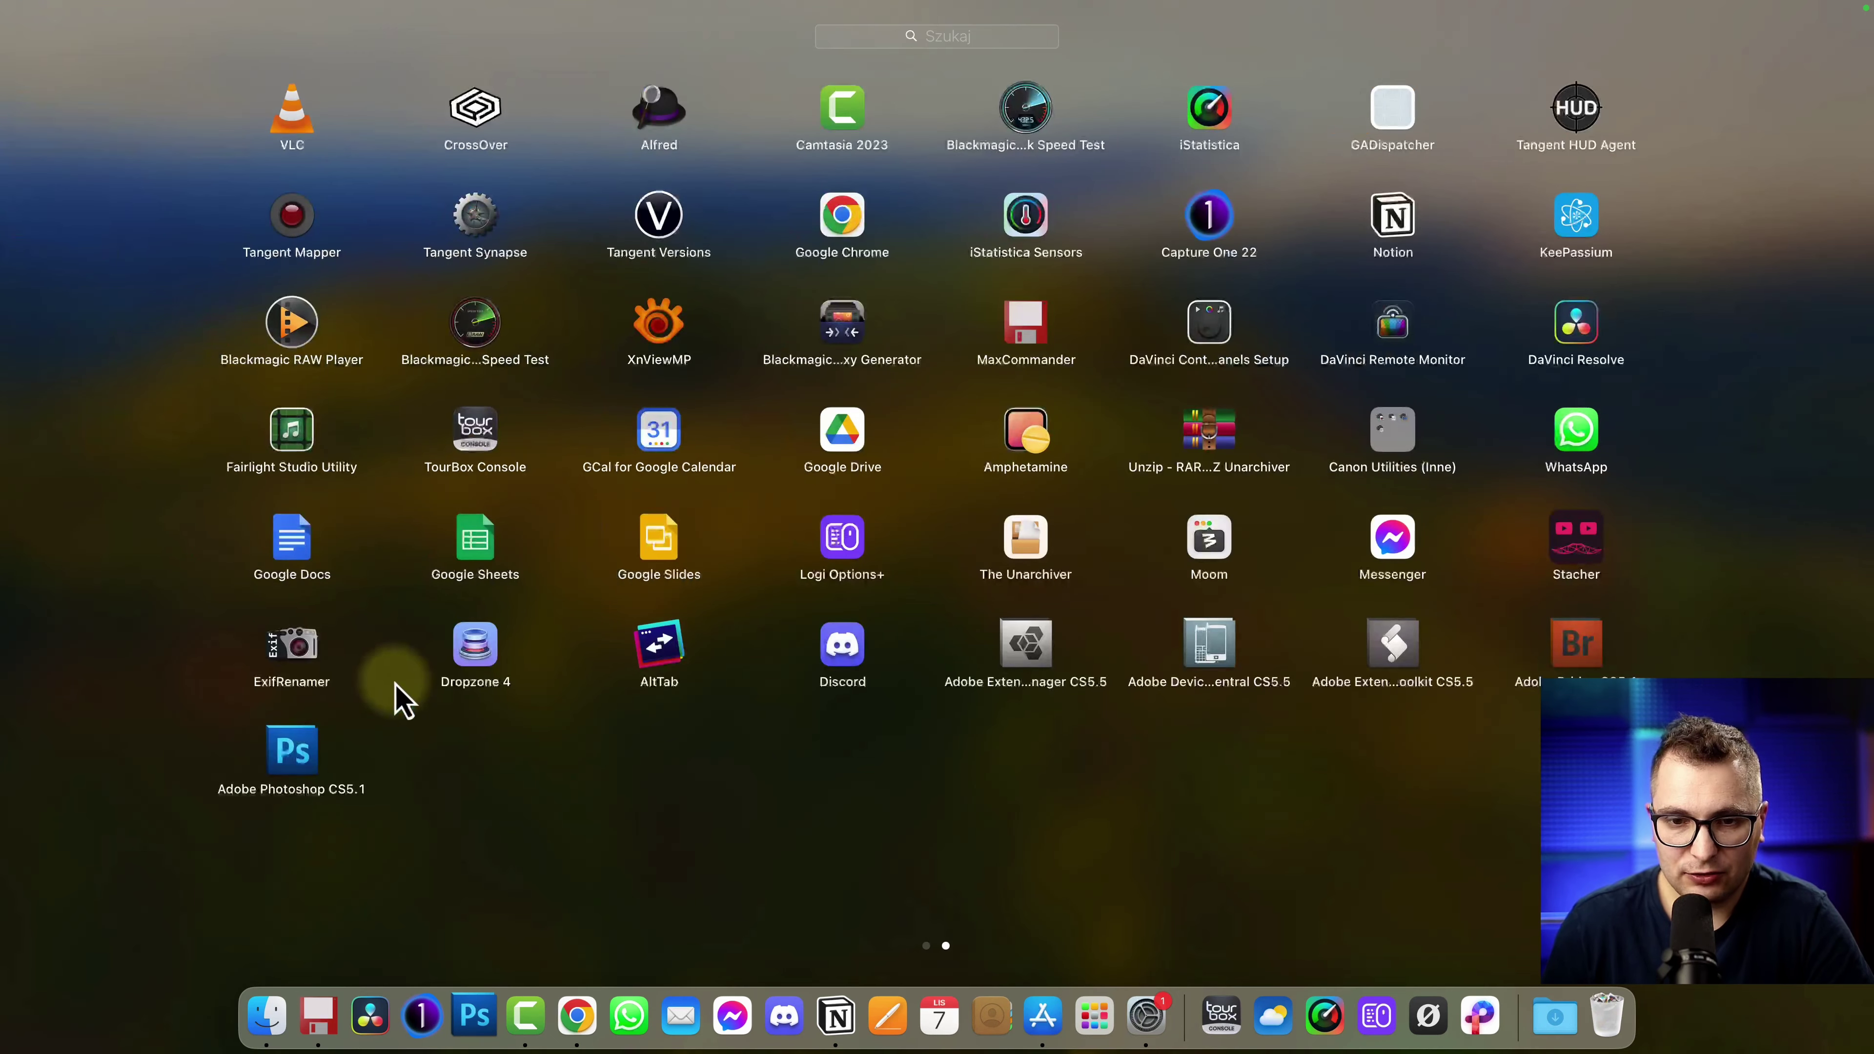
pyautogui.moveTo(510, 778); pyautogui.dragTo(1350, 782)
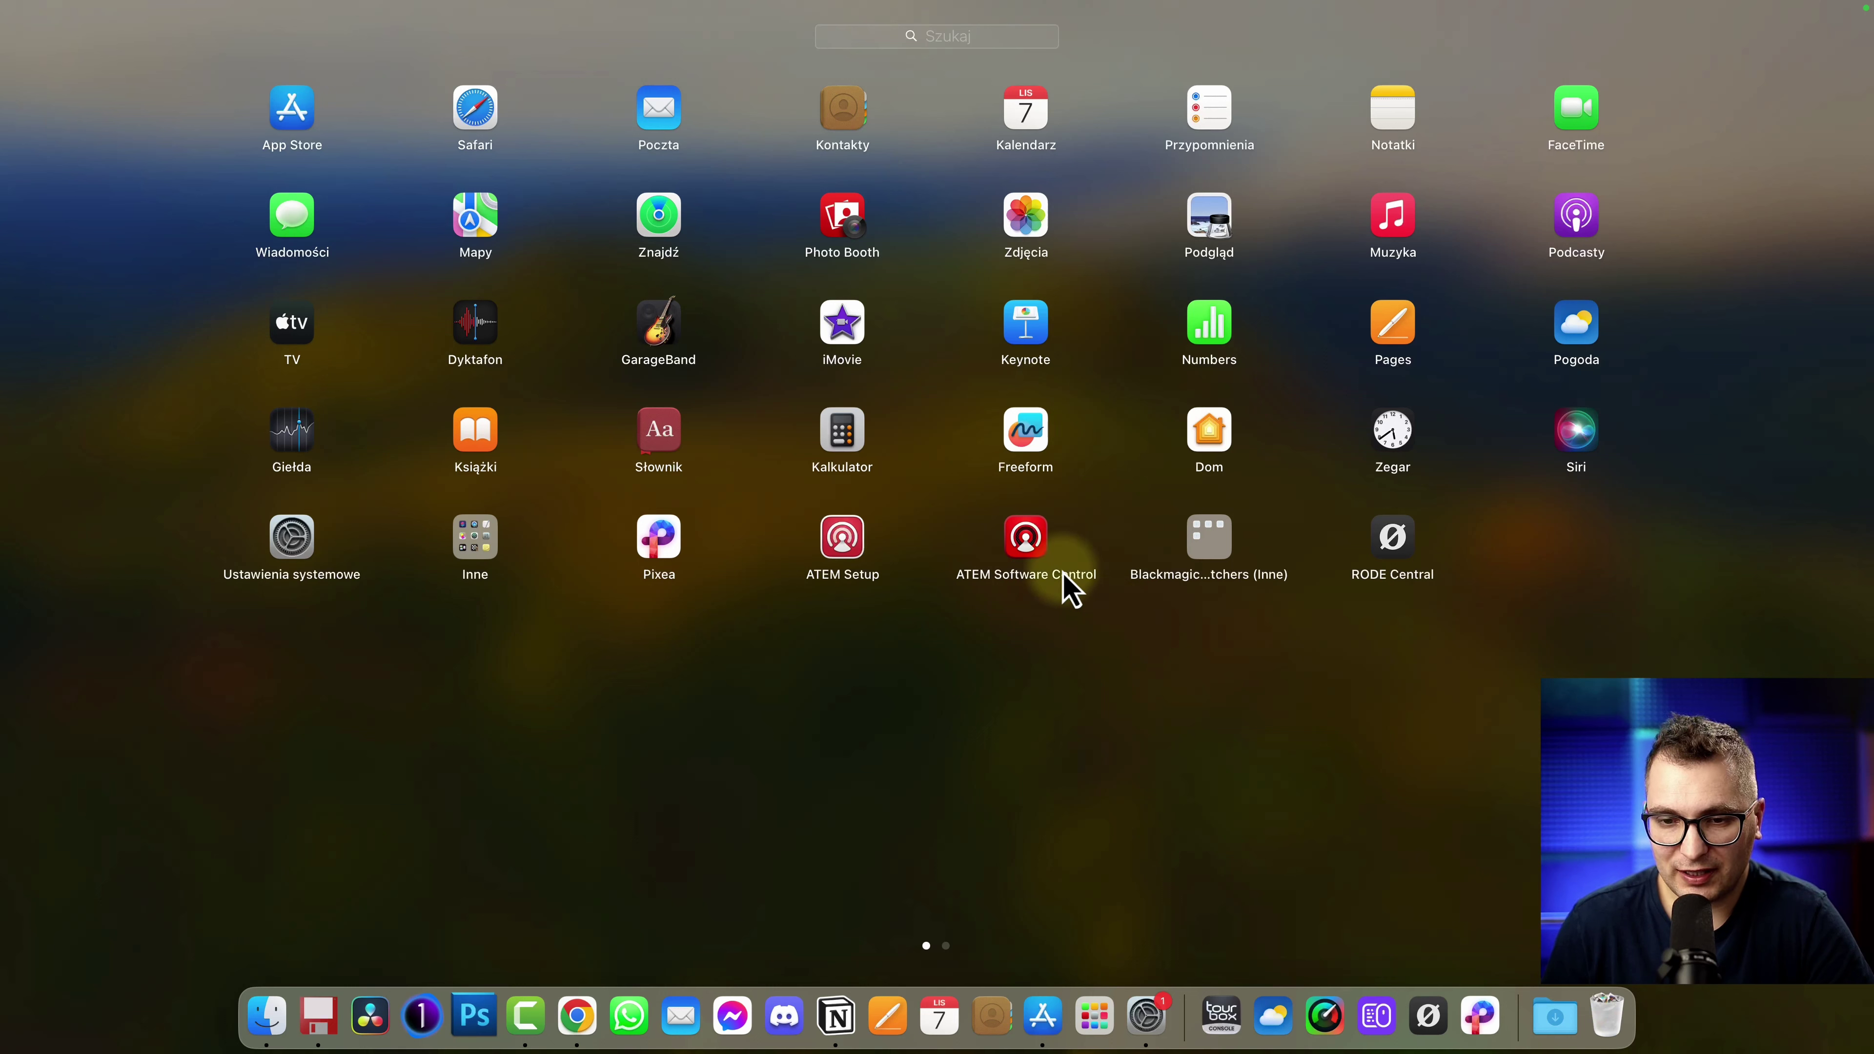
pyautogui.moveTo(848, 447); pyautogui.dragTo(889, 1030)
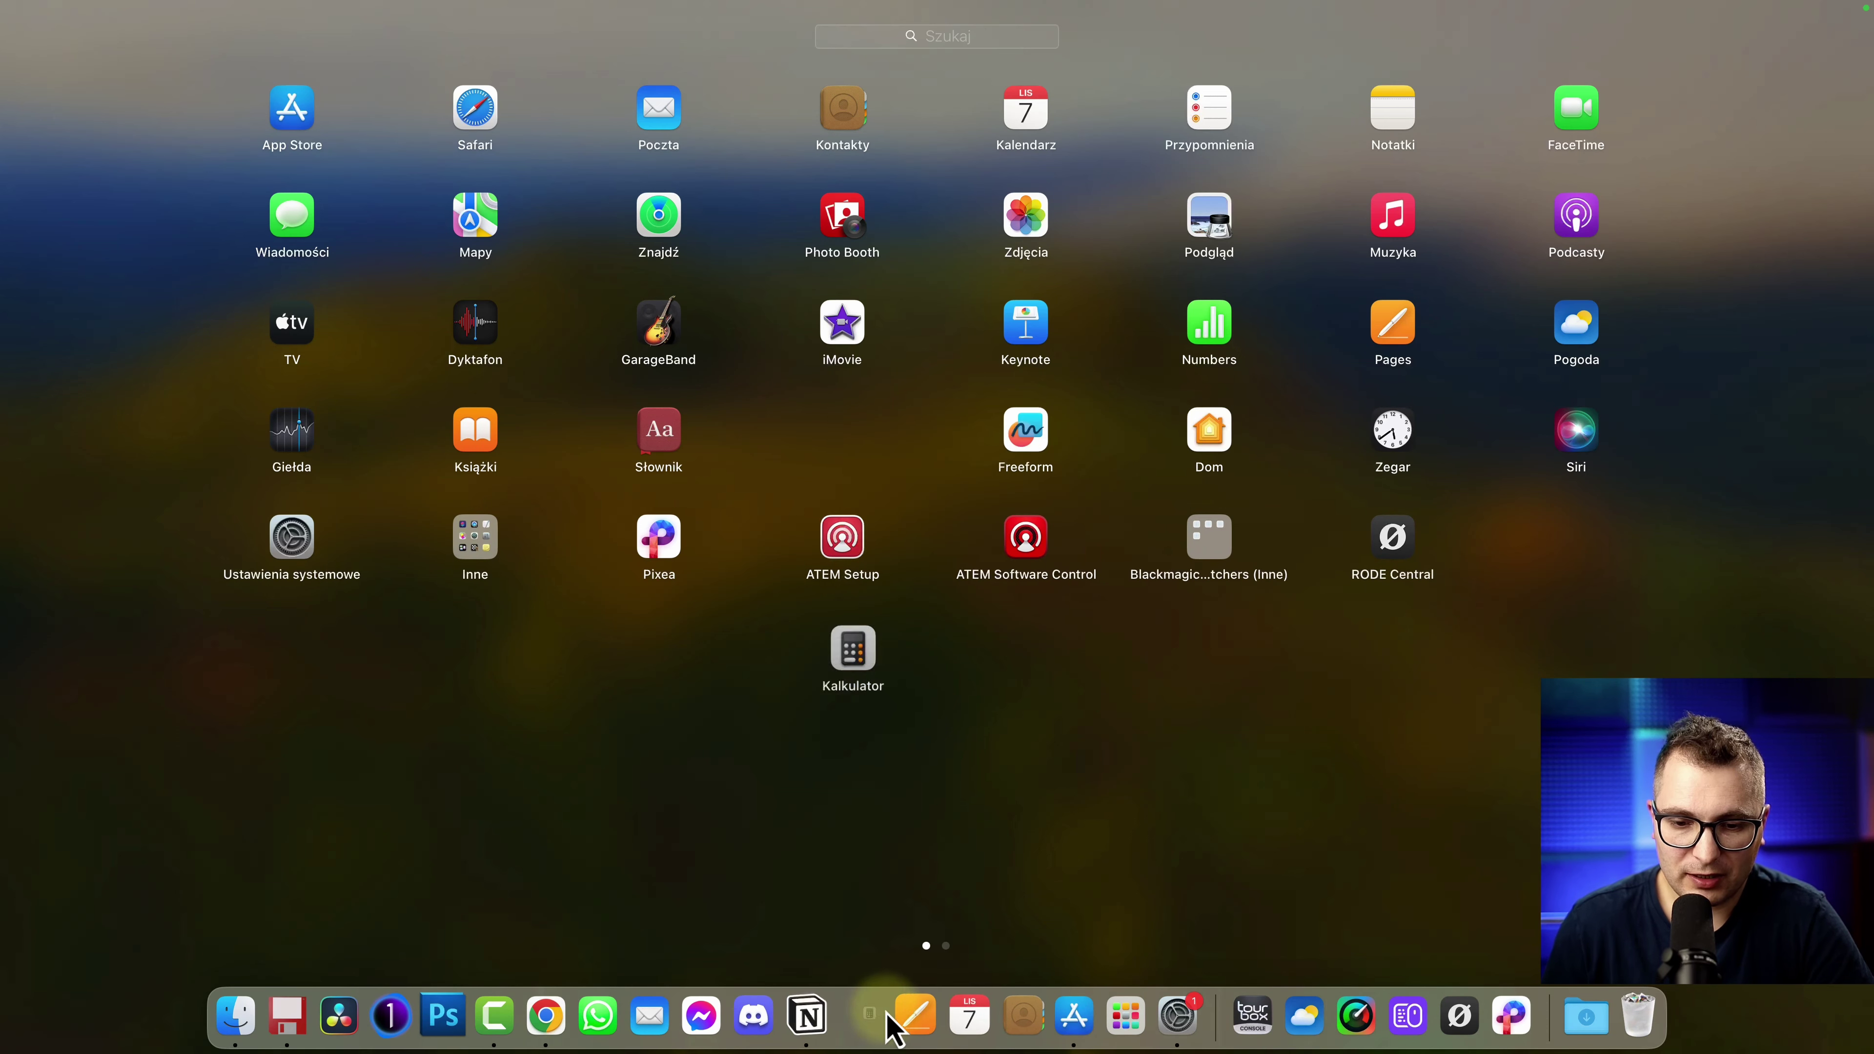
pyautogui.click(929, 838)
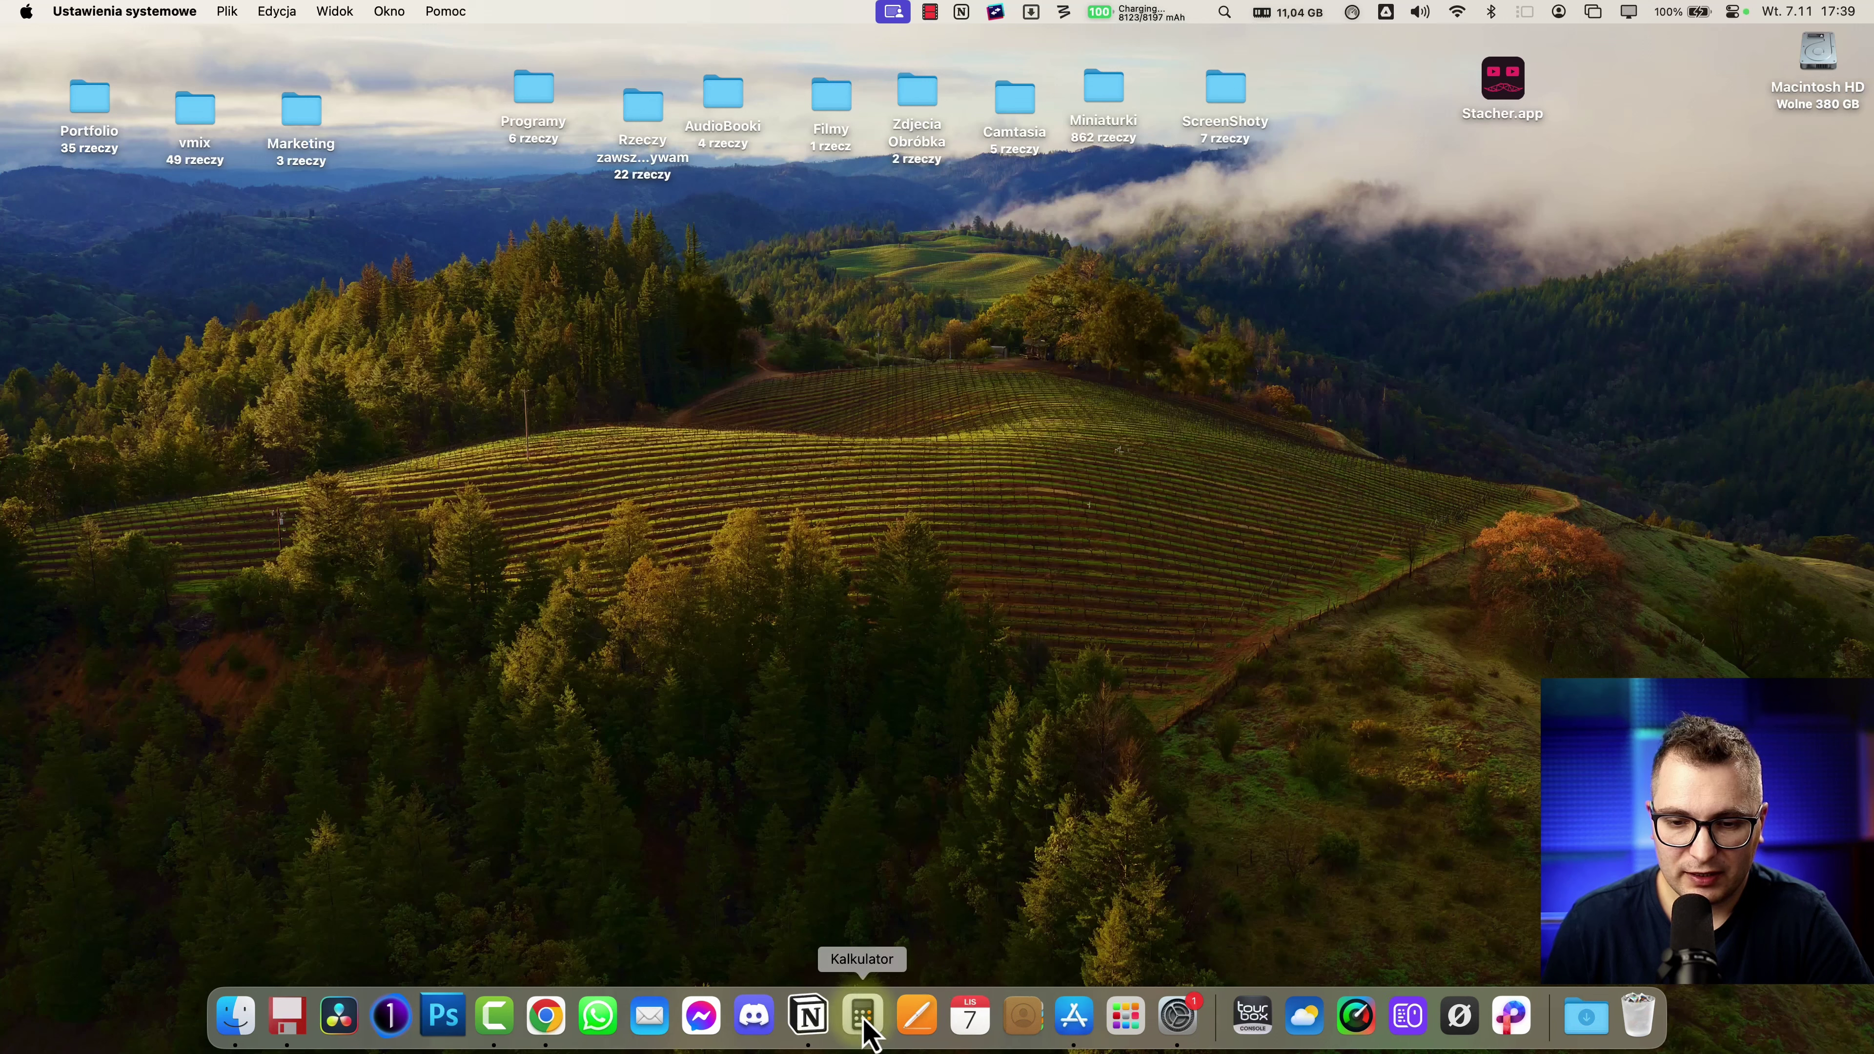
# - Move Kalkulator in the Dock to between Launchpad and System Settings, and remove it from the Dock
pyautogui.moveTo(864, 1022); pyautogui.dragTo(1125, 1018)
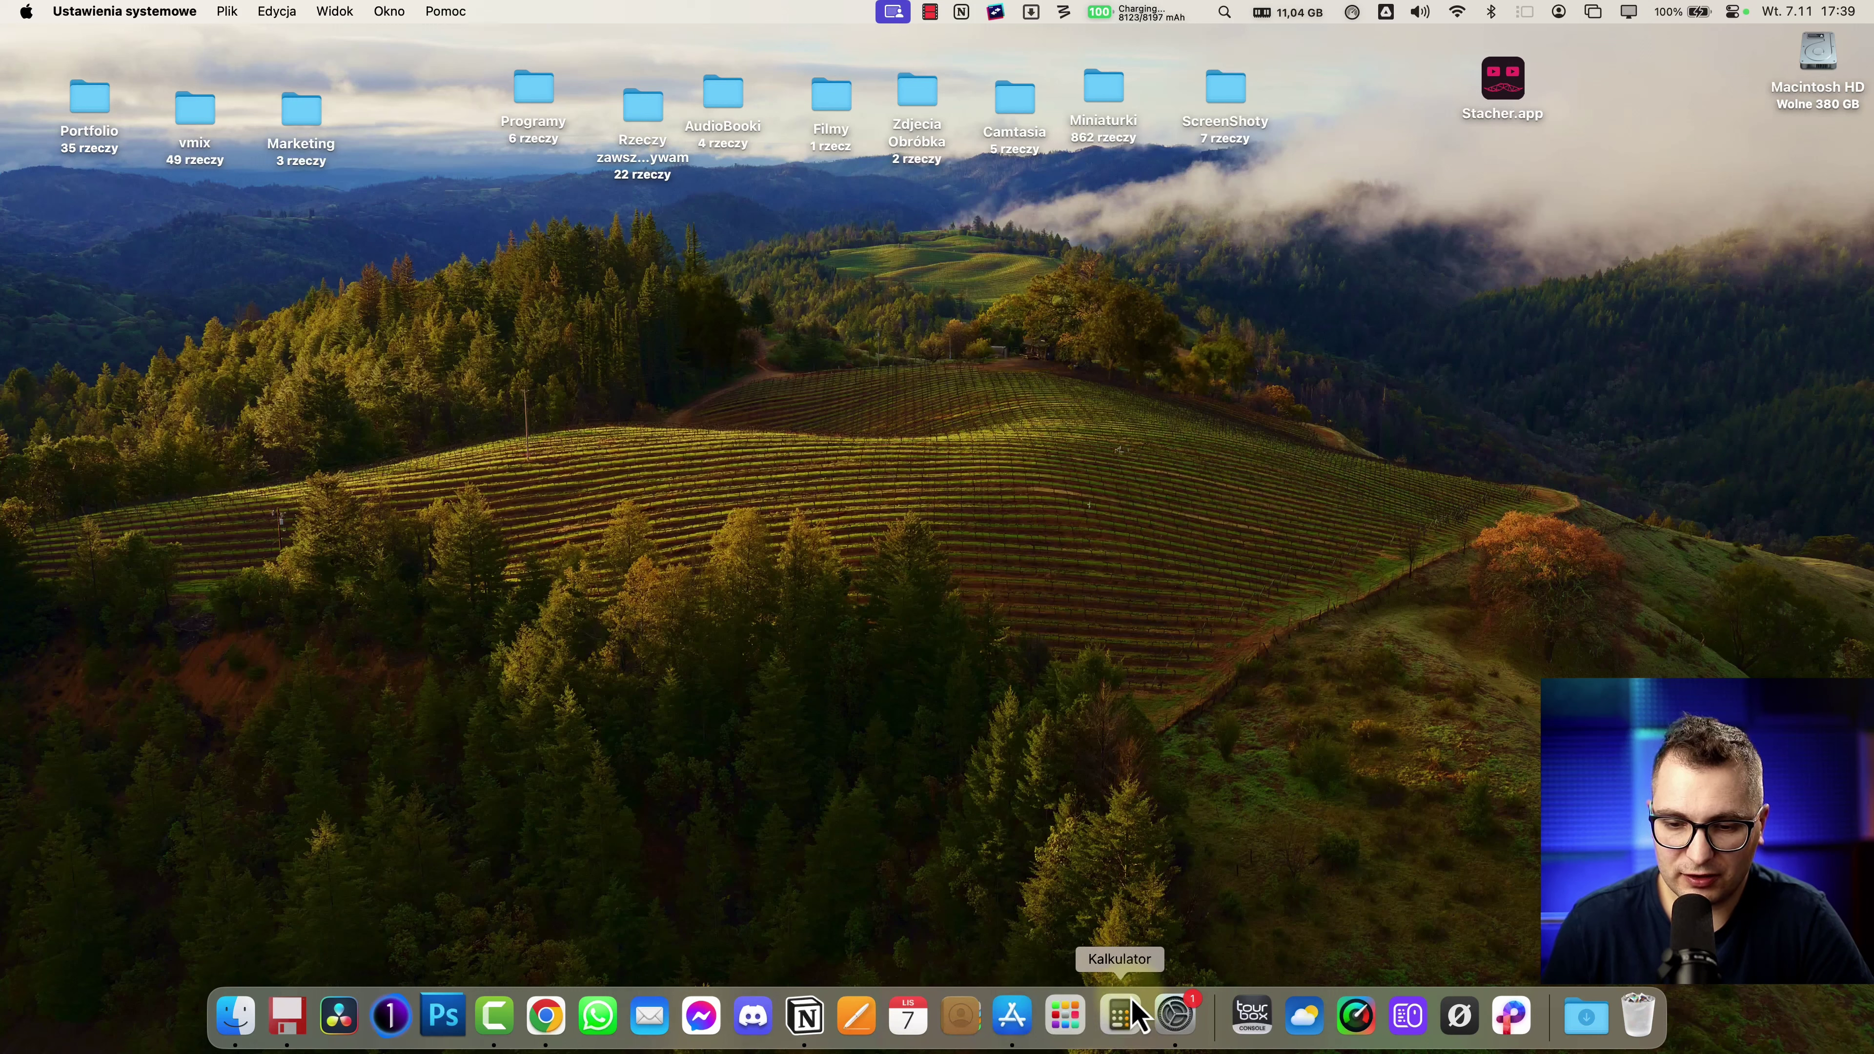
pyautogui.moveTo(1116, 1001); pyautogui.dragTo(1230, 676)
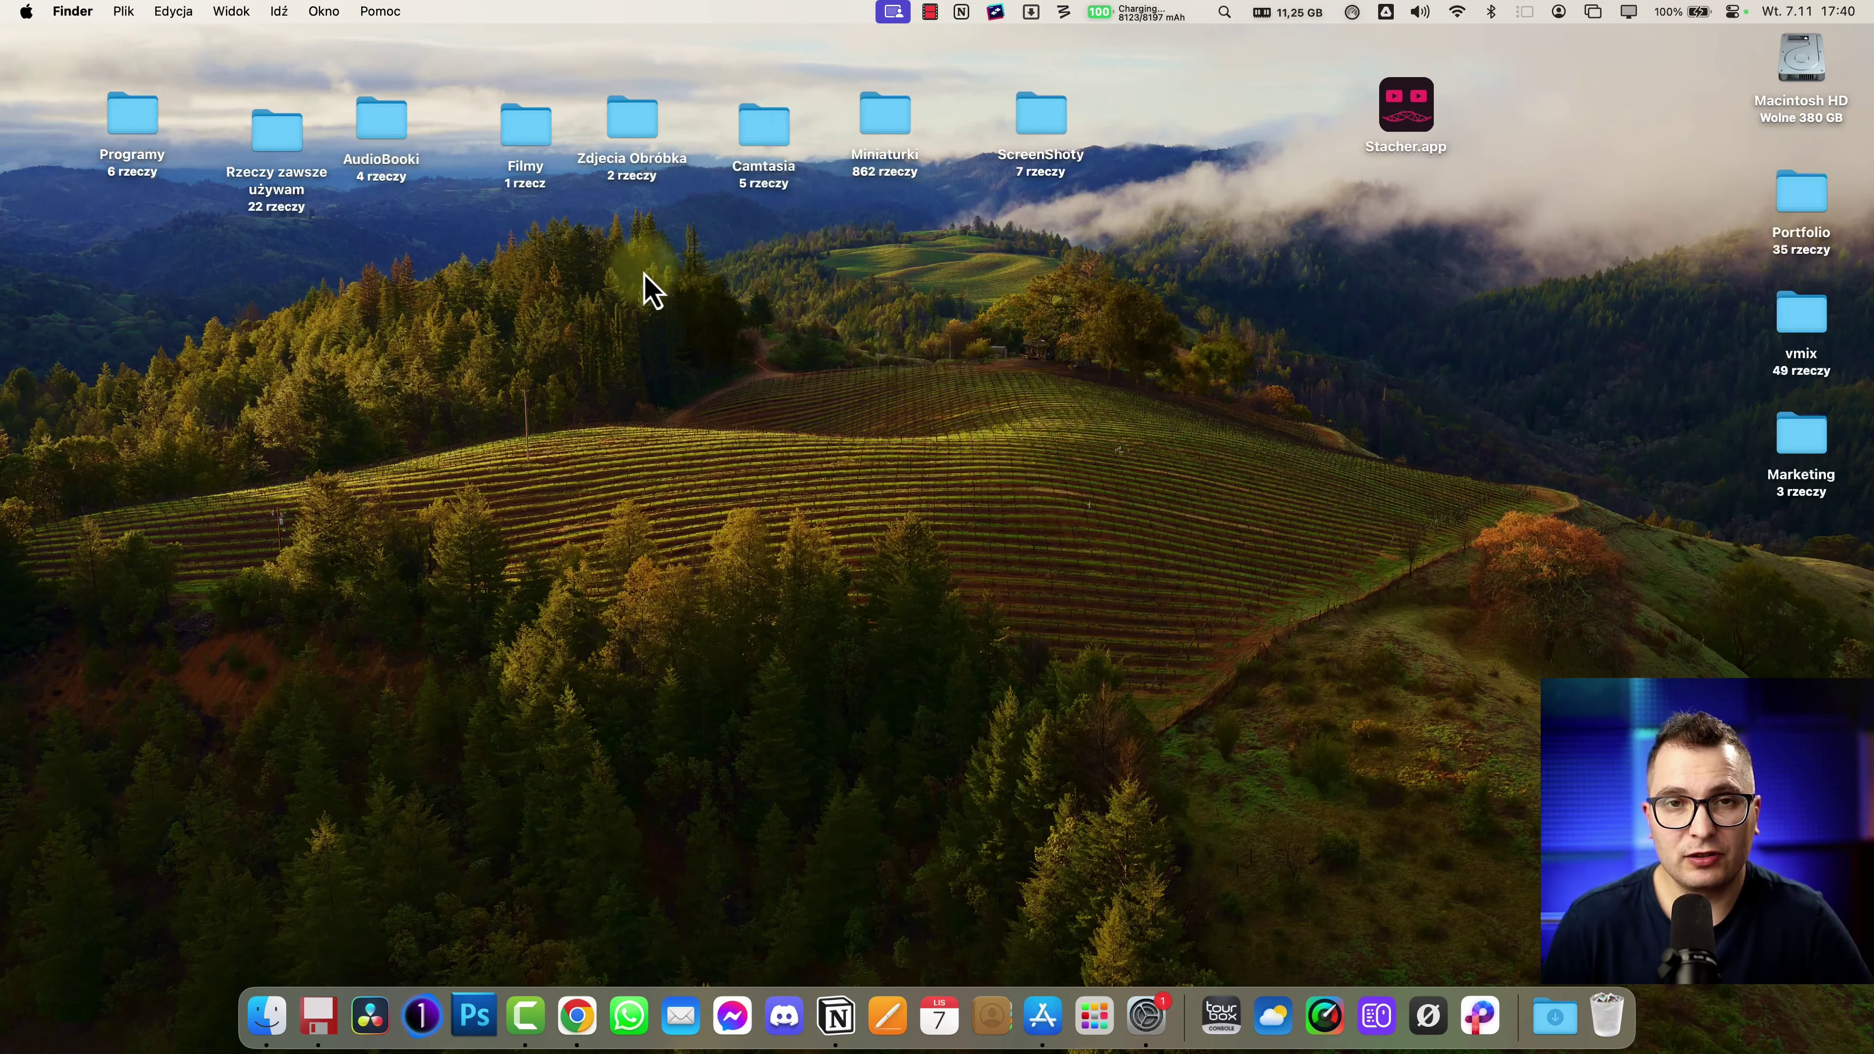
# - Shift the Zdjecia Obróbka desktop folder slightly, move AppCleaner.app from Programy to the desktop and back, and close the Finder window
pyautogui.moveTo(629, 118); pyautogui.dragTo(656, 151)
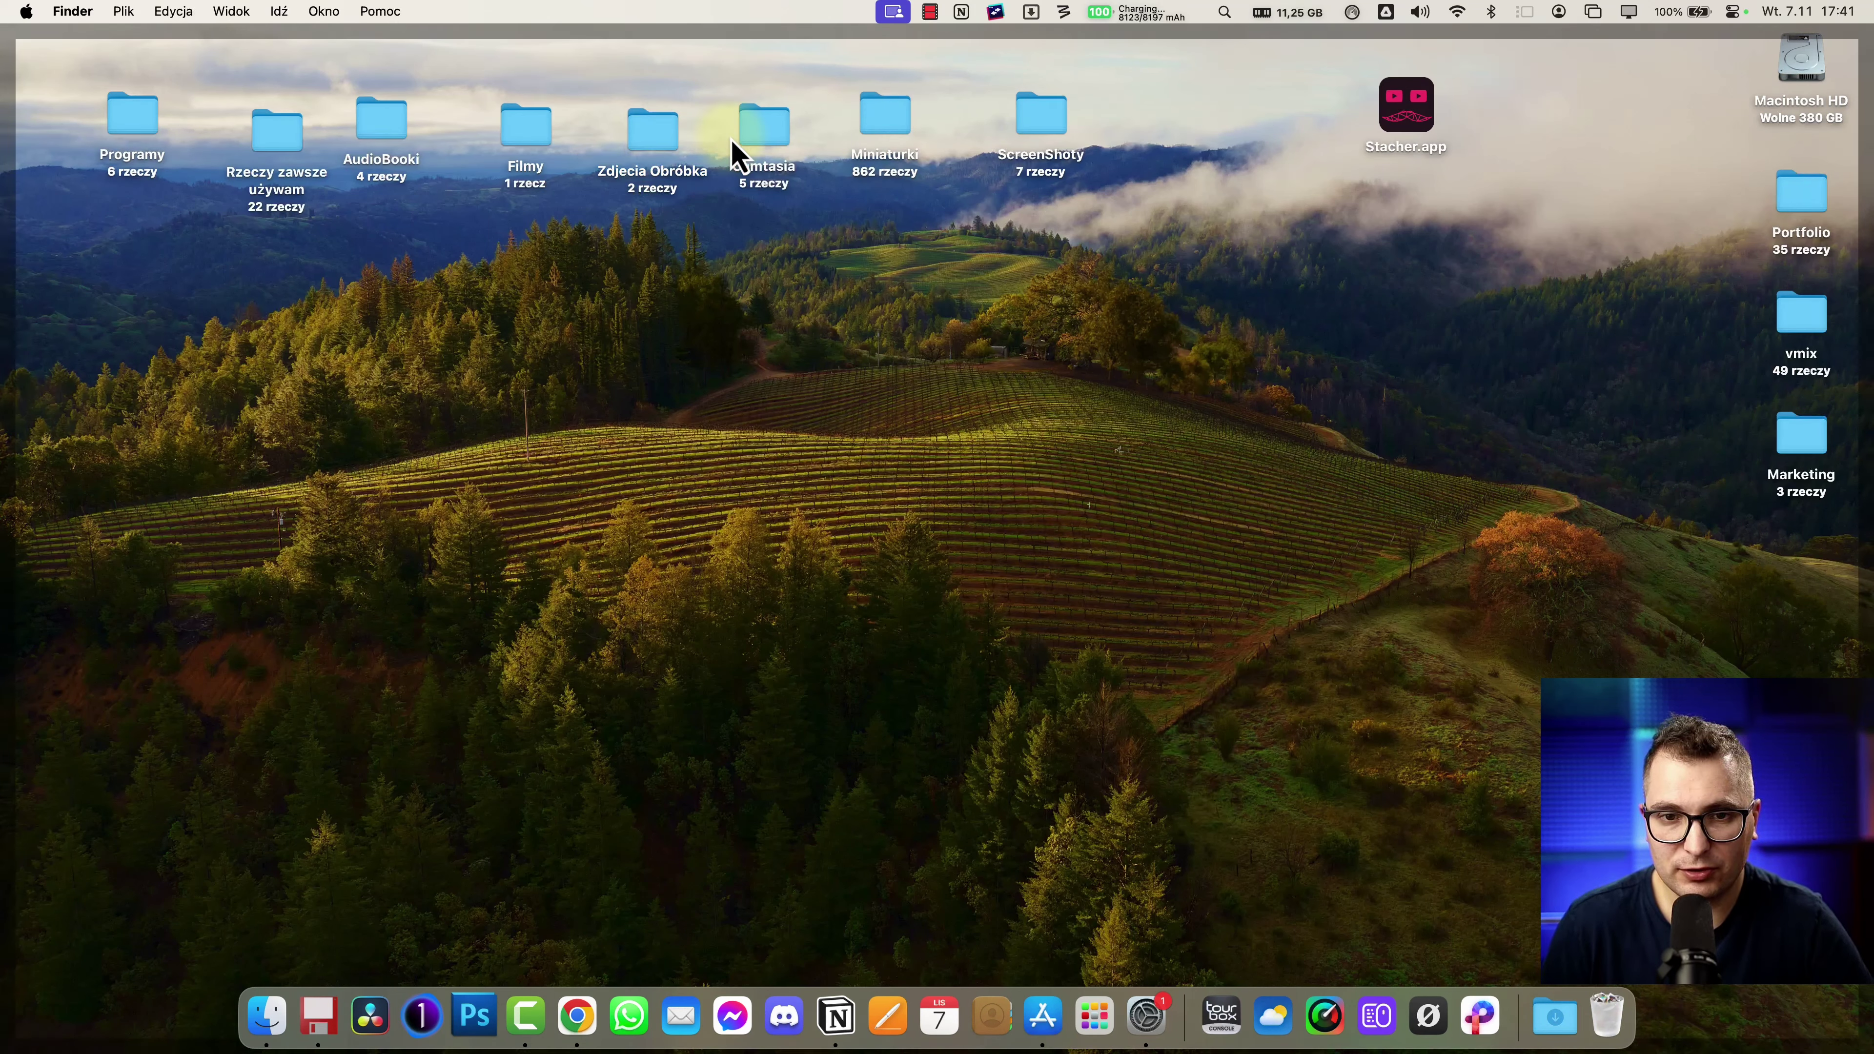
pyautogui.click(295, 989)
pyautogui.moveTo(841, 188); pyautogui.dragTo(651, 441)
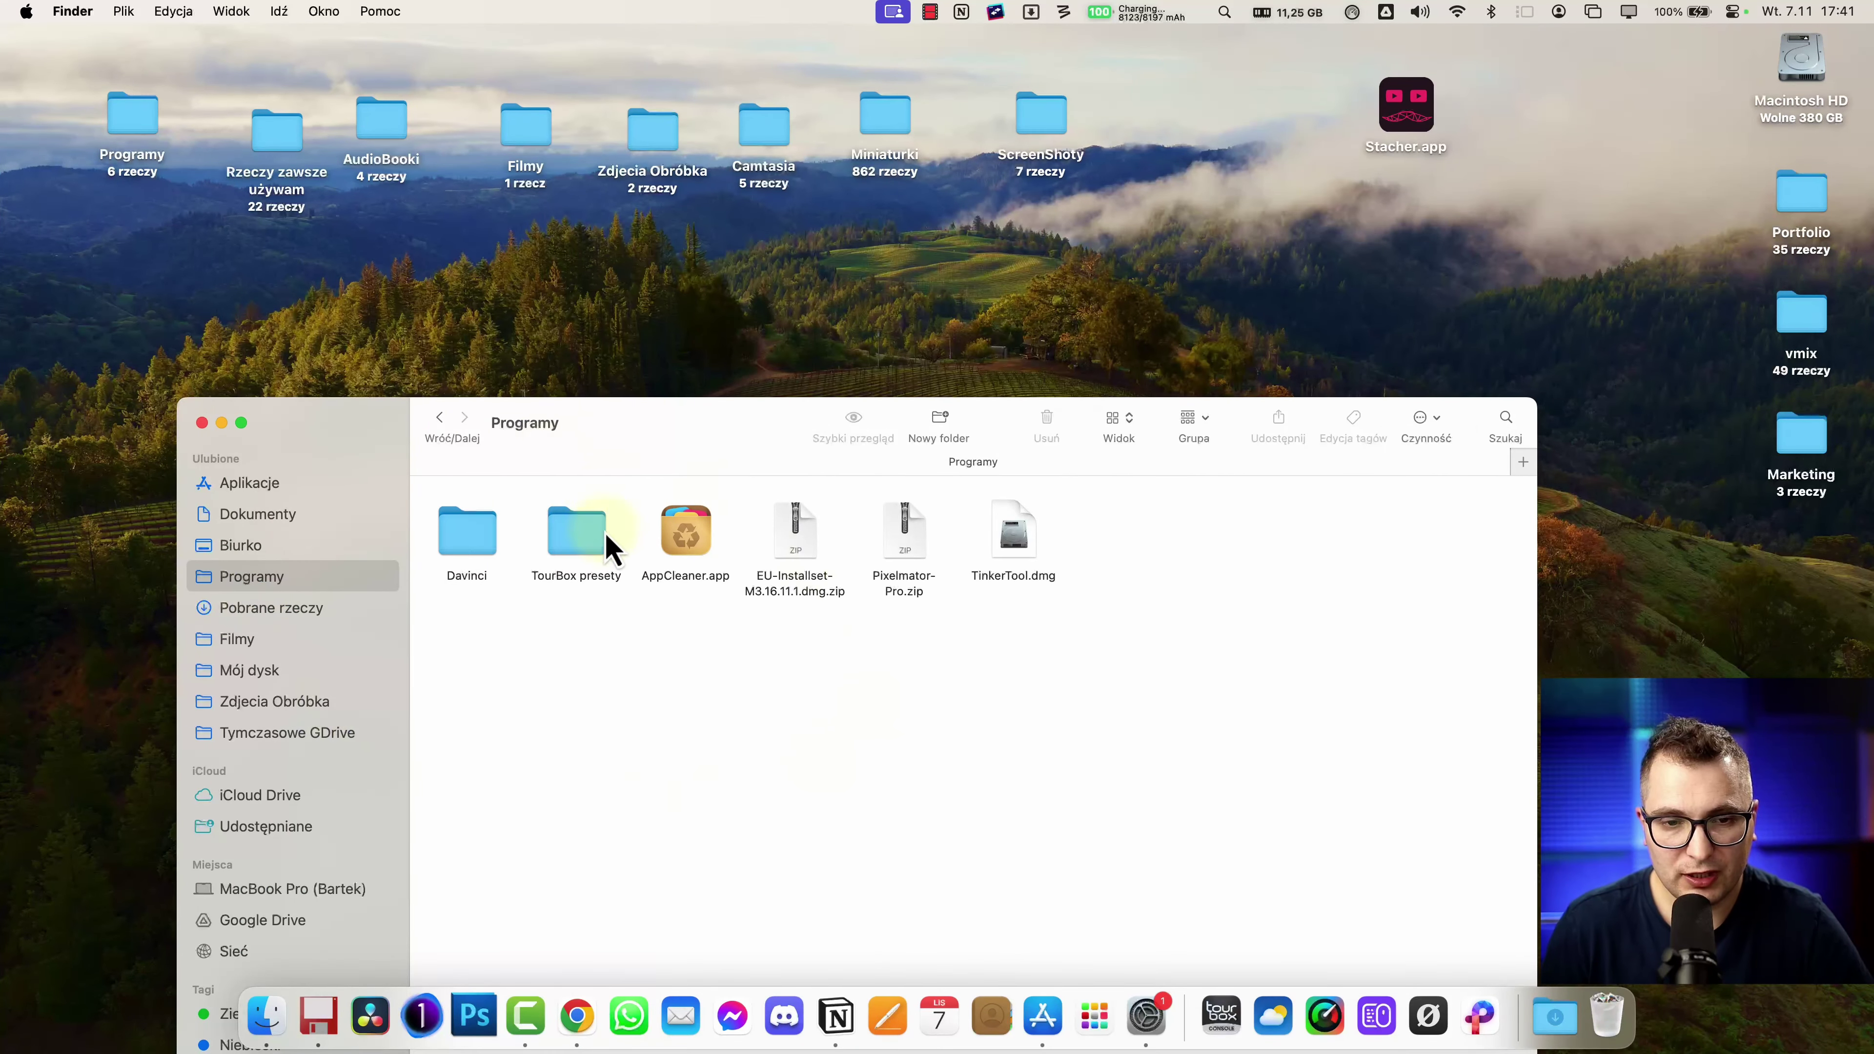
pyautogui.moveTo(685, 530); pyautogui.dragTo(996, 510)
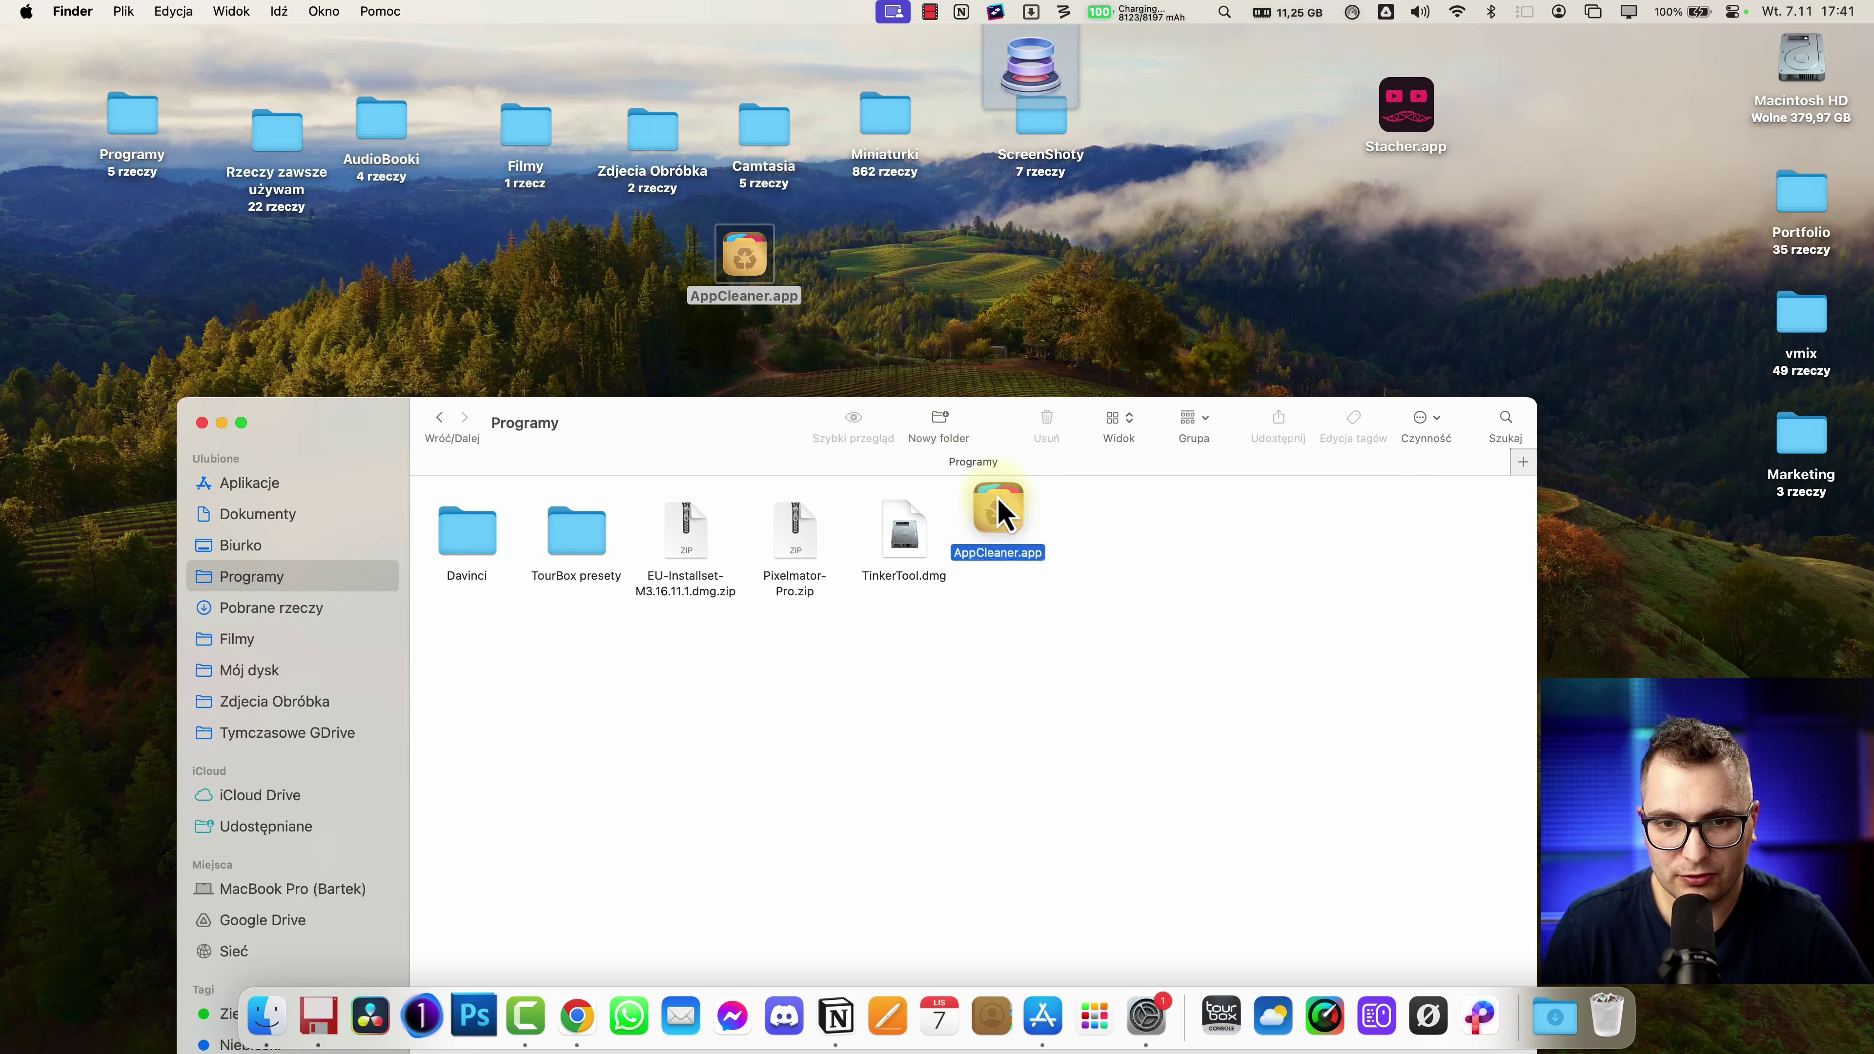
pyautogui.click(203, 423)
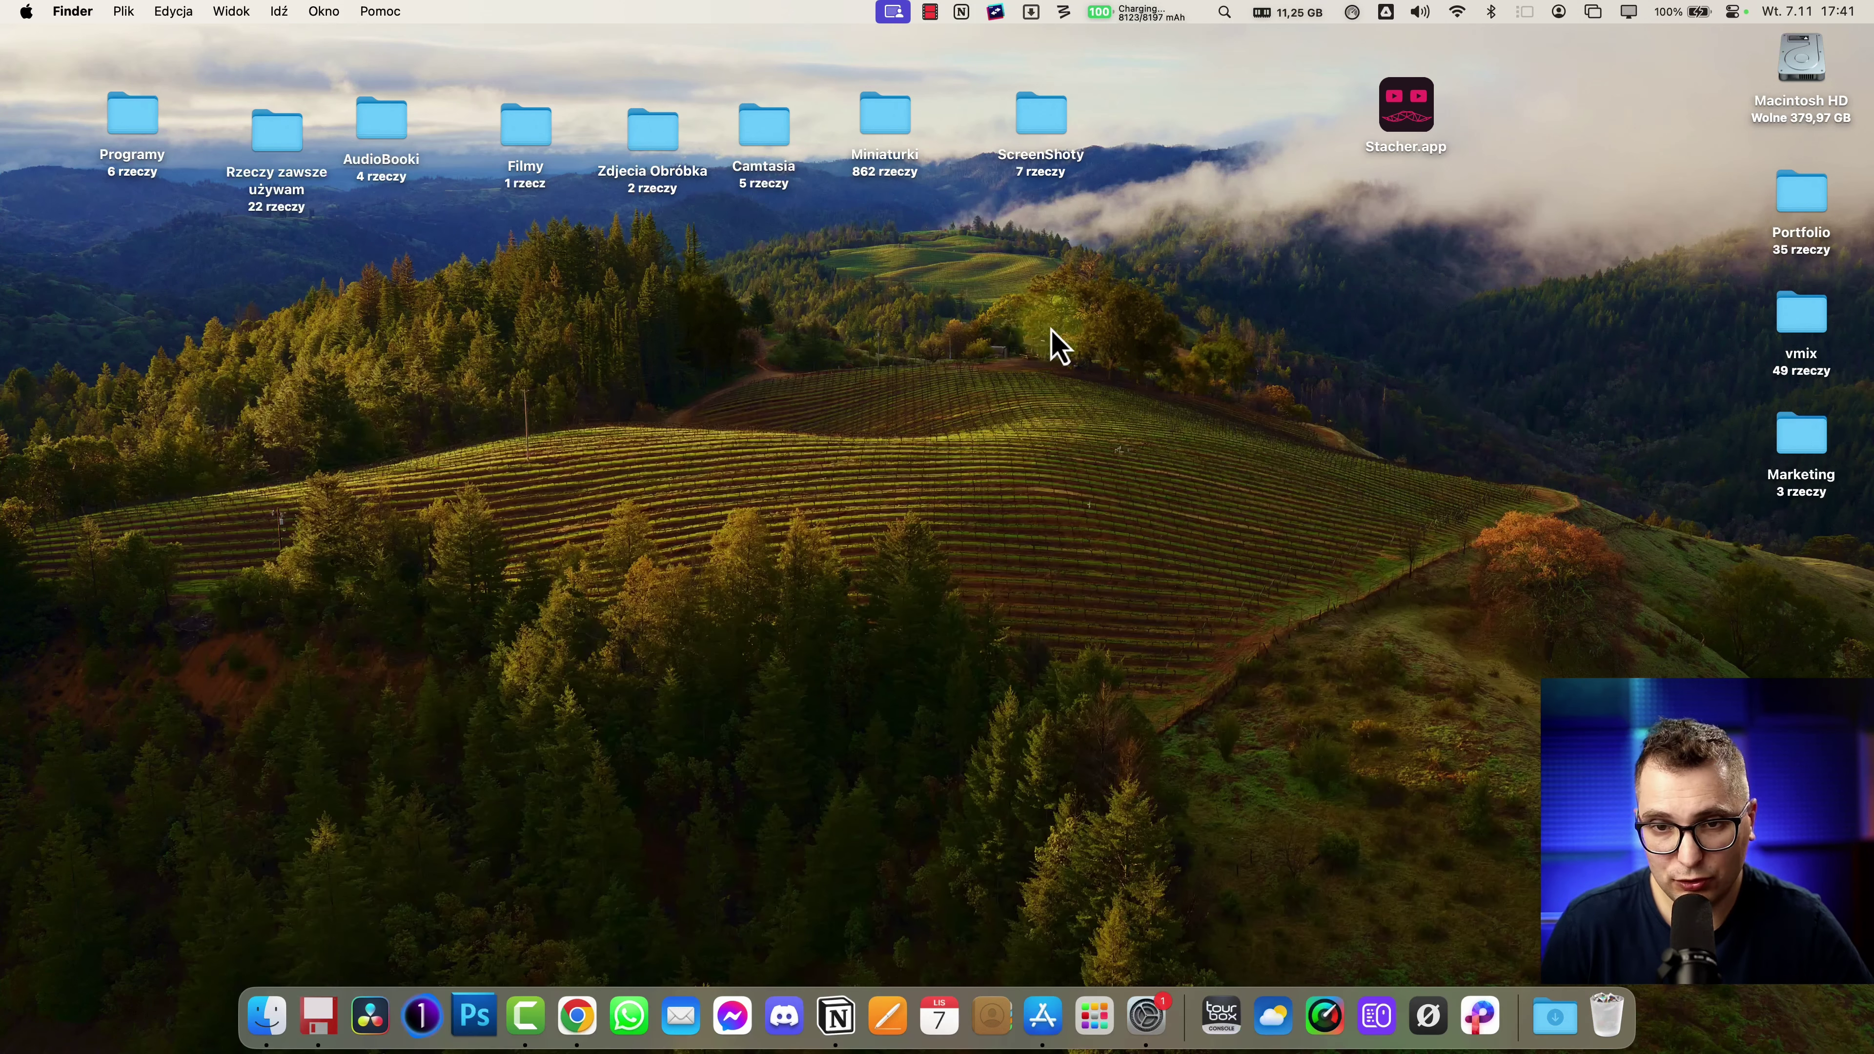
# - Open the desktop's view options and set the icon size to 68×68
pyautogui.rightClick(1330, 279)
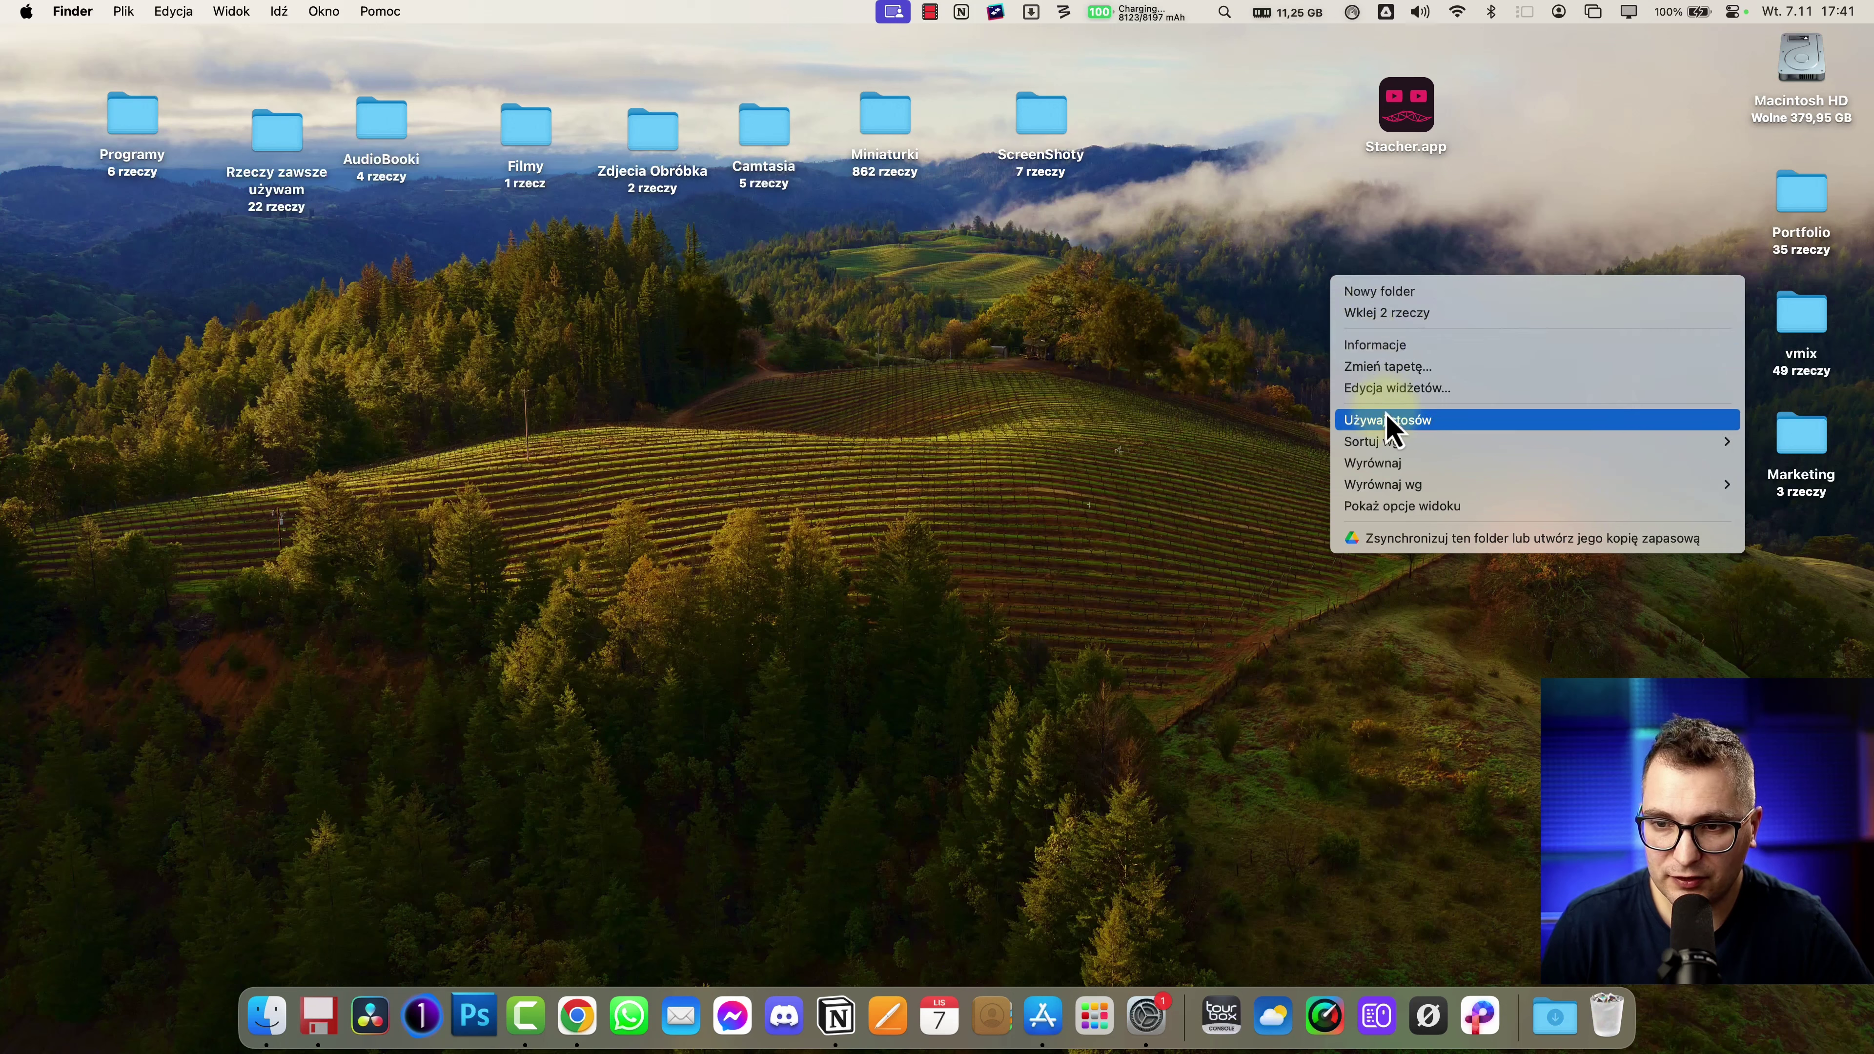
pyautogui.click(1398, 506)
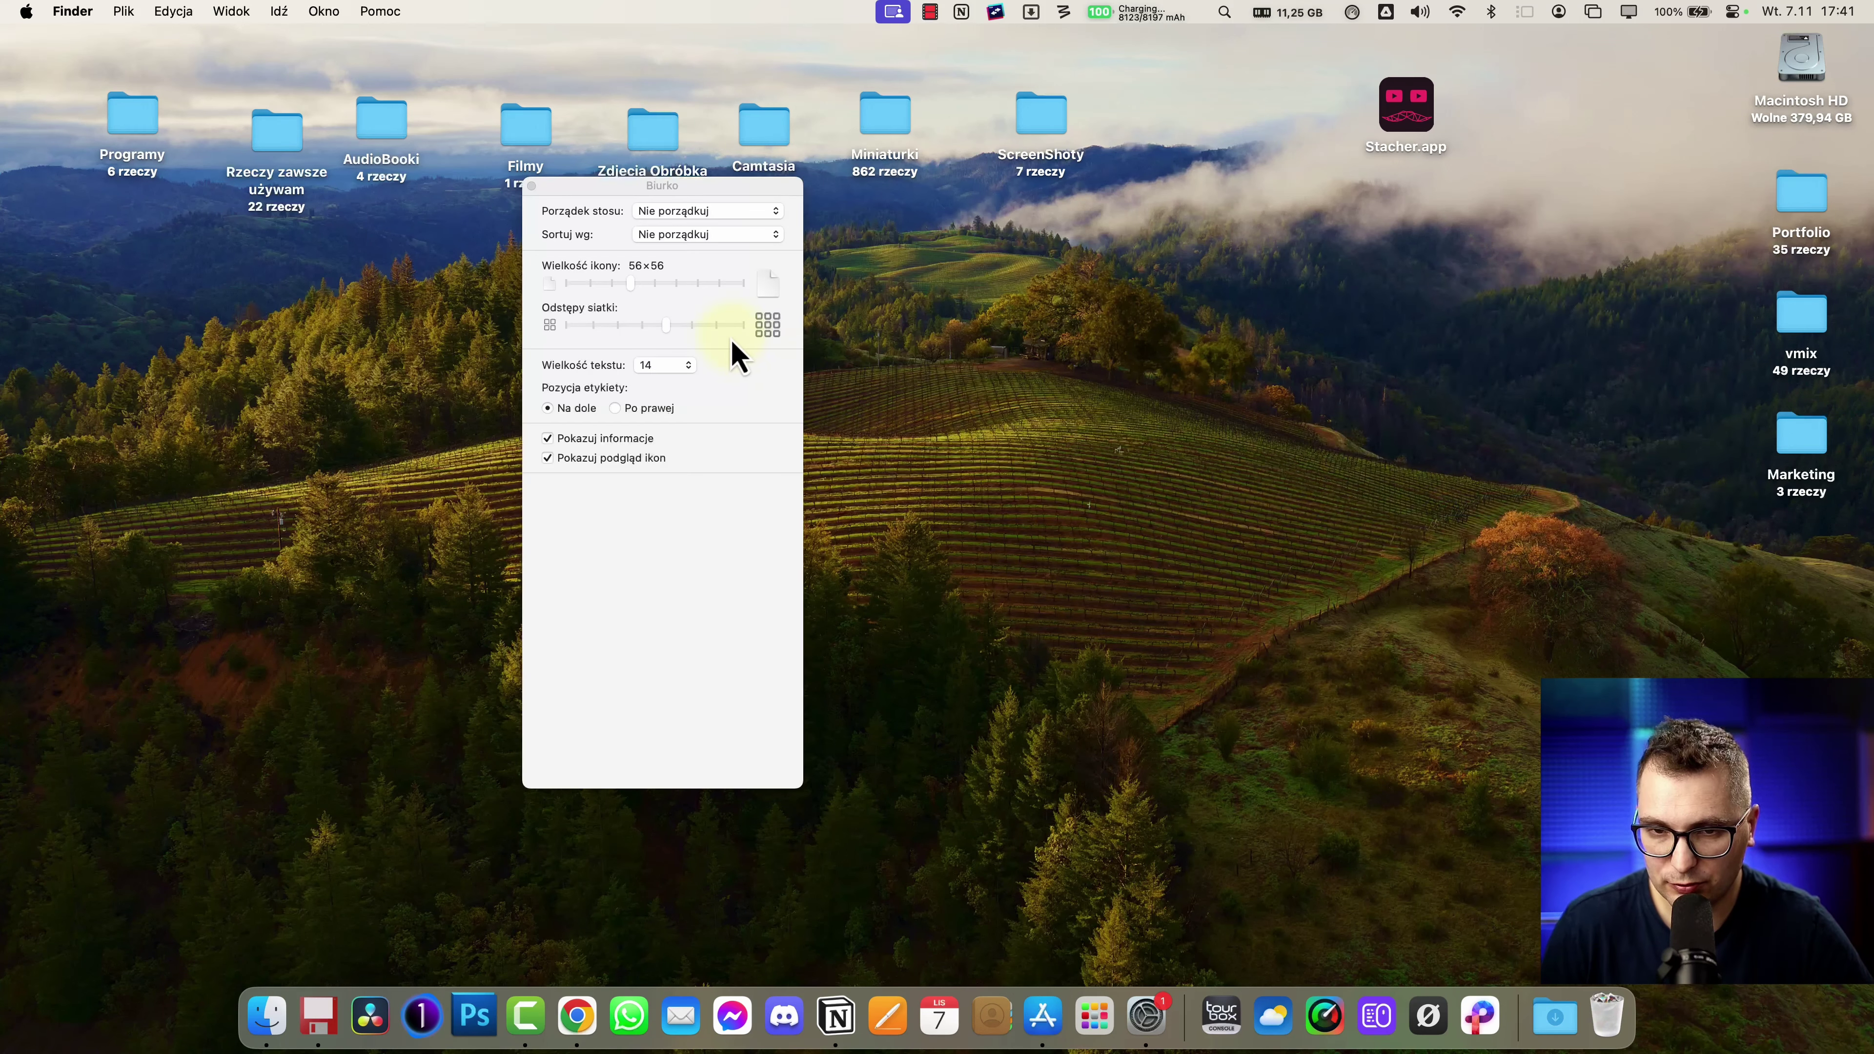
pyautogui.moveTo(636, 289); pyautogui.dragTo(667, 335)
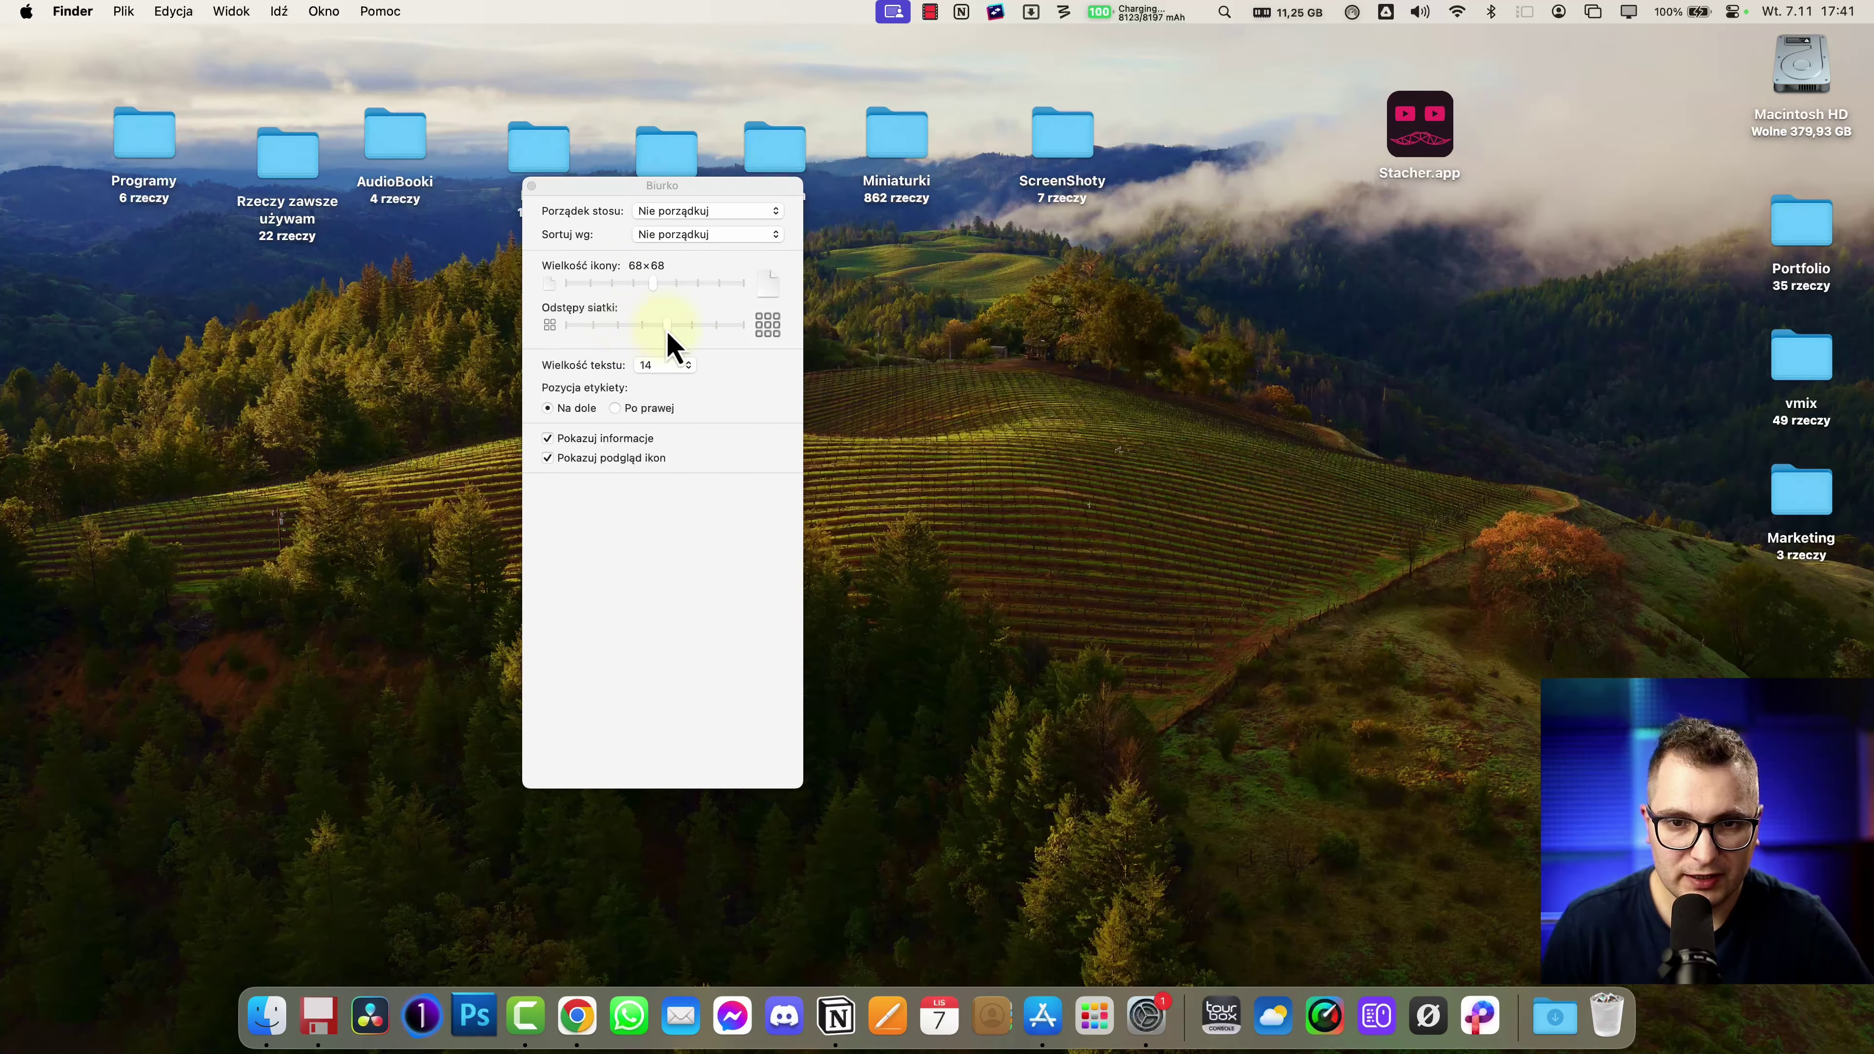
# - Set the desktop stack order to Rodzaj, try sorting by Data dołączenia, and sort the icons by Nazwa
pyautogui.click(677, 215)
pyautogui.click(673, 240)
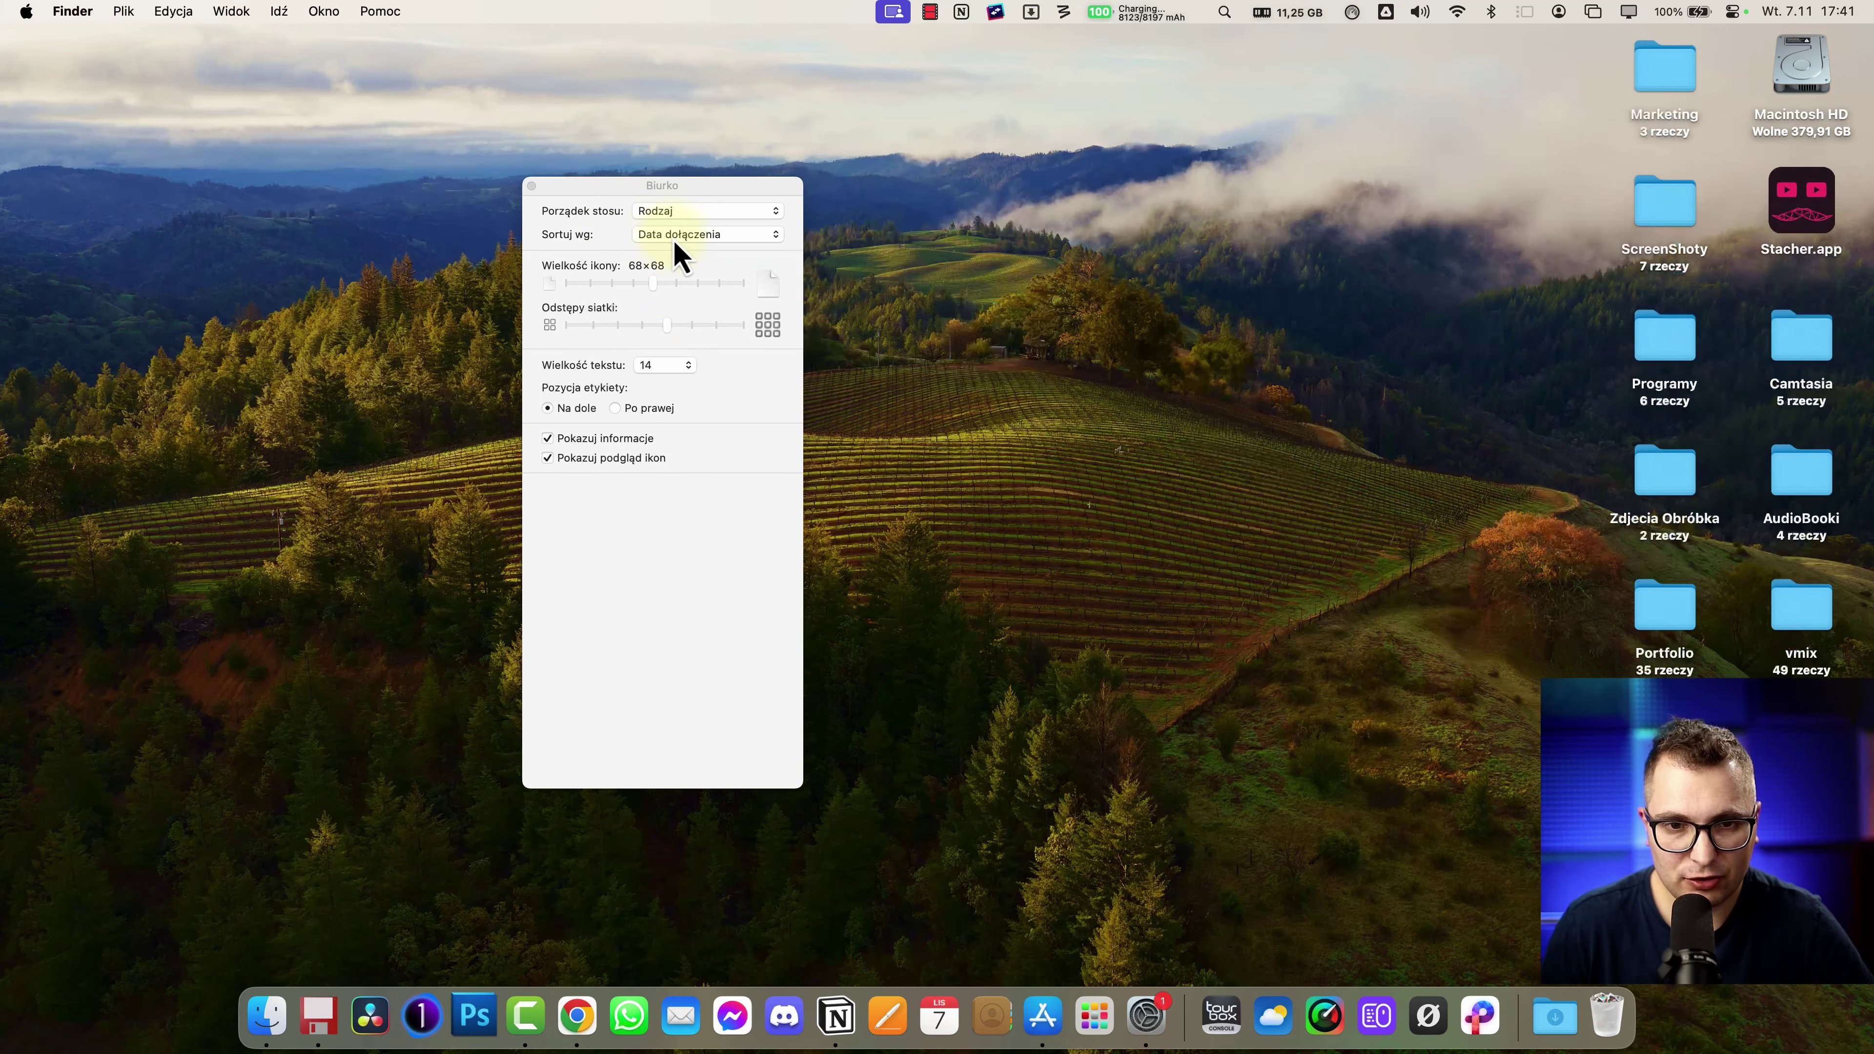
pyautogui.click(674, 239)
pyautogui.click(661, 180)
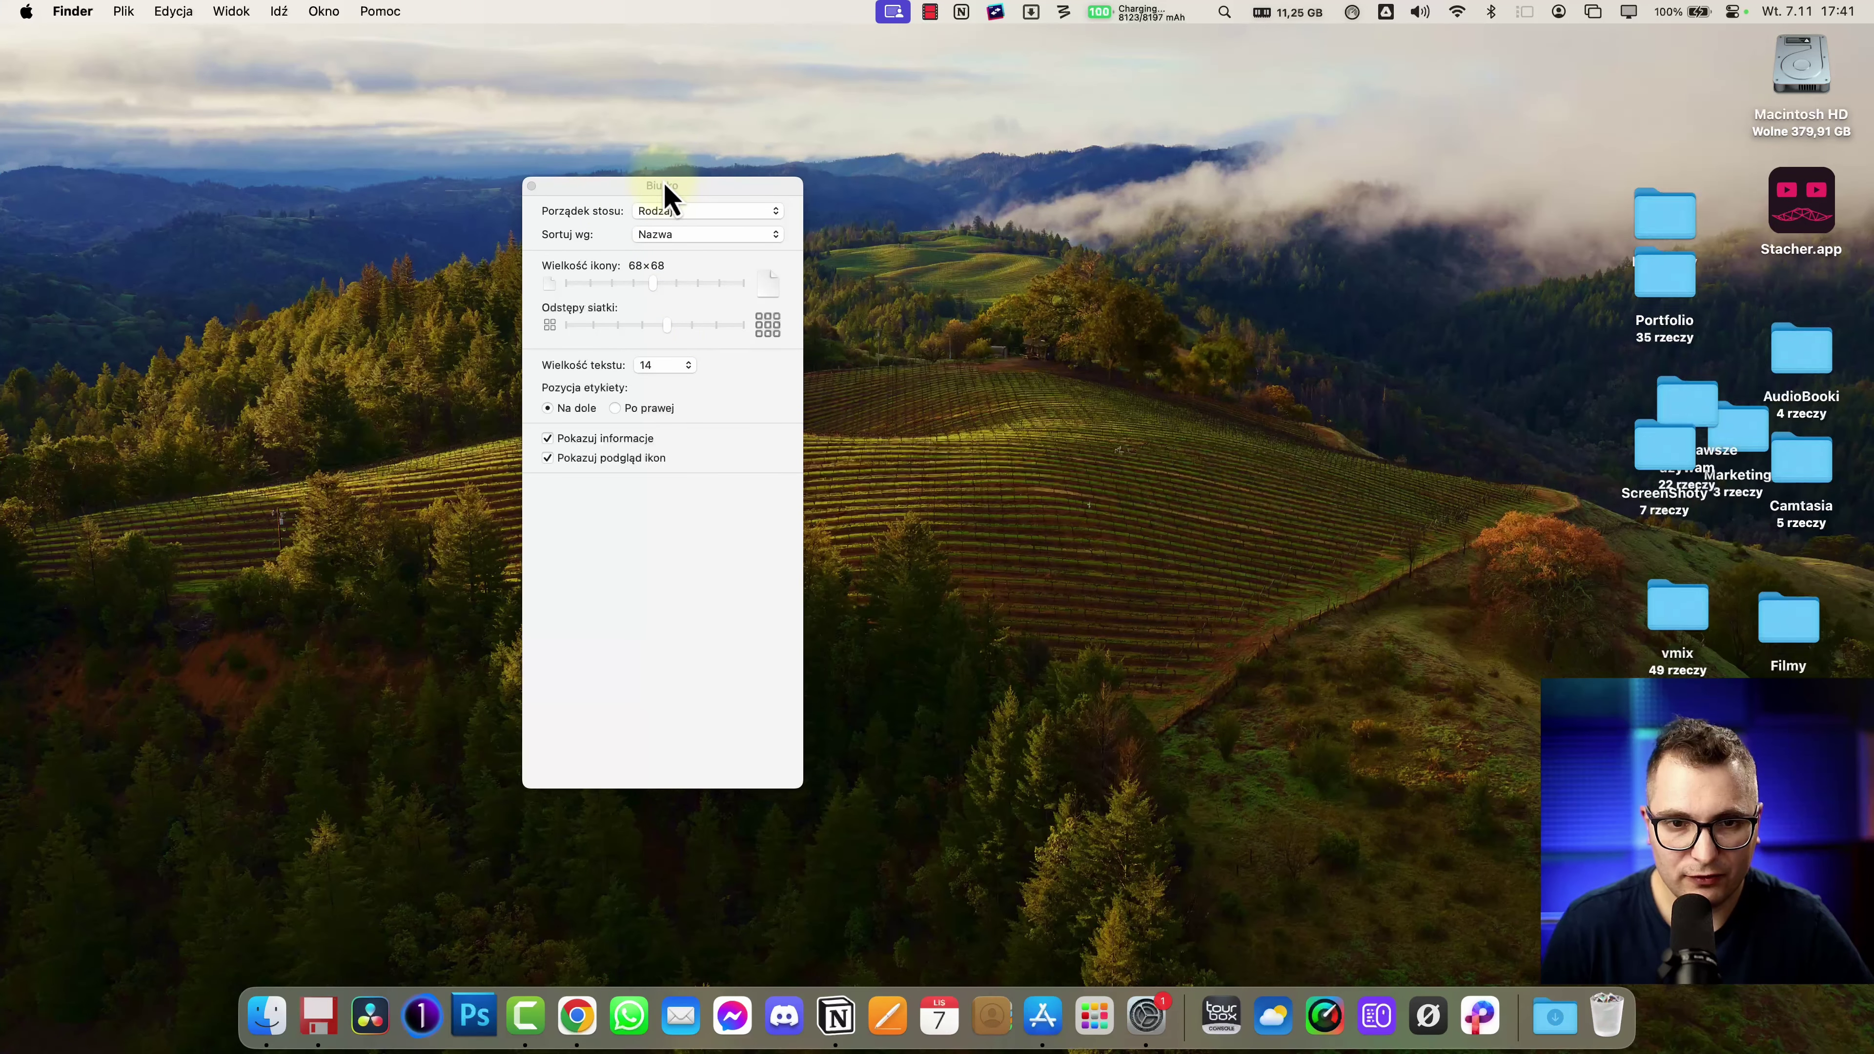
# - Change the text size of the desktop icon labels in the desktop's view options
pyautogui.click(659, 365)
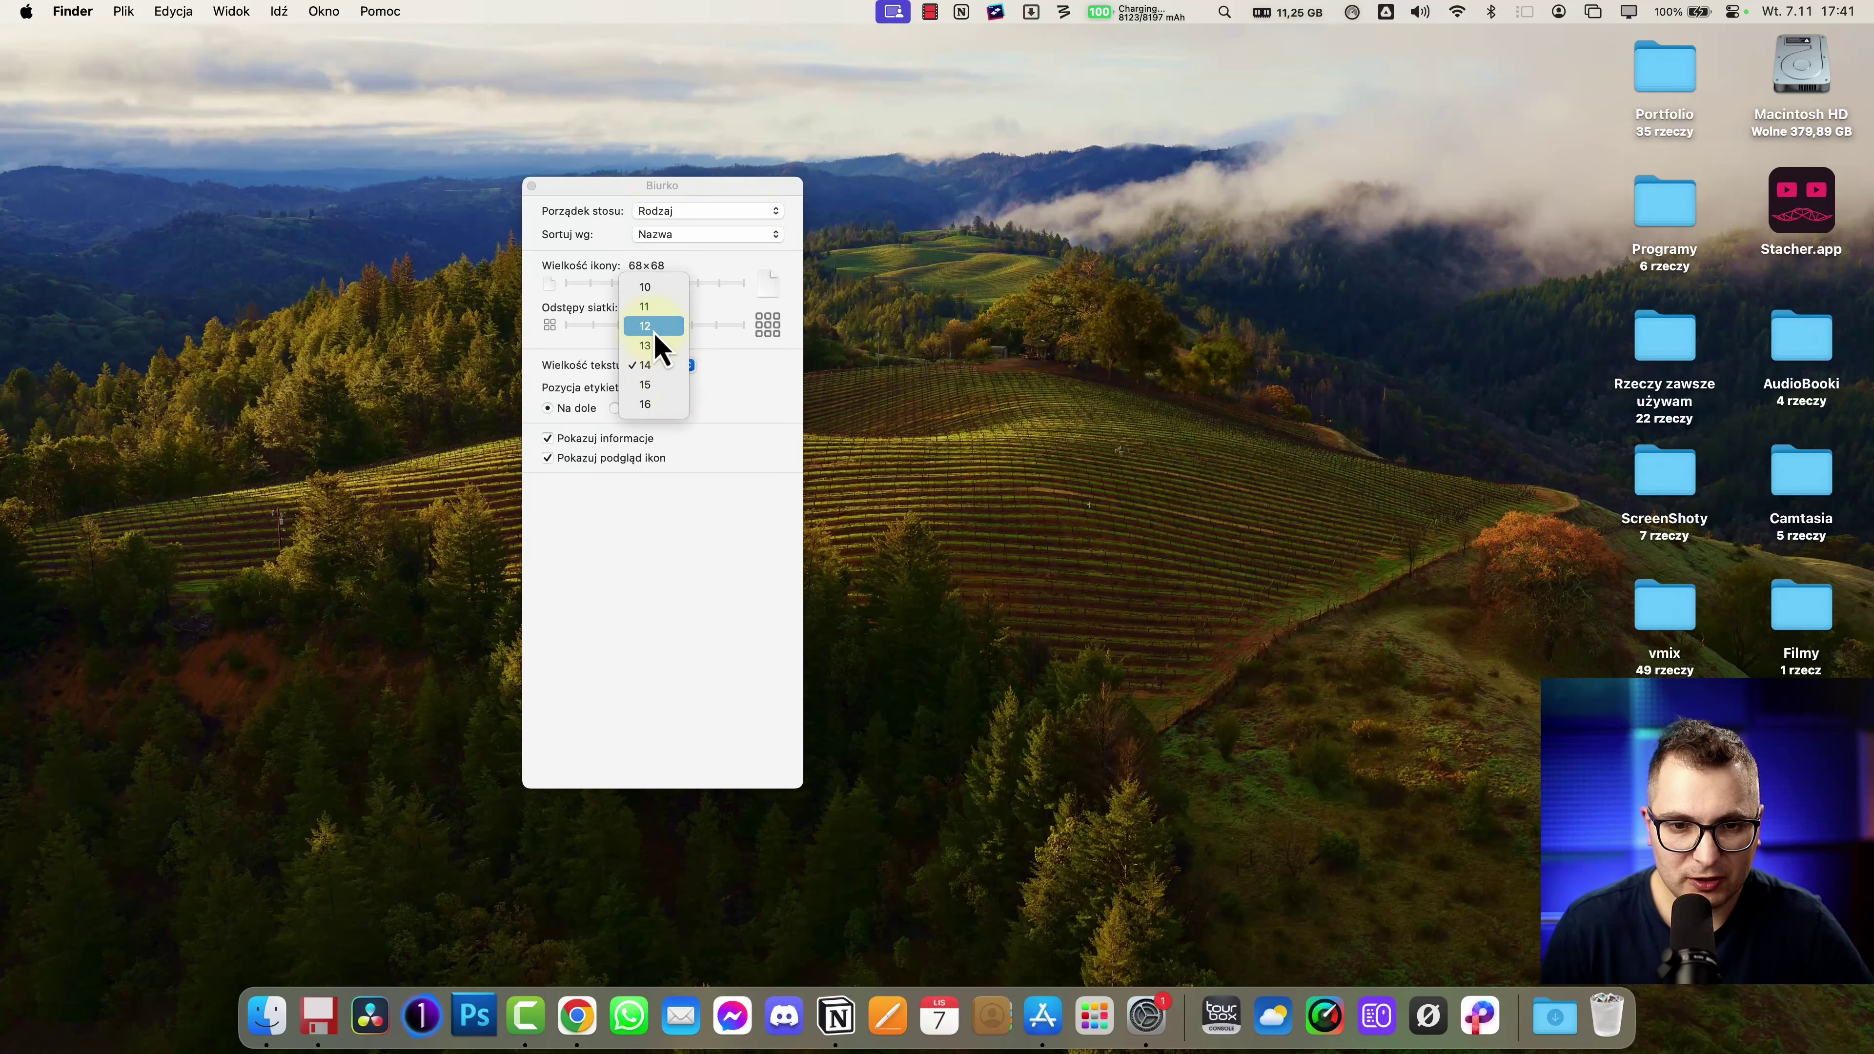
pyautogui.click(658, 344)
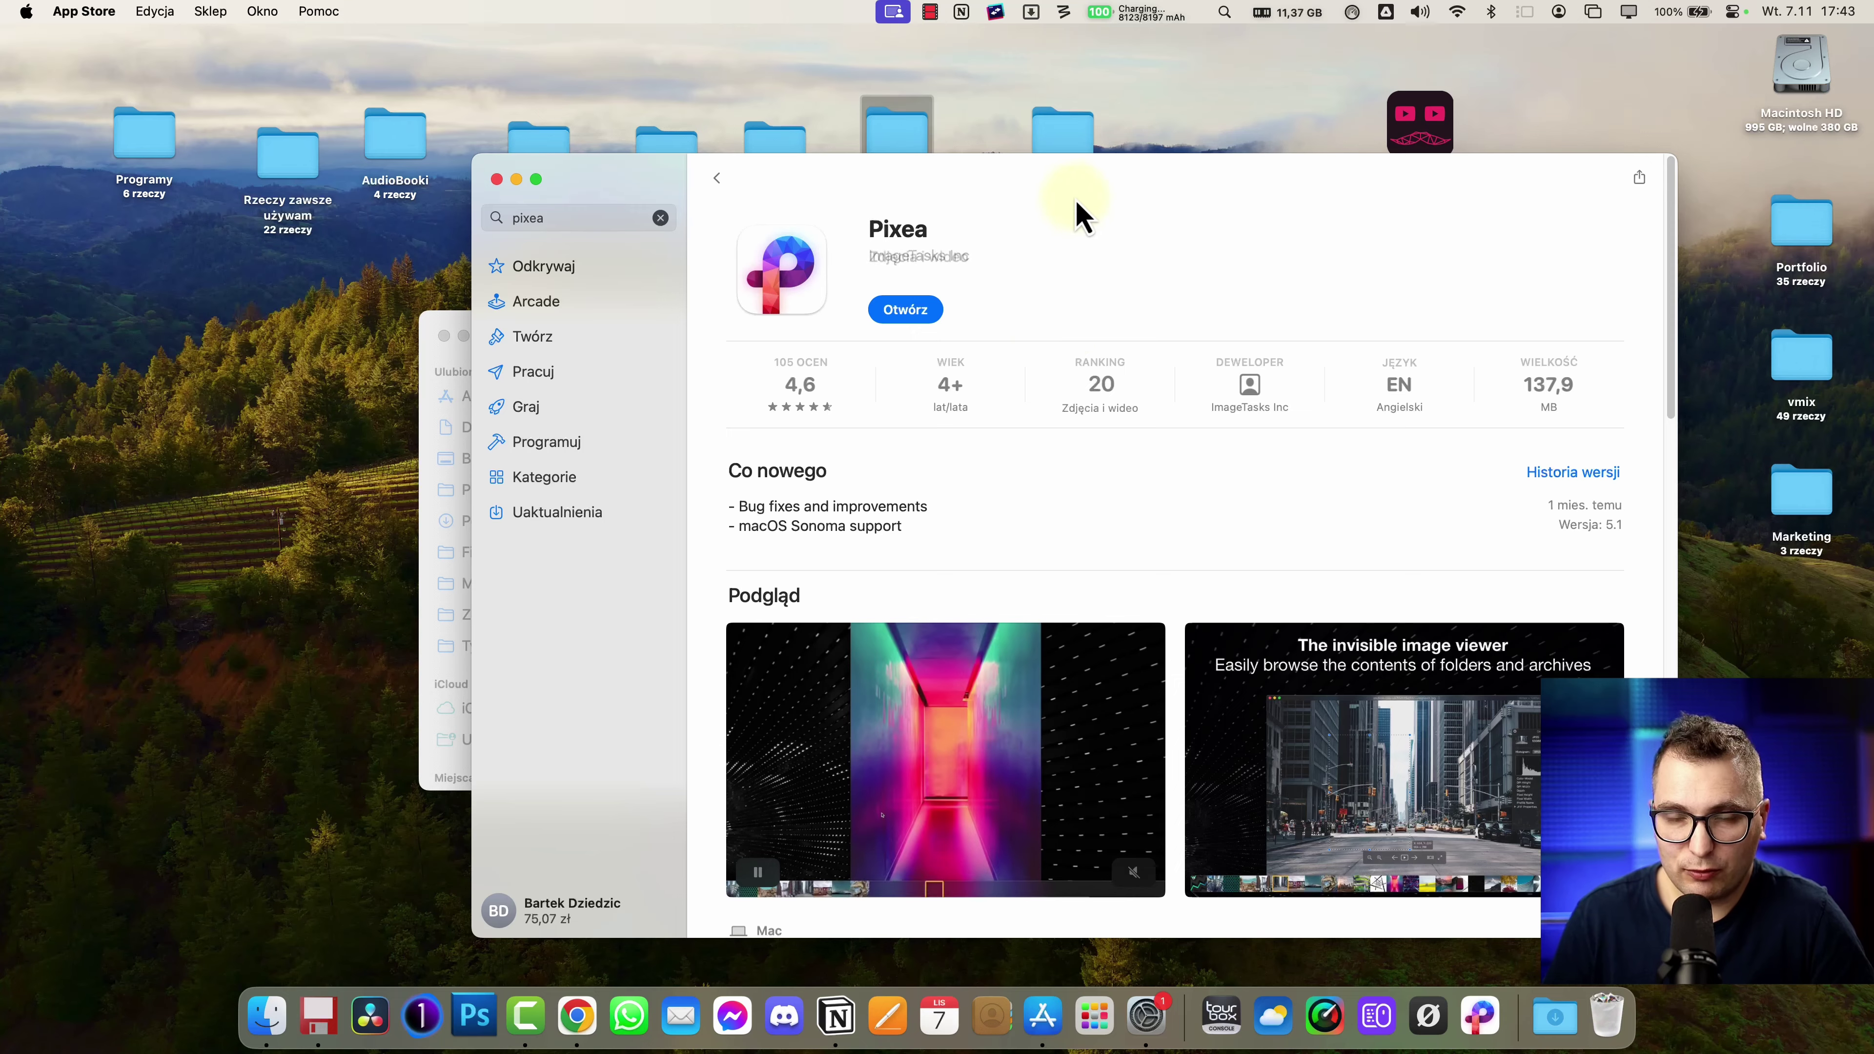
# - Look through the Pixea product page in the App Store, repositioning the window on the desktop
pyautogui.moveTo(1075, 209); pyautogui.dragTo(1024, 168)
pyautogui.scroll(-3, 966, 413)
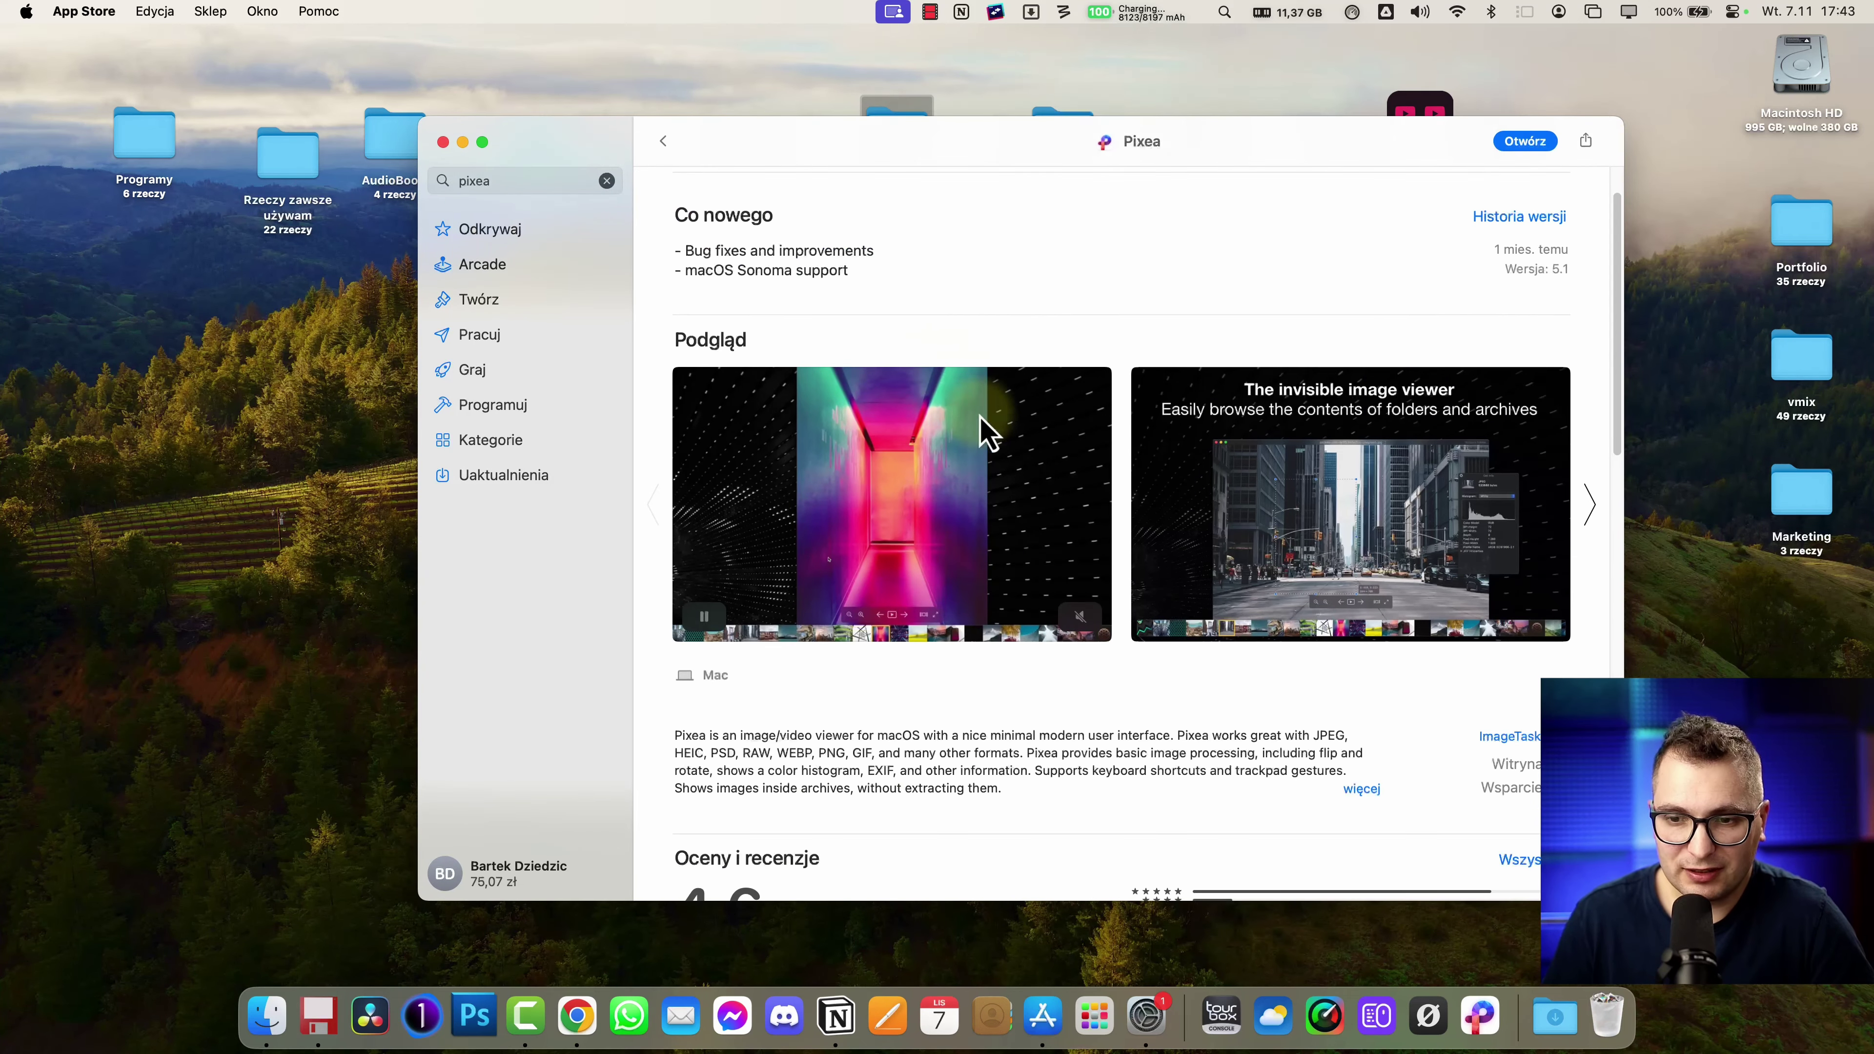
pyautogui.scroll(3, 989, 436)
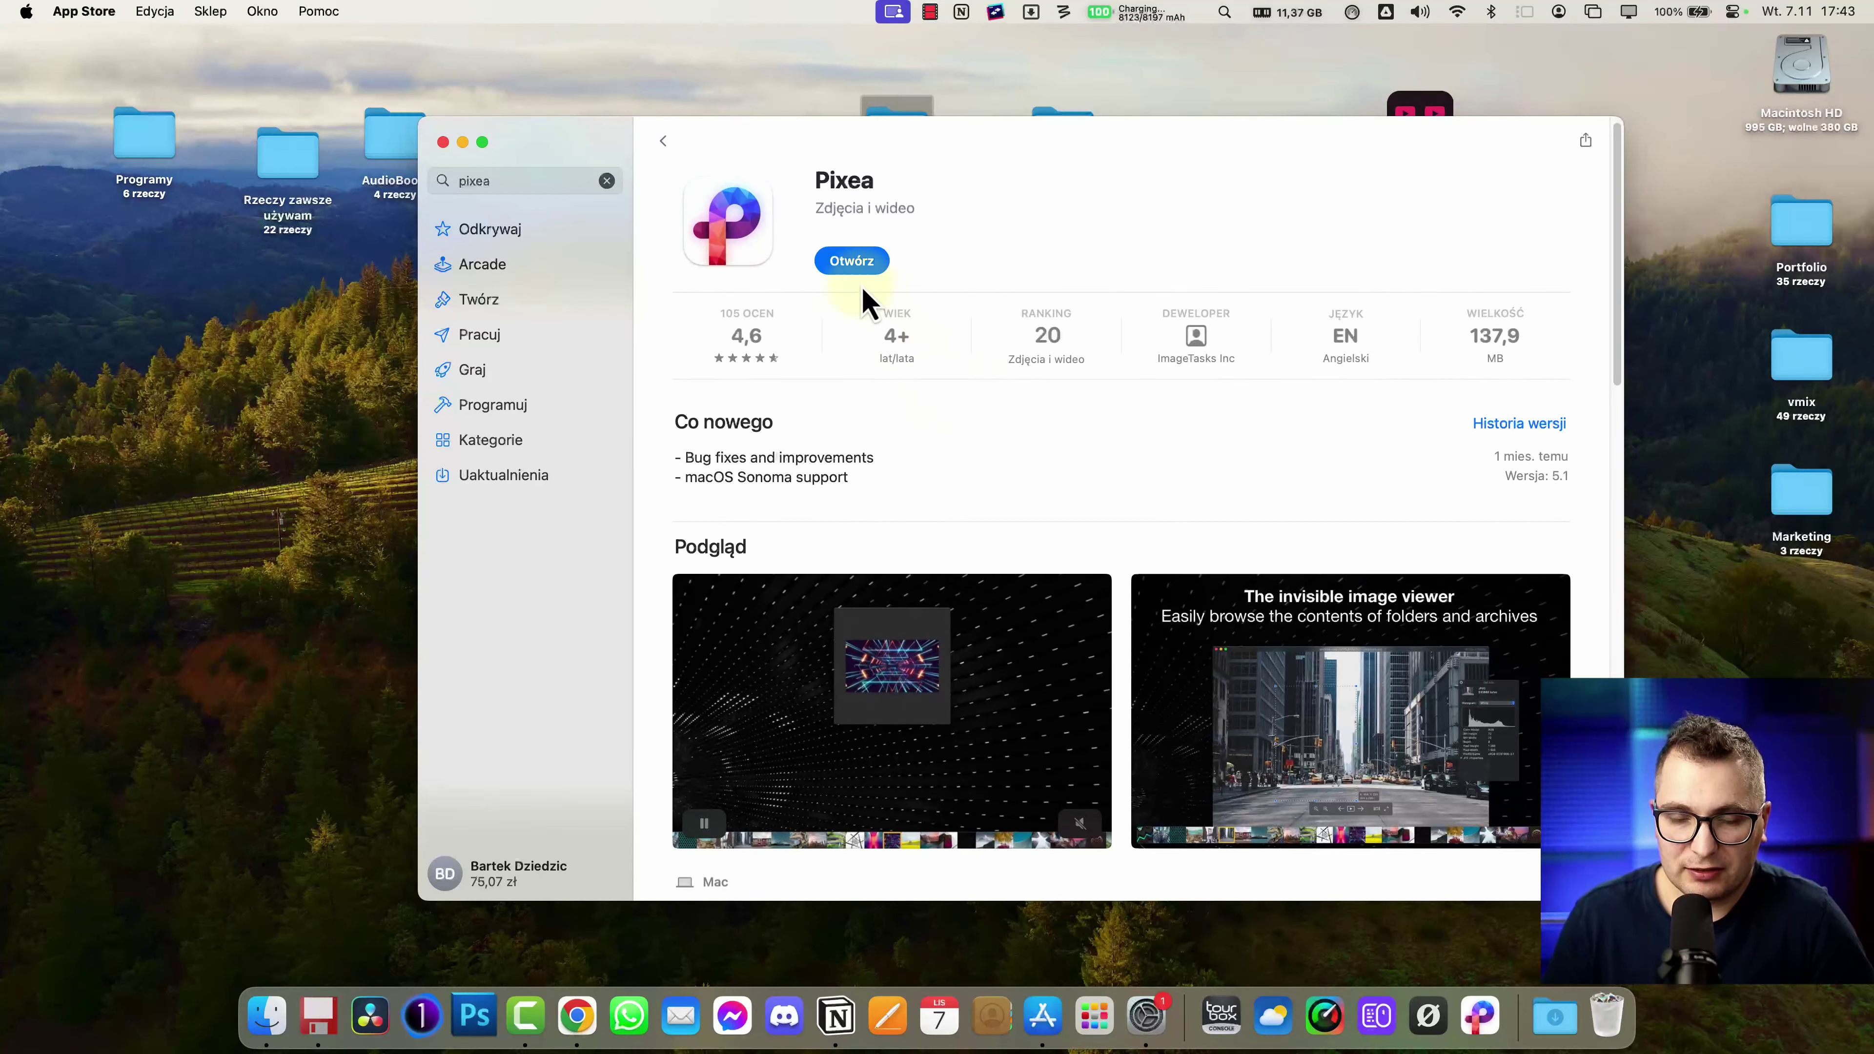
pyautogui.moveTo(902, 173); pyautogui.dragTo(975, 168)
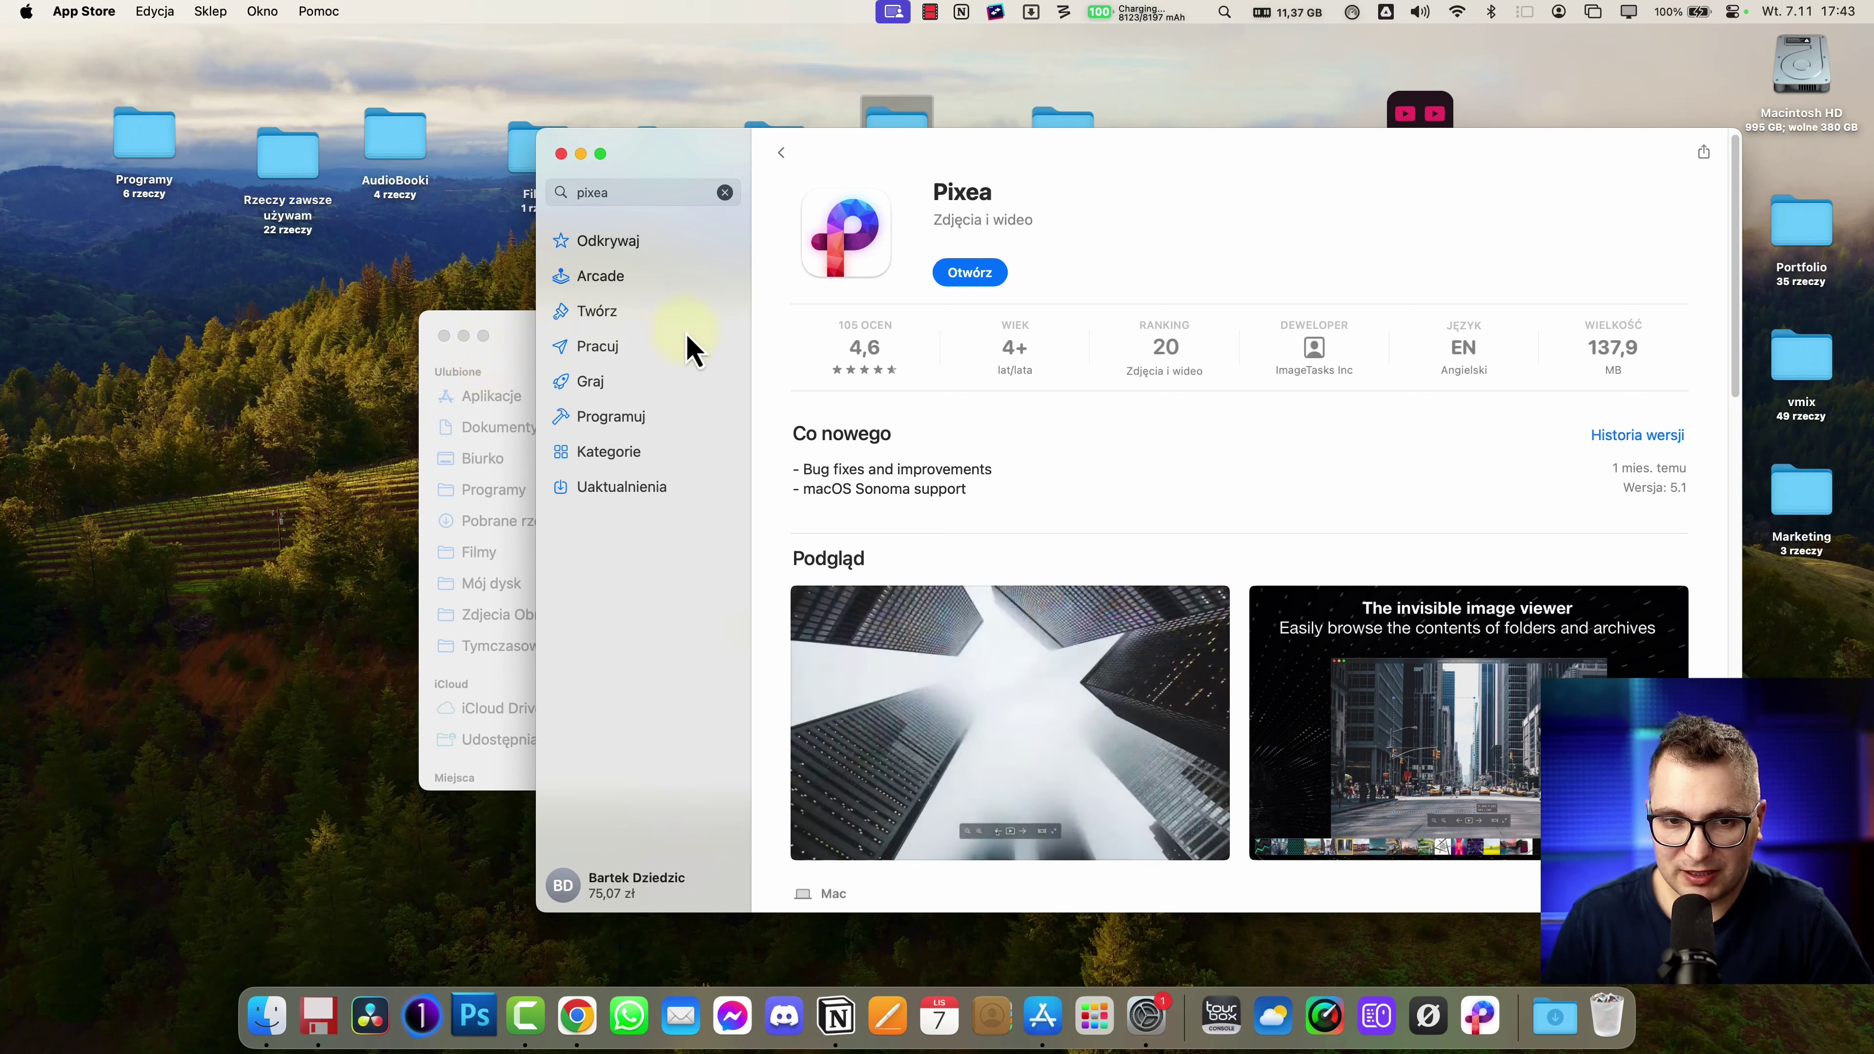
# - Open 108.jpg from the Miniaturki folder in Pixea and browse forward to 111.JPG
pyautogui.click(515, 351)
pyautogui.doubleClick(850, 627)
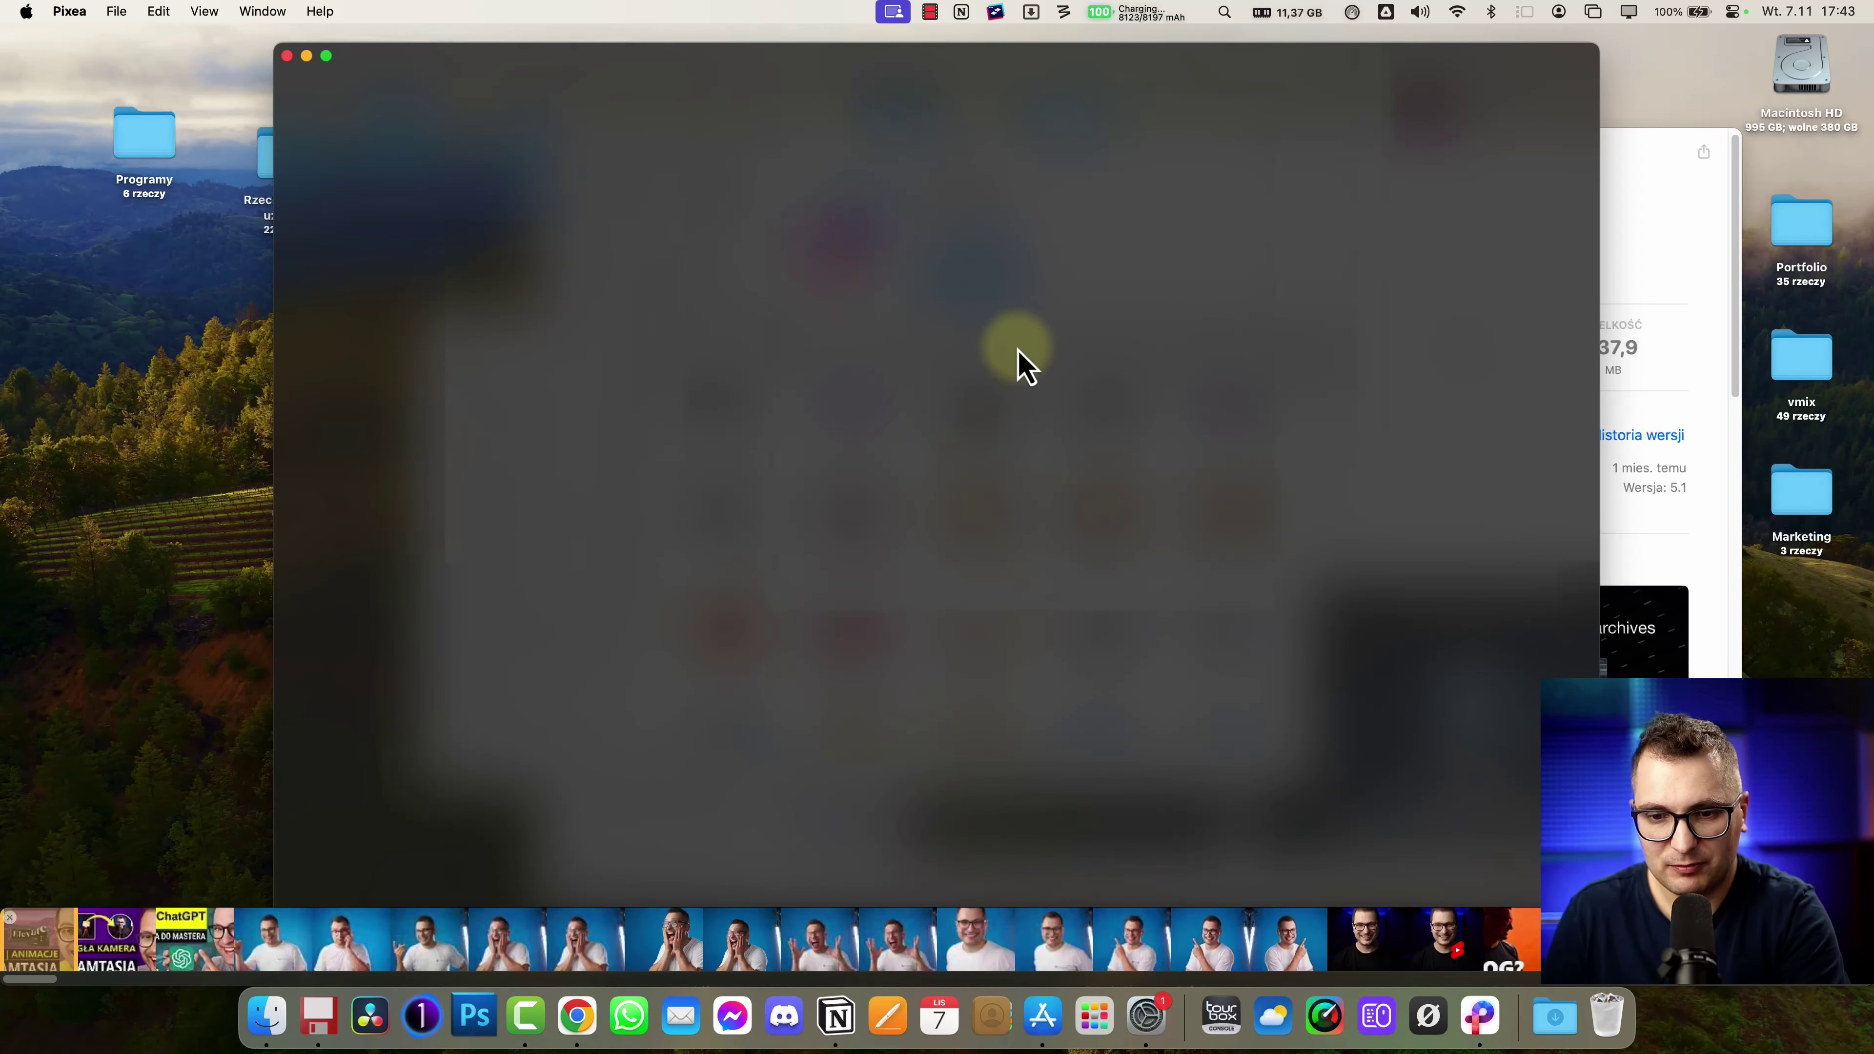
pyautogui.press('Right')
pyautogui.press('Right')
pyautogui.press('Right')
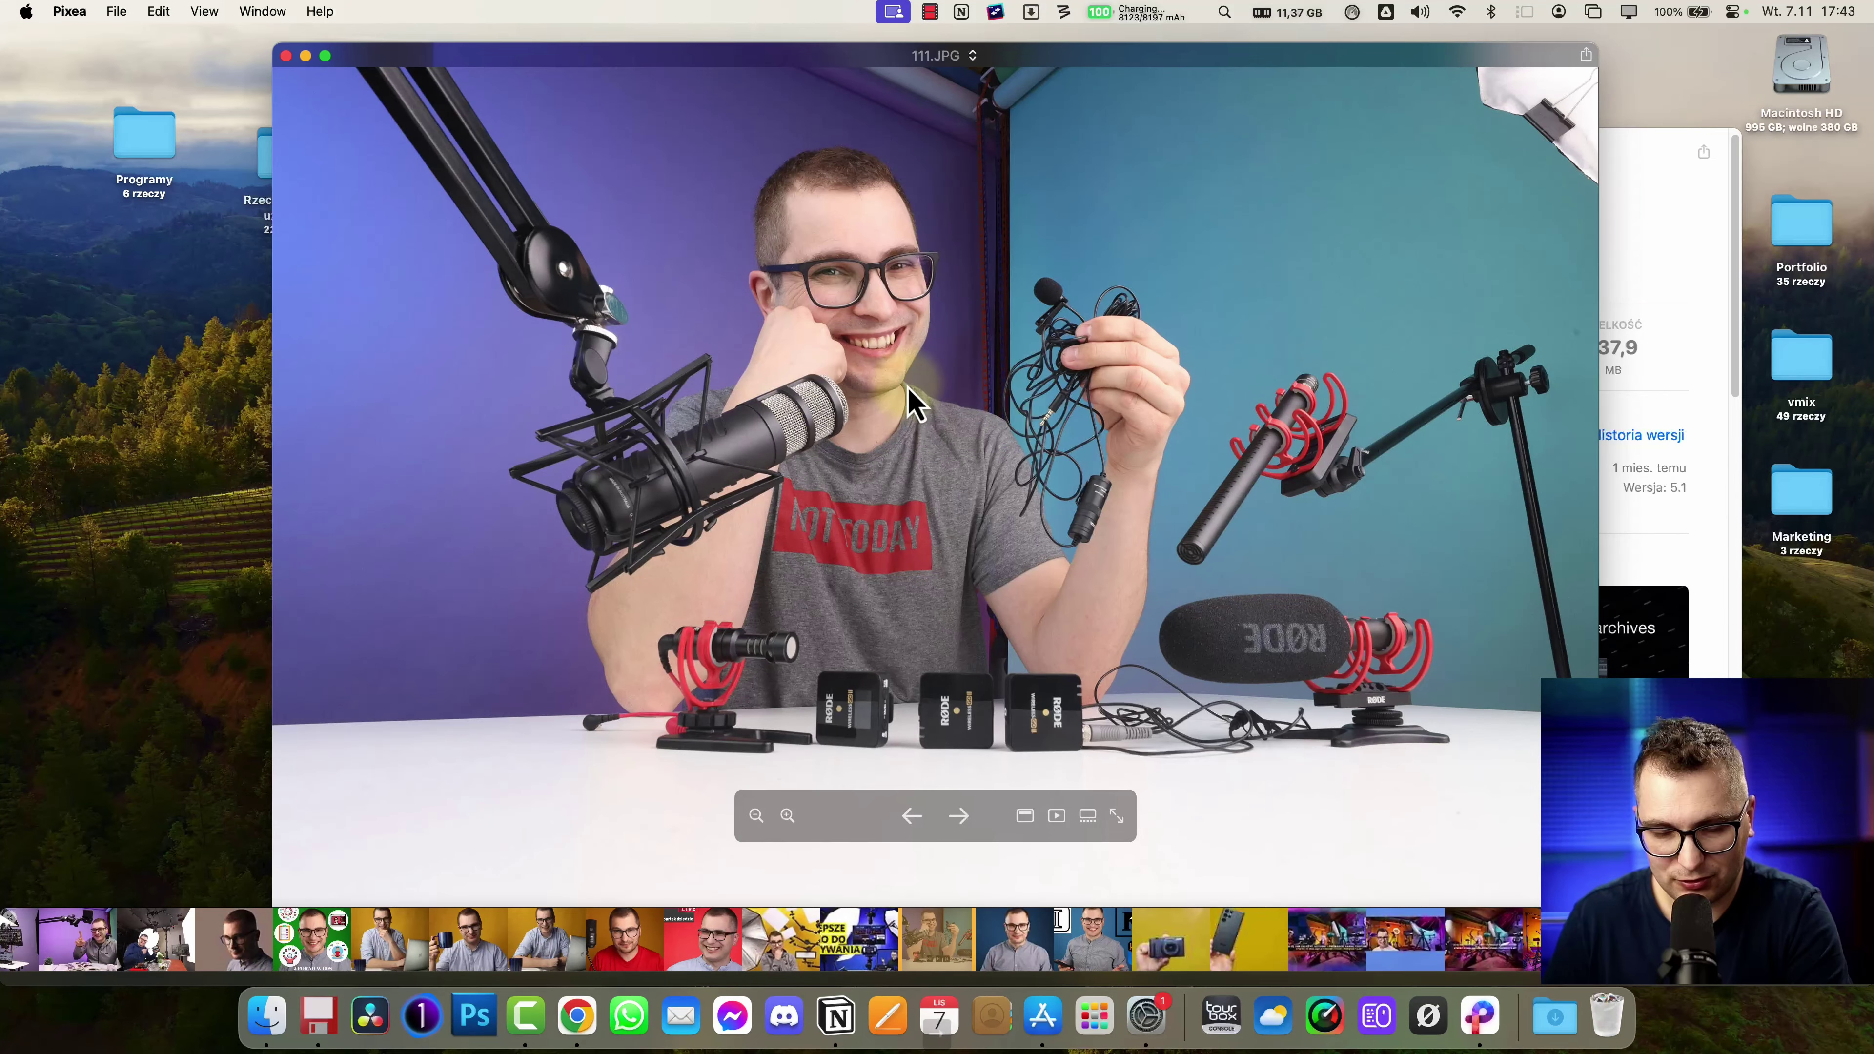
# - Hide Pixea's thumbnail strip, advance to 112.jpg, and close the viewer
pyautogui.click(1089, 828)
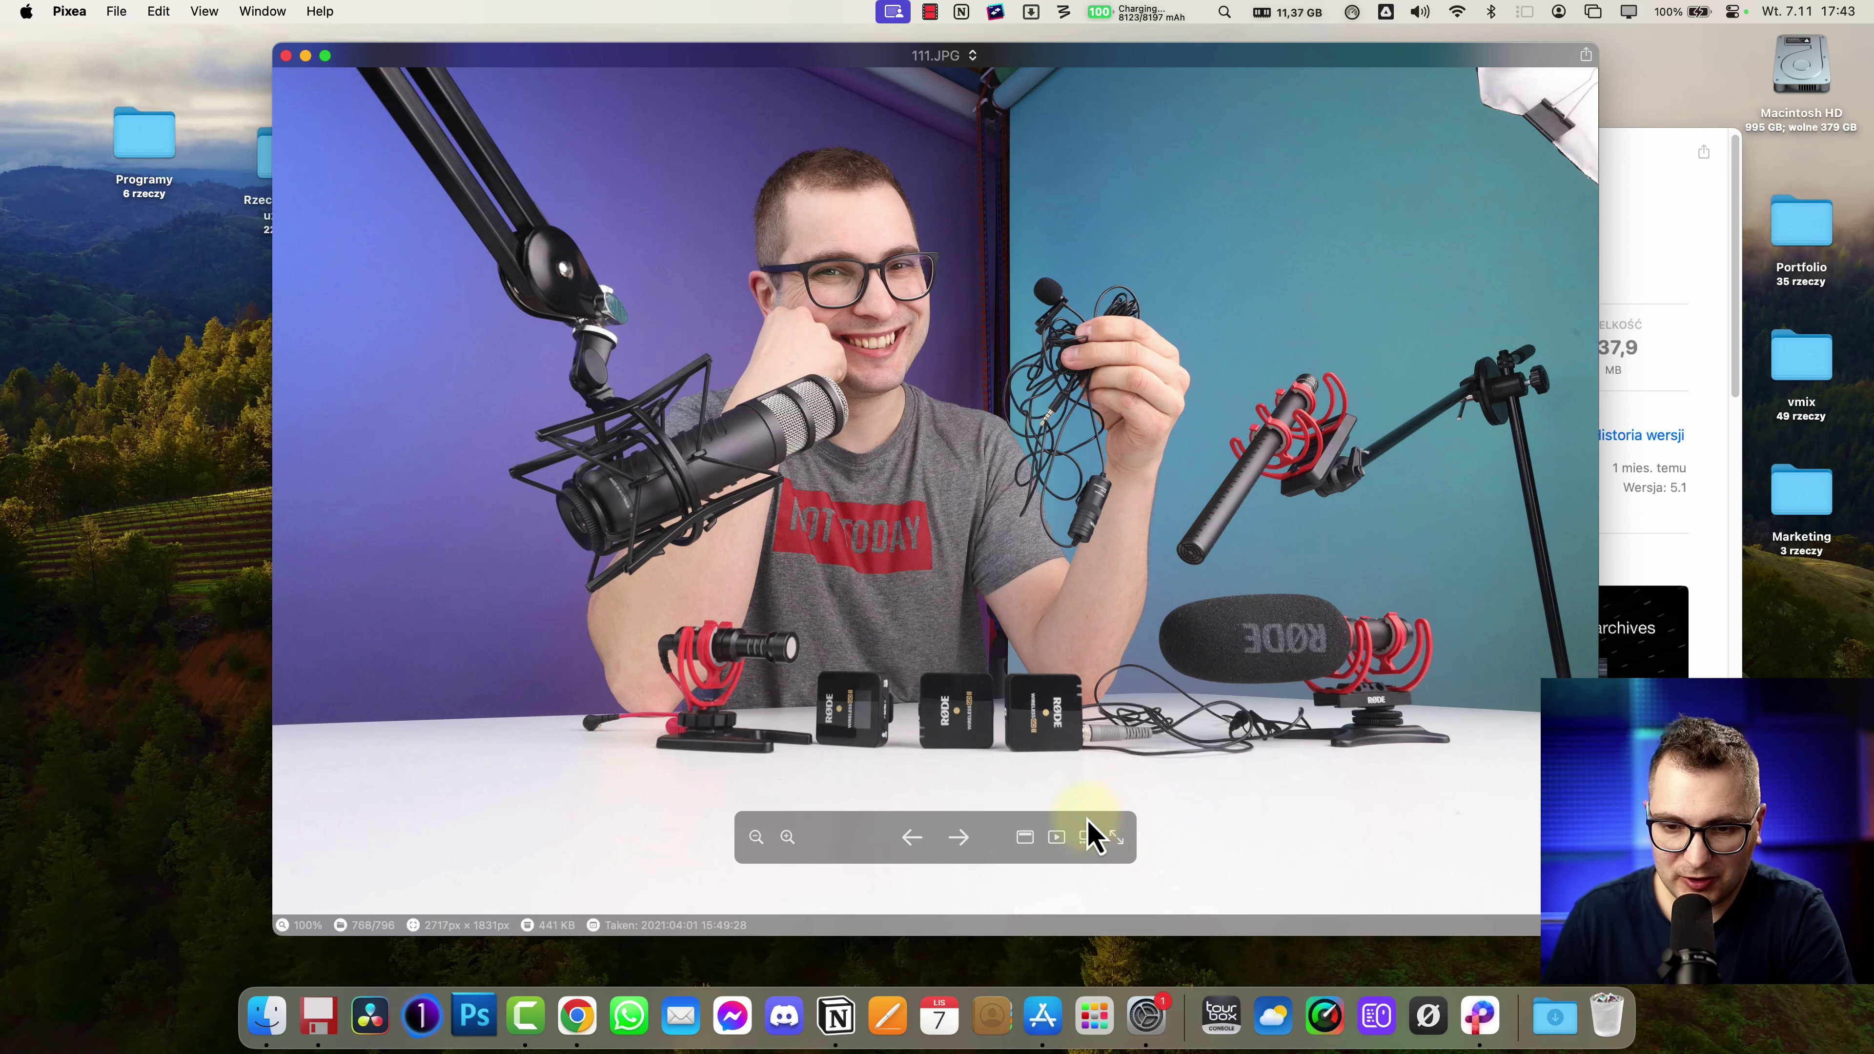
pyautogui.moveTo(1077, 927)
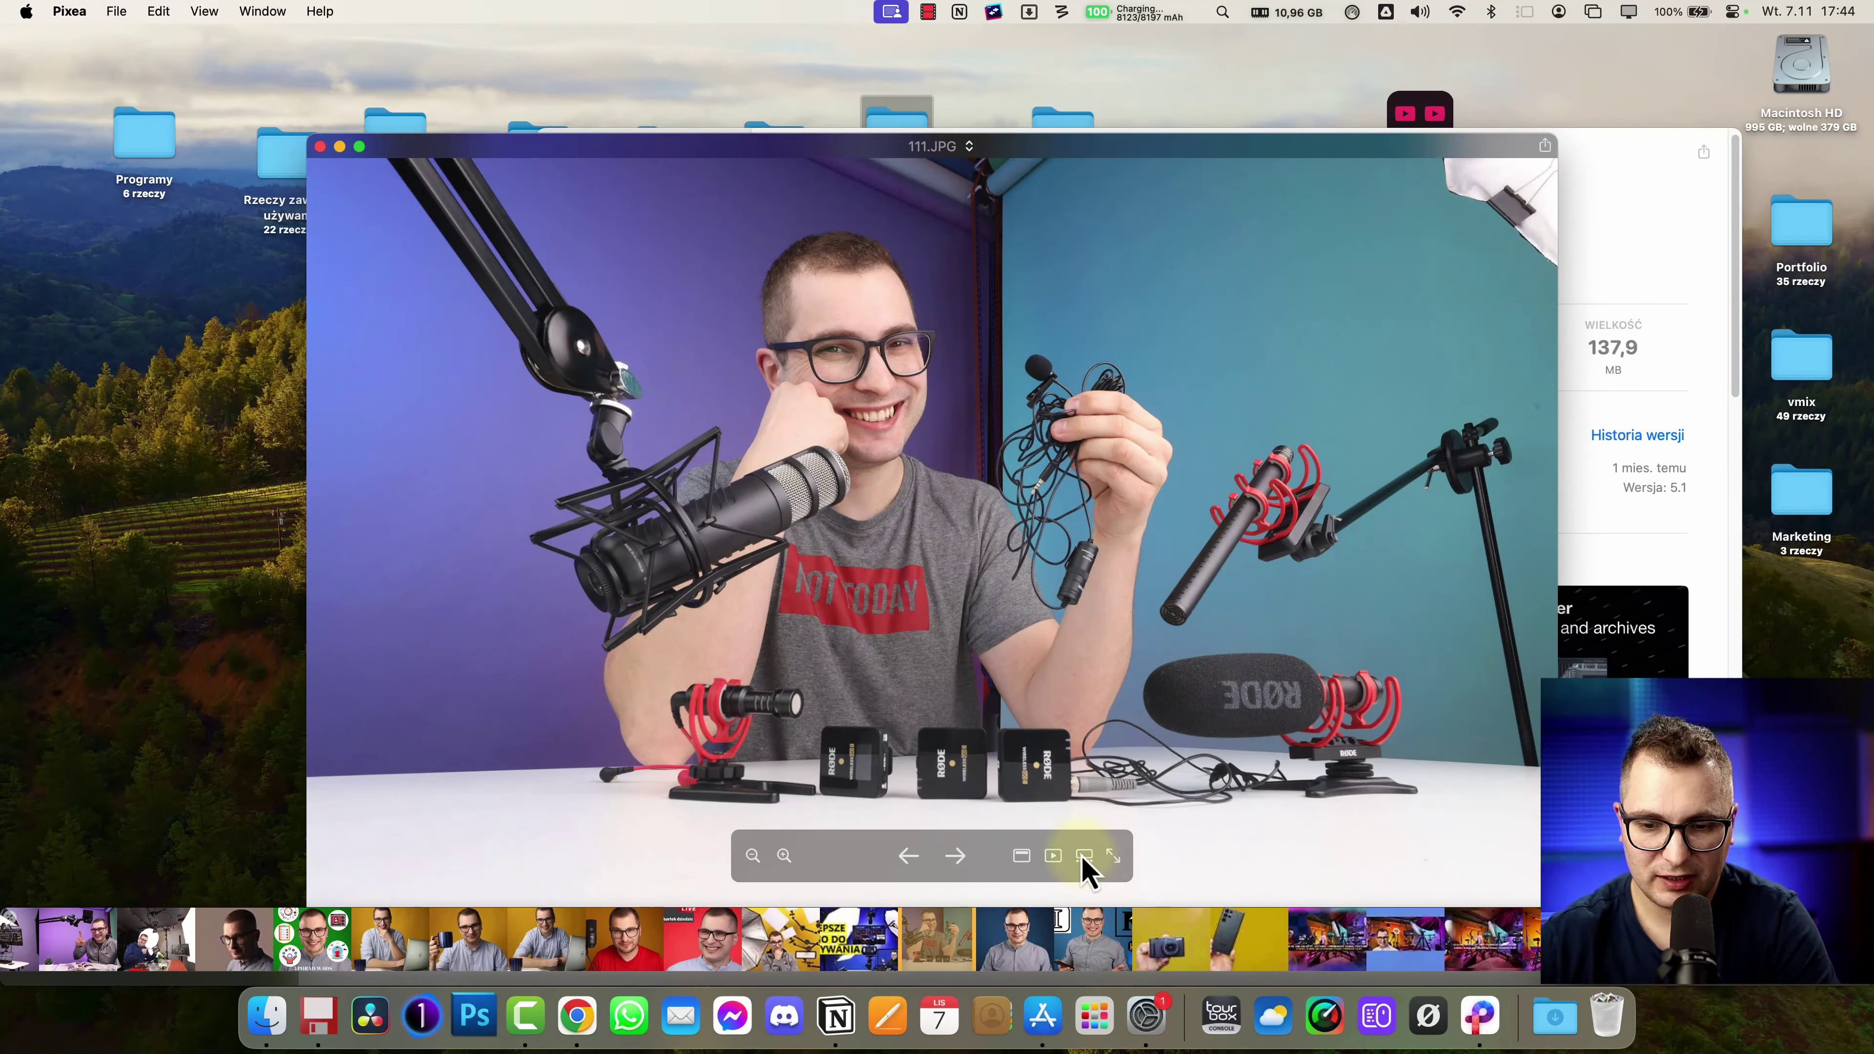
pyautogui.click(1084, 856)
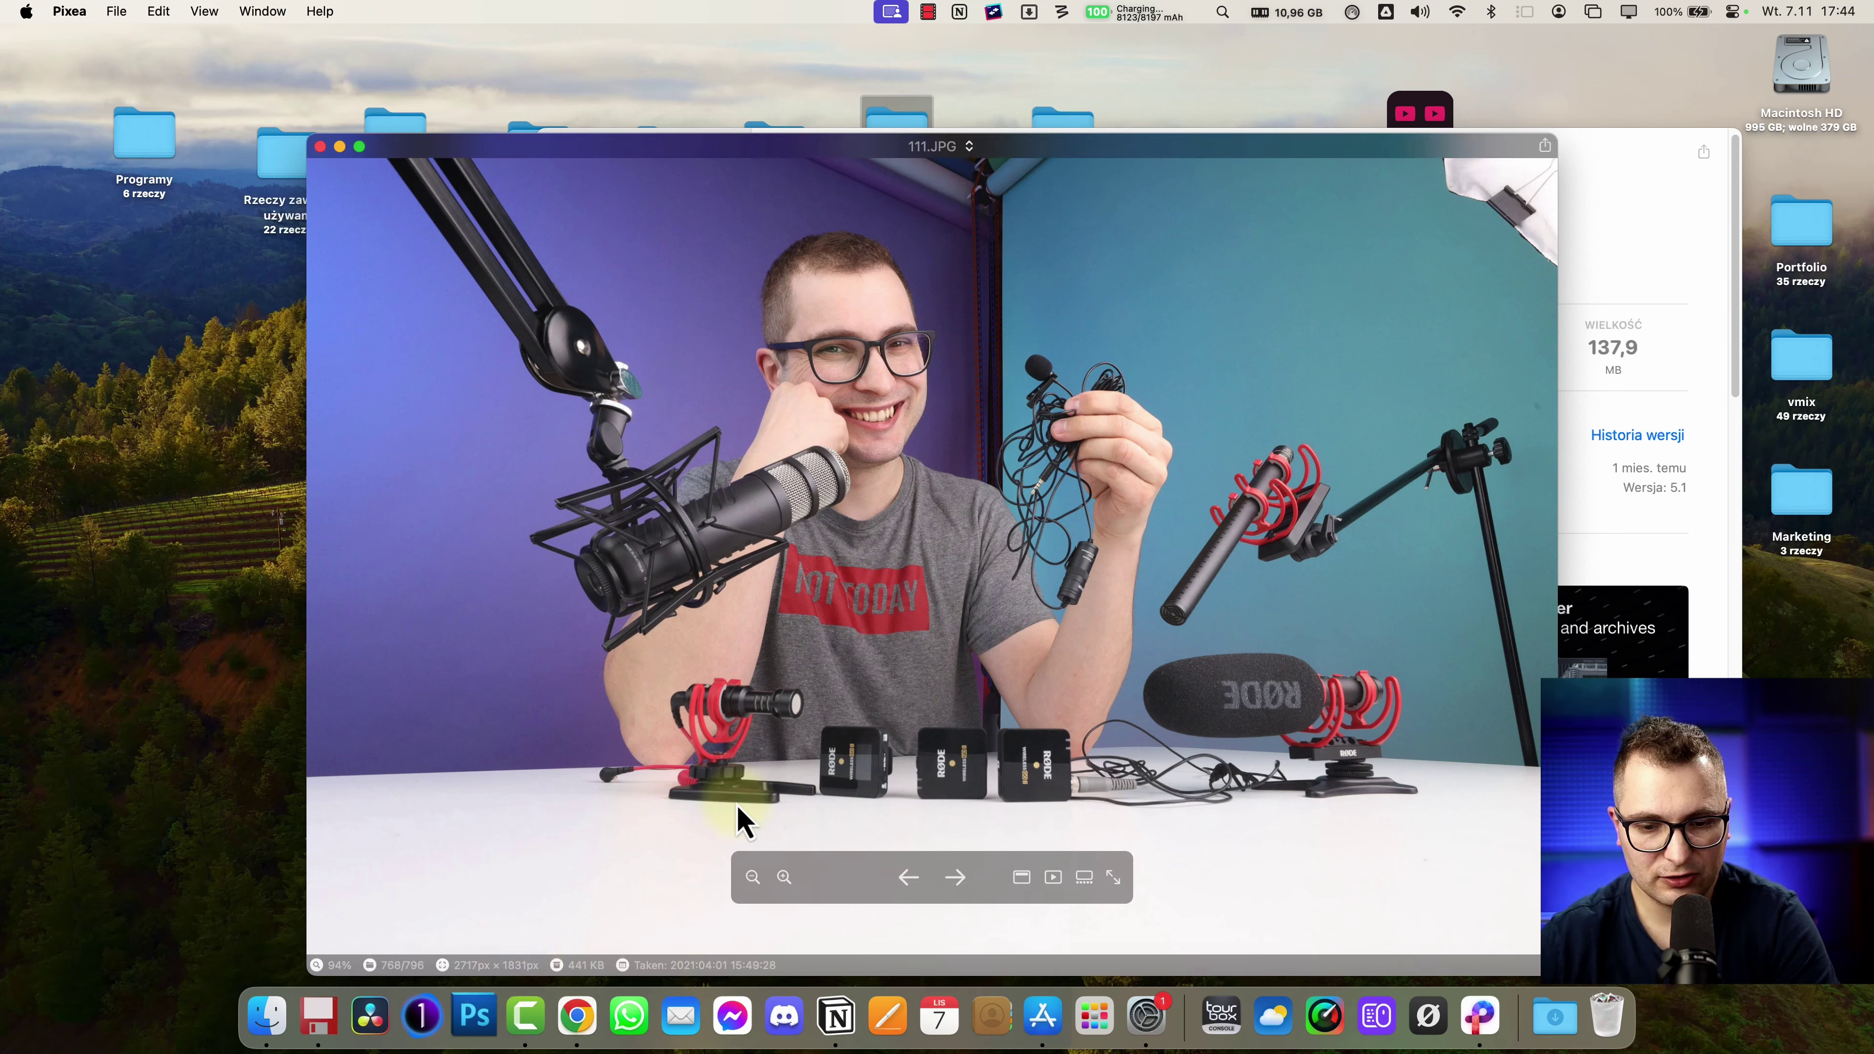
pyautogui.click(956, 879)
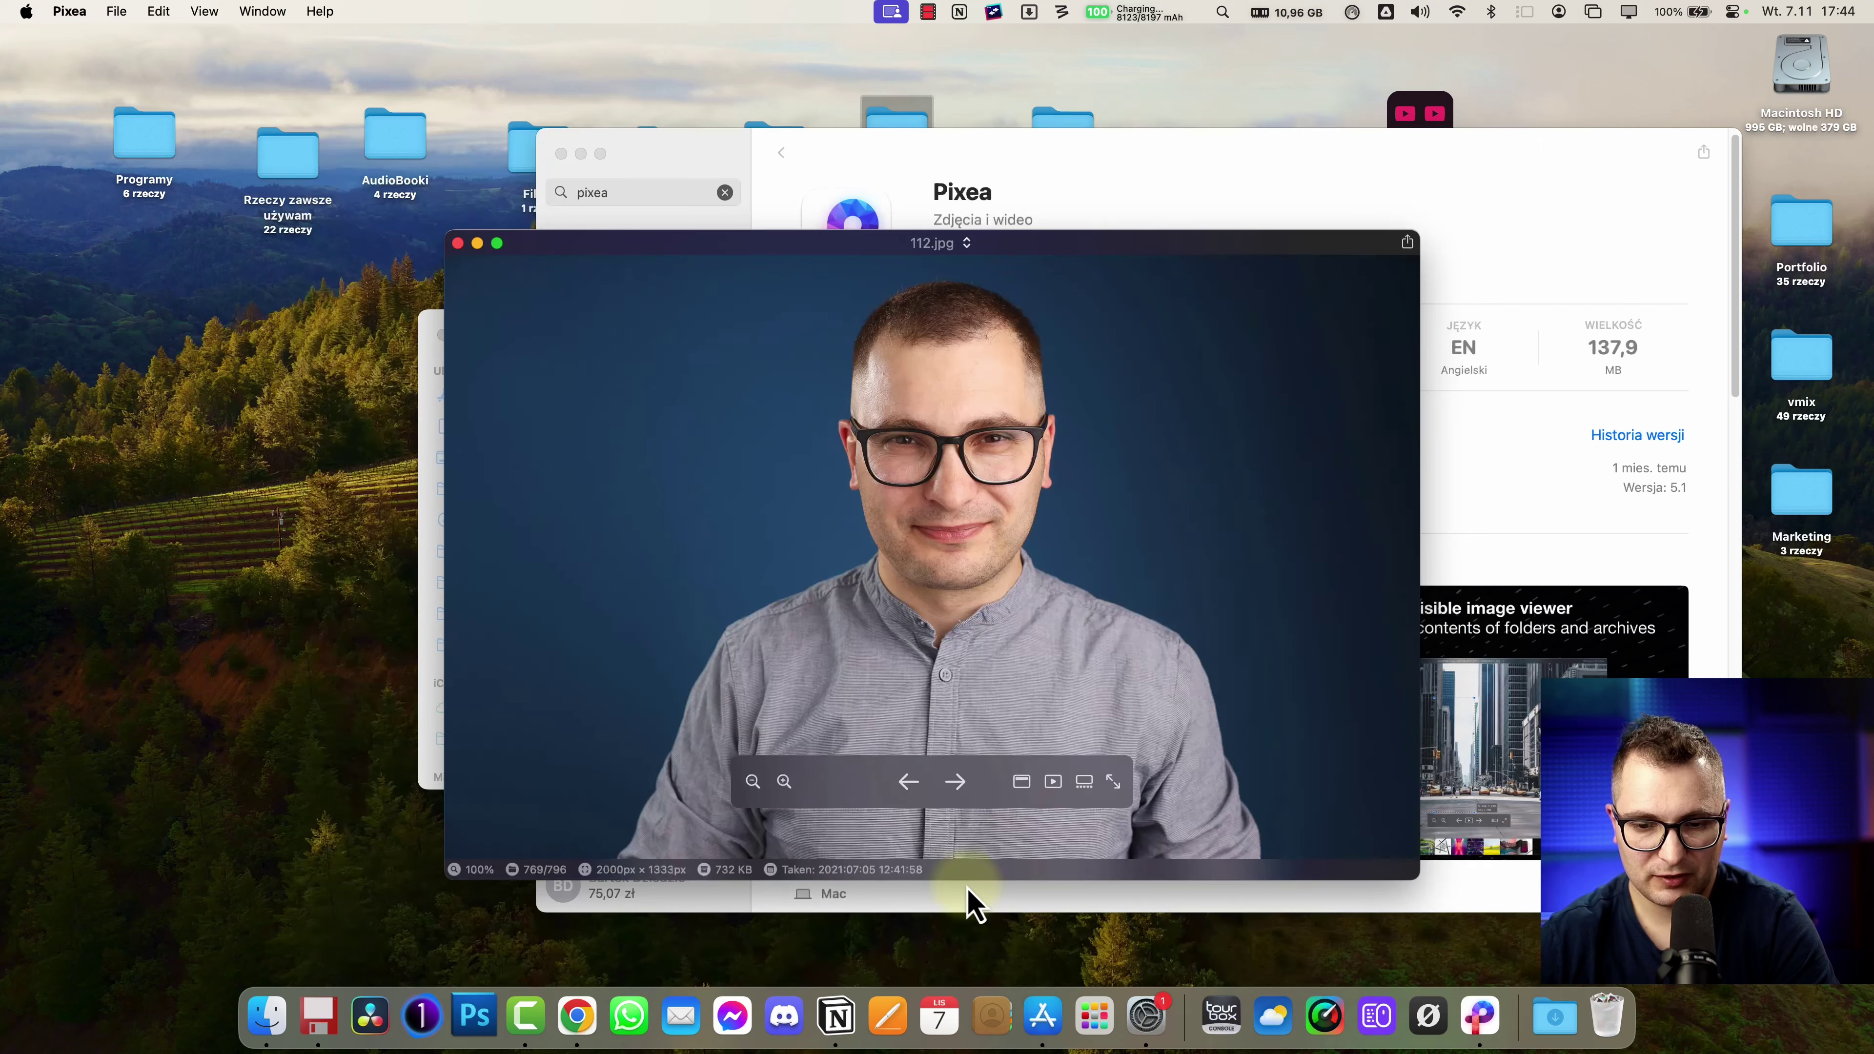
pyautogui.click(458, 245)
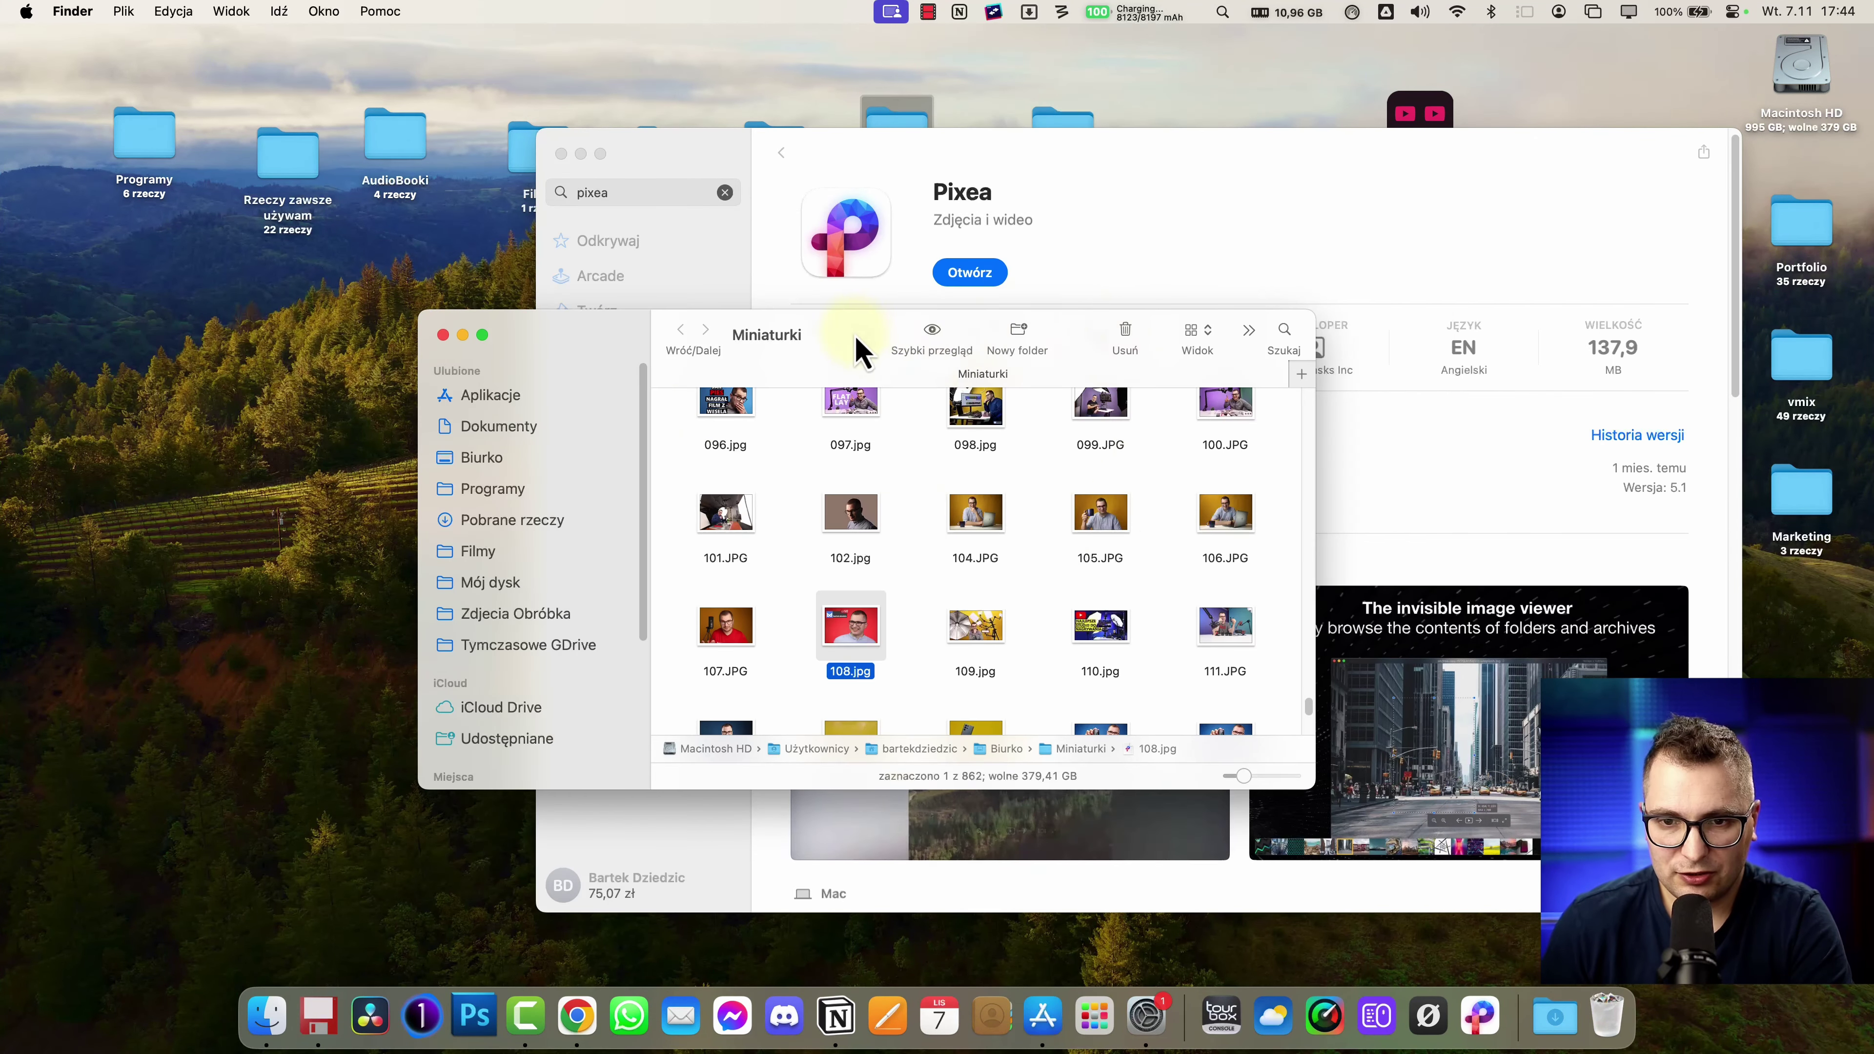
# - Open the file information for 102.jpg and choose Pixea.app as the application that opens it
pyautogui.click(860, 517)
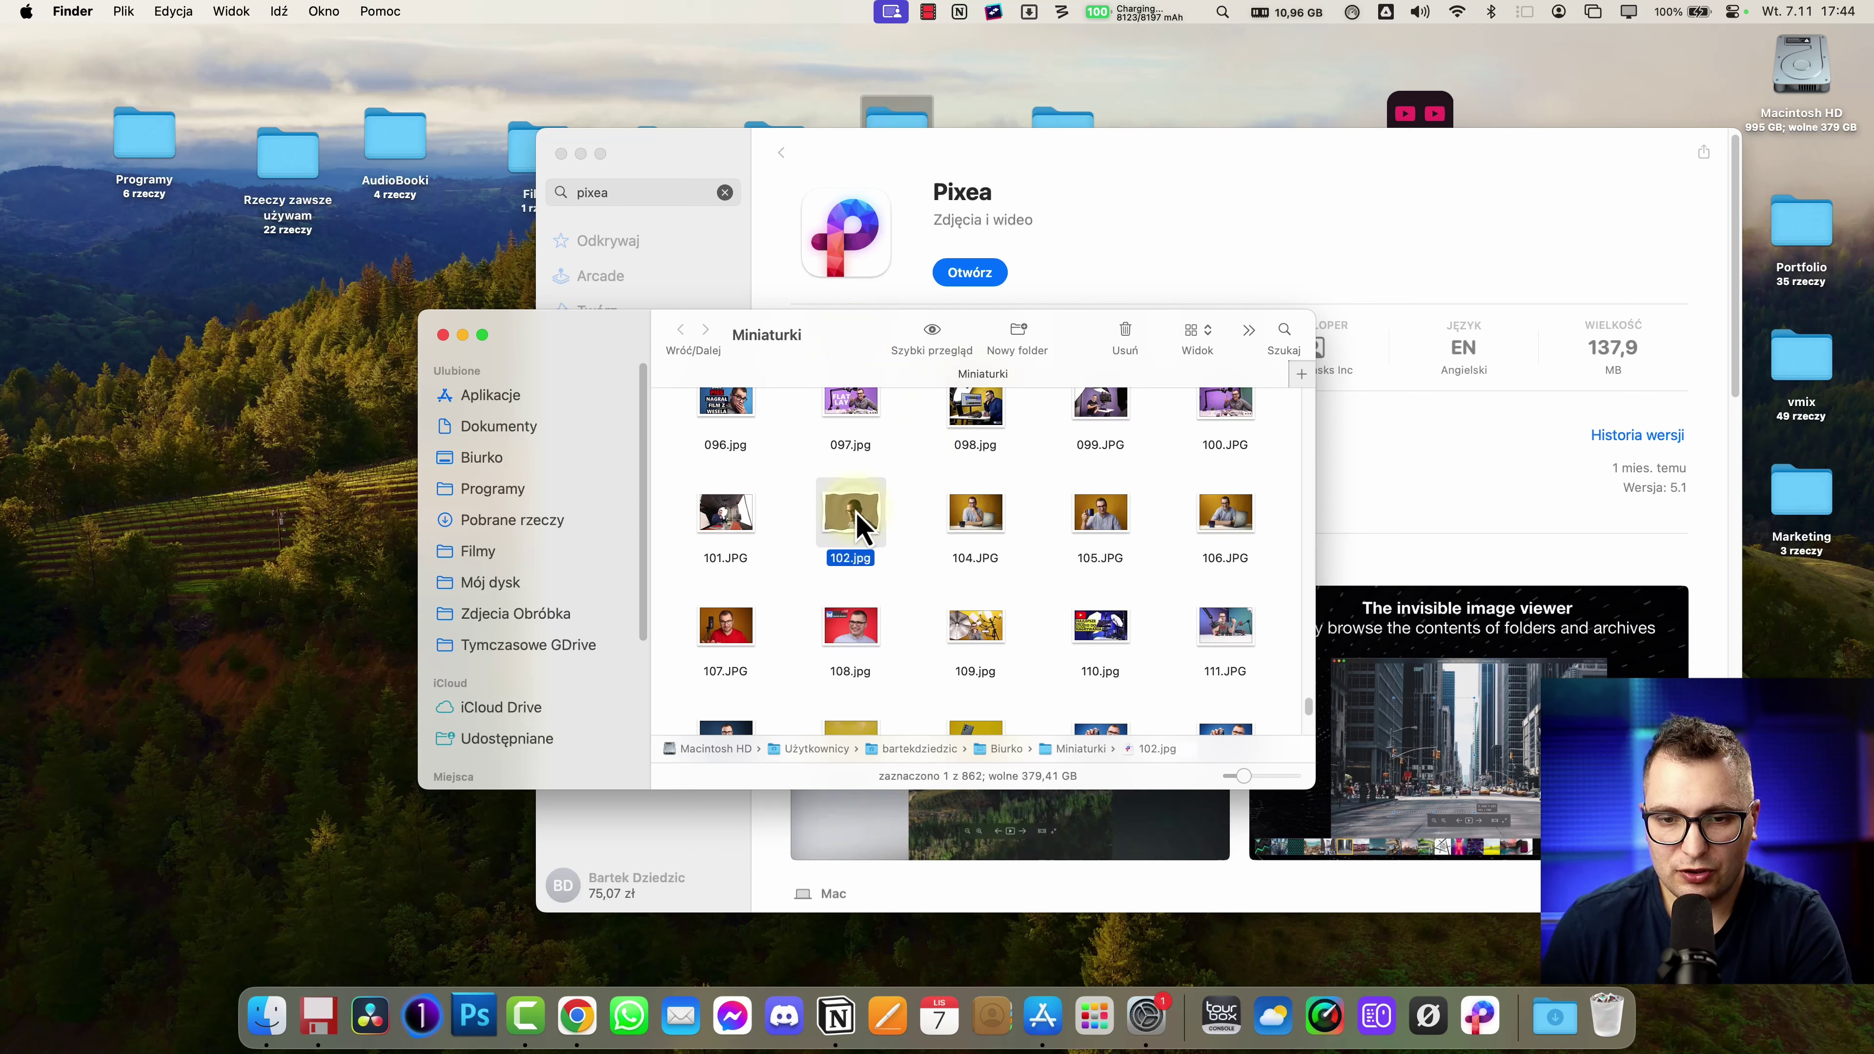
pyautogui.rightClick(858, 514)
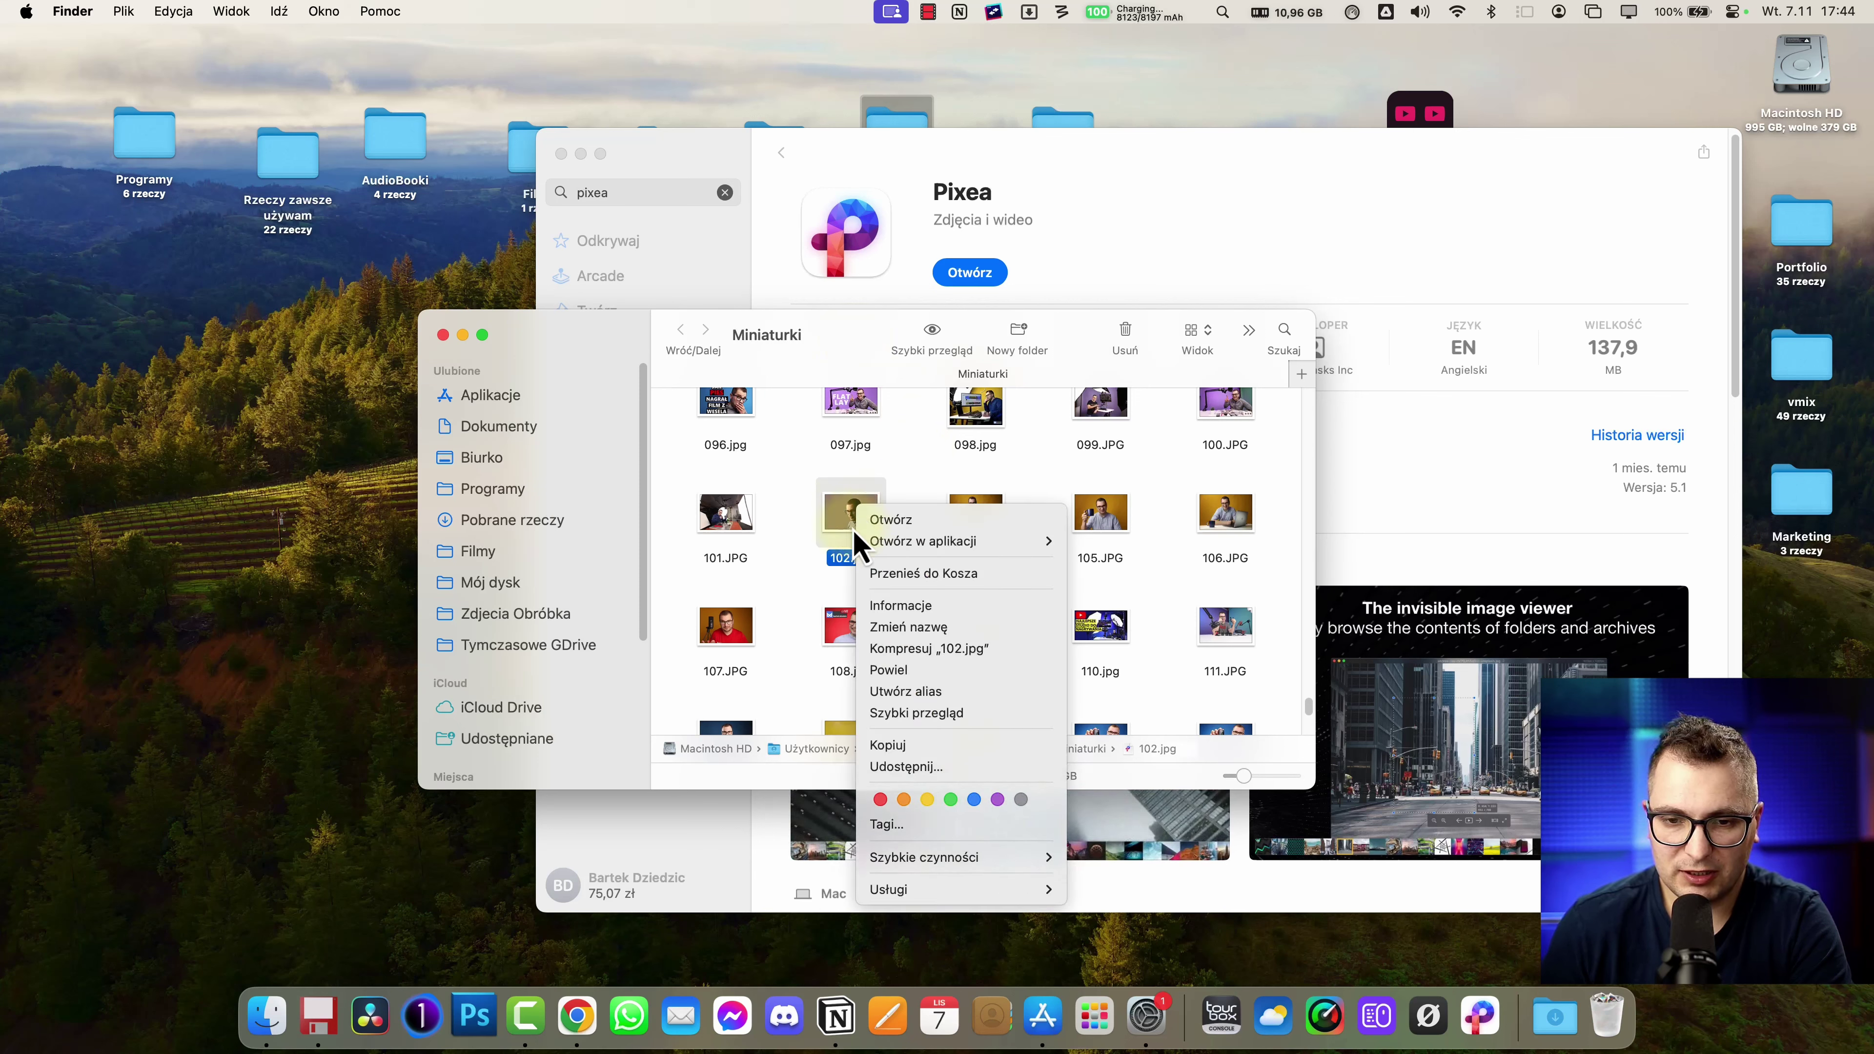
pyautogui.click(895, 610)
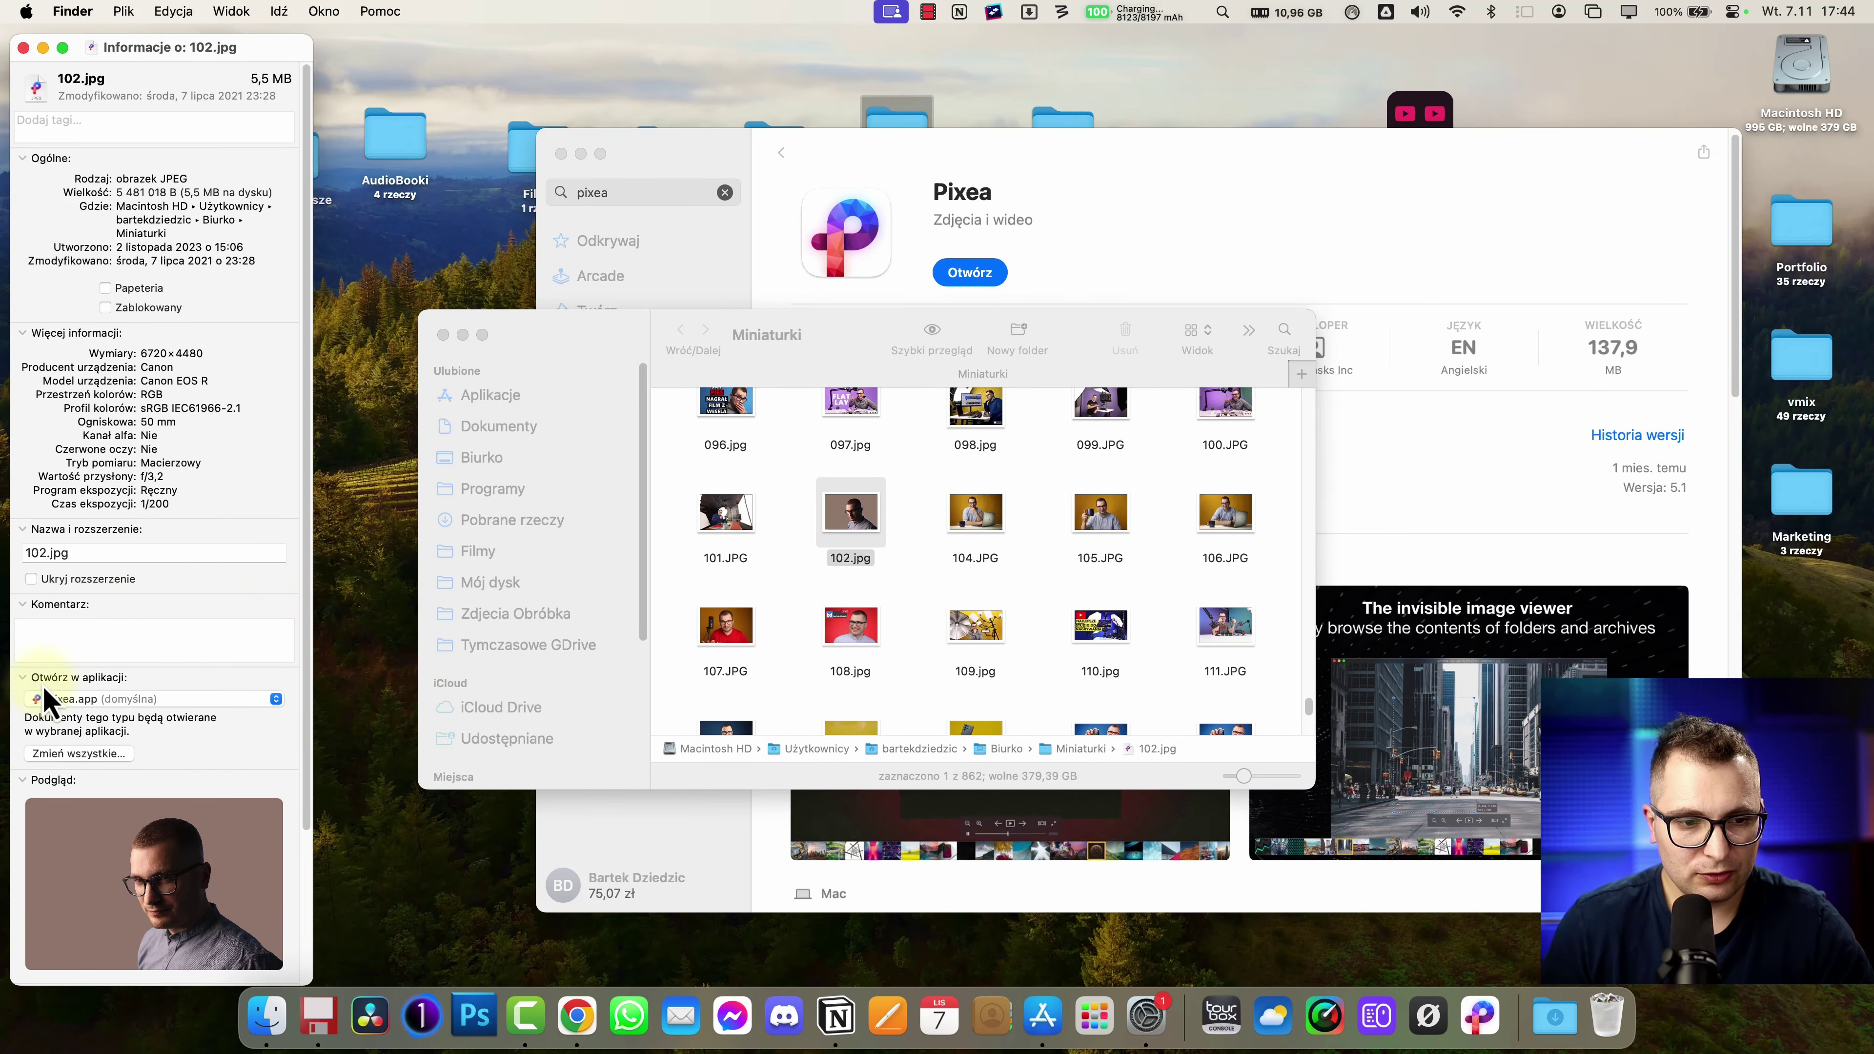
pyautogui.click(108, 699)
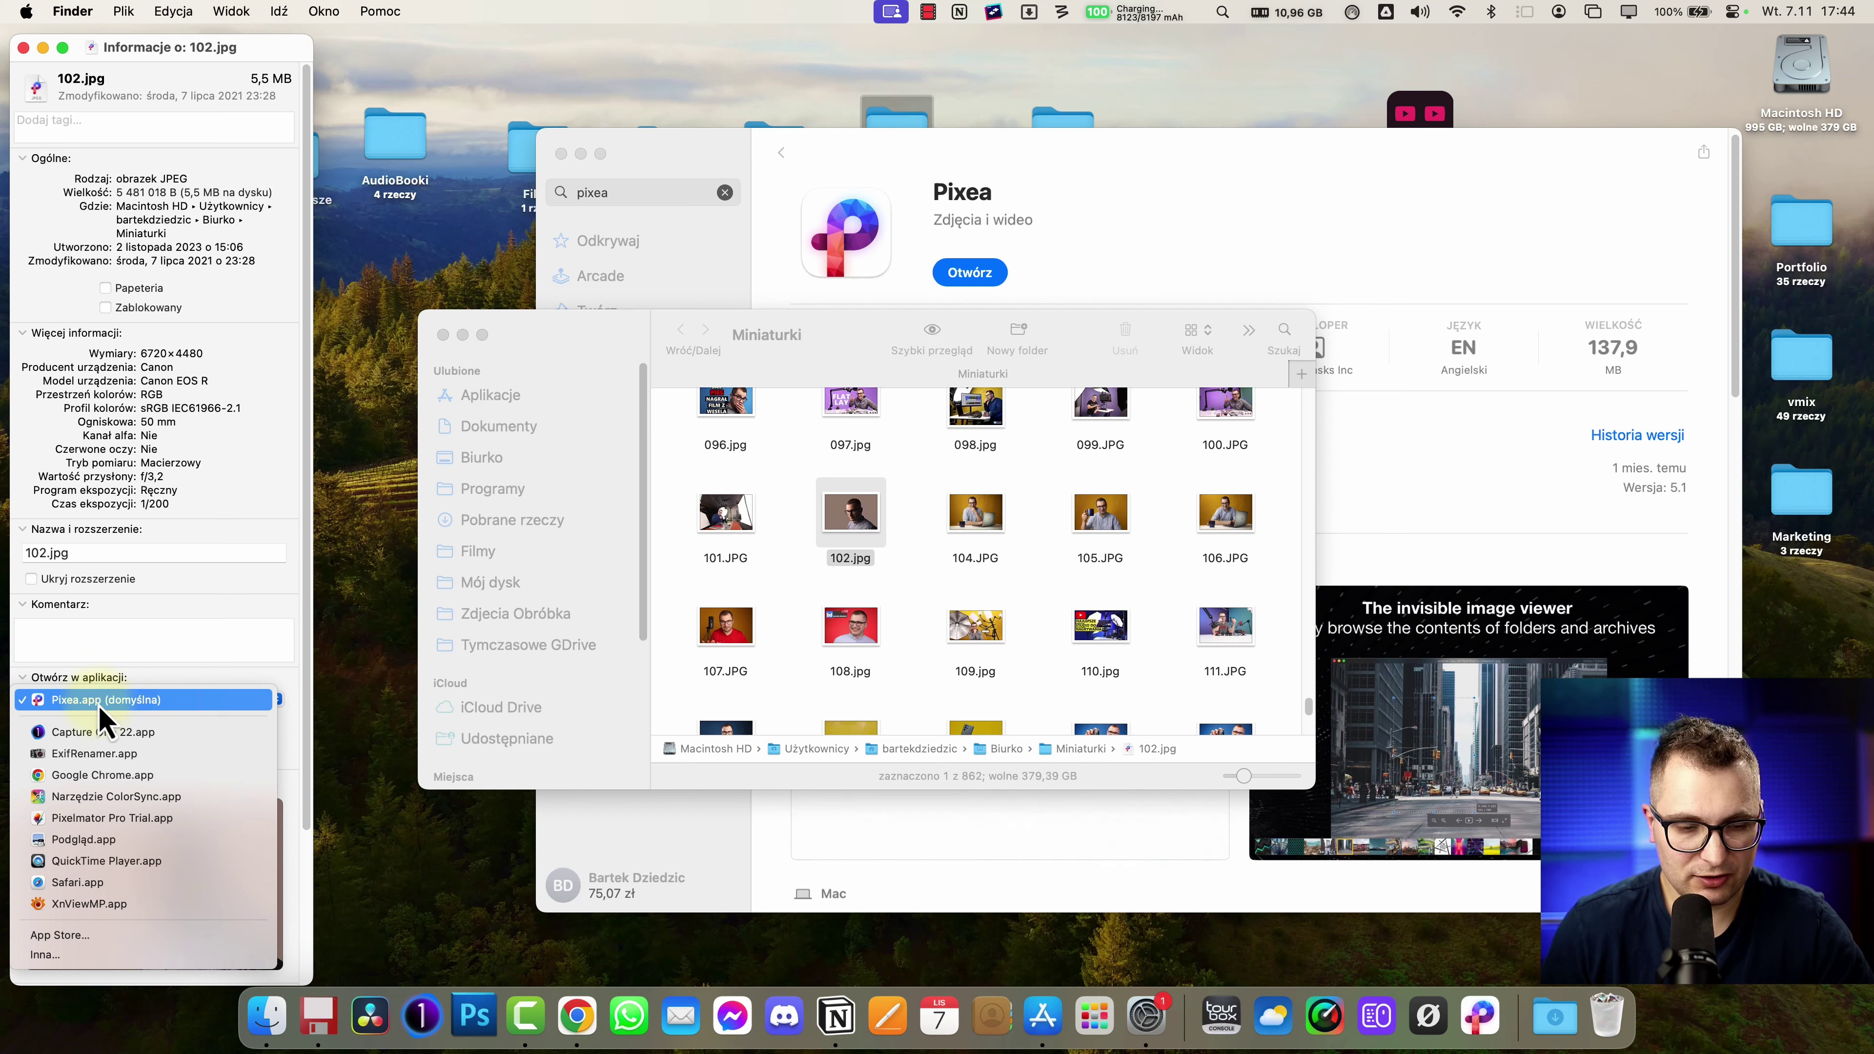
pyautogui.click(108, 701)
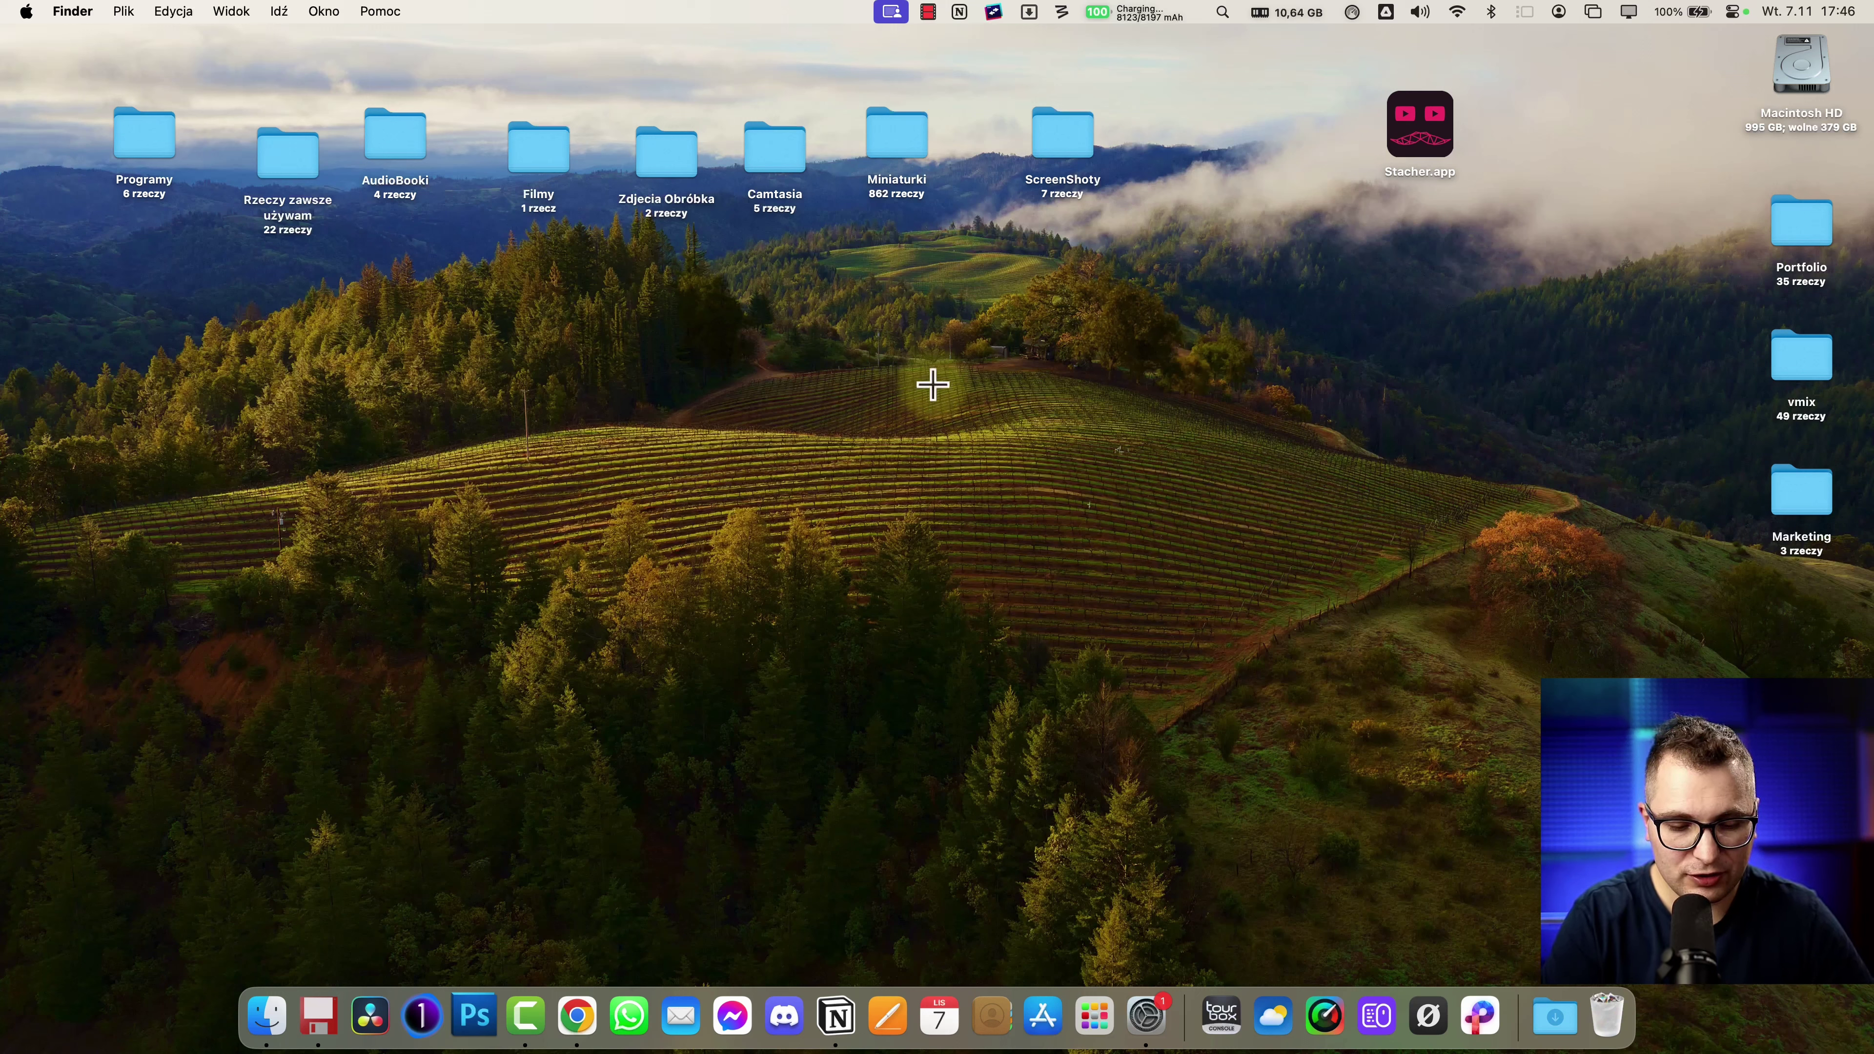
# - Mark a rectangular screenshot area over the middle of the desktop and choose Inne miejsce as the save location option
pyautogui.press('super+shift+5')
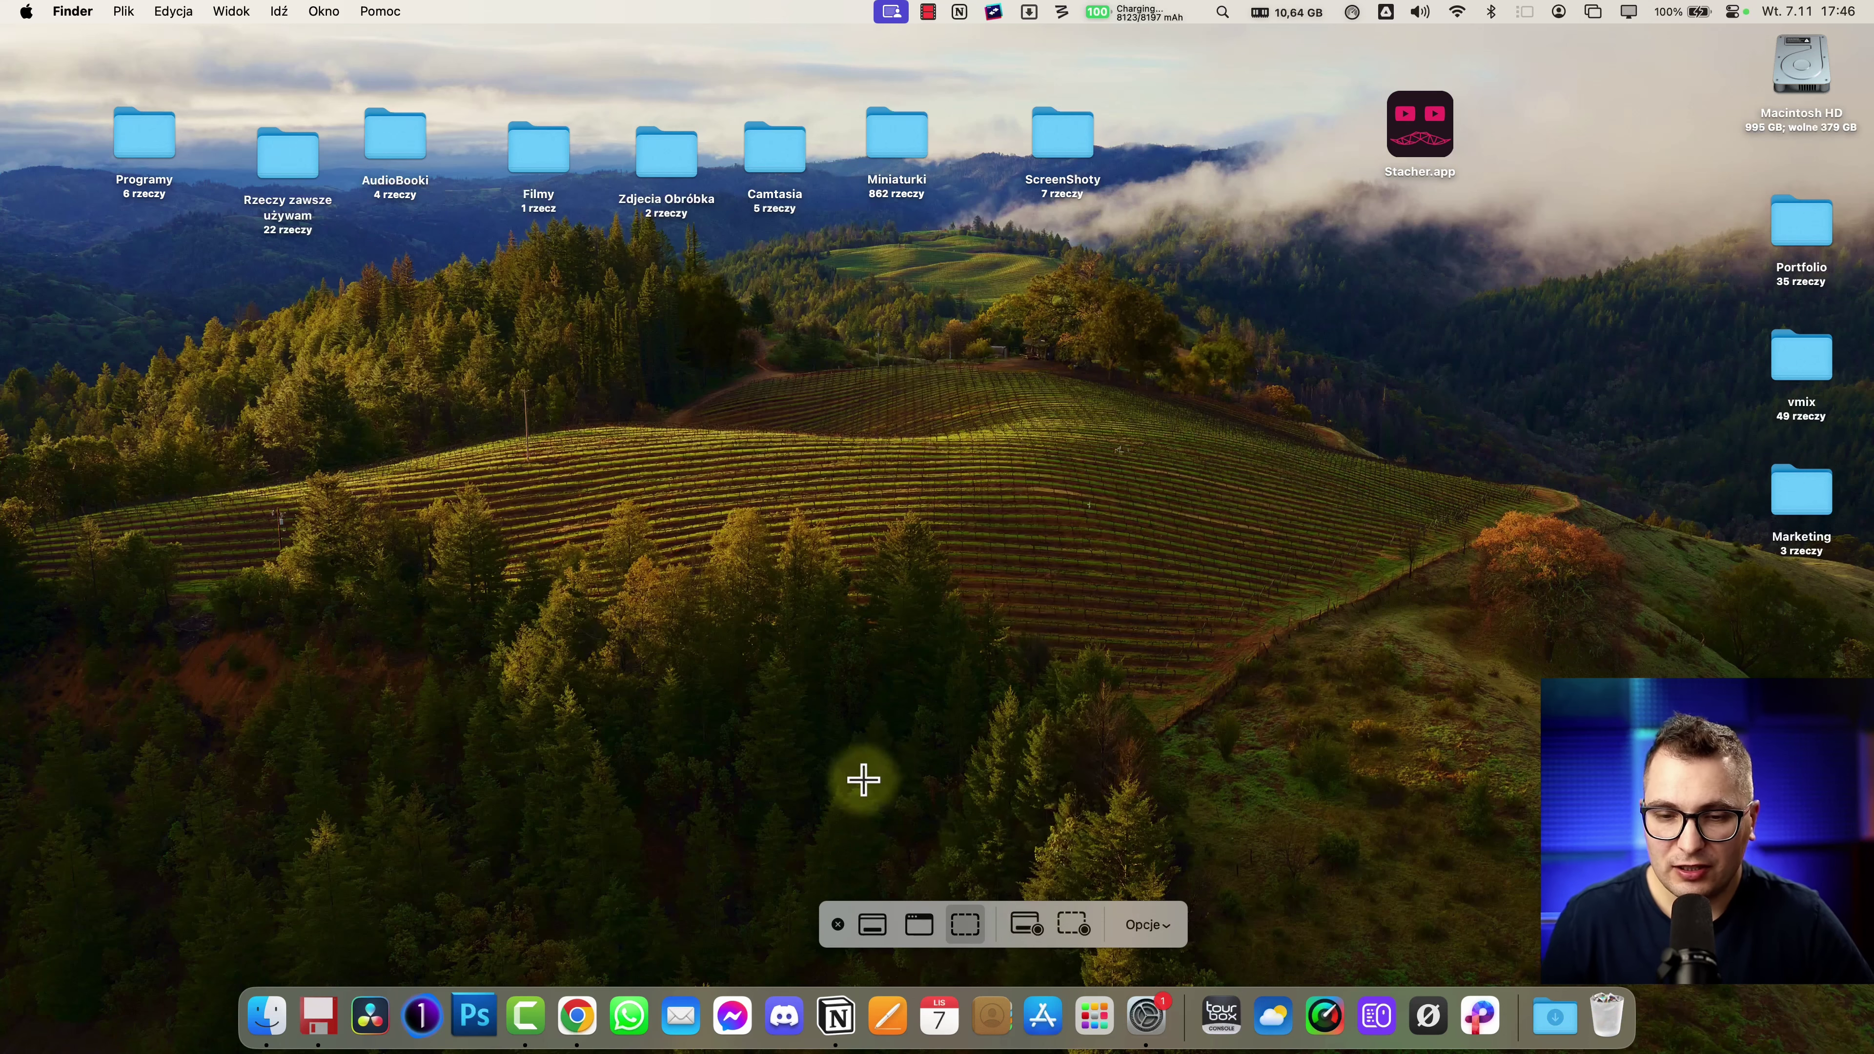
pyautogui.moveTo(446, 276); pyautogui.dragTo(1478, 791)
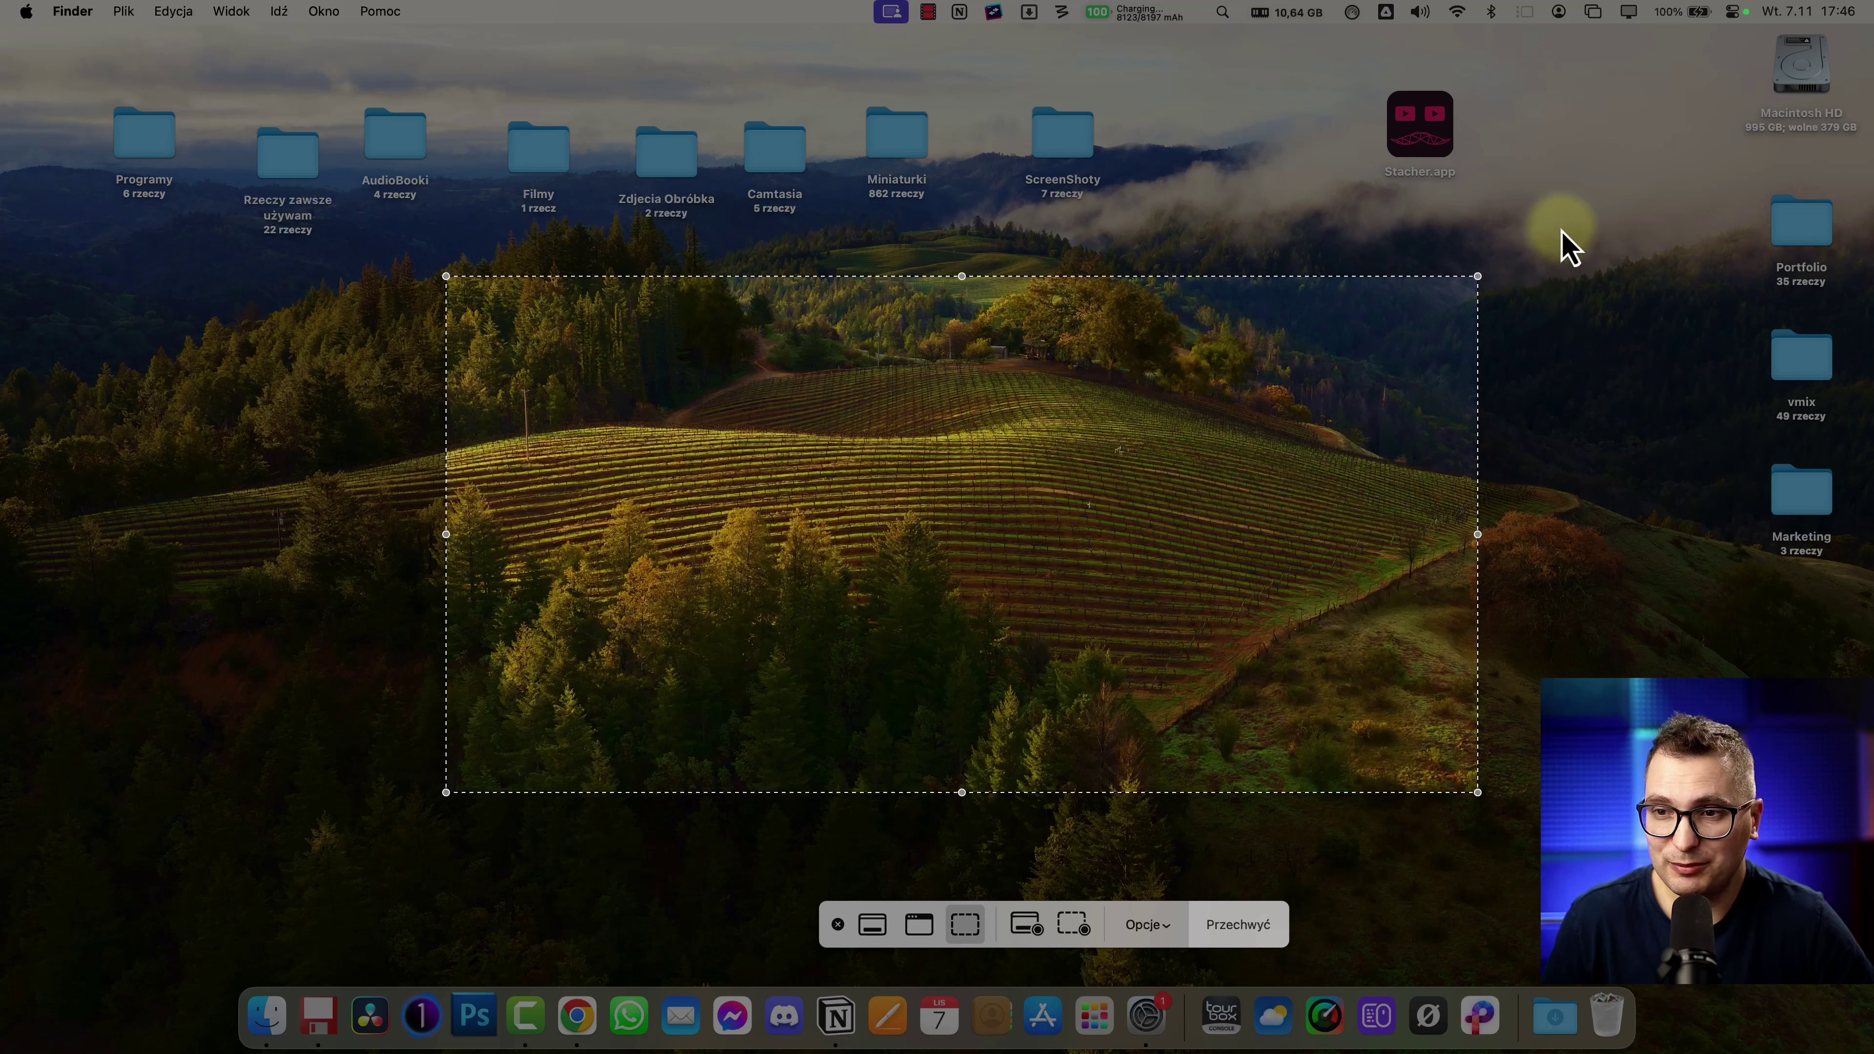
pyautogui.click(1165, 931)
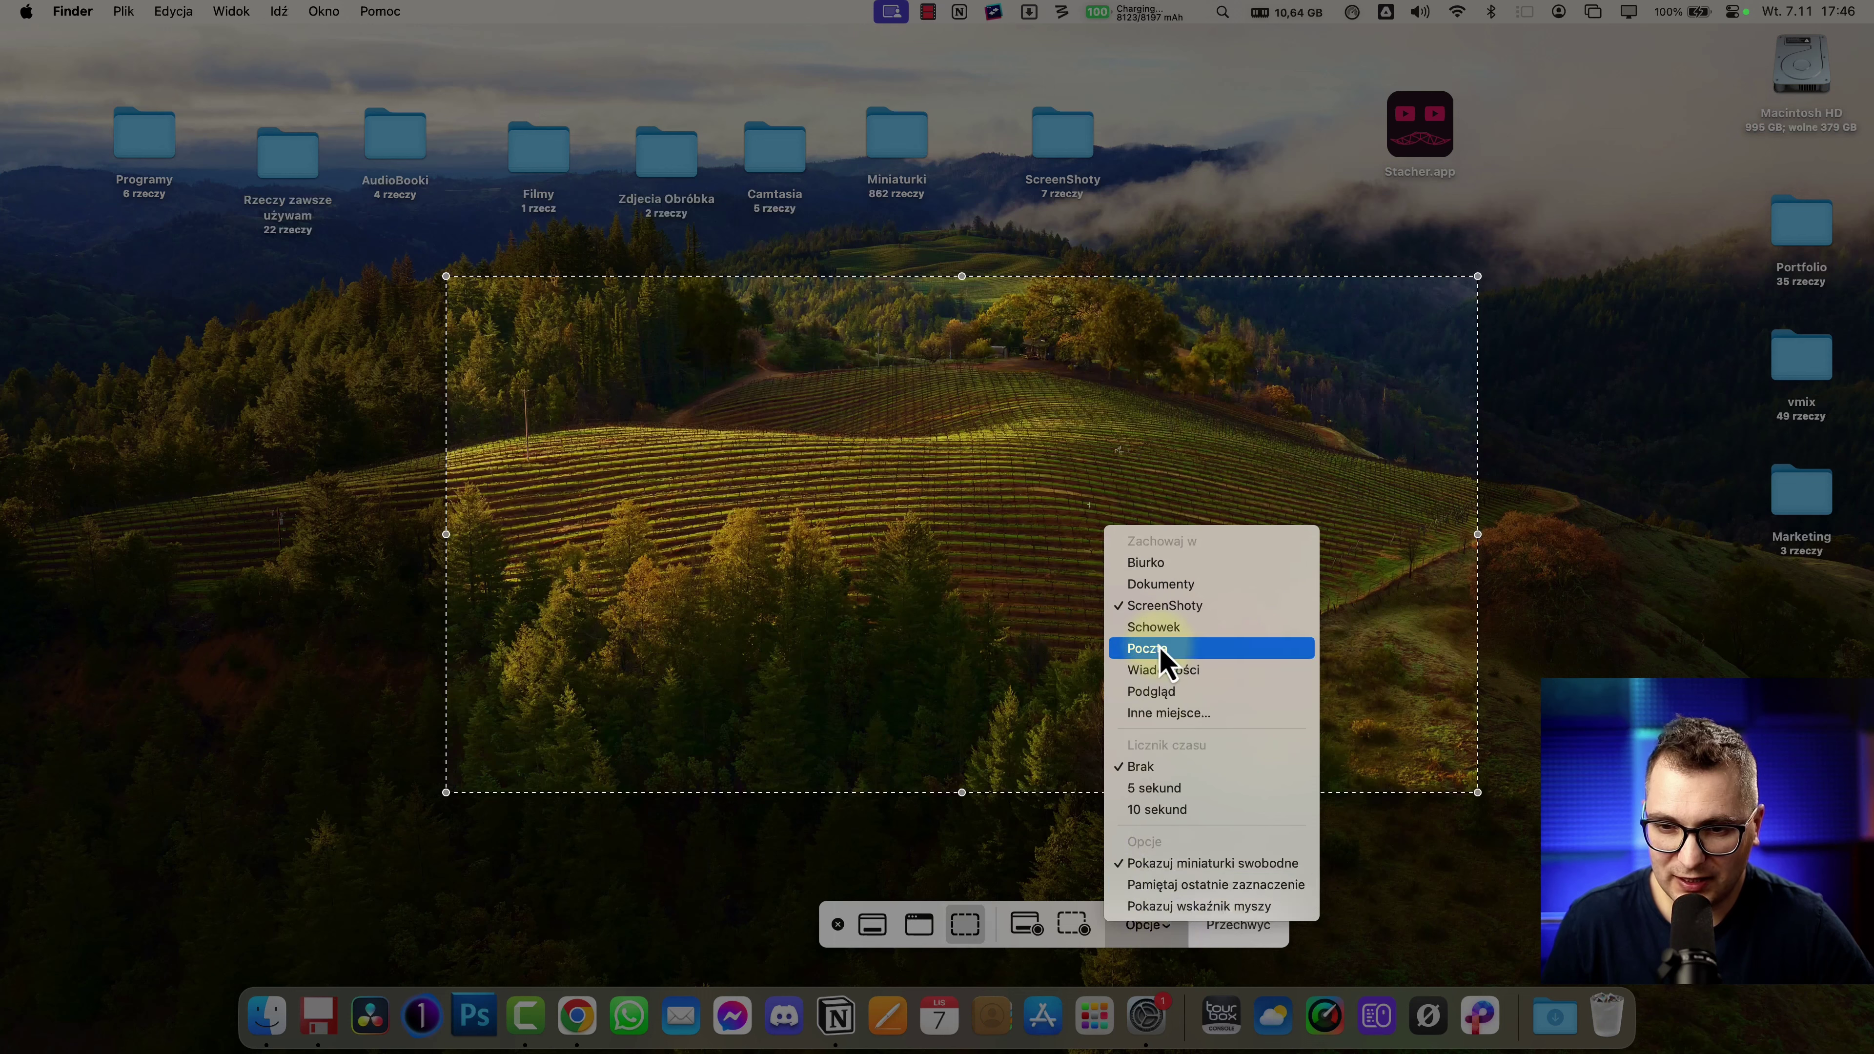
pyautogui.click(1173, 713)
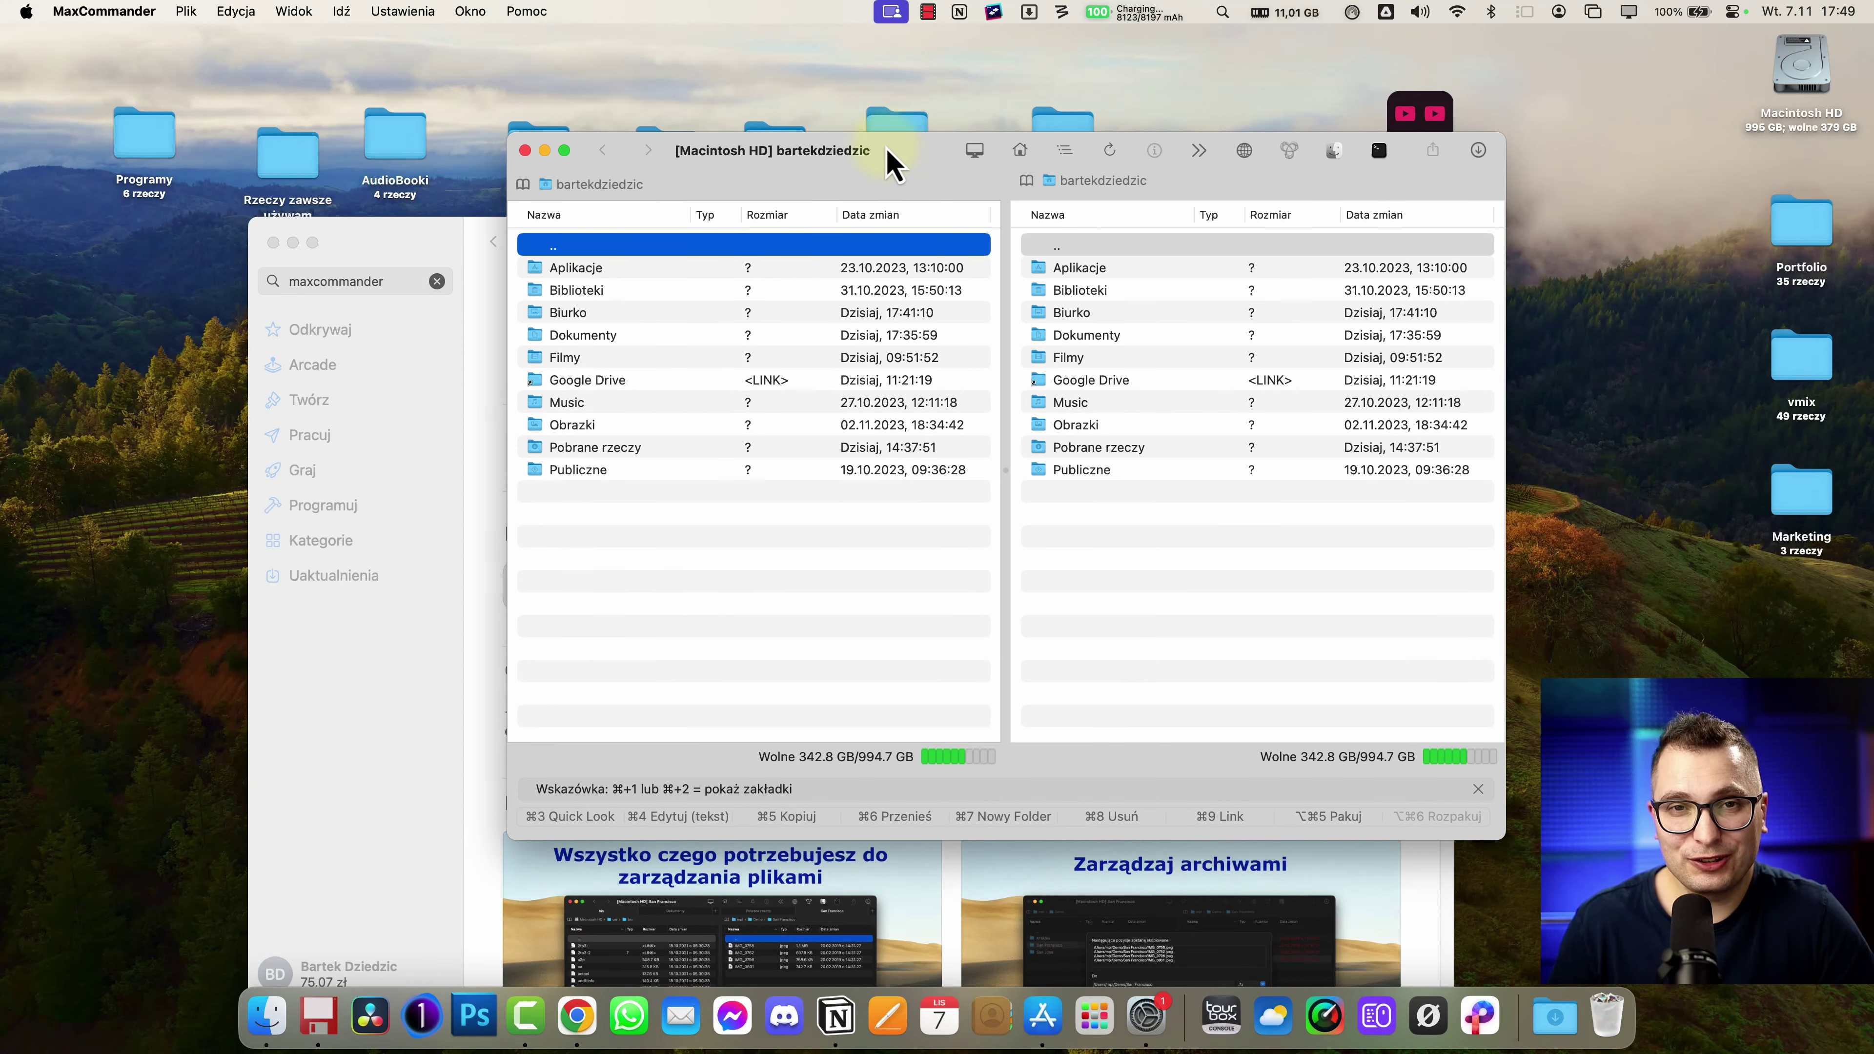
# - Shift the MaxCommander window sideways and bring the App Store window behind it to the front
pyautogui.moveTo(883, 164); pyautogui.dragTo(795, 164)
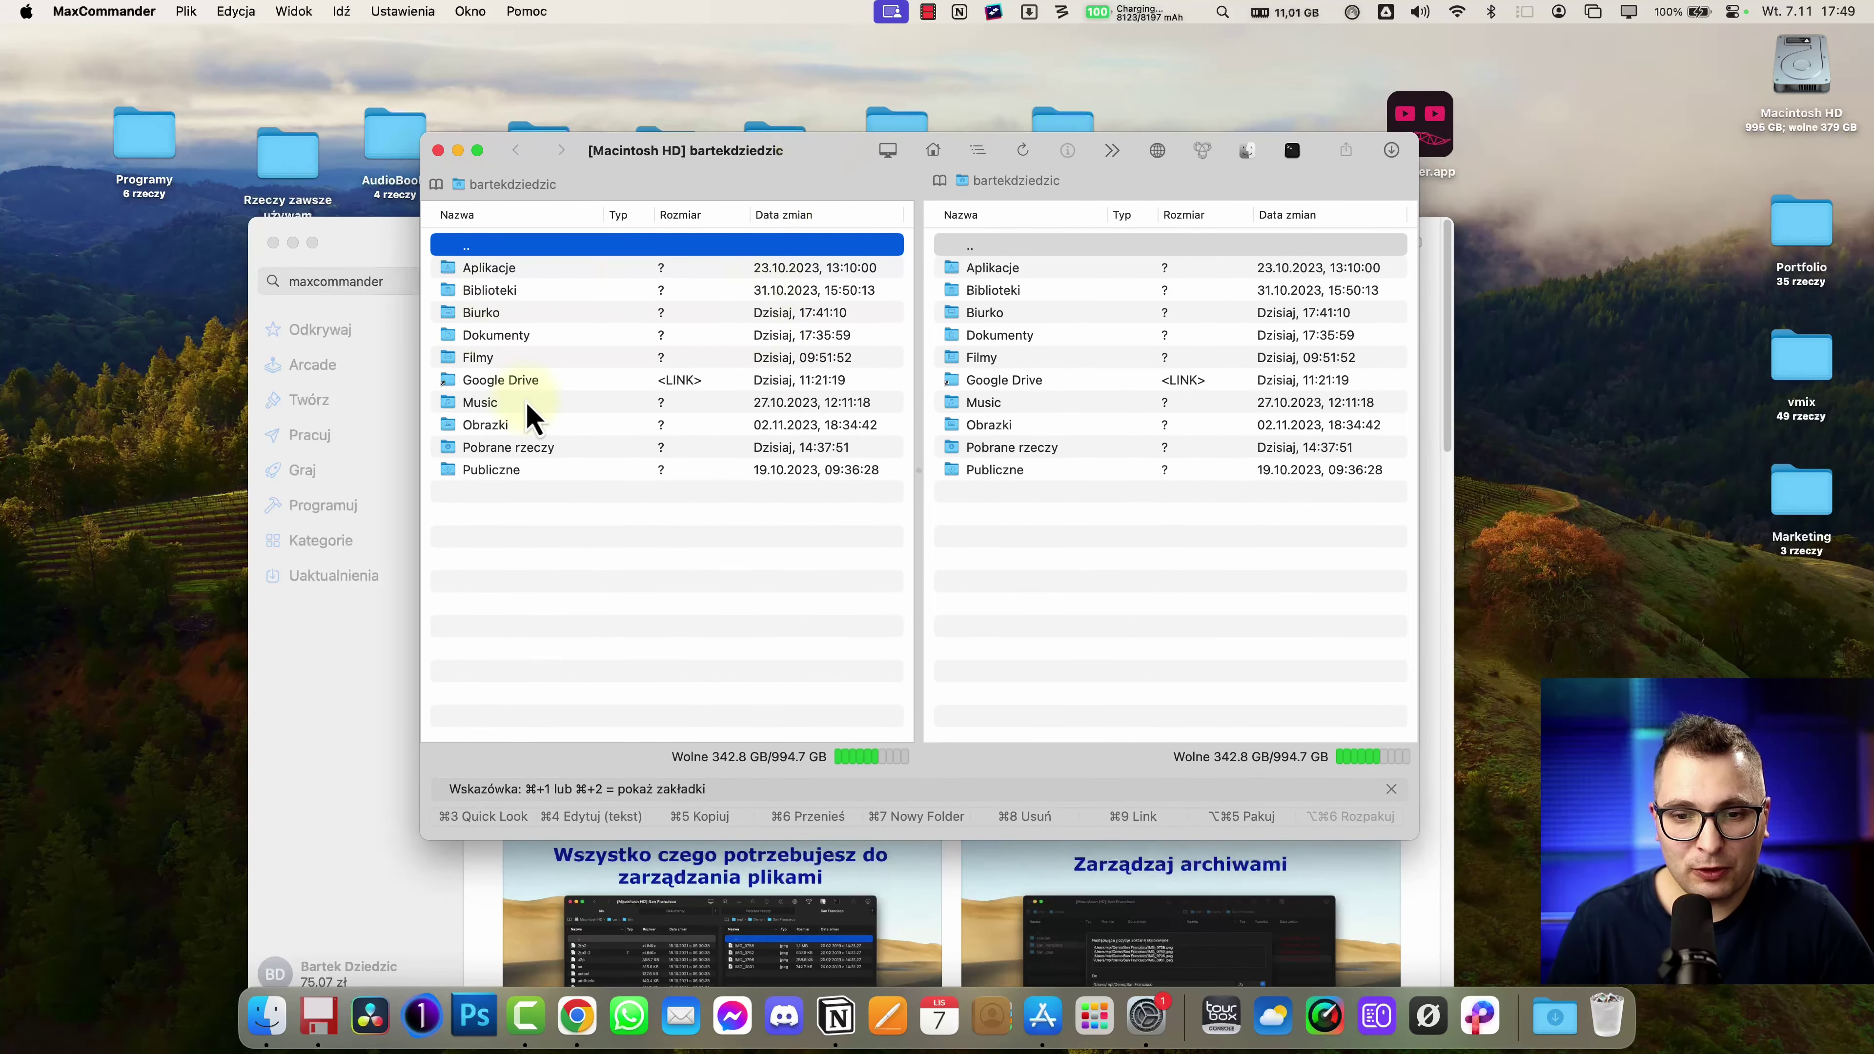
pyautogui.click(295, 739)
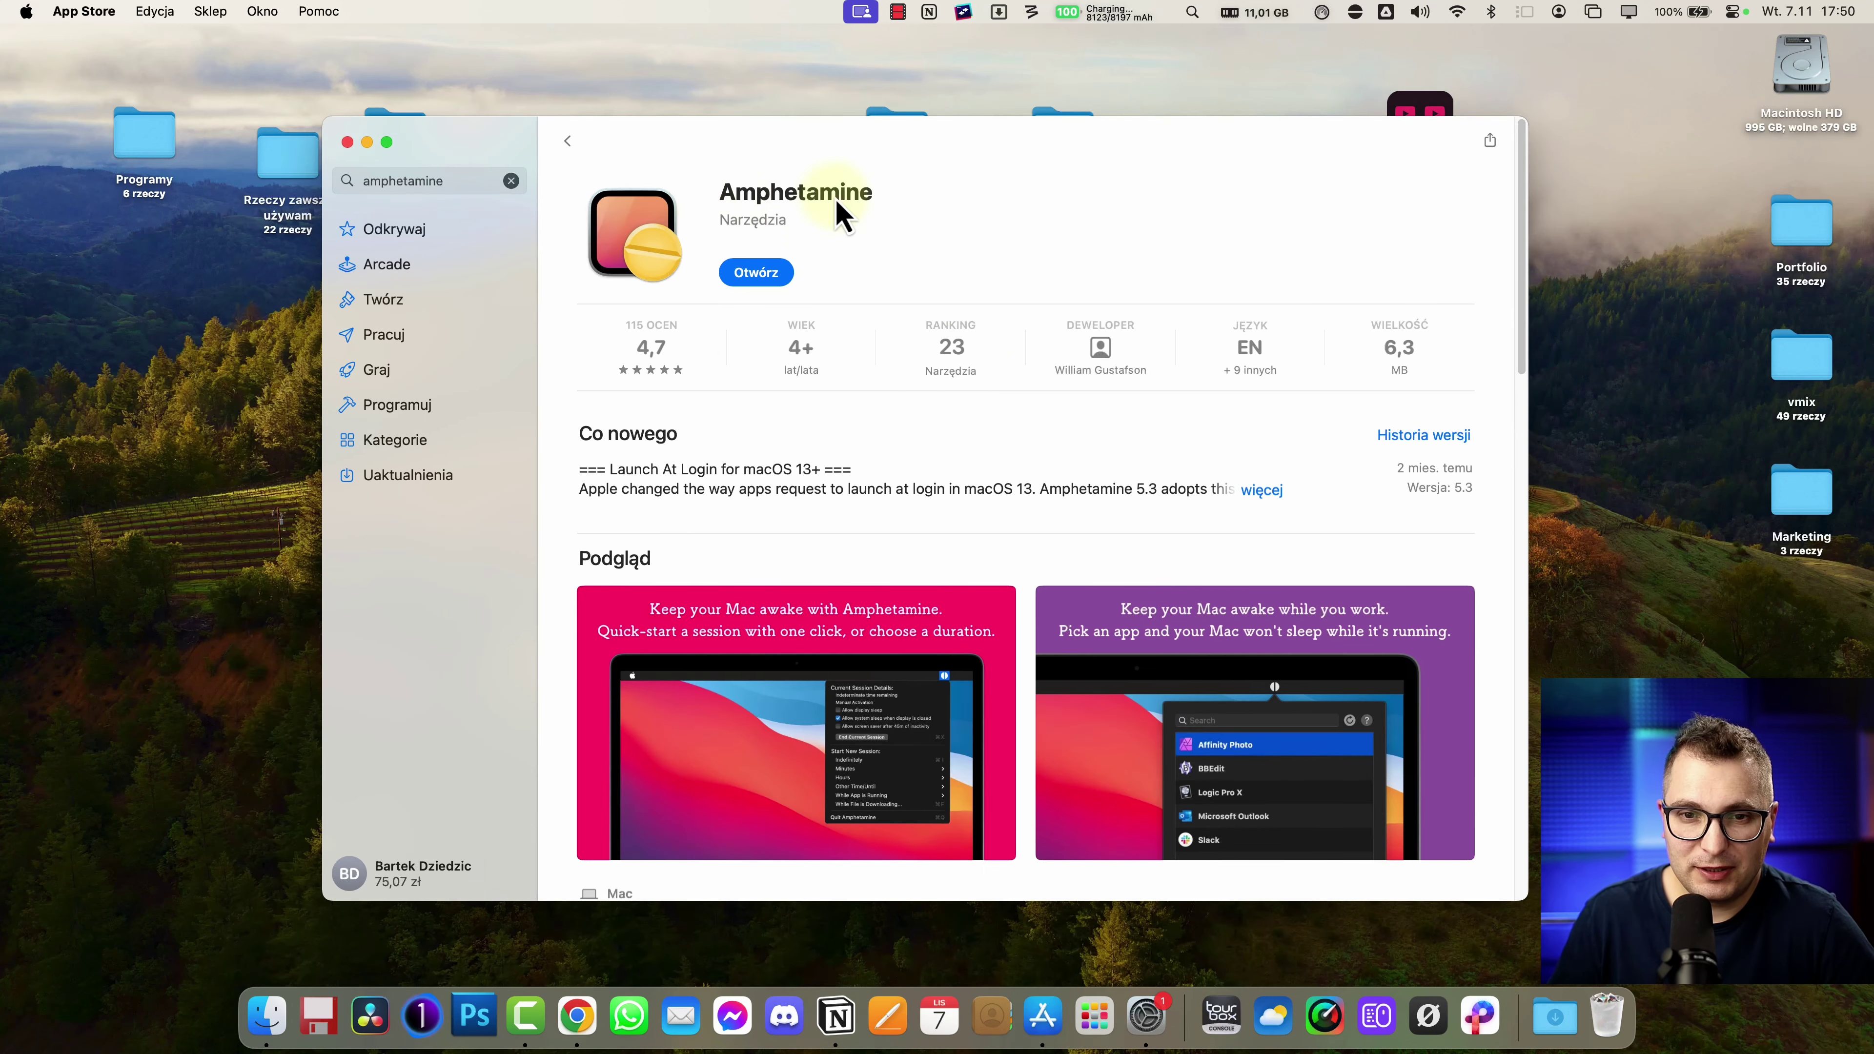
# - Read the Amphetamine page in the App Store and start a 3-hour Amphetamine session
pyautogui.scroll(-9, 1005, 523)
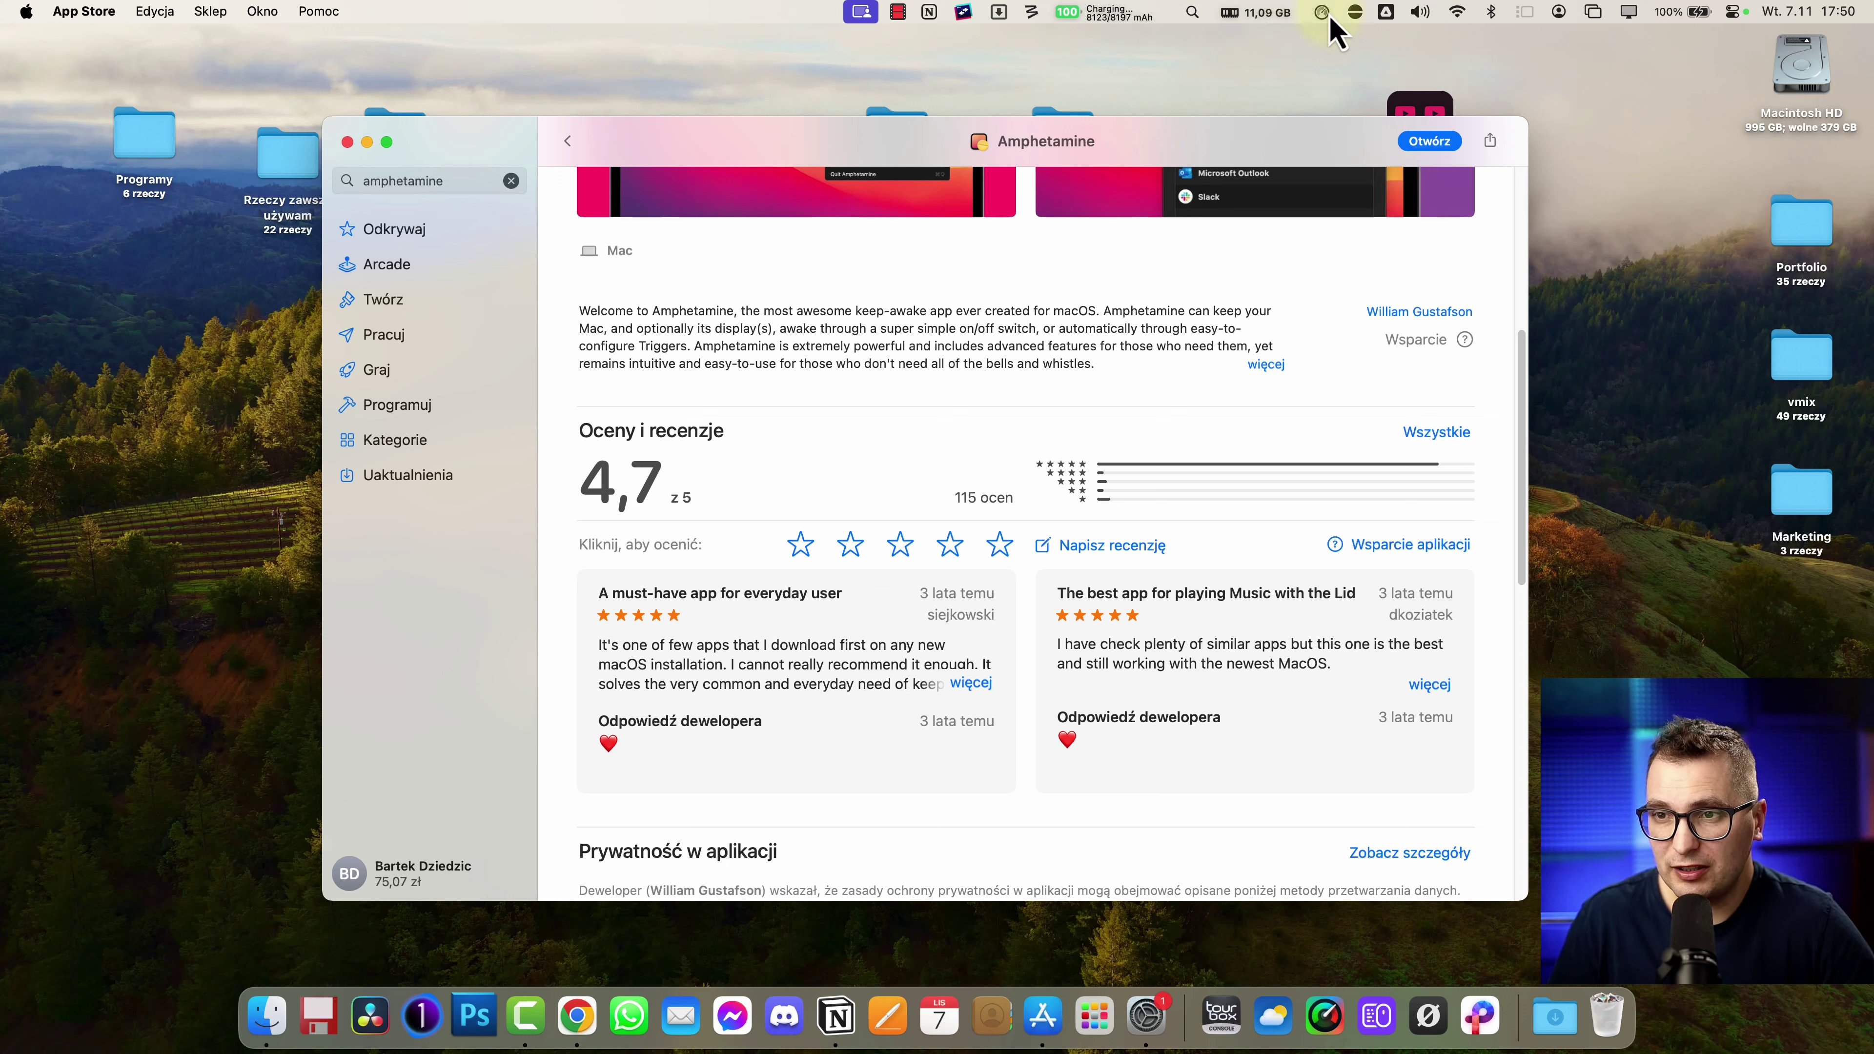
pyautogui.click(1356, 11)
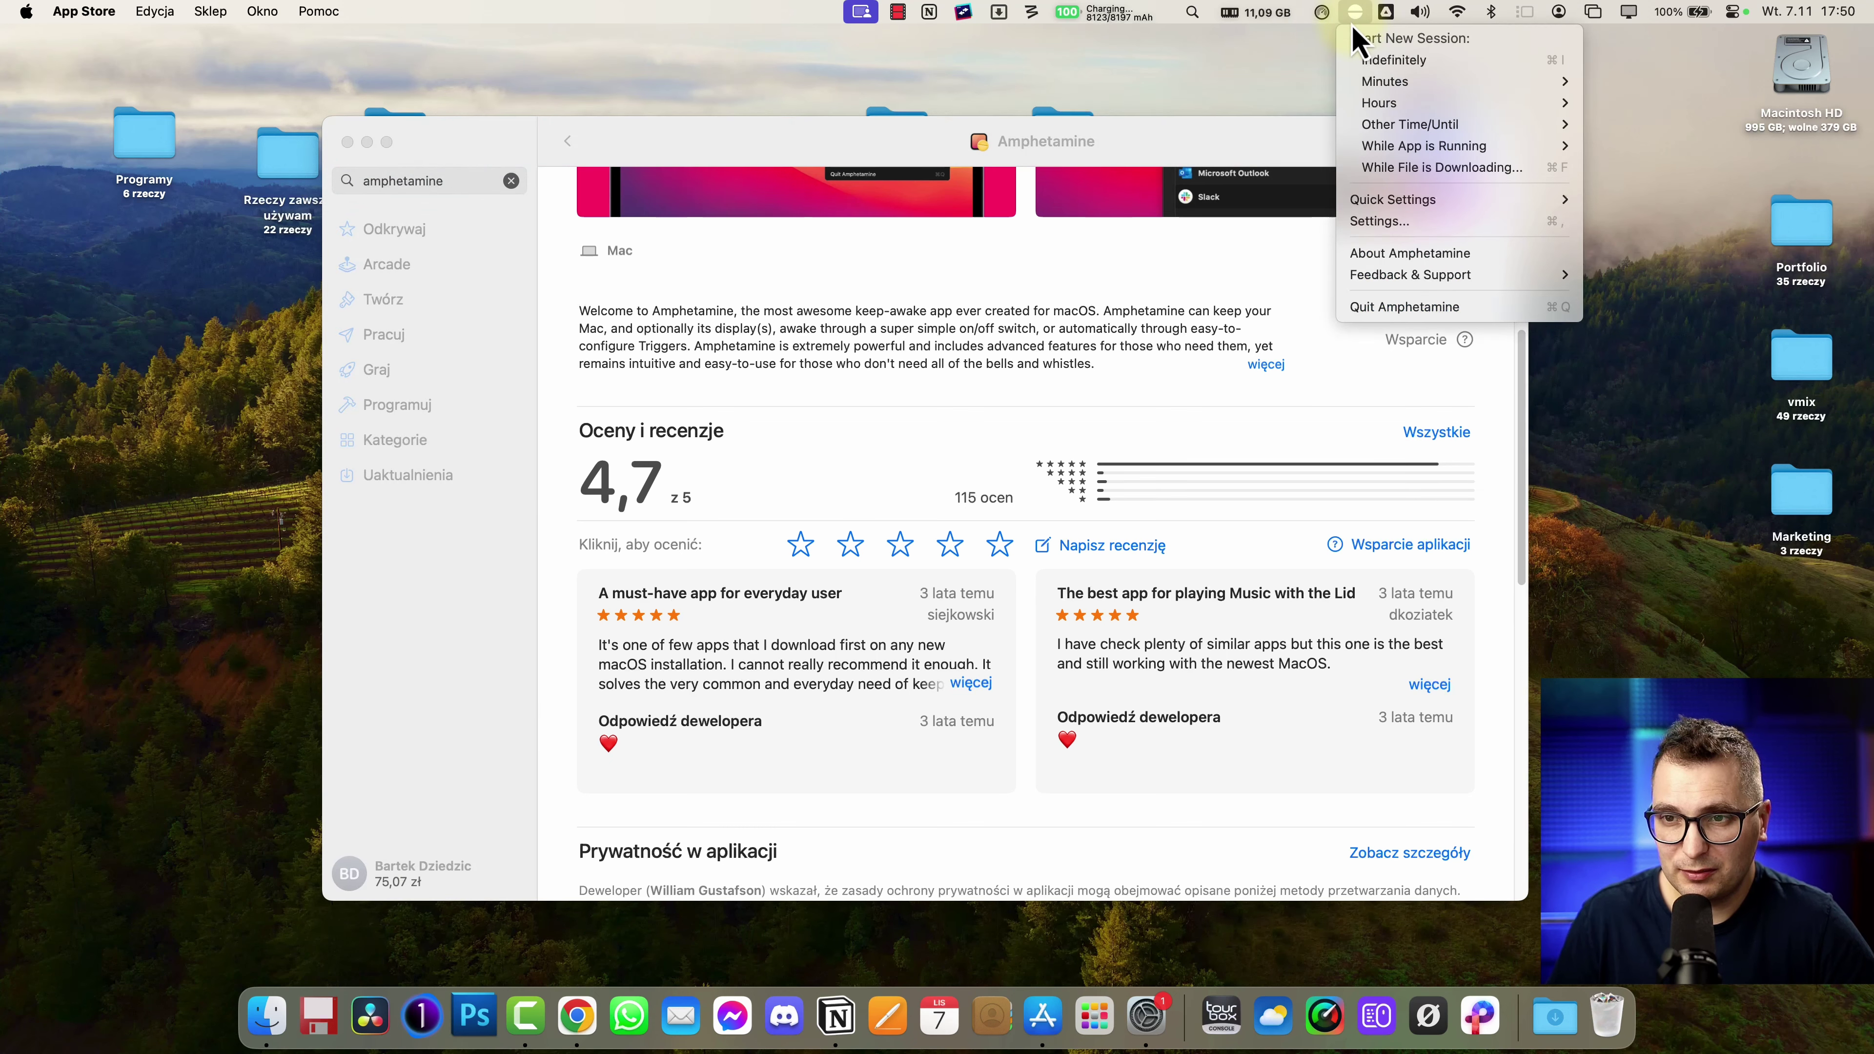
pyautogui.moveTo(1394, 82)
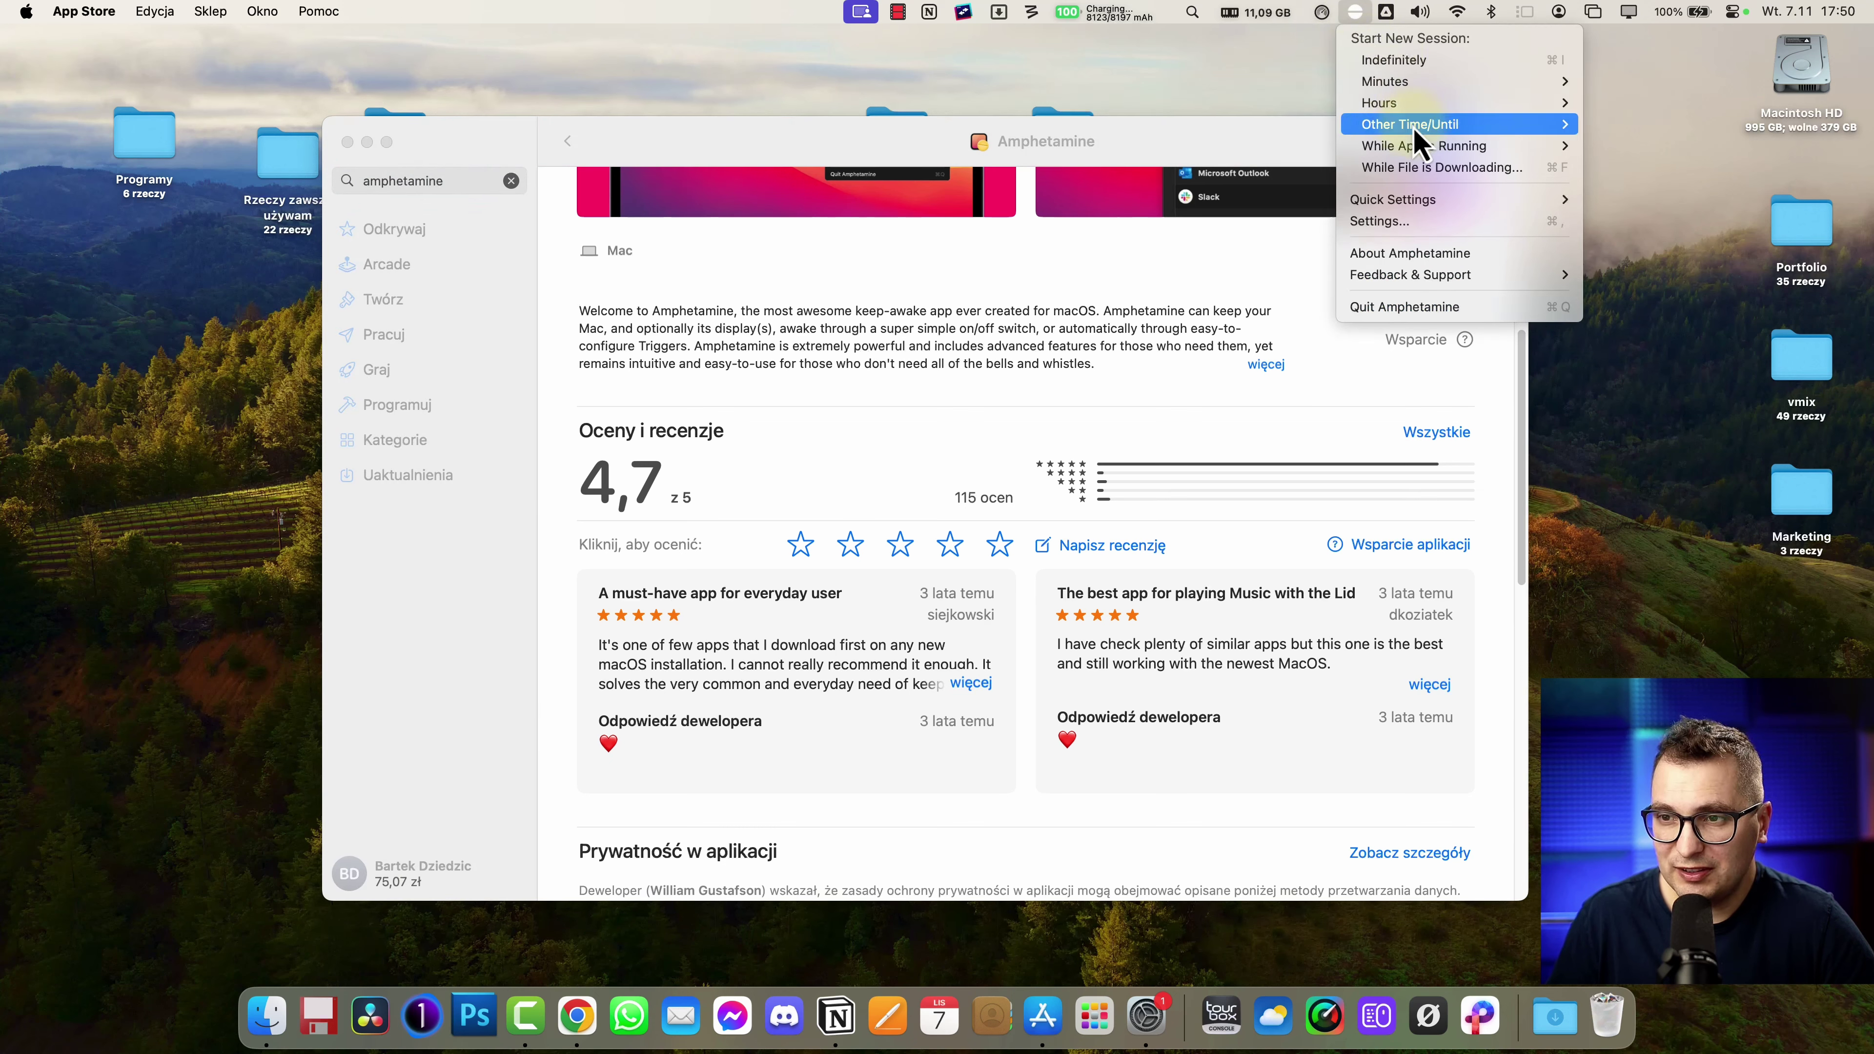
pyautogui.moveTo(1433, 110)
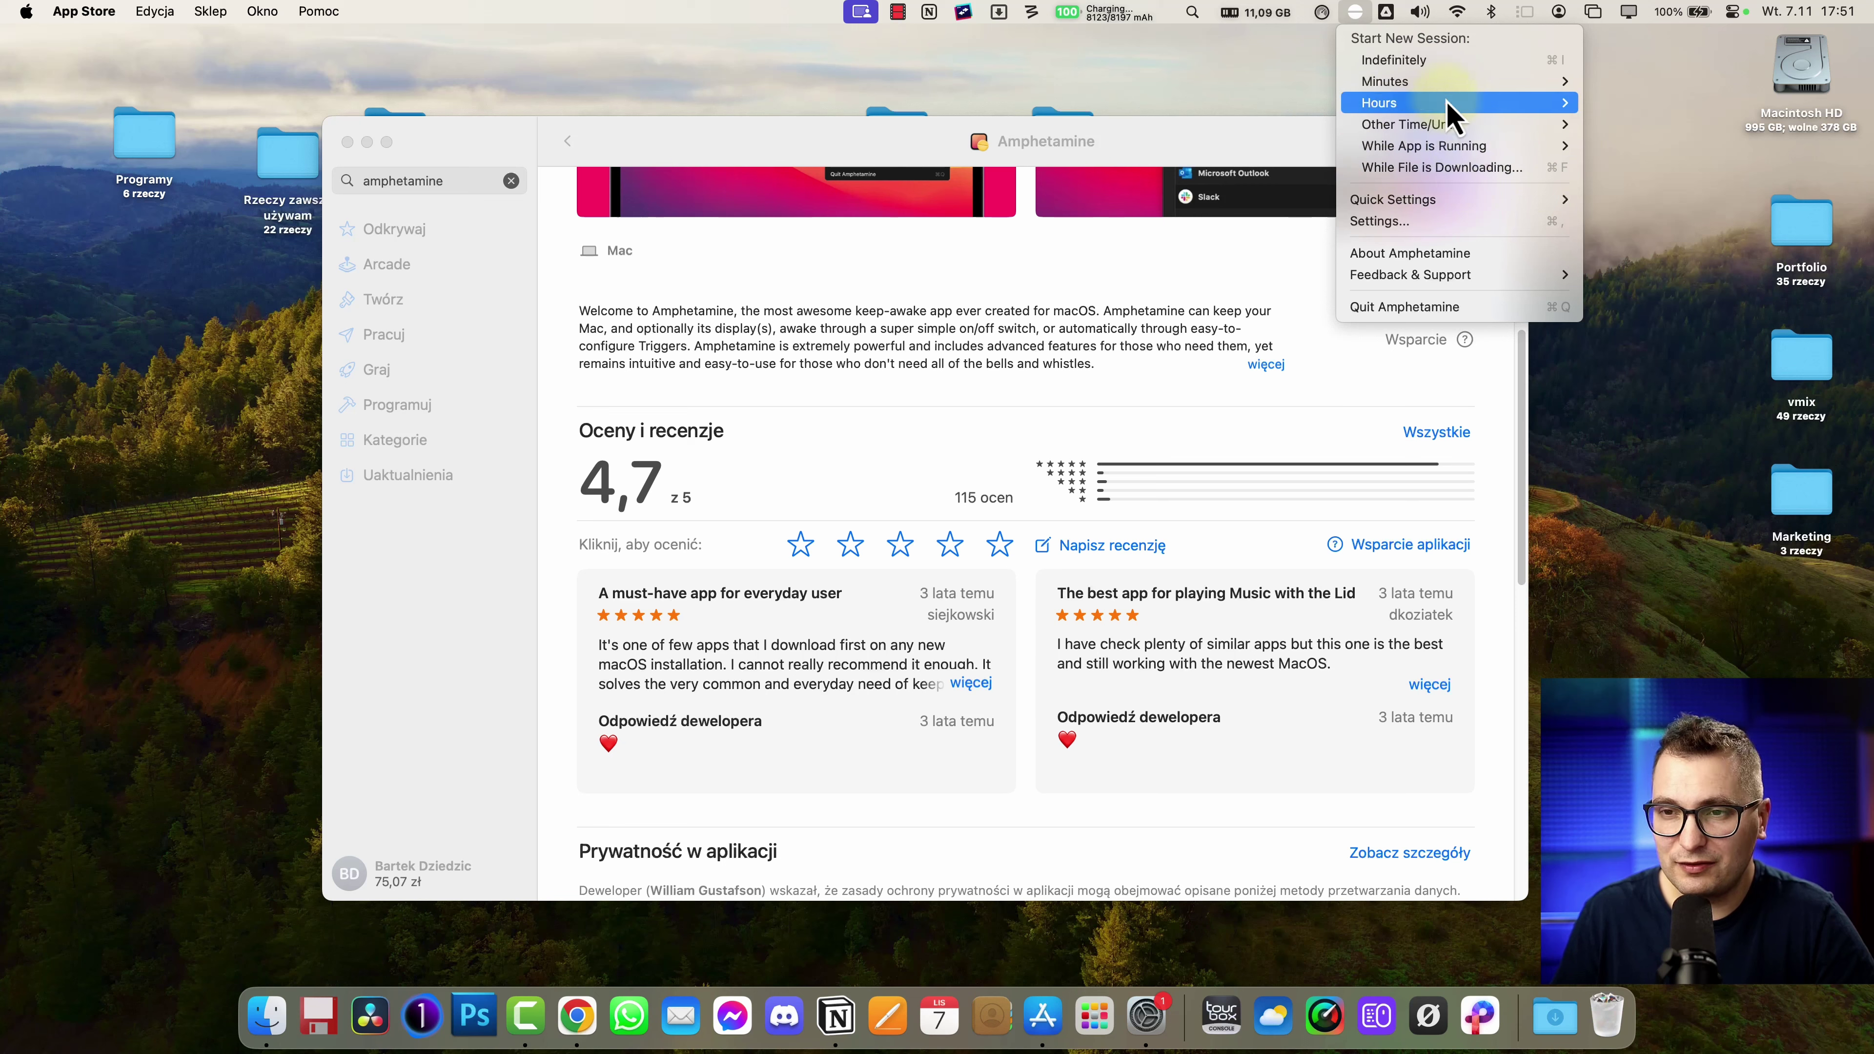
pyautogui.moveTo(1451, 156)
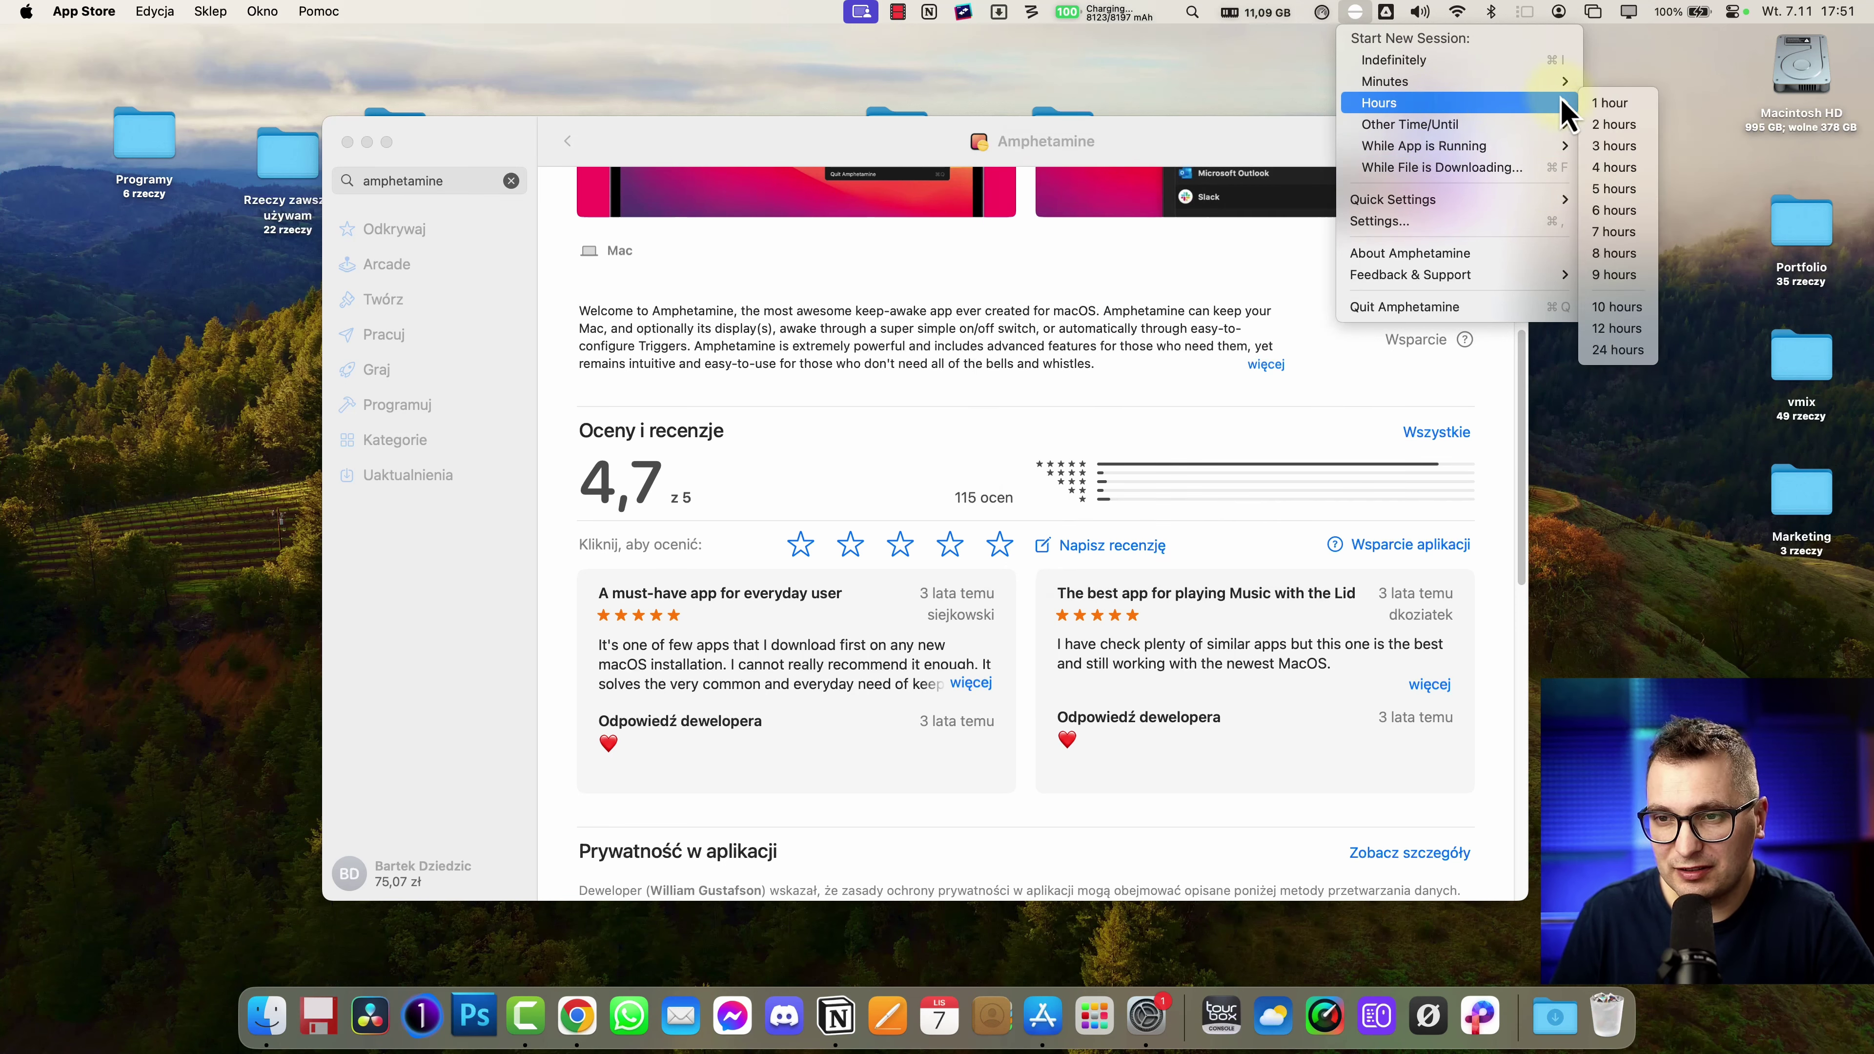
pyautogui.click(1630, 151)
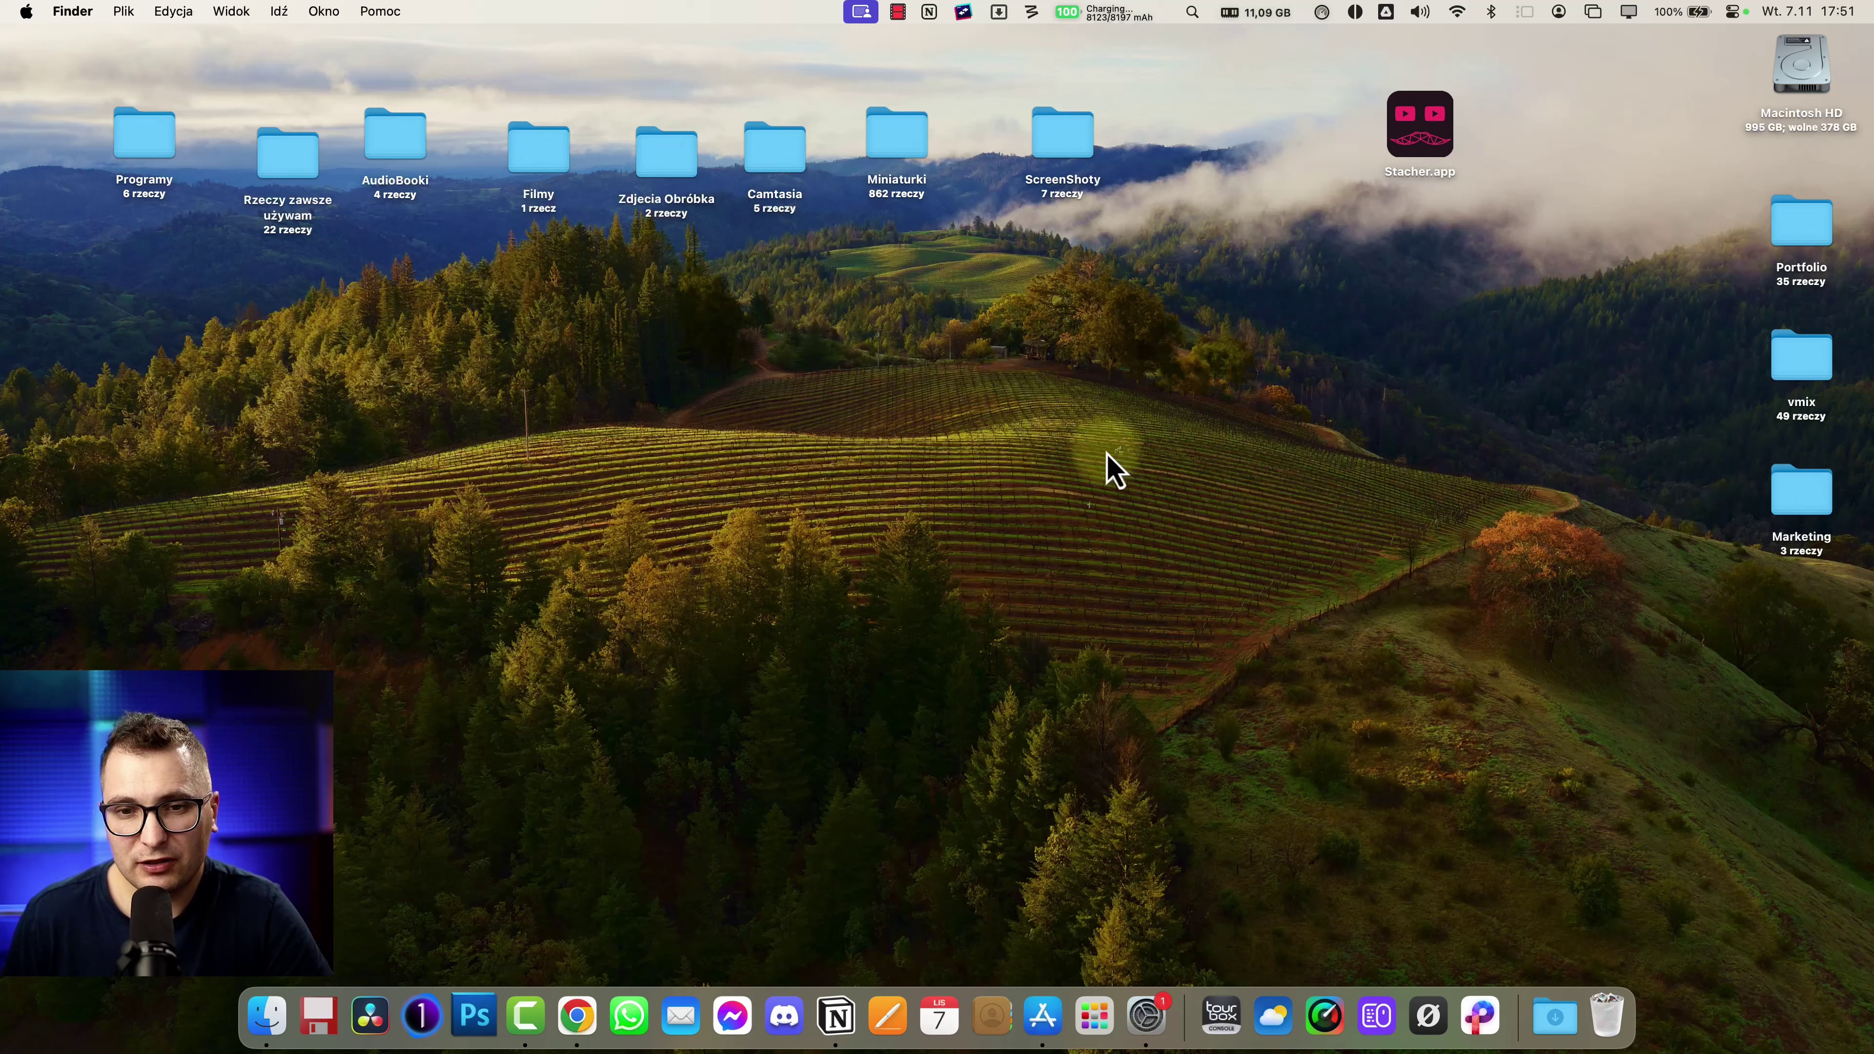
# - View the widgets in the notification centre, close it, and open desktop widget editing
pyautogui.press('fn+n')
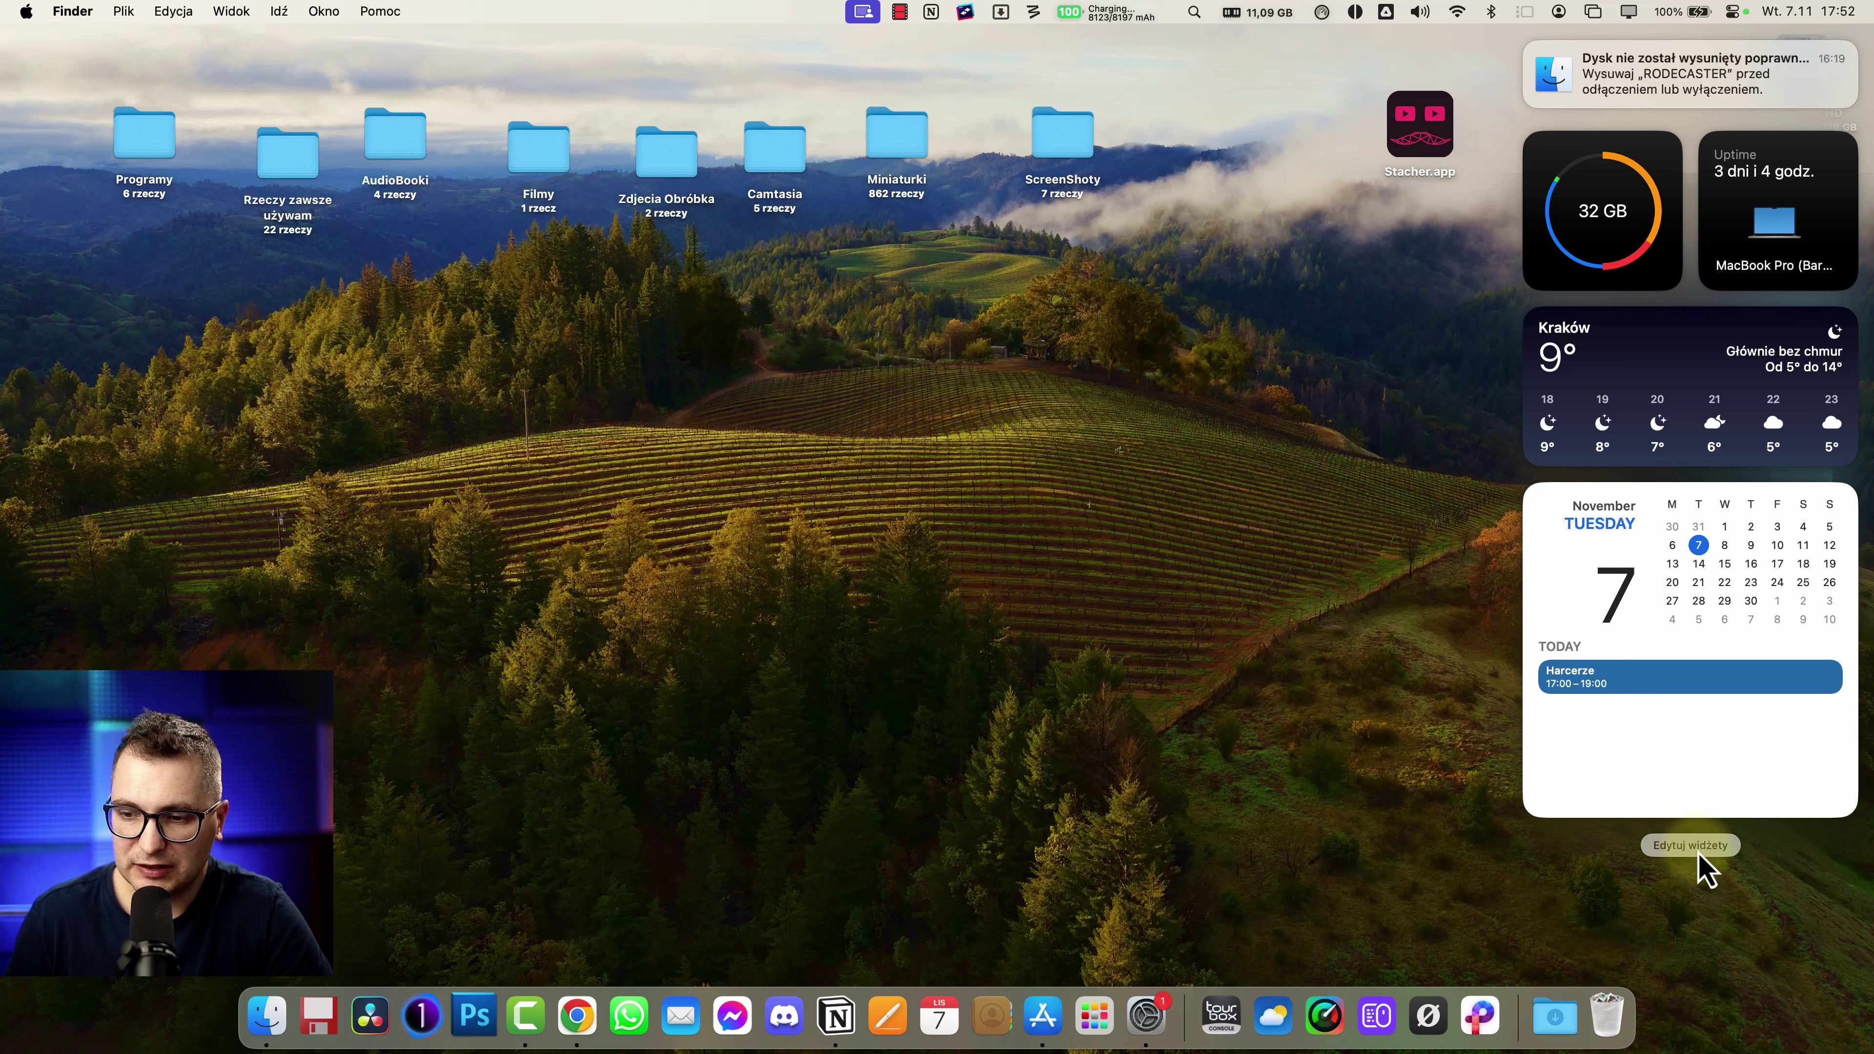
pyautogui.click(1042, 631)
pyautogui.rightClick(961, 493)
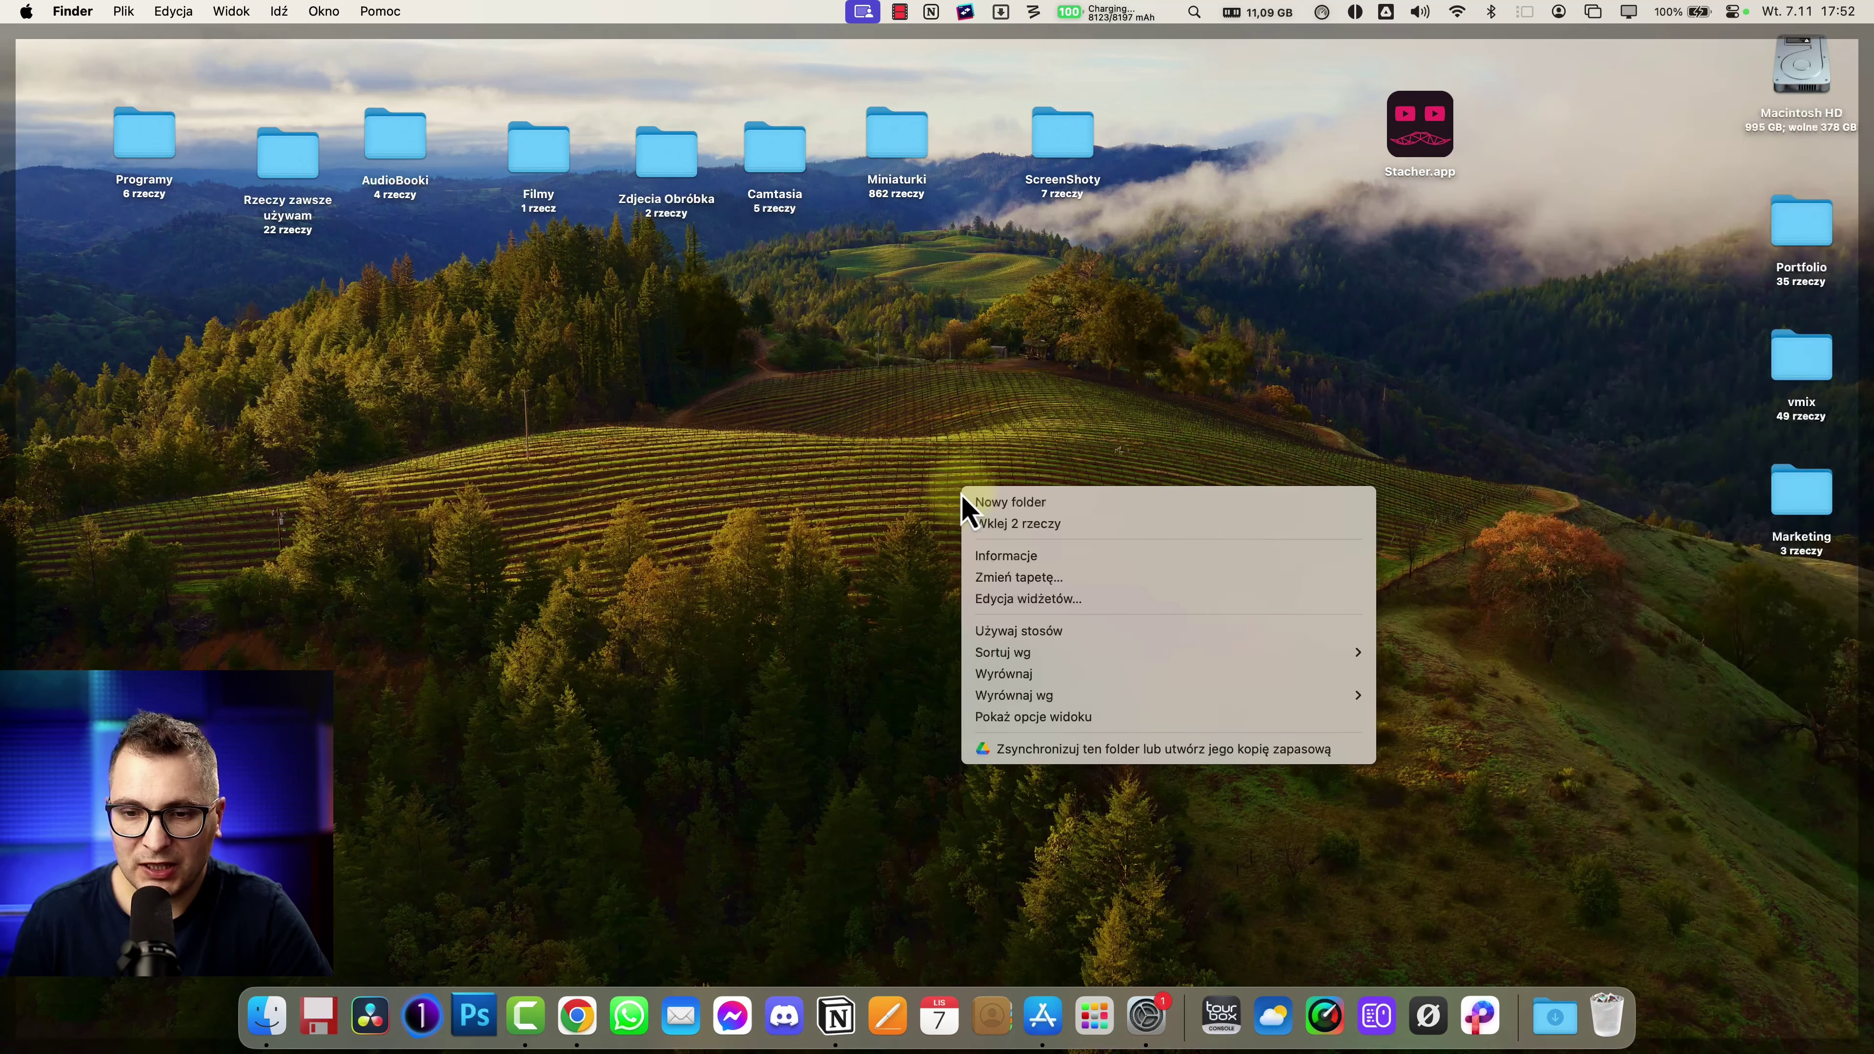
pyautogui.click(996, 602)
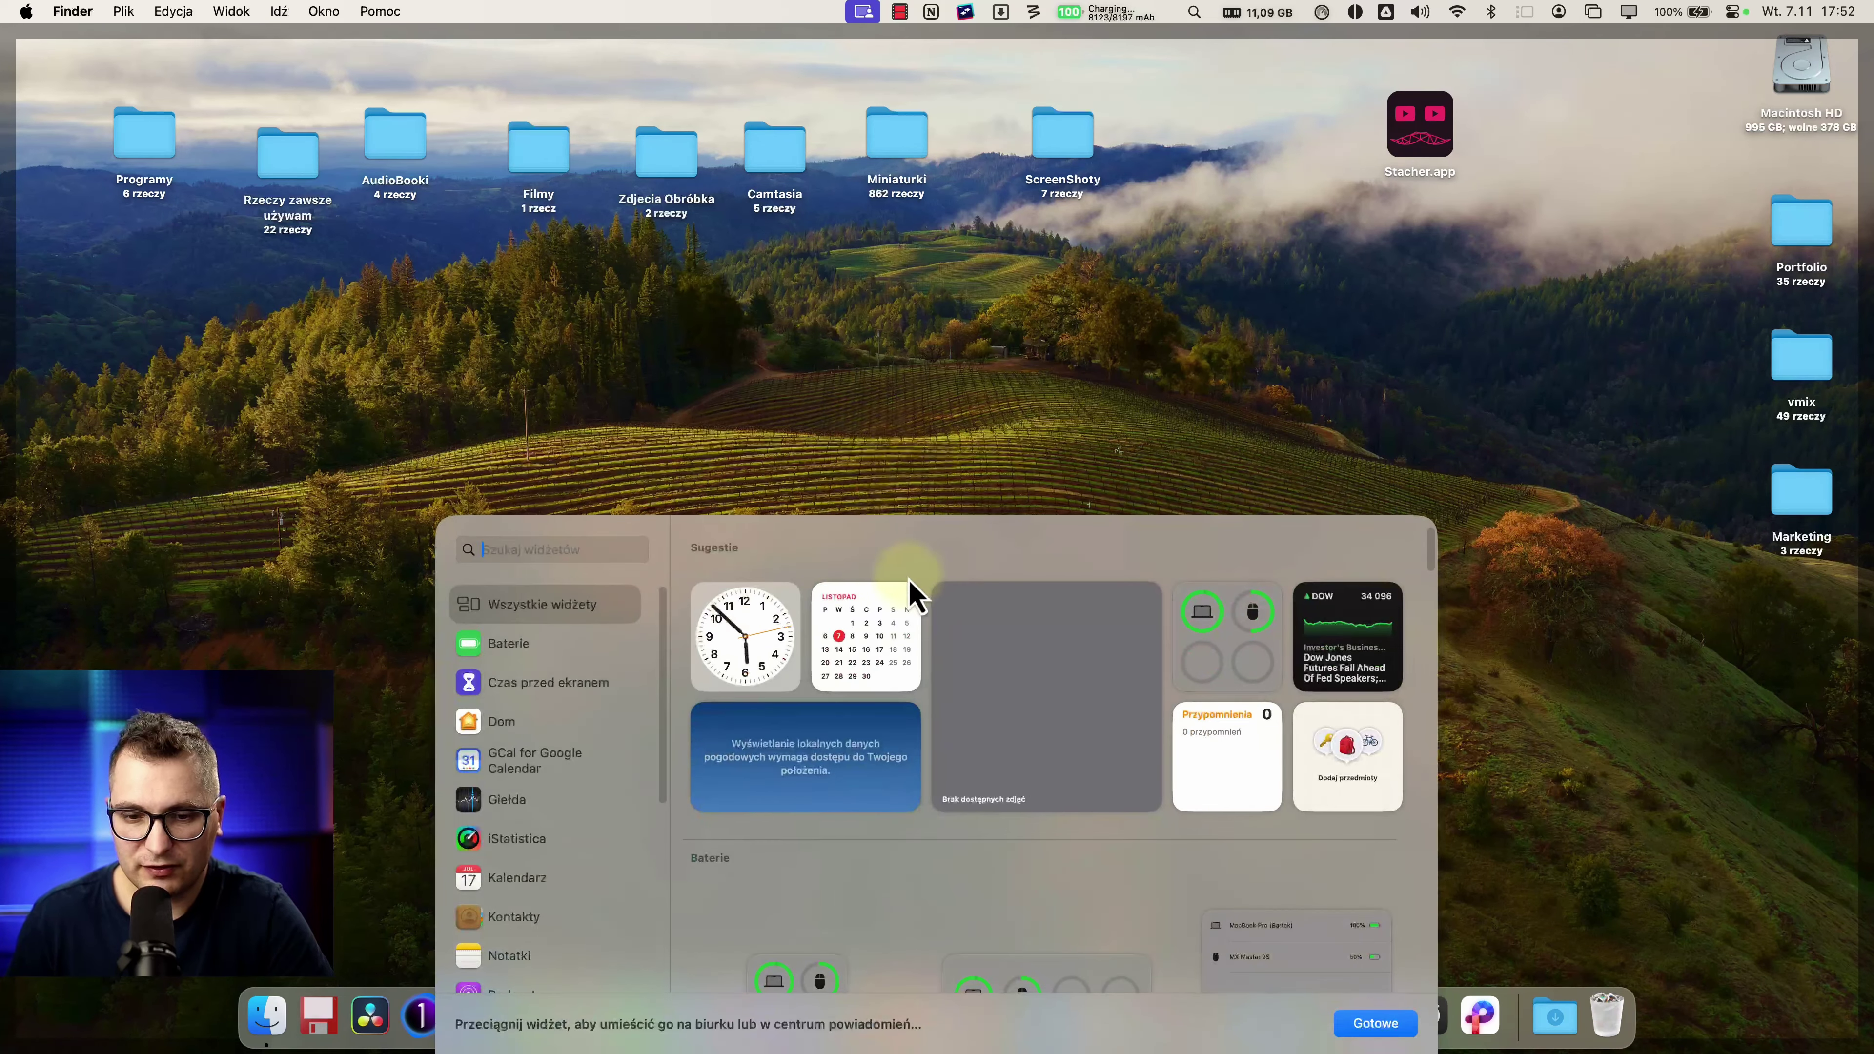
# - Place the clock widget on the desktop below the Programy folder and the wide Baterie status widget beside it
pyautogui.moveTo(745, 636); pyautogui.dragTo(189, 391)
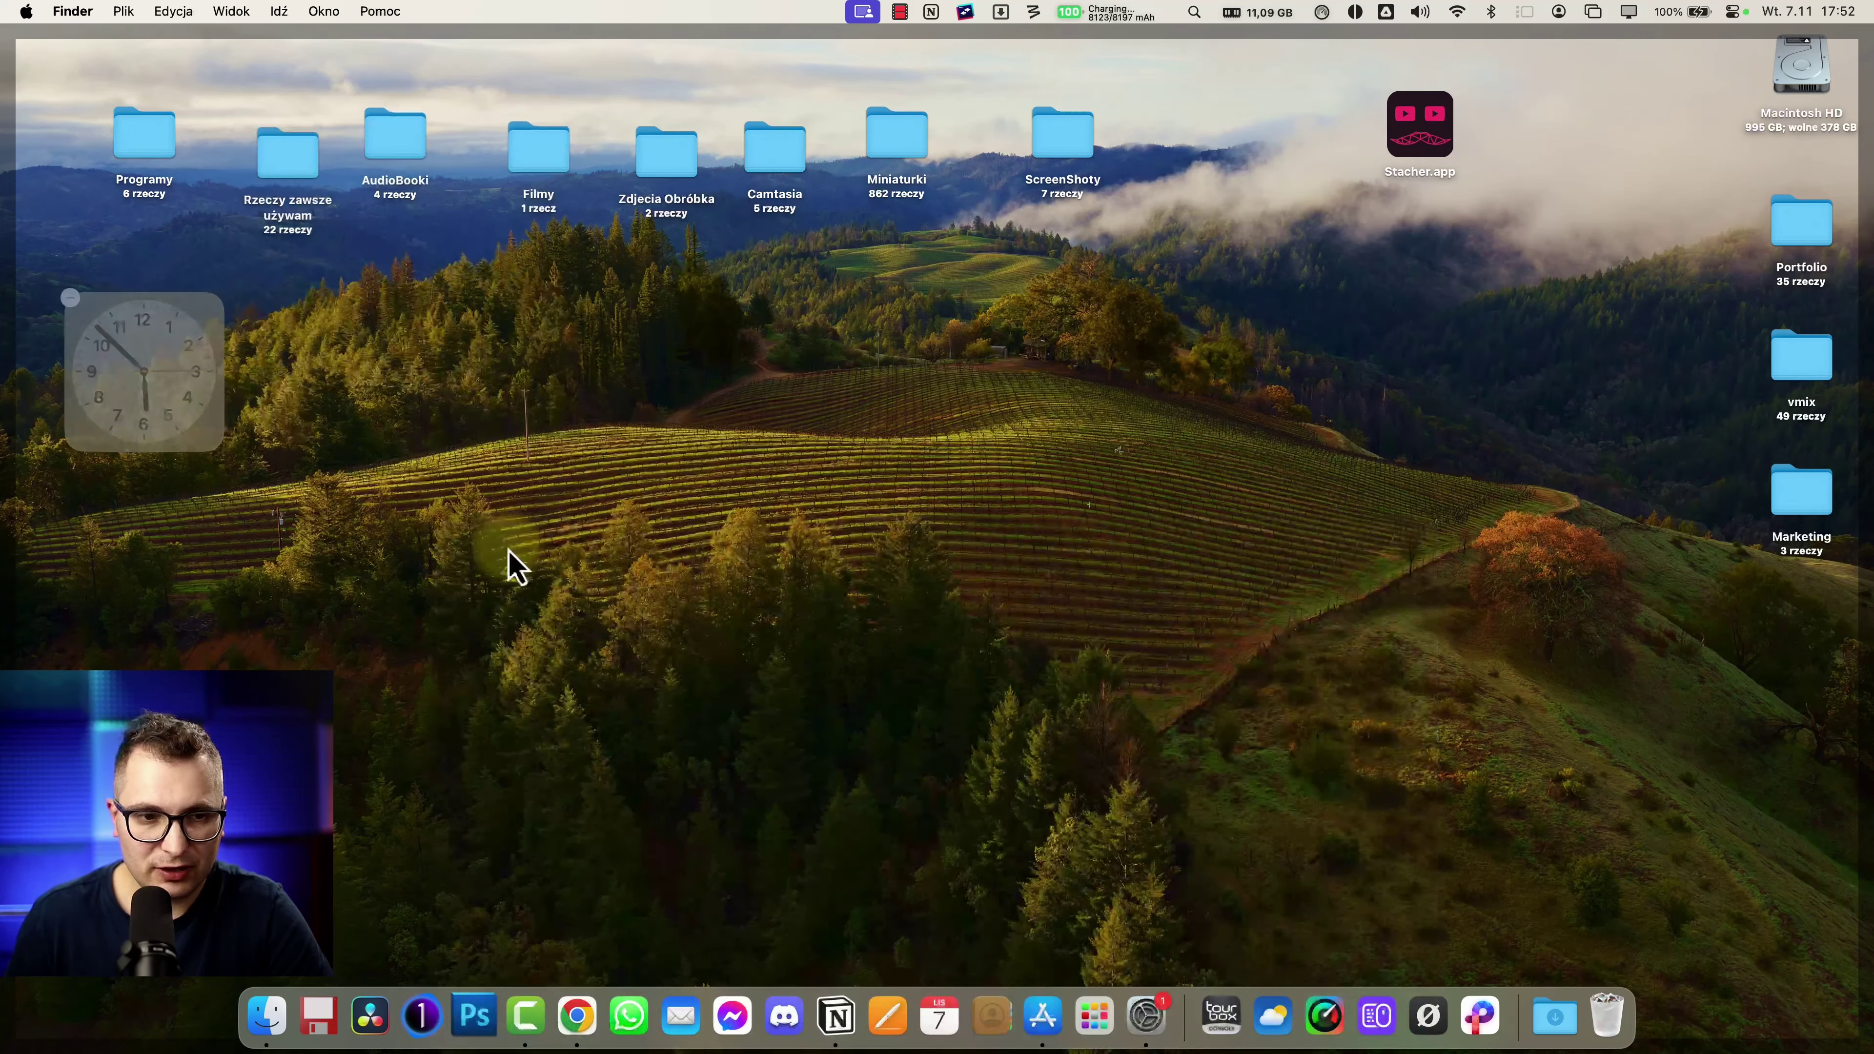
pyautogui.scroll(-6, 1011, 749)
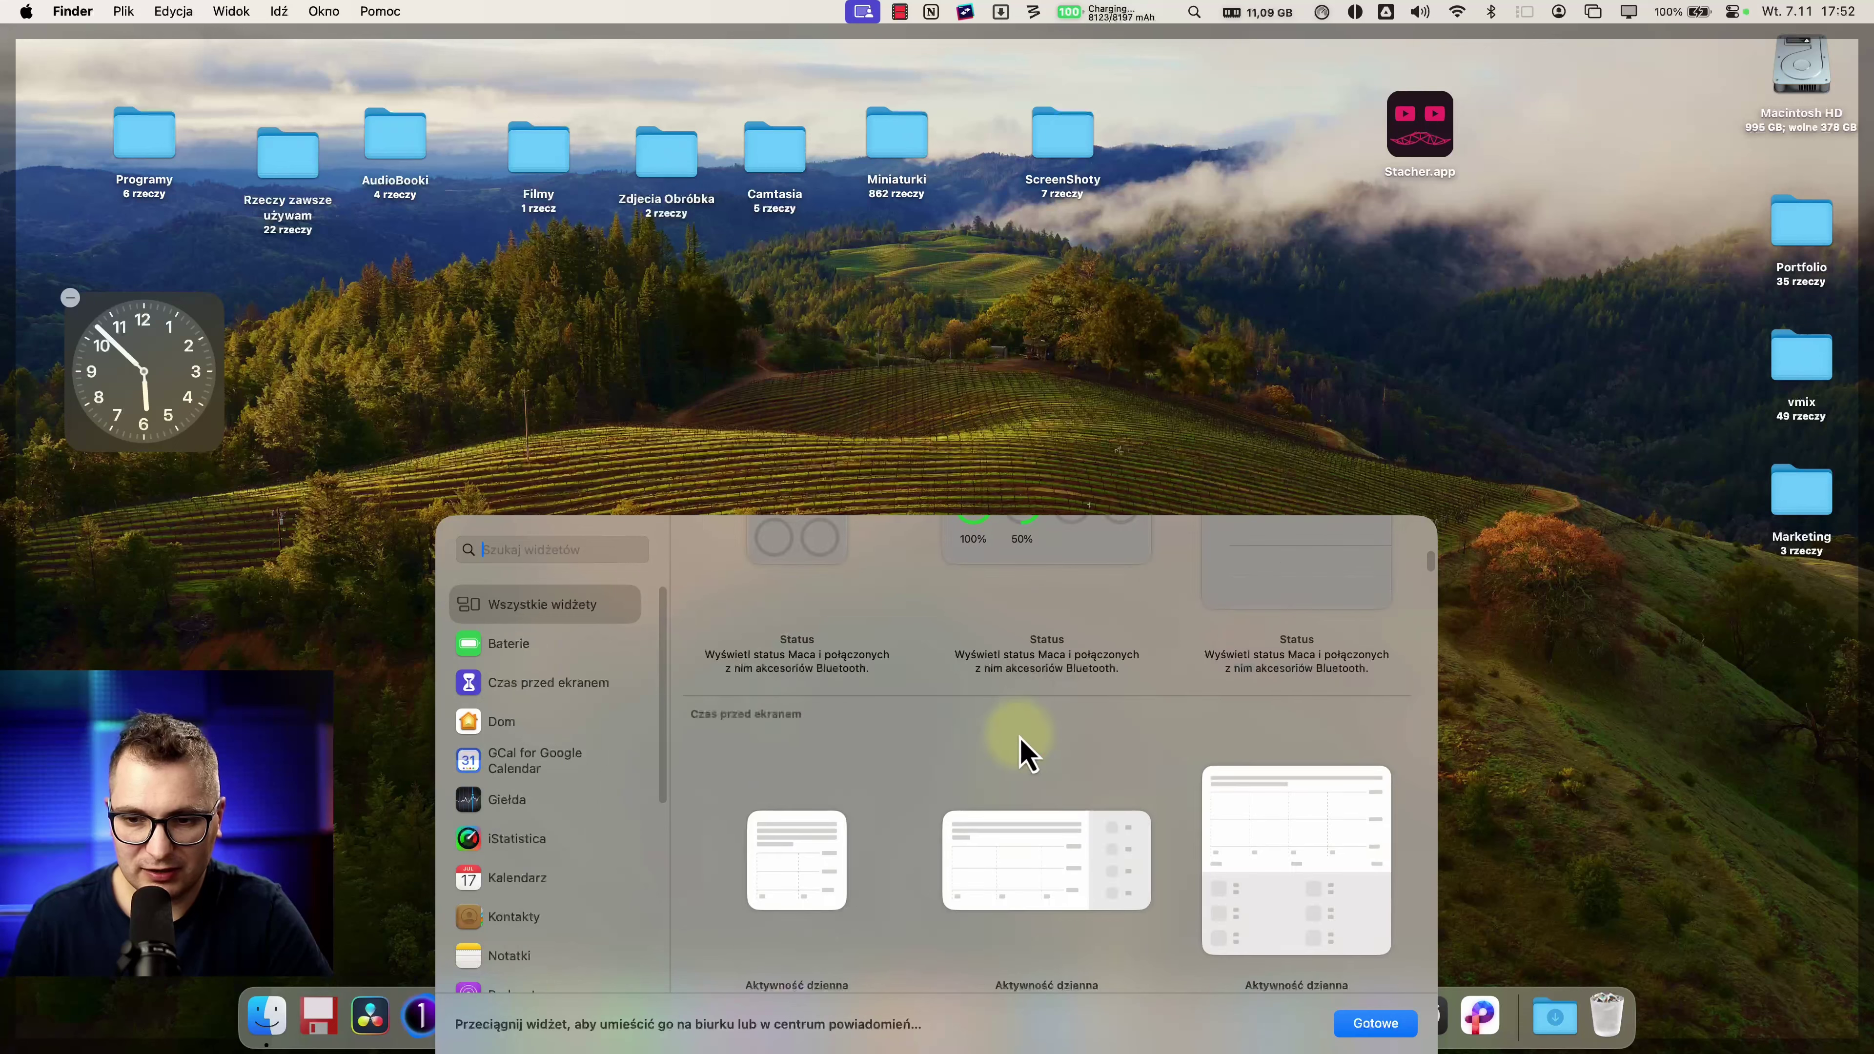
pyautogui.scroll(1, 1015, 753)
pyautogui.moveTo(1091, 574); pyautogui.dragTo(443, 369)
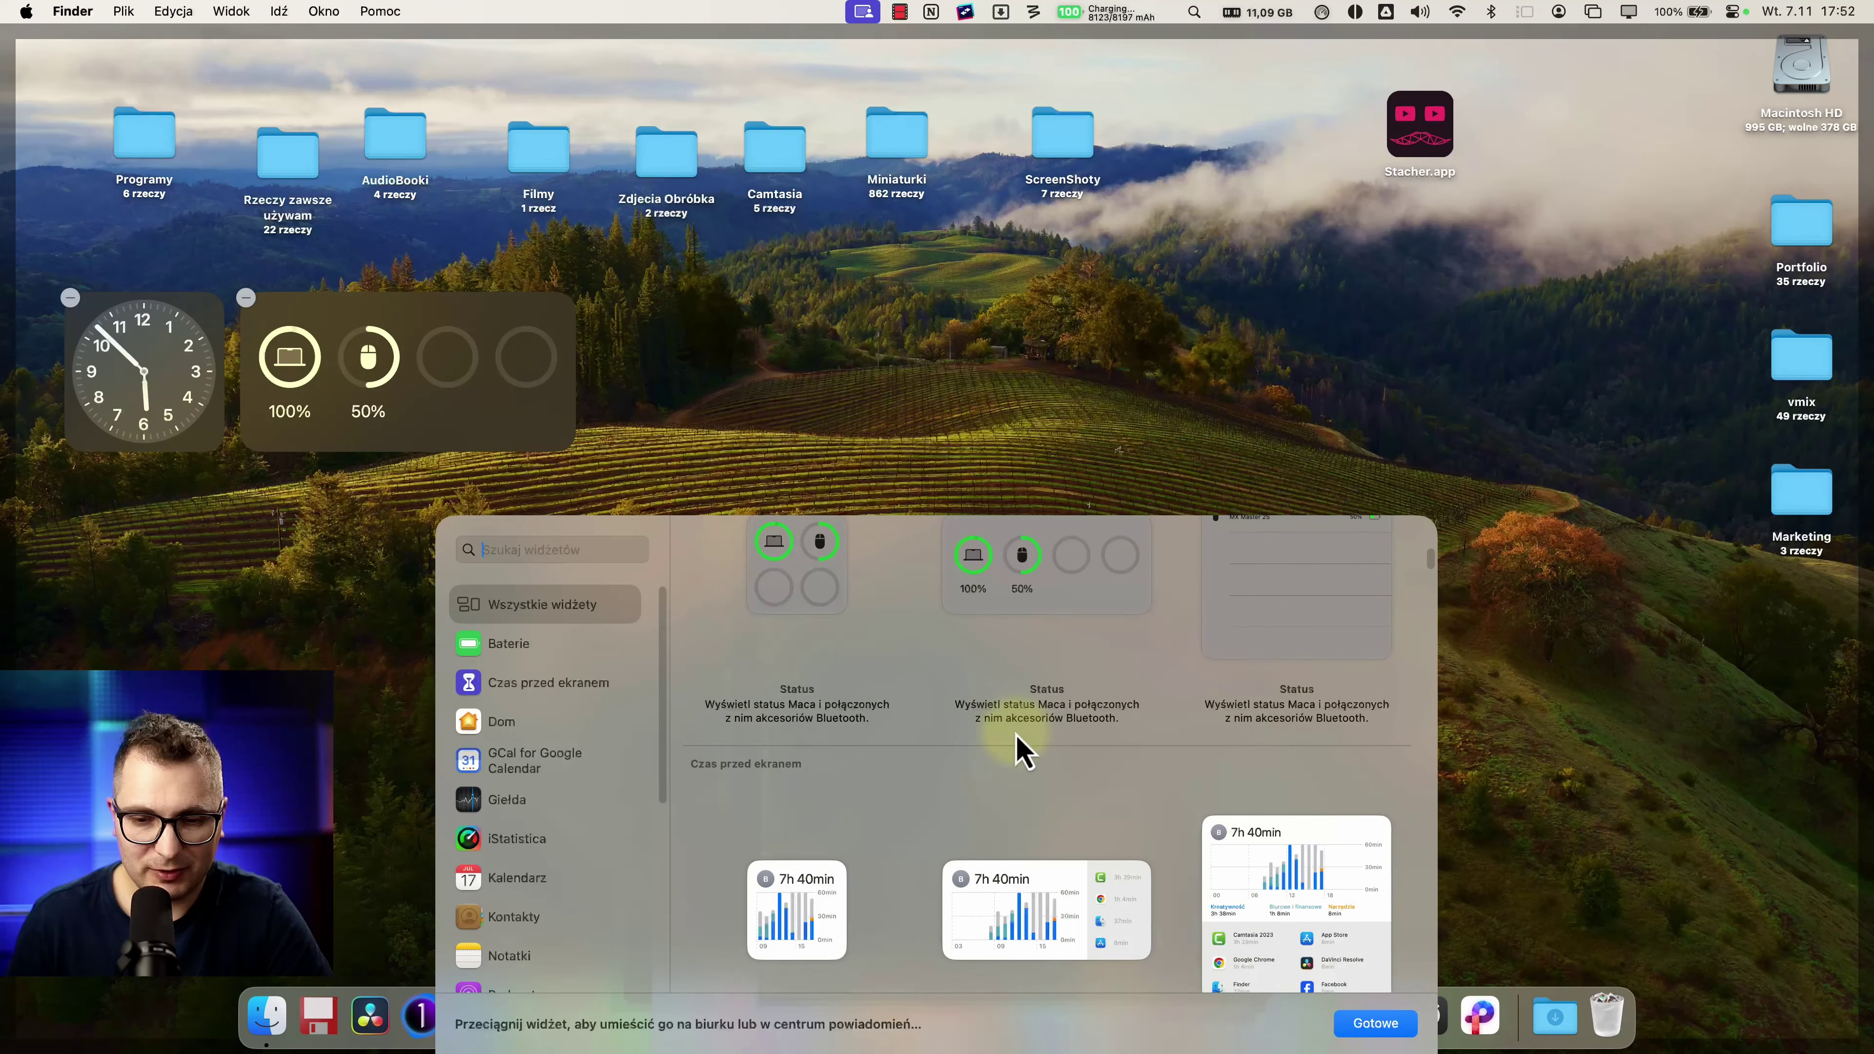
# - Place the large Czas przed ekranem daily activity widget on the desktop below Stacher.app
pyautogui.scroll(-3, 1070, 768)
pyautogui.scroll(1, 1183, 778)
pyautogui.moveTo(1254, 720); pyautogui.dragTo(1276, 472)
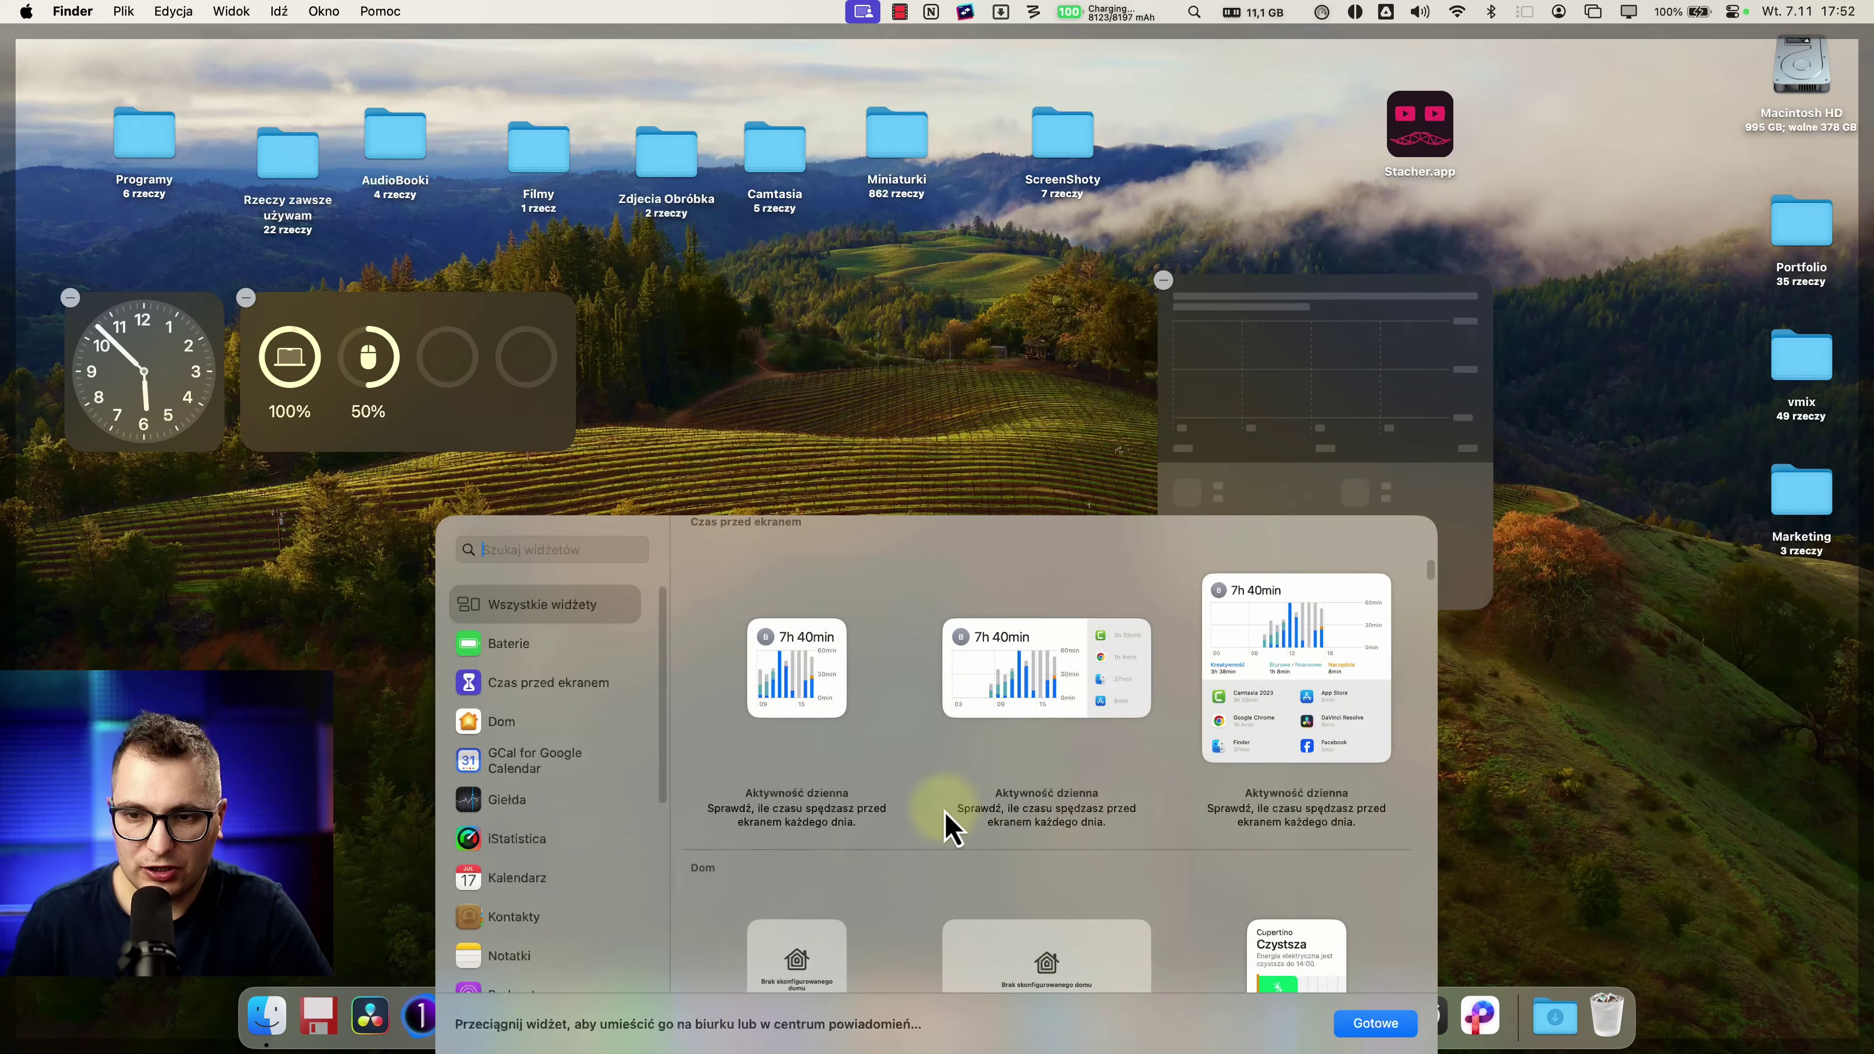
# - Browse further through the widget gallery and show the iStatistica widgets
pyautogui.scroll(-10, 940, 809)
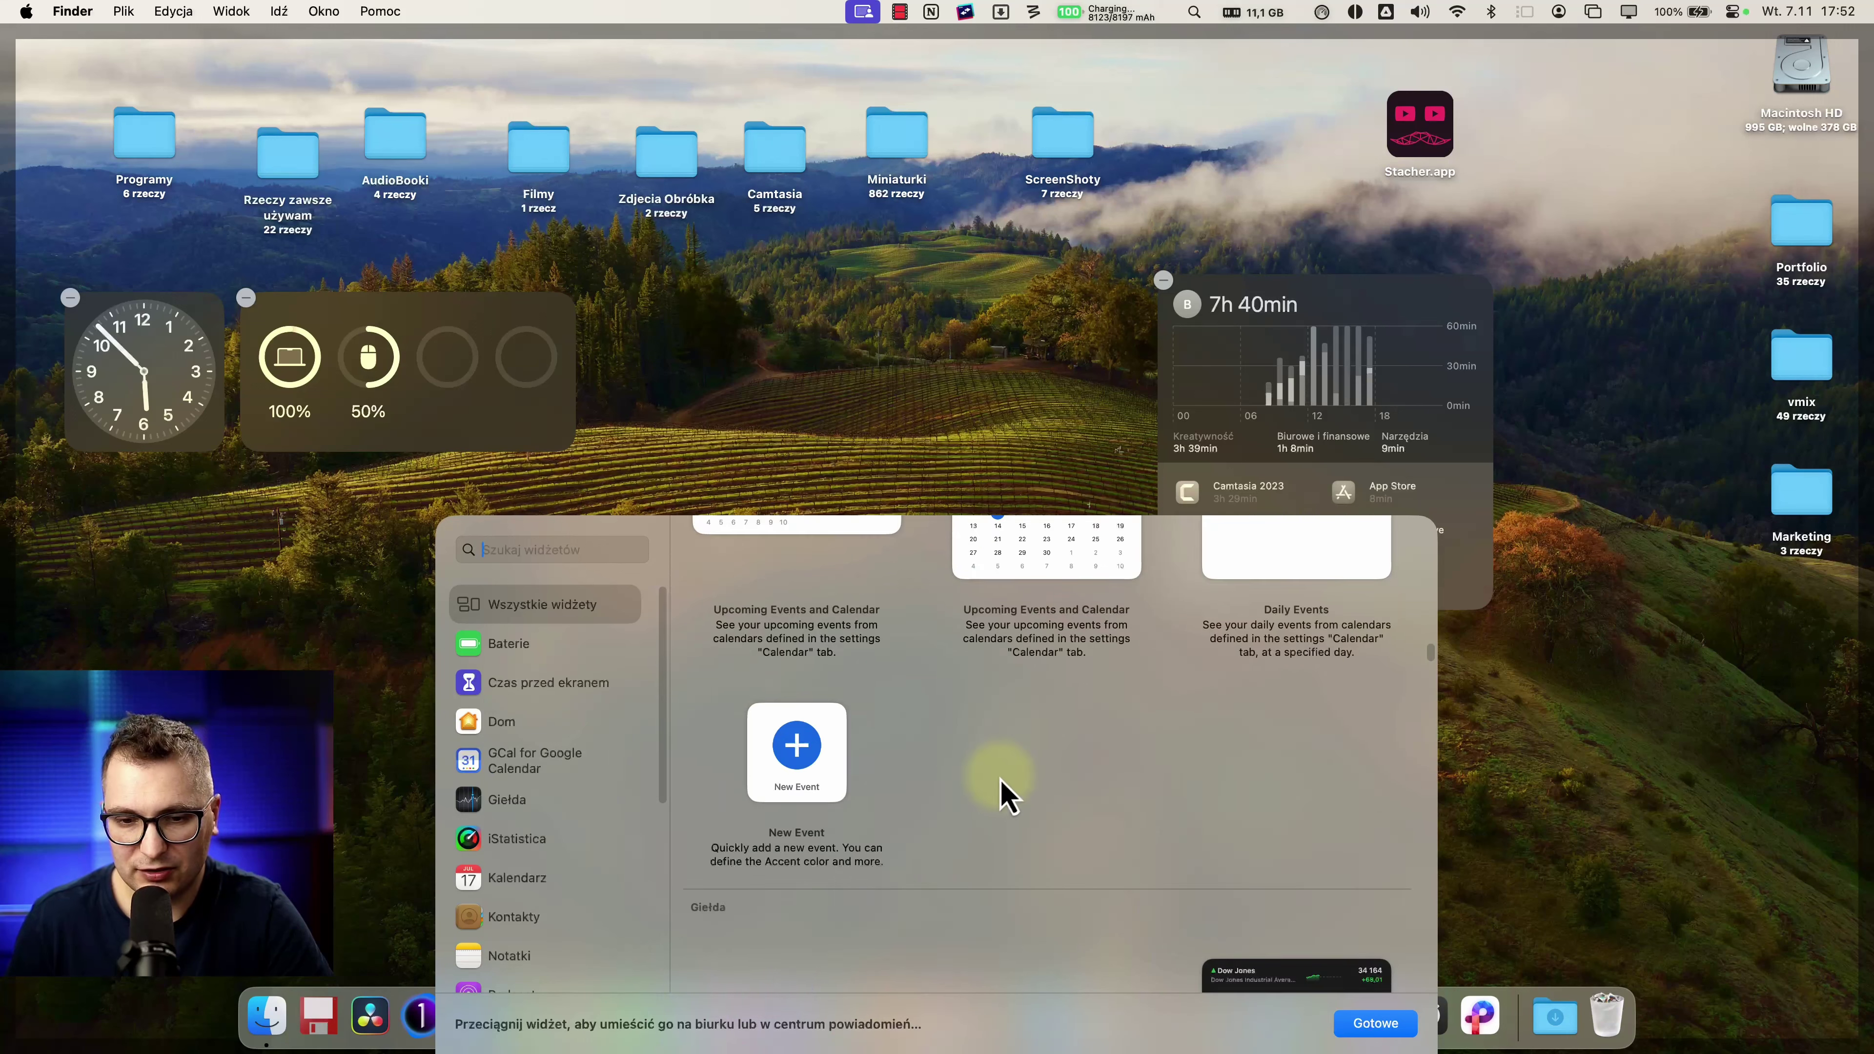
pyautogui.click(535, 849)
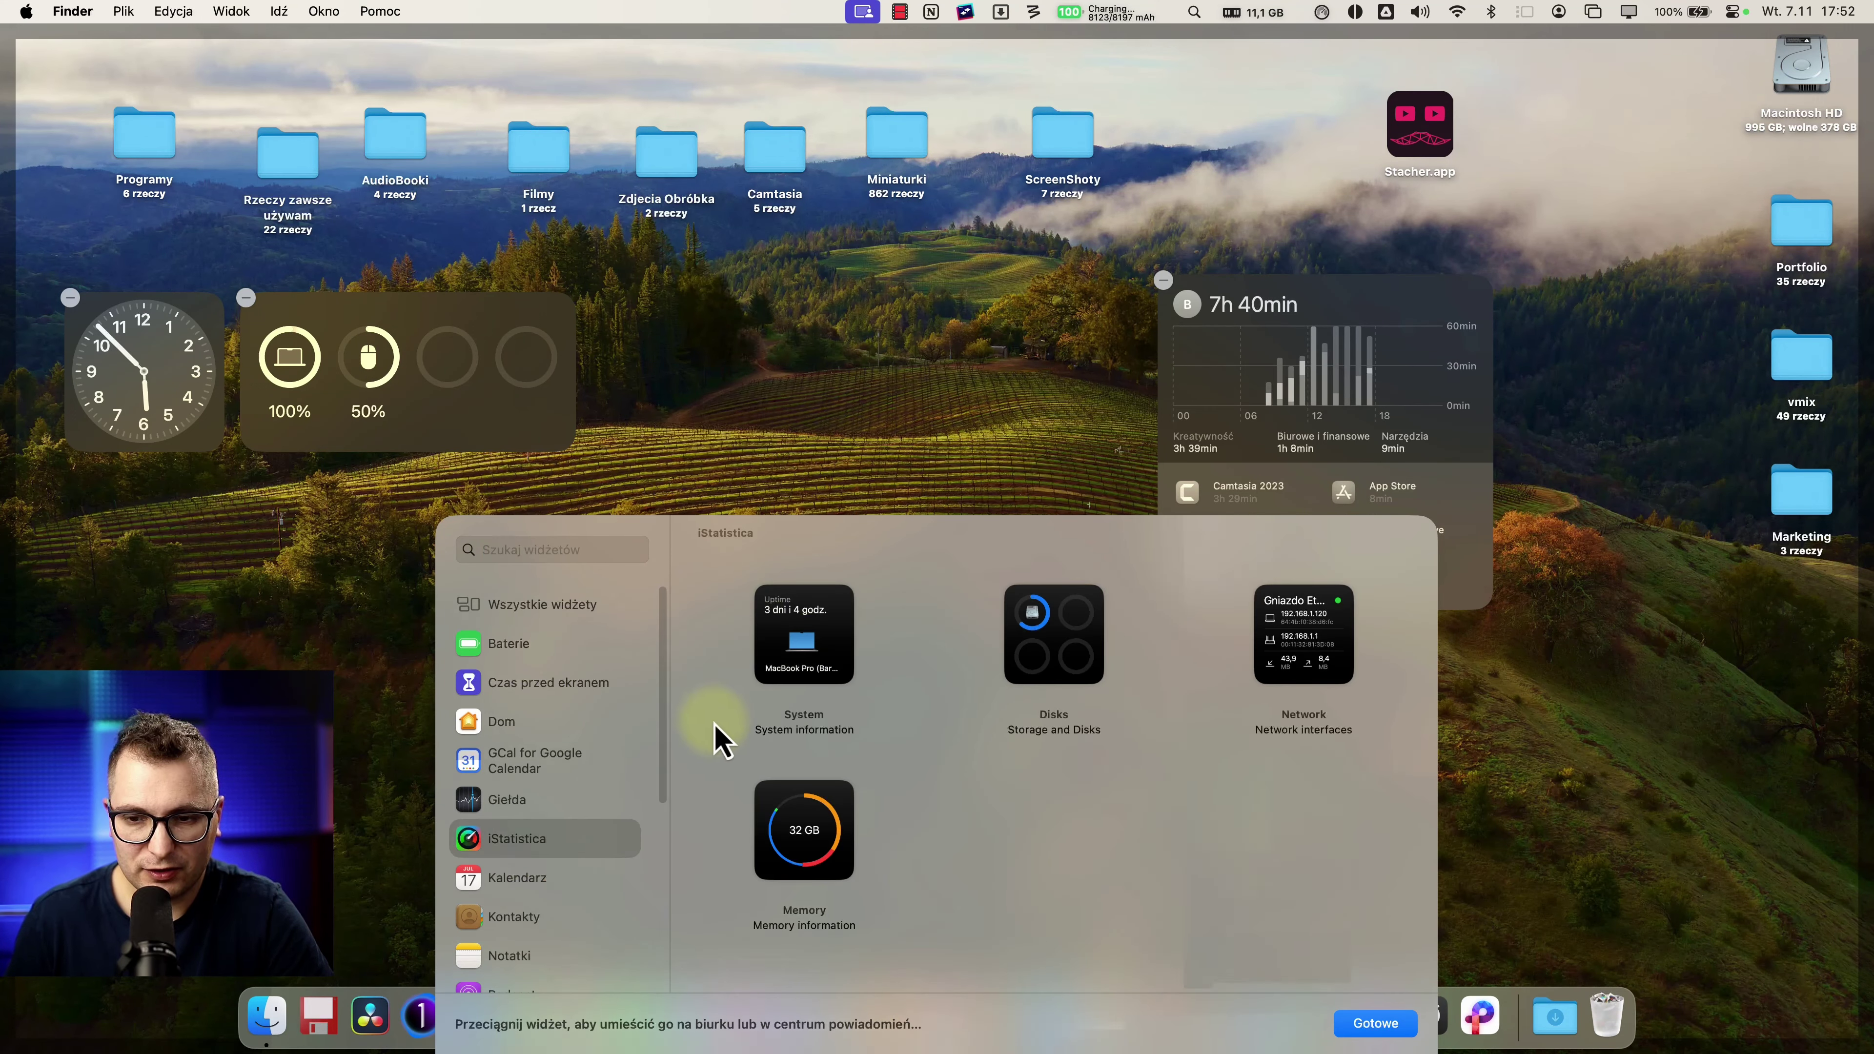